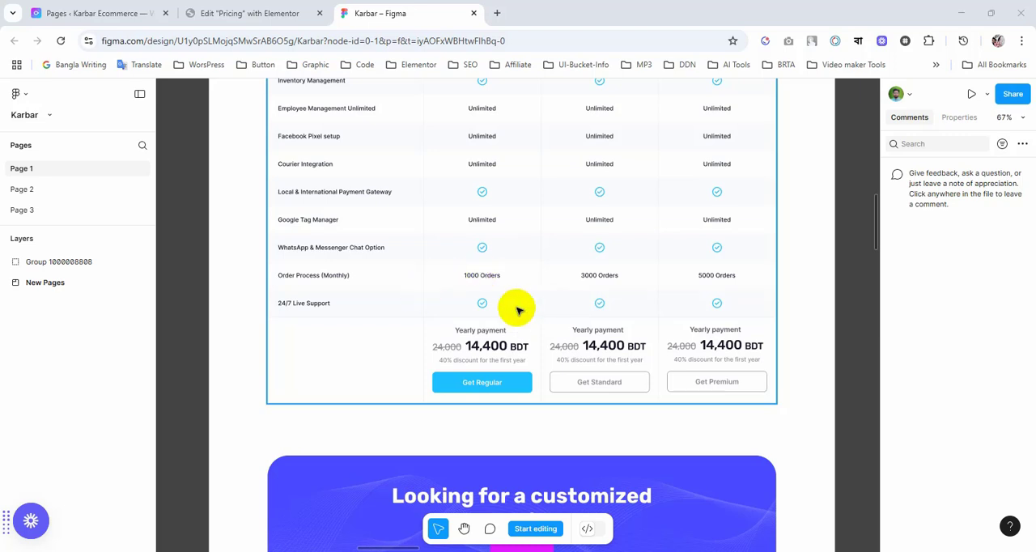
Step: Examine the Figma pricing section, from the Monthly/Annual toggle through the plan comparison rows to the yearly payment cells and plan buttons
scroll(518, 311, "up", 10)
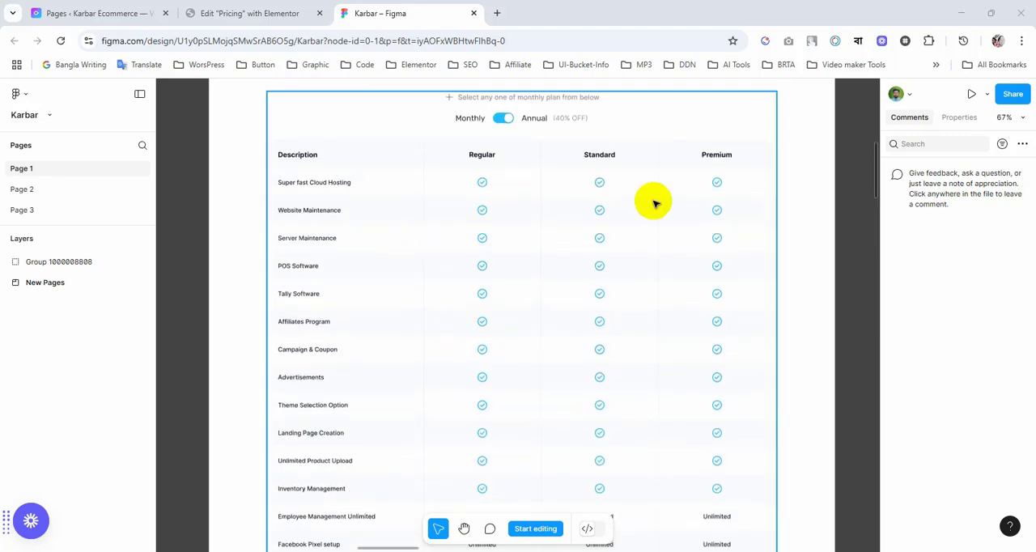
scroll(630, 246, "up", 1)
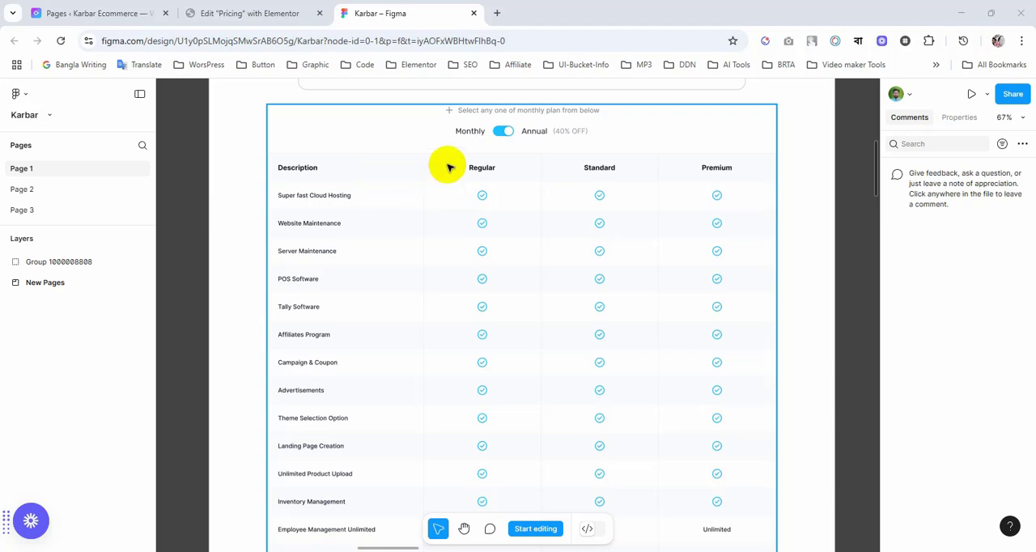
scroll(567, 299, "down", 7)
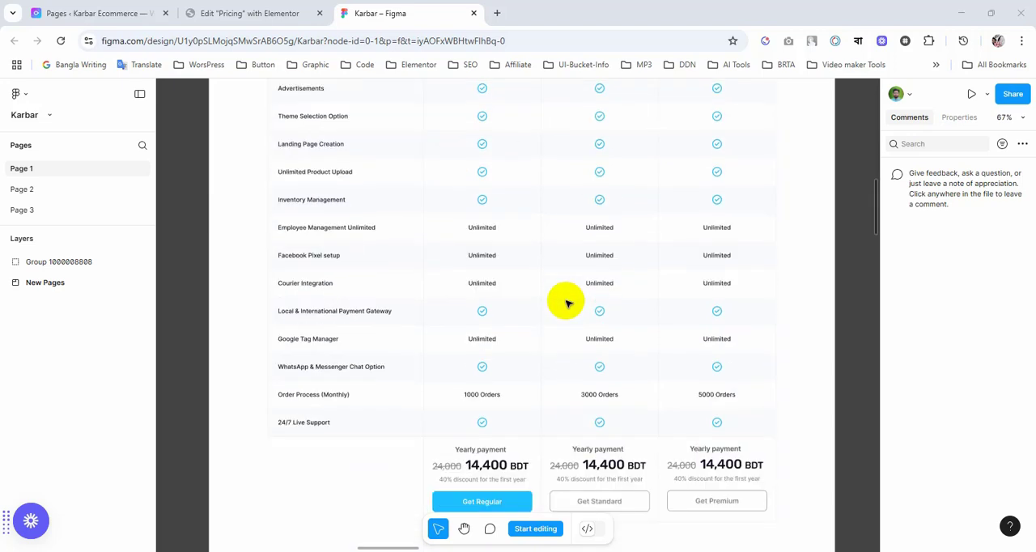
scroll(566, 303, "up", 6)
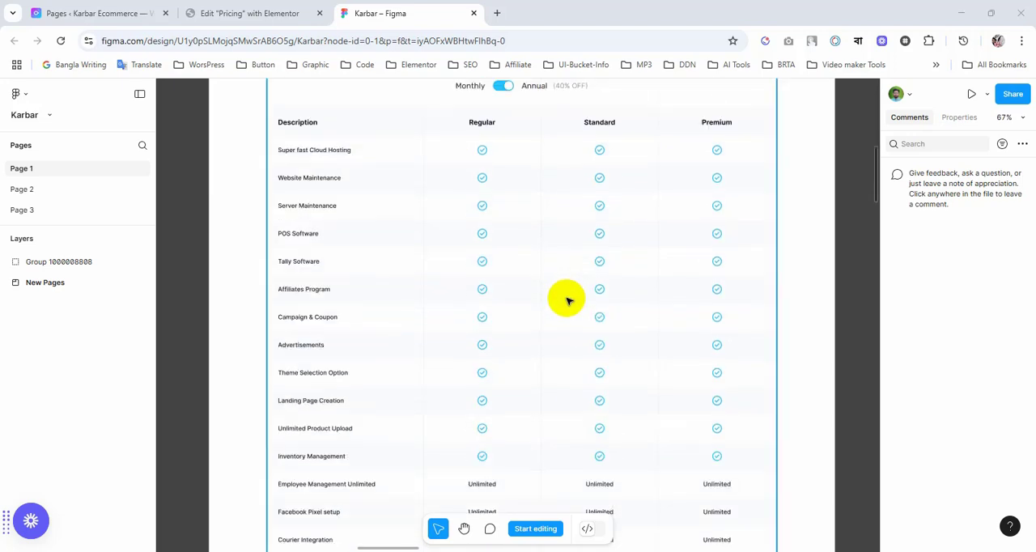
scroll(567, 300, "up", 1)
scroll(567, 299, "up", 5)
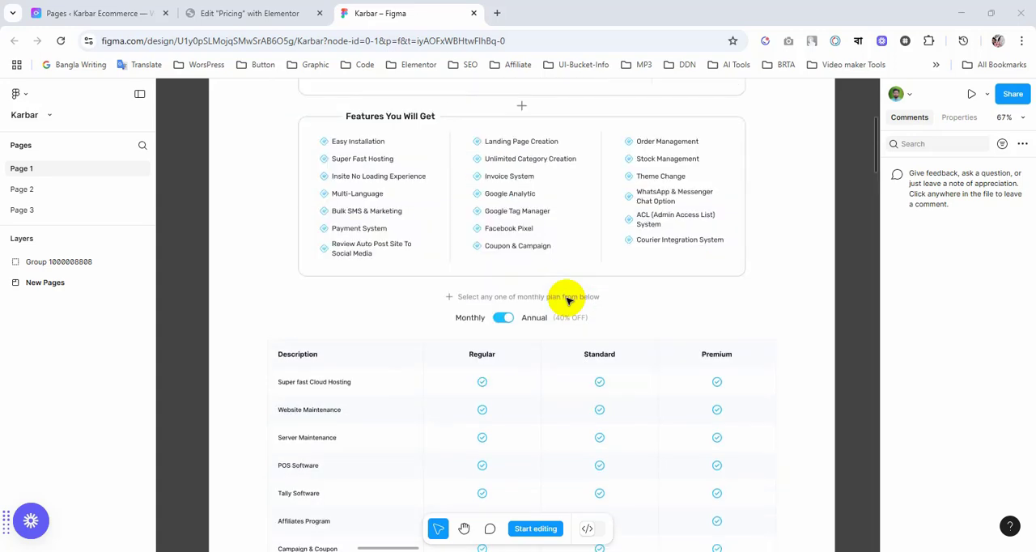
scroll(430, 300, "down", 1)
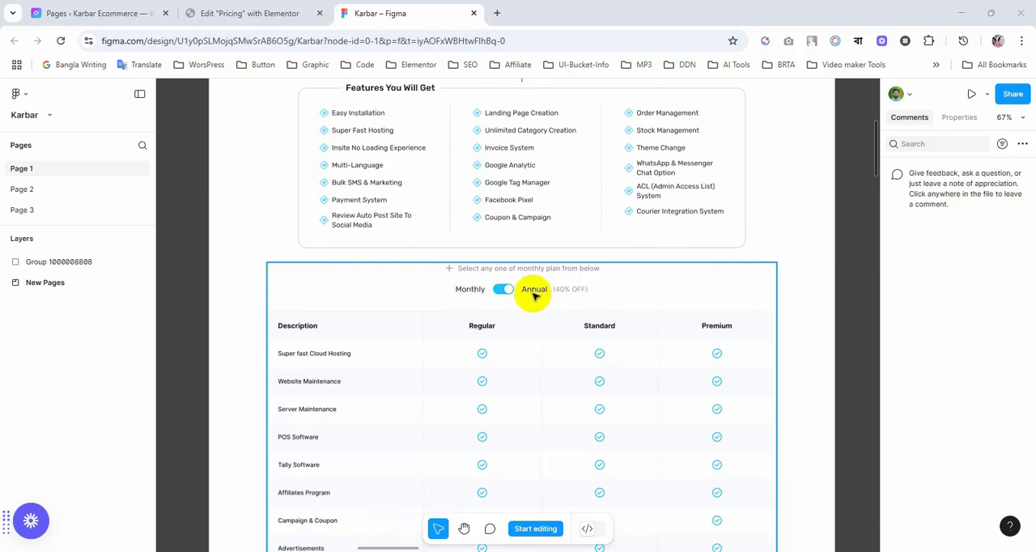
scroll(541, 319, "down", 2)
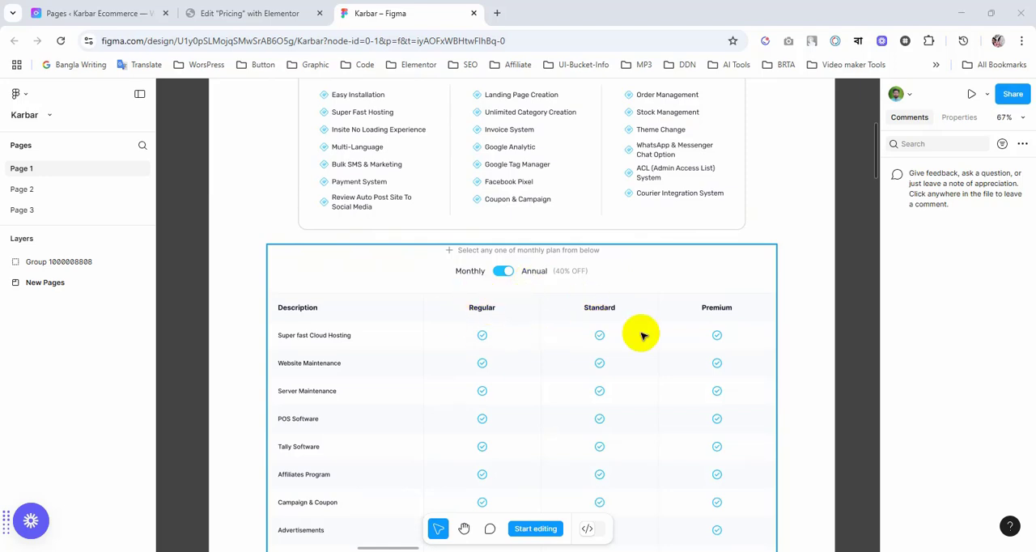
scroll(503, 314, "down", 5)
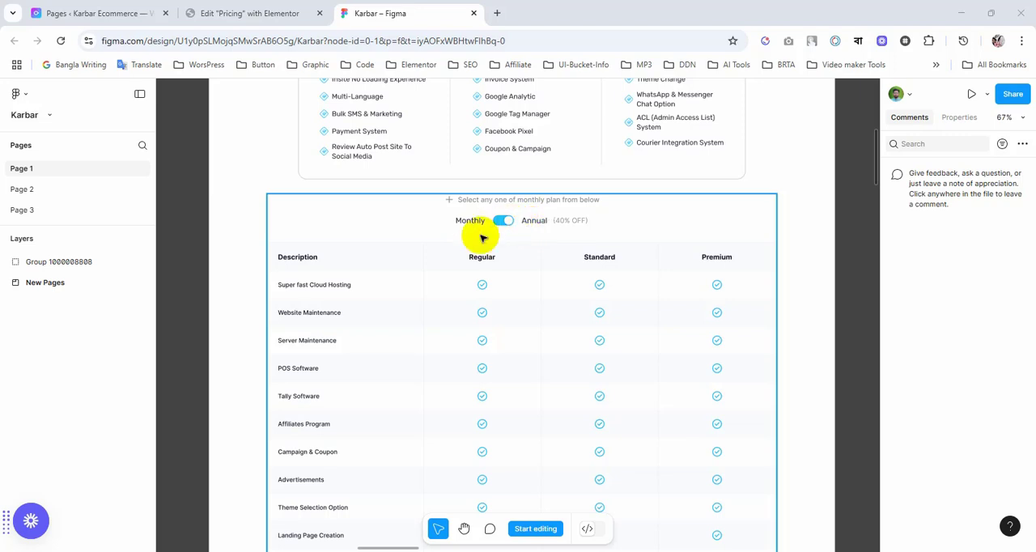
scroll(480, 289, "down", 10)
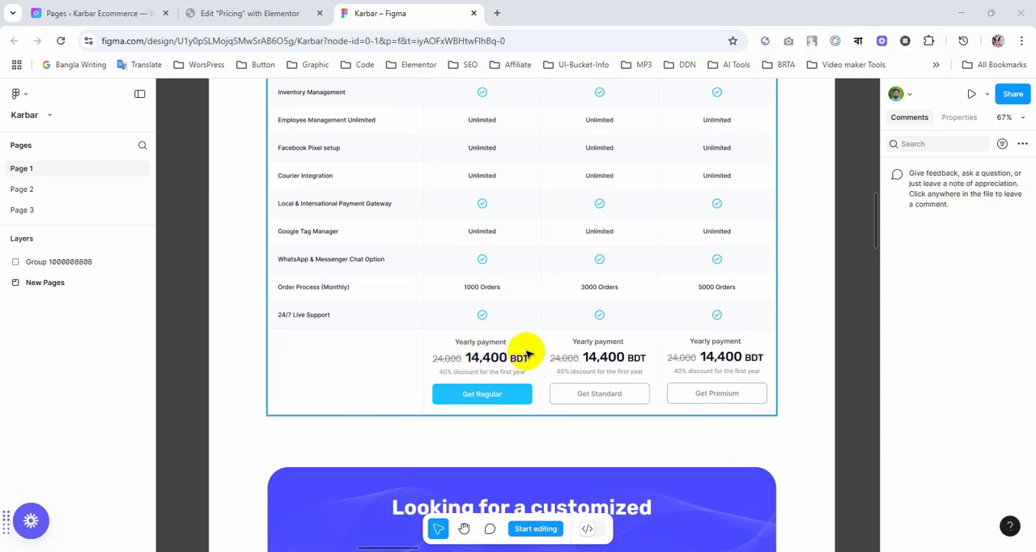
scroll(527, 354, "up", 7)
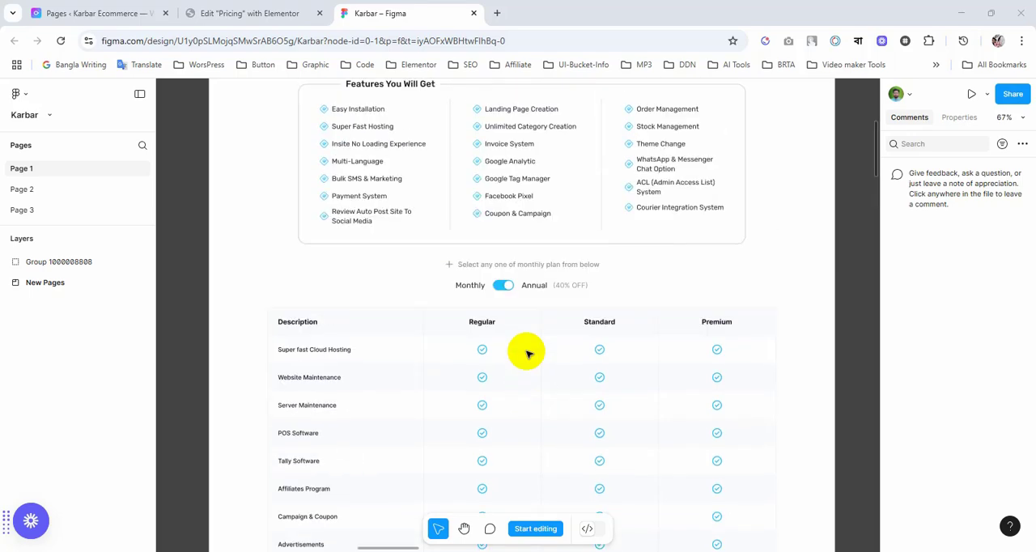
scroll(525, 351, "down", 5)
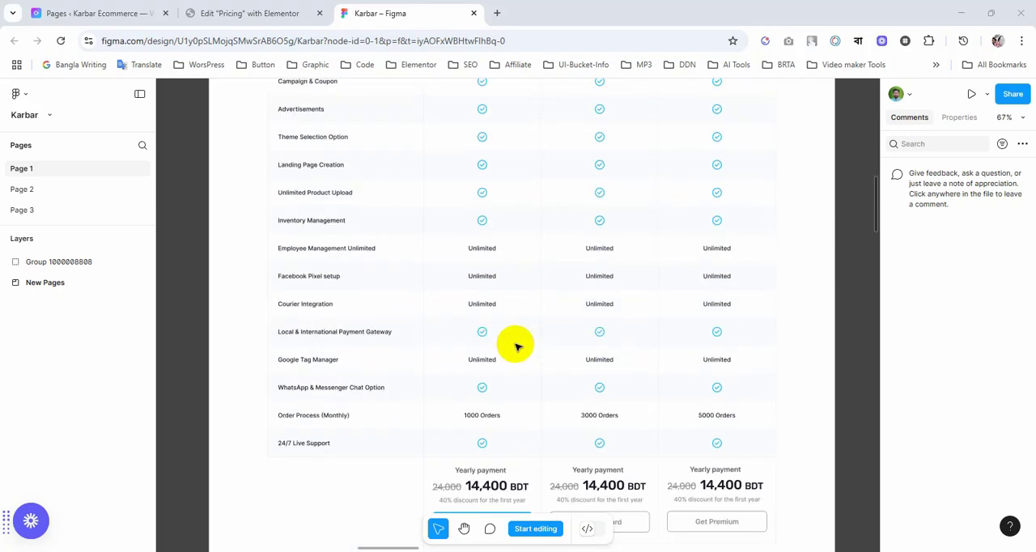
scroll(506, 424, "up", 3)
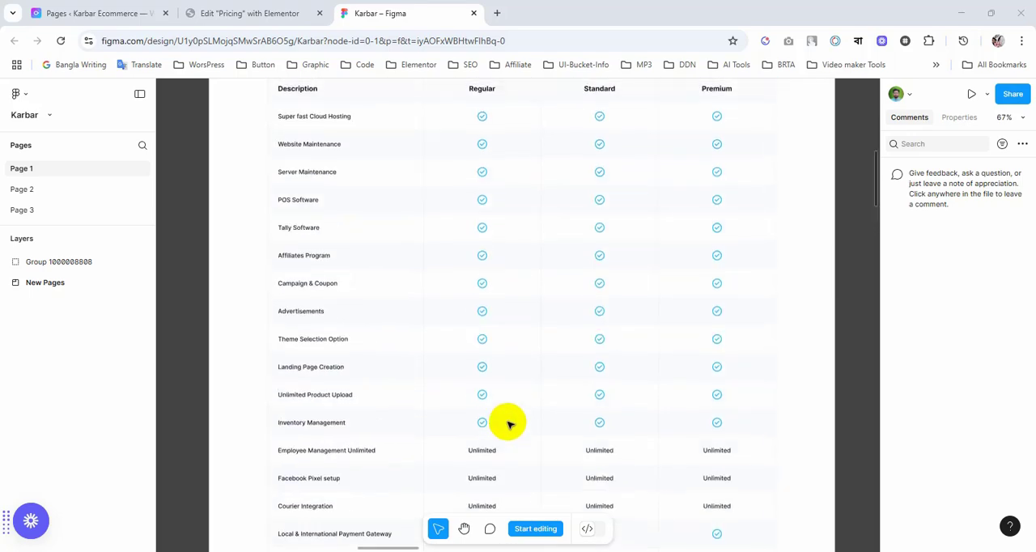
scroll(508, 423, "up", 2)
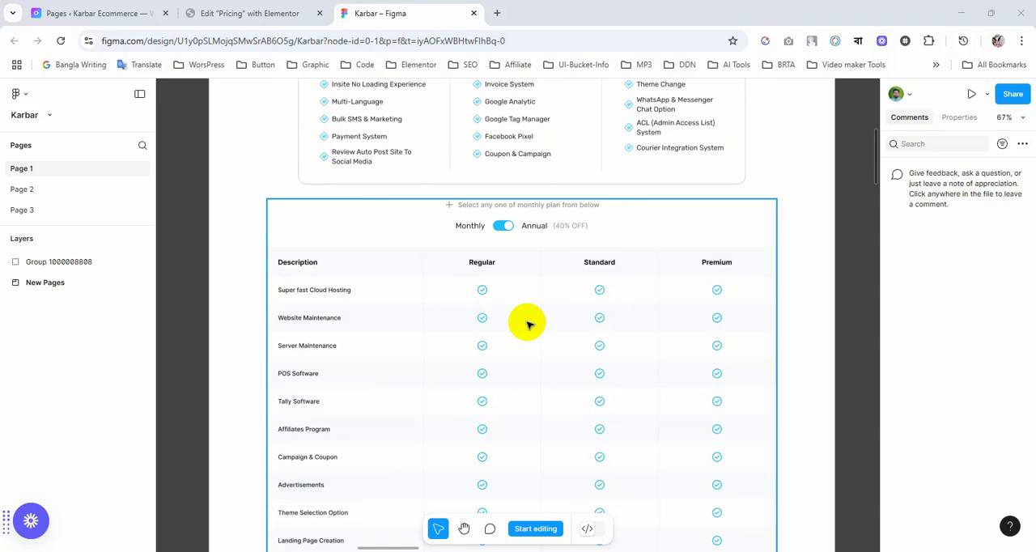
scroll(528, 323, "down", 4)
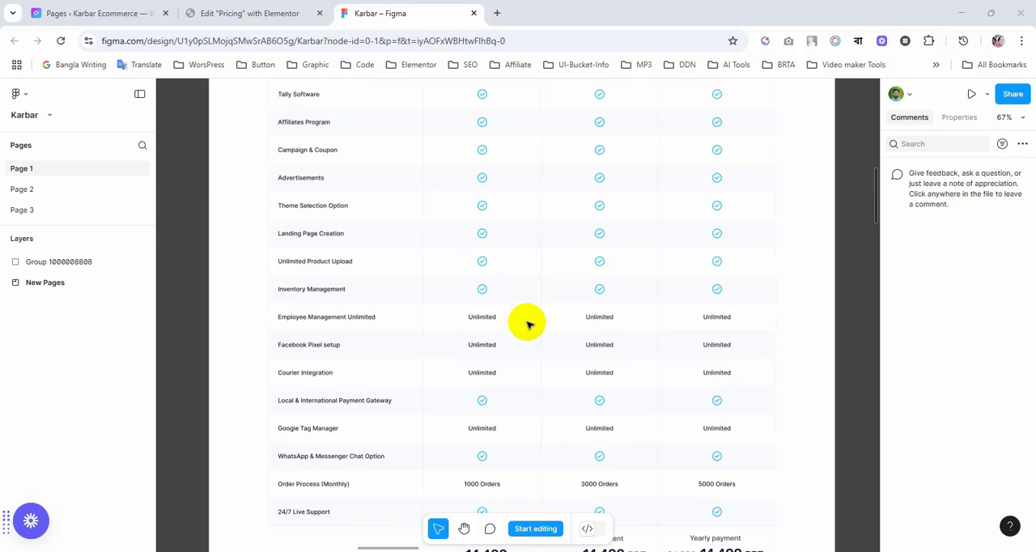
scroll(527, 325, "down", 2)
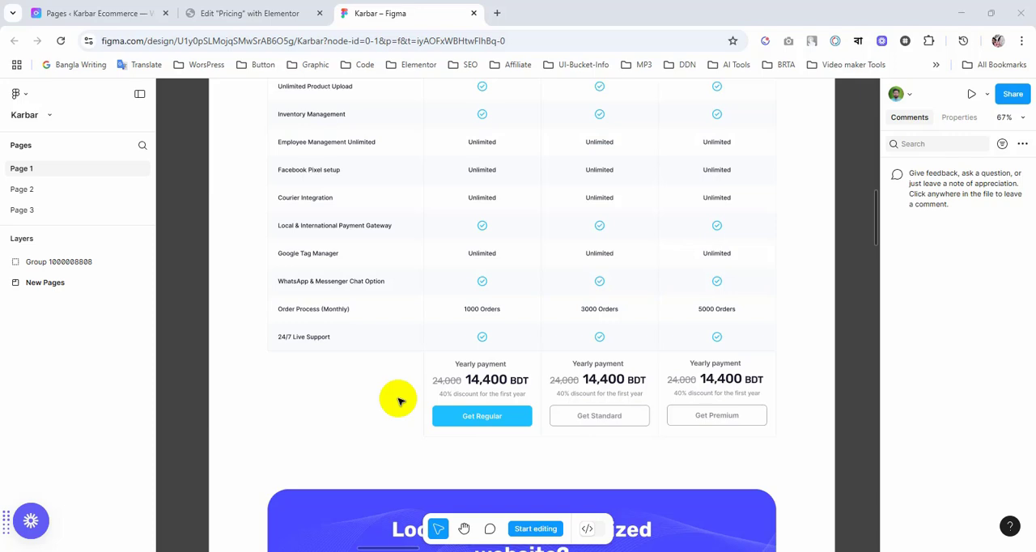
scroll(400, 401, "up", 4)
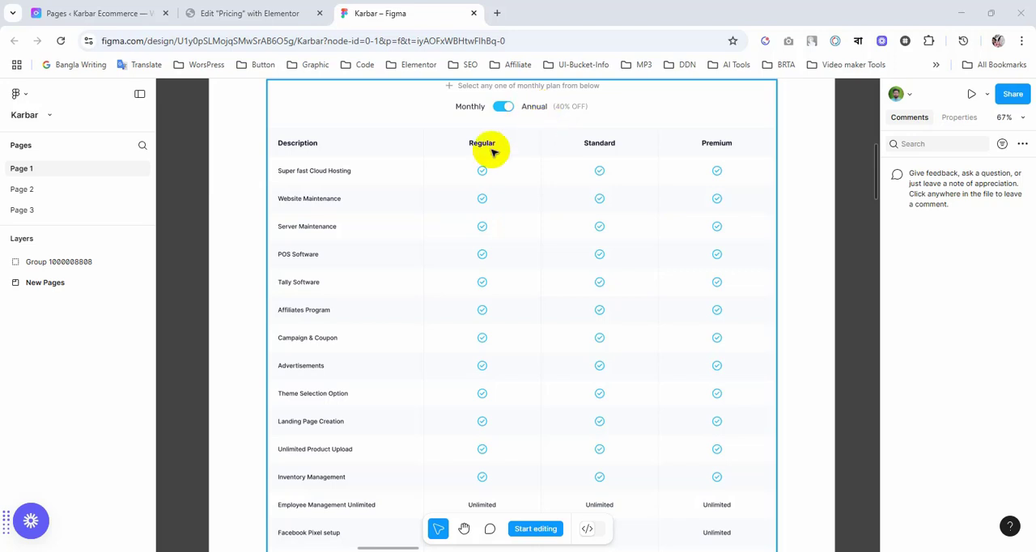
scroll(578, 270, "down", 5)
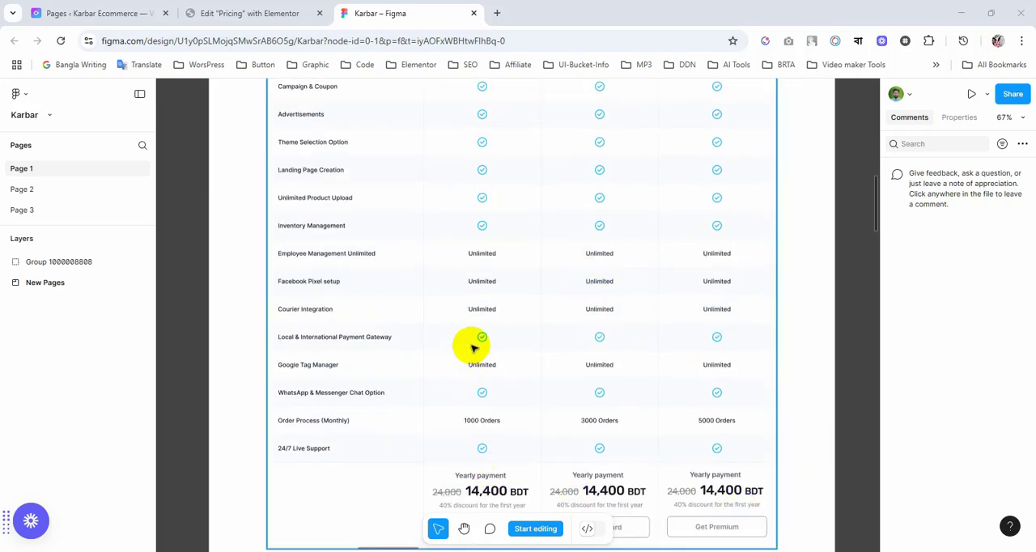
scroll(564, 291, "down", 1)
scroll(565, 292, "up", 1)
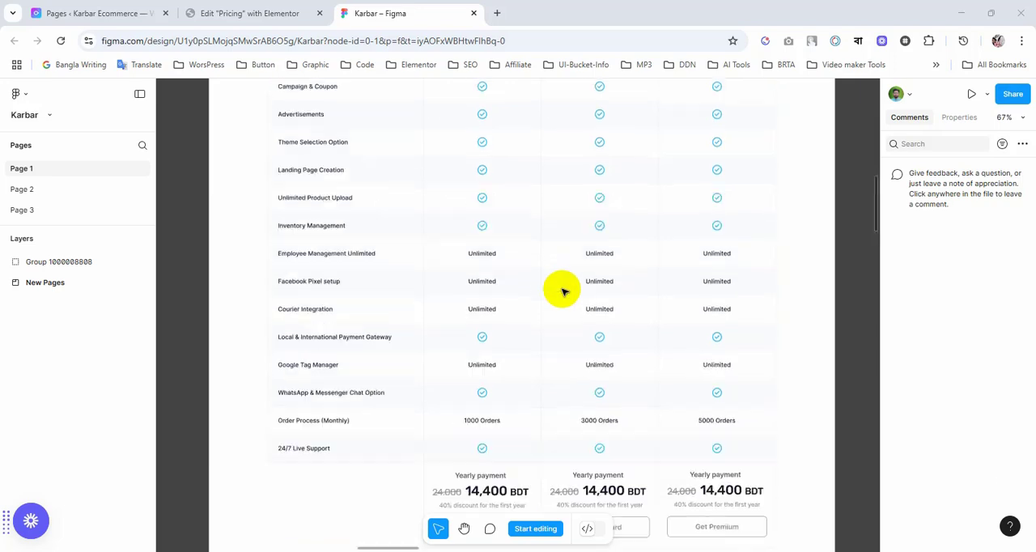
scroll(564, 291, "up", 5)
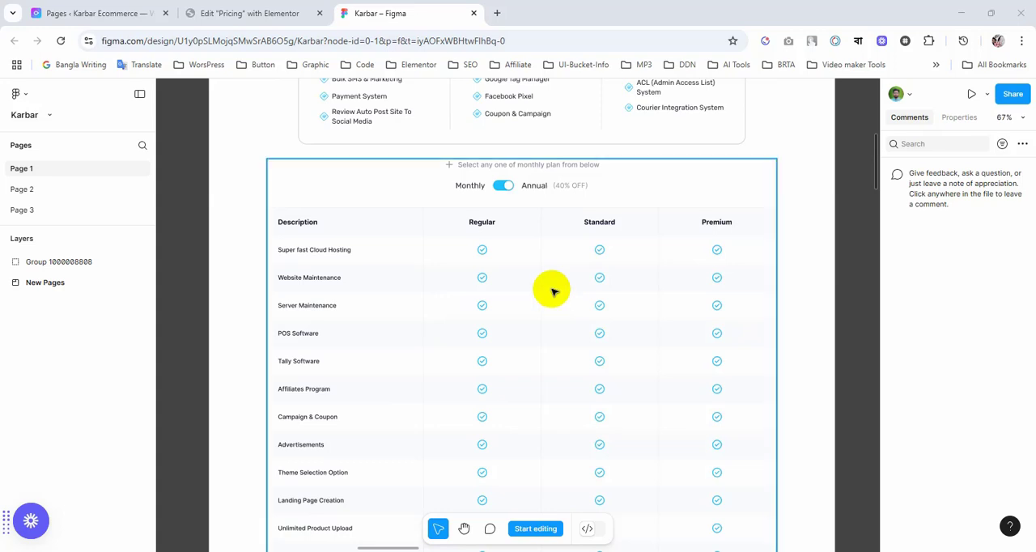
scroll(543, 334, "down", 2)
scroll(542, 333, "down", 3)
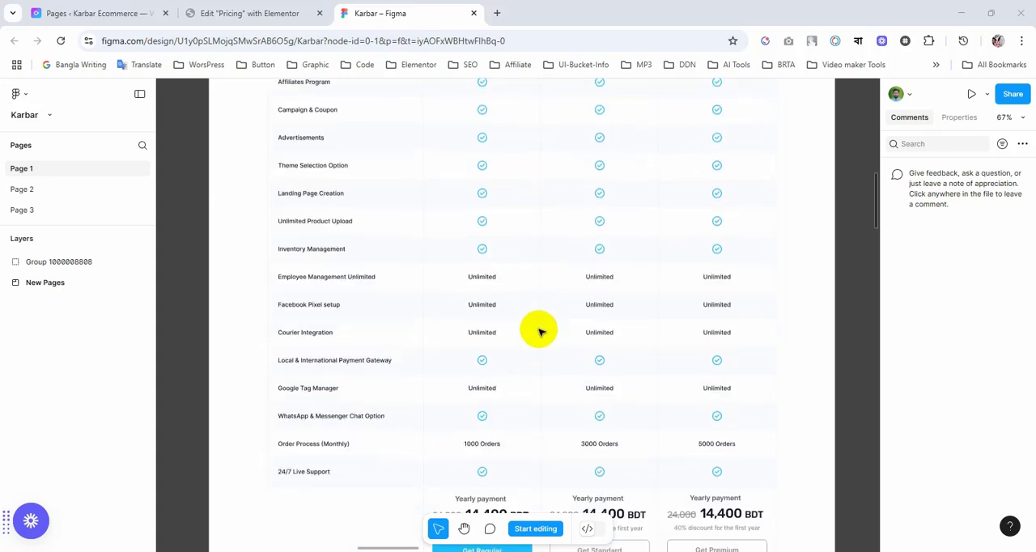
scroll(555, 329, "down", 1)
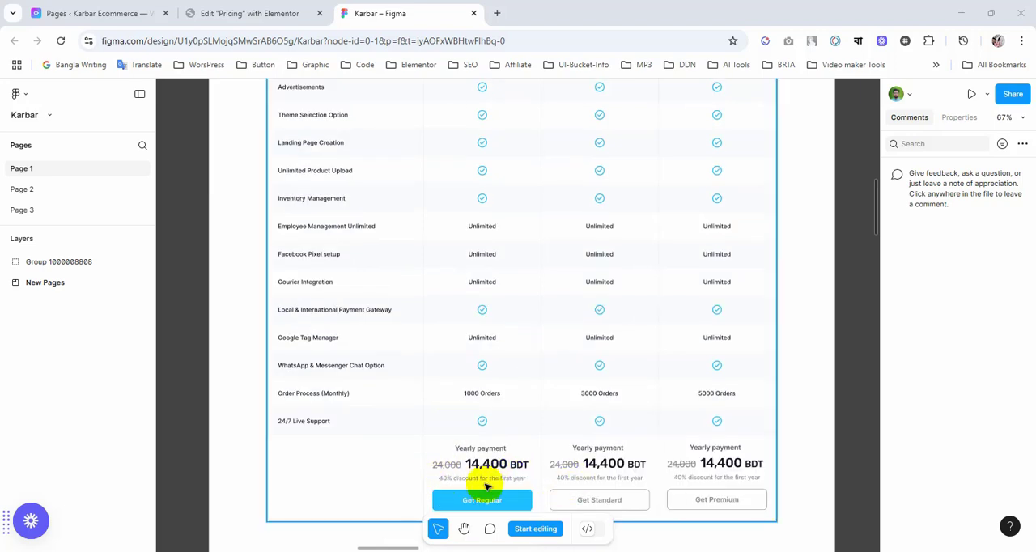
scroll(527, 429, "up", 1)
scroll(527, 426, "up", 4)
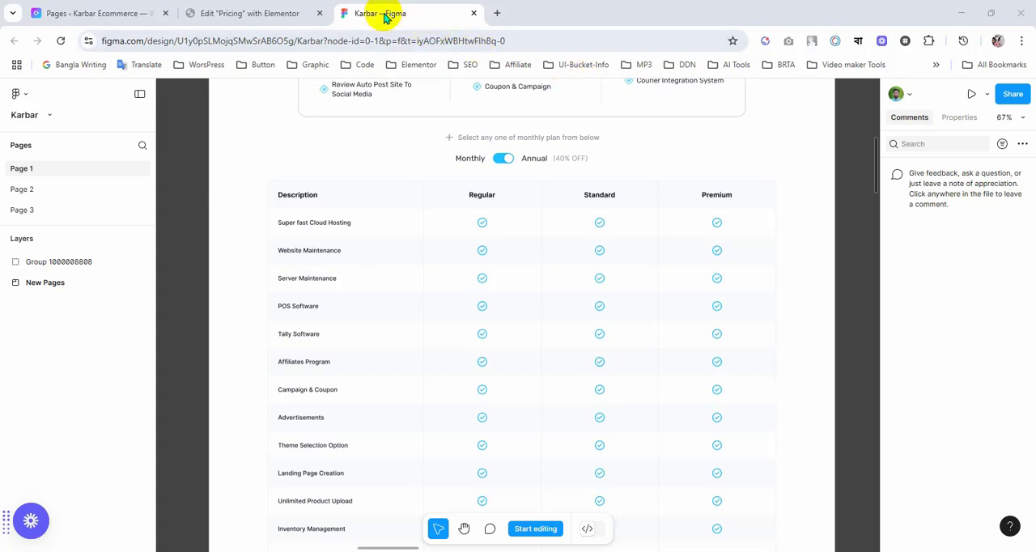
Step: Check the Pricing page in the Elementor editor, and compare it with the pricing table rows and payment cells in the Figma design
left_click(253, 11)
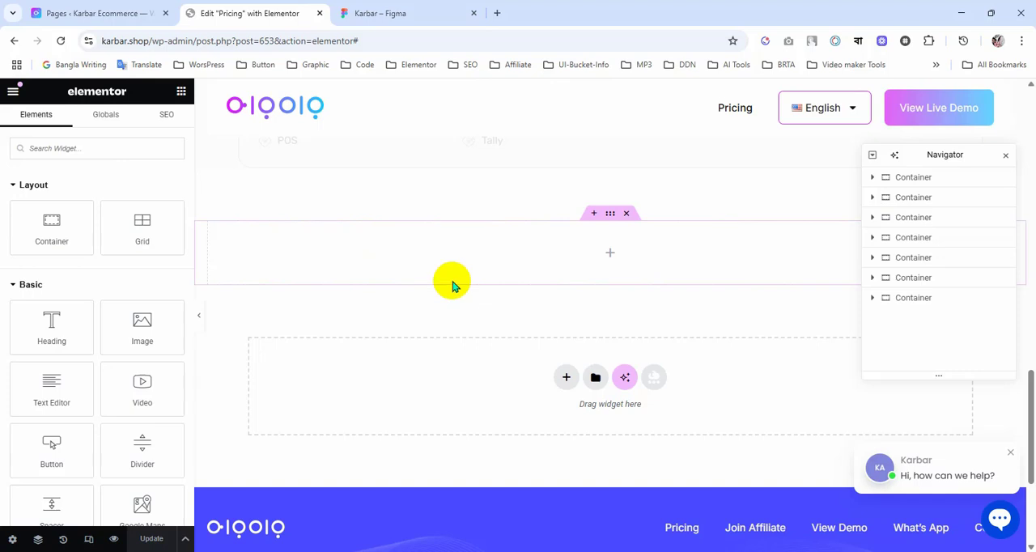
left_click(386, 14)
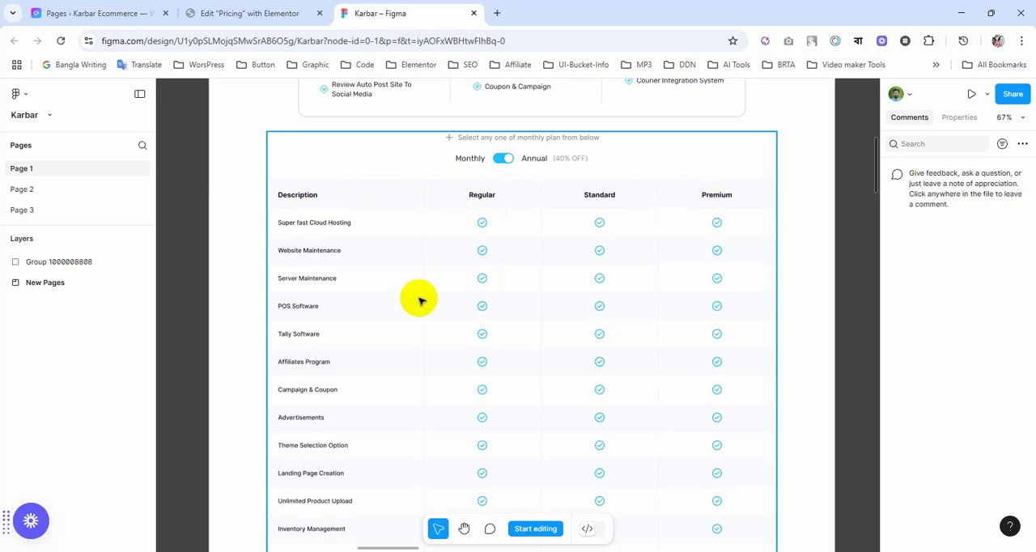
scroll(429, 299, "down", 5)
scroll(429, 293, "down", 5)
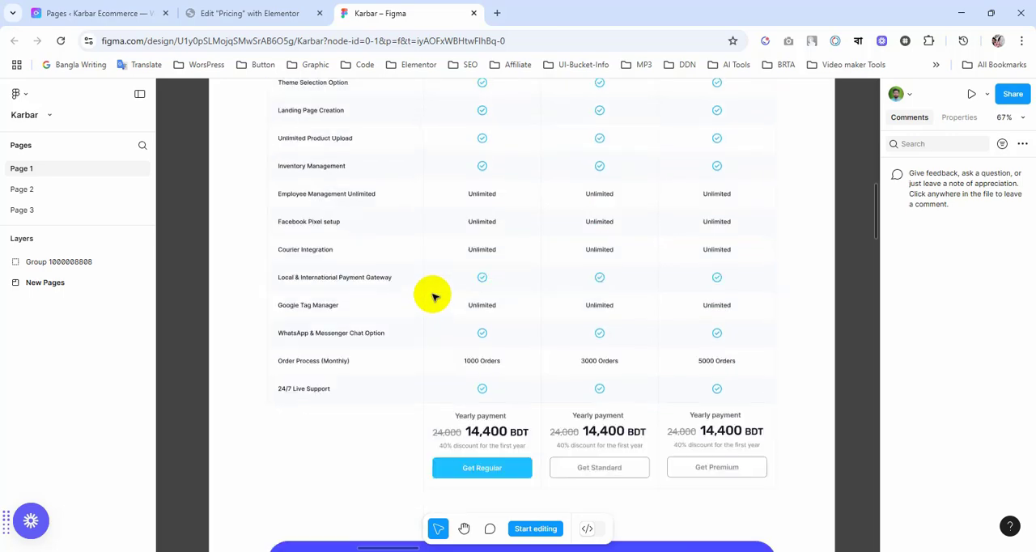
scroll(431, 288, "up", 5)
scroll(432, 281, "down", 3)
scroll(433, 282, "down", 2)
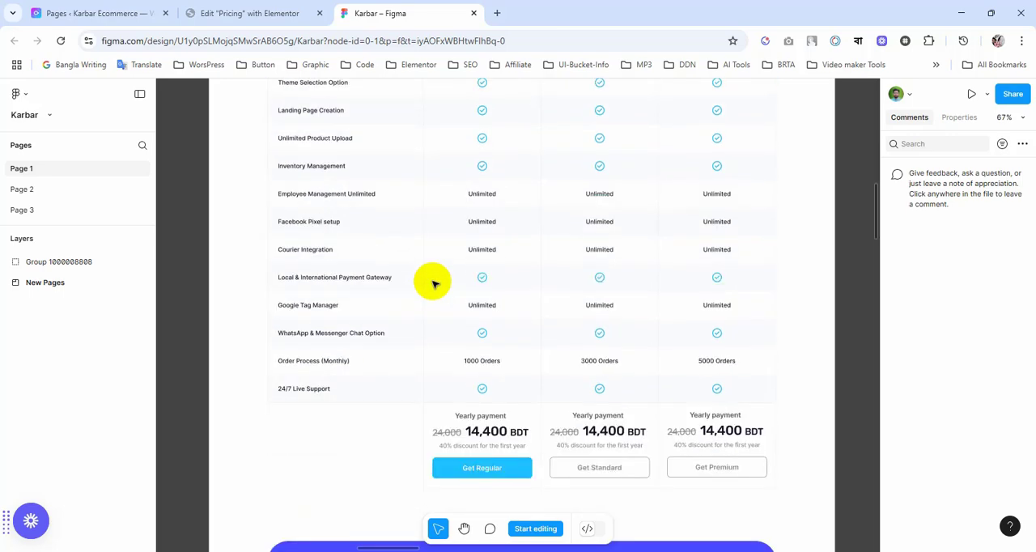
scroll(433, 278, "down", 3)
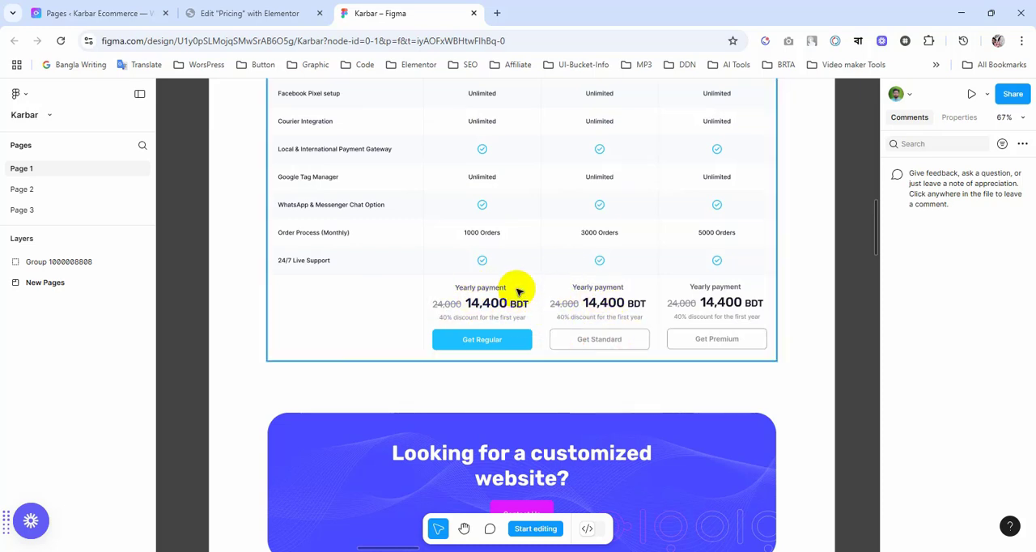
scroll(518, 291, "up", 1)
scroll(518, 292, "up", 1)
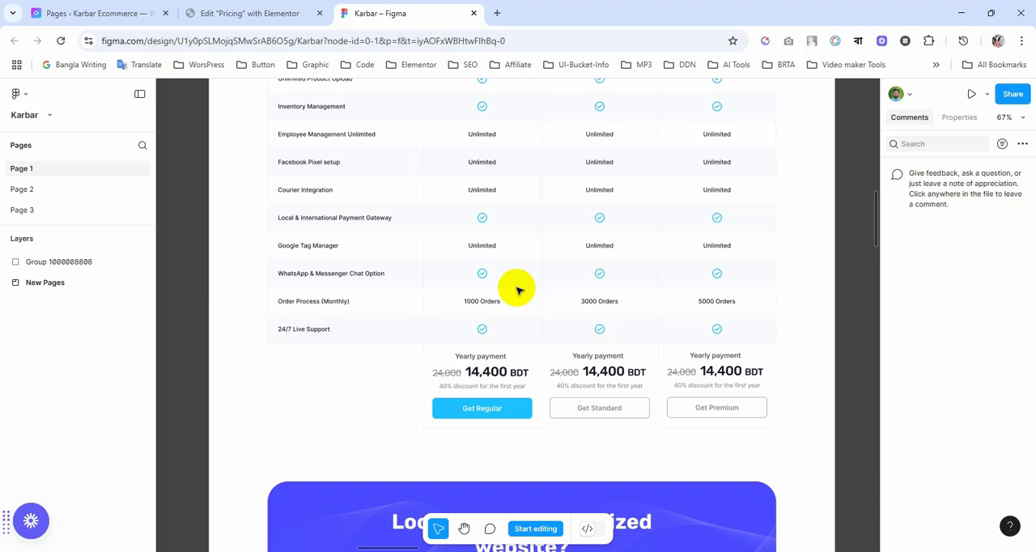
scroll(518, 290, "up", 6)
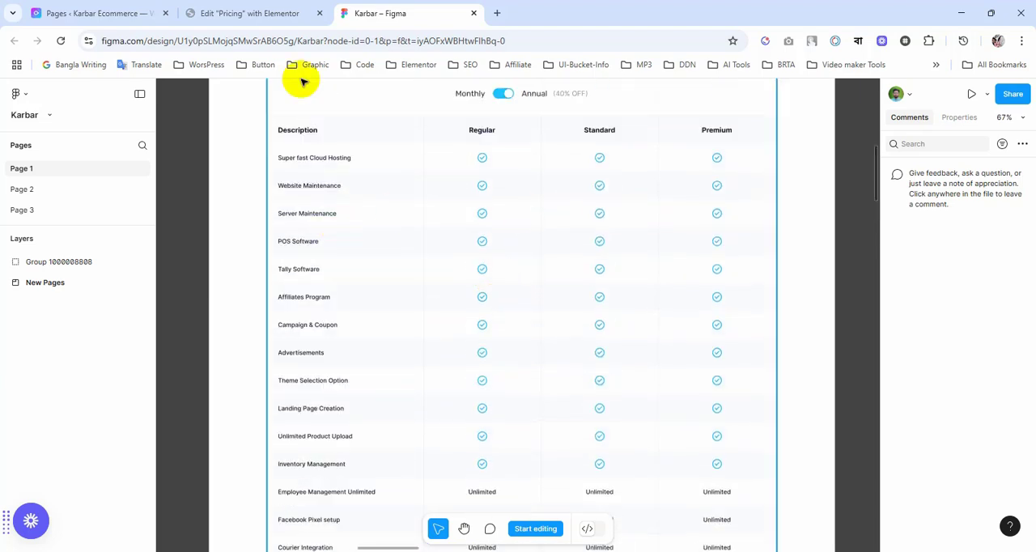
Step: Switch to the Elementor editor, add a nested container inside the page's empty last container, and open its advanced settings
left_click(267, 13)
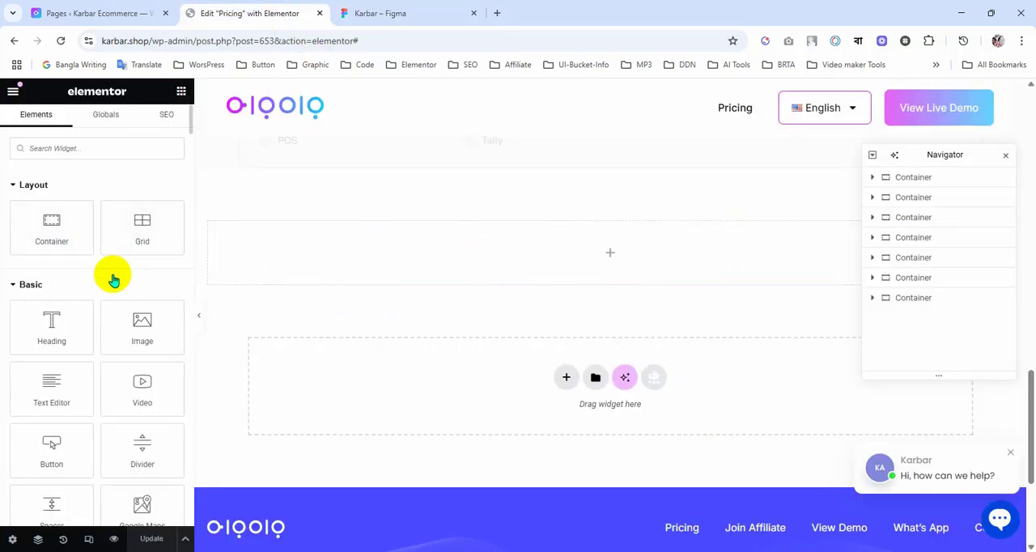
left_click_drag(54, 239, 363, 268)
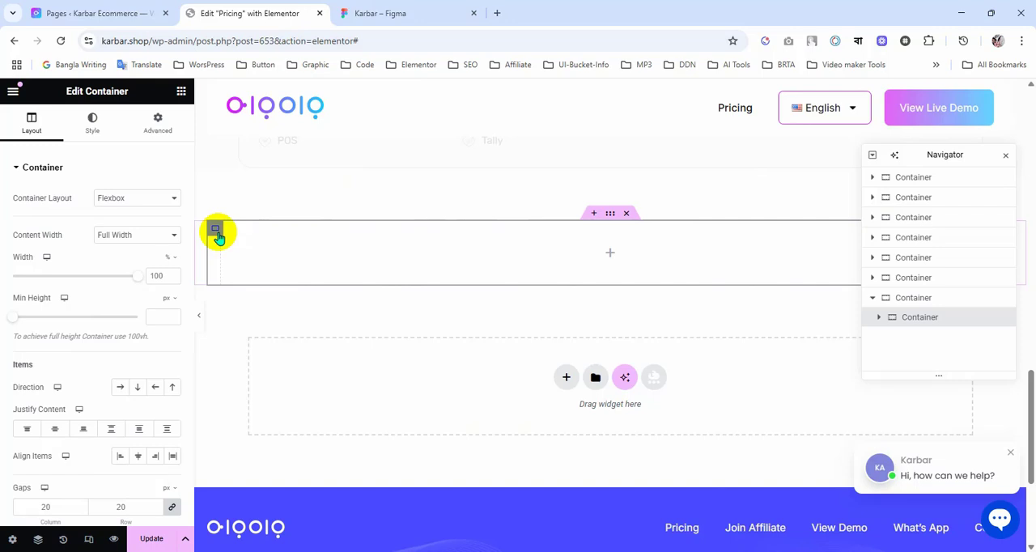
left_click(154, 134)
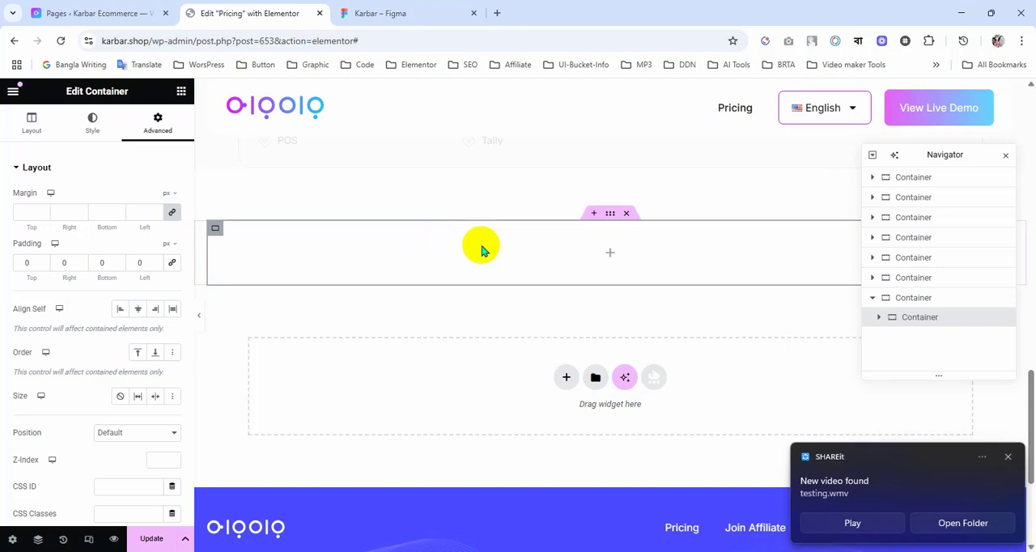
left_click(1009, 459)
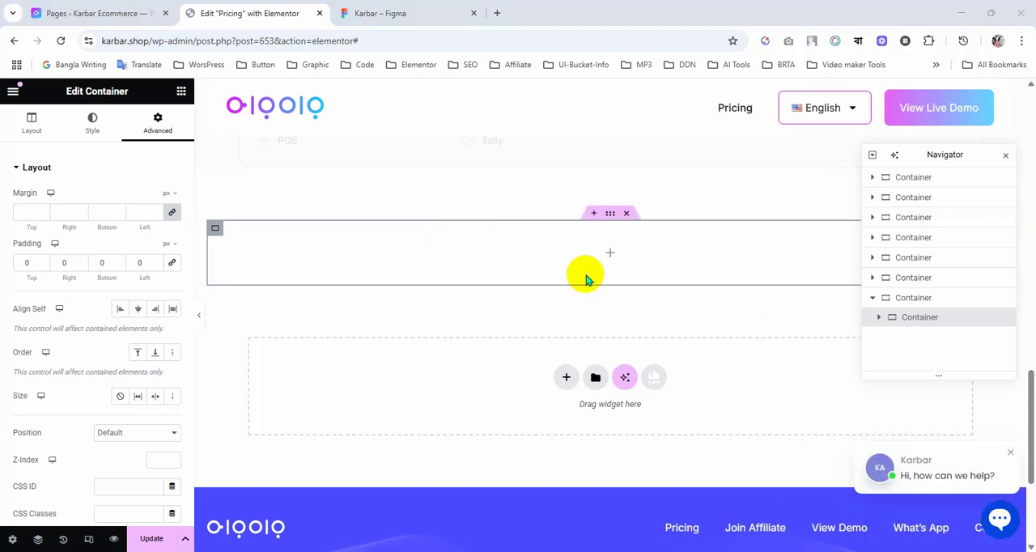
Step: Set the right and left padding of the page's last outer container to 20 px, keeping top and bottom at 0
left_click(611, 217)
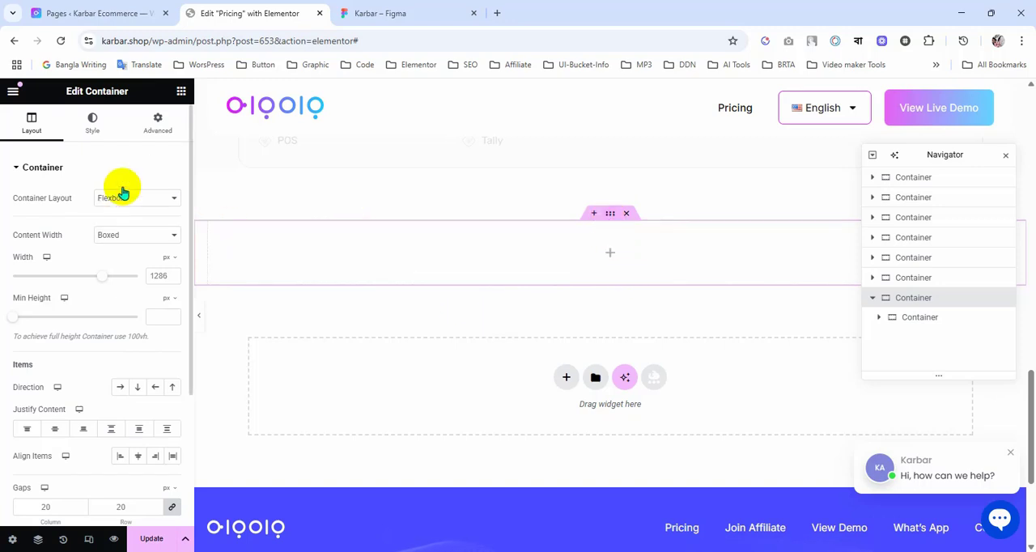
left_click_drag(608, 221, 209, 235)
left_click(158, 125)
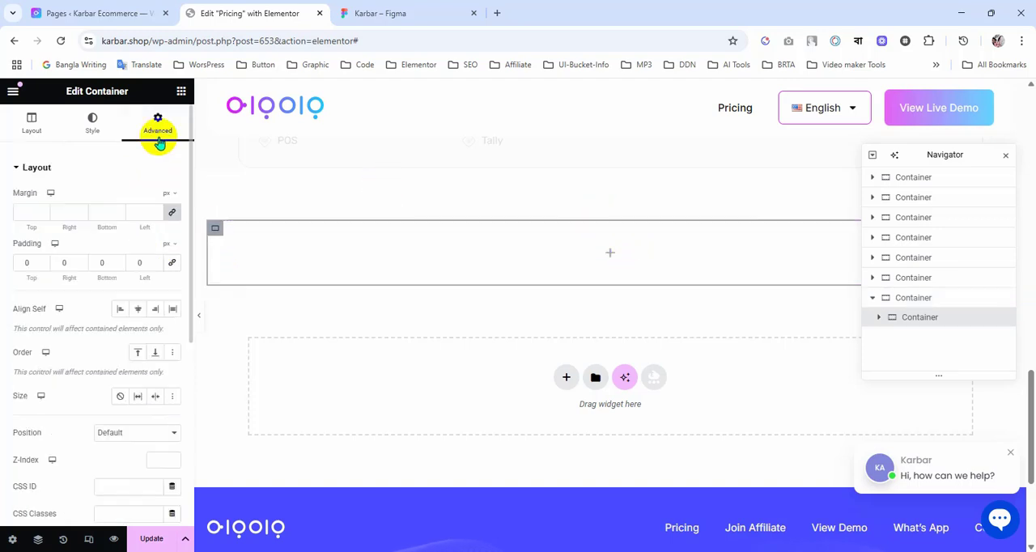
left_click(198, 236)
left_click(154, 130)
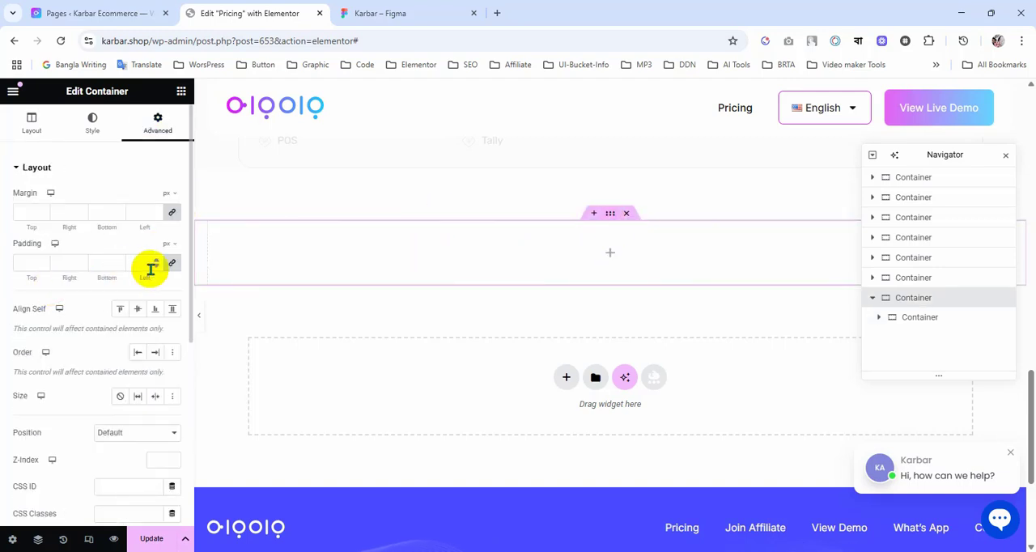
left_click(62, 263)
type("2020")
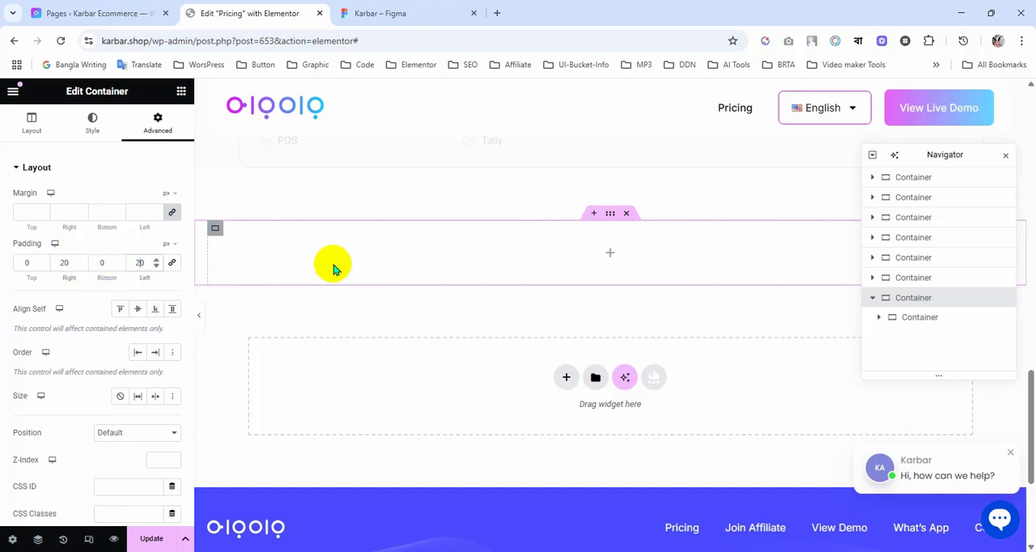
scroll(478, 397, "down", 3)
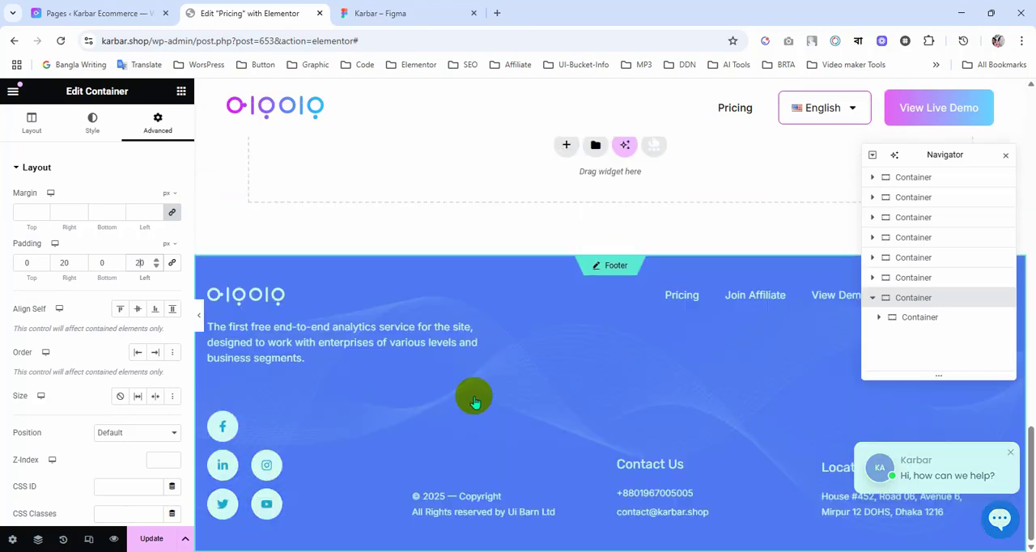
scroll(474, 398, "up", 5)
scroll(558, 370, "down", 2)
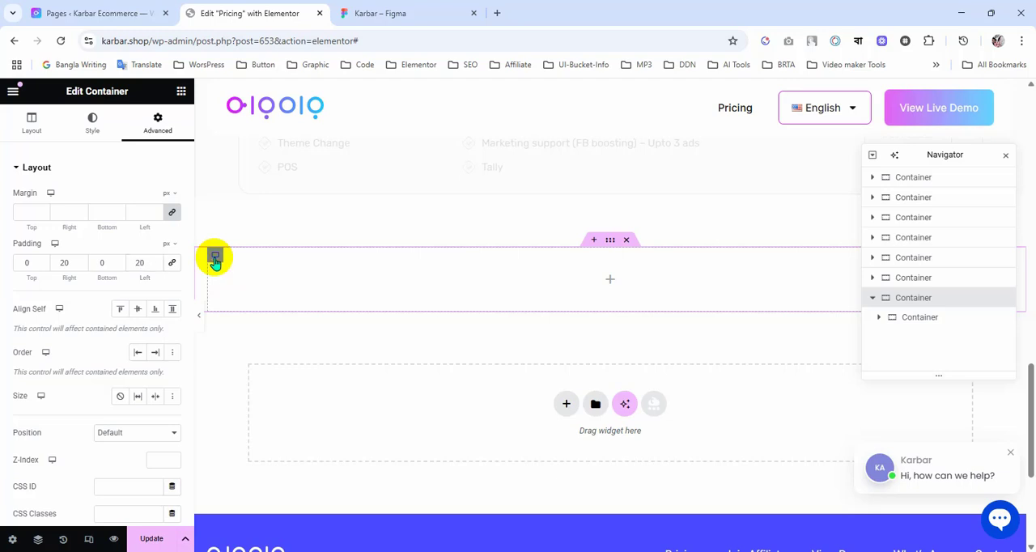
Step: Select the nested container inside the last outer container, then close, reopen and reposition the Navigator lower over the page
left_click(214, 258)
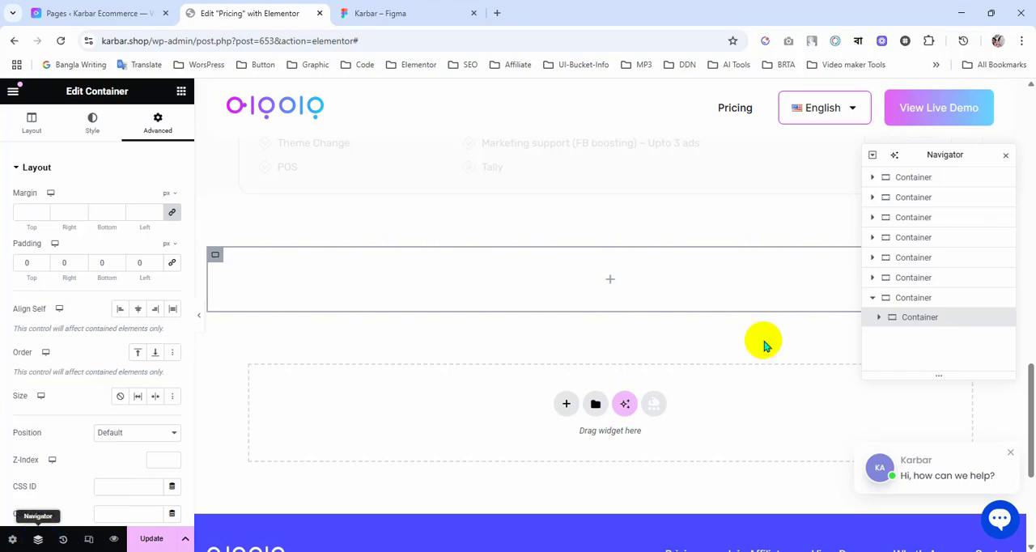
left_click(1006, 155)
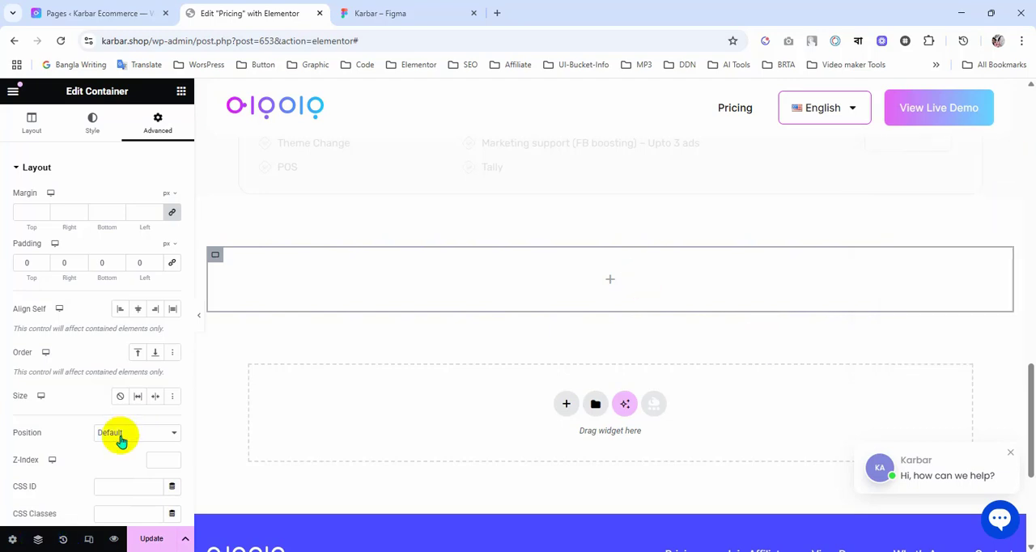
left_click(38, 540)
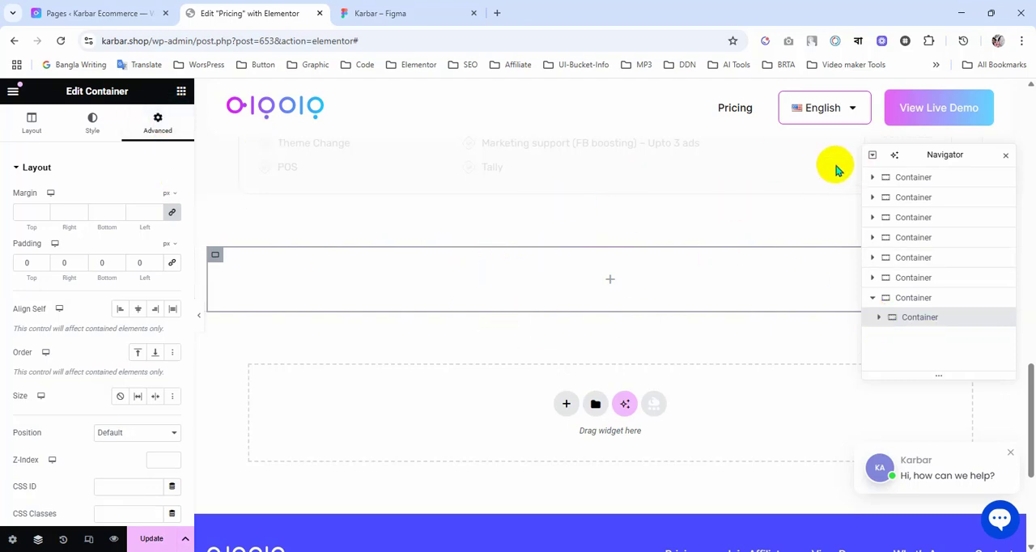
left_click_drag(925, 156, 930, 212)
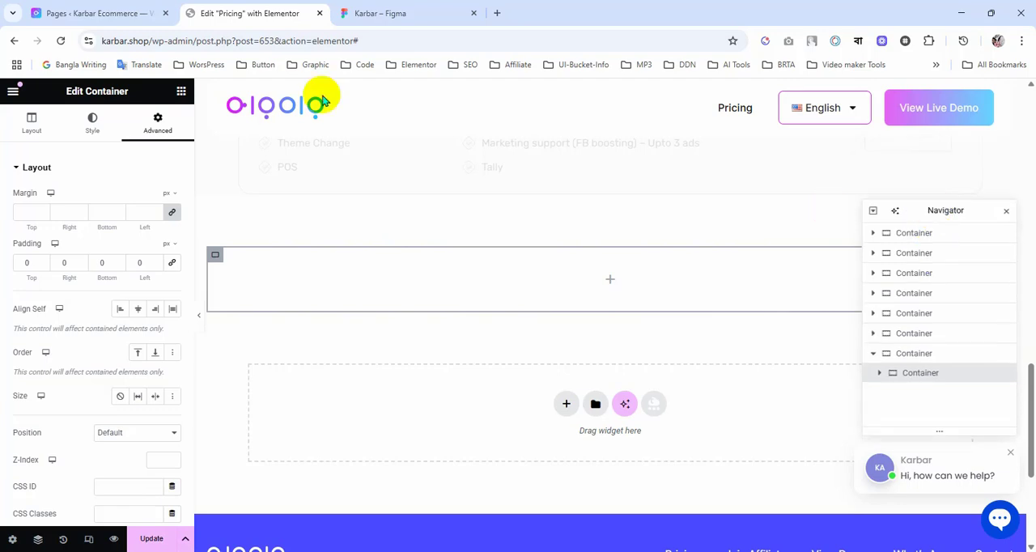
Step: Check the Figma pricing table, then set the nested container's direction to Row - horizontal and its content justification to Space Between
left_click(385, 14)
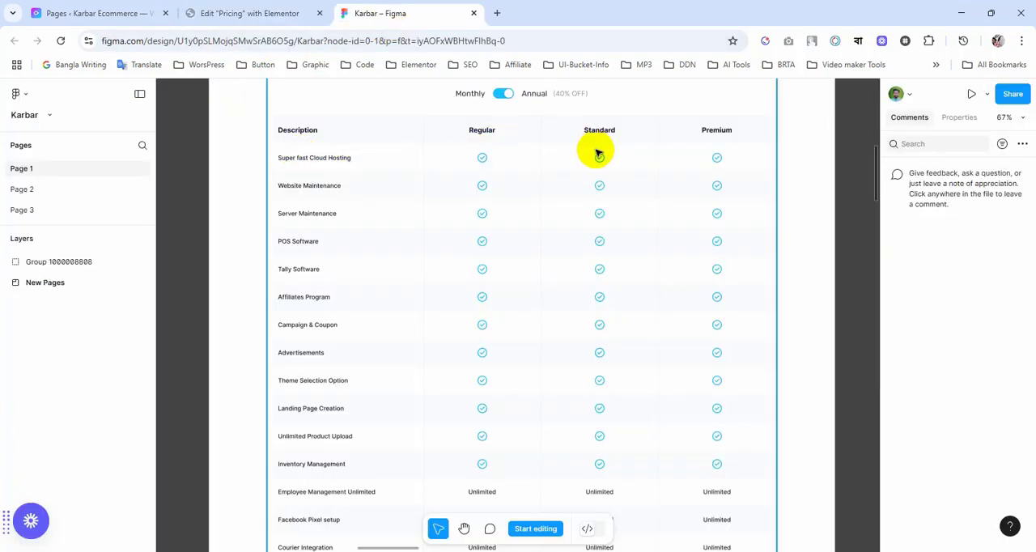
left_click(255, 11)
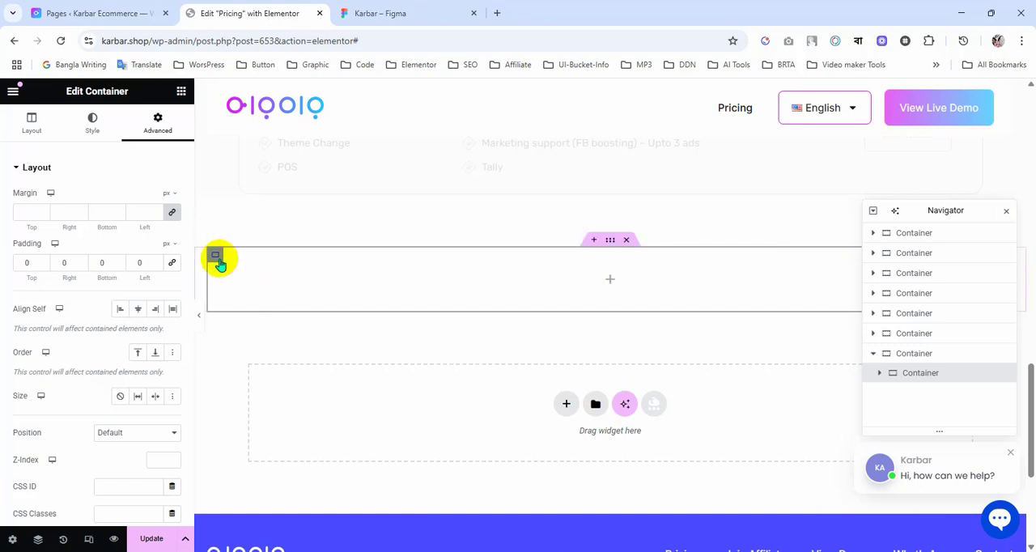
left_click(16, 133)
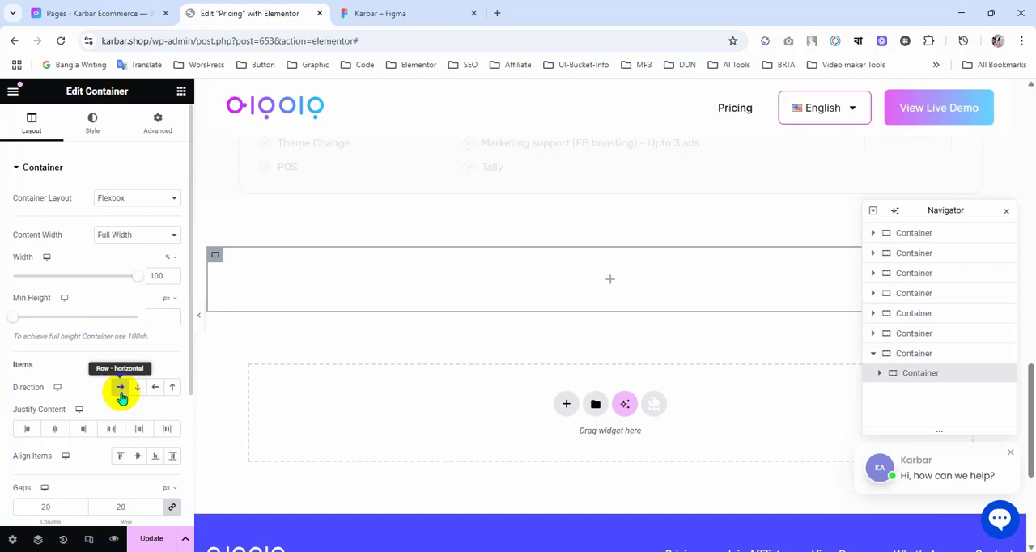
left_click(122, 395)
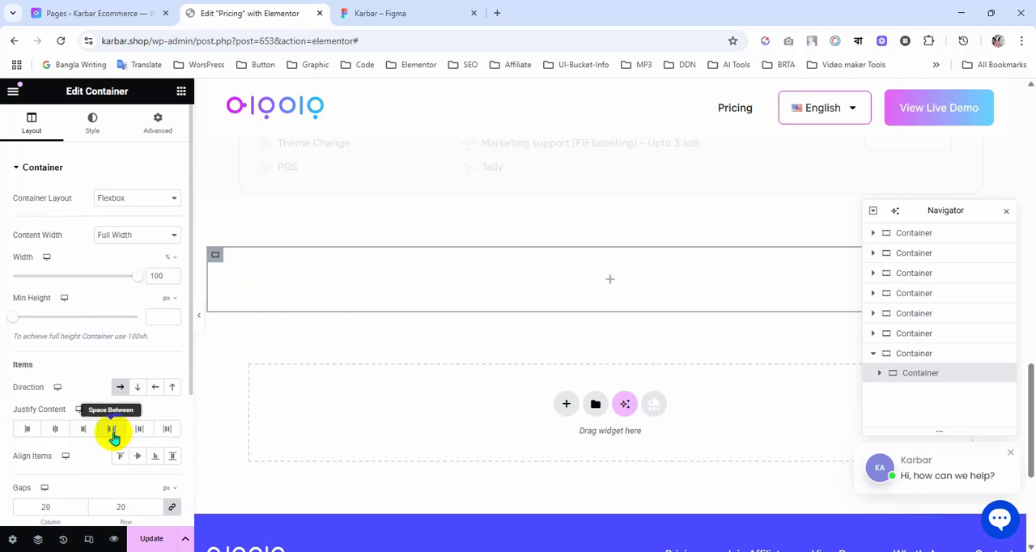
left_click(112, 435)
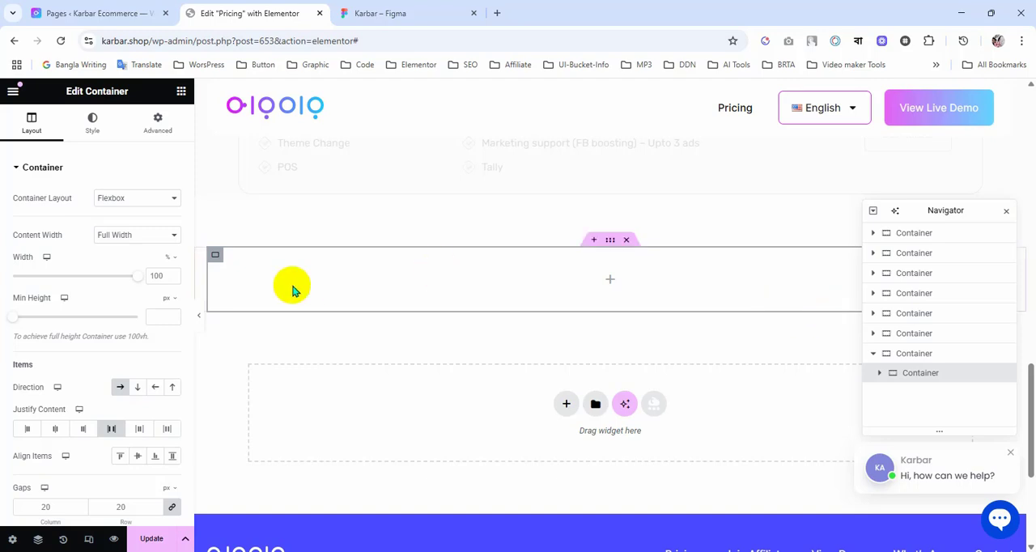
Step: Add a new container inside the nested row container and set its padding to 0 on all sides
left_click(182, 91)
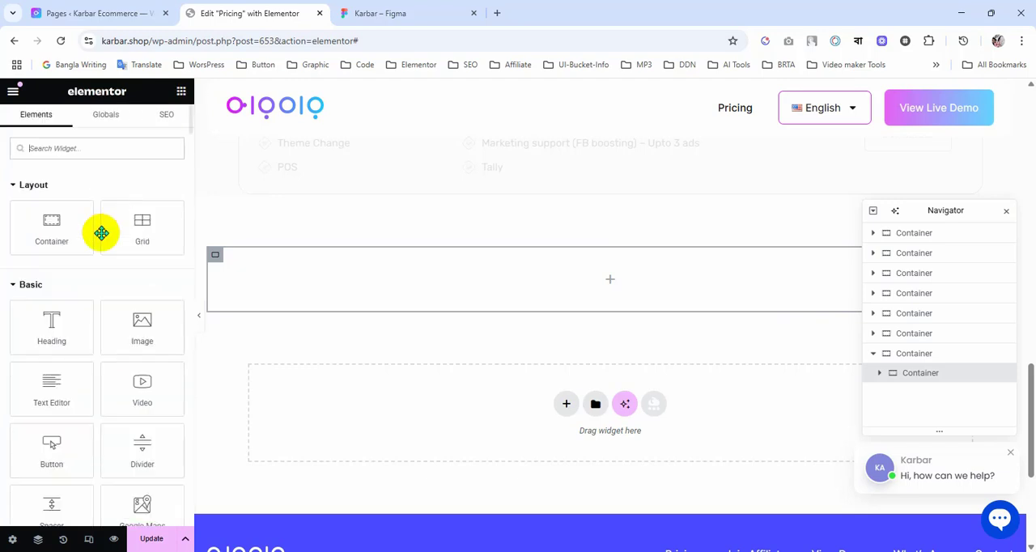
left_click_drag(55, 230, 395, 274)
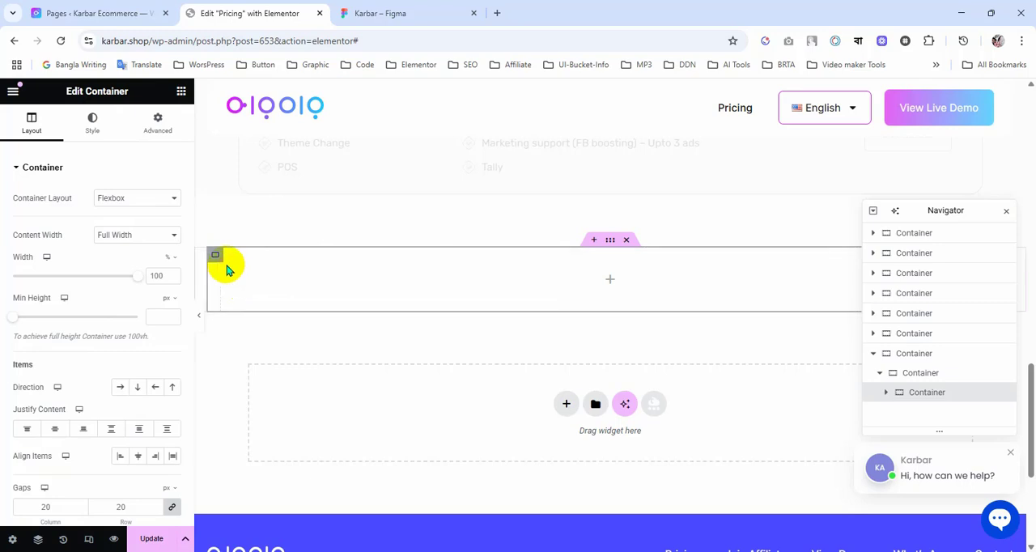
left_click(159, 123)
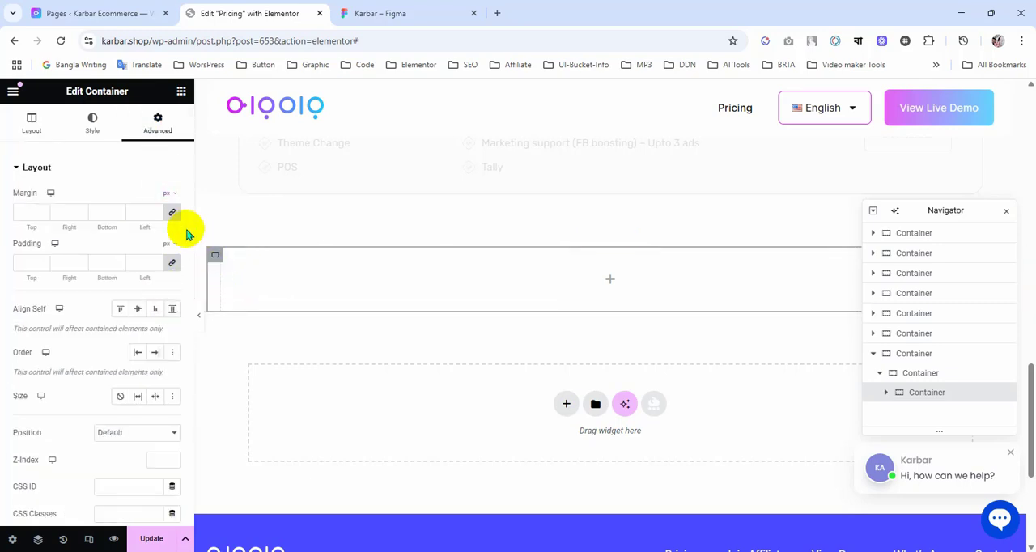
left_click(171, 262)
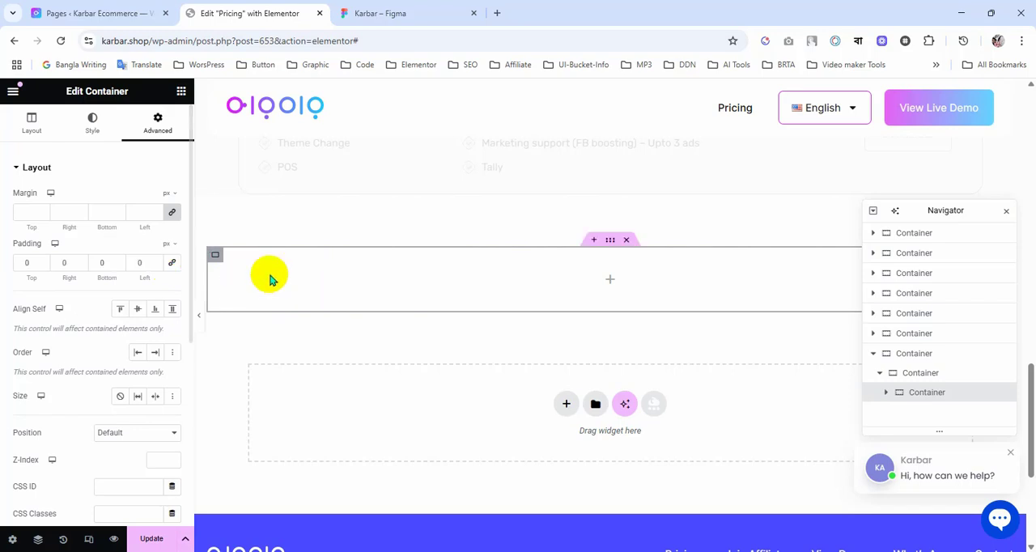
Step: Duplicate the new inner container three times to make four columns in the row
right_click(216, 257)
left_click(245, 237)
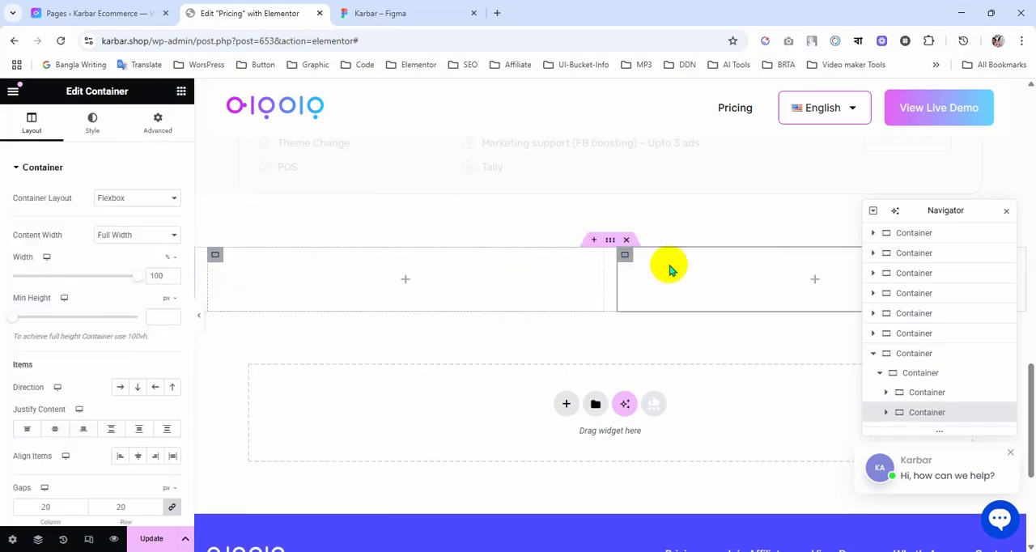
right_click(624, 252)
left_click(645, 236)
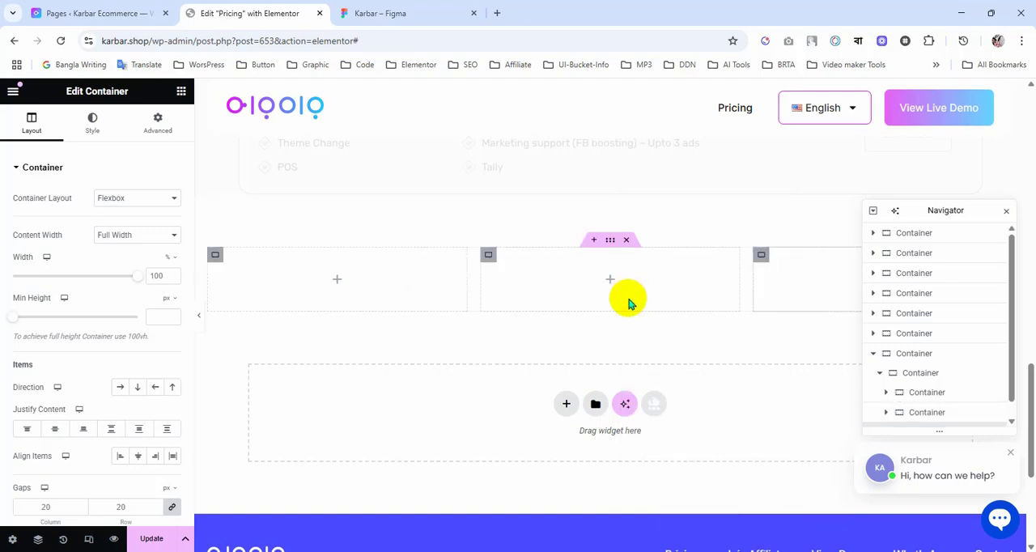
right_click(761, 256)
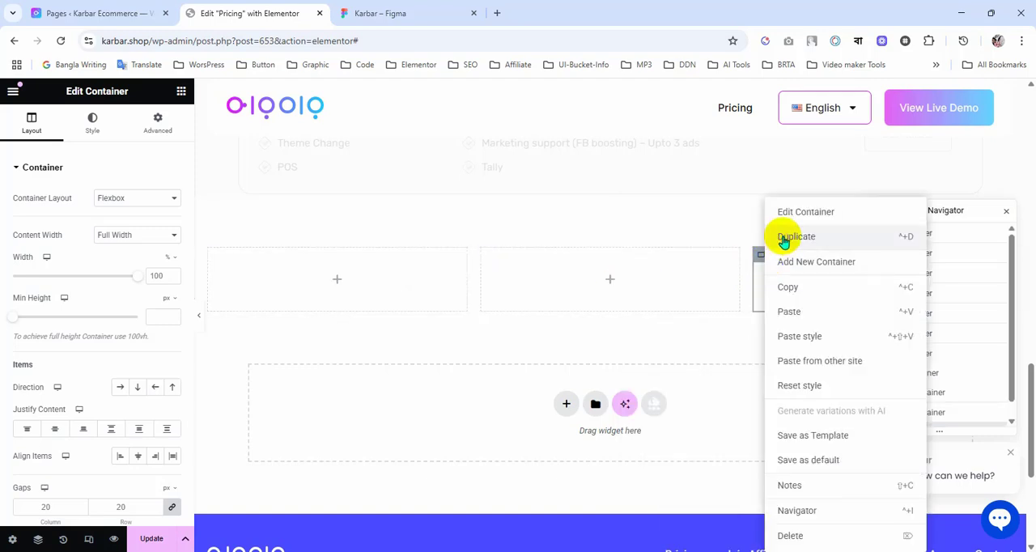
left_click(783, 239)
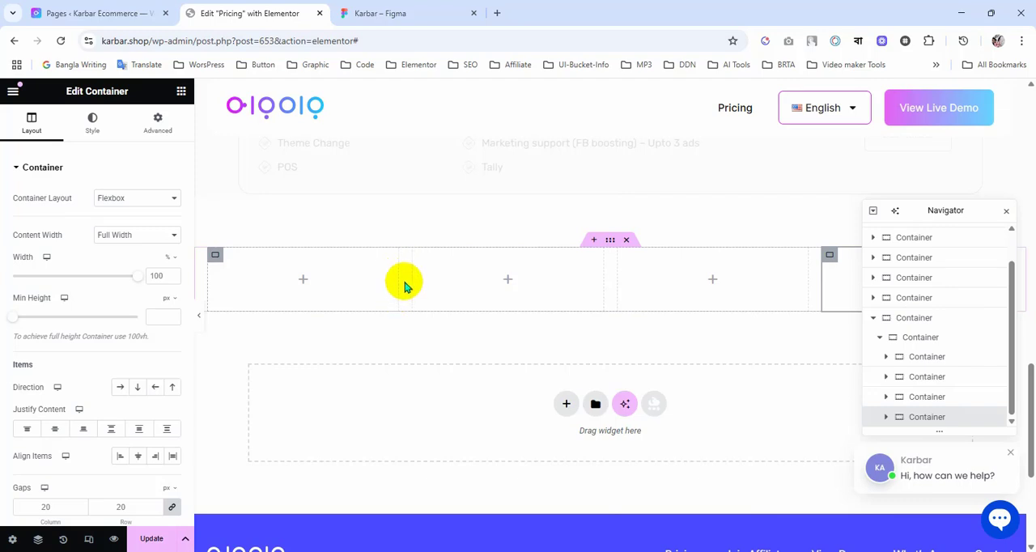
Step: Review the columns of the Figma pricing table, then set the row container's column and row gaps to 0 in Elementor
left_click(402, 12)
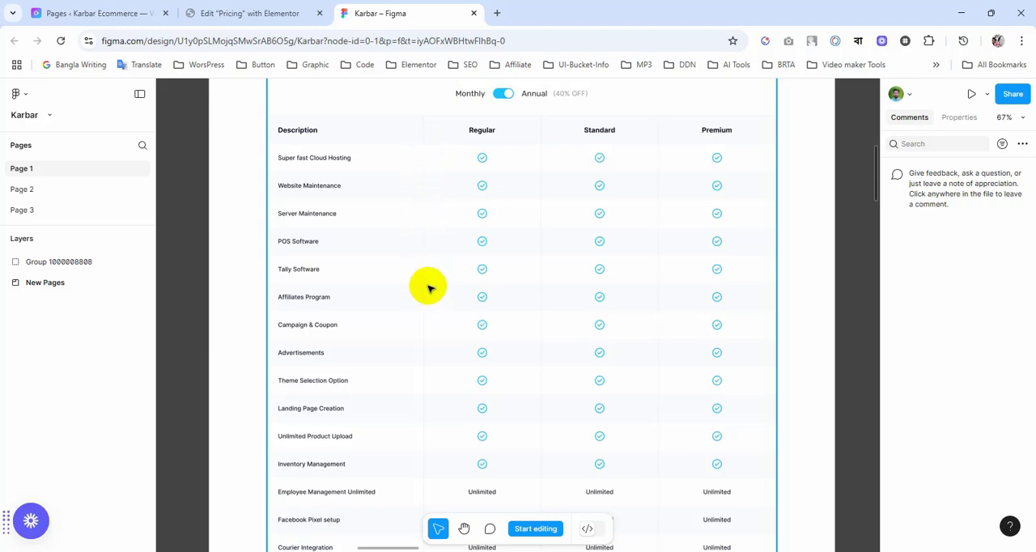
scroll(429, 285, "down", 1)
scroll(429, 285, "down", 5)
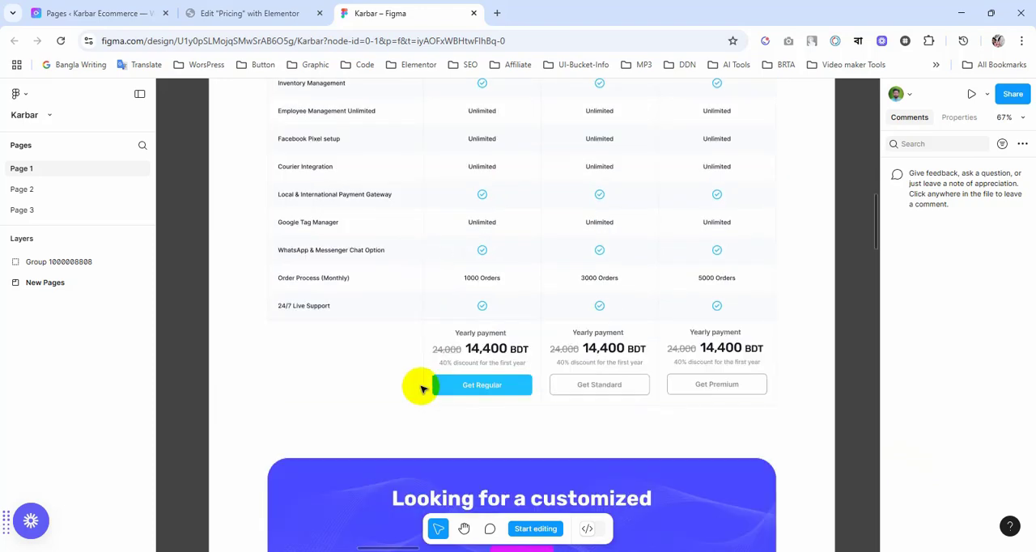
scroll(434, 350, "up", 7)
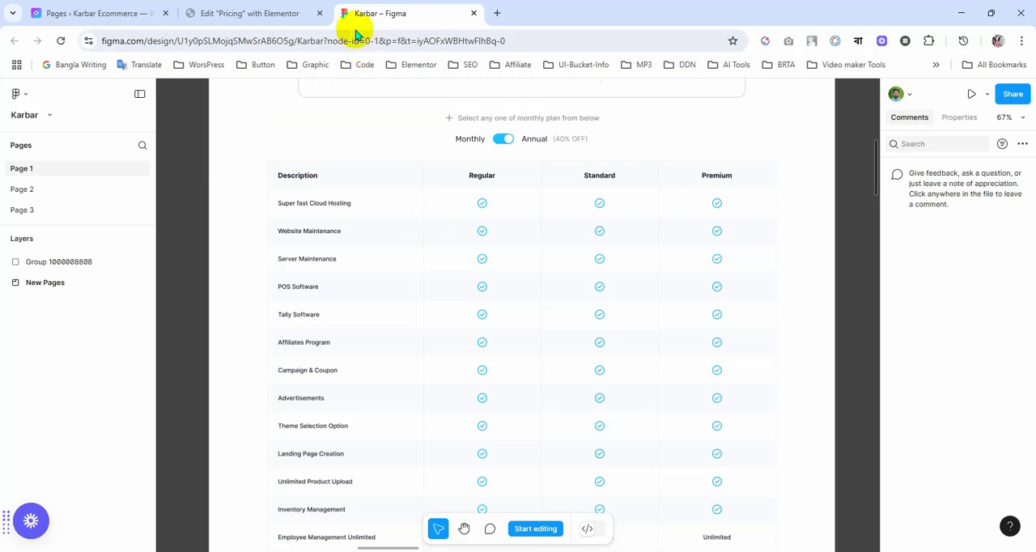
left_click(232, 13)
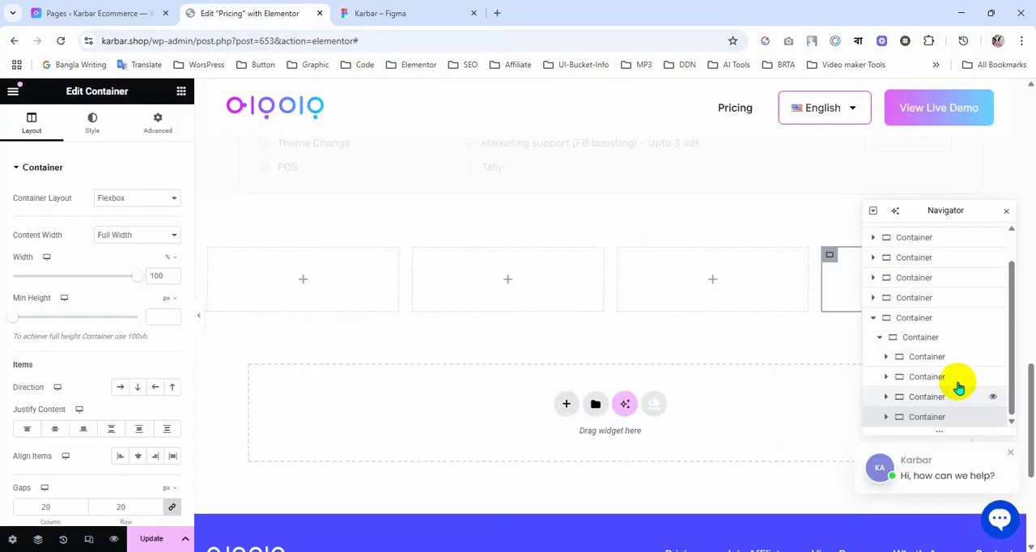
left_click(922, 341)
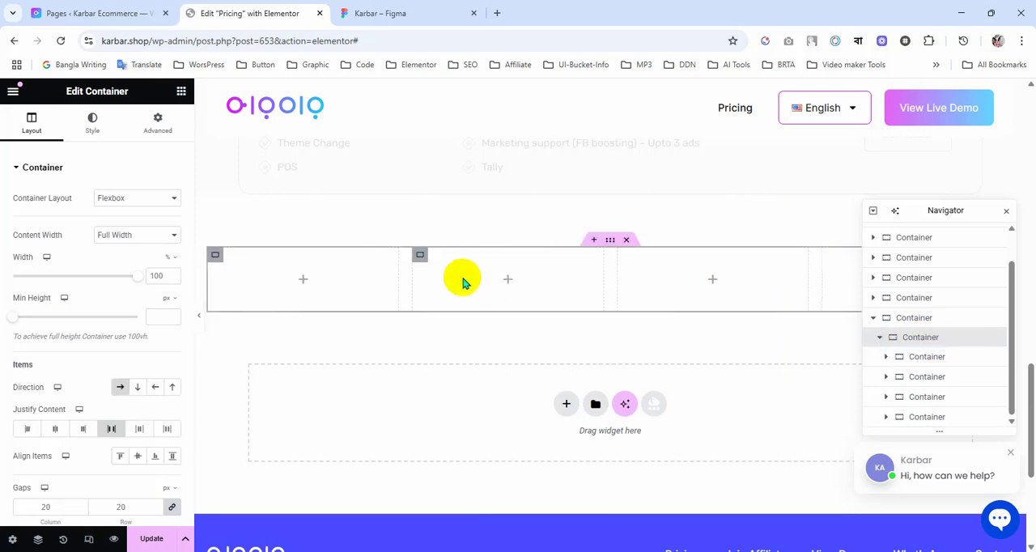
scroll(39, 434, "down", 3)
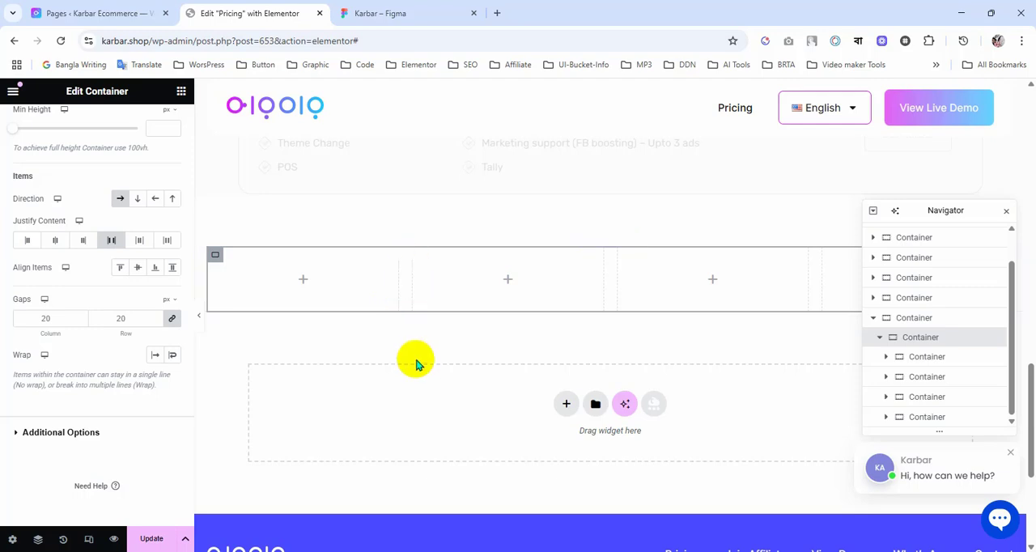
left_click(172, 320)
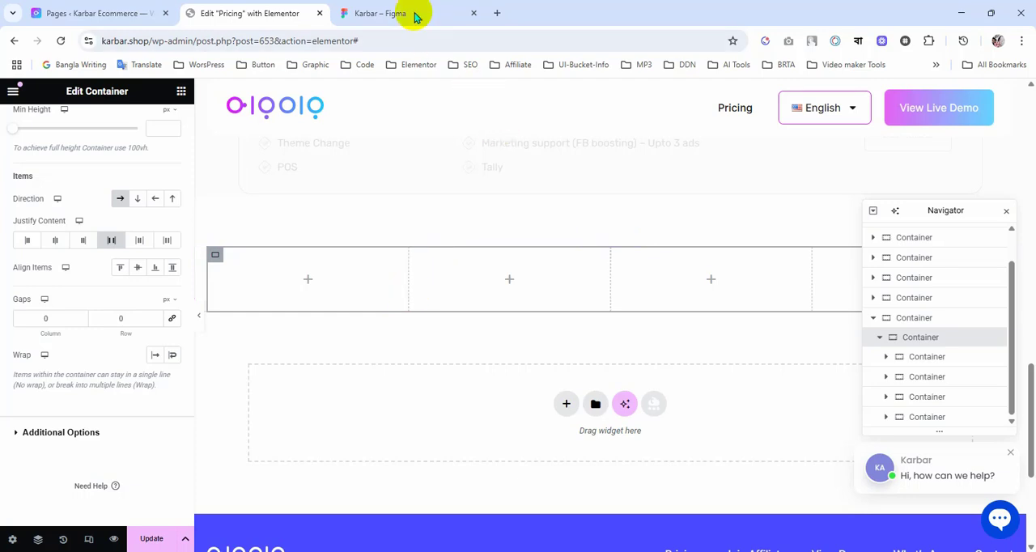
Step: Compare the four-column row with the Figma pricing table, and inspect the layout properties of the design's Description column
left_click(388, 13)
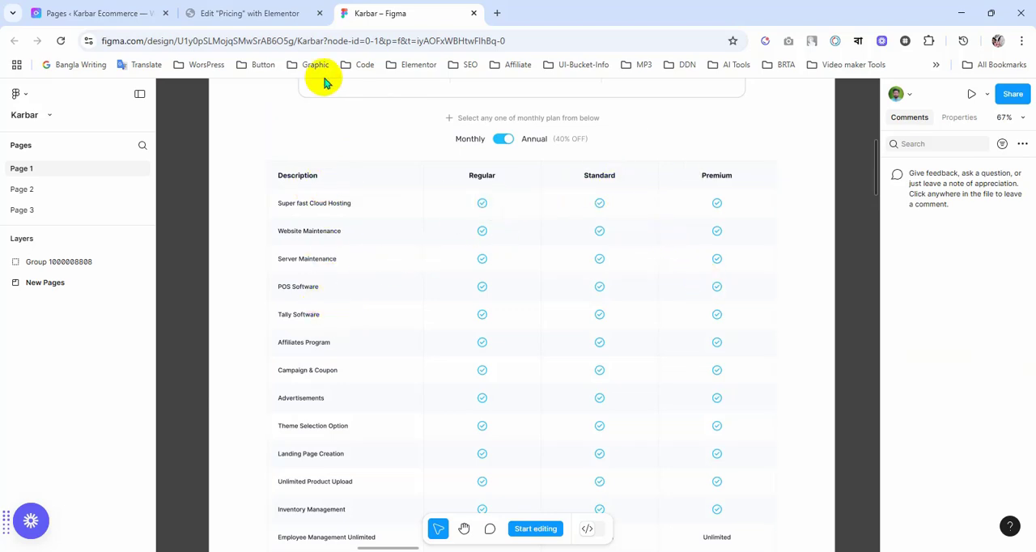
left_click(267, 13)
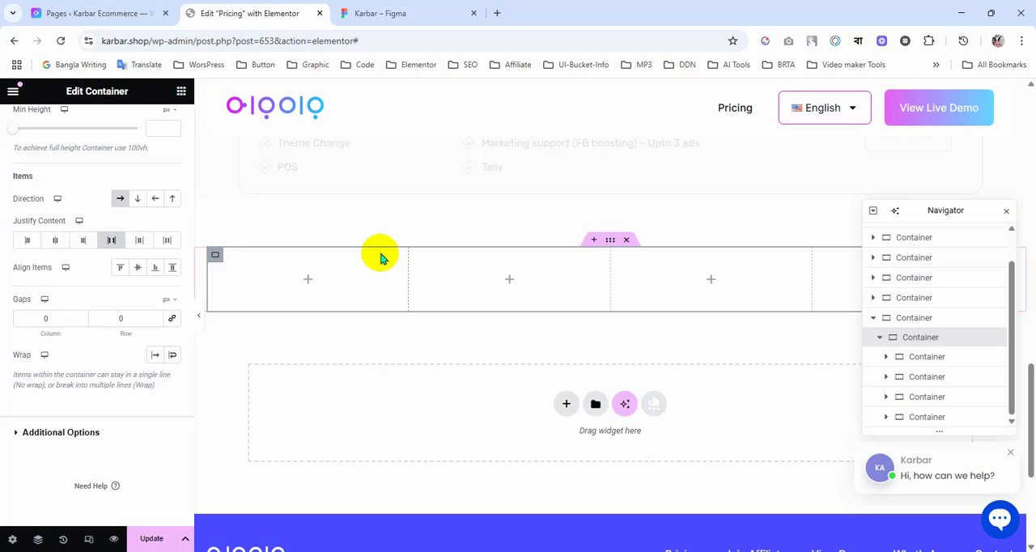
scroll(445, 386, "up", 2)
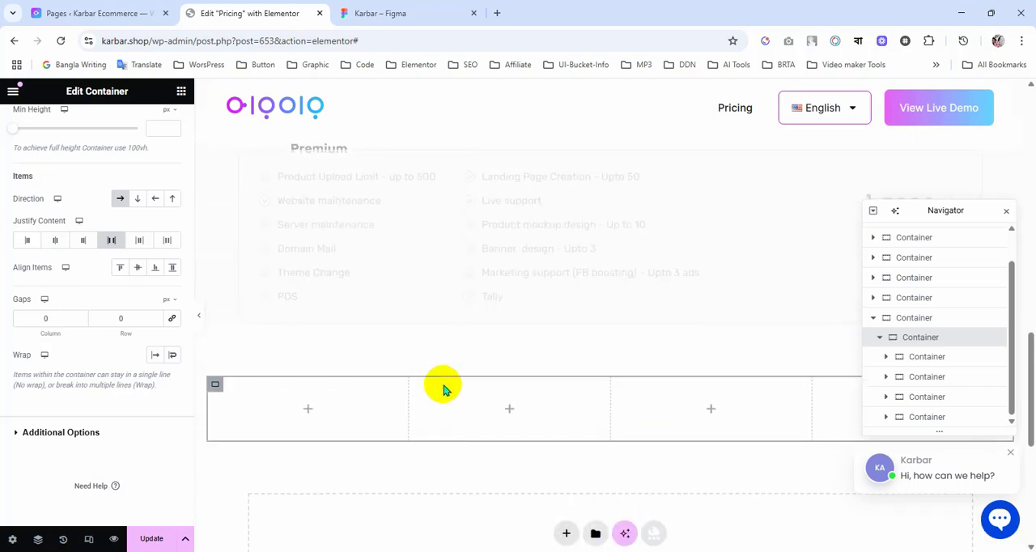
left_click(403, 16)
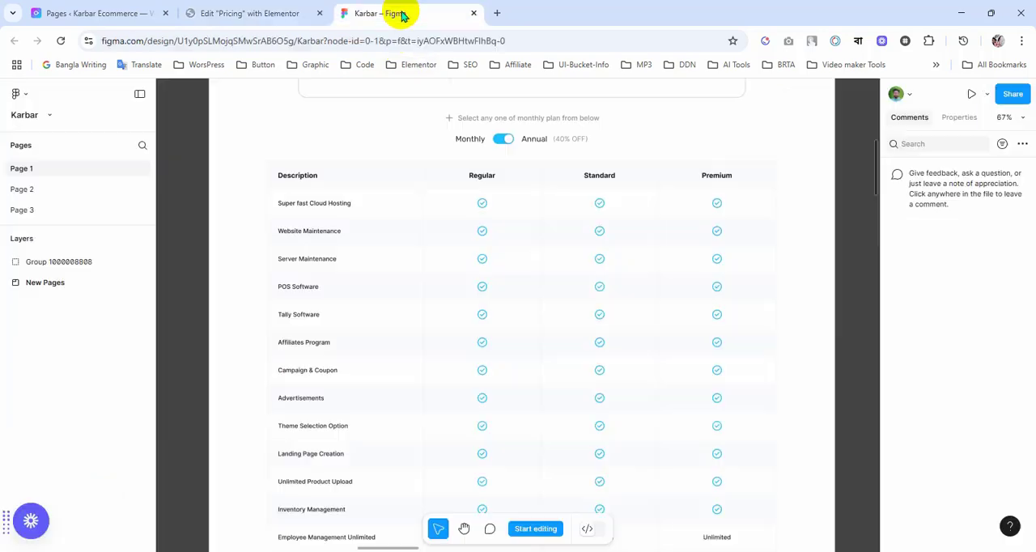
double_click(384, 178)
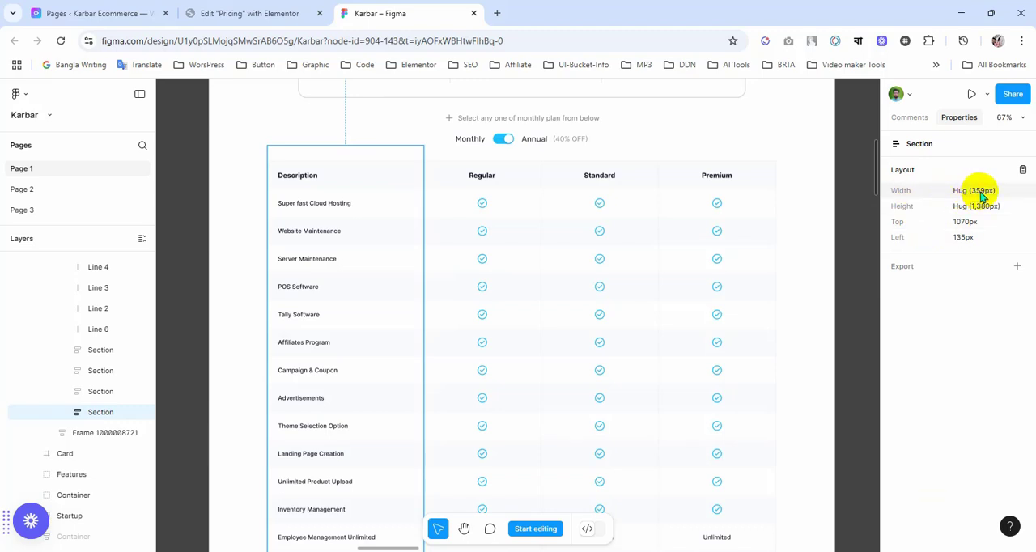
Step: Inspect the layout properties of the Regular, Standard and Premium columns in the Figma pricing table
left_click(518, 190)
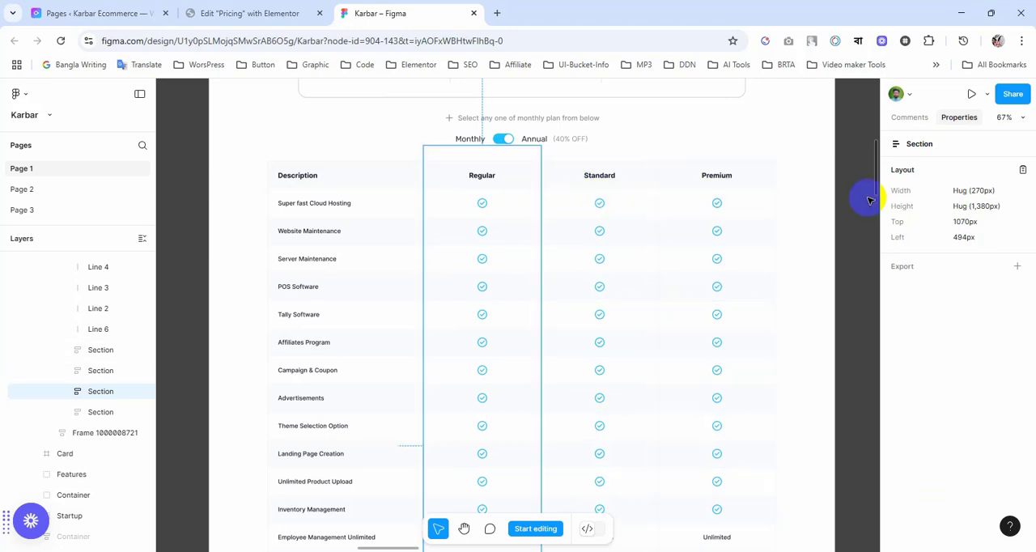
left_click(631, 180)
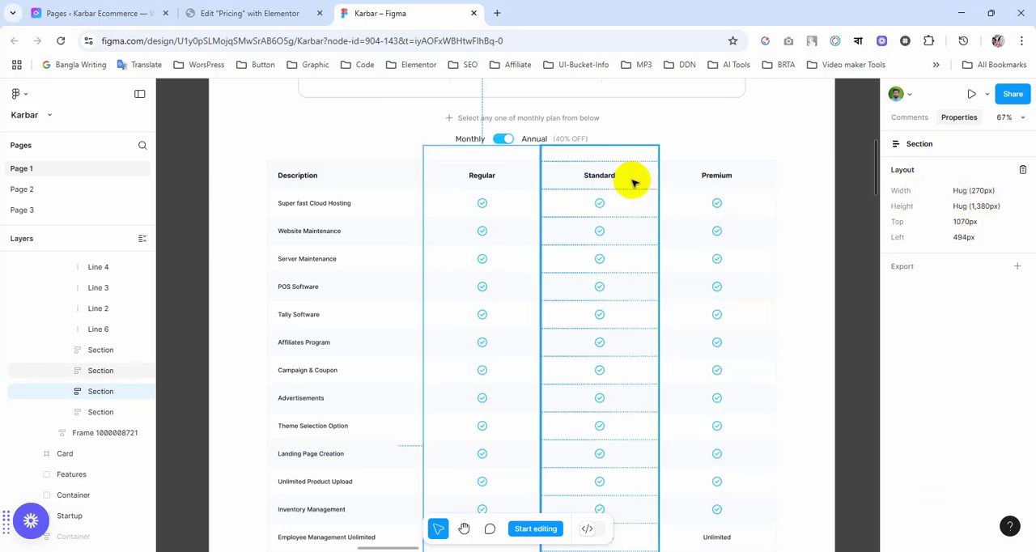
left_click(685, 183)
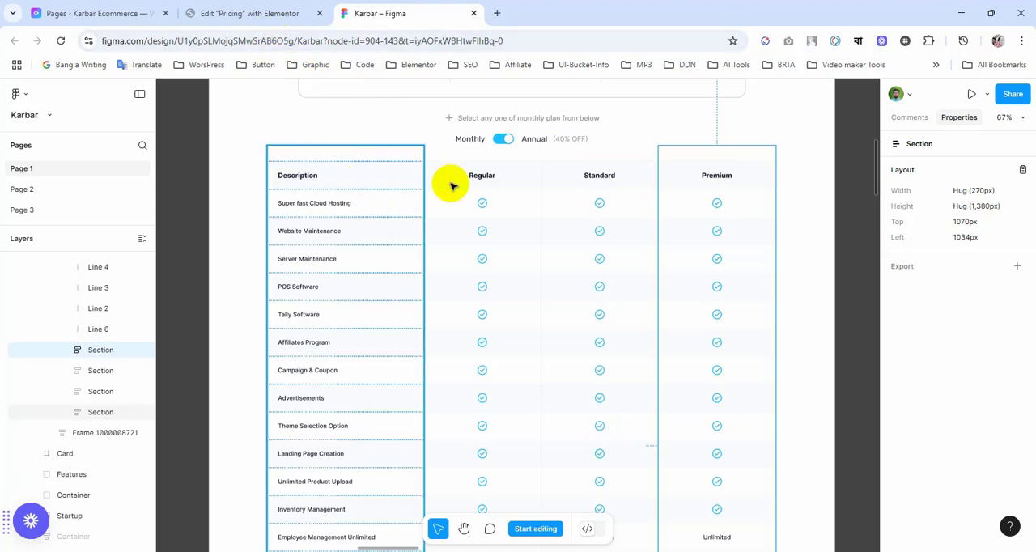
Step: Switch to Elementor and widen the first column of the four-column row to about 28%
left_click(259, 23)
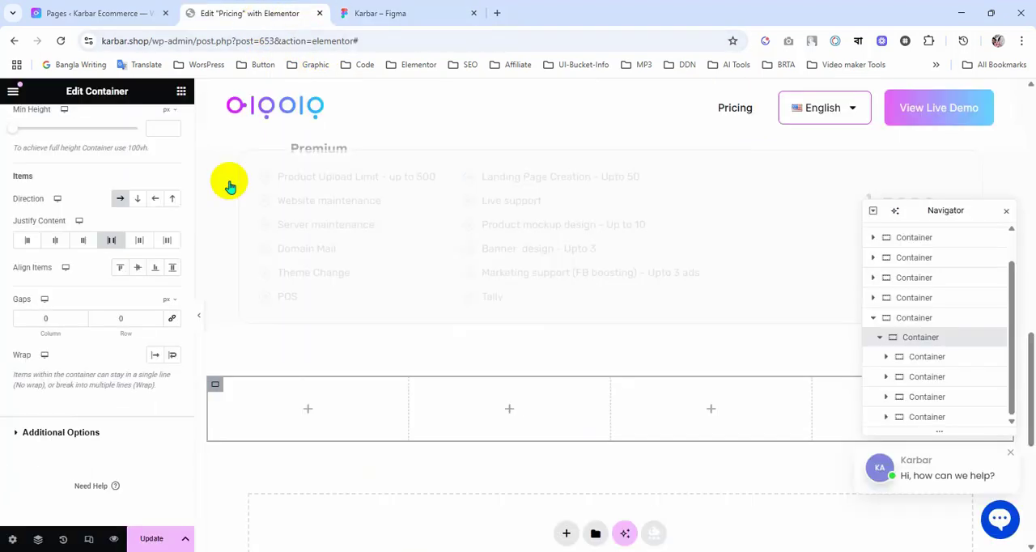
scroll(102, 353, "up", 2)
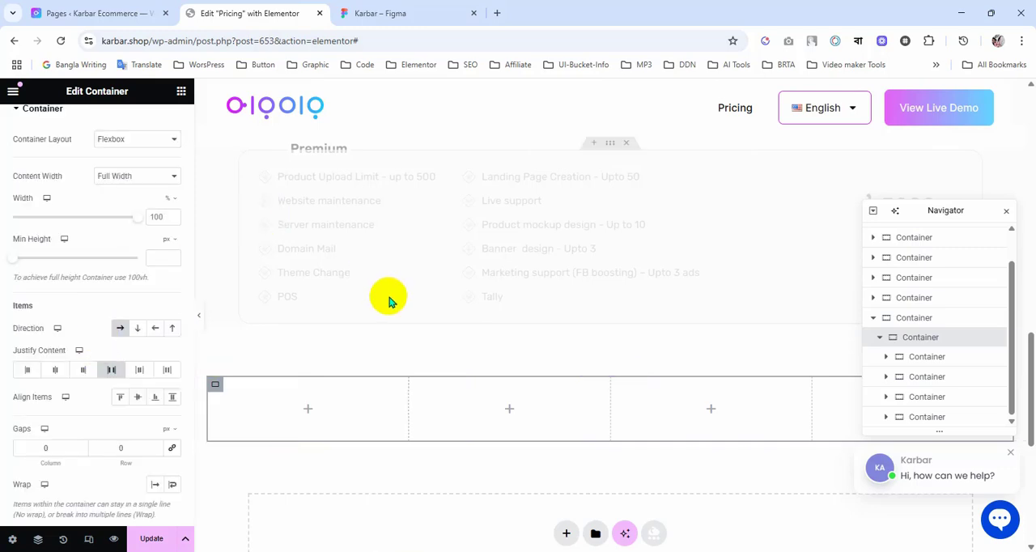
scroll(387, 297, "up", 1)
scroll(387, 296, "down", 2)
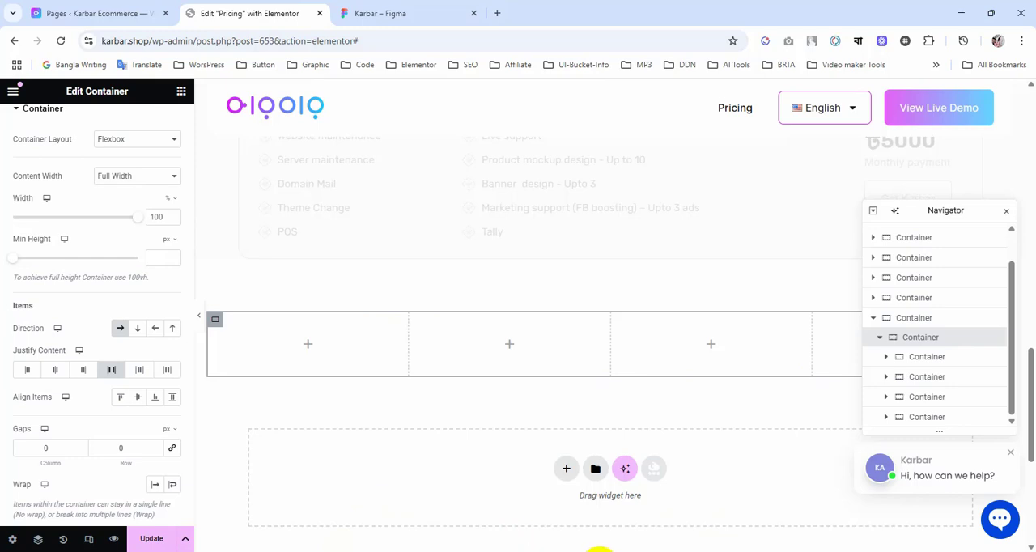
scroll(428, 451, "down", 1)
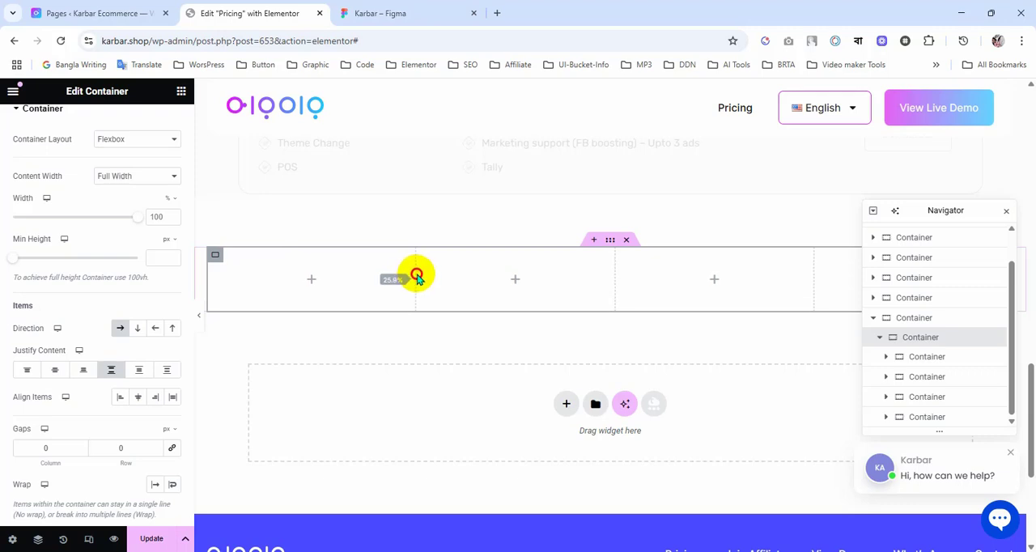
left_click_drag(421, 278, 428, 279)
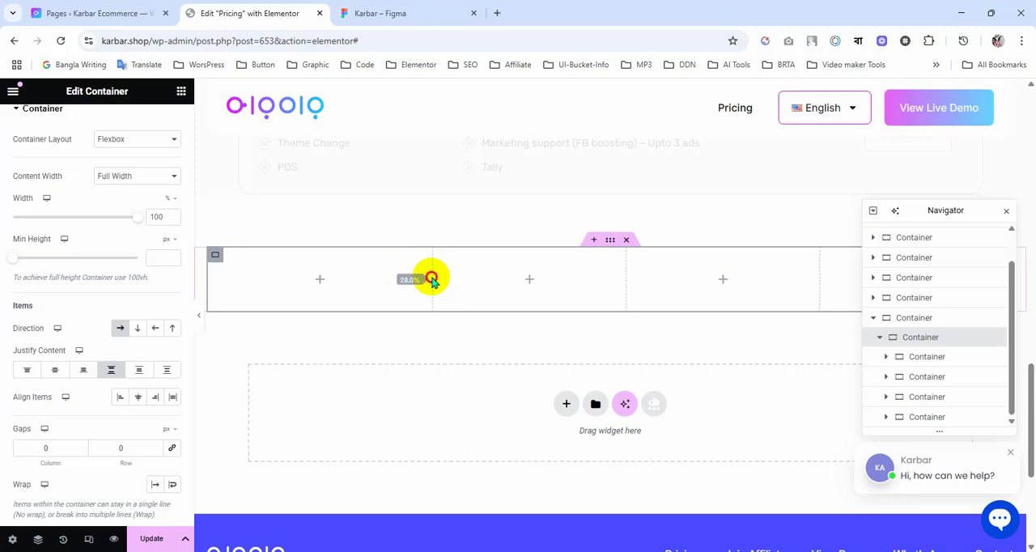
left_click_drag(432, 279, 433, 280)
Step: Check the settings of the third, second and first column containers in the row
scroll(728, 389, "up", 1)
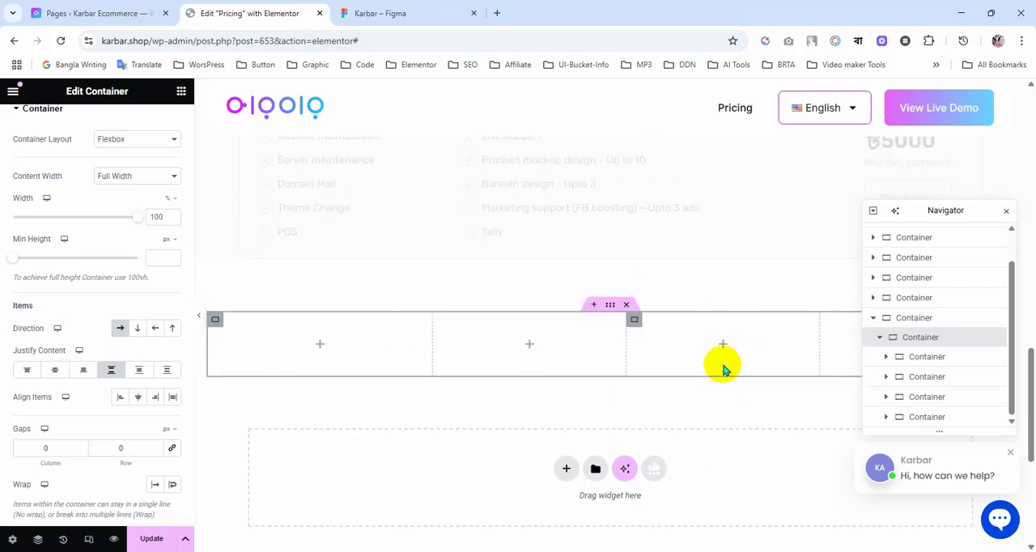
scroll(728, 381, "up", 3)
scroll(759, 426, "down", 2)
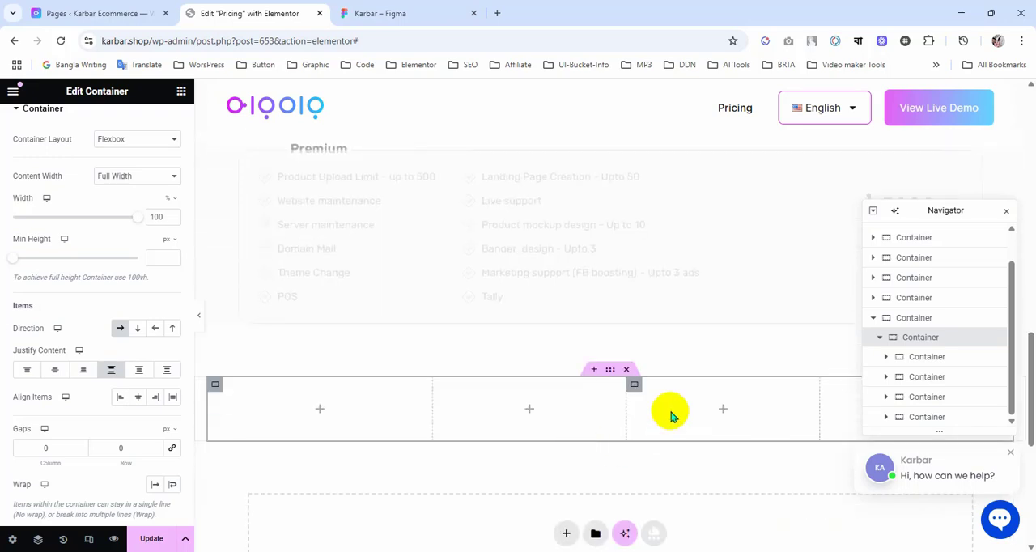
left_click(636, 389)
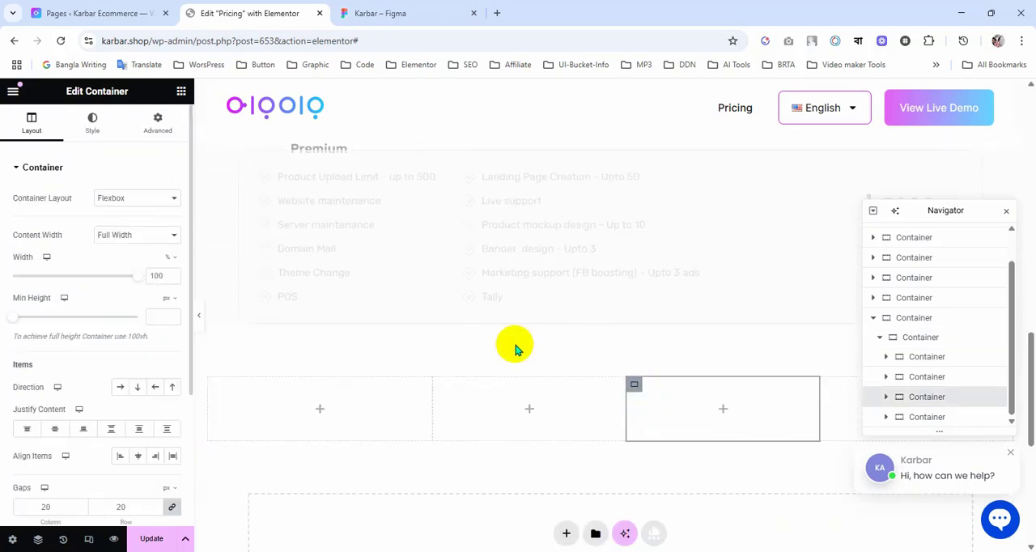
left_click(438, 388)
scroll(365, 299, "down", 2)
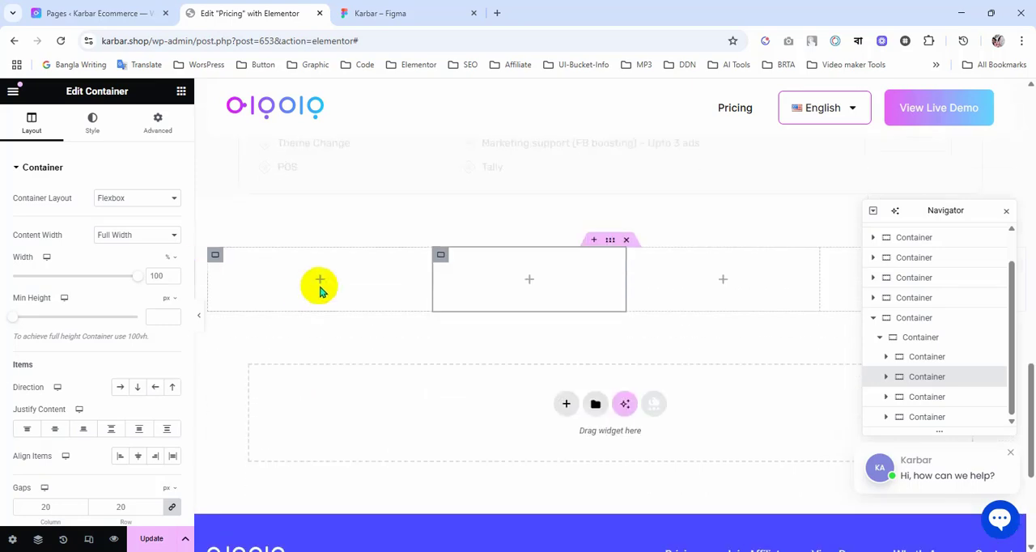
left_click(217, 257)
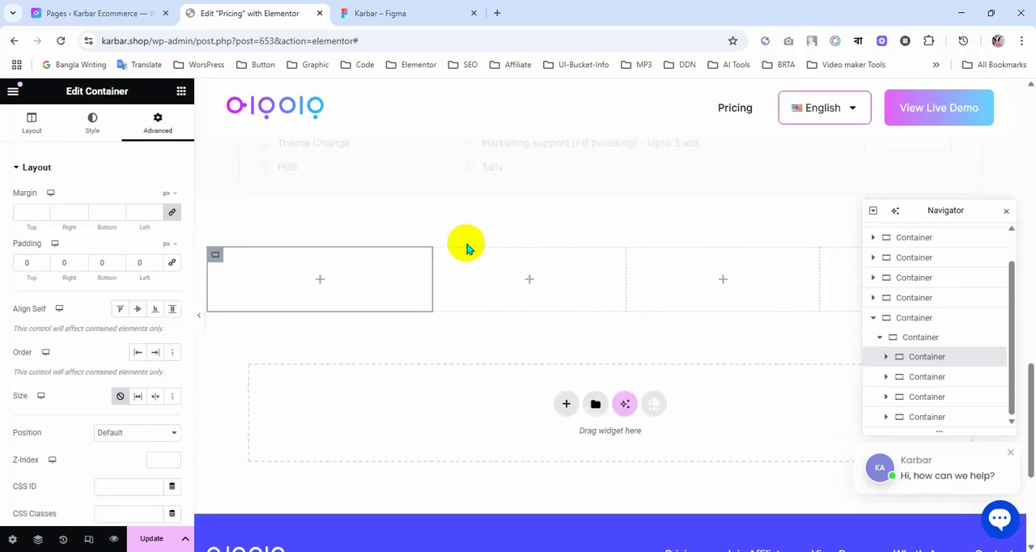
Step: Copy the Description header text from Figma and add a Heading widget titled "Description" to the first column in Elementor
left_click(408, 13)
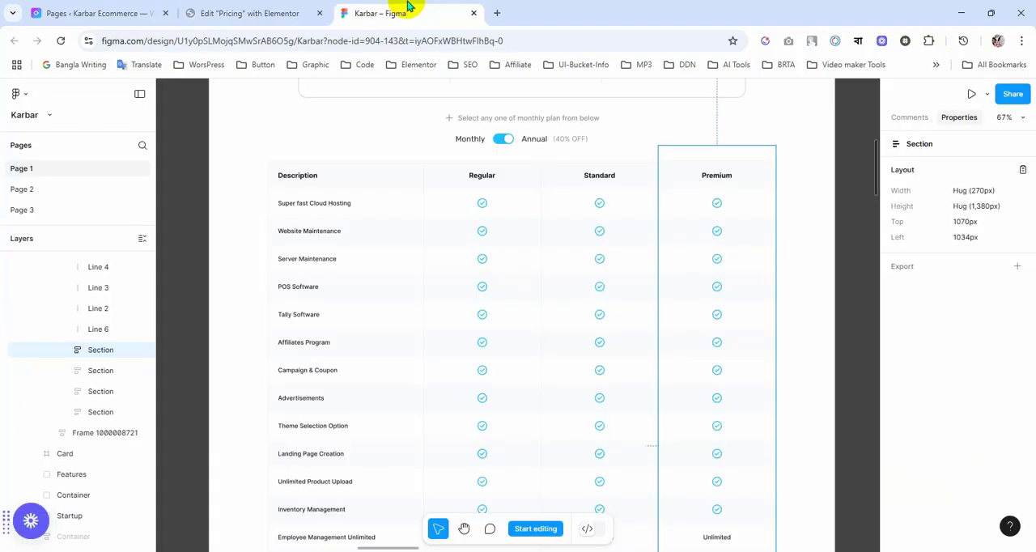
double_click(301, 180)
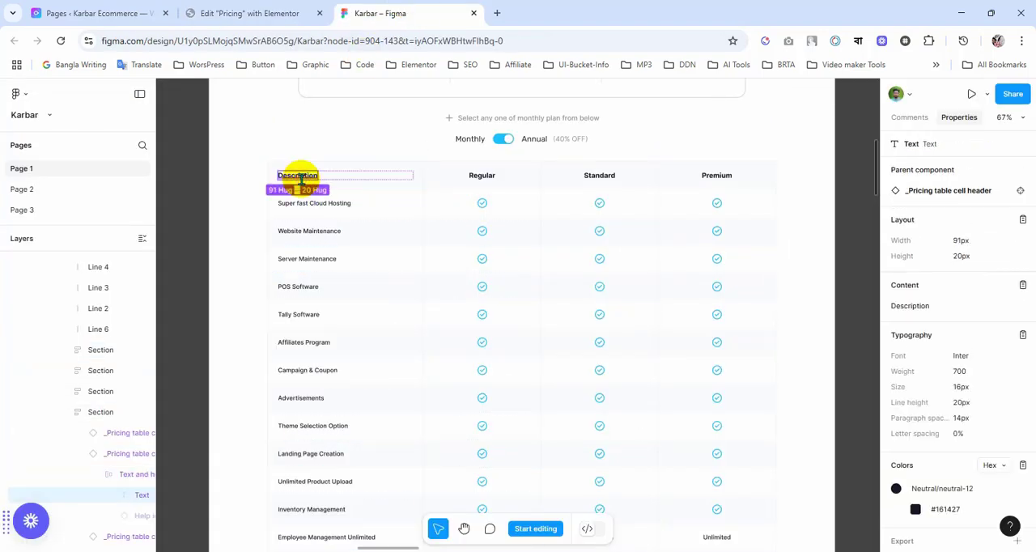
left_click(254, 14)
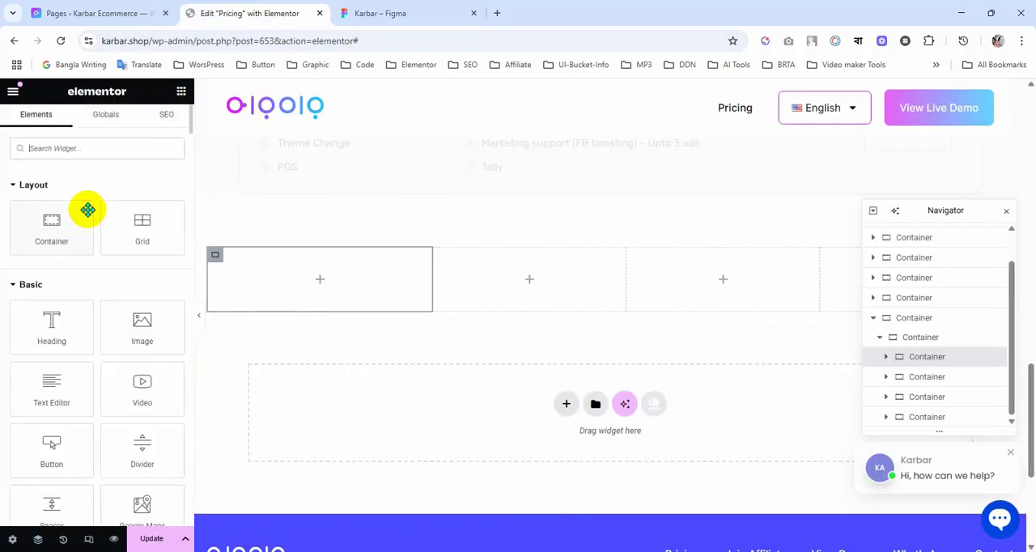
left_click_drag(35, 347, 321, 285)
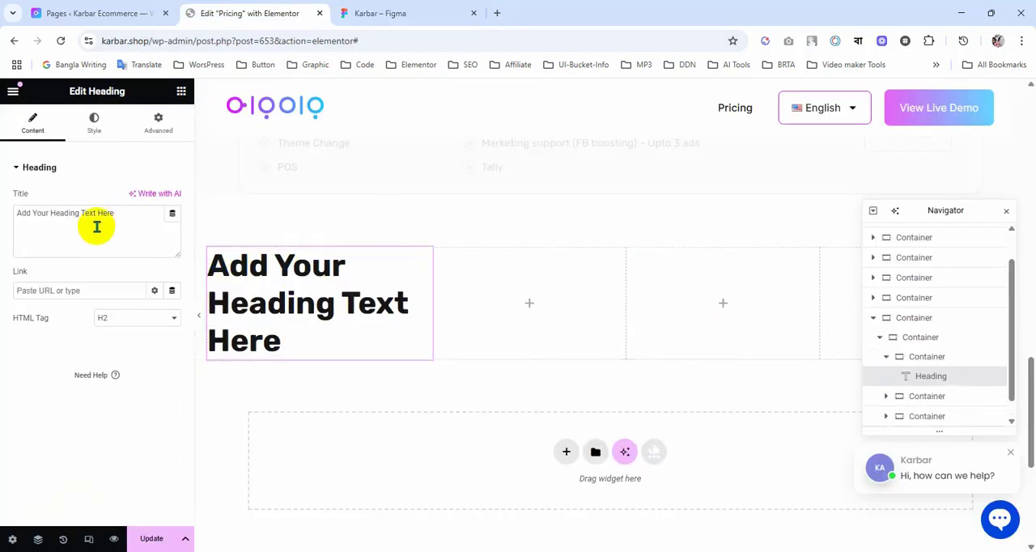
type("Description")
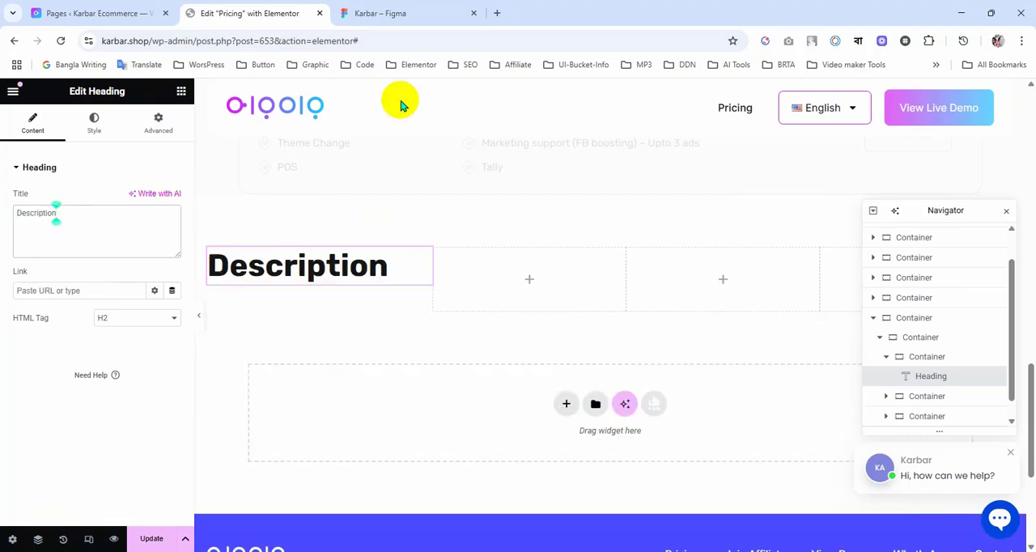
Step: Review the Description header's typography in Figma, copy its text color #161427, and dismiss the Slack notification
left_click(388, 11)
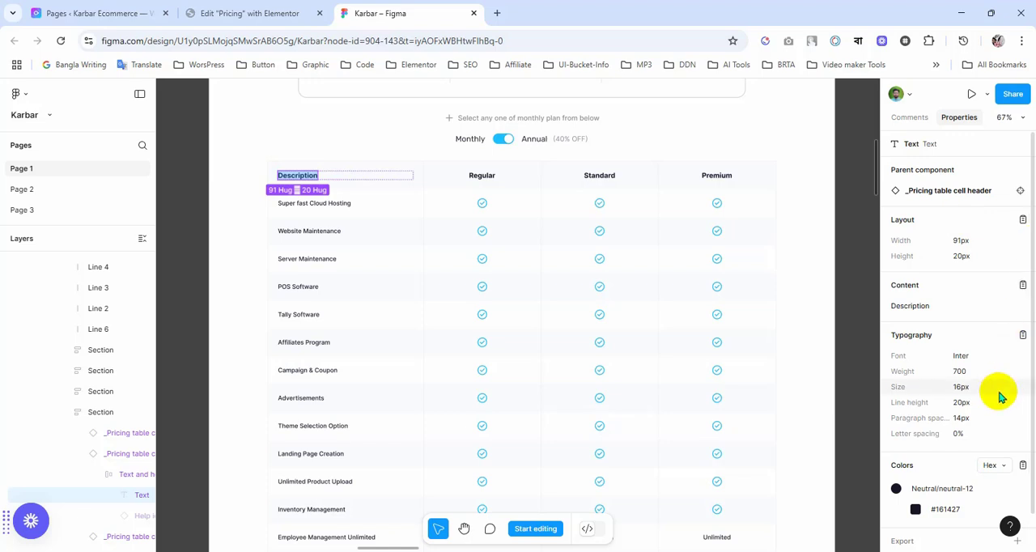
scroll(970, 356, "down", 1)
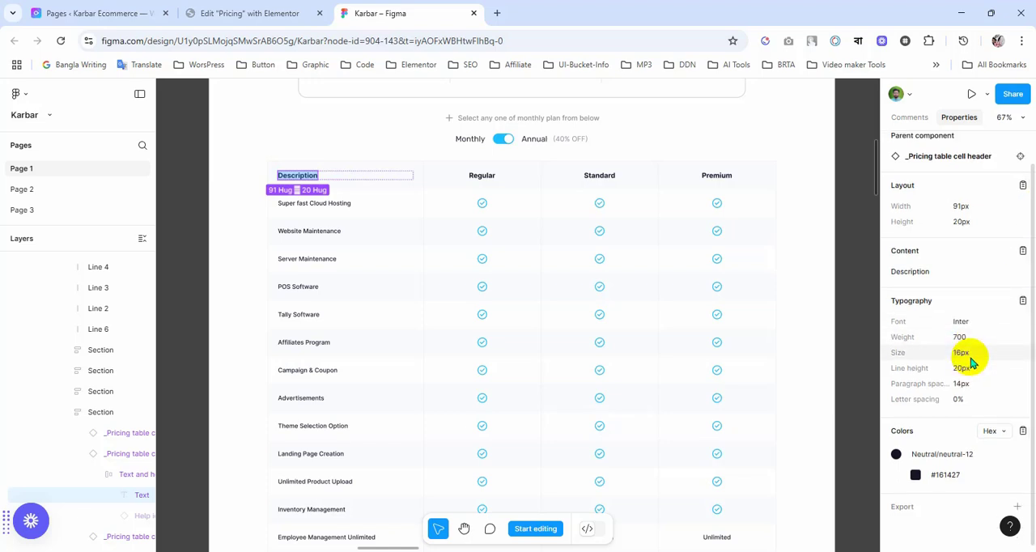
left_click(948, 476)
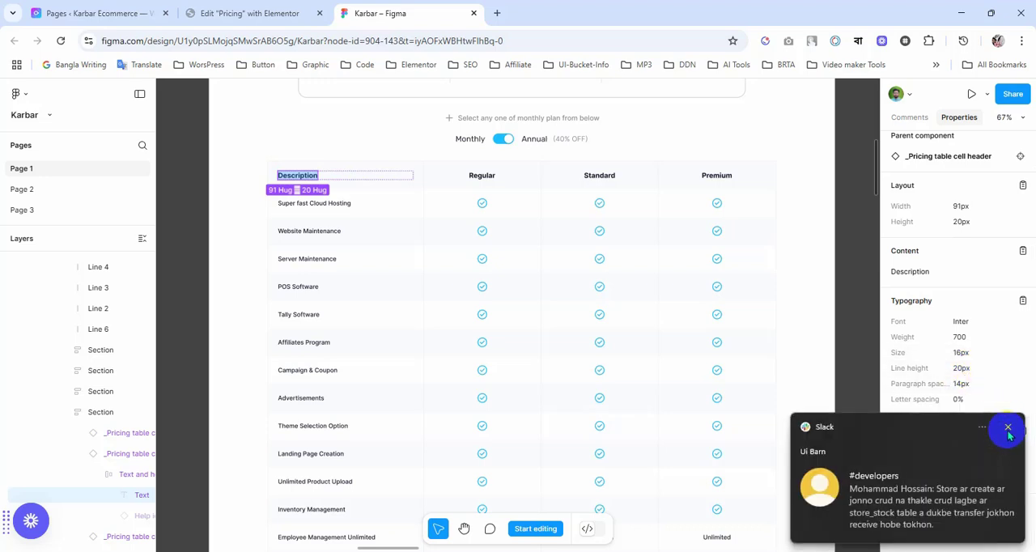
left_click(1008, 429)
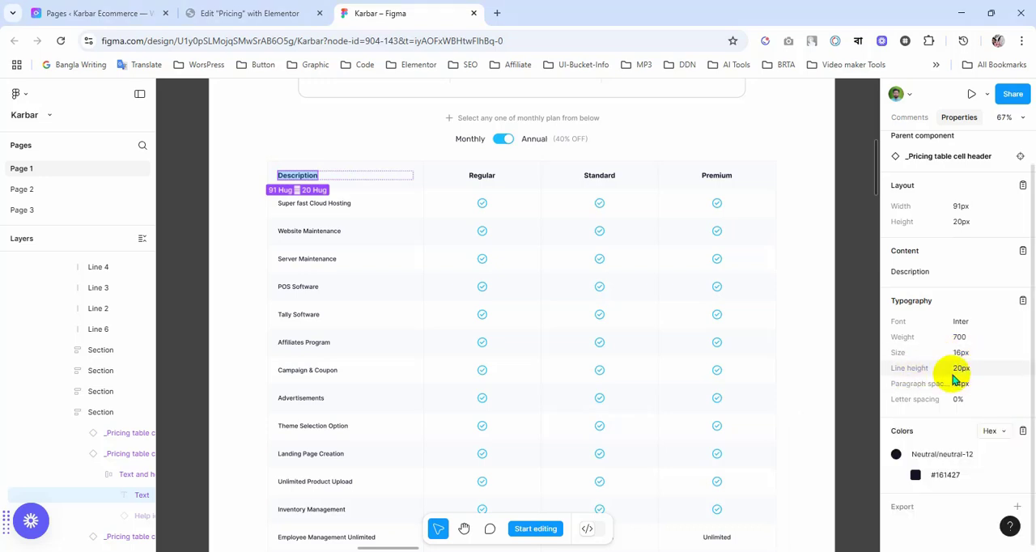
Step: Switch back to Elementor and set the Description heading's HTML tag to p
left_click(250, 12)
left_click(121, 321)
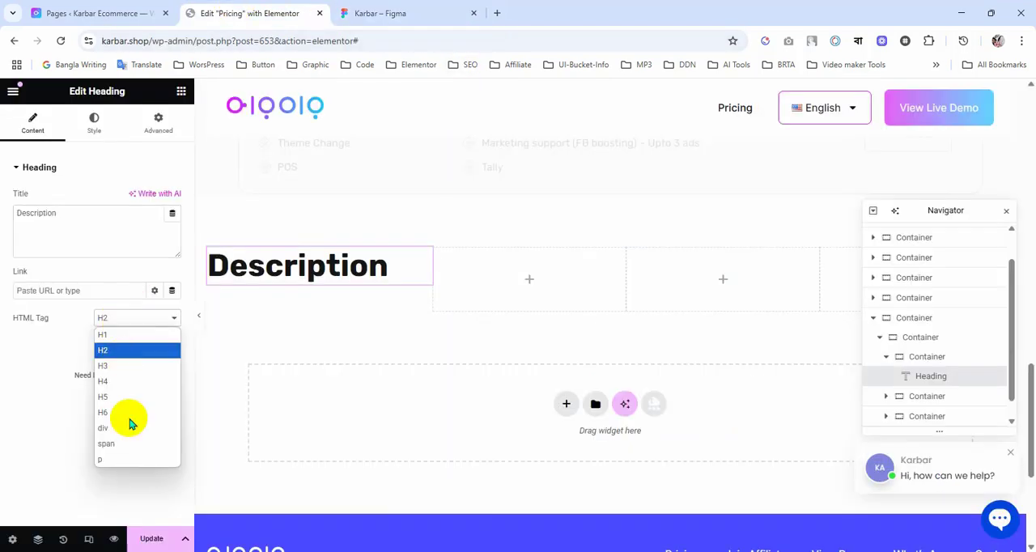
left_click(110, 460)
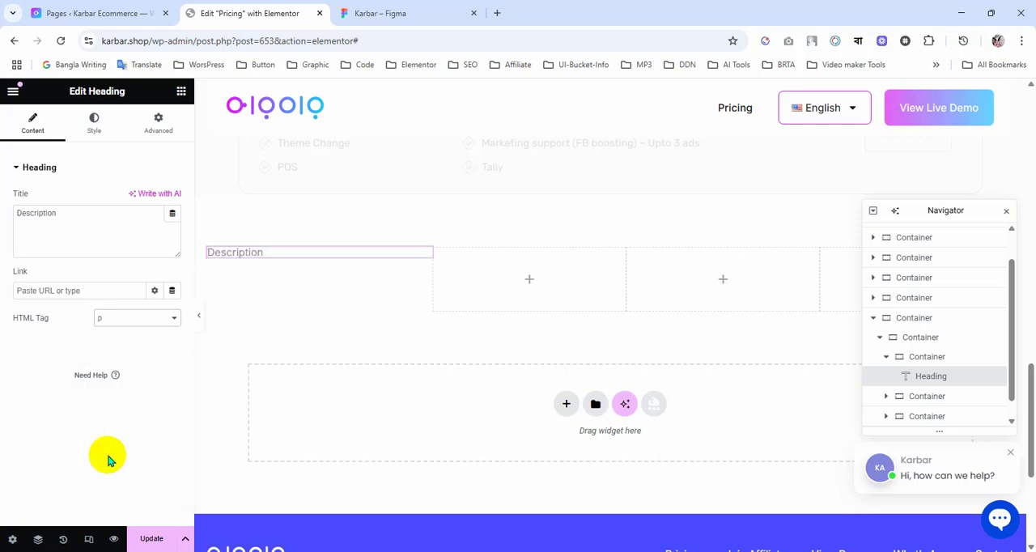
left_click(130, 327)
left_click(130, 327)
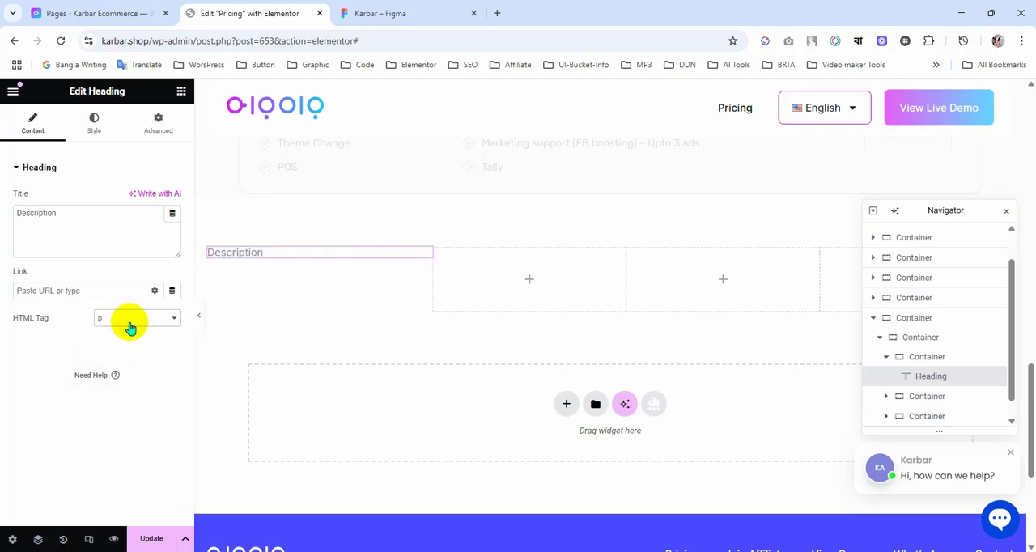
Step: Set the Description heading's text color to the Figma value #161427
left_click(87, 134)
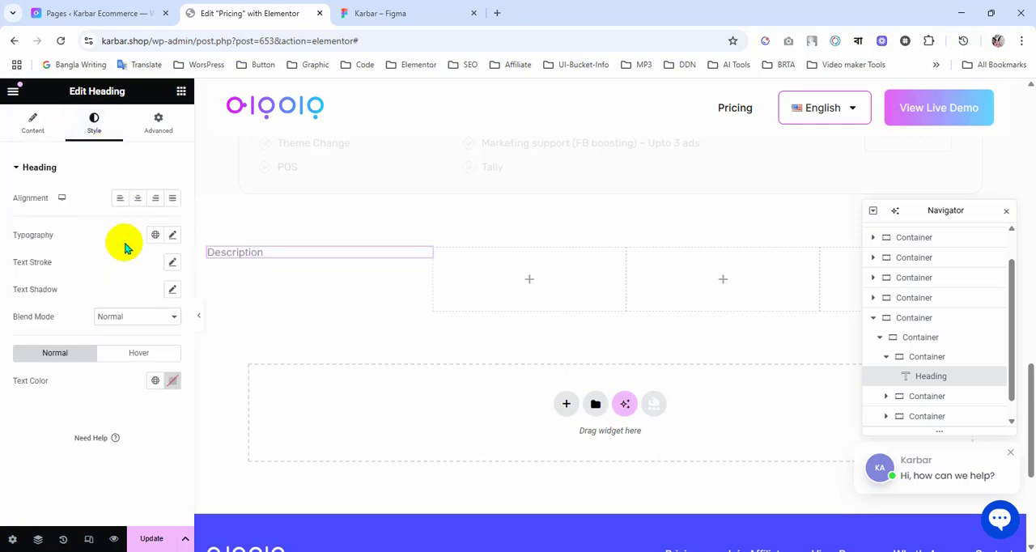
left_click(156, 383)
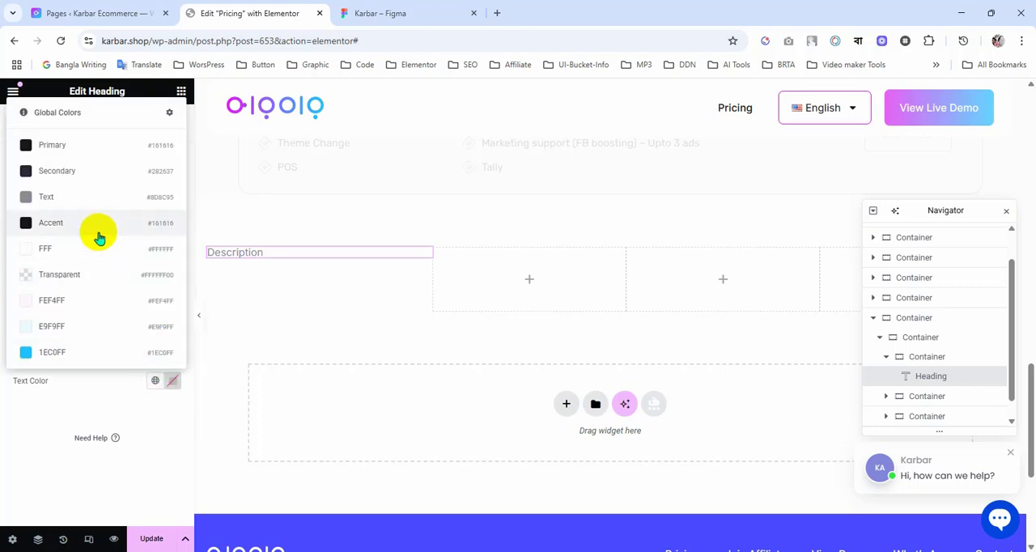
left_click(422, 10)
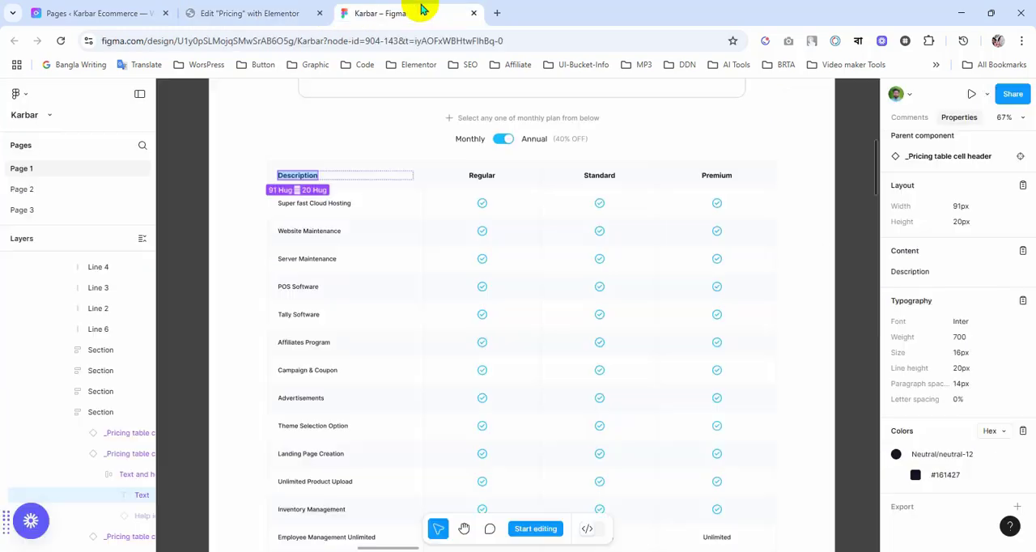
left_click(243, 11)
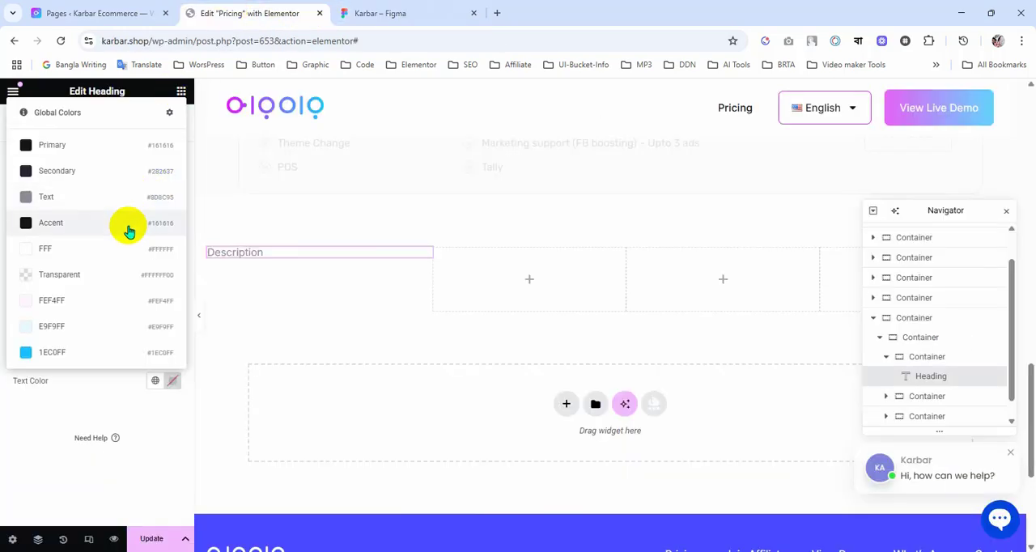
left_click(172, 381)
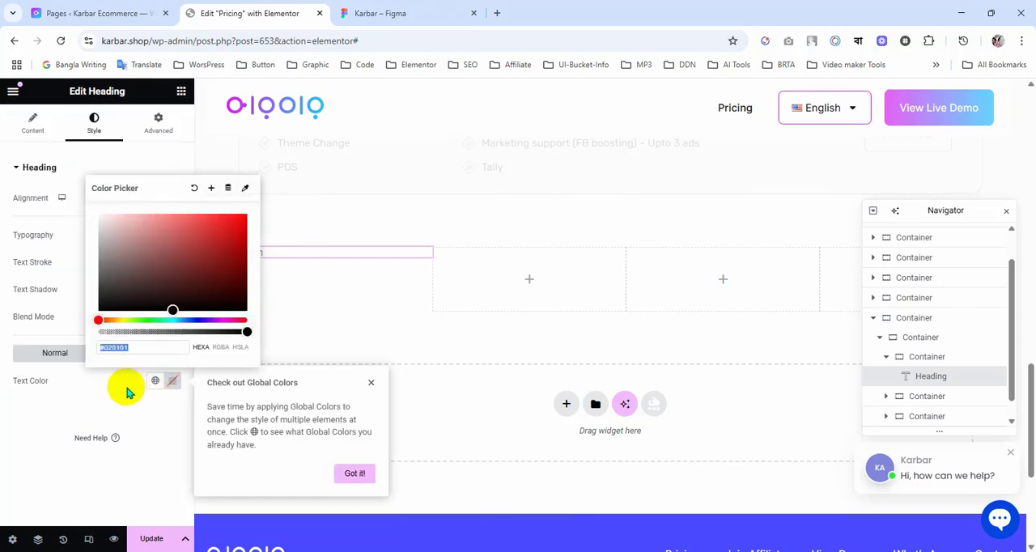
key("ctrl+v")
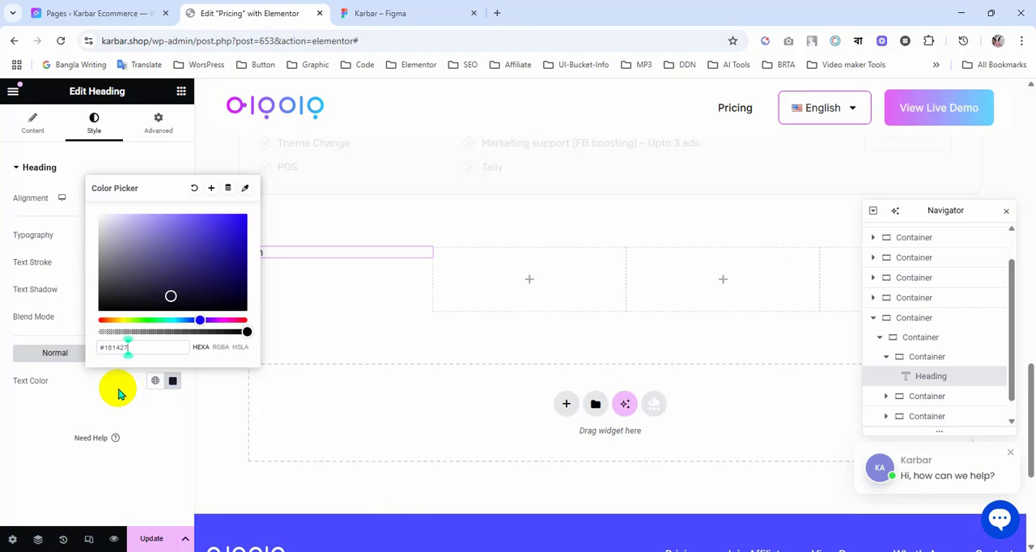
left_click(119, 394)
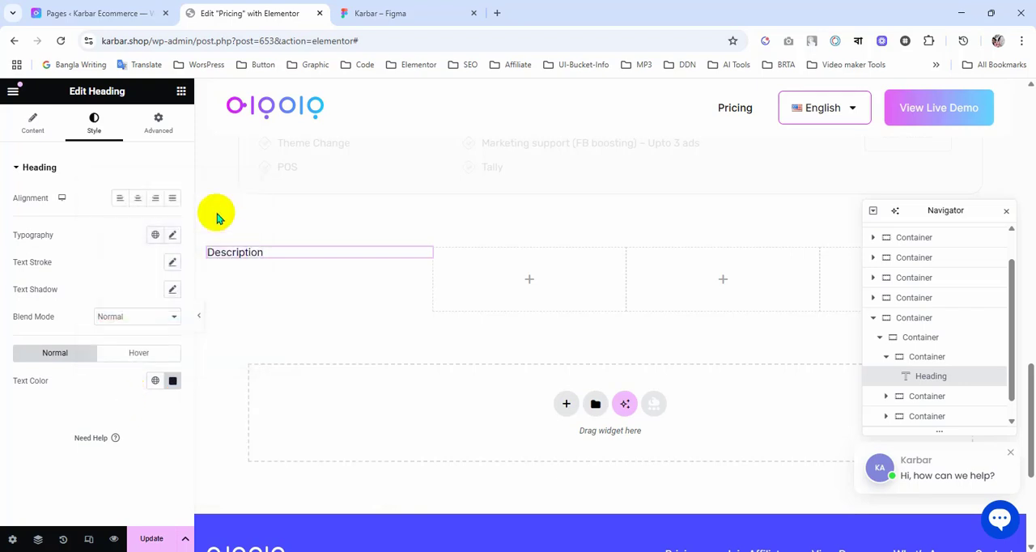
Step: Set the Description heading's font family to Inter in its typography settings
left_click(173, 235)
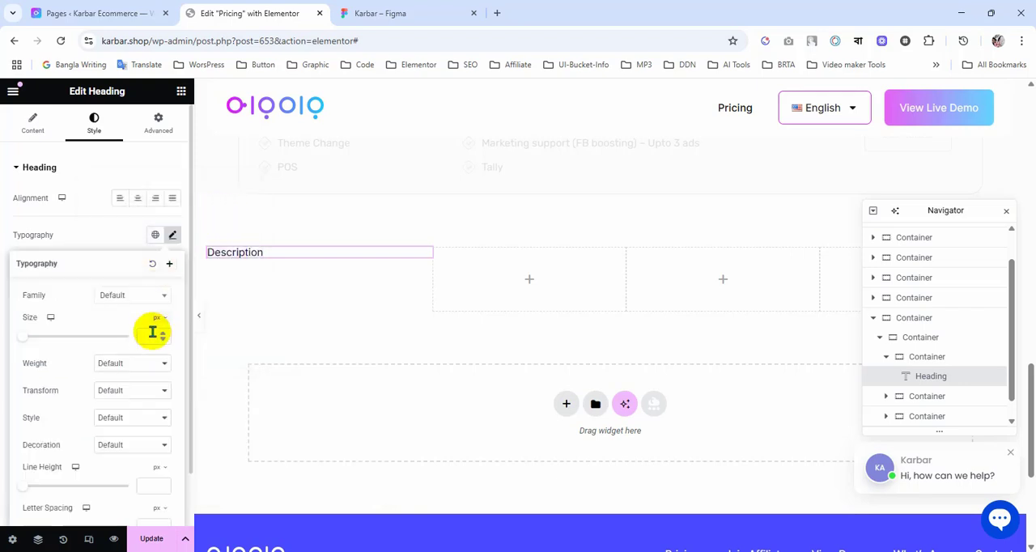
left_click(142, 299)
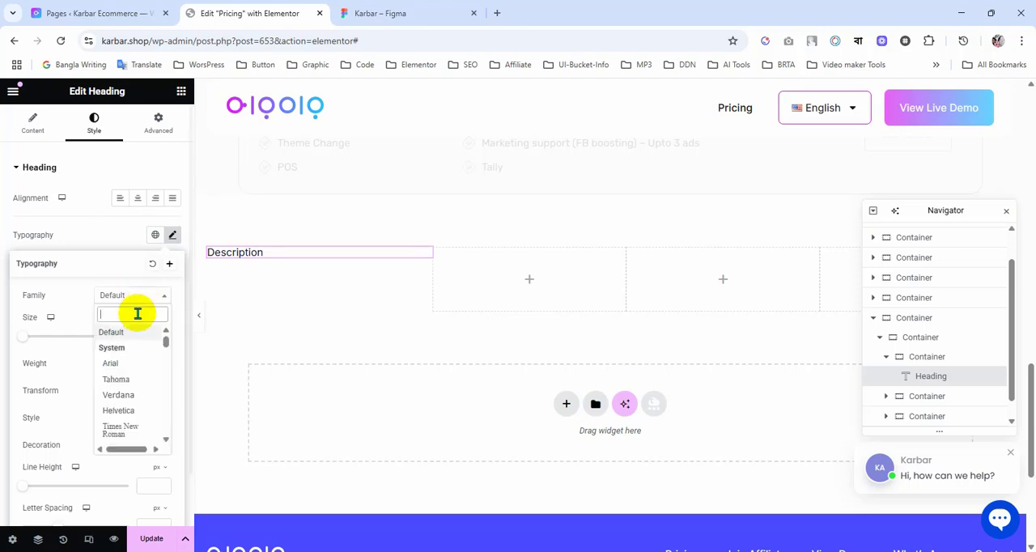
type("inter")
key("Return")
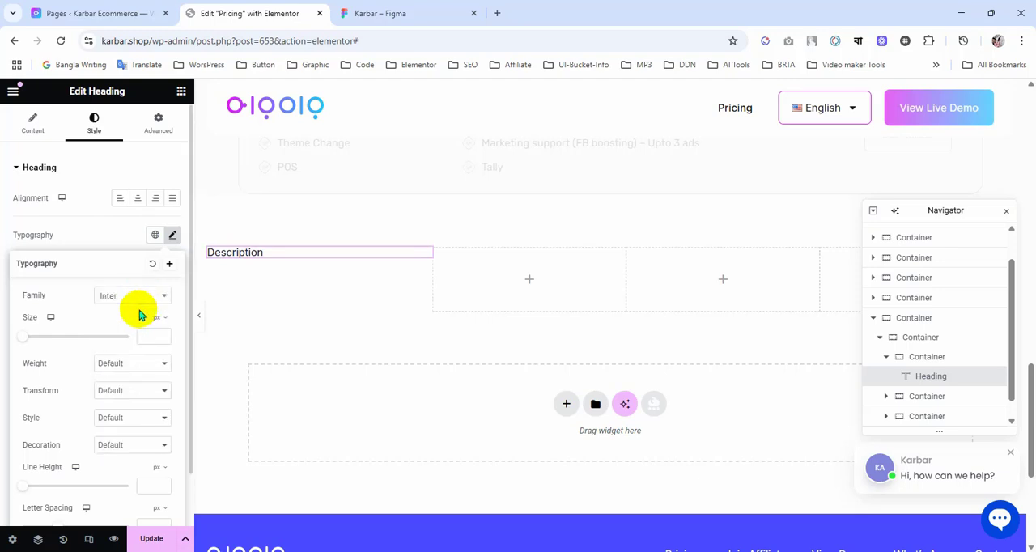
Step: Set the Description heading's font weight to 700 (Bold) and check it against the header in the Figma design
left_click(134, 365)
left_click(124, 269)
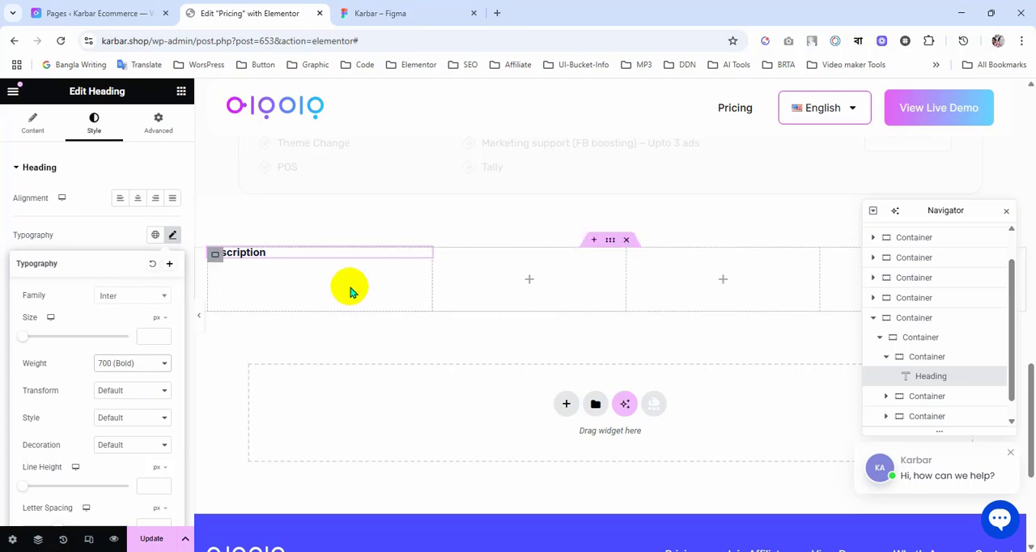
left_click(390, 8)
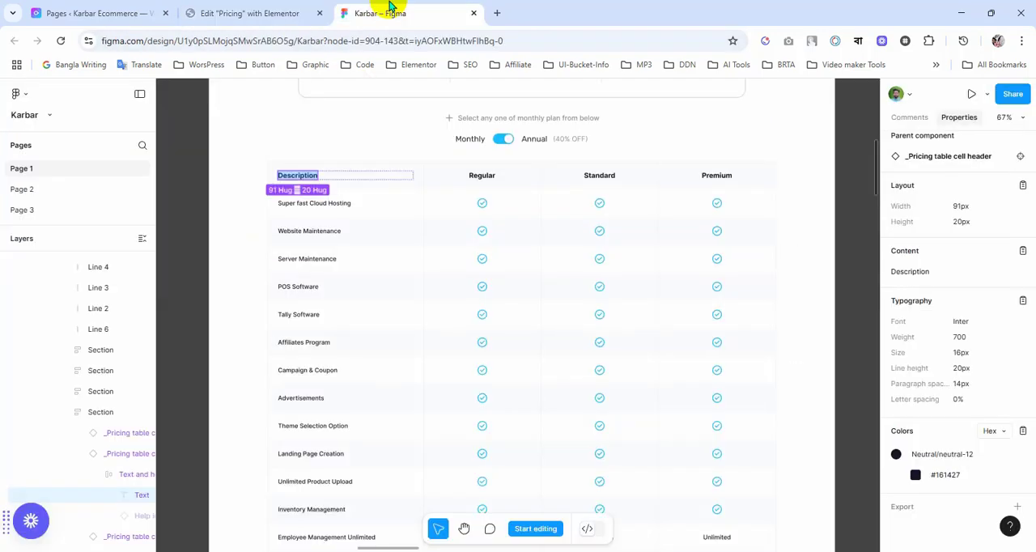
left_click(275, 12)
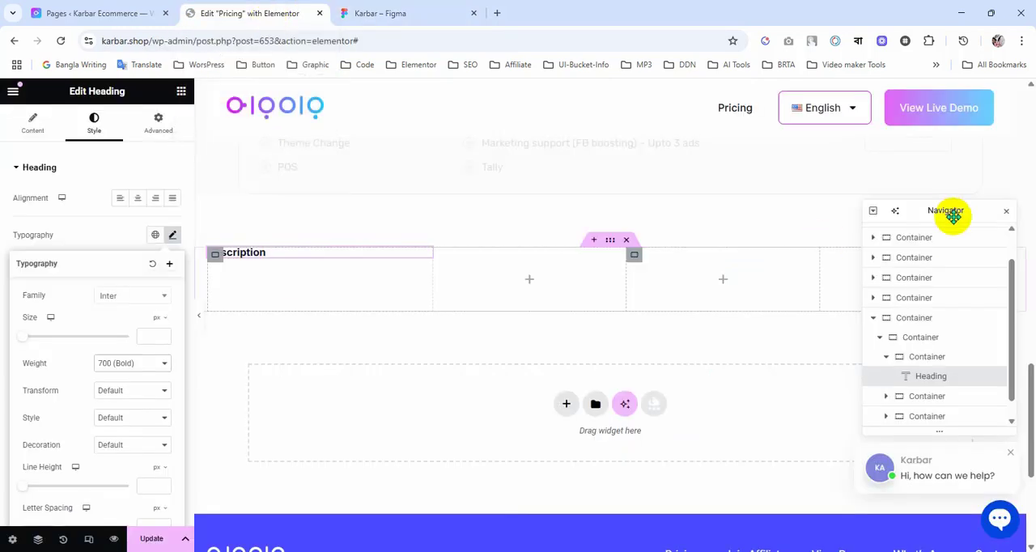
Step: Select the inner container holding the four columns, copy the Premium header cell's background color #F9FAFB in Figma, and return to Elementor
scroll(983, 366, "down", 1)
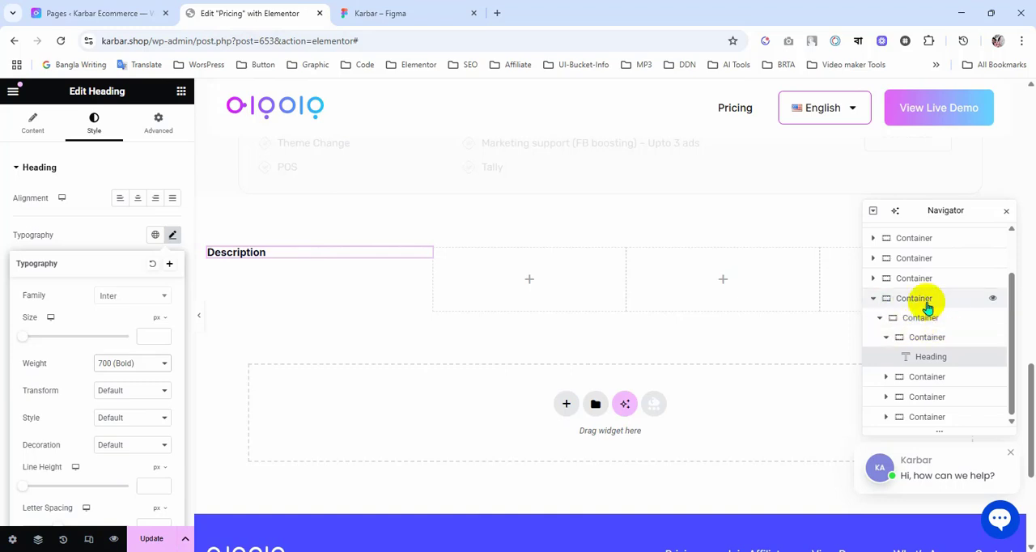
left_click(908, 306)
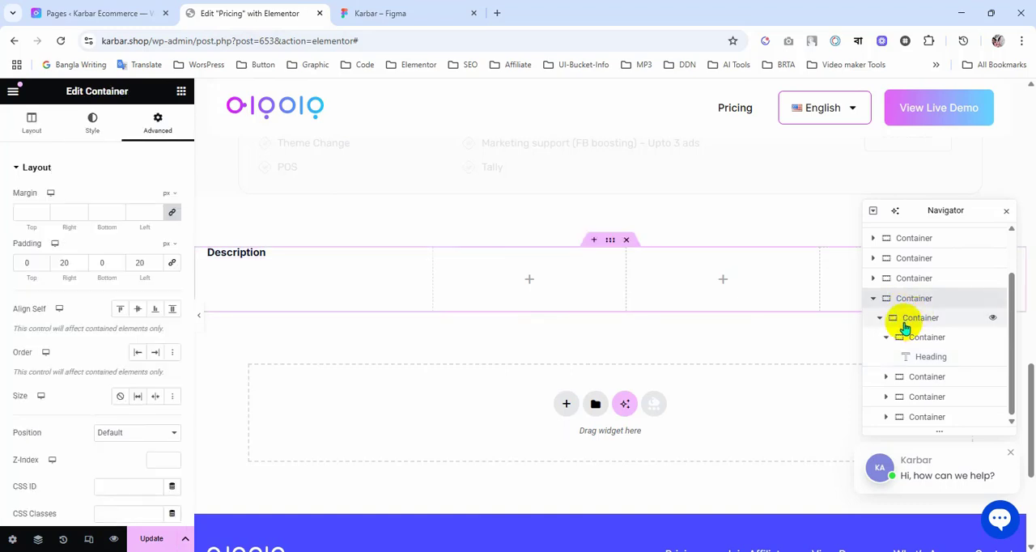
left_click(914, 323)
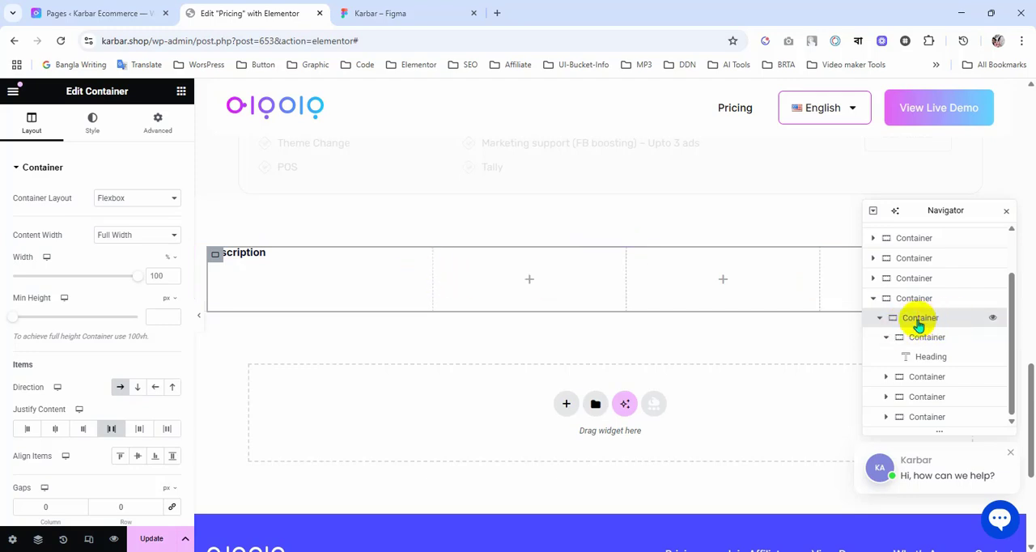
left_click(405, 14)
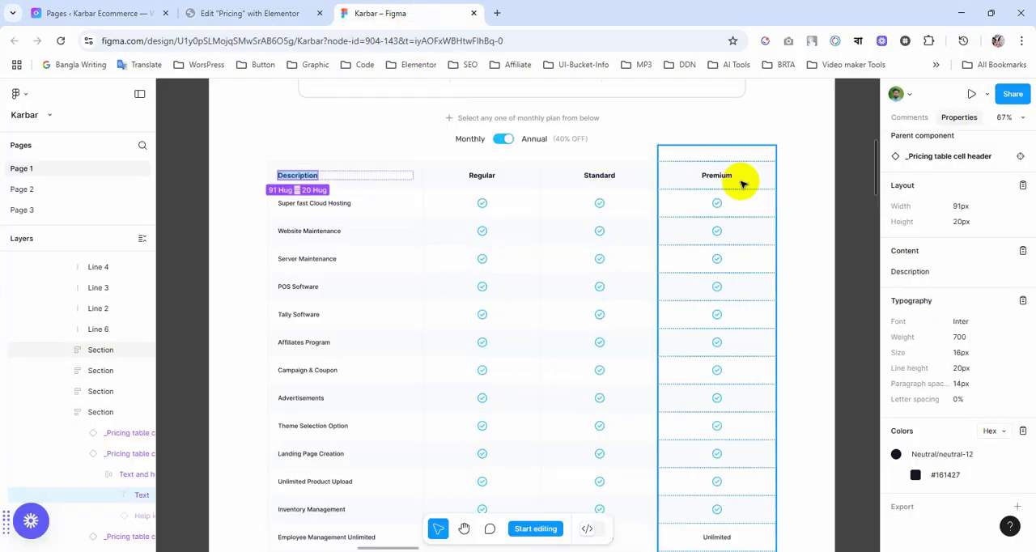
left_click(683, 183)
double_click(677, 182)
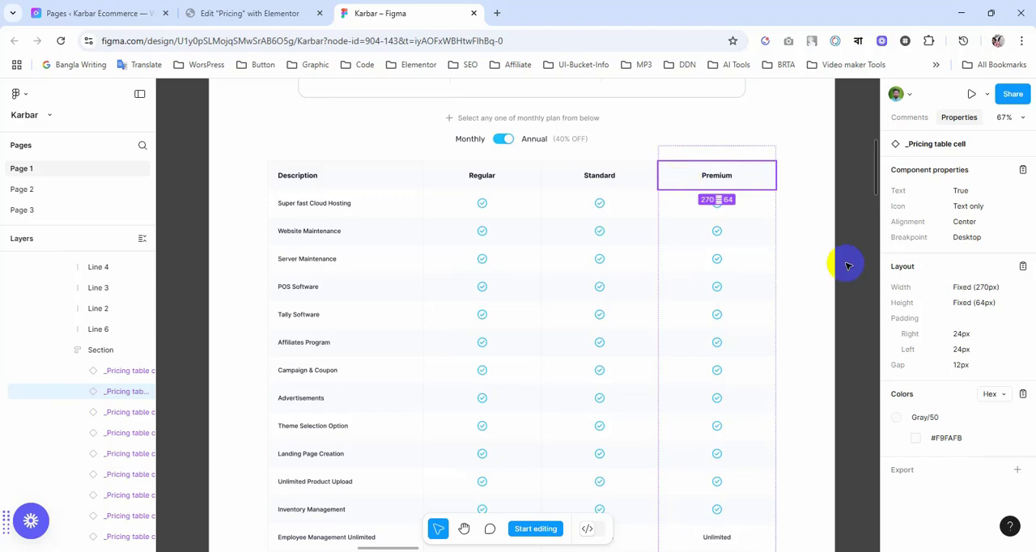
left_click(940, 441)
left_click(263, 15)
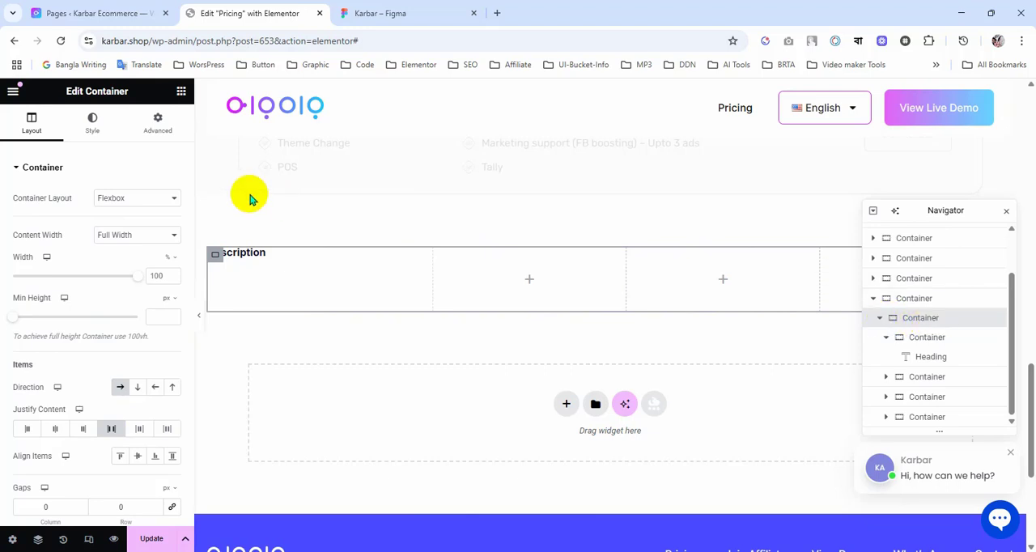
Step: Give the header row's inner container a Classic background with the copied Figma color #F9FAFB
left_click(91, 130)
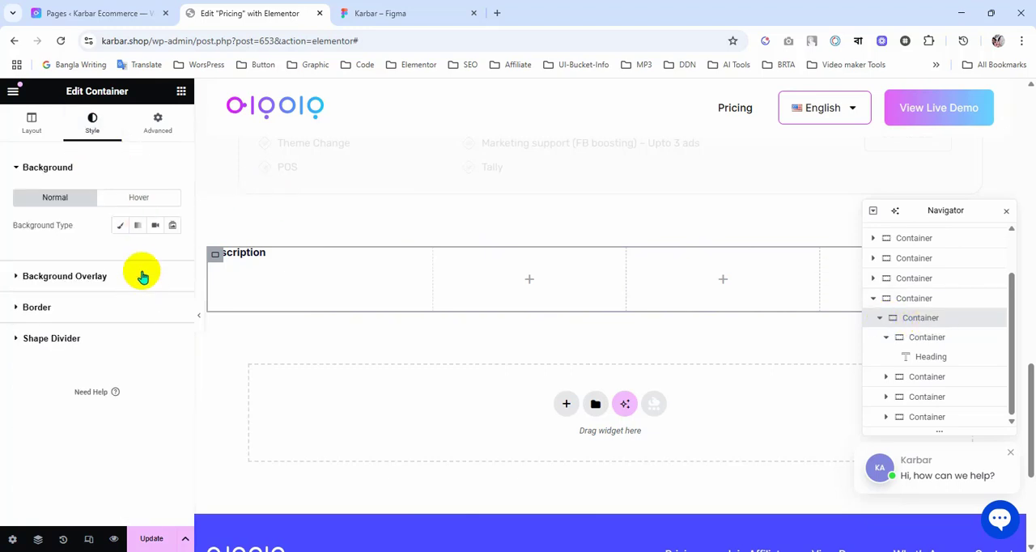
left_click(120, 225)
left_click(174, 254)
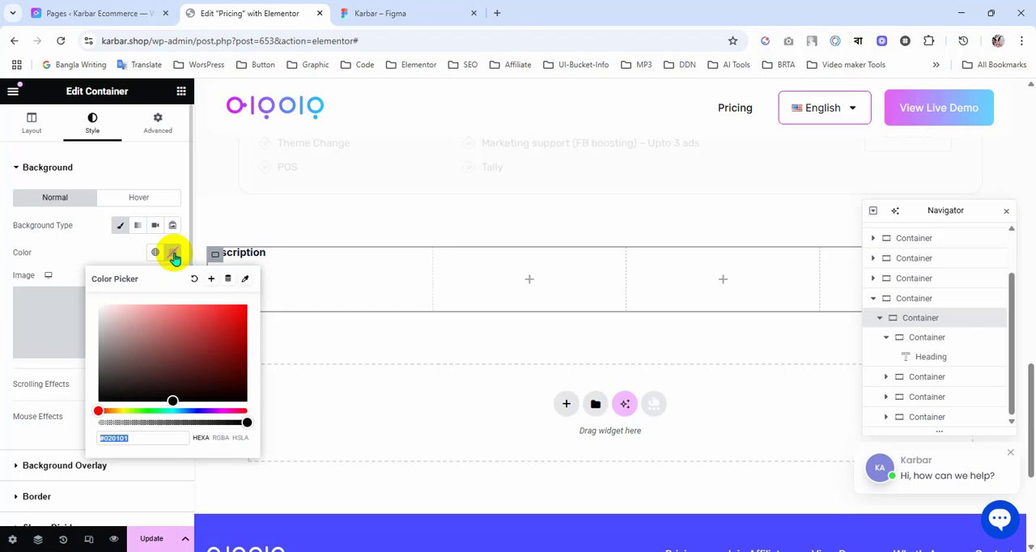
key("ctrl+v")
left_click(94, 259)
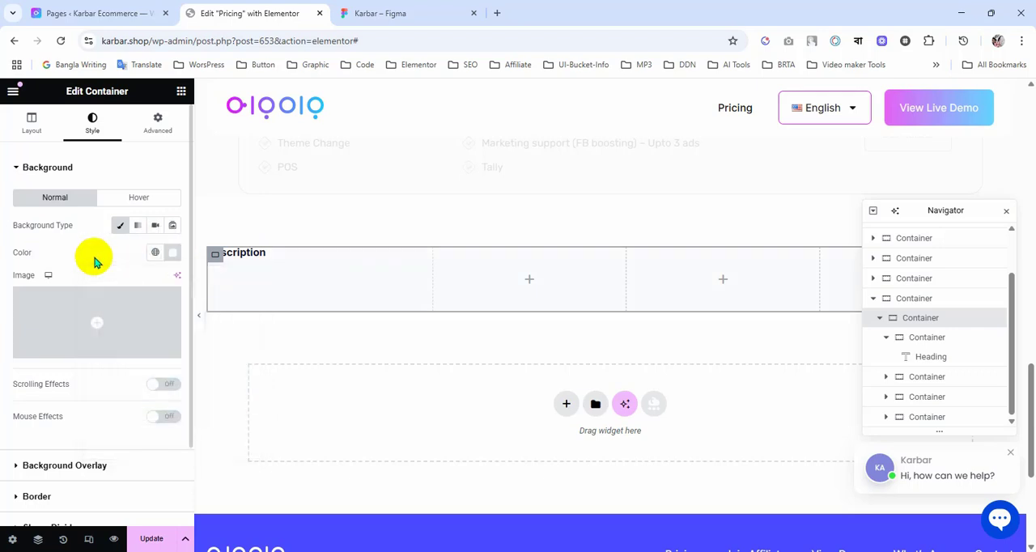
Step: Align the items of the header row's inner container to the vertical center
left_click(425, 256)
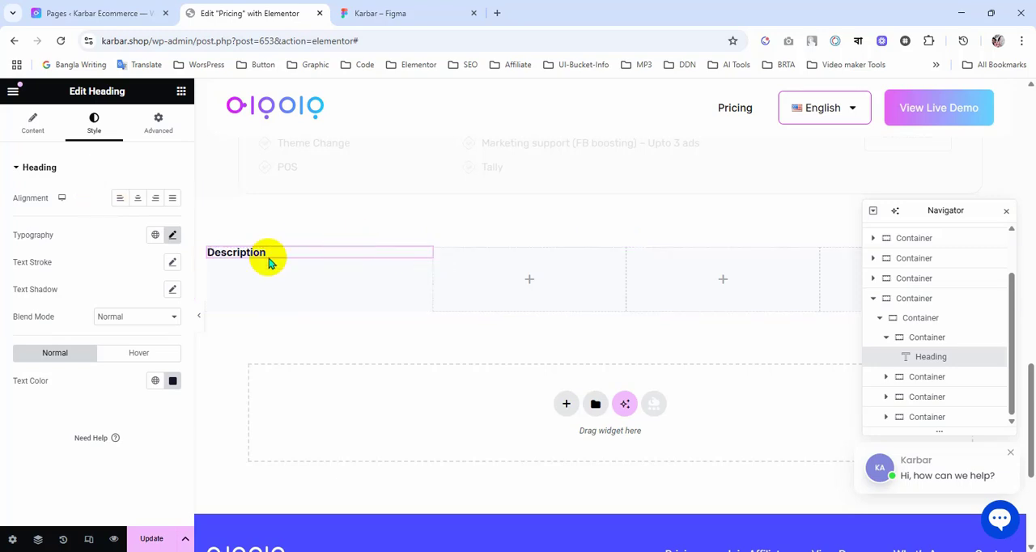
left_click(931, 337)
left_click(928, 318)
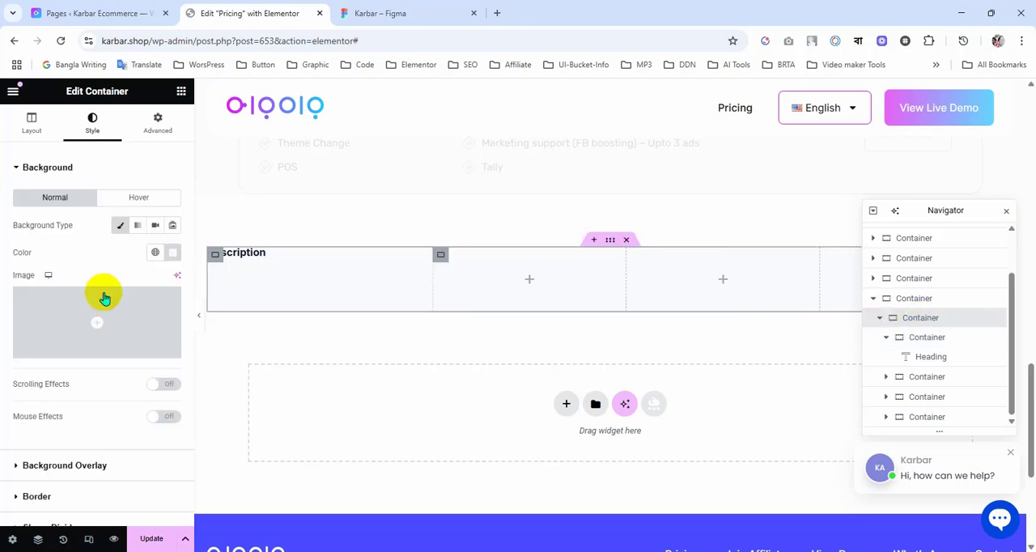
left_click(29, 130)
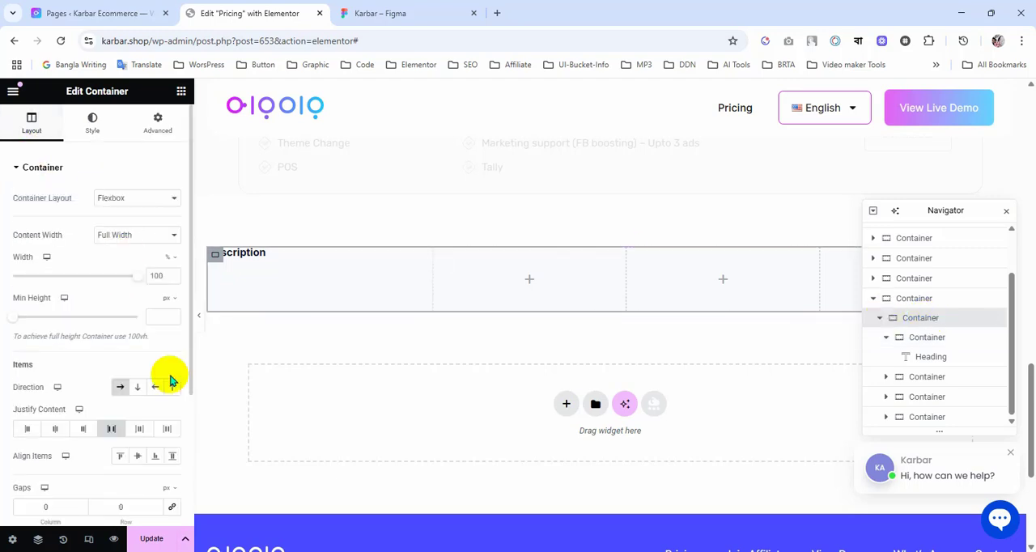
left_click(139, 455)
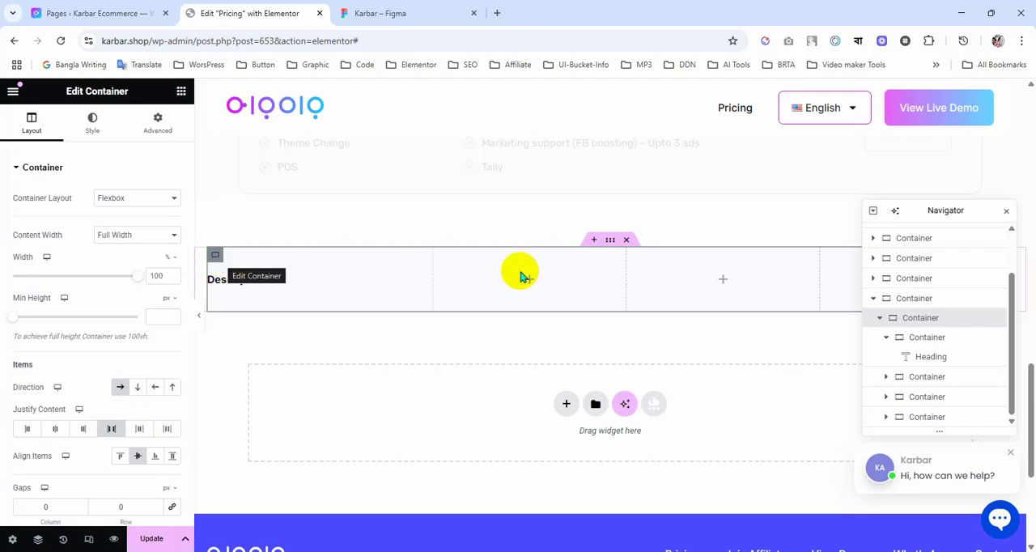
Step: Compare the Description column container's spacing with the Figma table, examining its rows down to 24/7 Live Support
left_click(925, 338)
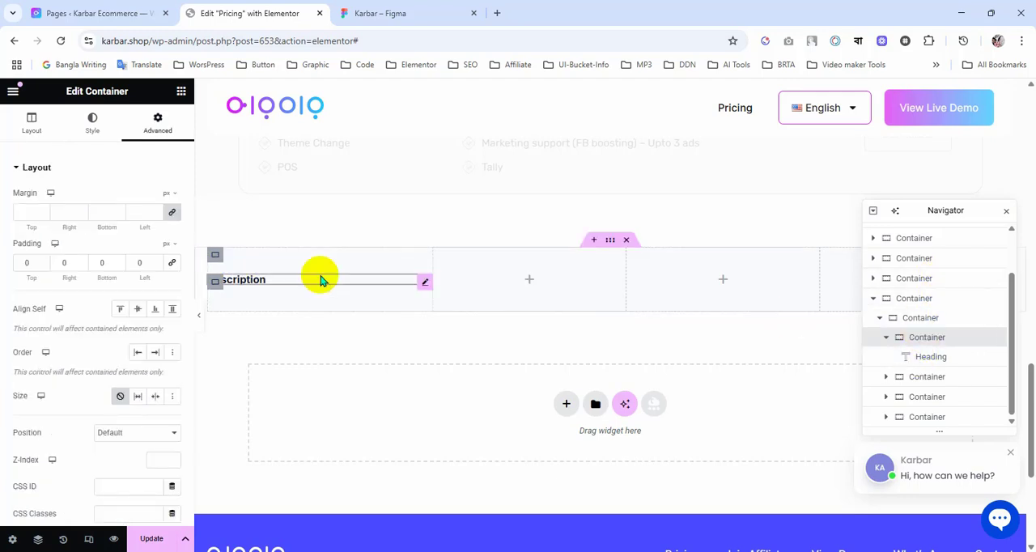
left_click(371, 12)
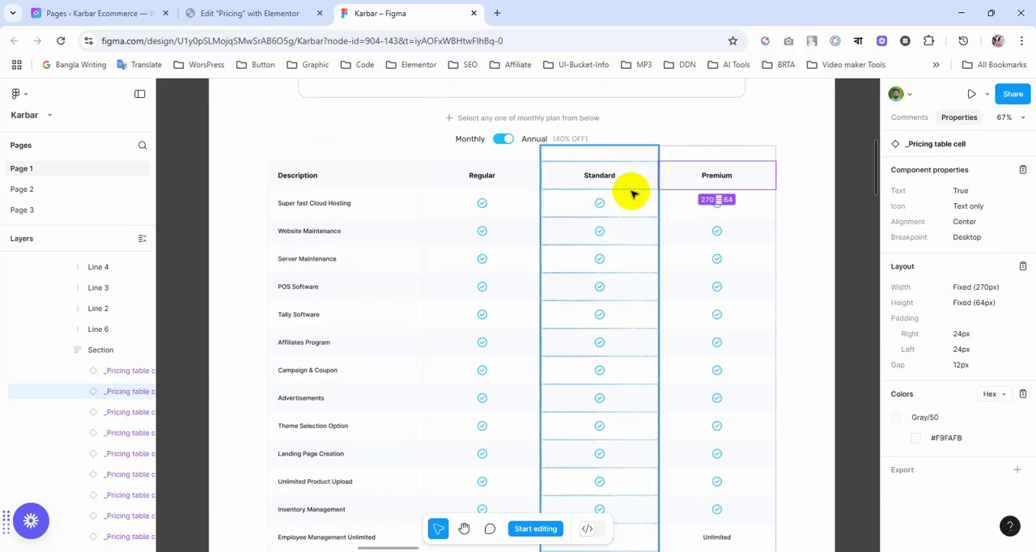
left_click(263, 14)
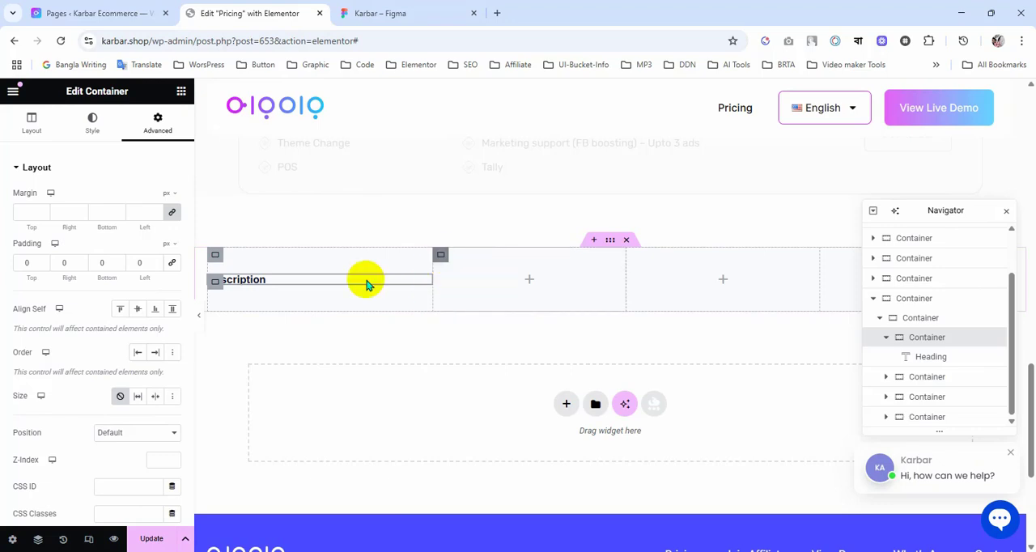
left_click(413, 13)
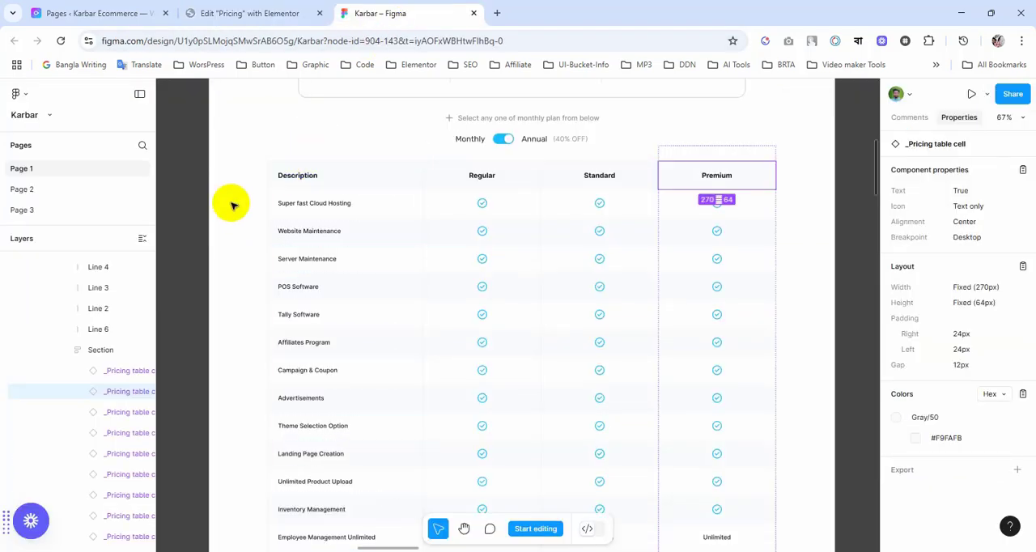
scroll(243, 204, "up", 3)
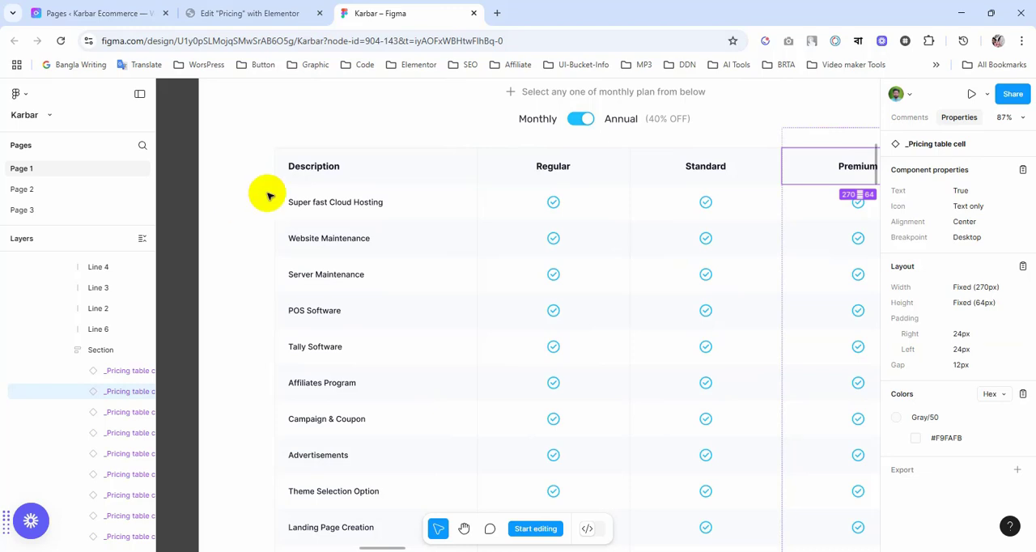
scroll(270, 196, "down", 5)
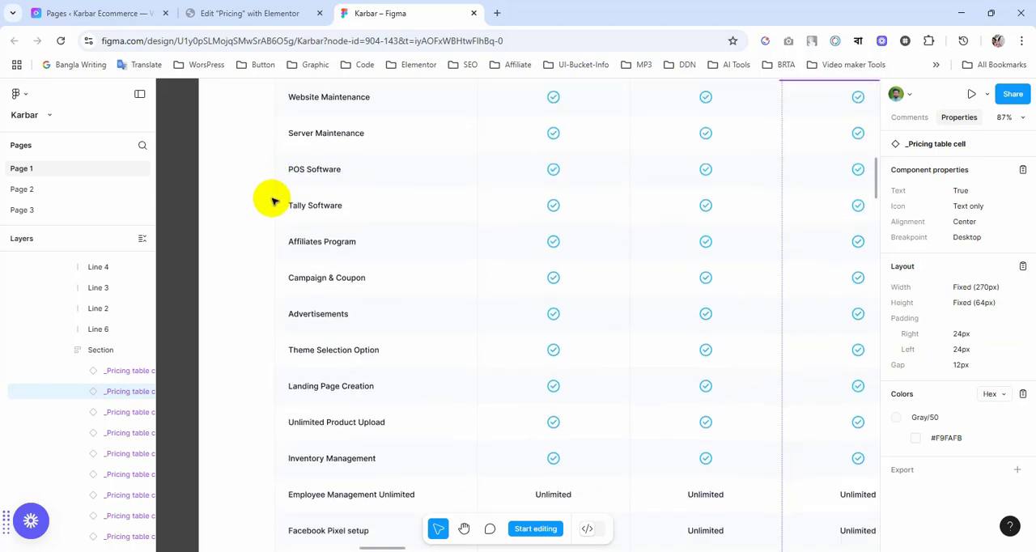
scroll(270, 203, "down", 3)
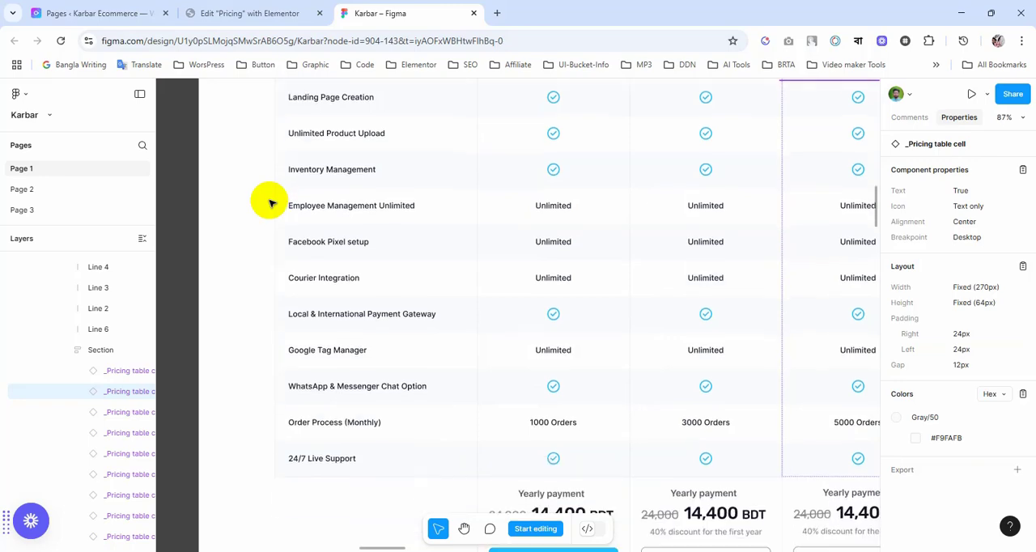
scroll(269, 202, "up", 1)
scroll(270, 203, "up", 6)
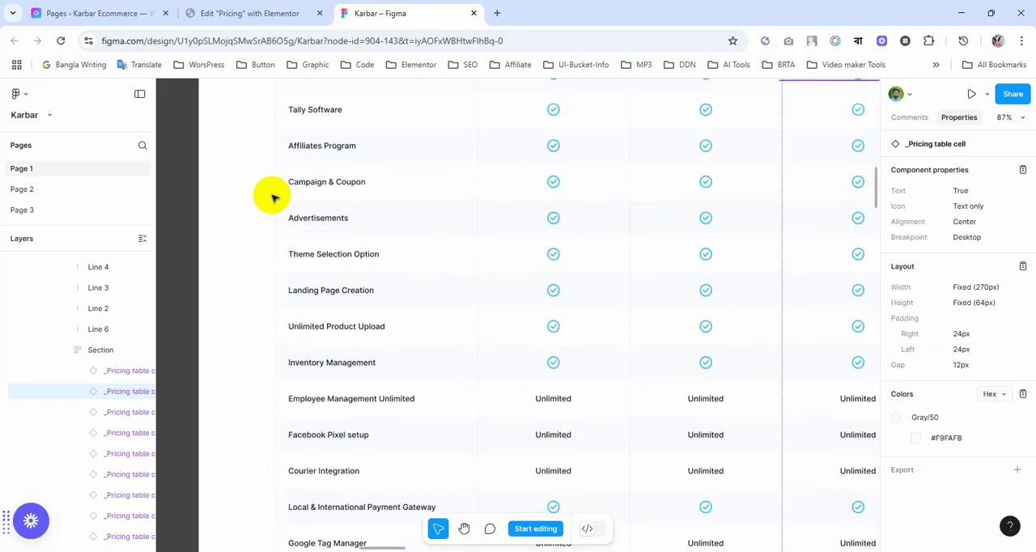
scroll(271, 196, "up", 2)
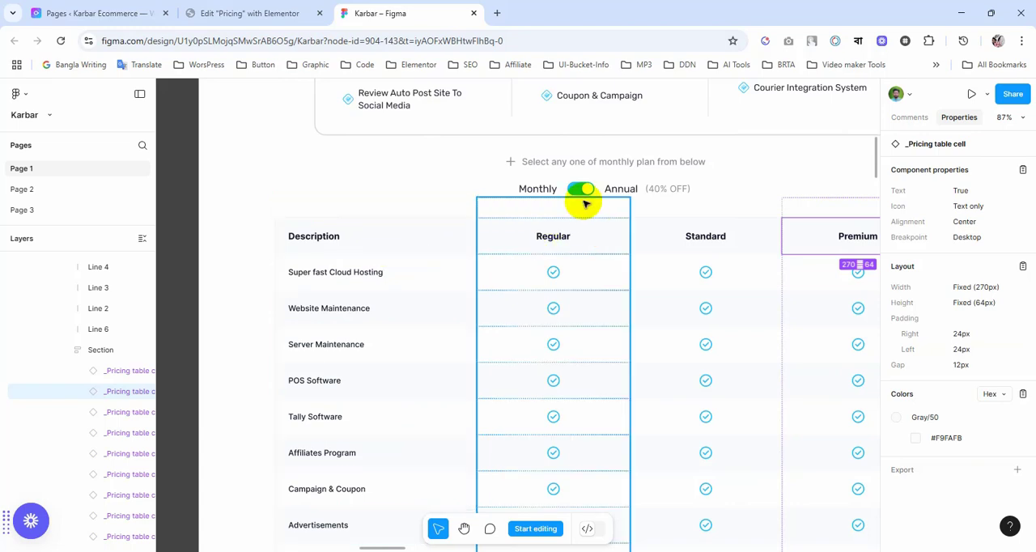
left_click(253, 13)
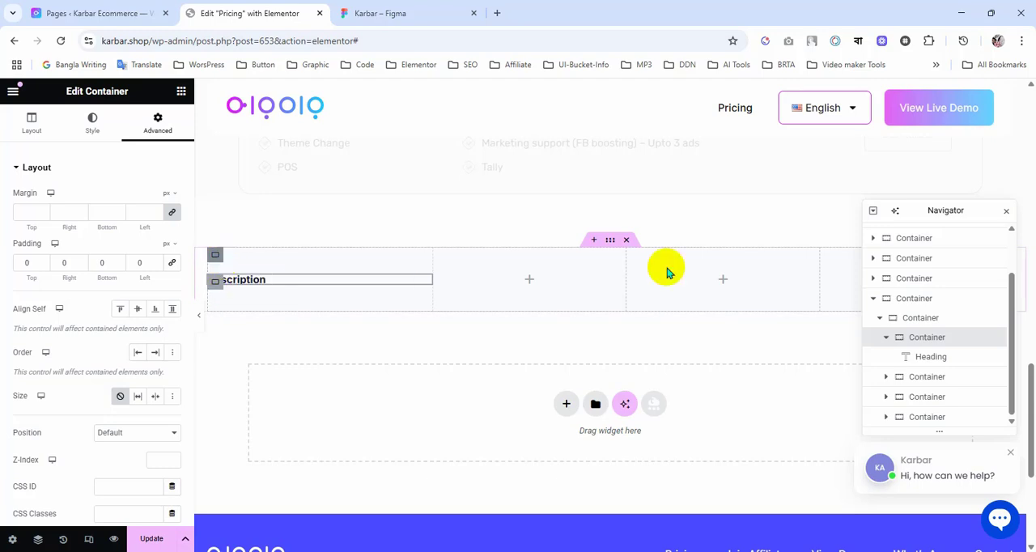
Step: Set the header row's inner container padding to 20 px on all sides with the values linked
left_click(917, 317)
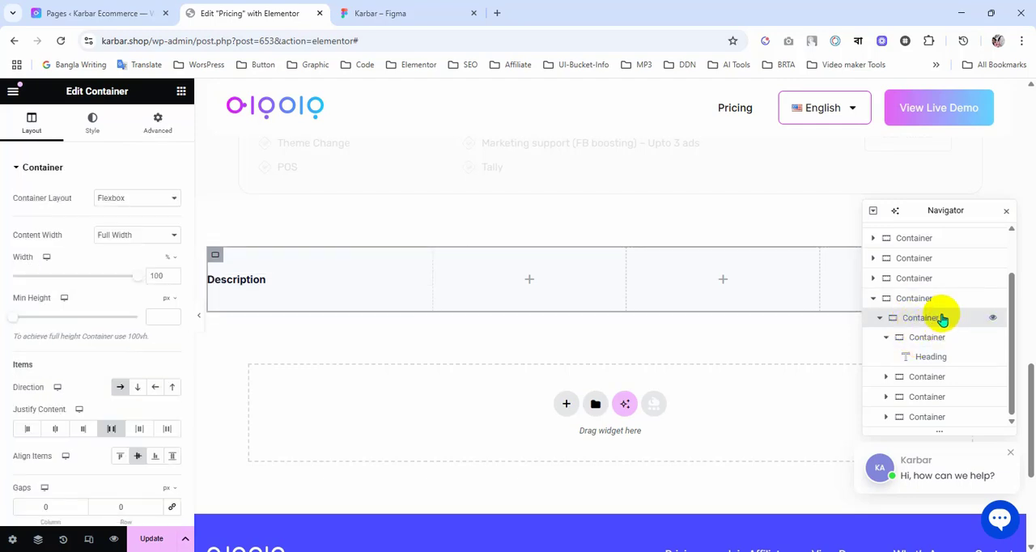
left_click(153, 123)
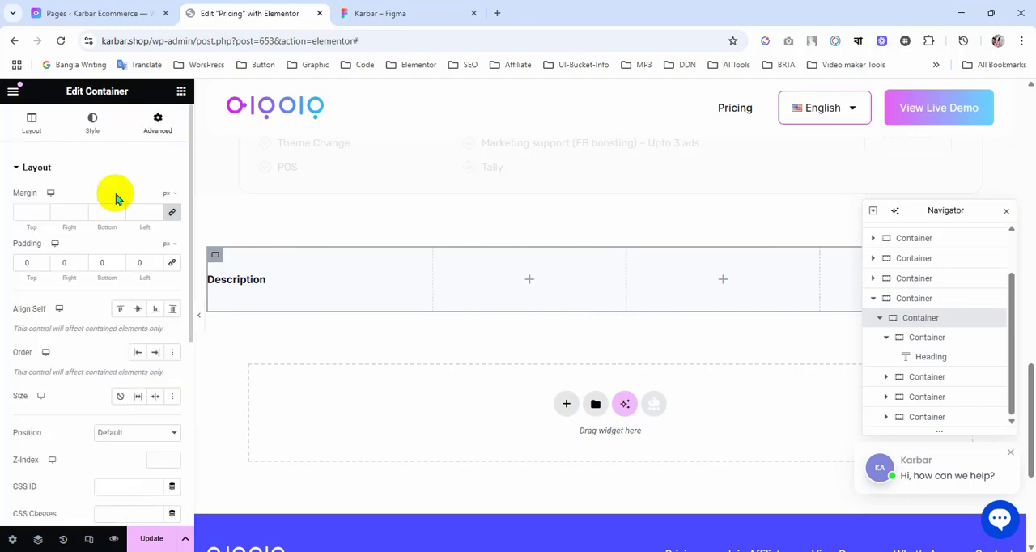
left_click(171, 264)
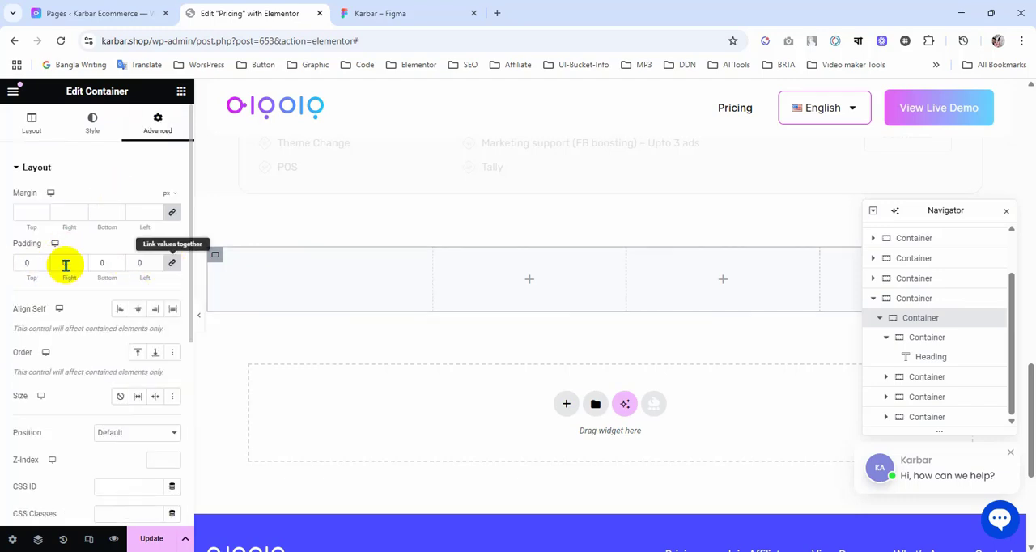
left_click(23, 264)
type("20")
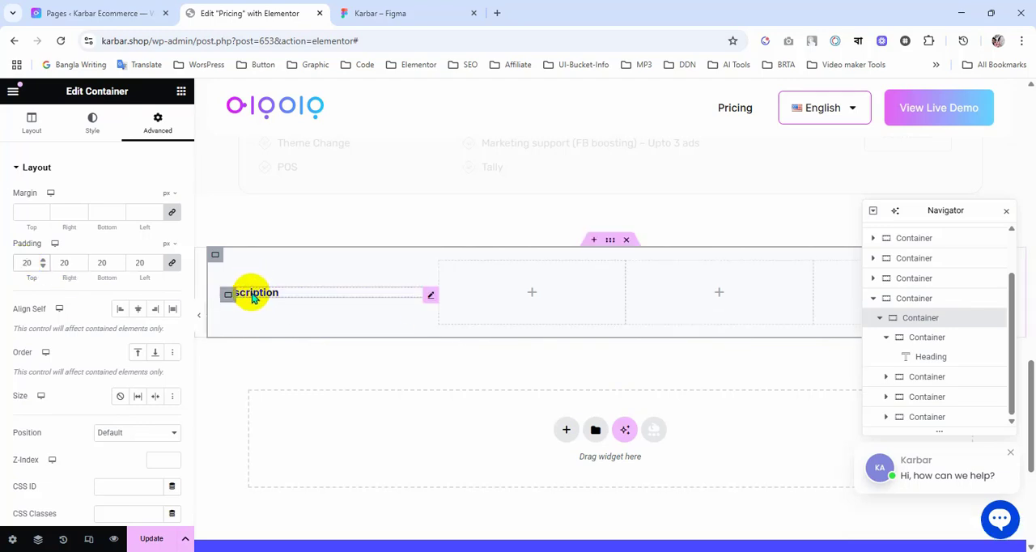
Step: Duplicate the Description heading and move the copy into the header row's second column container
right_click(430, 299)
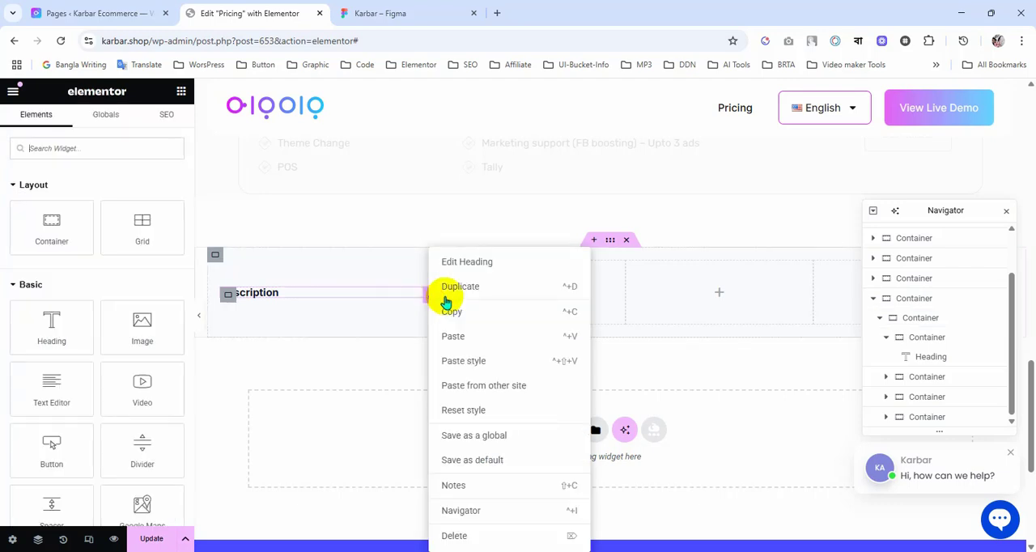
left_click(465, 290)
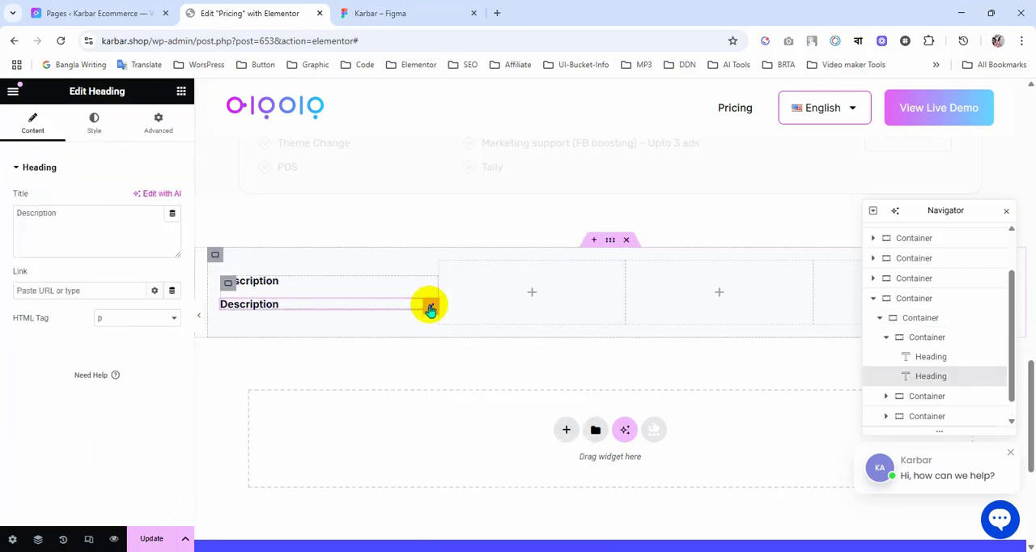
left_click_drag(429, 308, 518, 294)
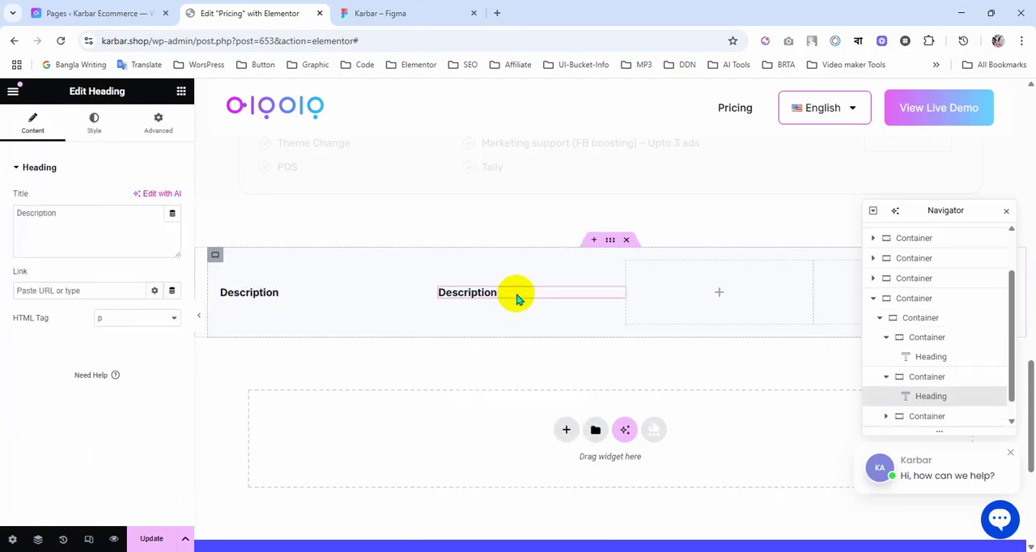
Step: Switch to Figma and select the Regular header text in the pricing table's second column
left_click(384, 8)
left_click(544, 240)
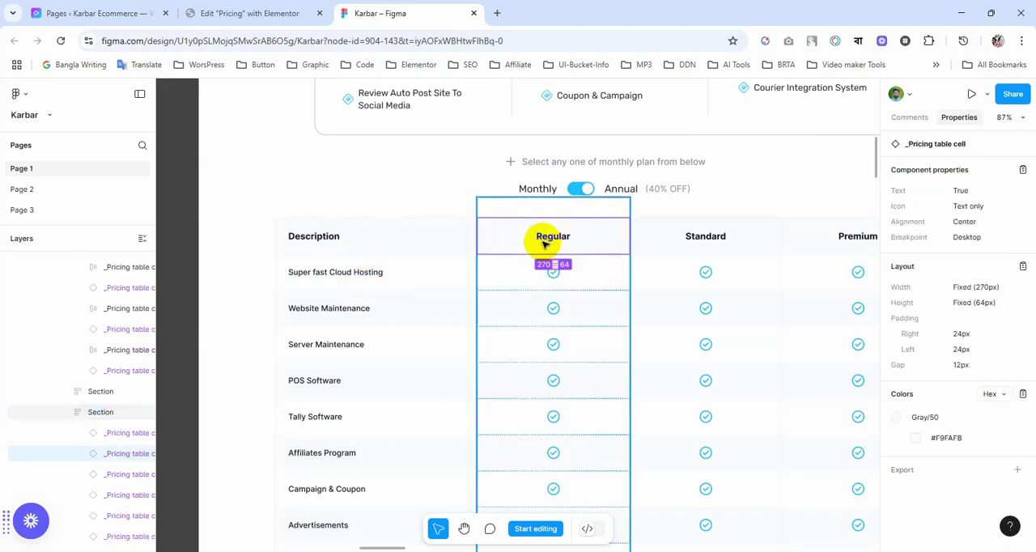
double_click(554, 241)
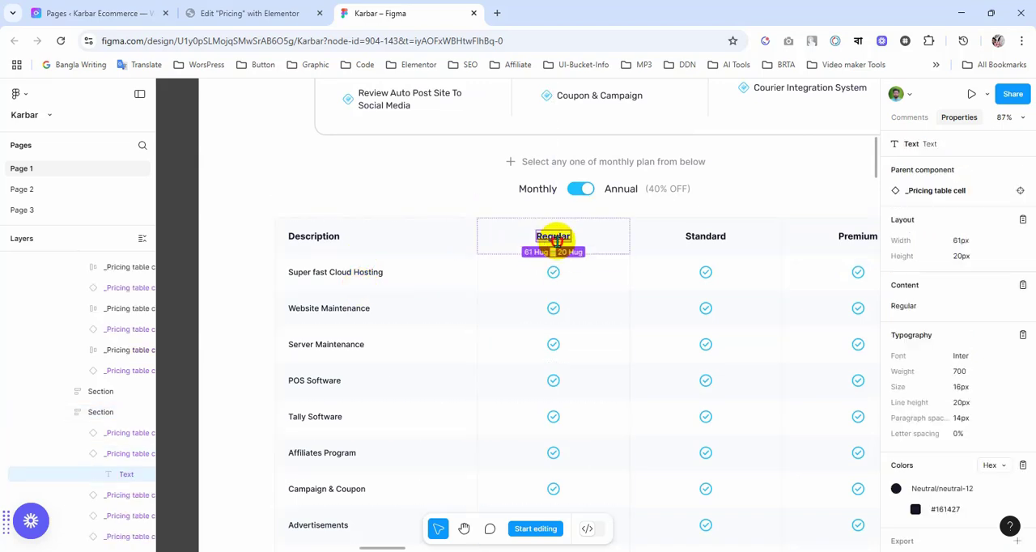
Step: Switch back to Elementor, change the second column's heading text to Regular, and centre-align it
left_click(263, 13)
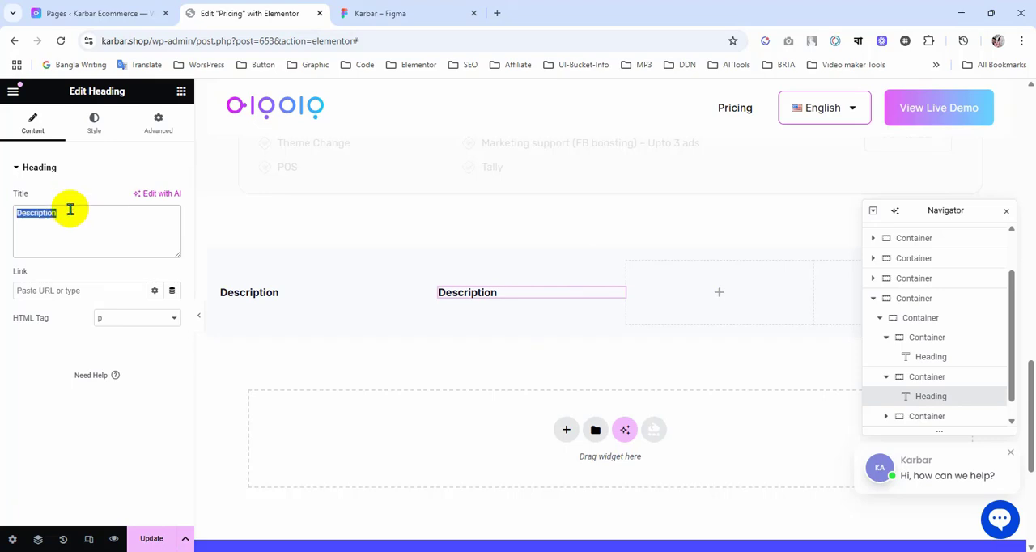
type("Regular")
left_click(94, 123)
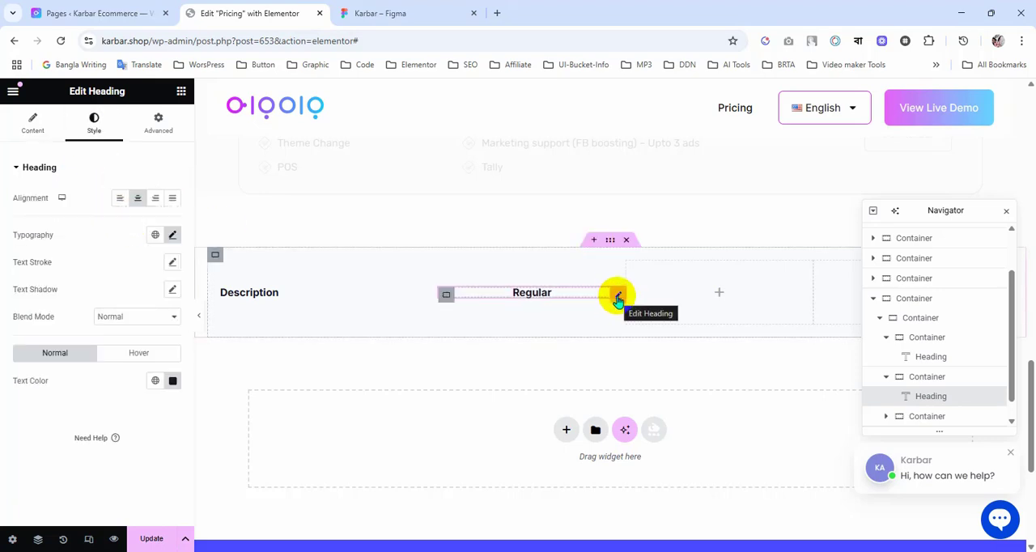
Step: Duplicate the Regular heading and move the copy into the header row's third column container
right_click(617, 299)
left_click(641, 287)
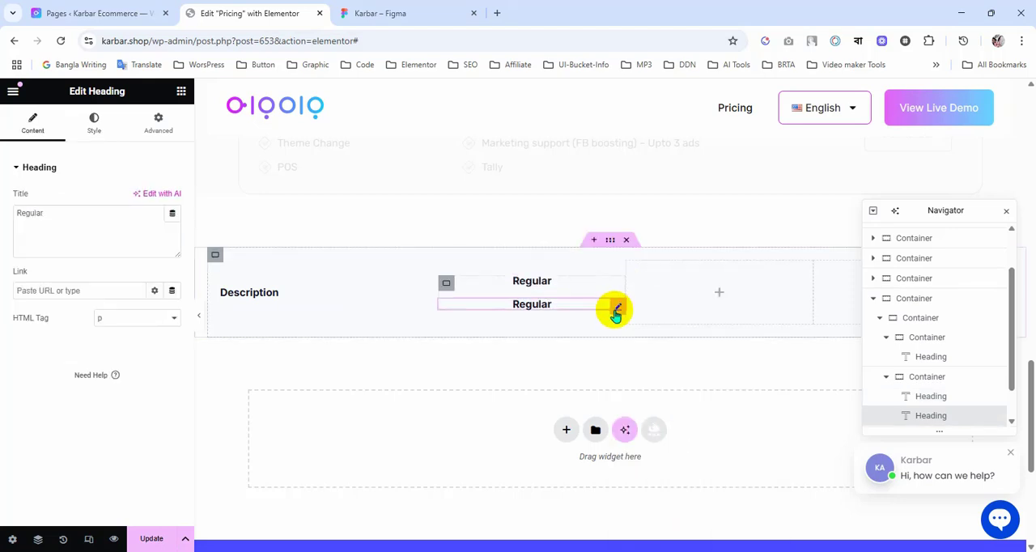
left_click_drag(613, 307, 620, 246)
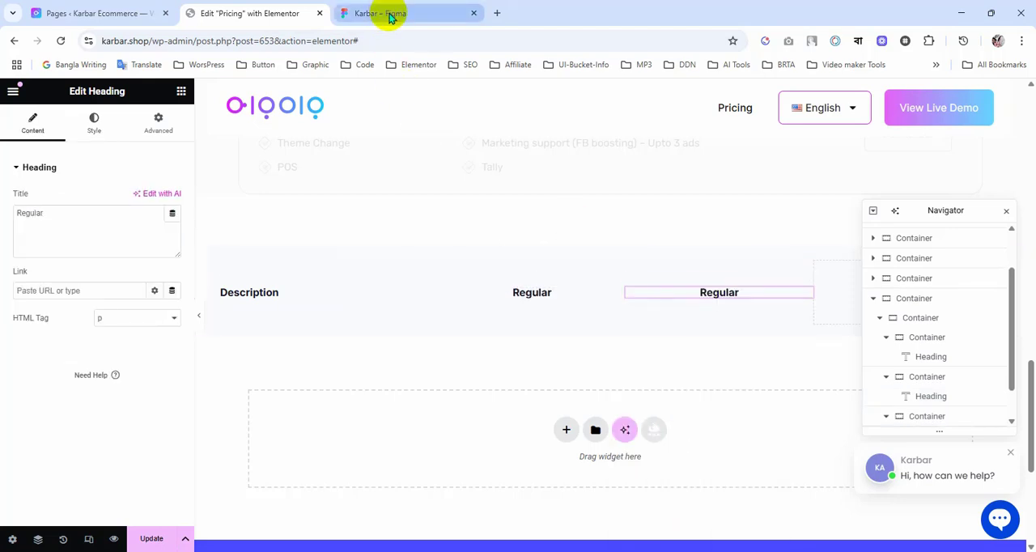
Step: Copy the Standard header text from the Figma table and use it as the third column's heading title in Elementor
left_click(393, 14)
left_click(704, 238)
double_click(703, 239)
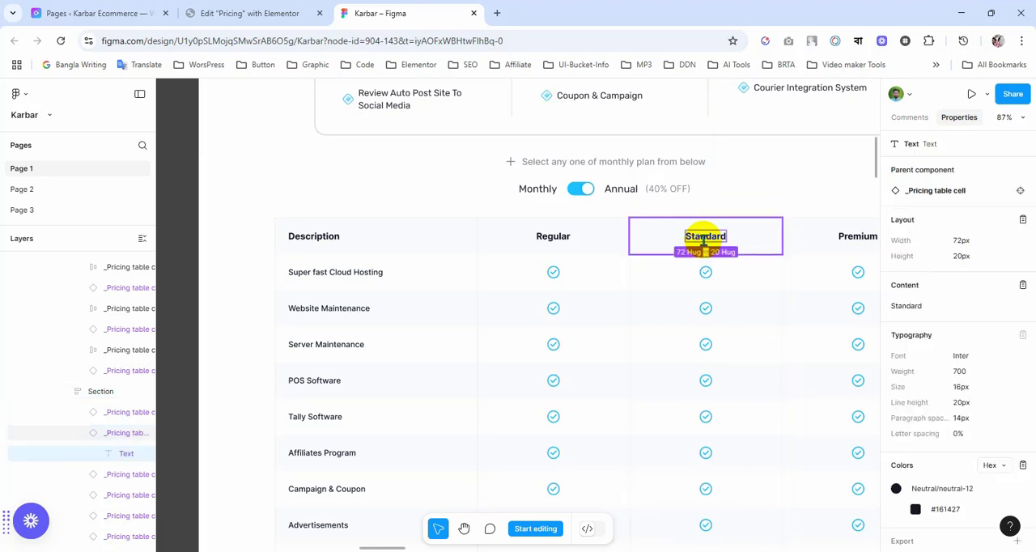
left_click(228, 13)
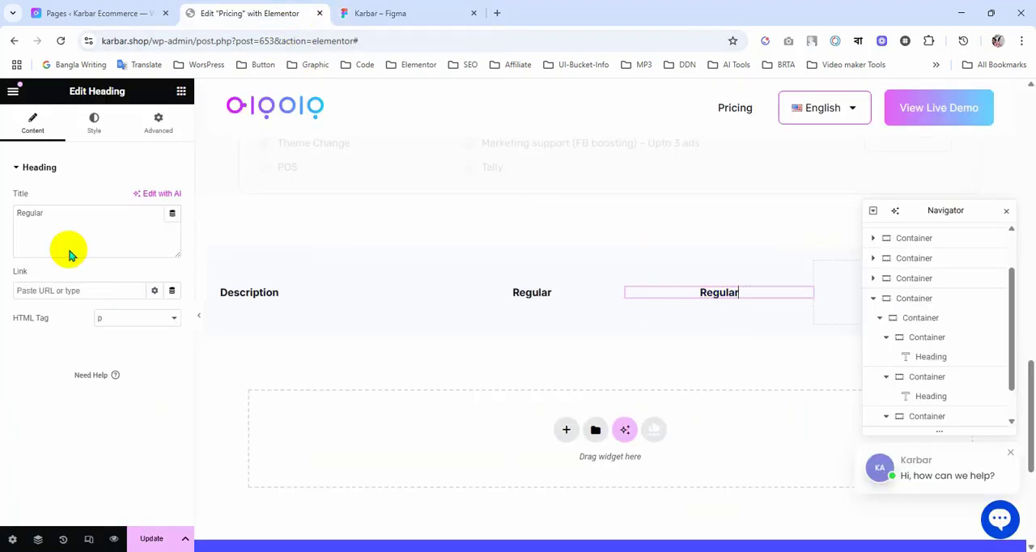
left_click(57, 213)
type("Standard")
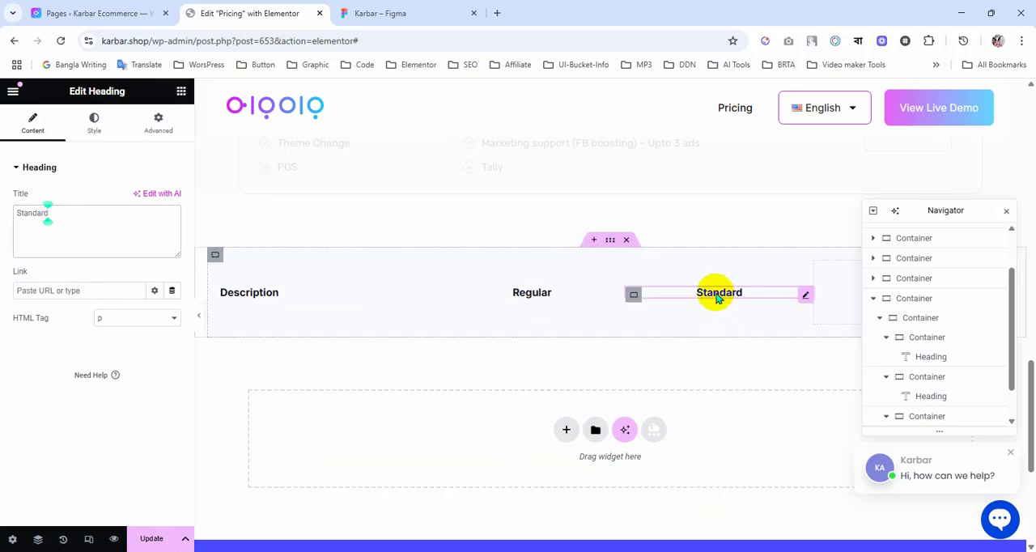
Step: Duplicate the Standard heading and move the copy into the header row's fourth column container
right_click(716, 295)
left_click(740, 297)
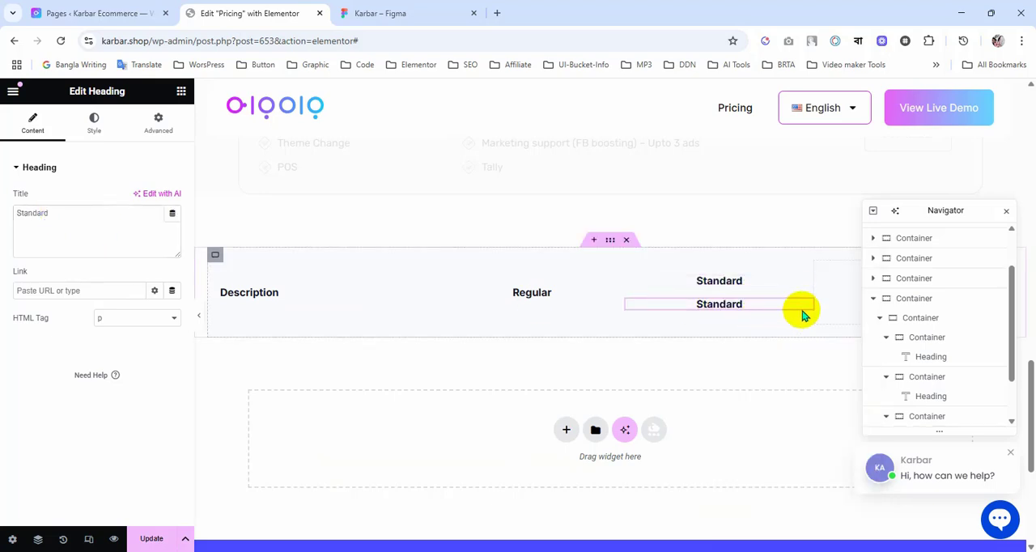
left_click_drag(801, 310, 821, 297)
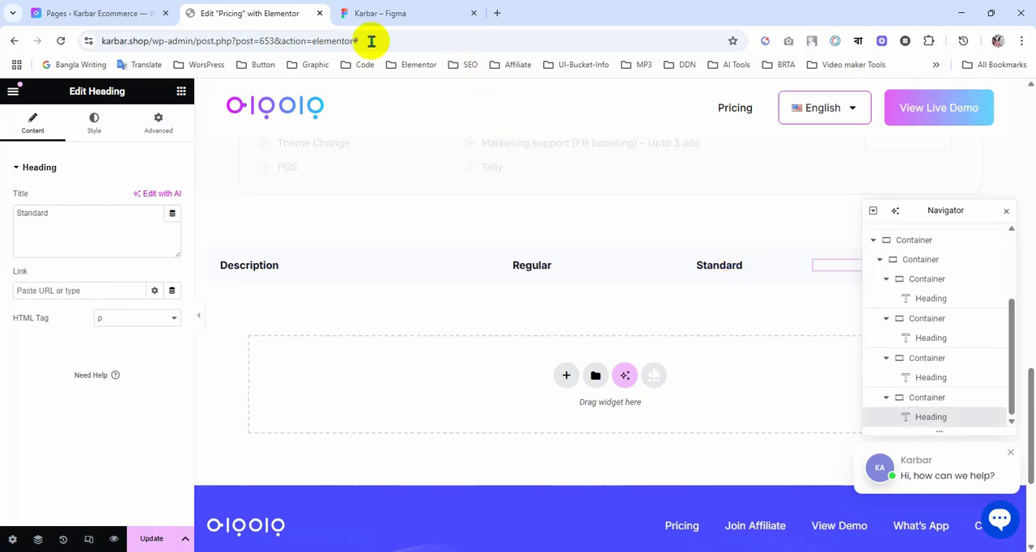
Step: Copy the Premium header text from Figma and use it as the fourth column's heading title, moving the Navigator off the header row
left_click(387, 14)
left_click(856, 239)
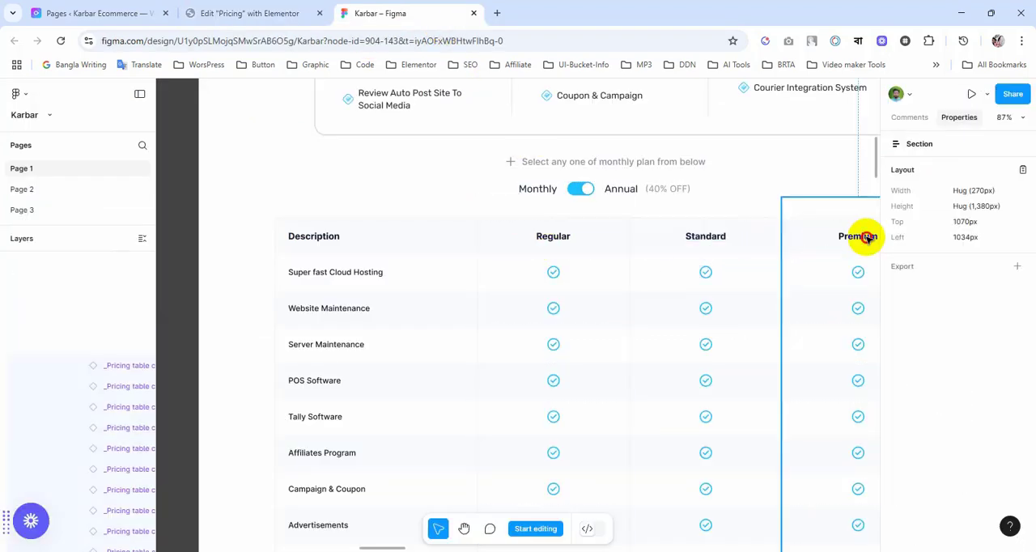
left_click(863, 236)
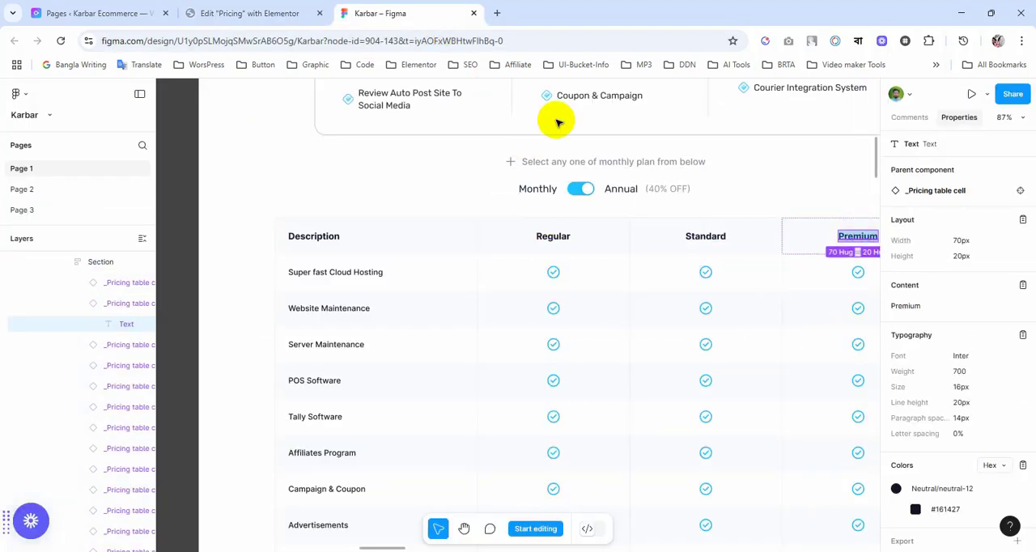
left_click(251, 13)
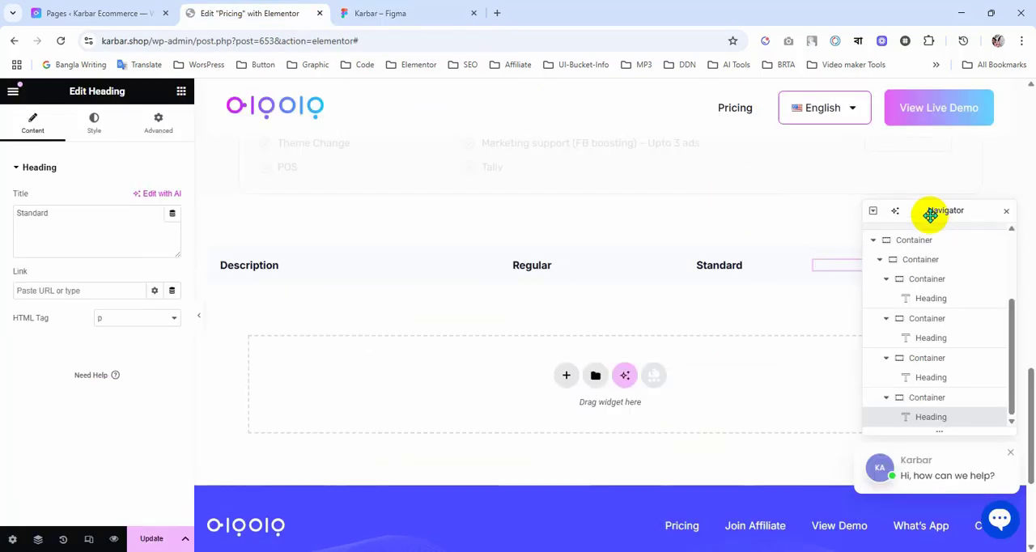
left_click_drag(928, 213, 853, 343)
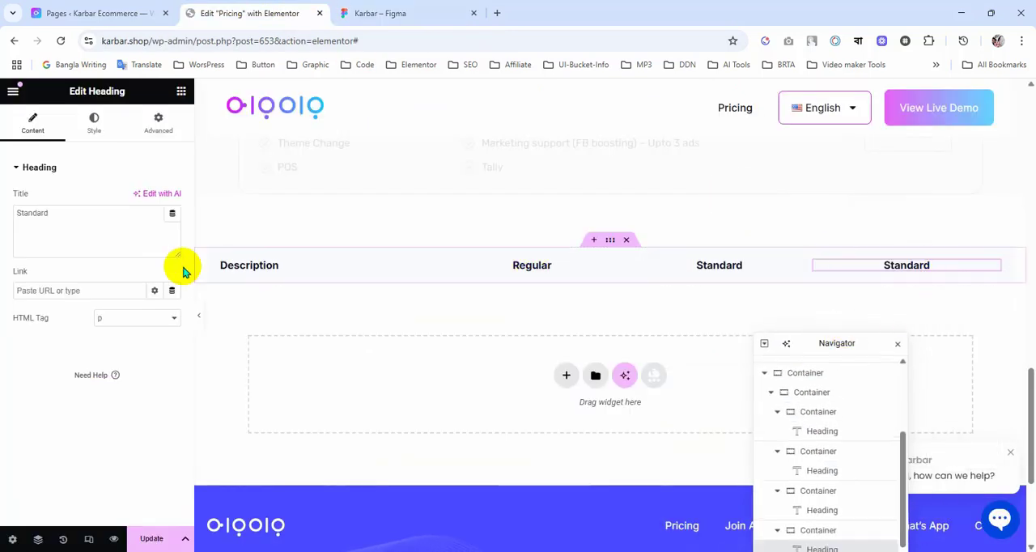
left_click(62, 222)
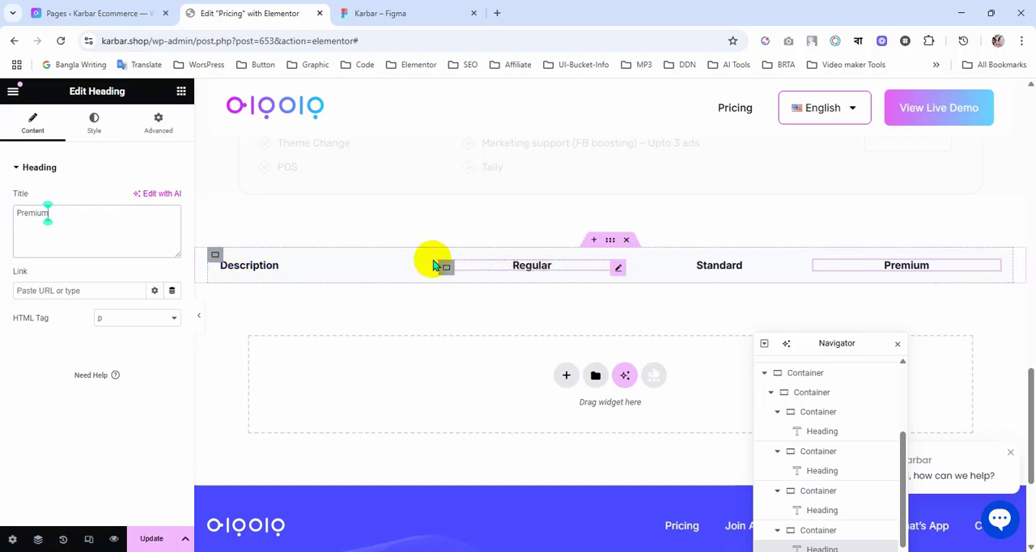
Step: Check the column cells in the Figma table, and set the header row's inner container padding to 0 px on all sides in Elementor
left_click(421, 8)
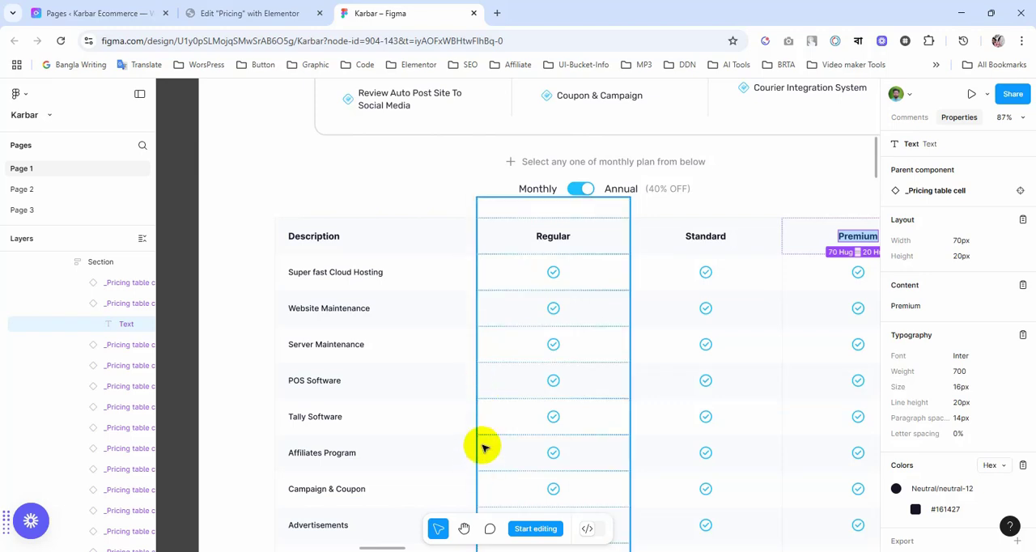
scroll(481, 434, "down", 5)
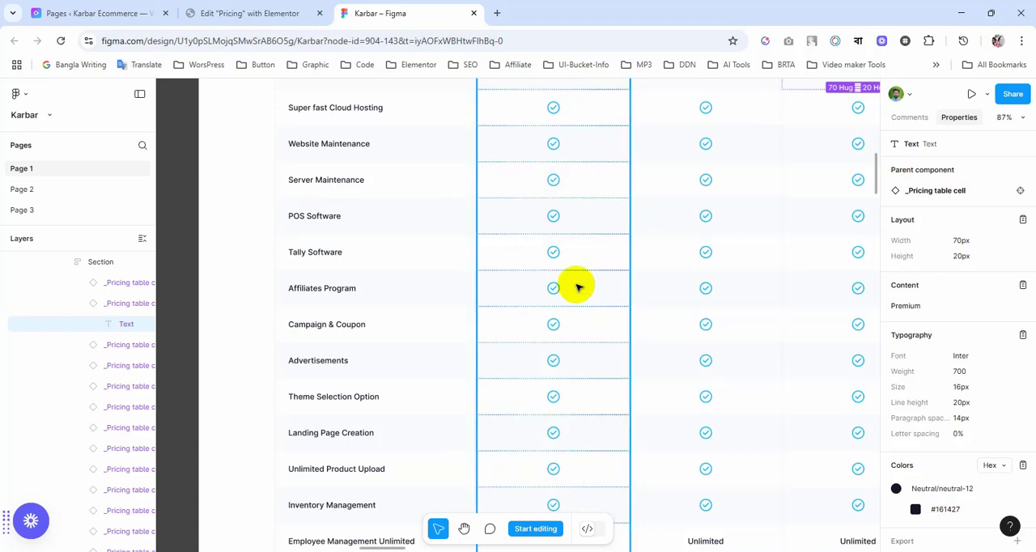
scroll(578, 286, "up", 2)
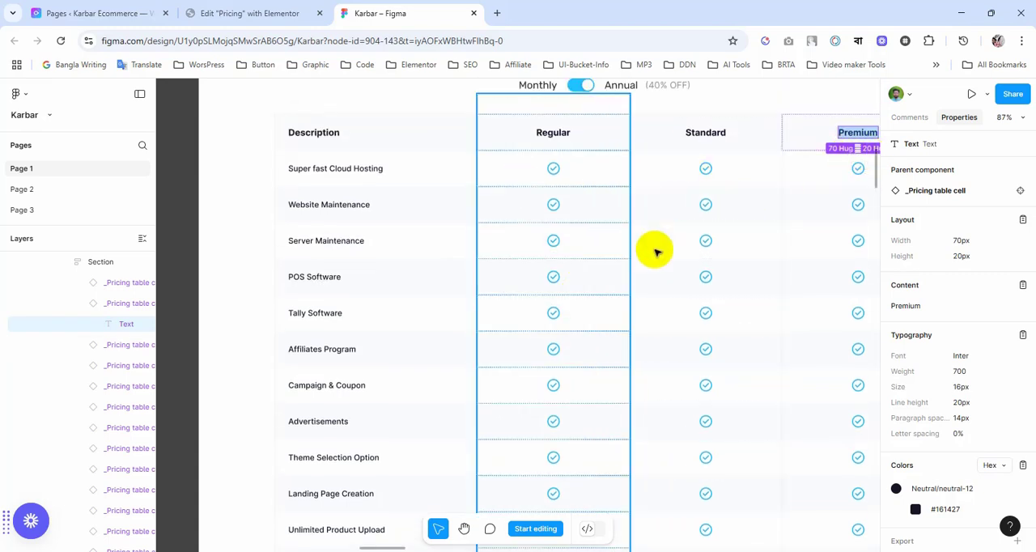
left_click(250, 13)
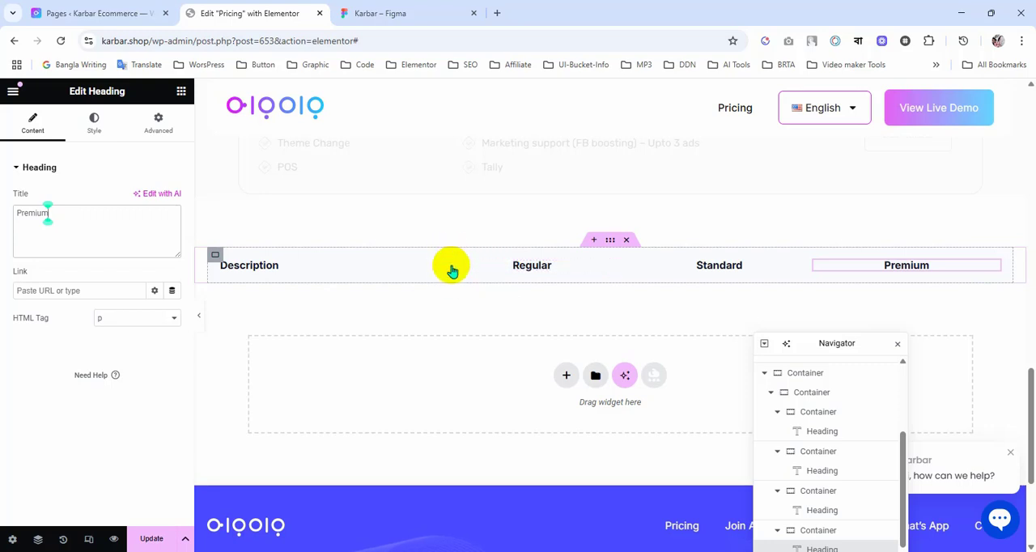
left_click(215, 258)
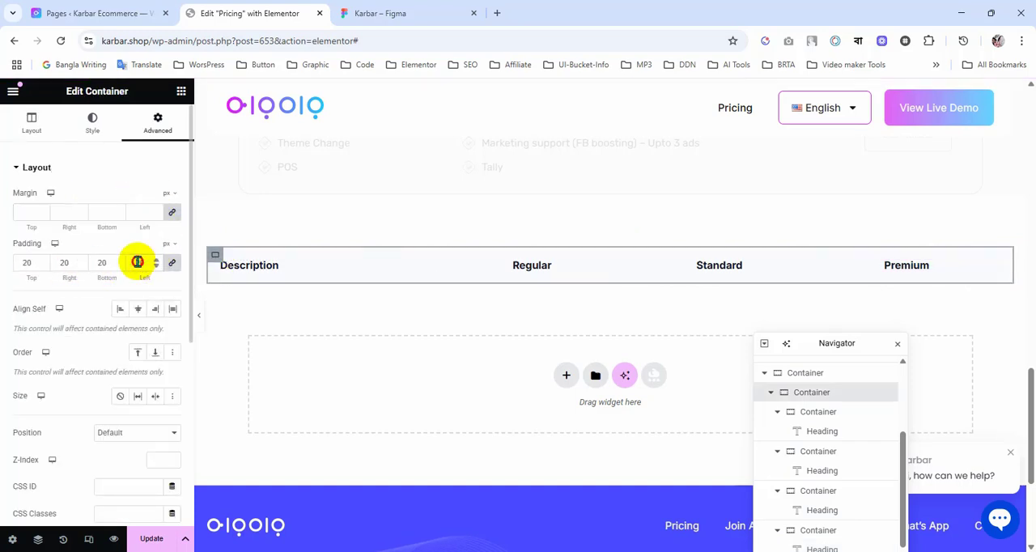
type("0")
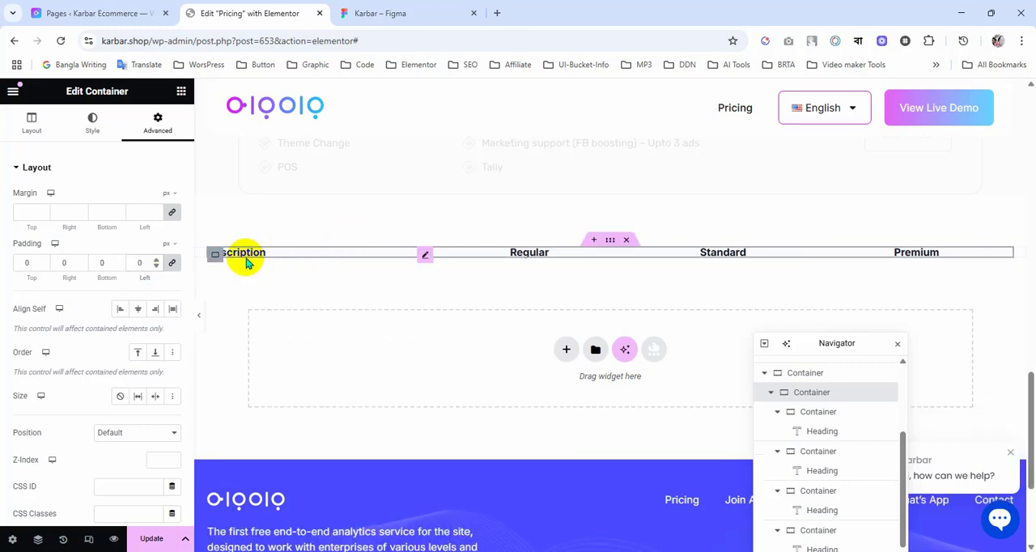
Step: Set the Description column container's padding to 20 px on all sides
left_click(820, 415)
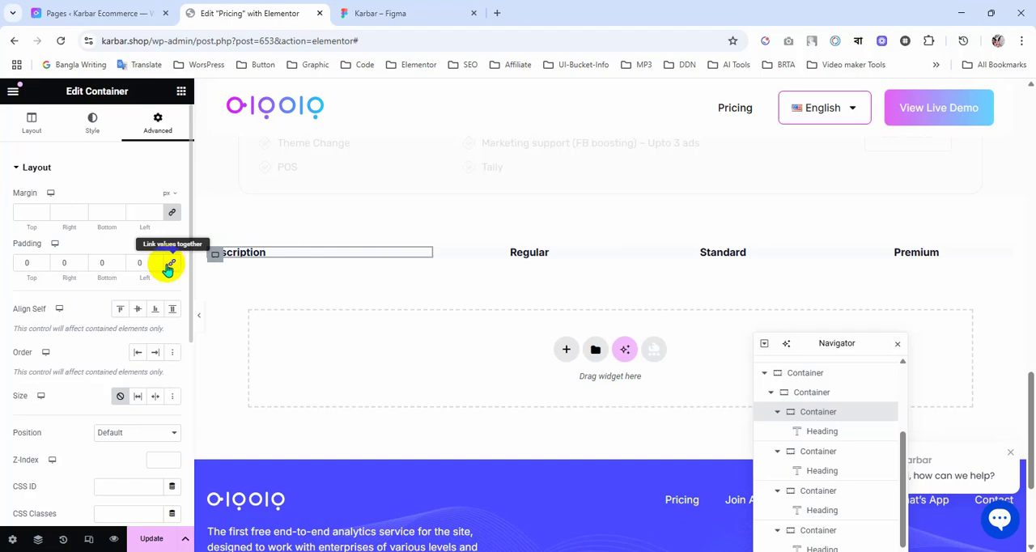
left_click(23, 263)
type("20")
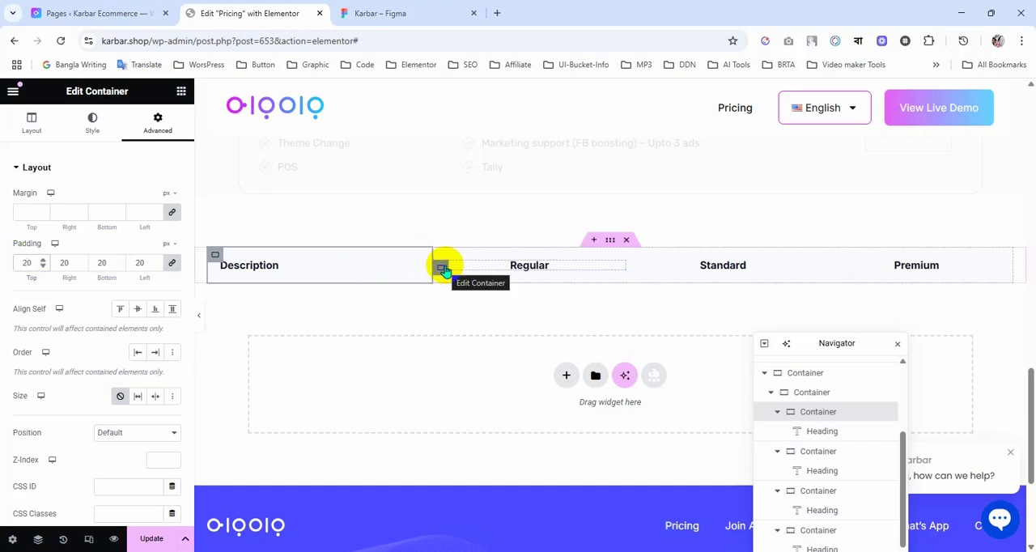
Step: Link the Regular column container's padding values and set them to 20 px on all sides
left_click(441, 268)
left_click(158, 123)
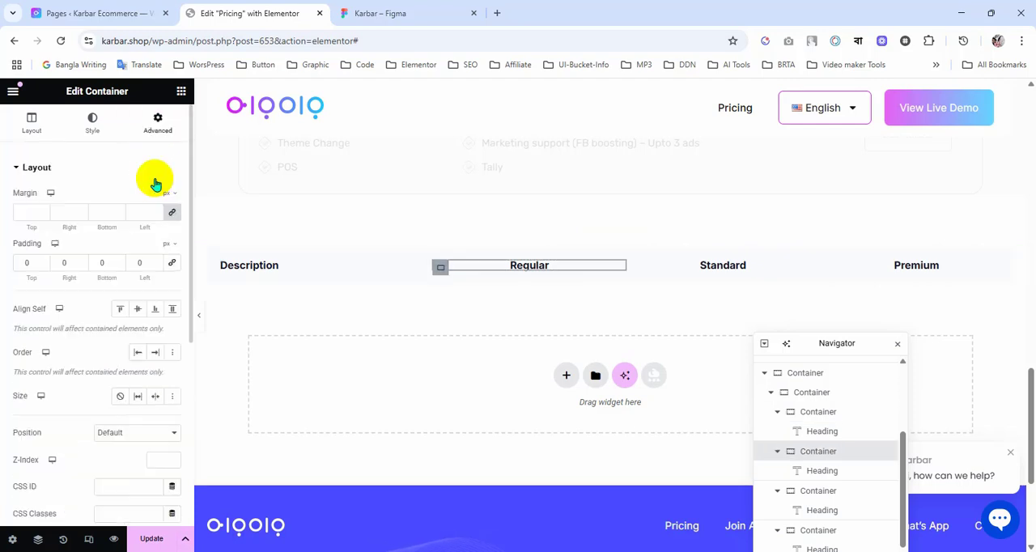
left_click(171, 263)
left_click(58, 263)
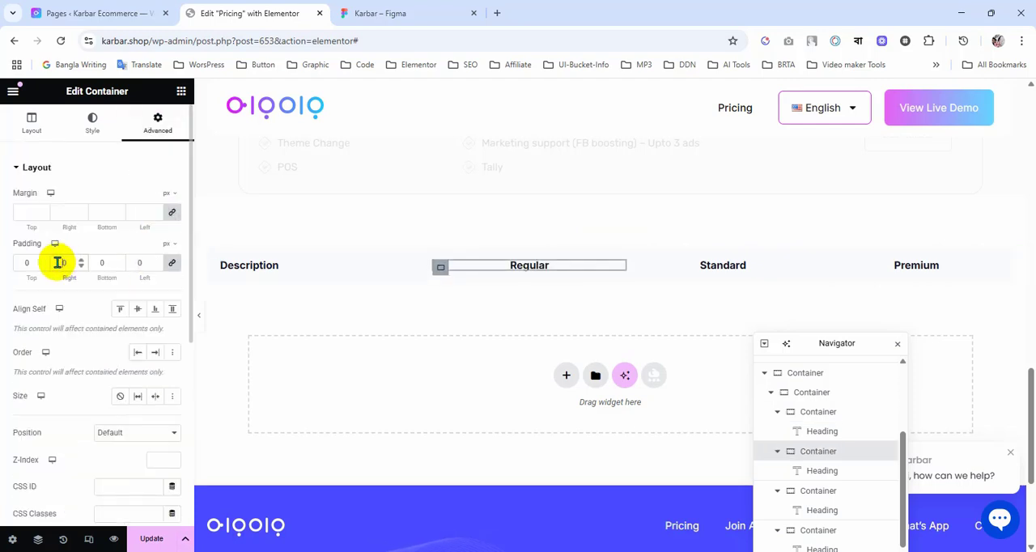
type("2")
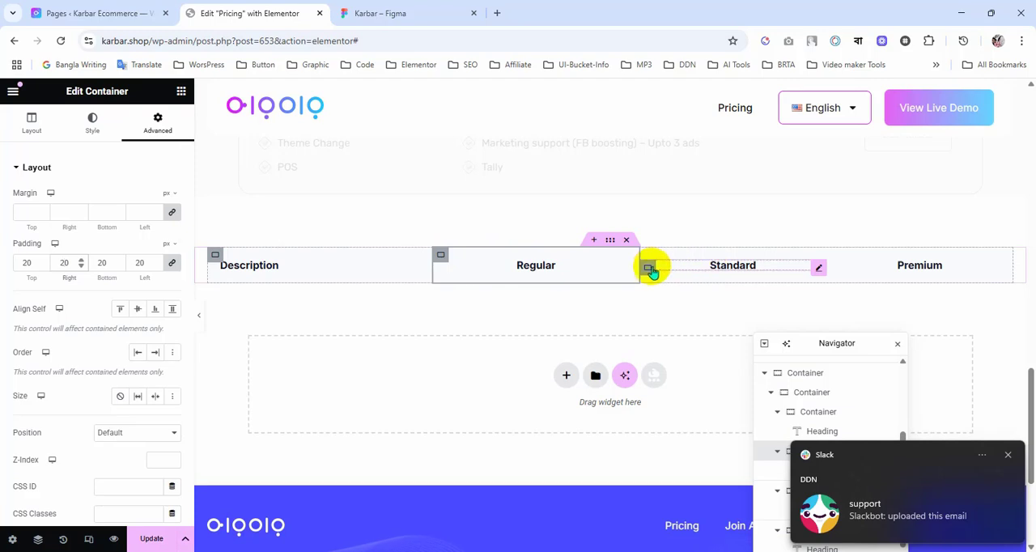
Step: Link the Standard column container's padding values and set them to 20 px on all sides
left_click(647, 268)
left_click(158, 123)
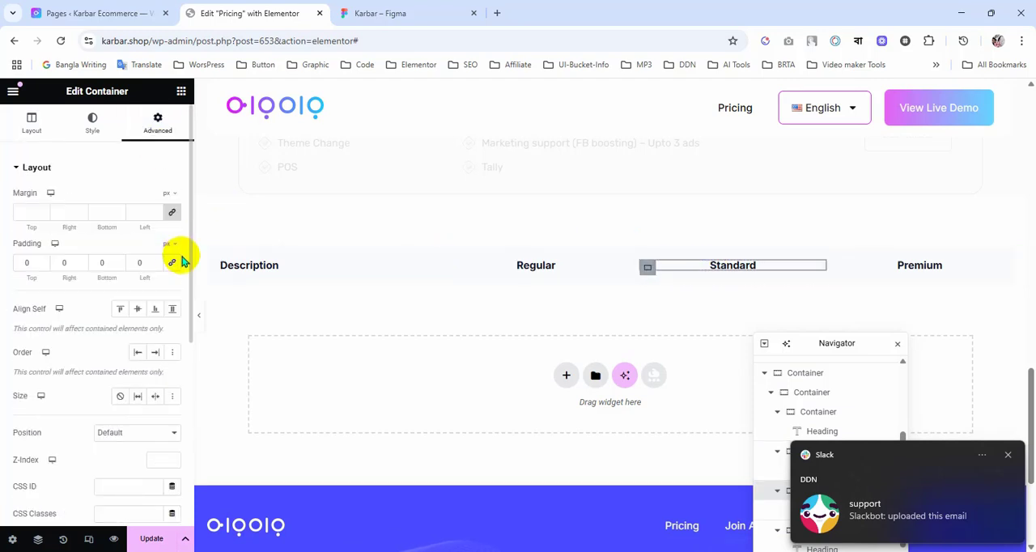
left_click(172, 262)
left_click(57, 263)
type("2")
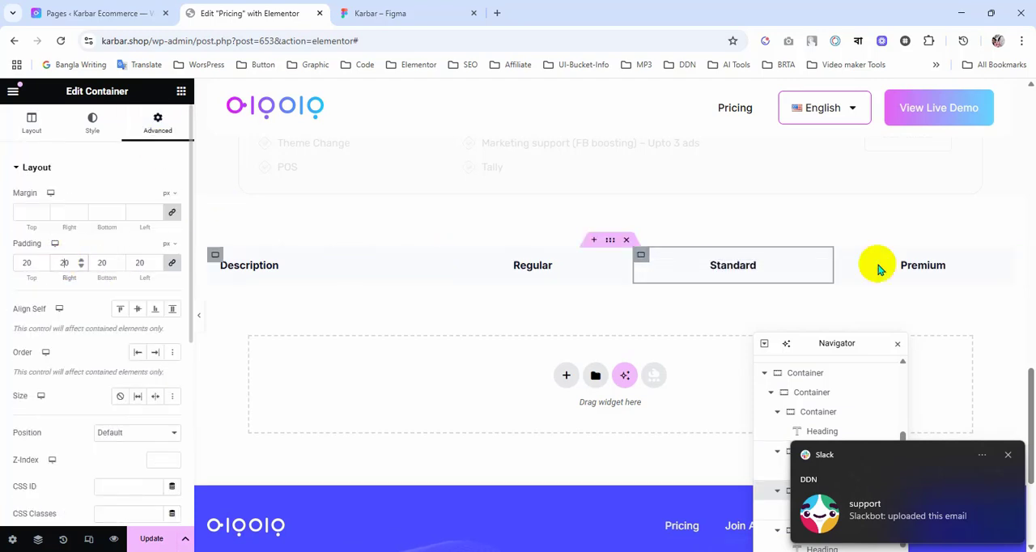
Step: Link the Premium column container's padding values and set them to 20 px on all sides
left_click(843, 268)
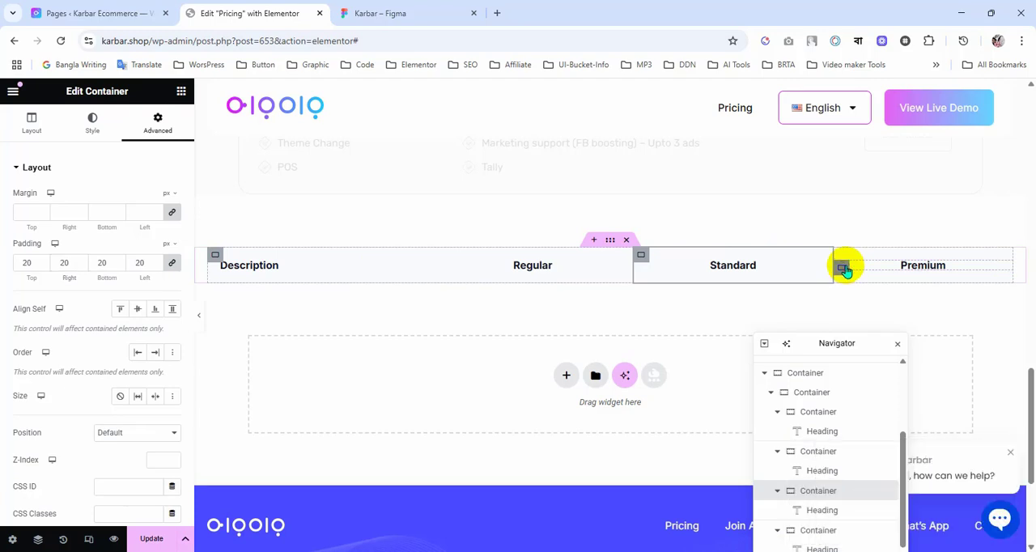
left_click(158, 121)
left_click(170, 263)
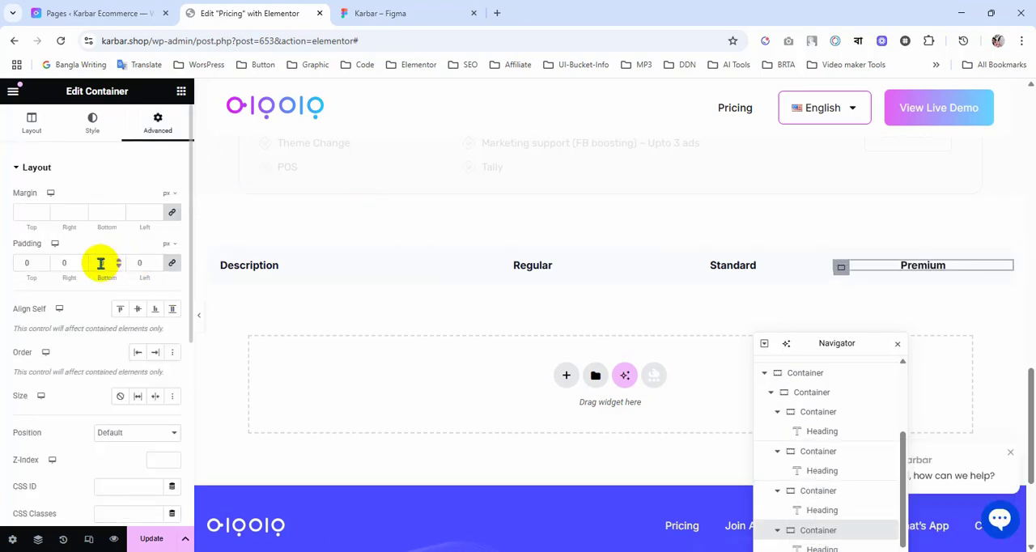
left_click(101, 263)
type("2")
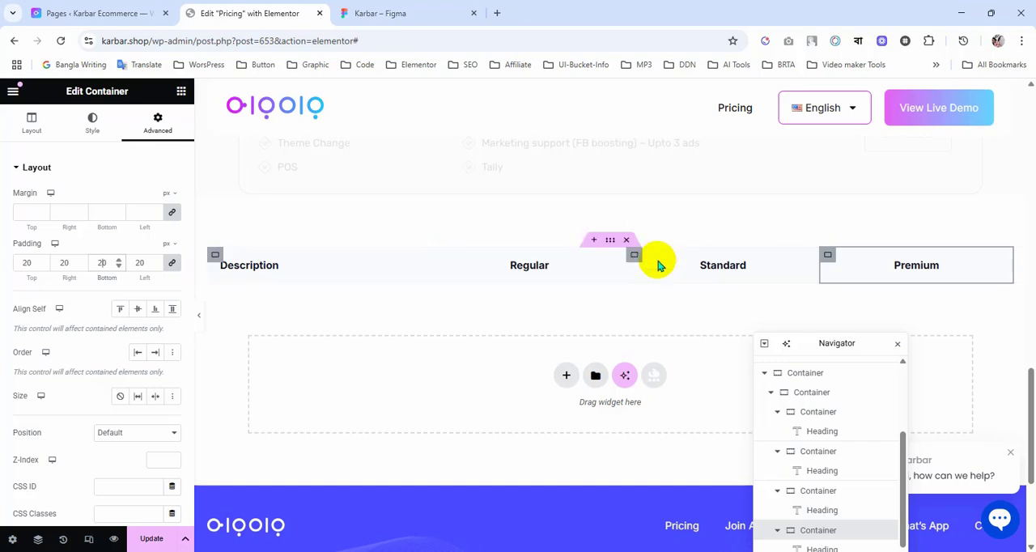
scroll(645, 253, "down", 1)
scroll(646, 253, "down", 2)
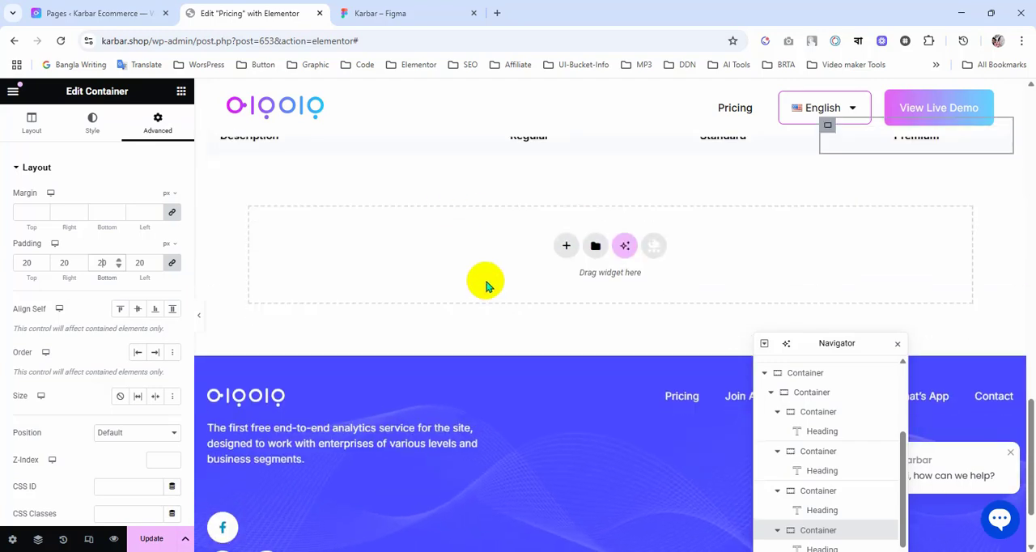
scroll(486, 283, "up", 3)
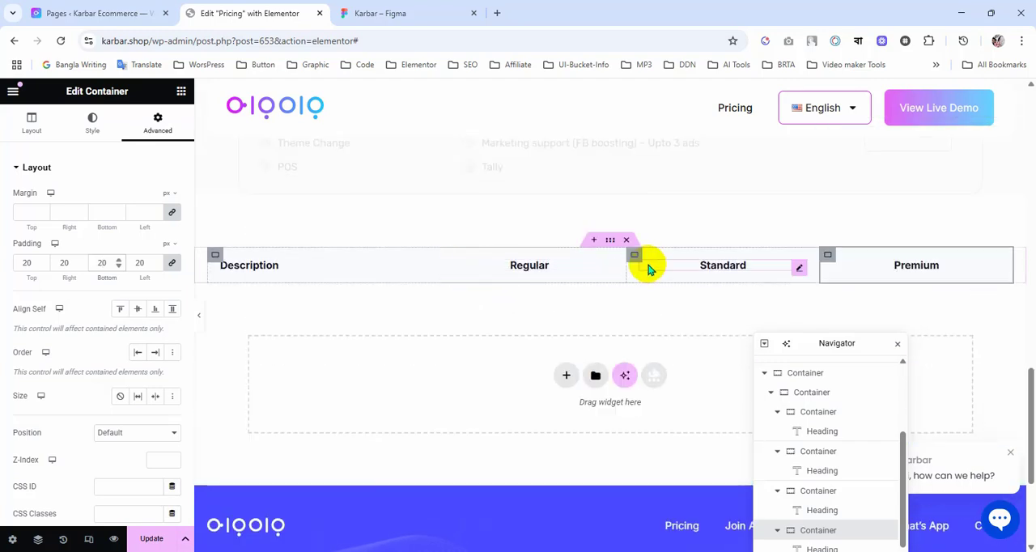
scroll(648, 268, "down", 1)
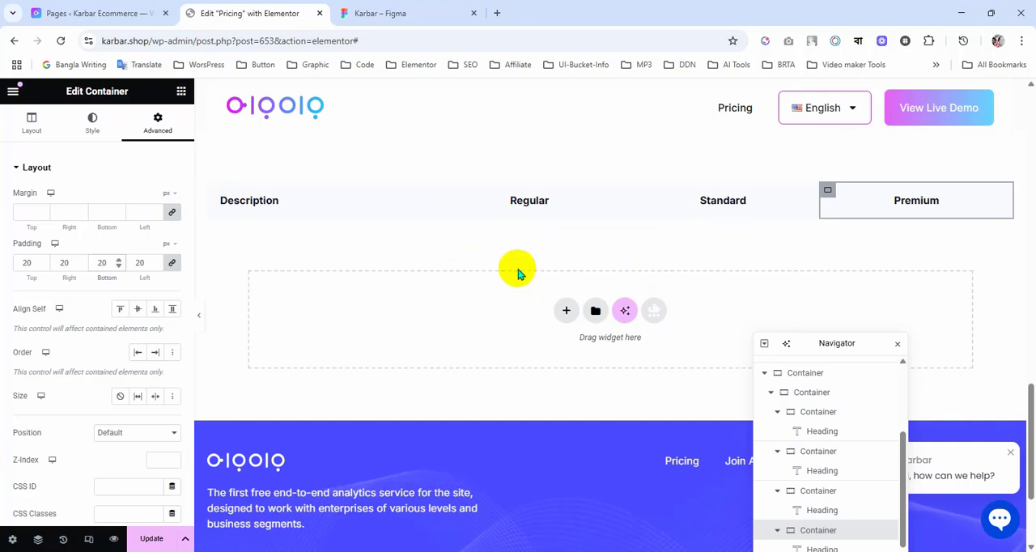
scroll(519, 269, "up", 1)
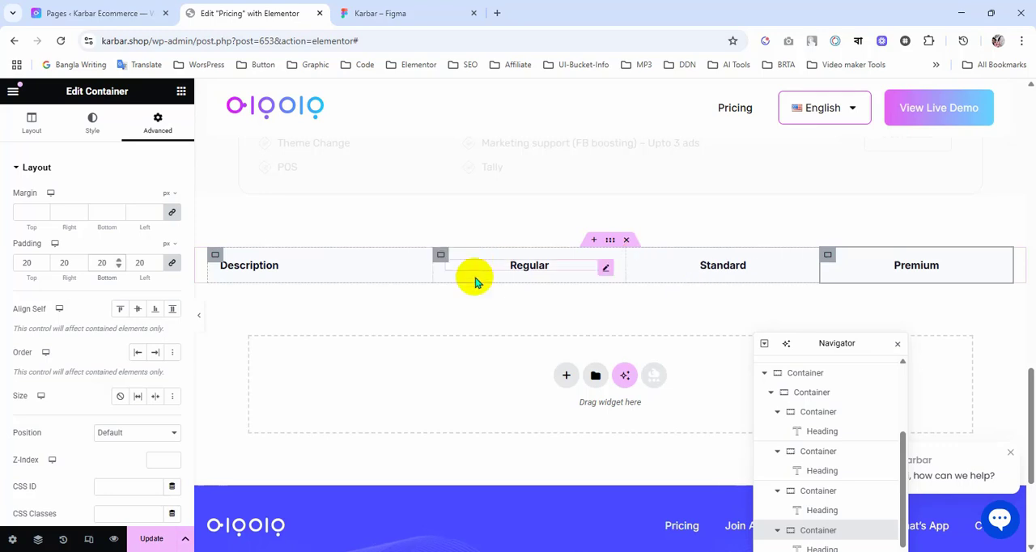
Step: Give the Regular column container a solid border with a width of 1 px on the right and left sides
left_click(438, 259)
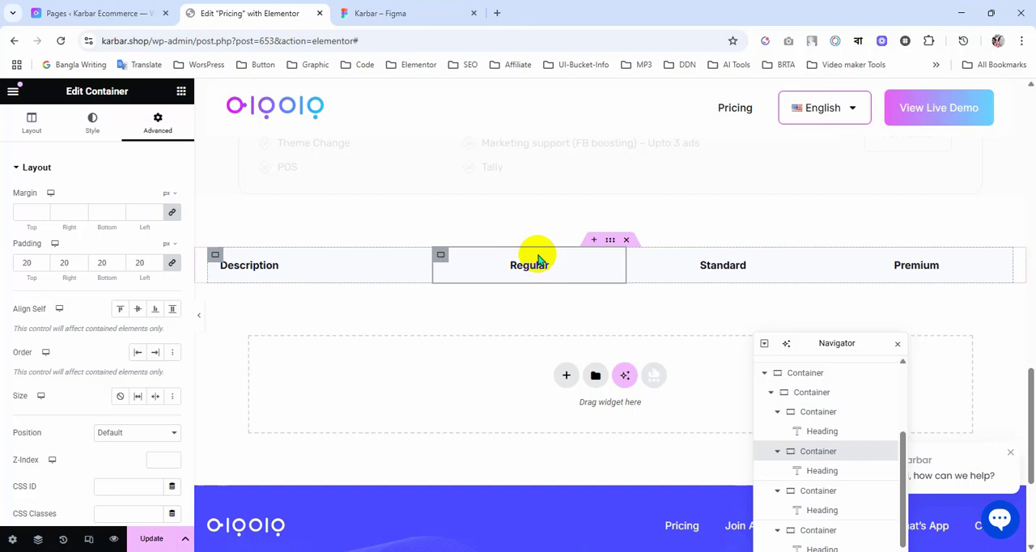
scroll(535, 256, "down", 1)
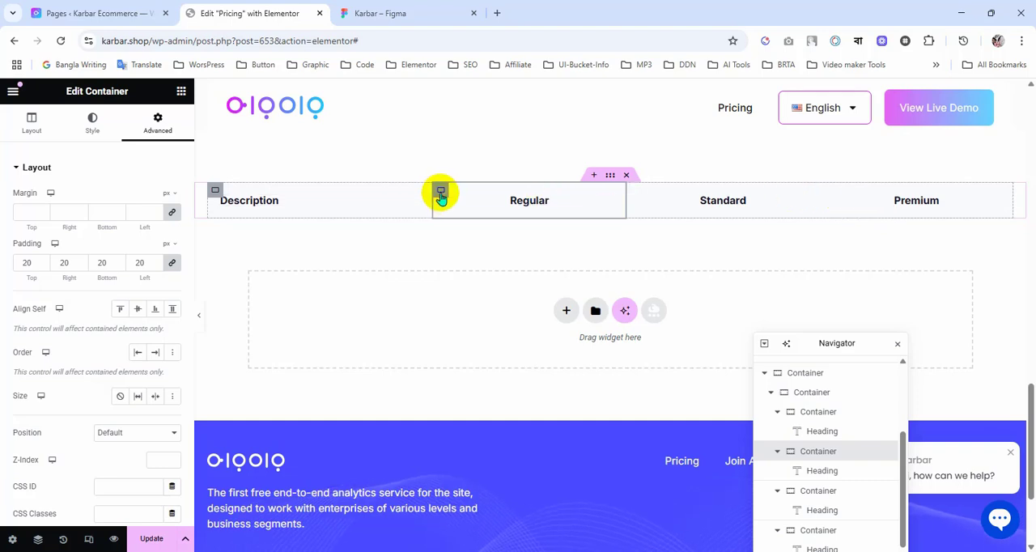
left_click(92, 136)
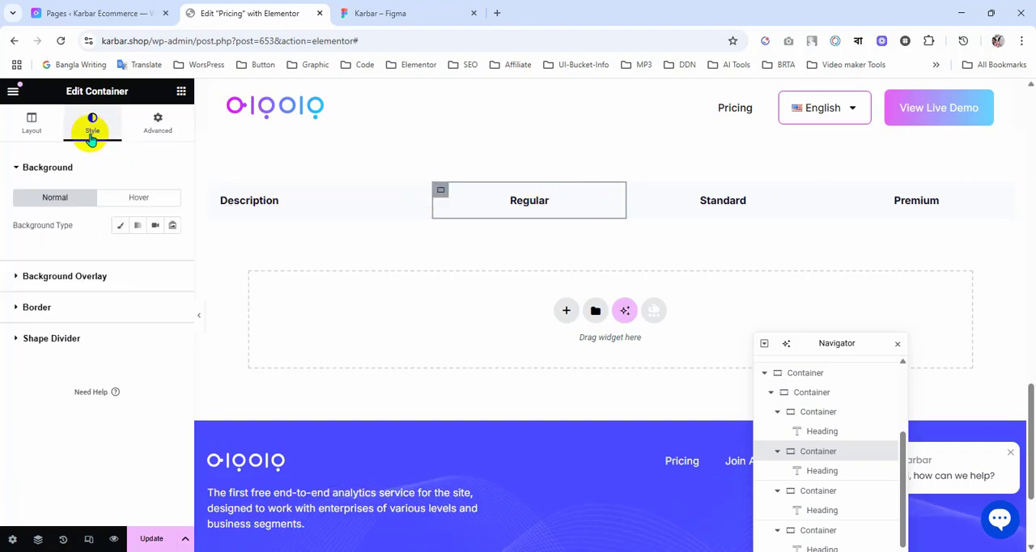
left_click(77, 307)
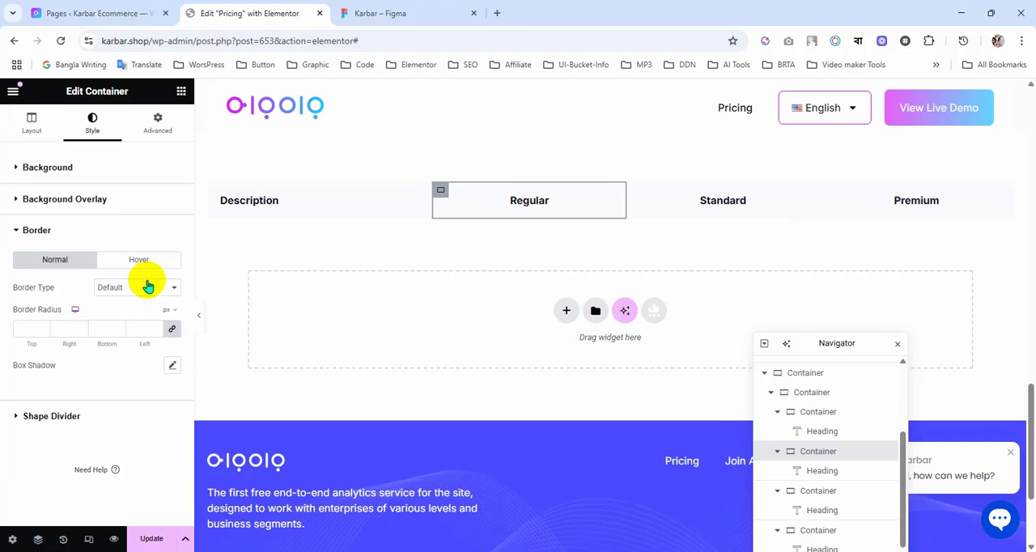
left_click(121, 287)
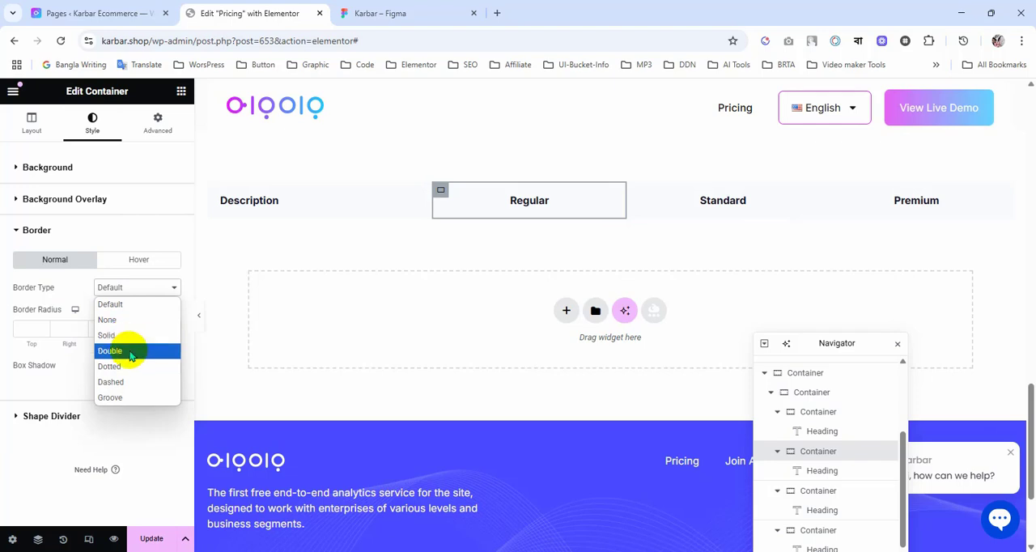
left_click(130, 343)
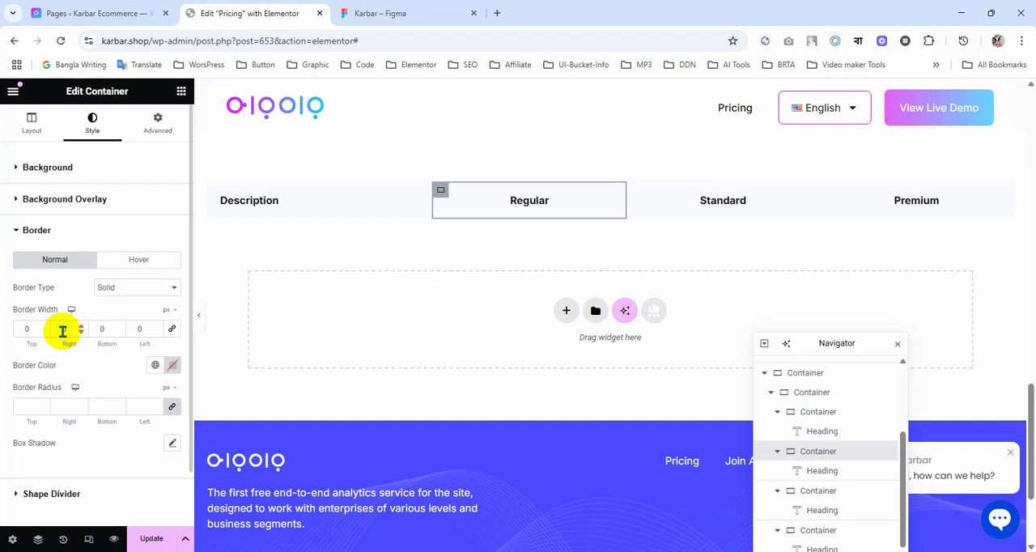
type("1")
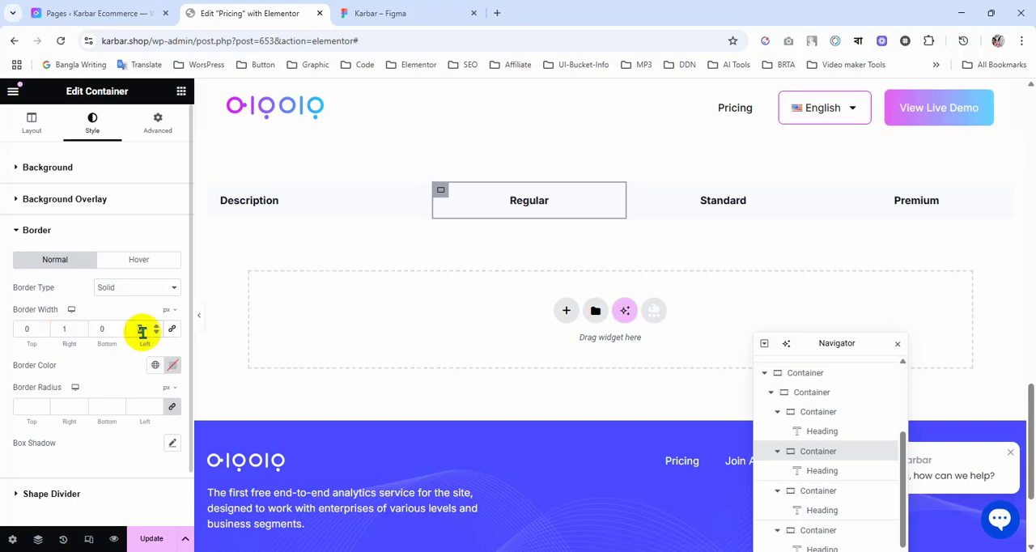
Step: Apply the Figma divider line's colour #EAECF0 to the Regular column container's border and preview the header row with the editor panel hidden
left_click(401, 10)
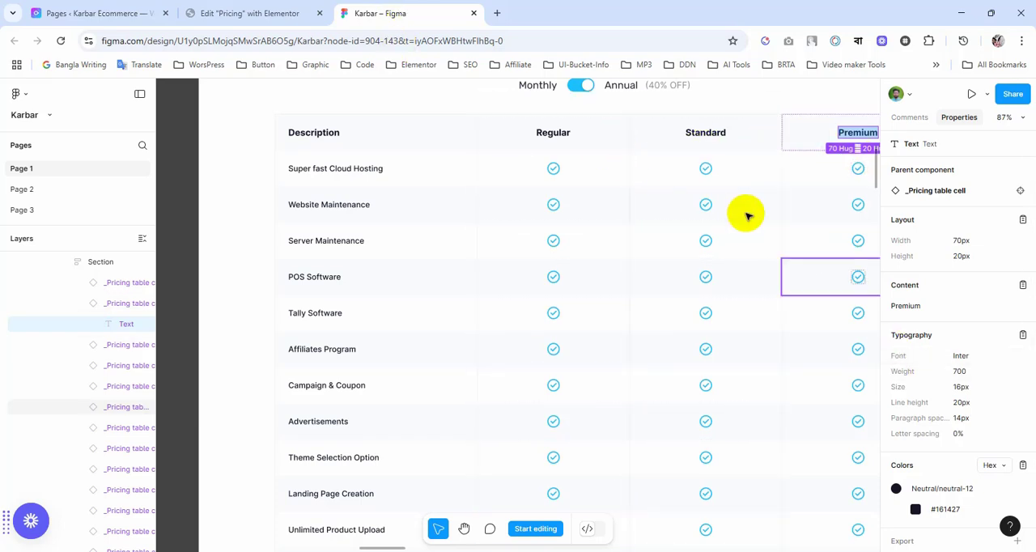
left_click(630, 140)
left_click(927, 326)
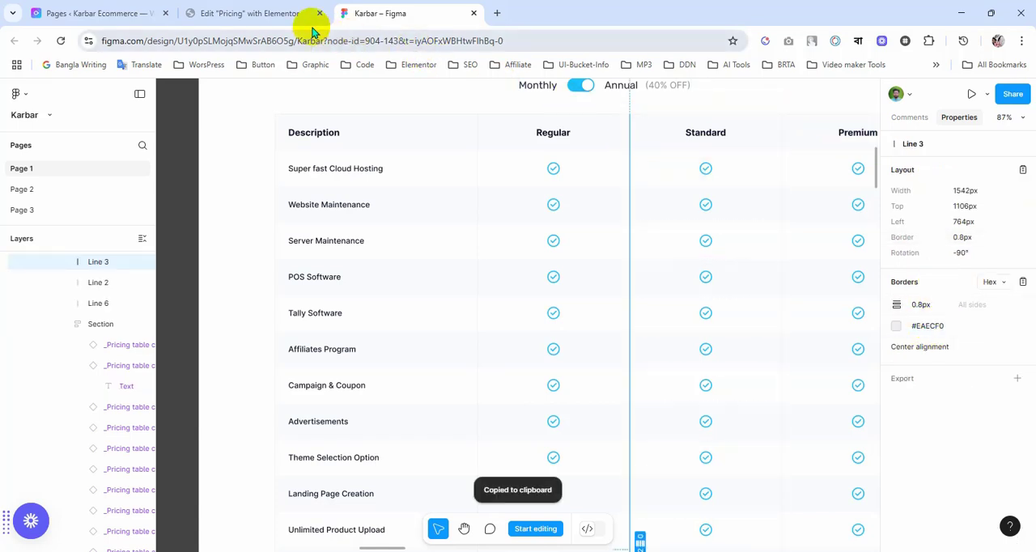
left_click(274, 13)
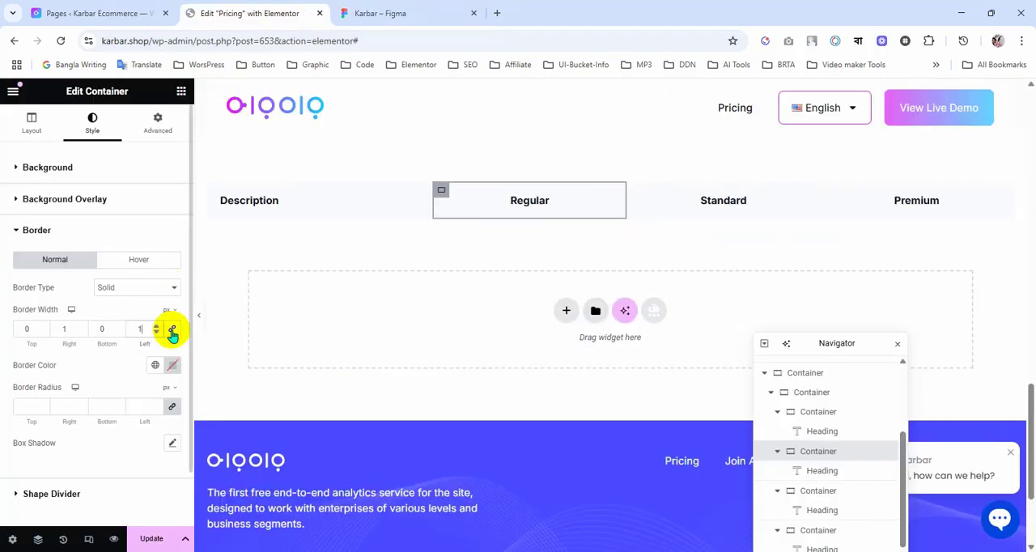
left_click(168, 369)
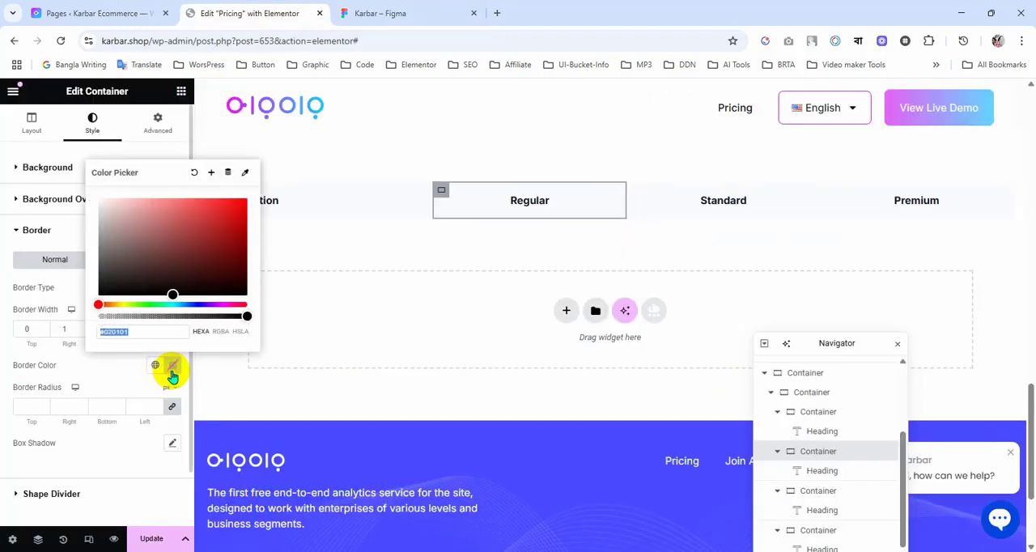
left_click(127, 364)
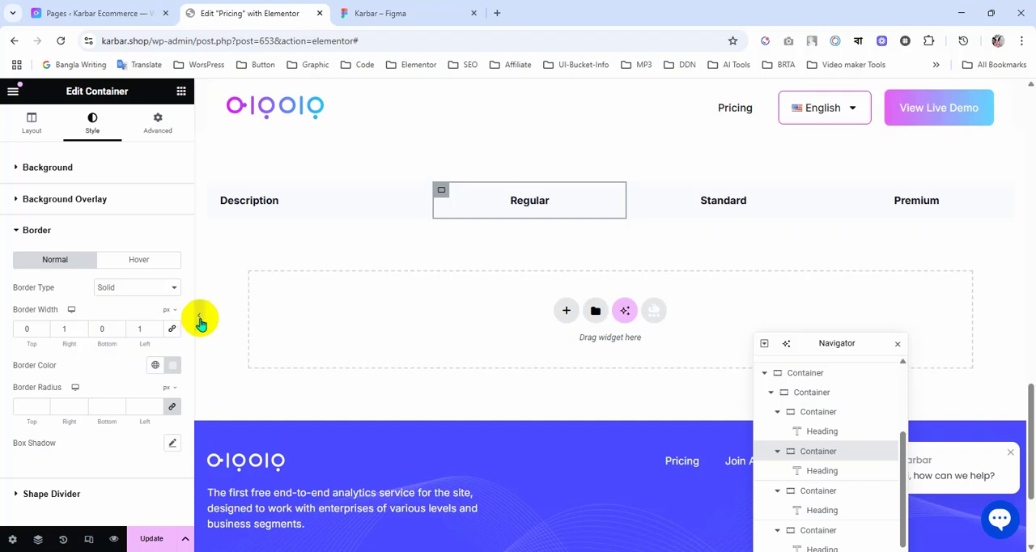
scroll(201, 324, "down", 2)
left_click(197, 318)
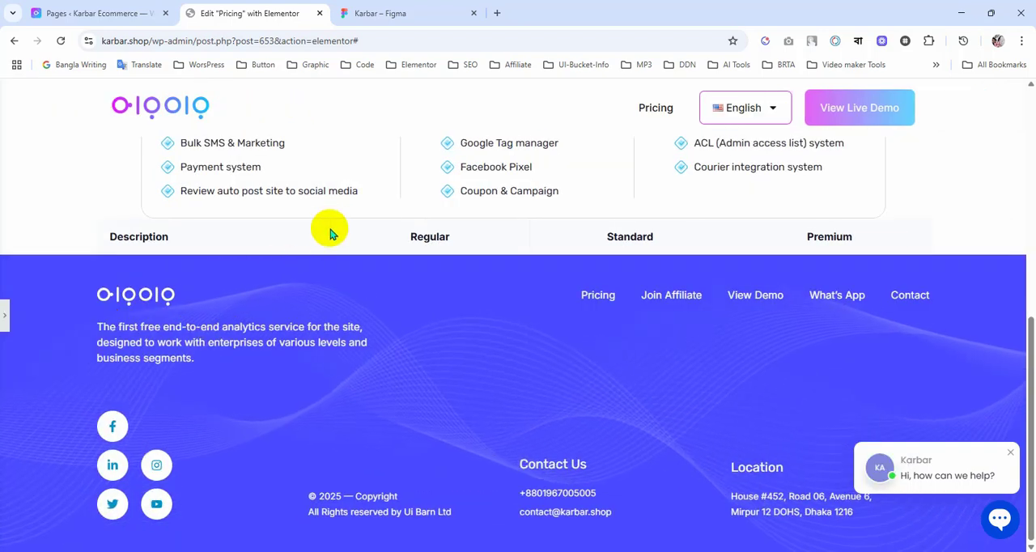
left_click(5, 316)
scroll(588, 295, "down", 5)
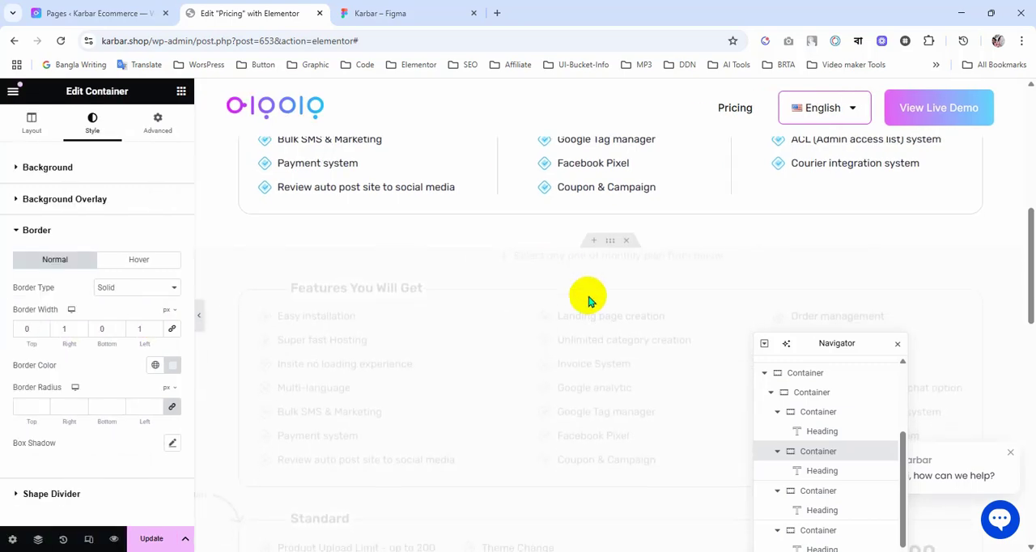
Step: Give the Premium column container a solid 1 px right border in the copied divider colour #EAECF0 and update the page
scroll(589, 298, "down", 4)
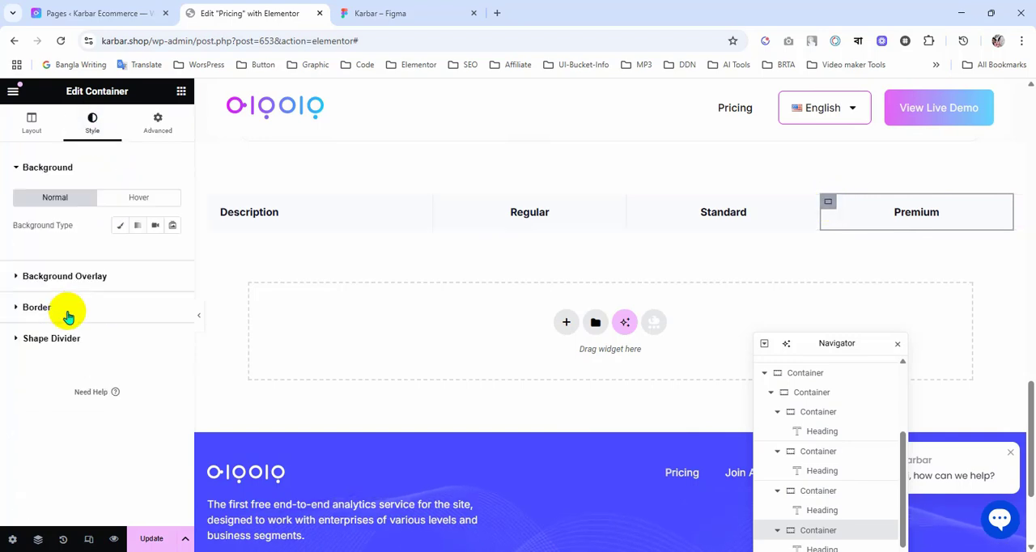
left_click(81, 314)
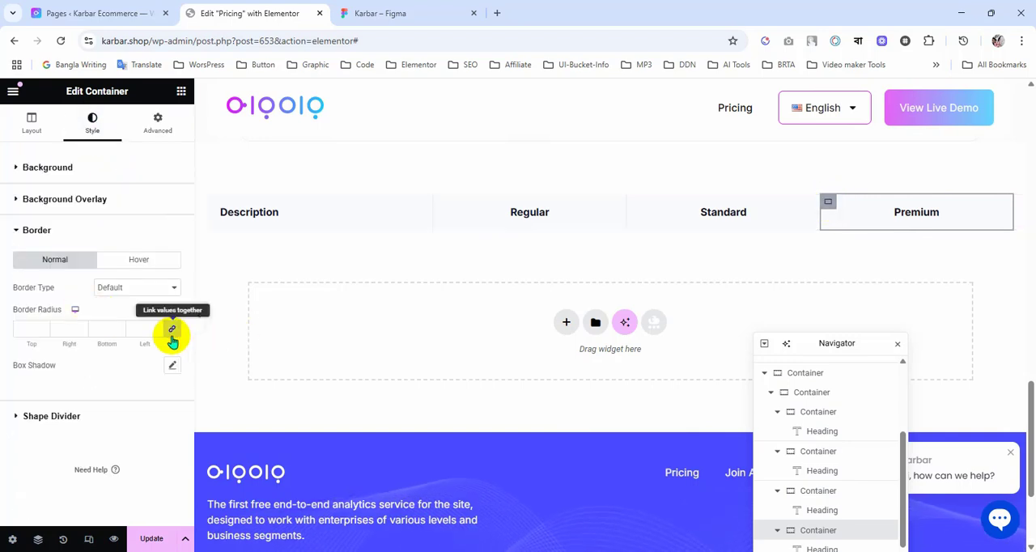
left_click(156, 288)
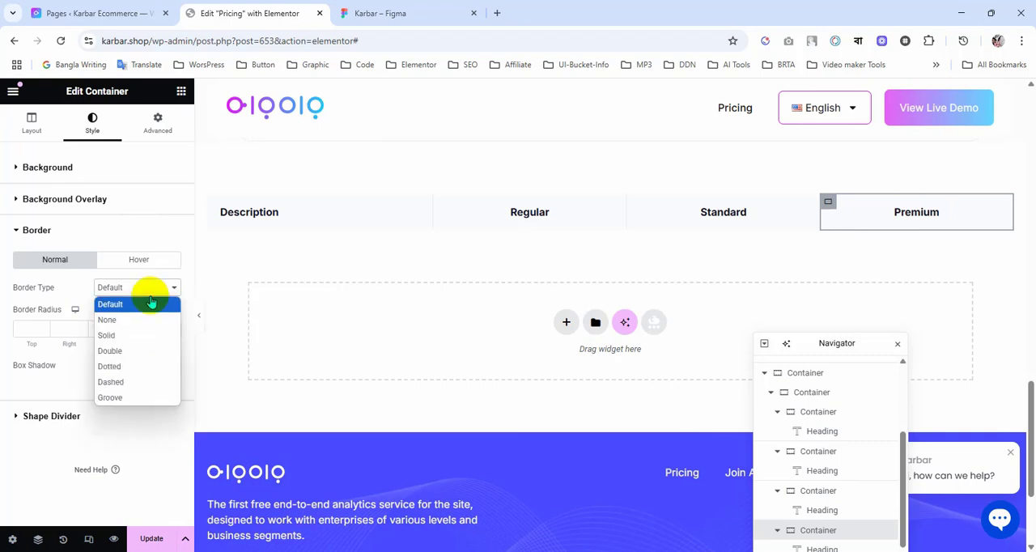
left_click(137, 332)
left_click(171, 330)
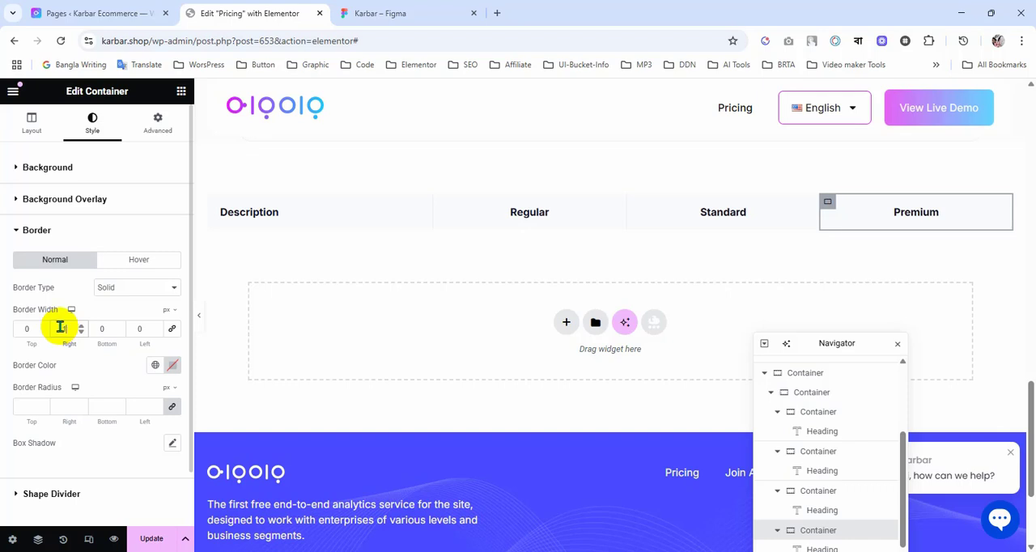
left_click(173, 366)
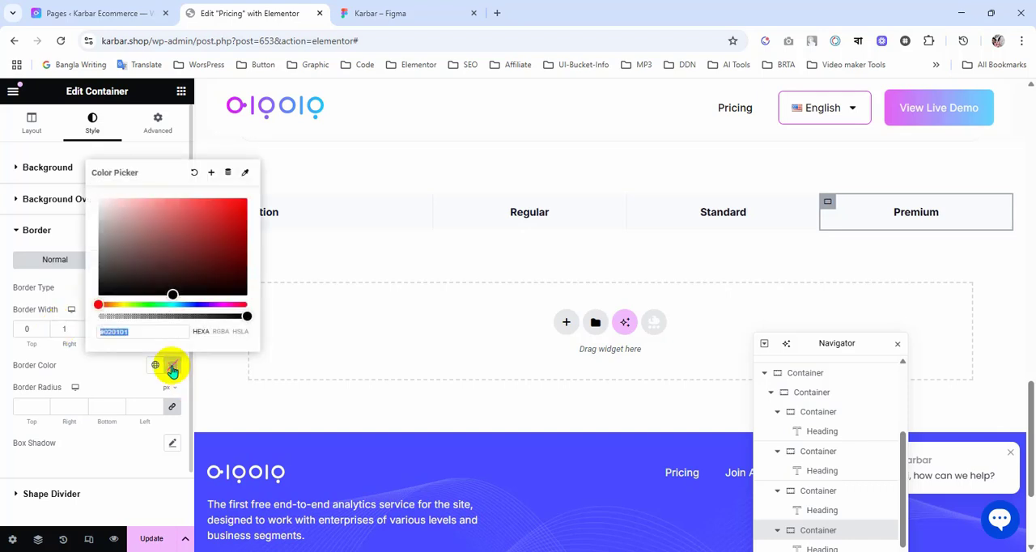
left_click(121, 372)
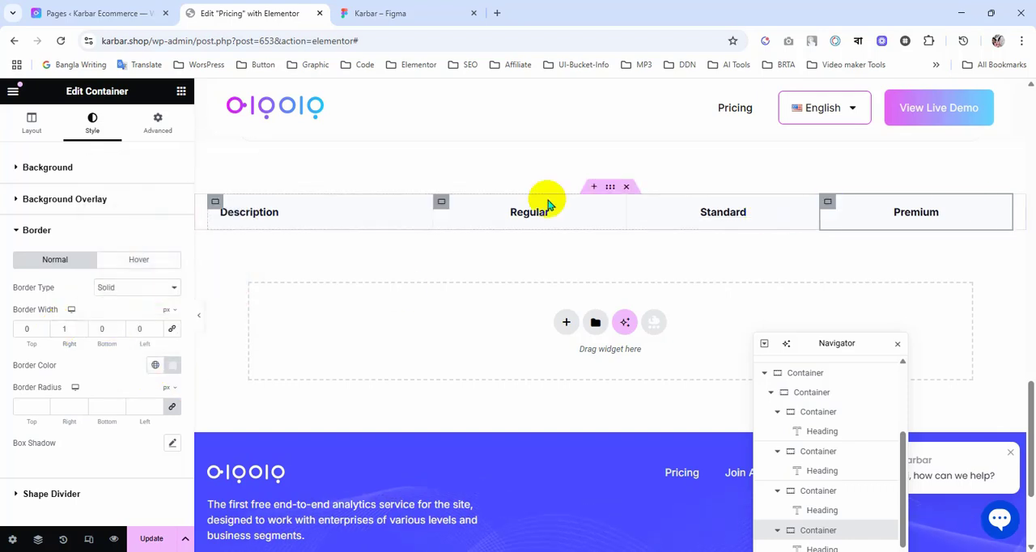
left_click(148, 539)
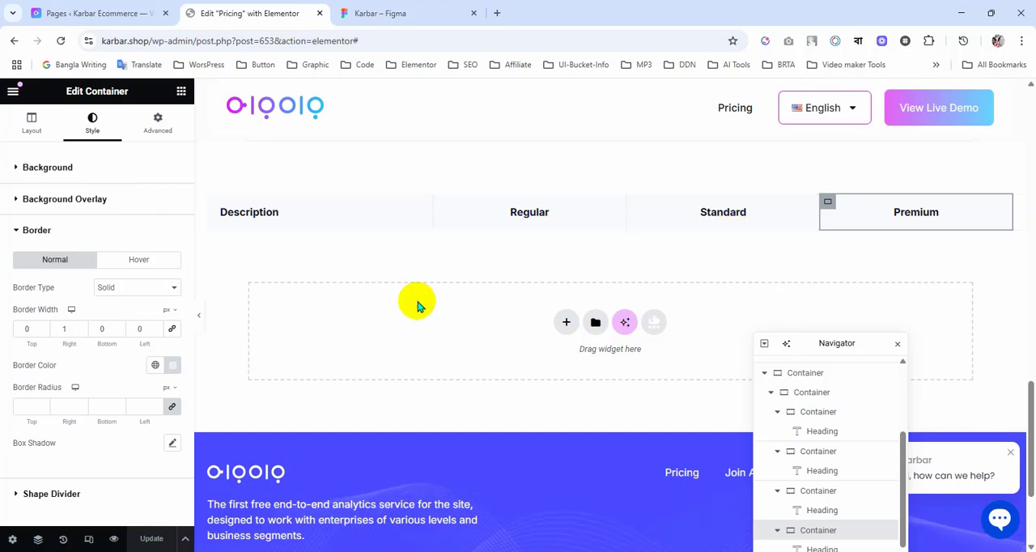
Step: Duplicate the header row container within its parent container as a second table row, checking the layout against the Figma pricing table
scroll(422, 315, "down", 1)
scroll(422, 316, "up", 2)
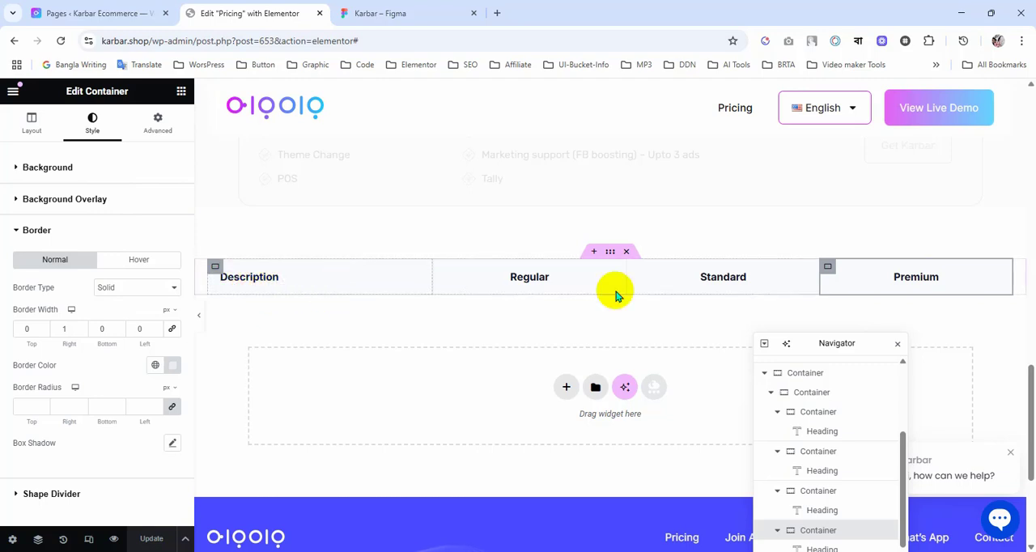
scroll(617, 316, "down", 1)
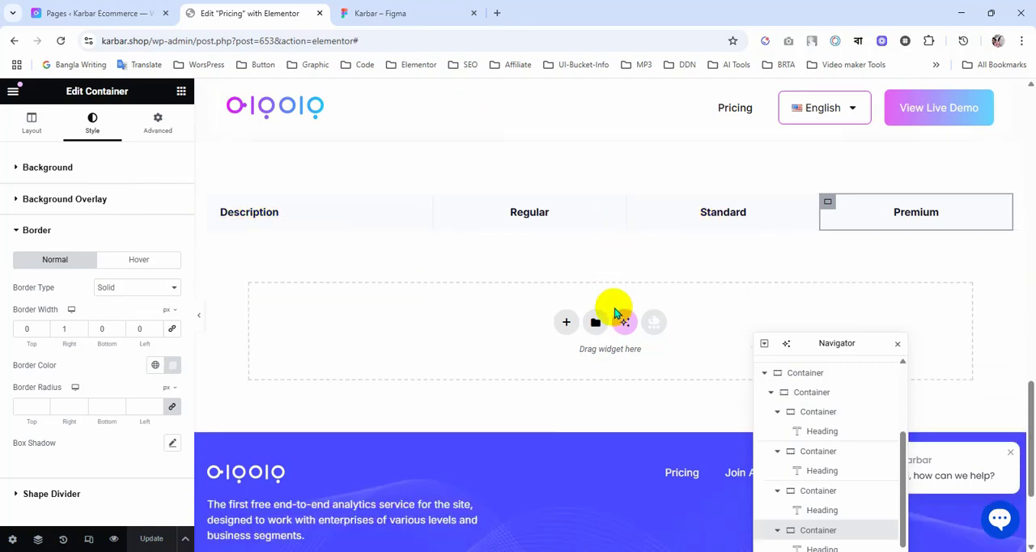
left_click(397, 13)
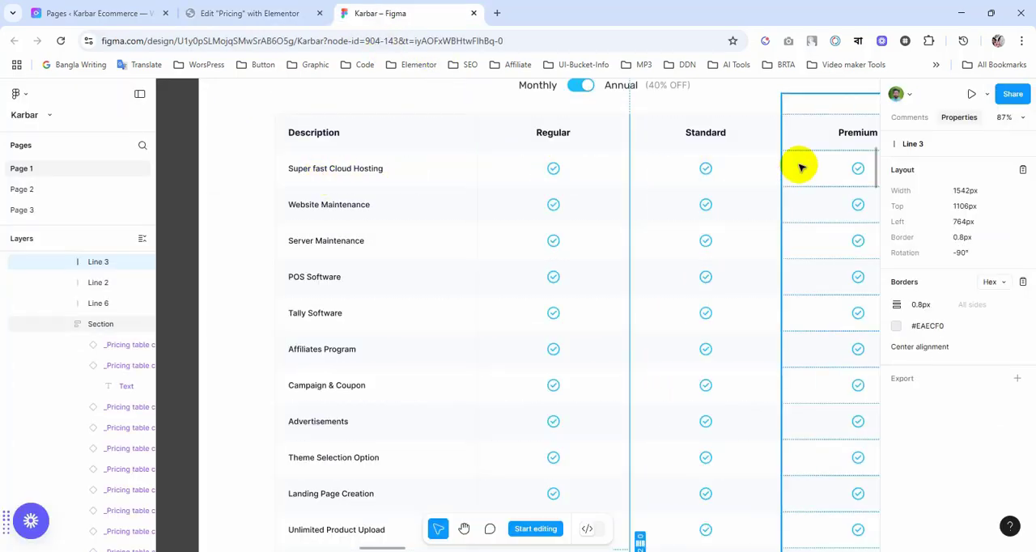
left_click(243, 13)
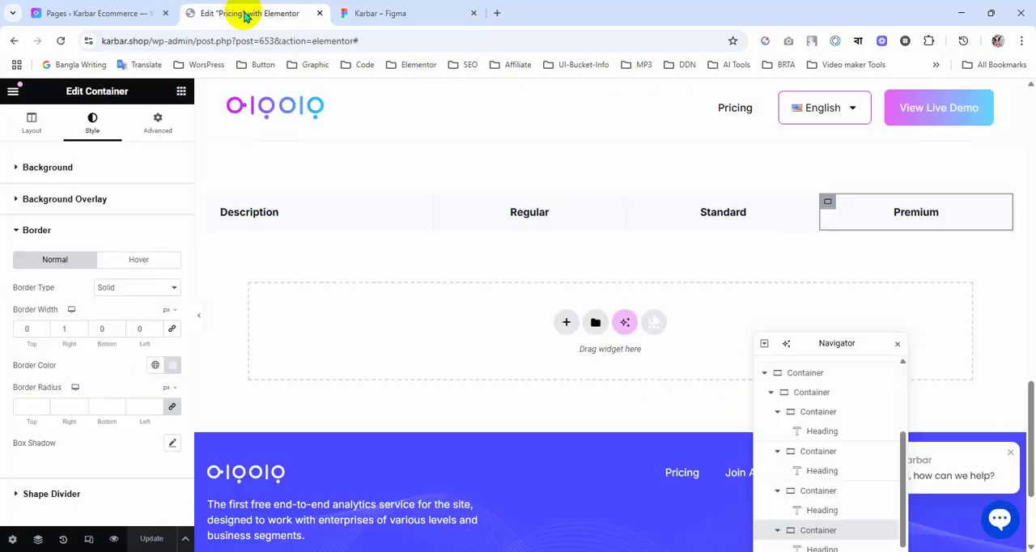
left_click_drag(818, 347, 794, 189)
scroll(761, 320, "up", 2)
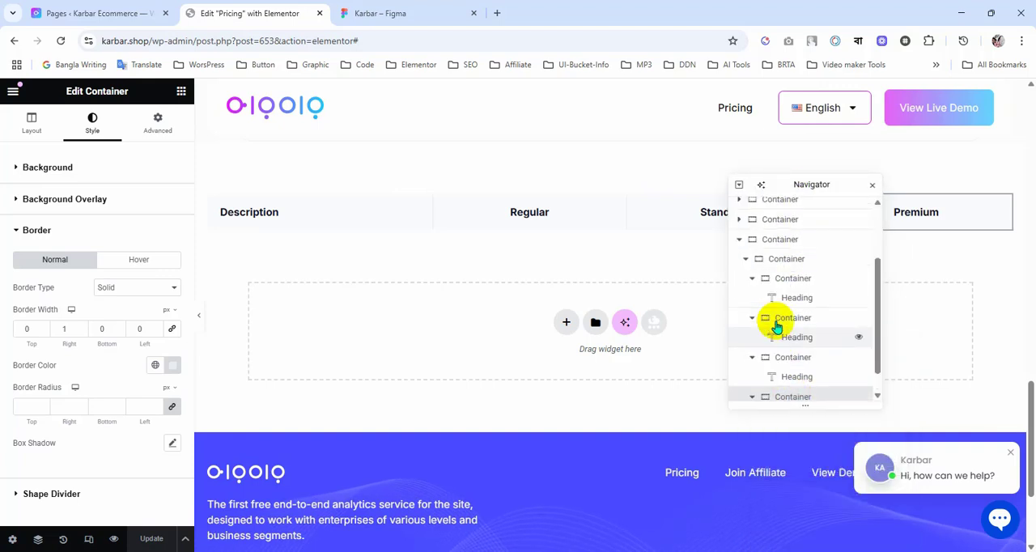
left_click(745, 301)
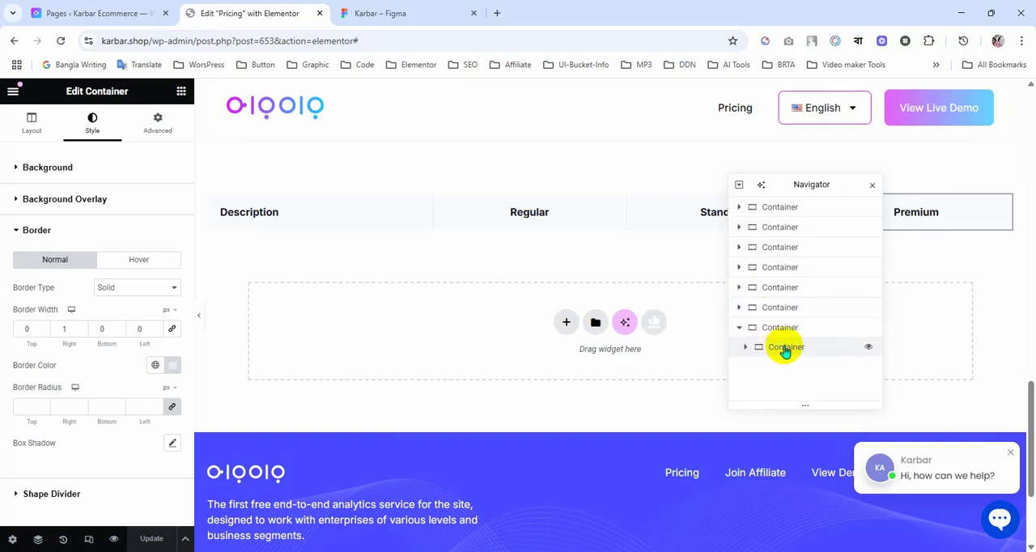
right_click(780, 354)
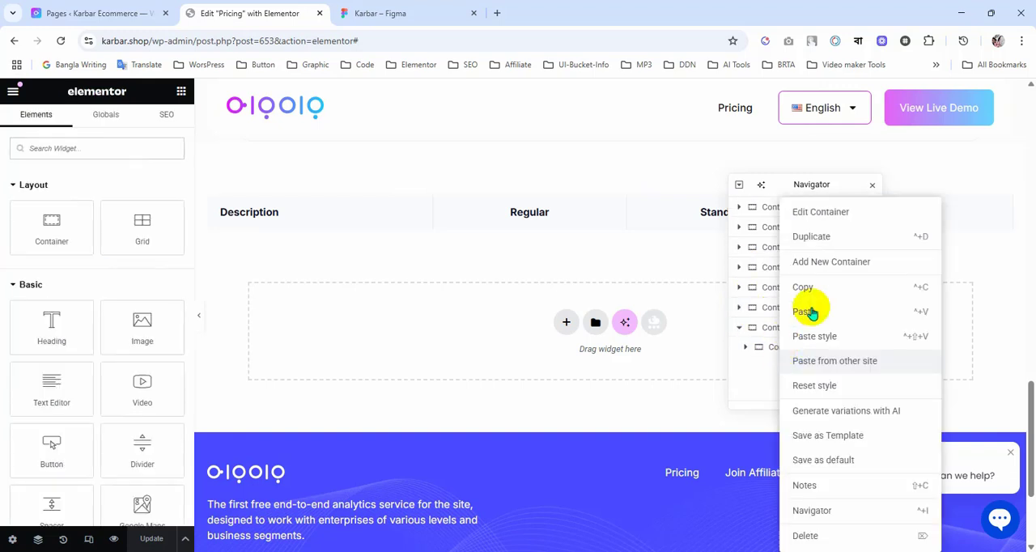
left_click(816, 239)
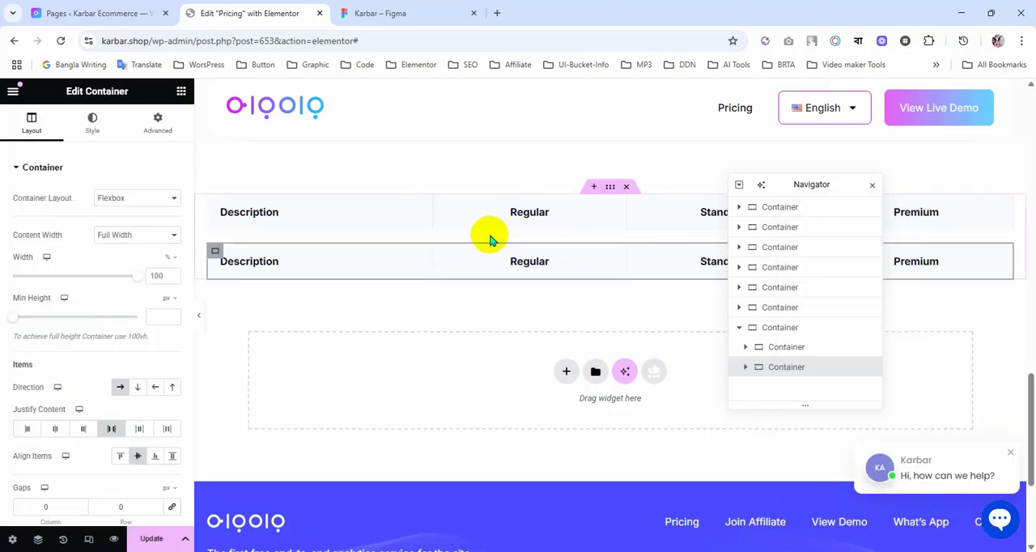
left_click(405, 14)
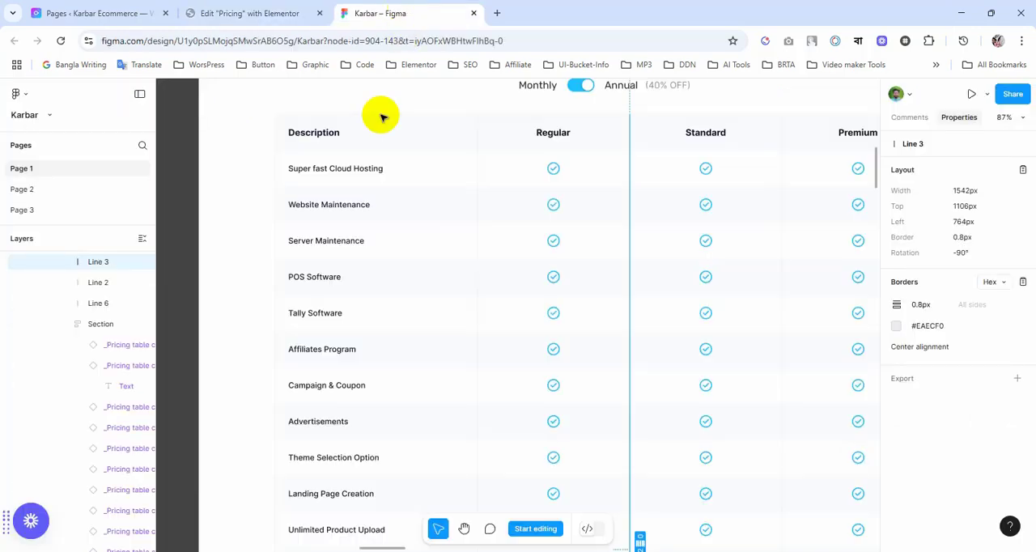
left_click(294, 13)
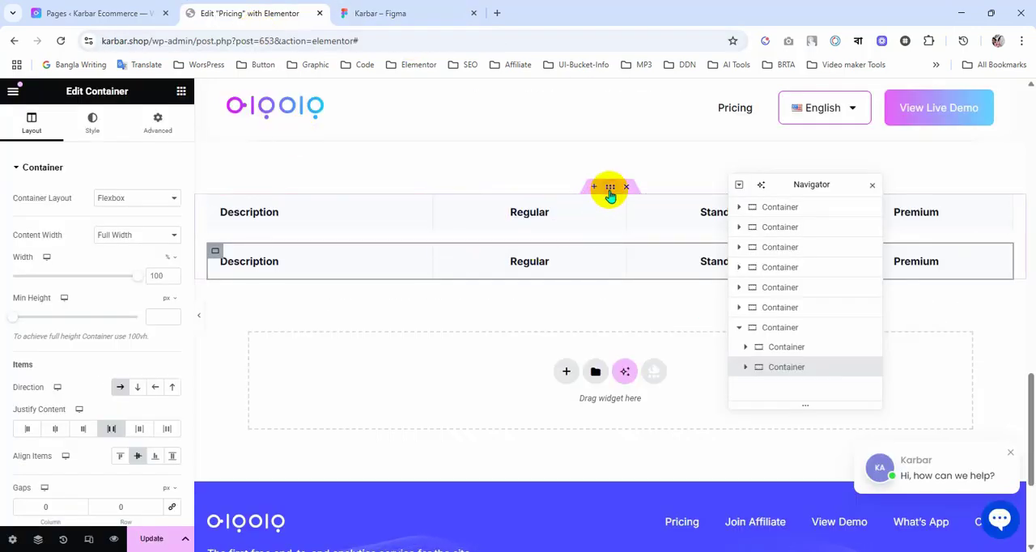
Step: Set the column and row gaps of the parent container holding both table rows to 0 px
left_click(610, 190)
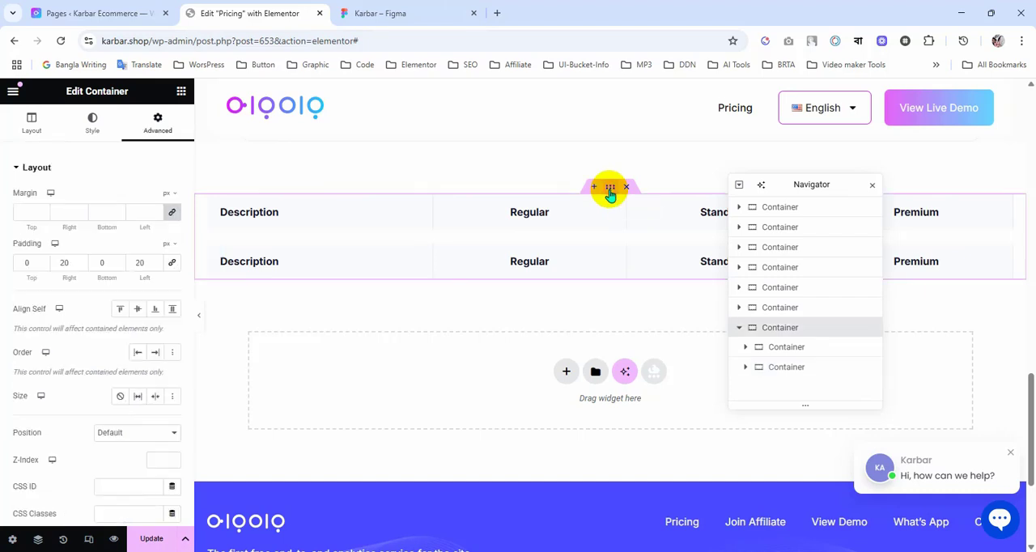
left_click(24, 122)
scroll(50, 302, "down", 3)
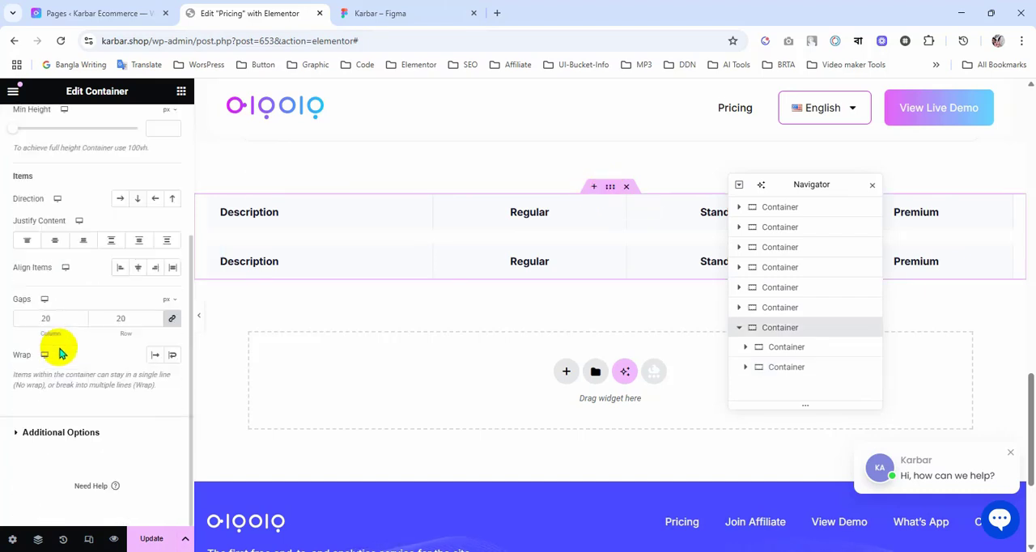
left_click(170, 321)
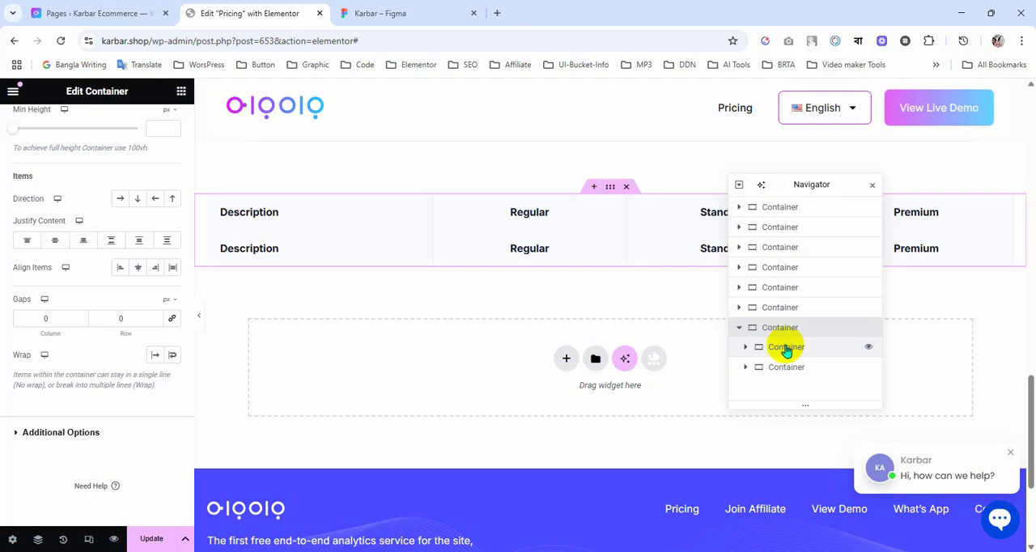
Step: Change the background colour of the second table row's container to white, #FFFFFF
left_click(785, 370)
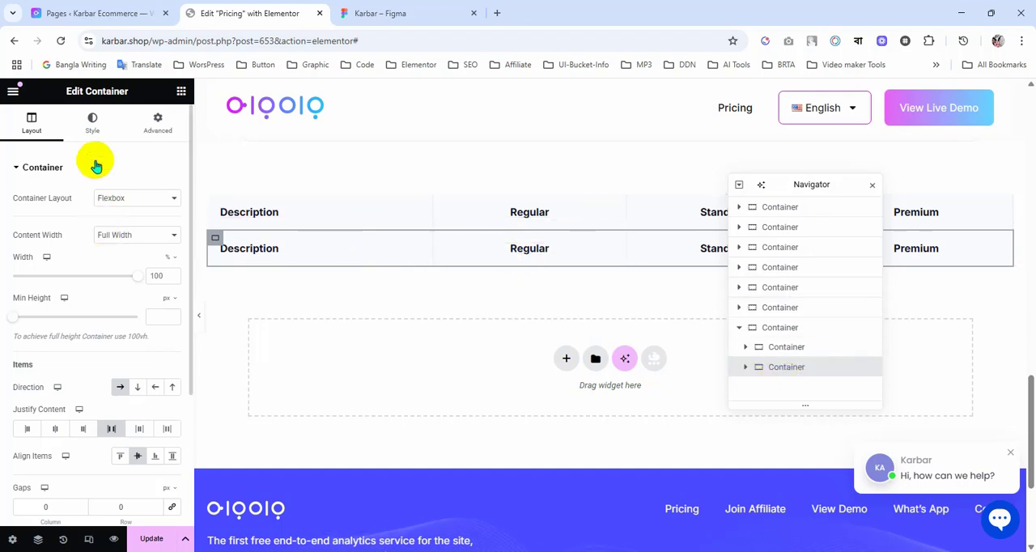
left_click(93, 130)
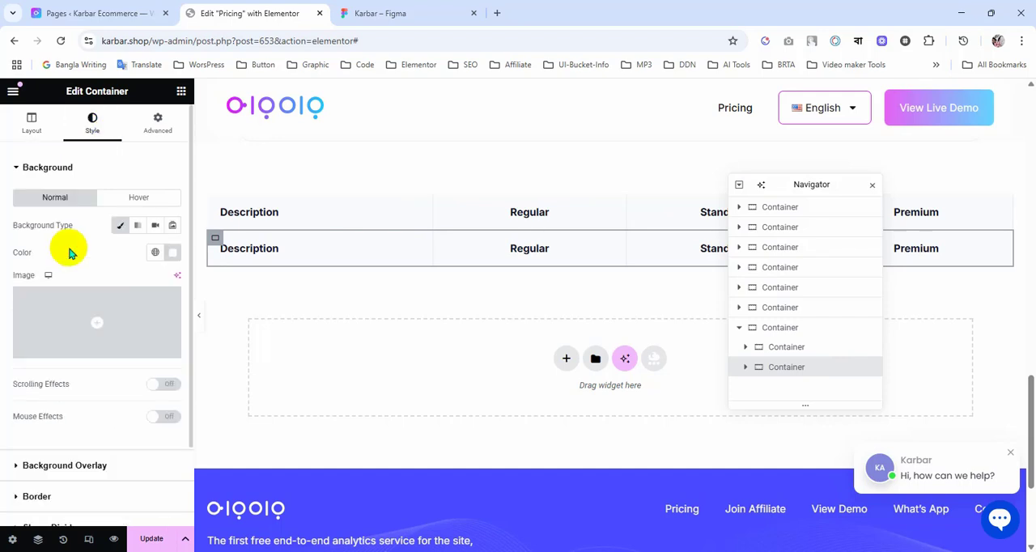
left_click(172, 255)
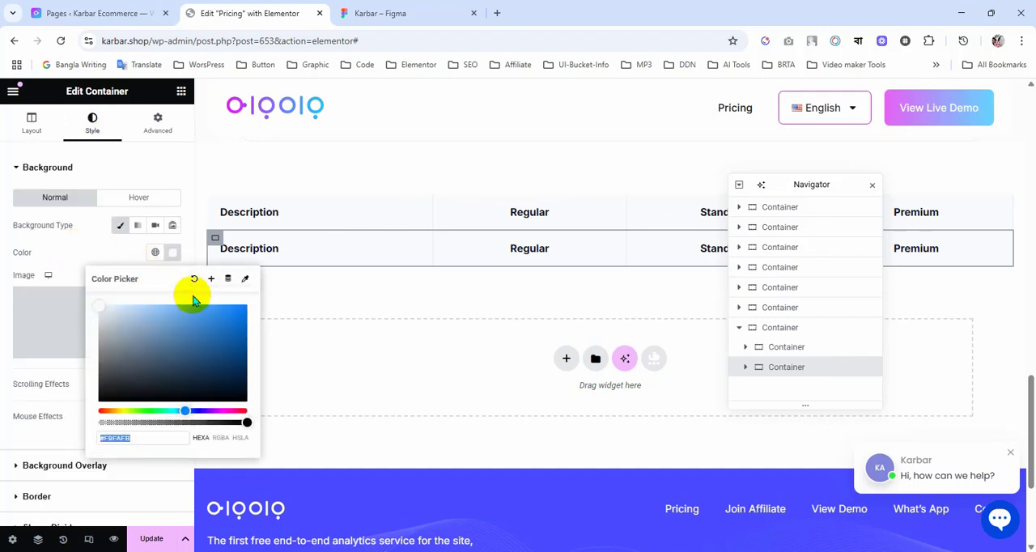
left_click_drag(96, 311, 69, 282)
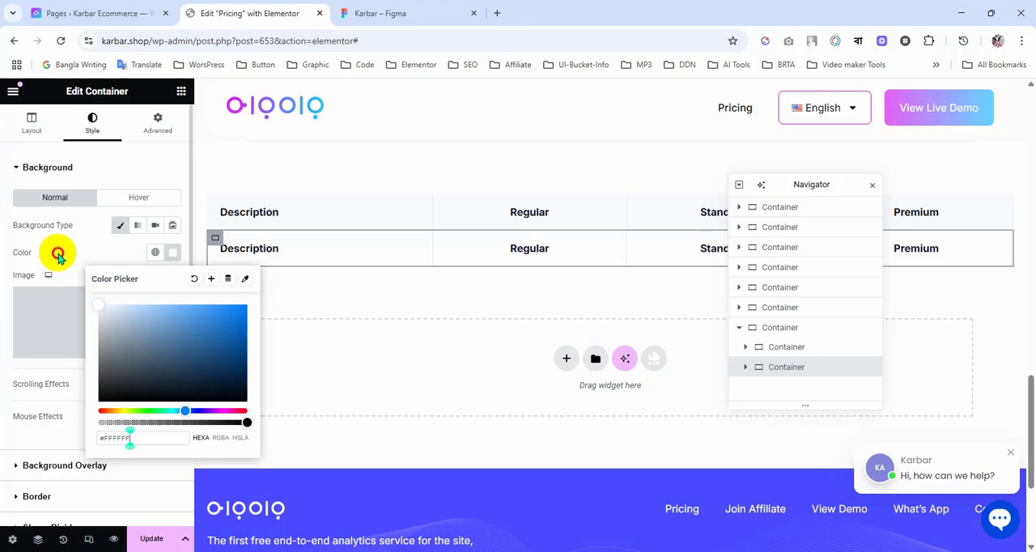
left_click(81, 254)
scroll(270, 344, "down", 1)
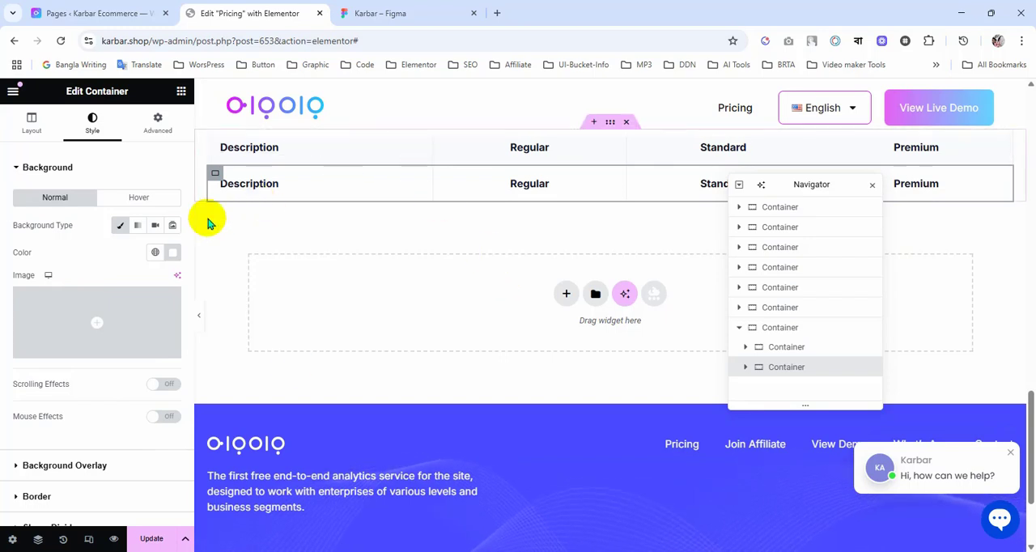
Step: Copy the first feature label from the Figma table and set the second row's Description heading to "Super fast Cloud Hosting" in Elementor
left_click(382, 13)
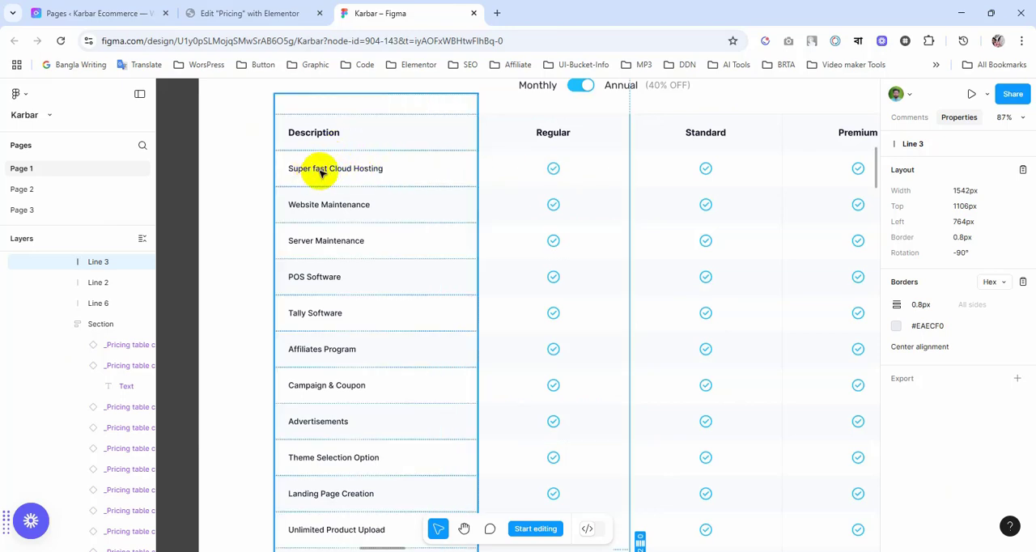
left_click(321, 172)
double_click(320, 171)
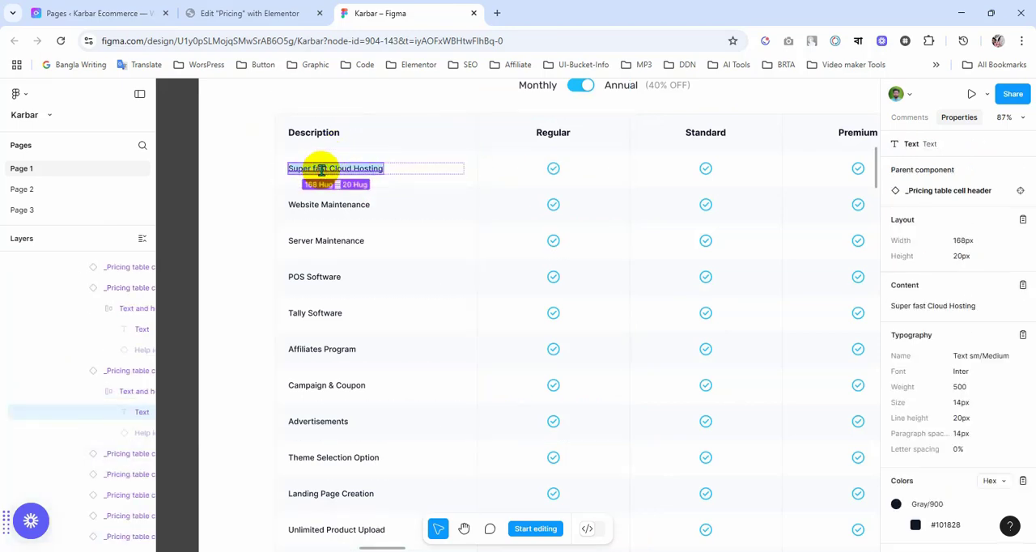
left_click(262, 14)
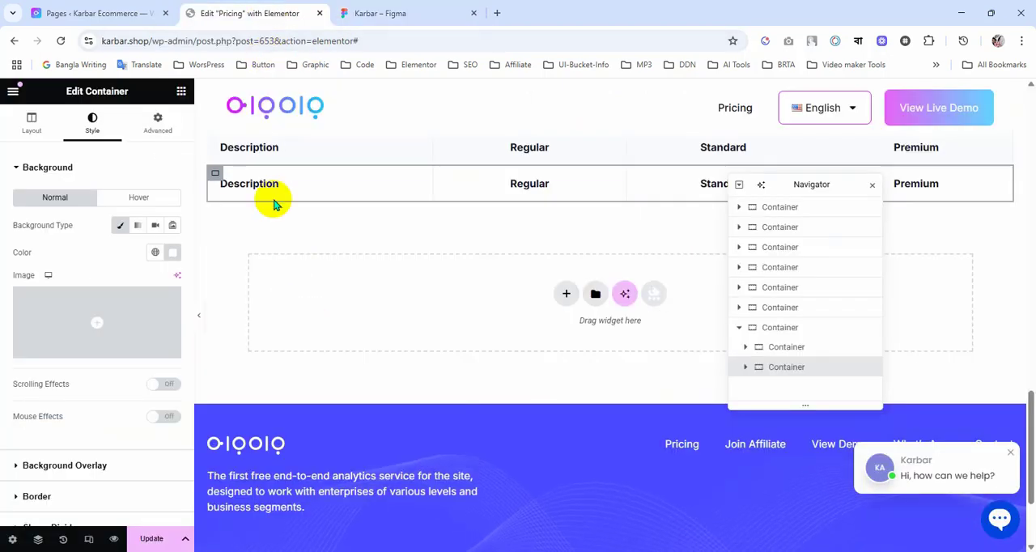
left_click(353, 186)
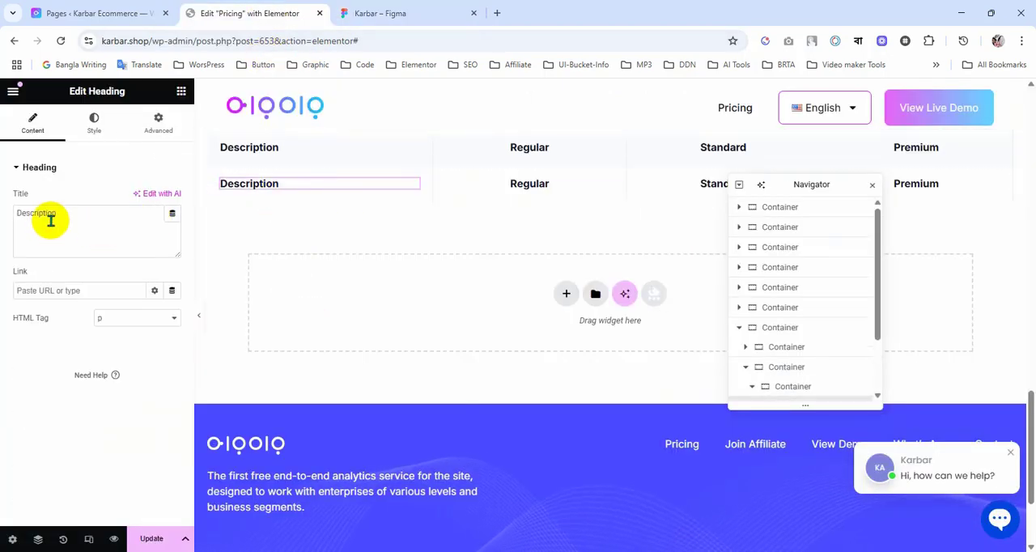
type("Super fast Cloud Hosting")
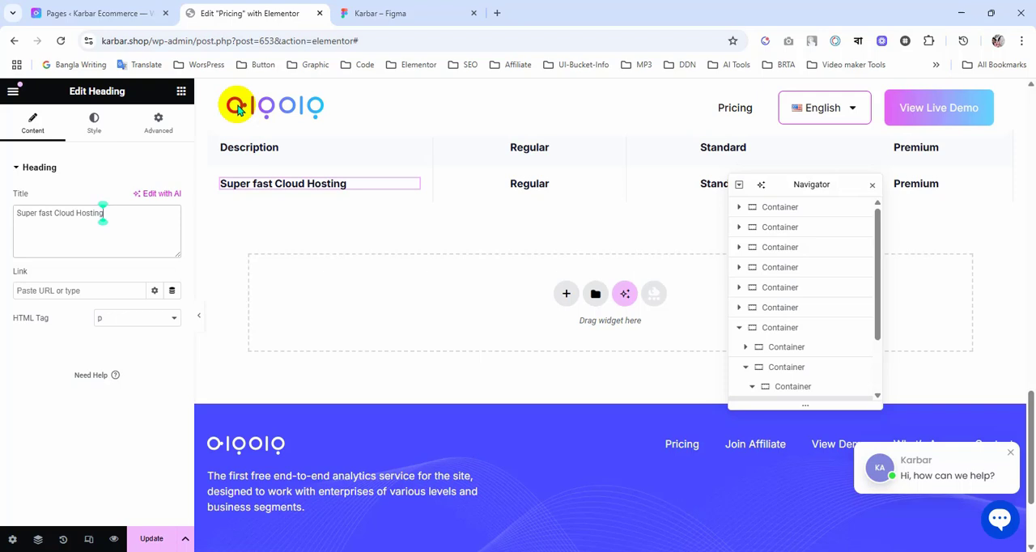
Step: Copy the feature label's colour #101828 in Figma and set the Super fast Cloud Hosting heading to size 14 px, weight 500 (Medium)
left_click(372, 13)
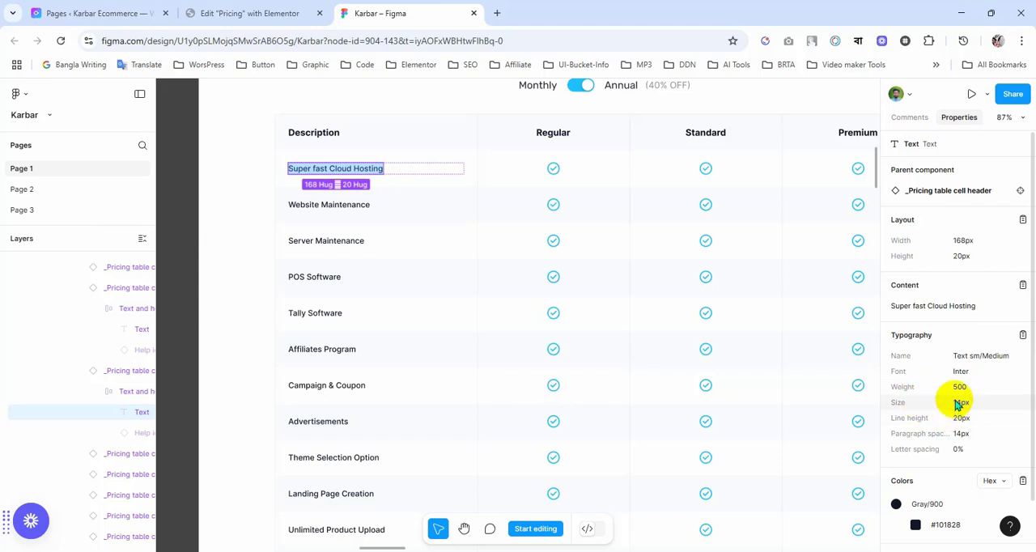
scroll(959, 413, "down", 1)
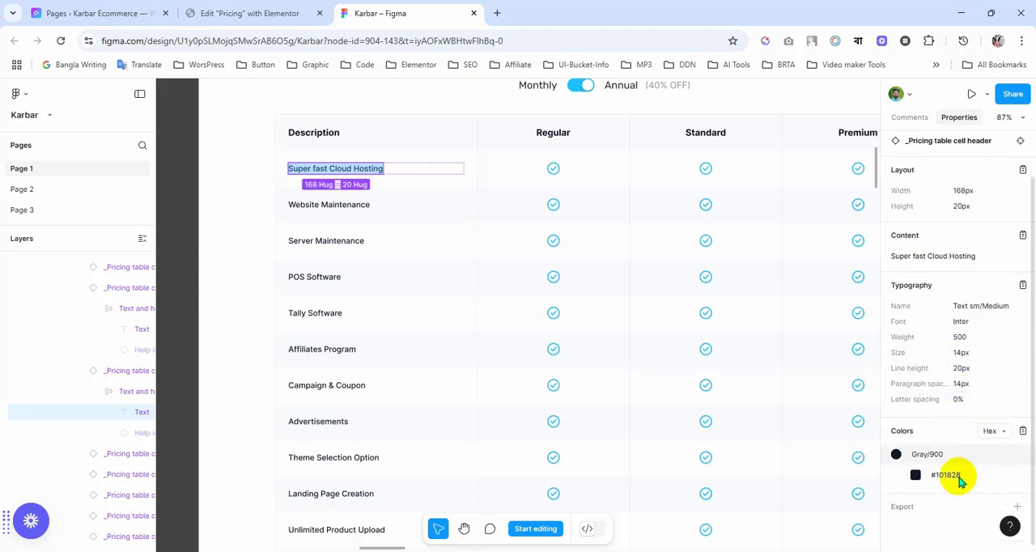
left_click(945, 483)
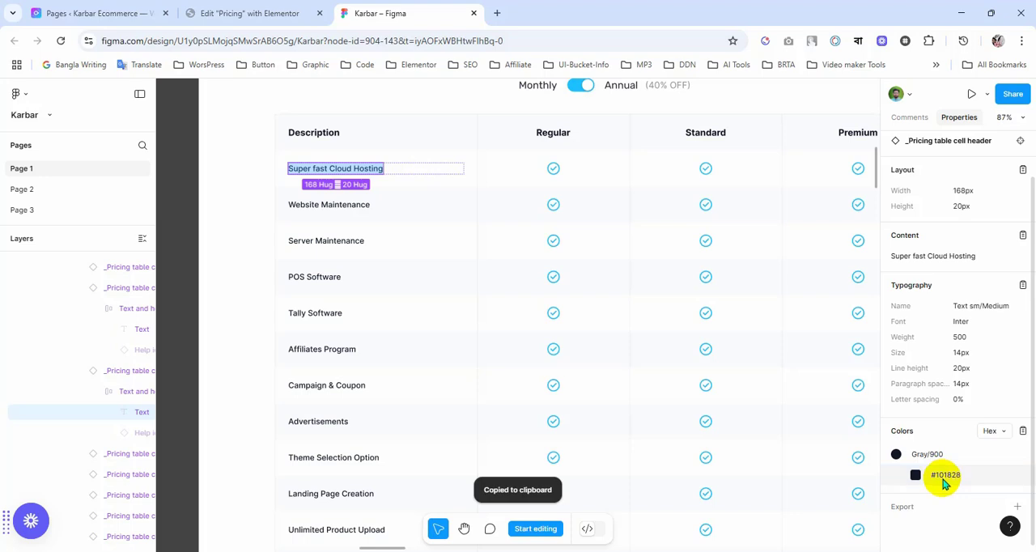
left_click(260, 13)
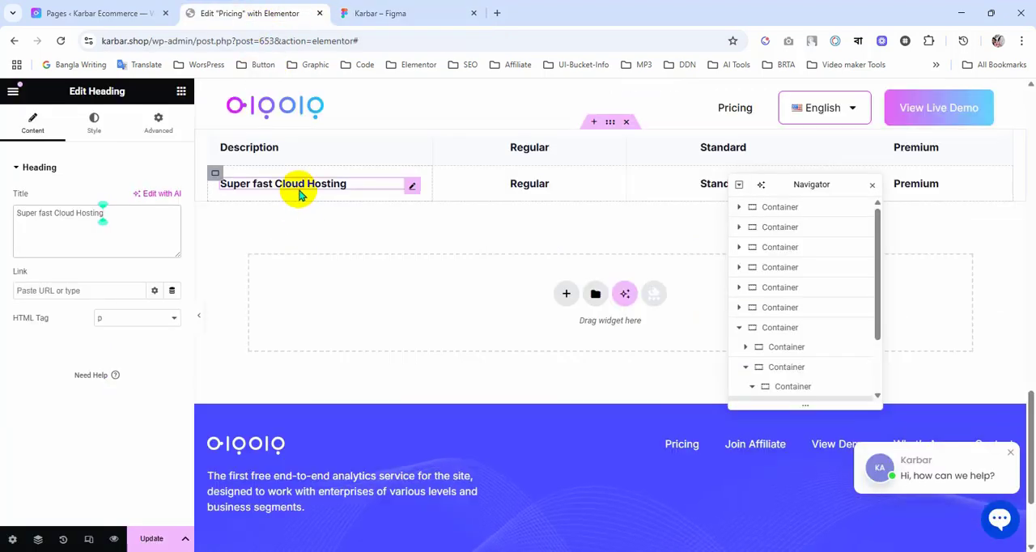
left_click(94, 123)
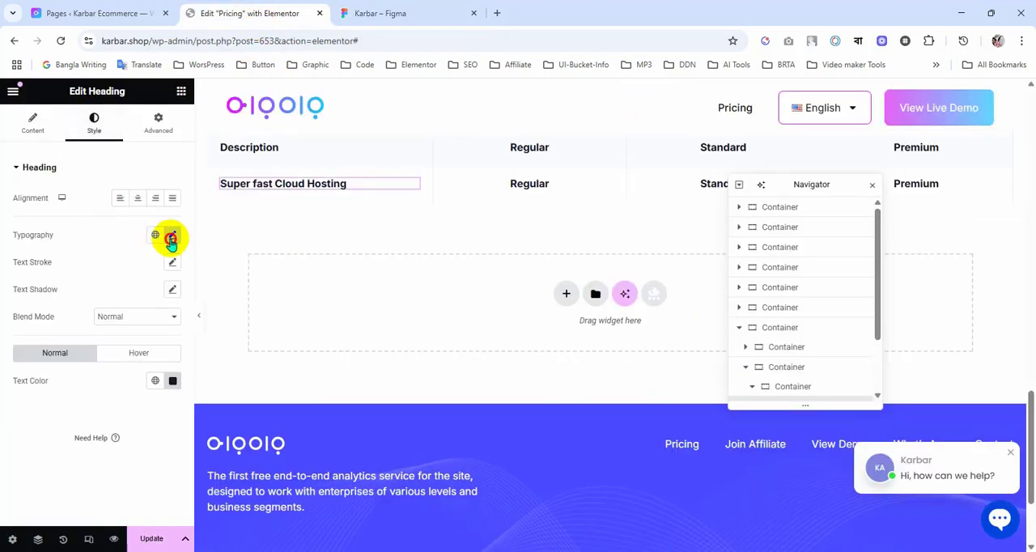
left_click(171, 237)
type("14")
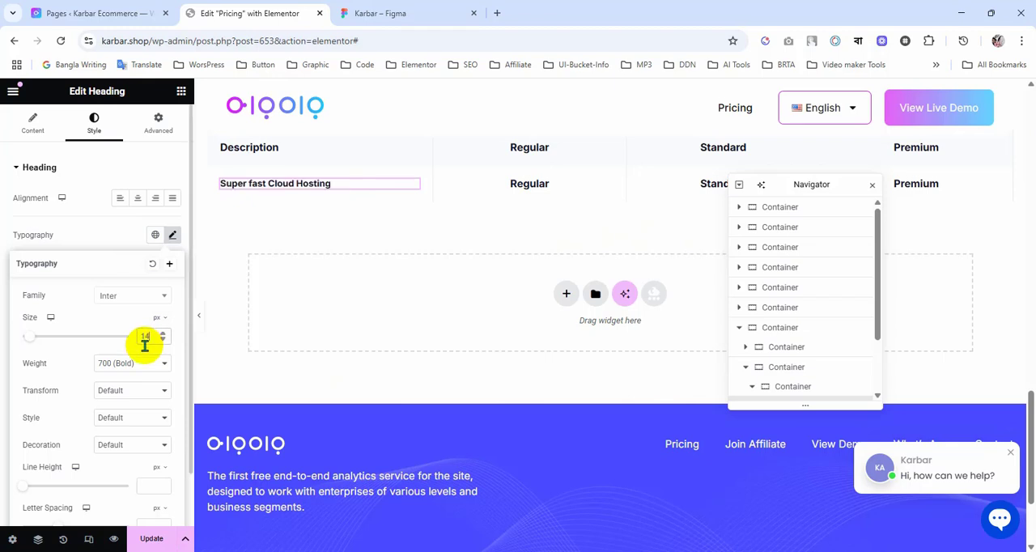
left_click(142, 368)
left_click(122, 237)
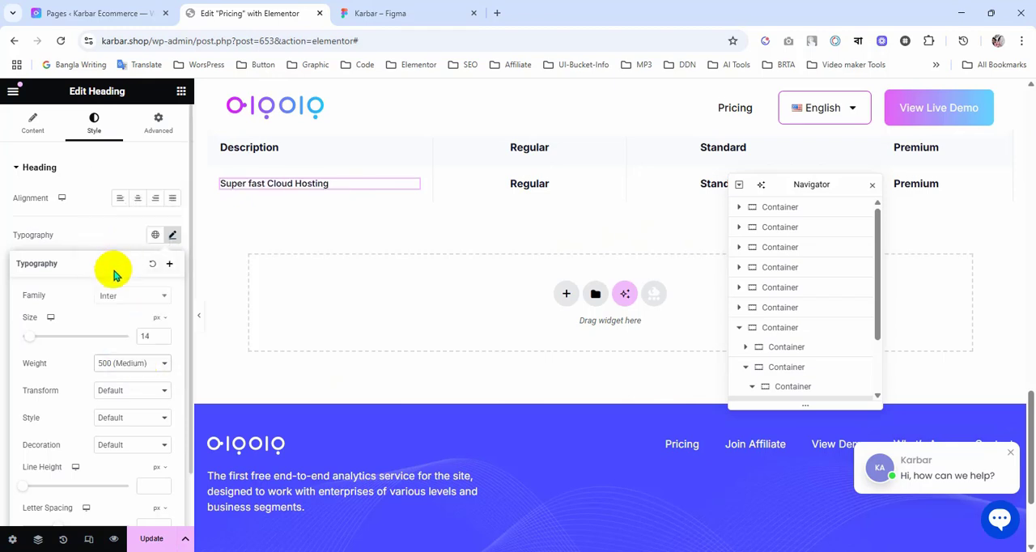
left_click(89, 231)
Step: Apply the copied colour #101828 to the Super fast Cloud Hosting heading's text
left_click(173, 382)
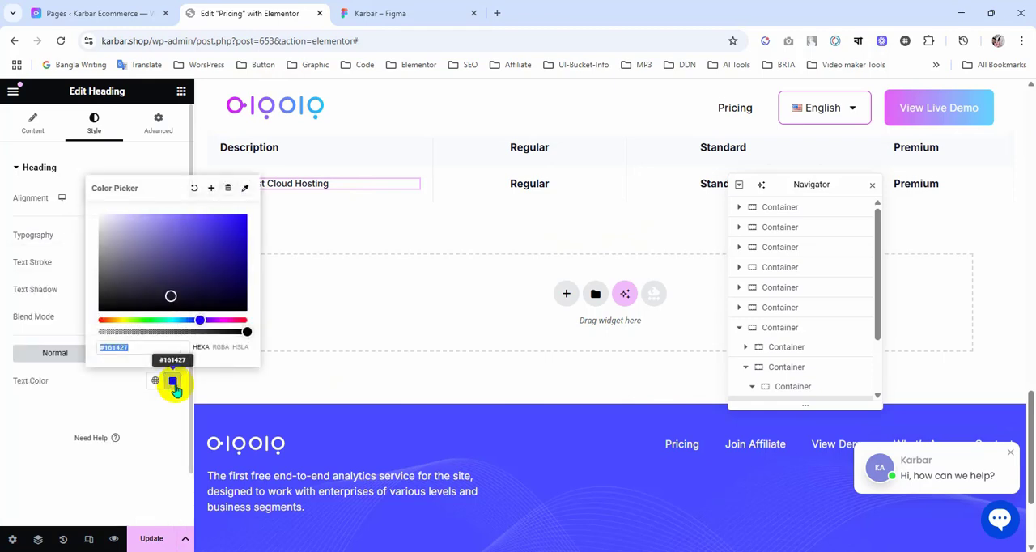
key("ctrl+v")
left_click(96, 411)
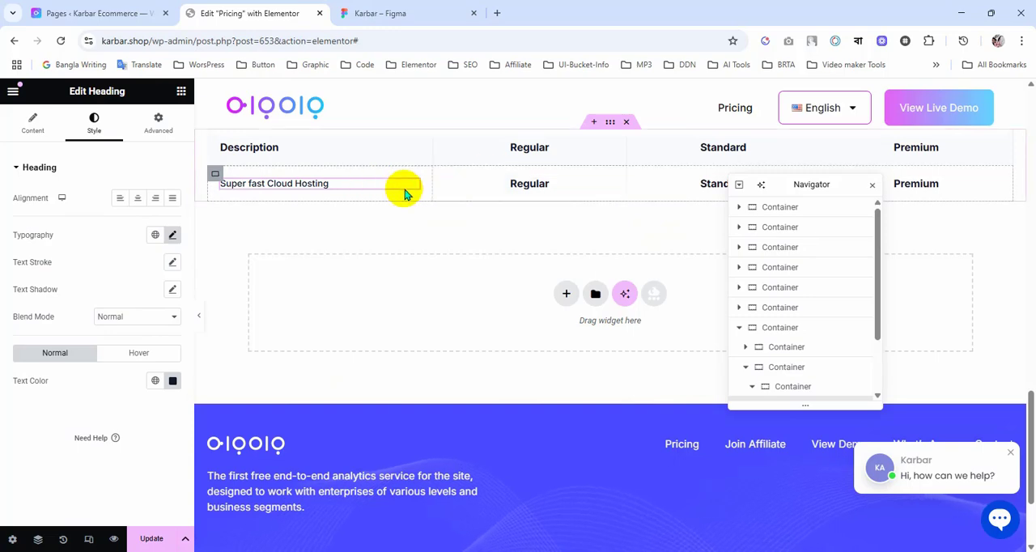
Step: Following the check icon in the Figma table, add an Icon widget to the second row's Regular cell and delete that cell's heading
left_click(395, 13)
scroll(594, 300, "down", 1)
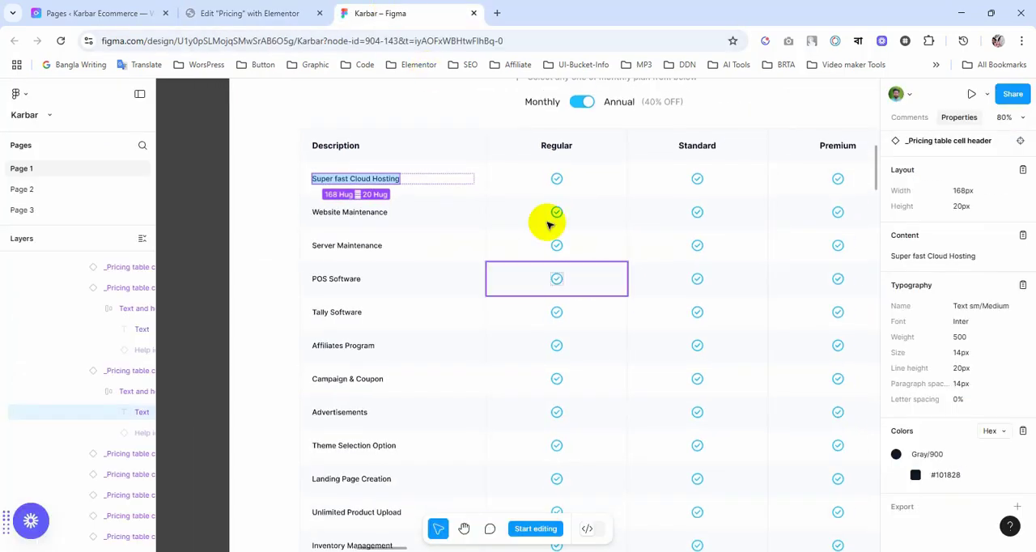
left_click(559, 185)
left_click(559, 186)
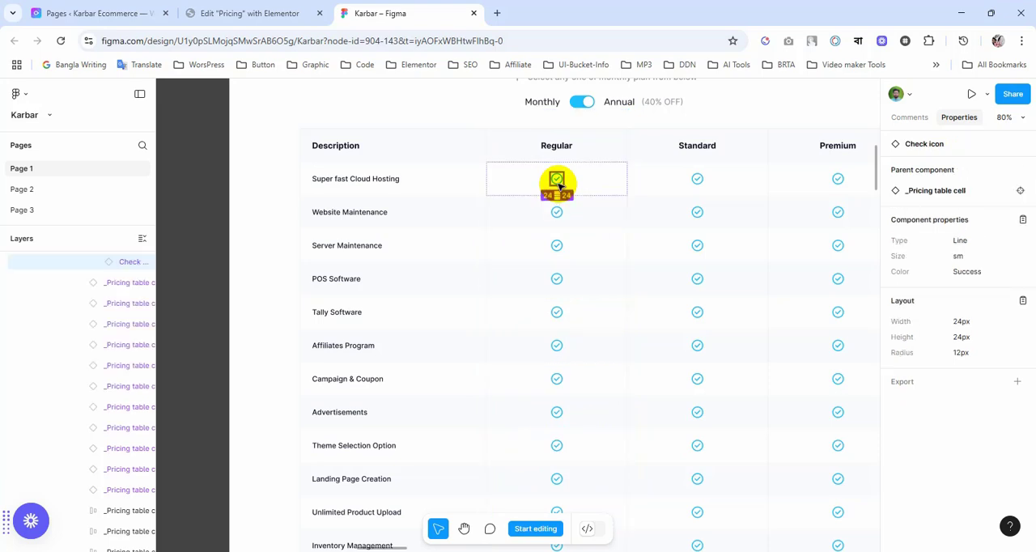
left_click(251, 13)
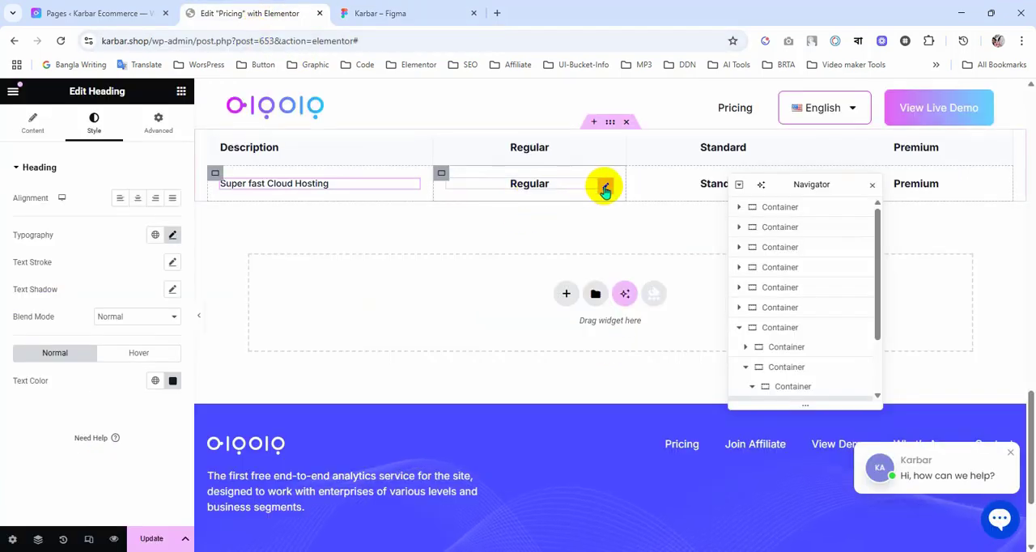
left_click(181, 91)
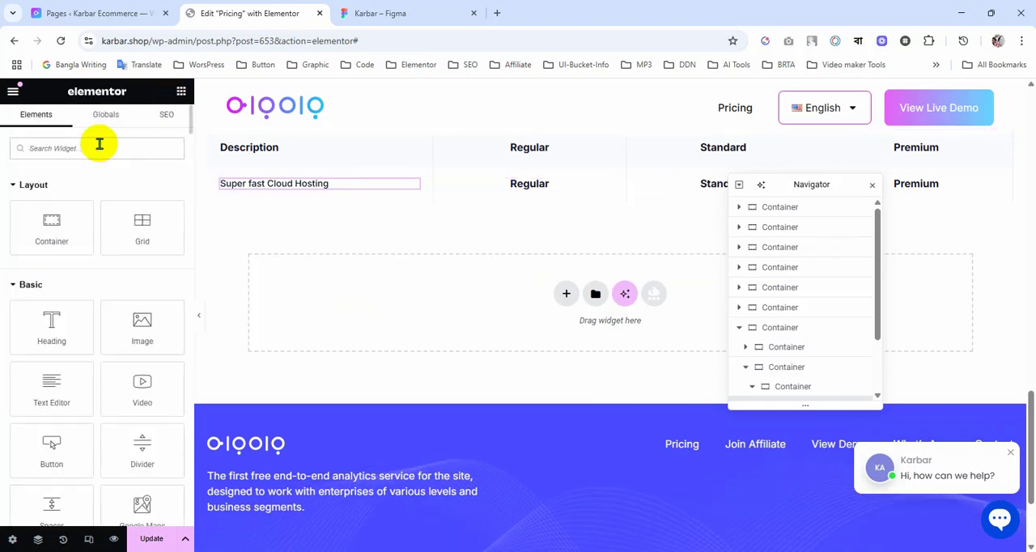
type("icon")
left_click_drag(91, 190, 571, 174)
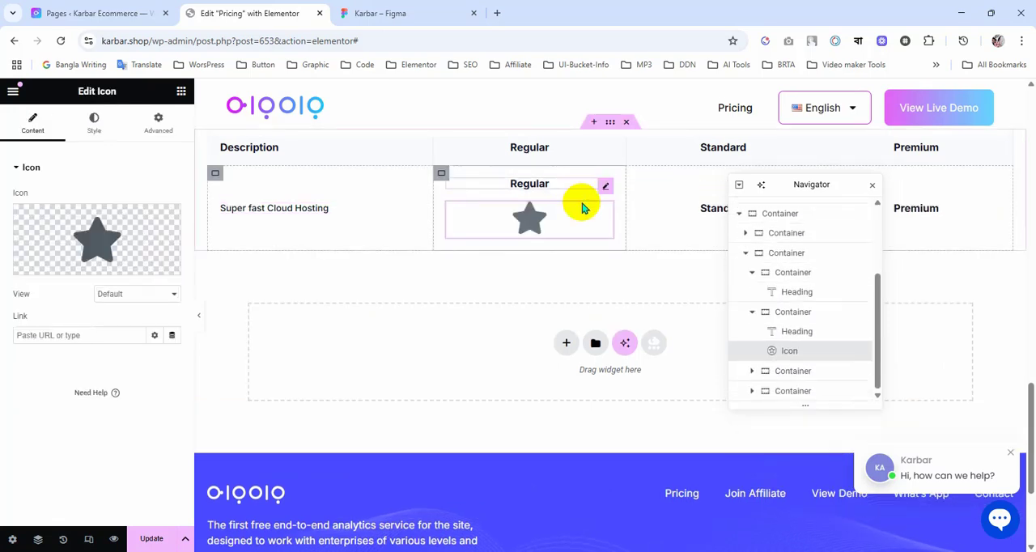
right_click(573, 190)
left_click(614, 476)
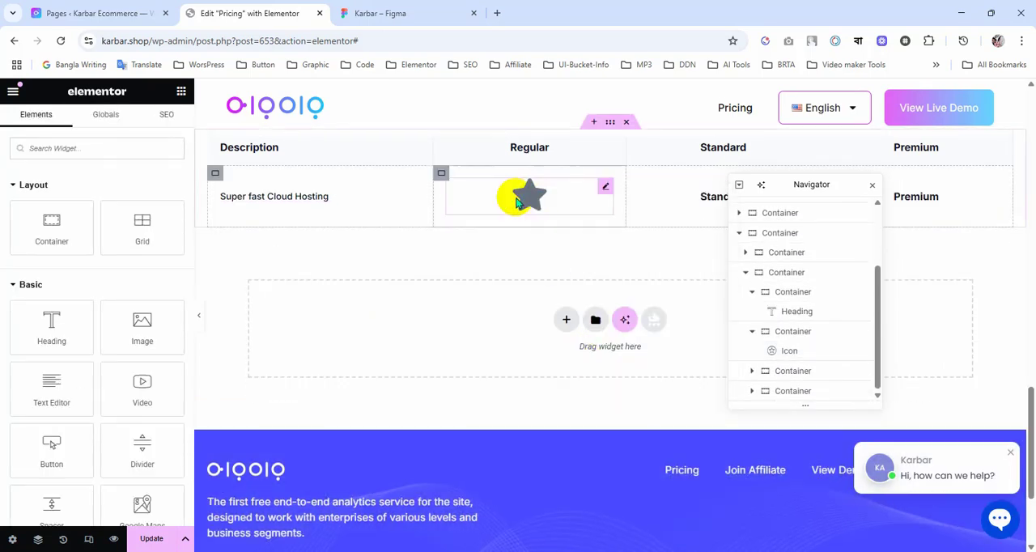
Step: Replace the star in the Regular cell with the outlined circle check icon, searching the icon library for "check" and comparing with the Figma design
left_click(527, 195)
left_click(87, 251)
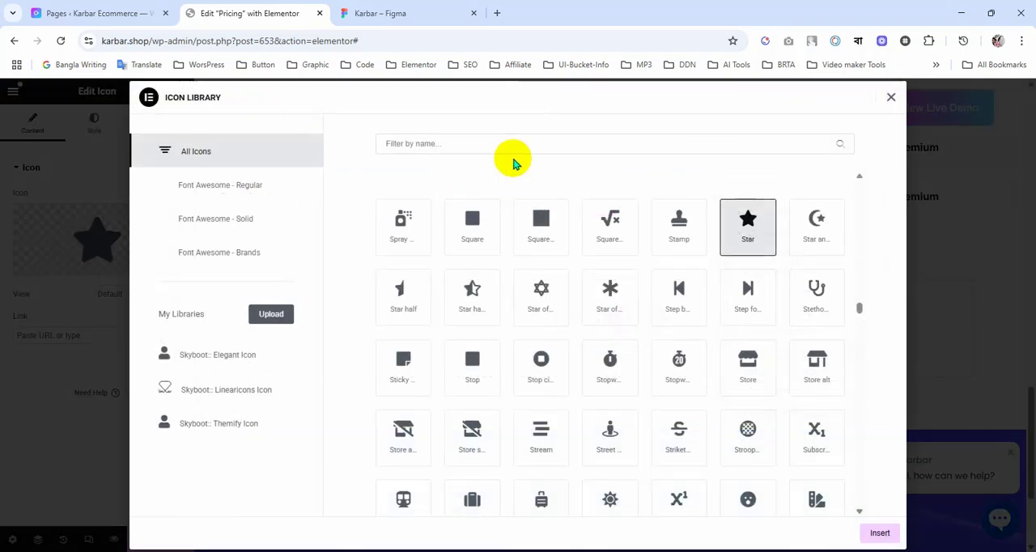
left_click(431, 145)
type("check")
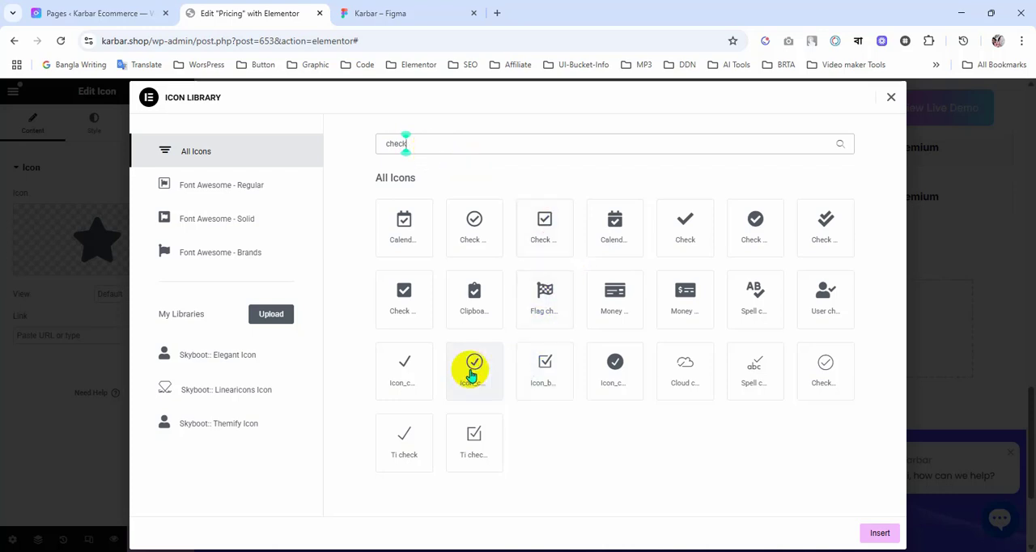
left_click(377, 8)
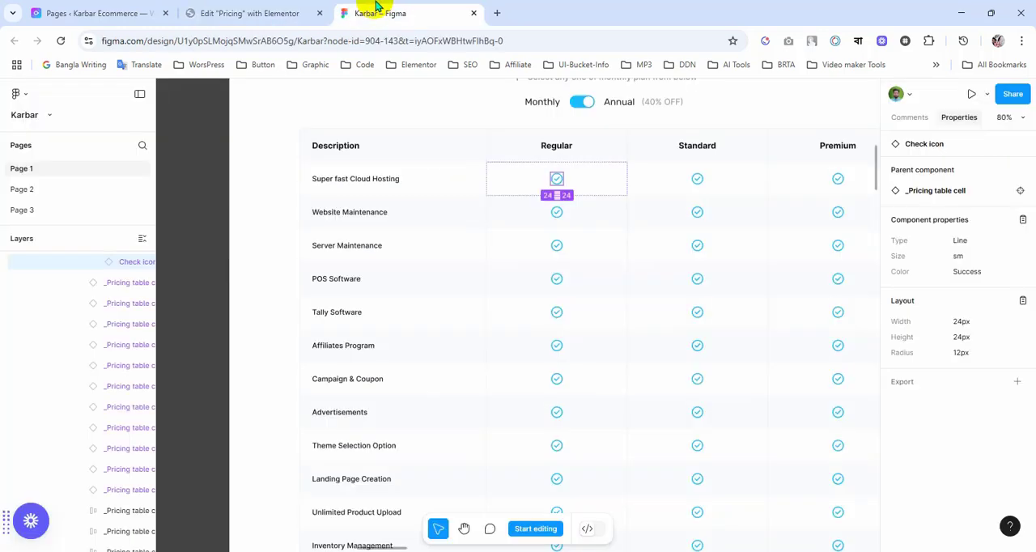
scroll(578, 232, "up", 5)
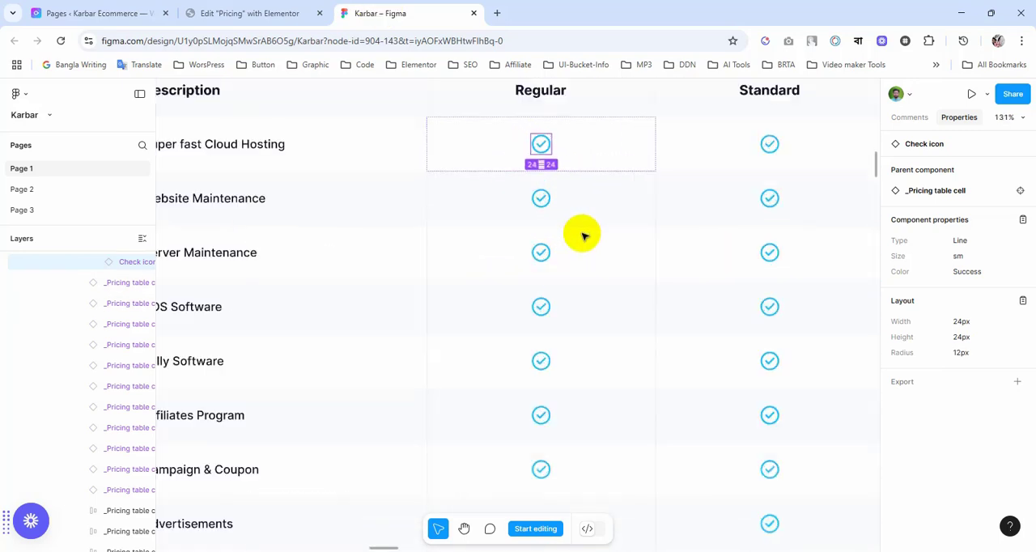
left_click(270, 14)
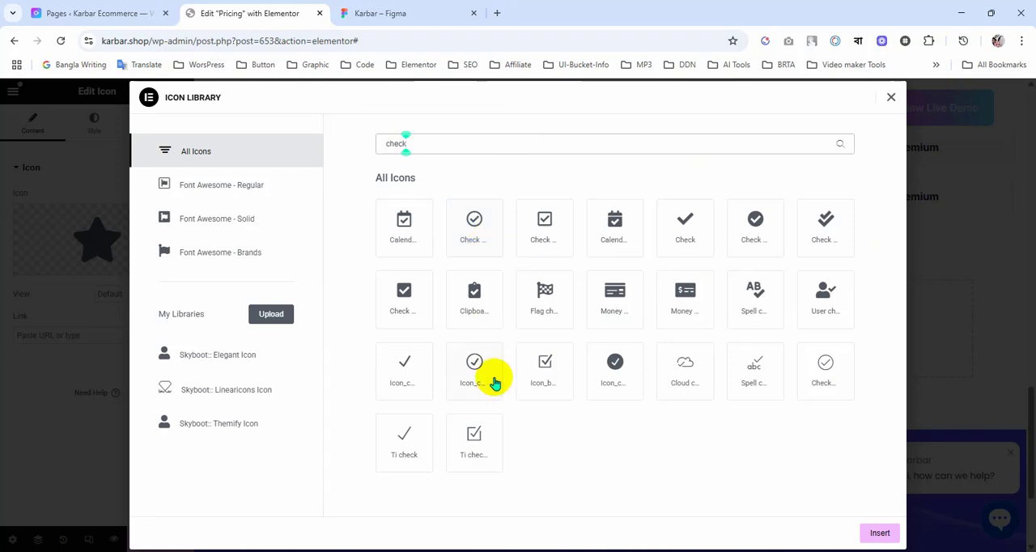
left_click(476, 243)
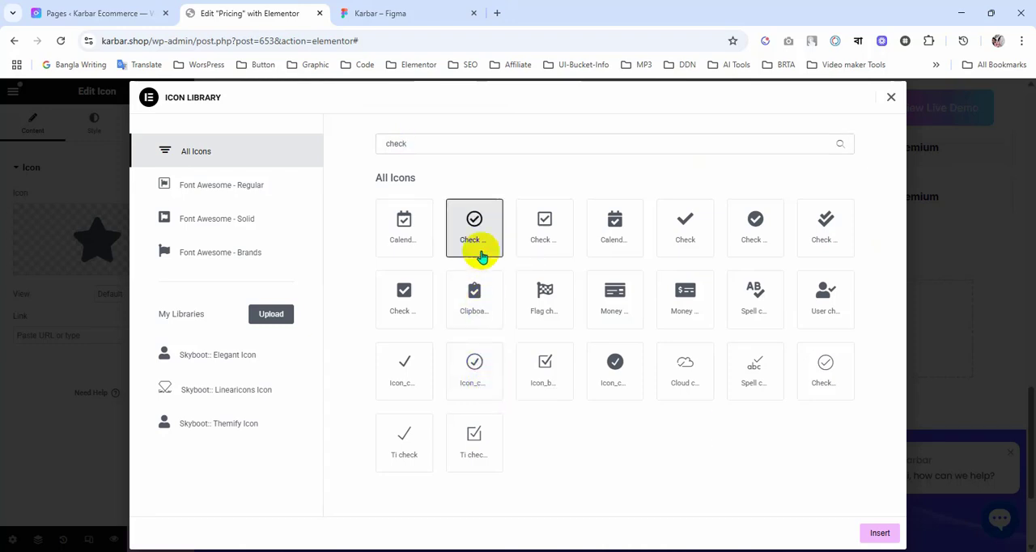
left_click(881, 536)
Step: Look up the check icon's dimensions in Figma and set the Regular cell's icon size to 24 px in Elementor
left_click(396, 13)
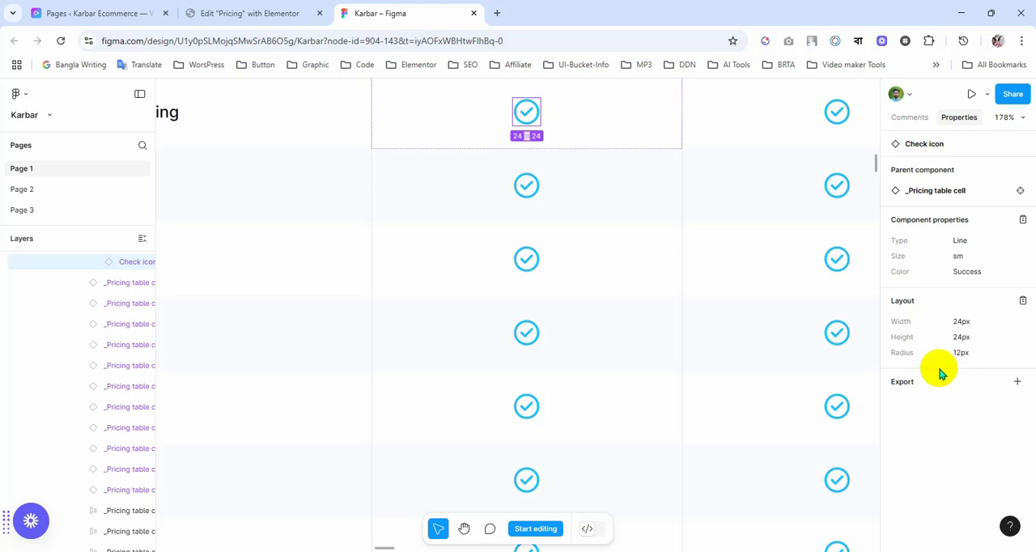
double_click(532, 119)
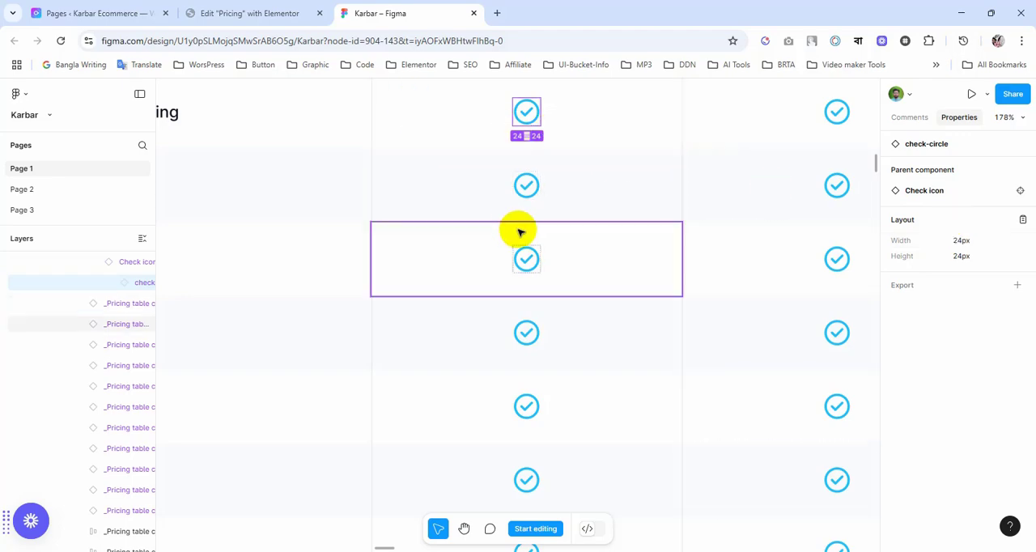
scroll(521, 229, "down", 2)
scroll(521, 232, "down", 2)
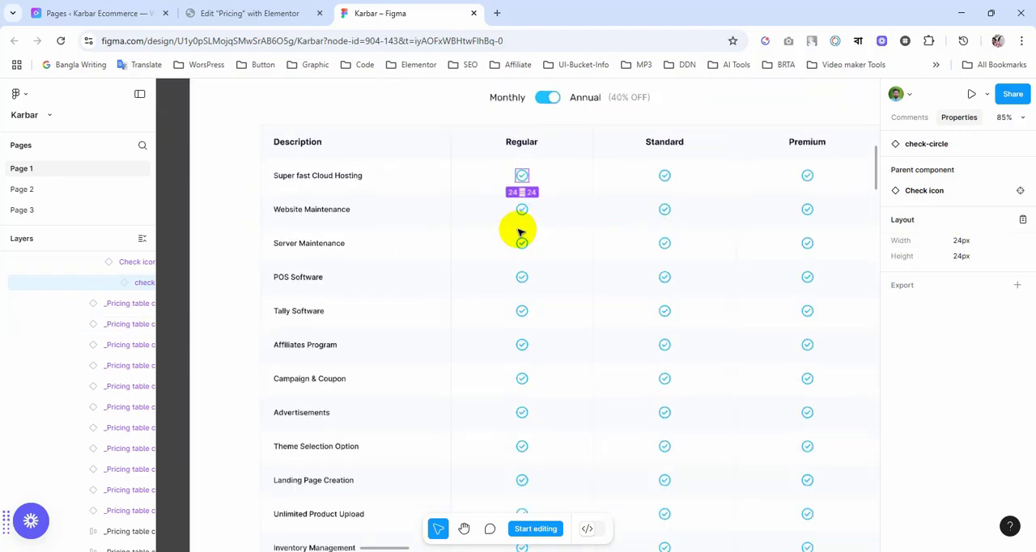
left_click(262, 13)
left_click(88, 138)
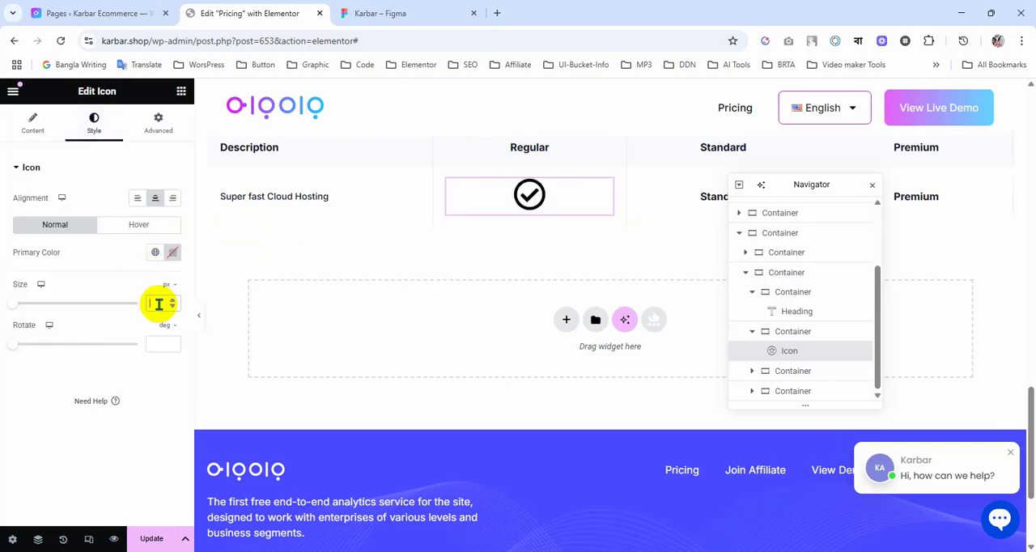
type("44")
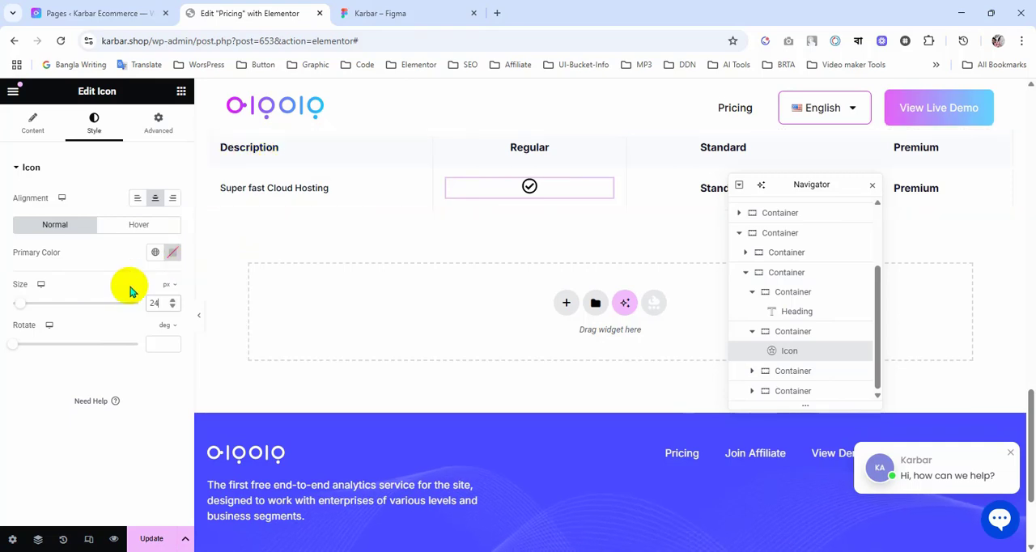
Step: Apply the global colour 1EC0FF to the Regular cell's check icon, compare it with the Figma design, and update the page
left_click(155, 253)
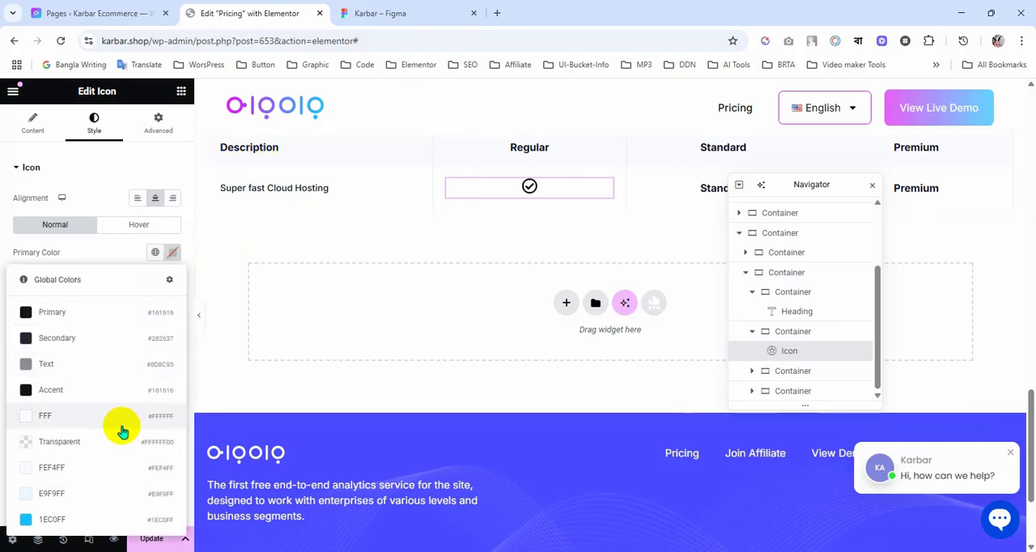
left_click(64, 526)
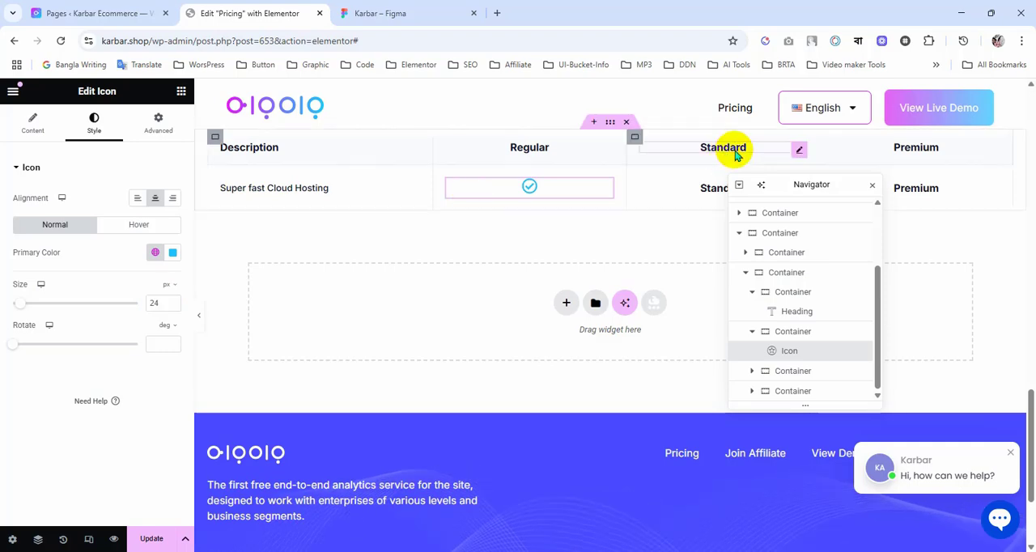
left_click(397, 11)
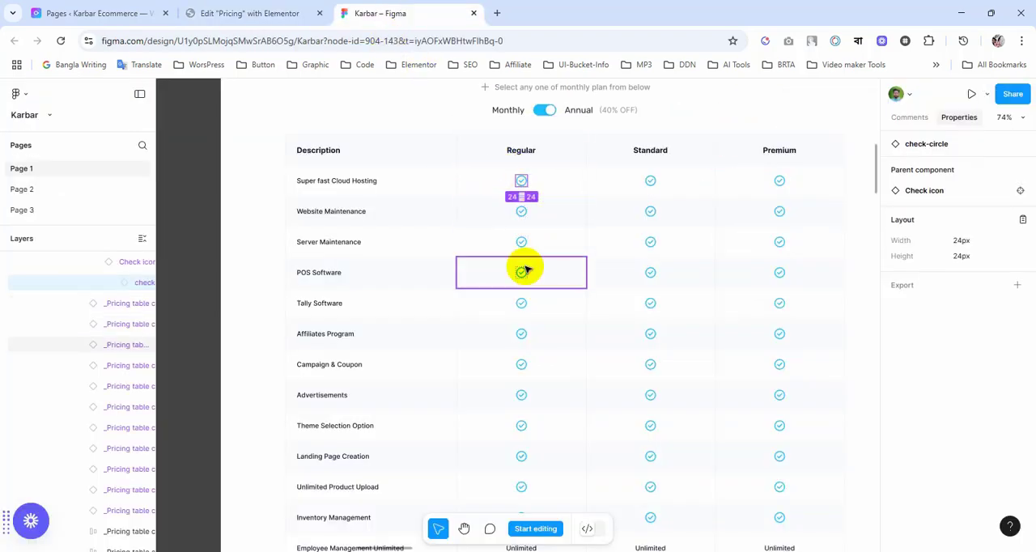
left_click(283, 14)
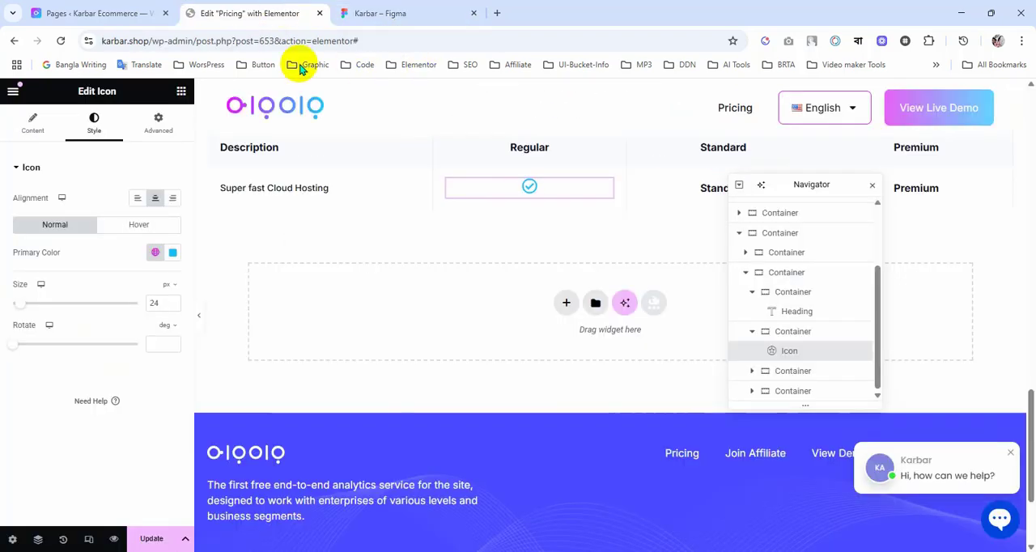
left_click(151, 541)
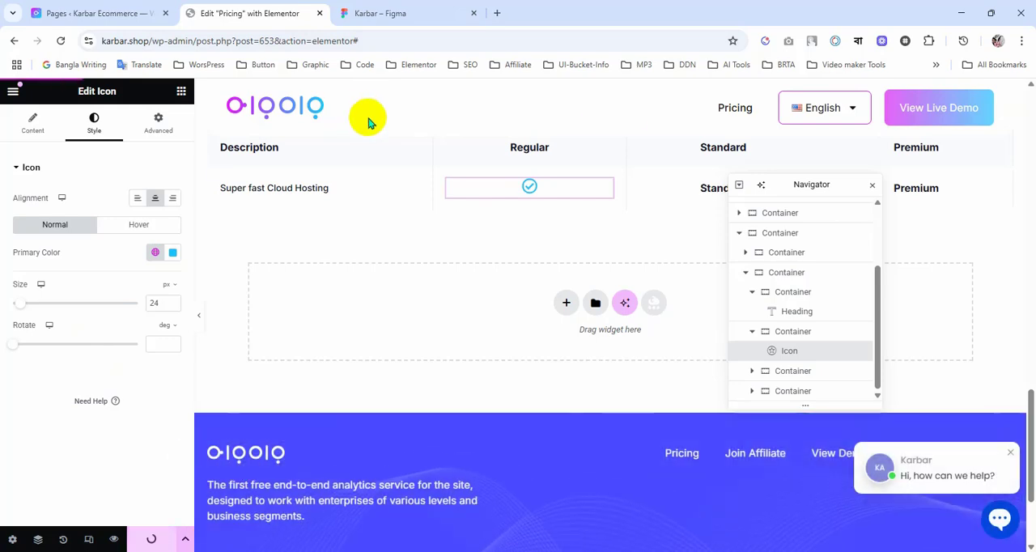
Step: Examine the remaining feature rows of the Figma pricing table, including the text cells, and return to the Elementor page
left_click(426, 10)
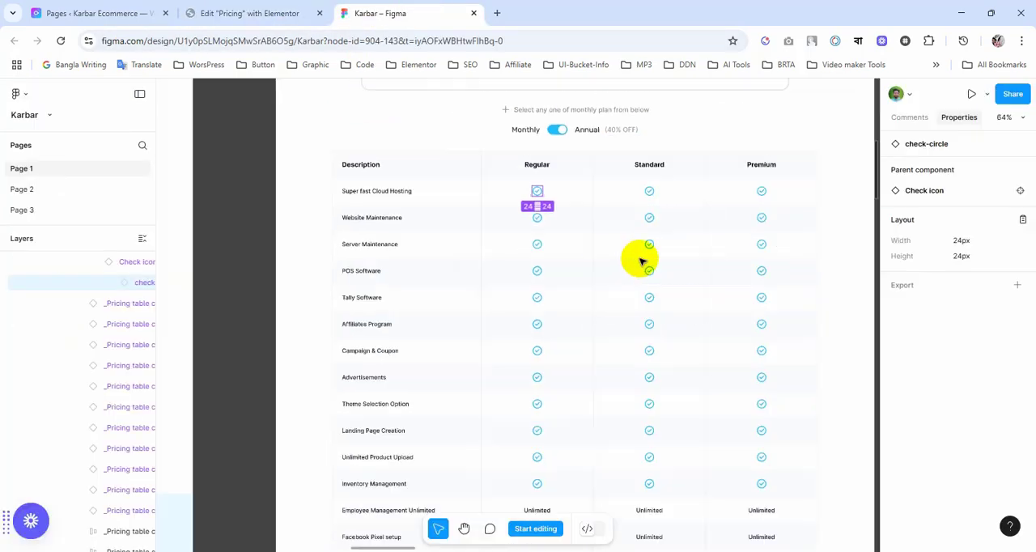
scroll(589, 244, "down", 5)
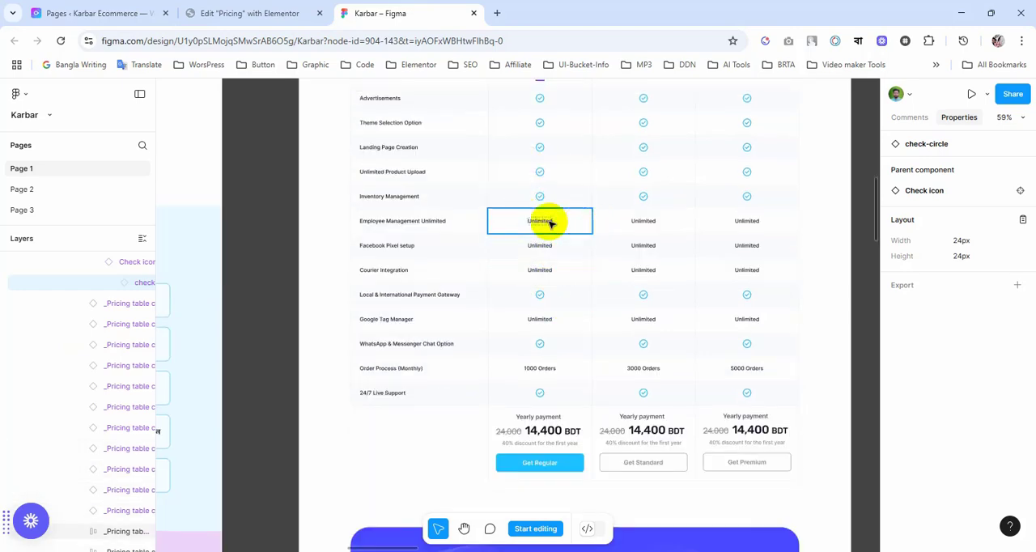
scroll(567, 240, "up", 3)
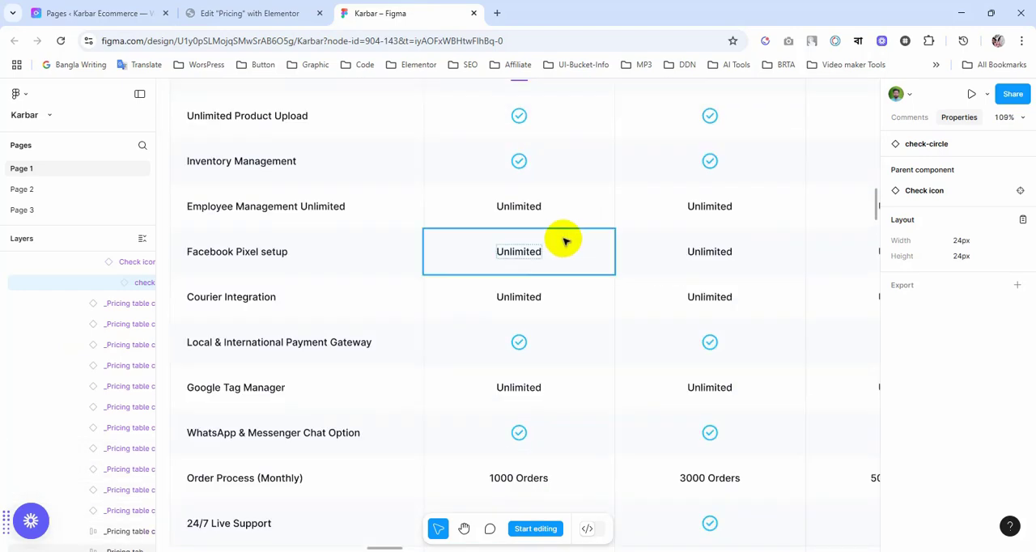
scroll(567, 239, "down", 4)
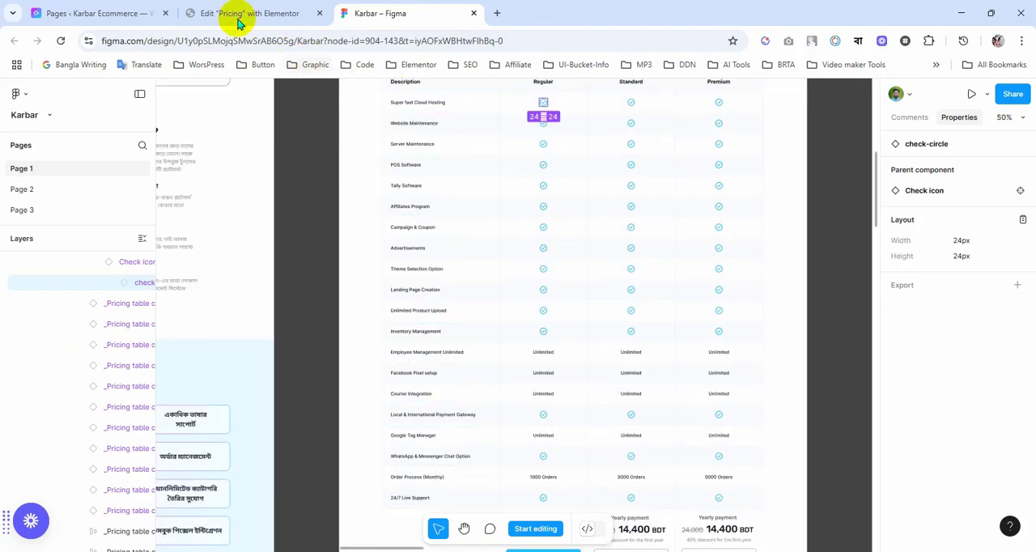
left_click(239, 15)
scroll(530, 332, "down", 1)
scroll(615, 300, "up", 1)
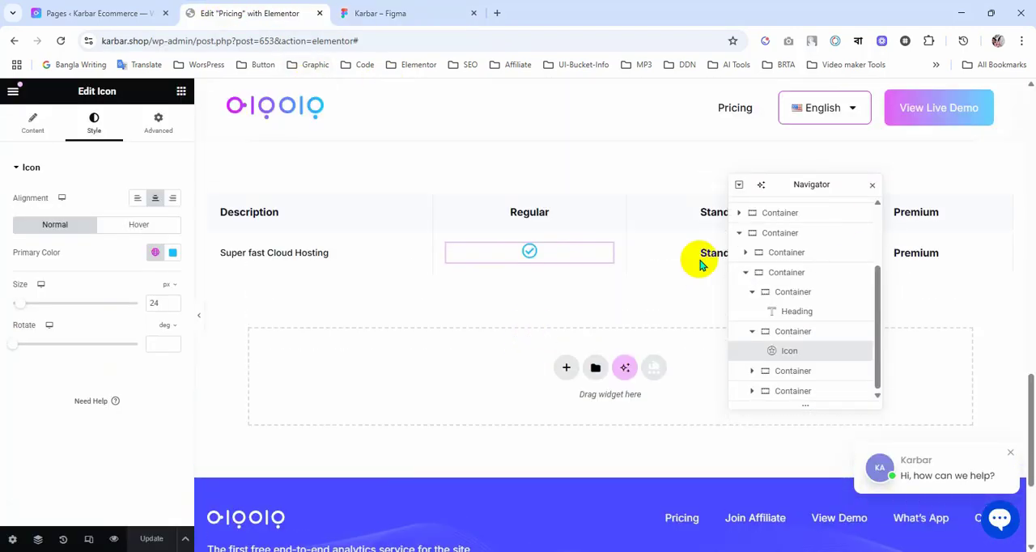
Step: Move the Navigator clear of the table and copy the Regular cell's check icon into the second row's Standard and Premium cells
left_click_drag(802, 184, 754, 347)
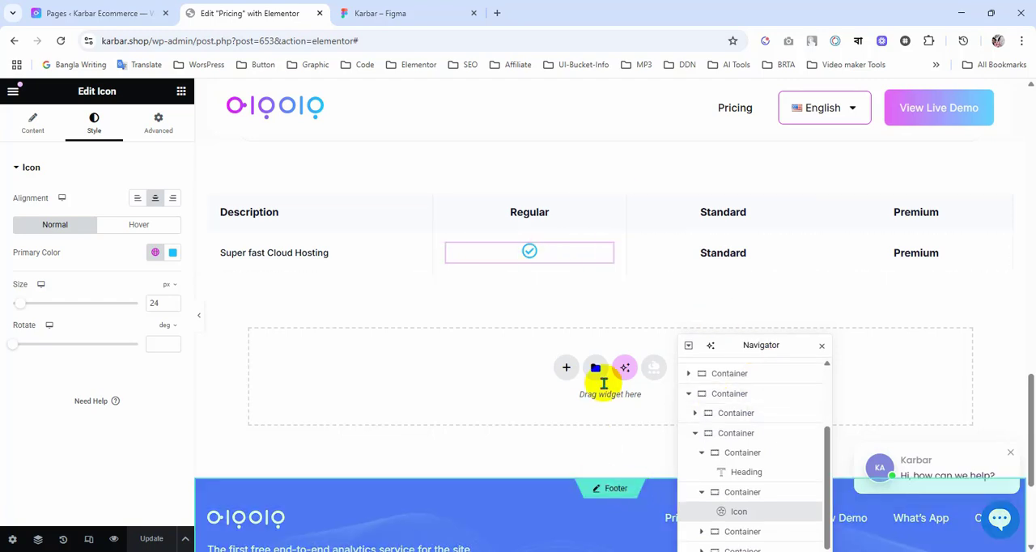
scroll(497, 363, "down", 1)
scroll(535, 340, "up", 1)
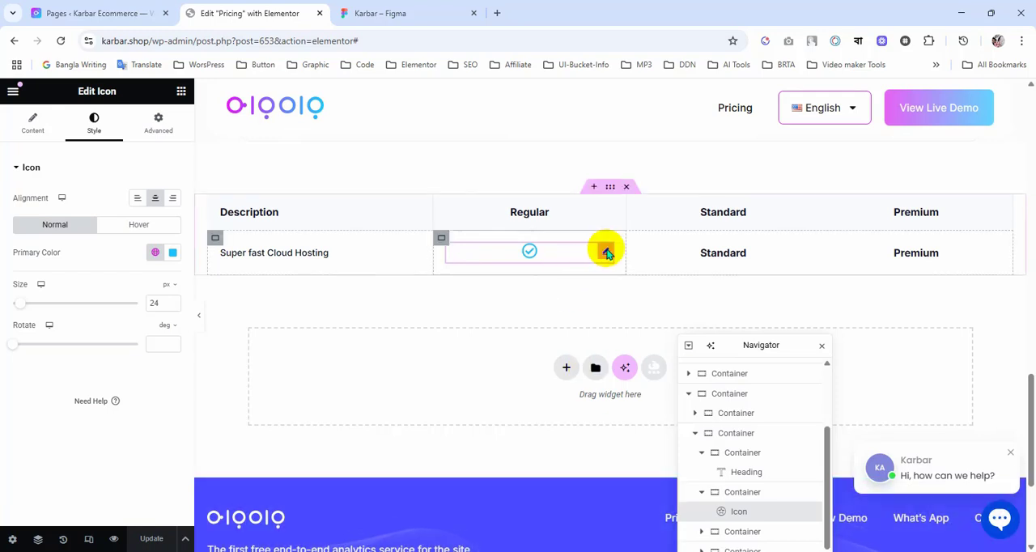
right_click(608, 254)
left_click(629, 314)
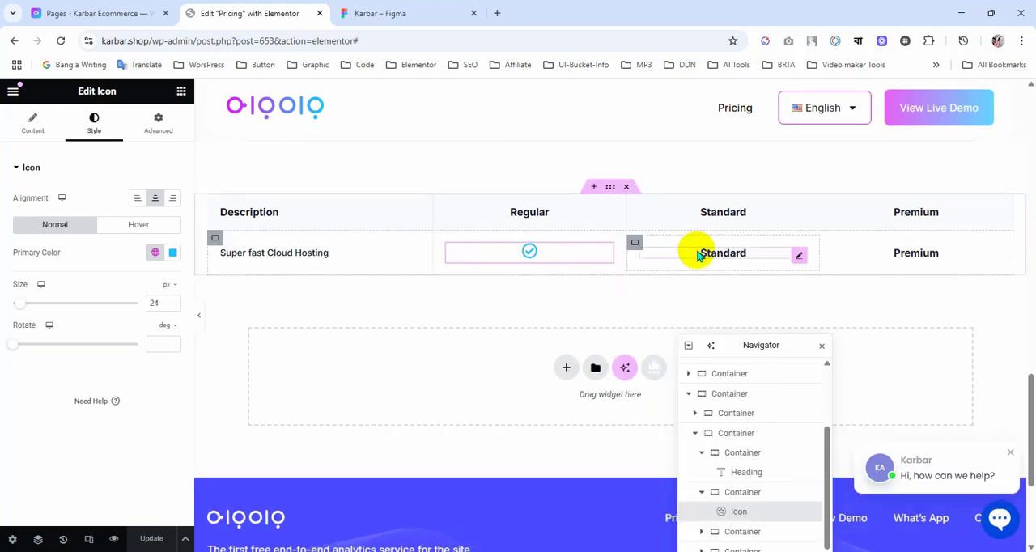
right_click(698, 256)
left_click(721, 336)
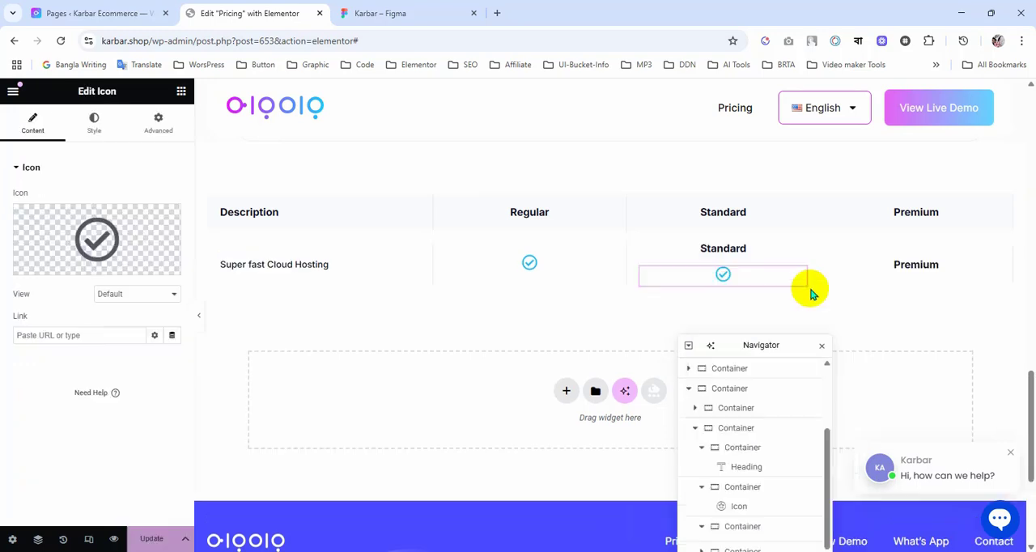
right_click(908, 273)
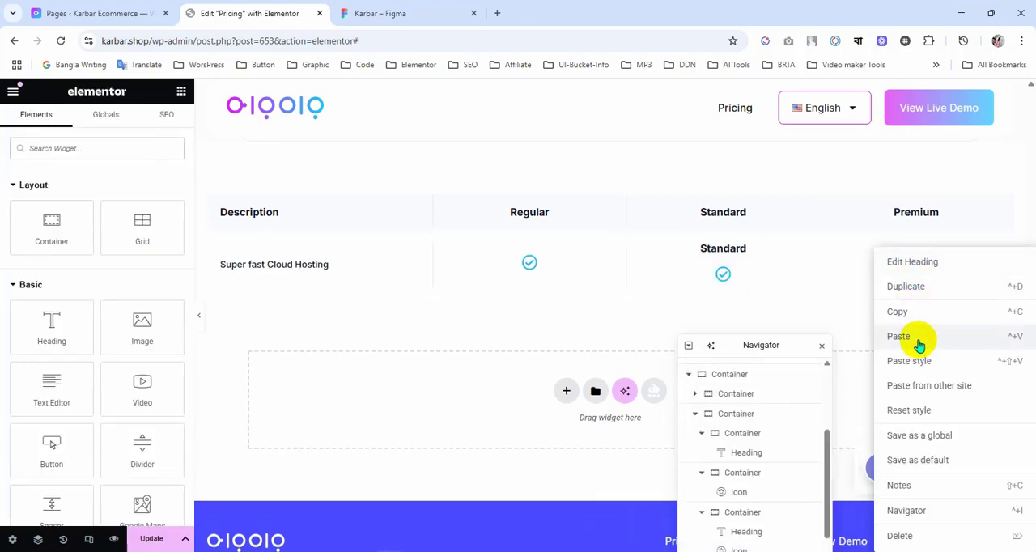
left_click(919, 340)
Step: Delete the leftover Standard and Premium headings from the Super fast Cloud Hosting row
right_click(745, 394)
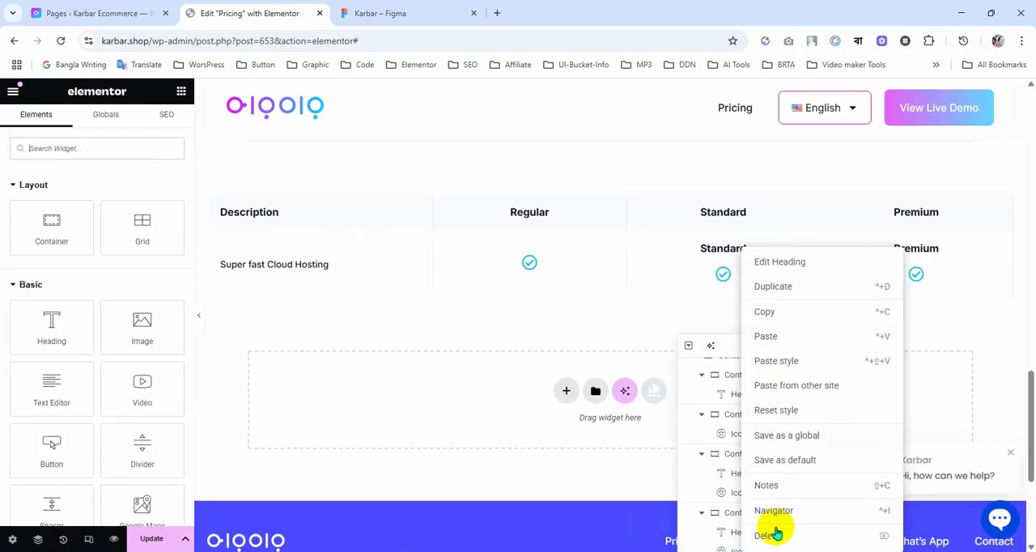
left_click(773, 537)
right_click(932, 247)
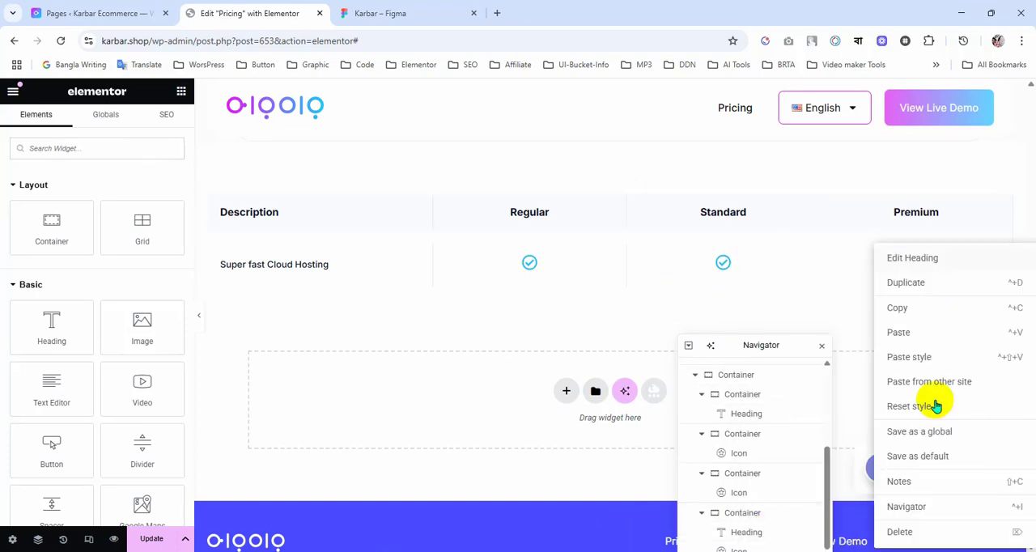
left_click(900, 532)
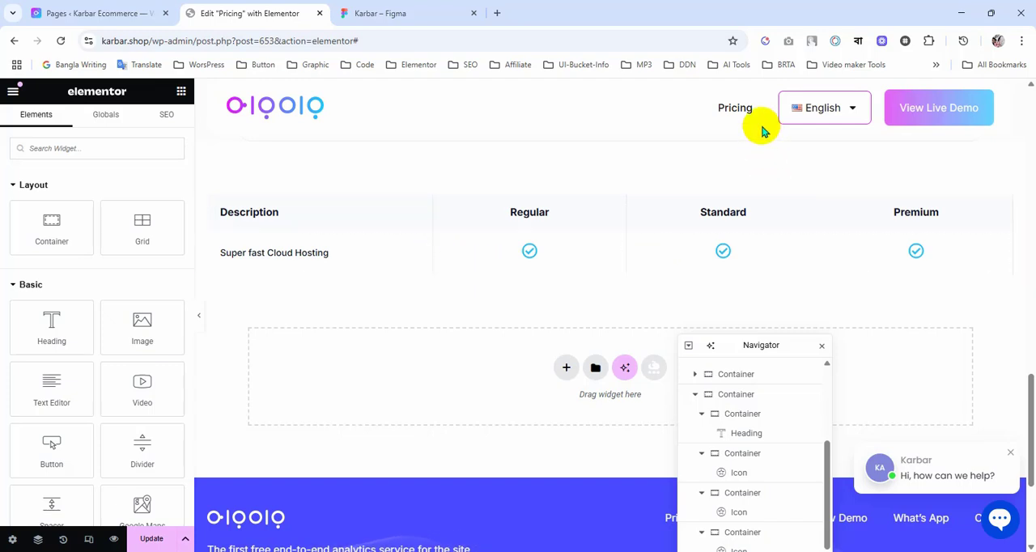
Step: Compare the Super fast Cloud Hosting row with the top rows of the Figma pricing table
scroll(502, 313, "down", 2)
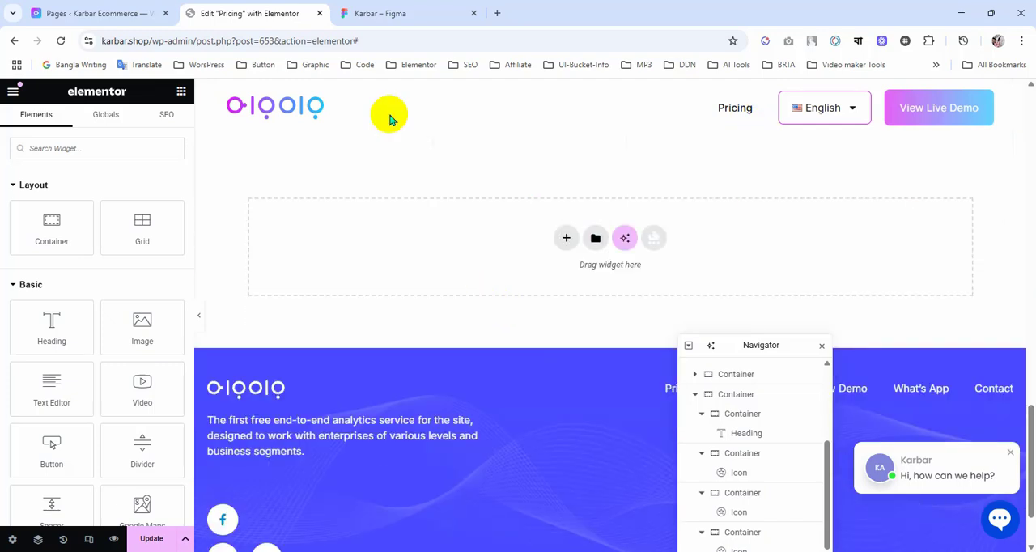
left_click(384, 18)
scroll(555, 245, "up", 2)
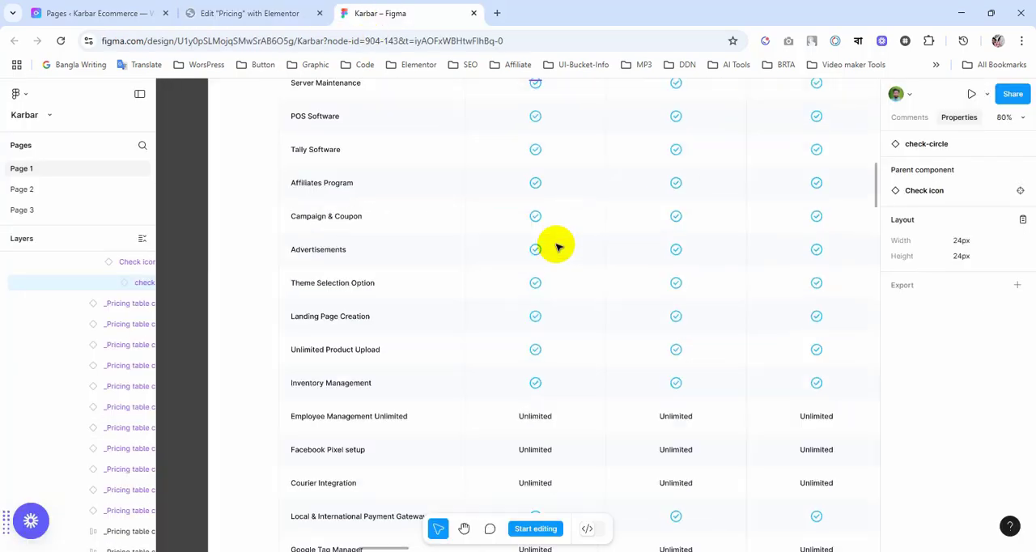
scroll(557, 247, "up", 1)
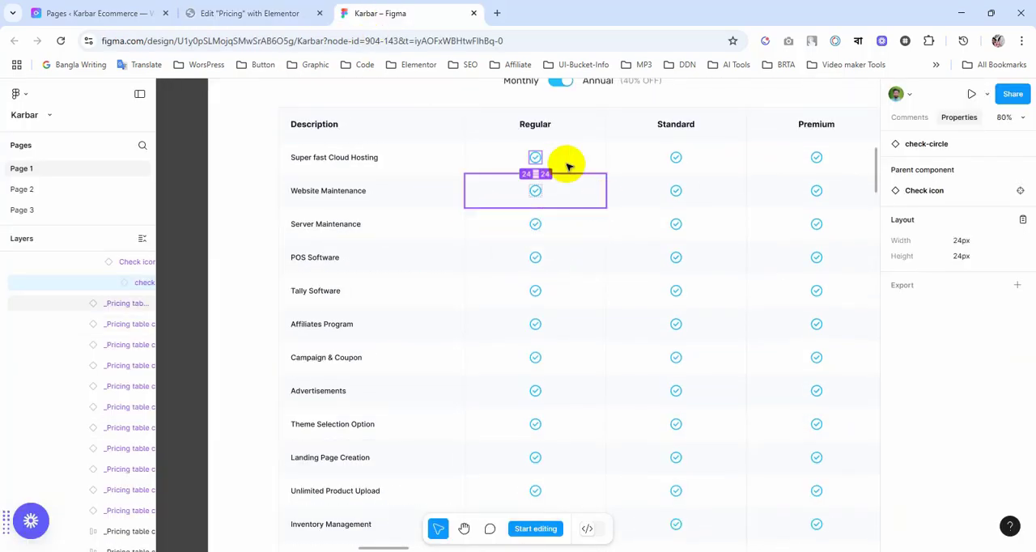
left_click(272, 10)
key("ctrl+v")
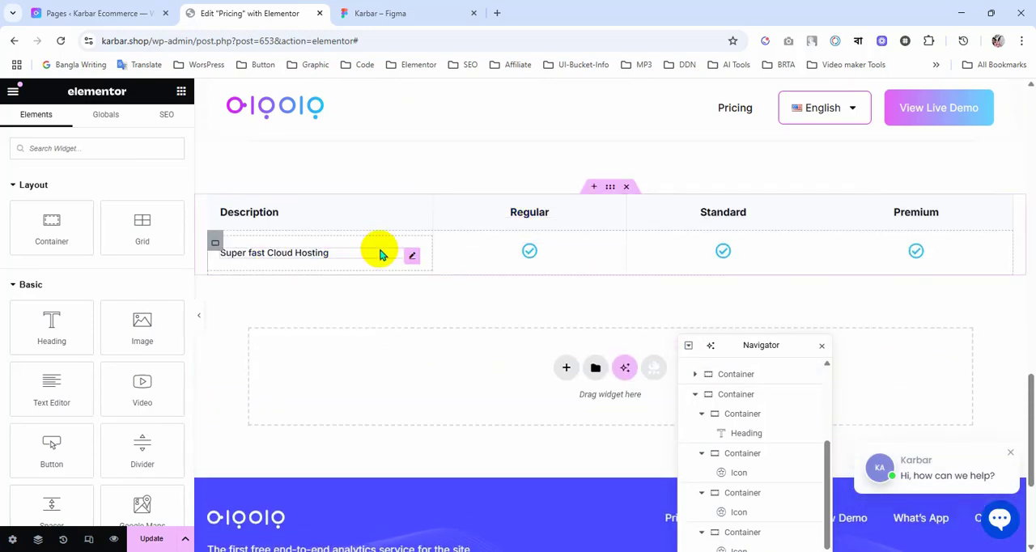
Step: Review the Super fast Cloud Hosting cell's padding and unlink the padding values of the container holding that whole row
left_click_drag(733, 354, 734, 208)
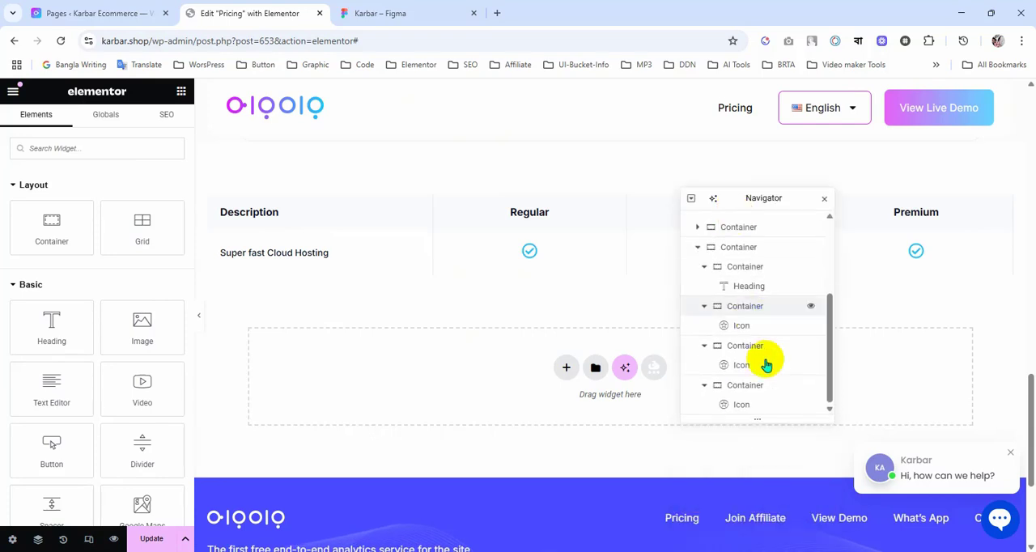
scroll(765, 358, "up", 2)
scroll(767, 359, "up", 1)
scroll(766, 359, "down", 1)
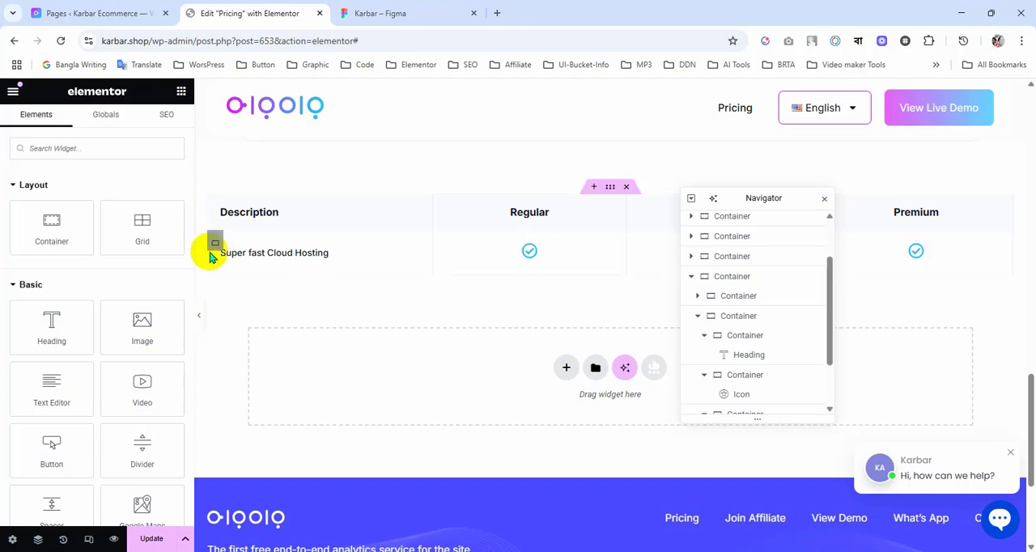
left_click(216, 245)
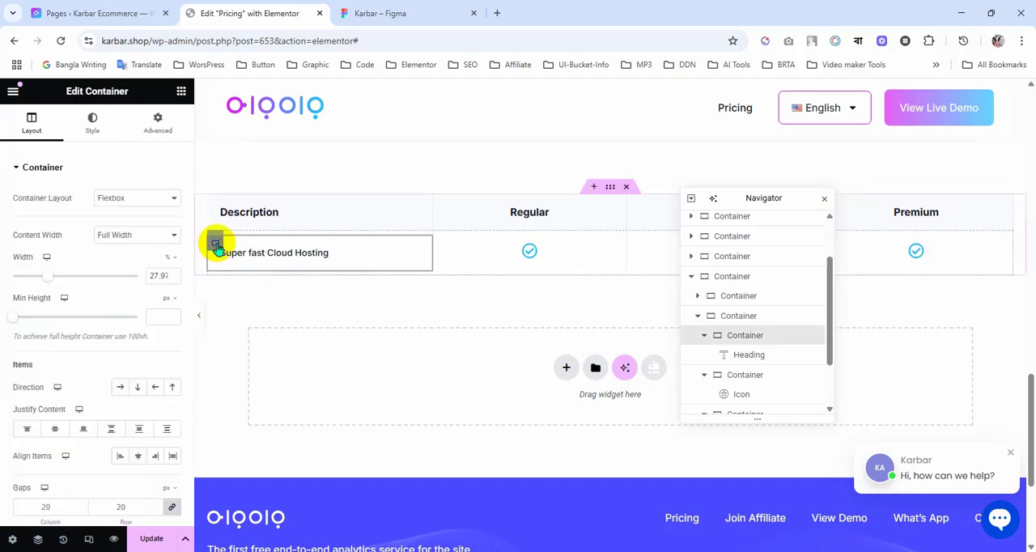
left_click(160, 130)
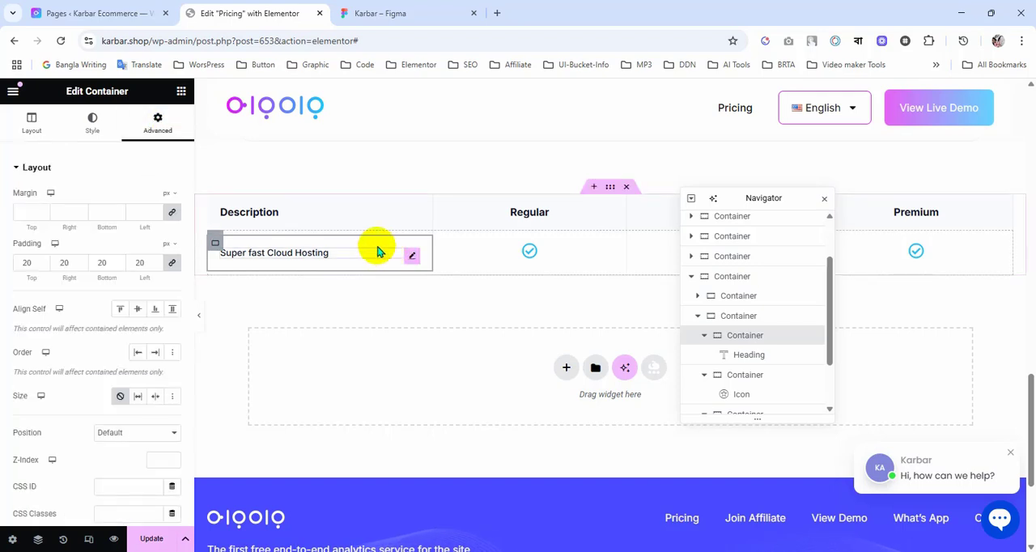
left_click(744, 322)
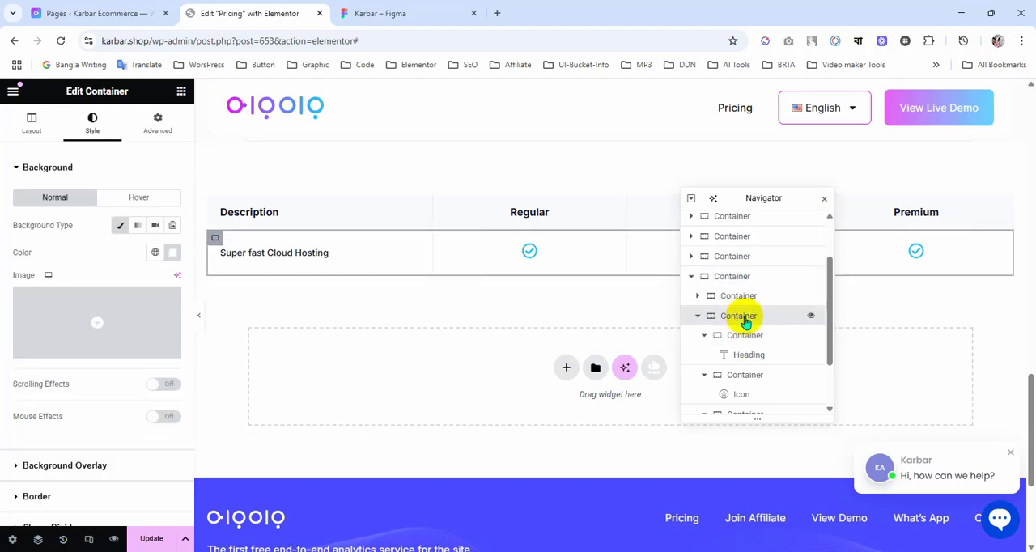
left_click(179, 126)
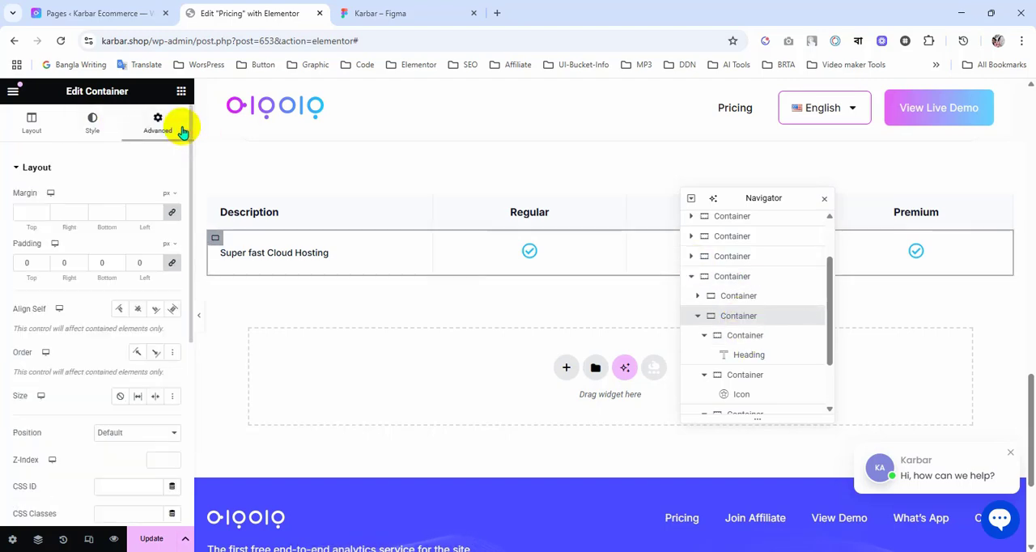
left_click(175, 270)
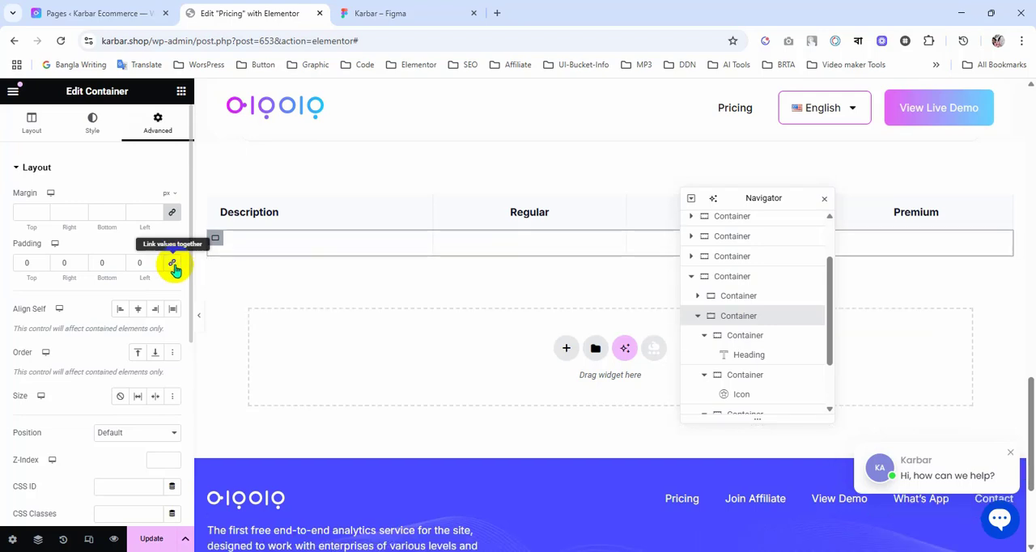
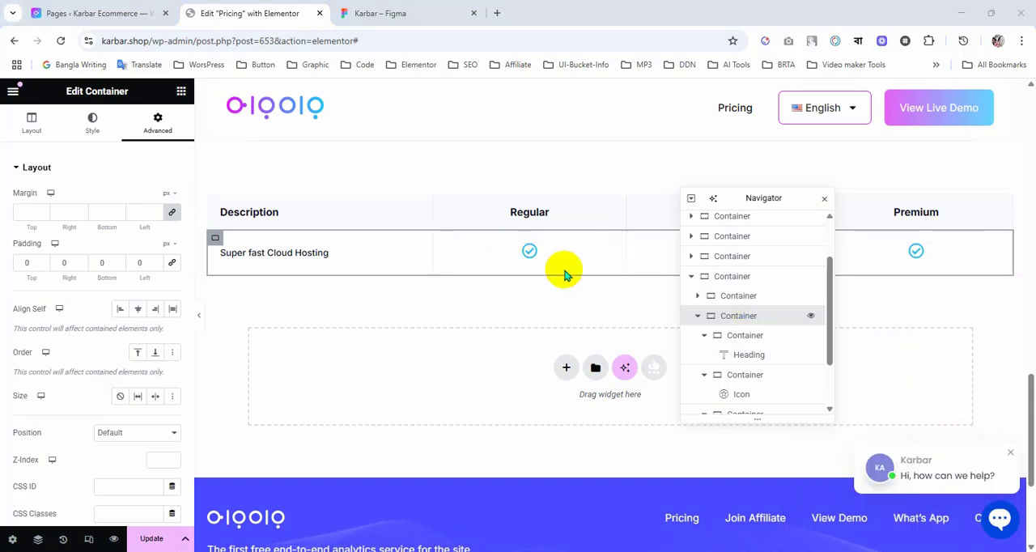
Step: Duplicate the container holding the Super fast Cloud Hosting row to add another table row
left_click(700, 320)
right_click(717, 380)
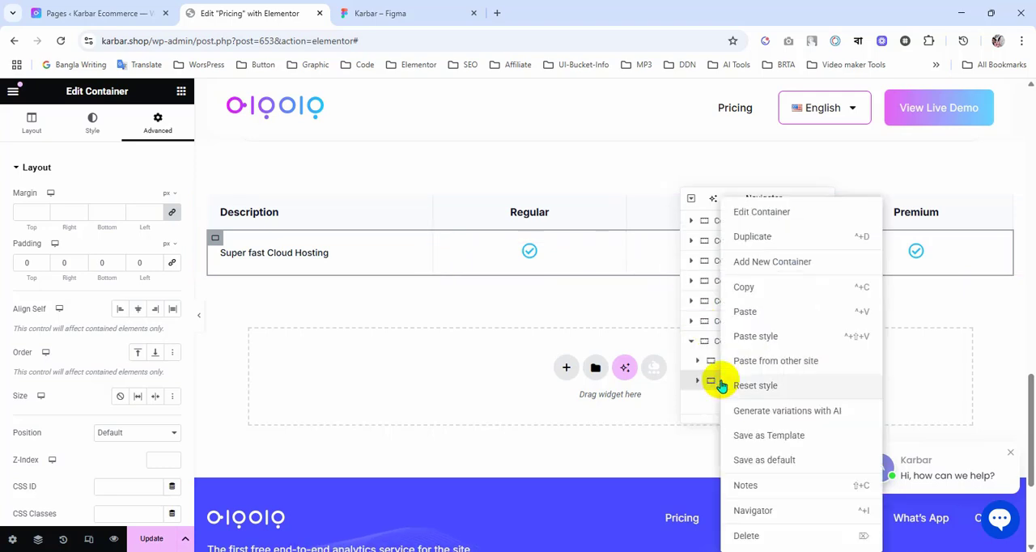
left_click(745, 238)
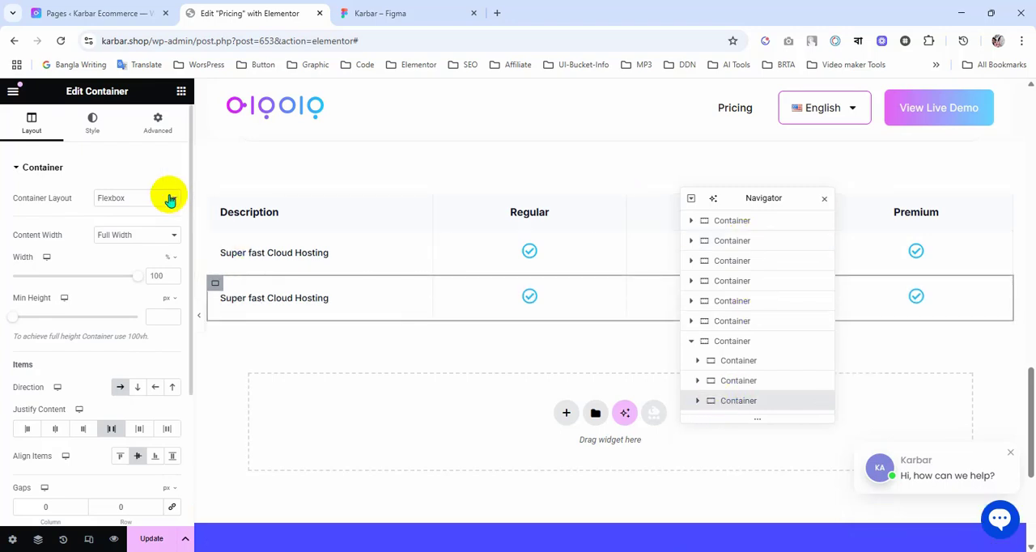
Step: Copy the colour #F9FAFB from the Website Maintenance cell in Figma and set it as the duplicated row's background in Elementor
left_click(88, 138)
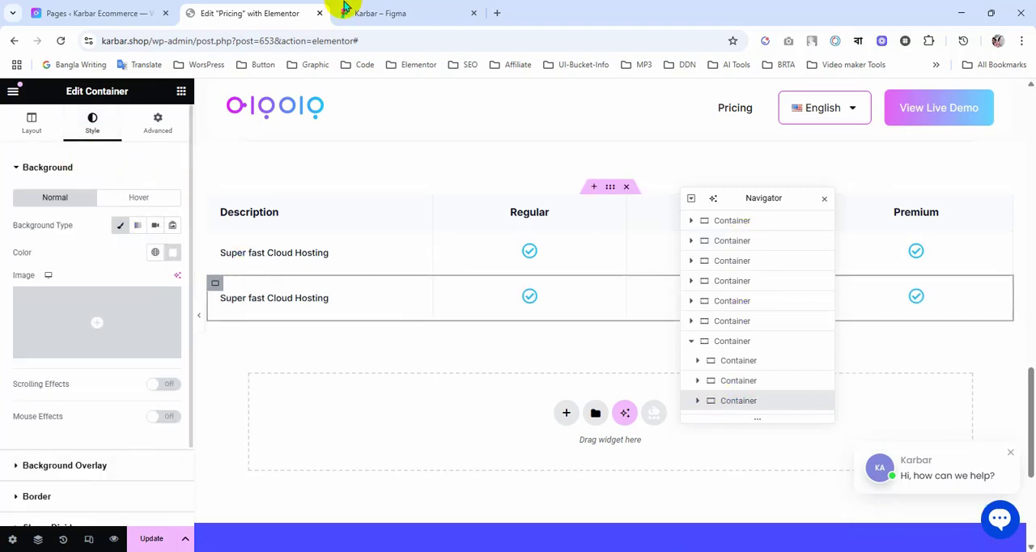
left_click(381, 11)
left_click(389, 202)
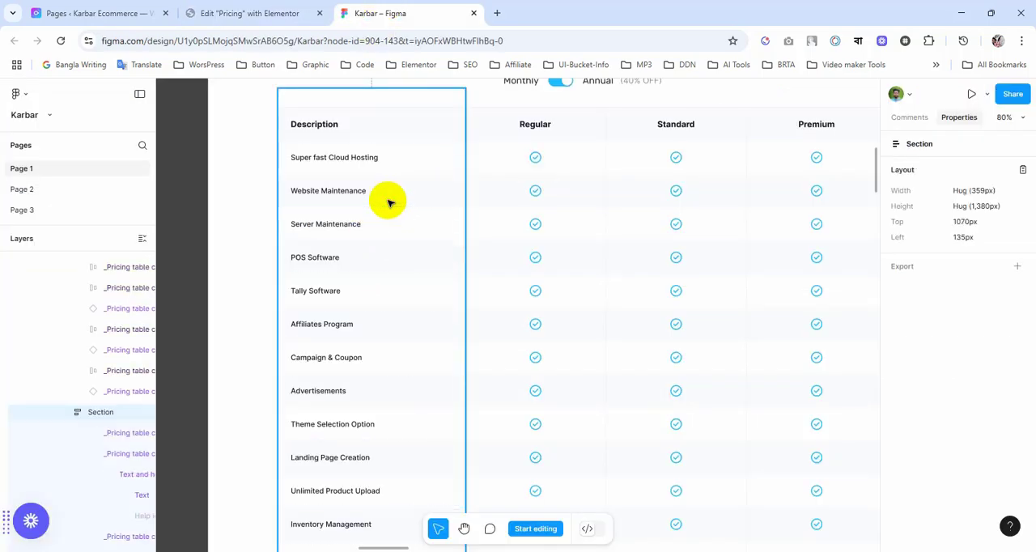
left_click(413, 194)
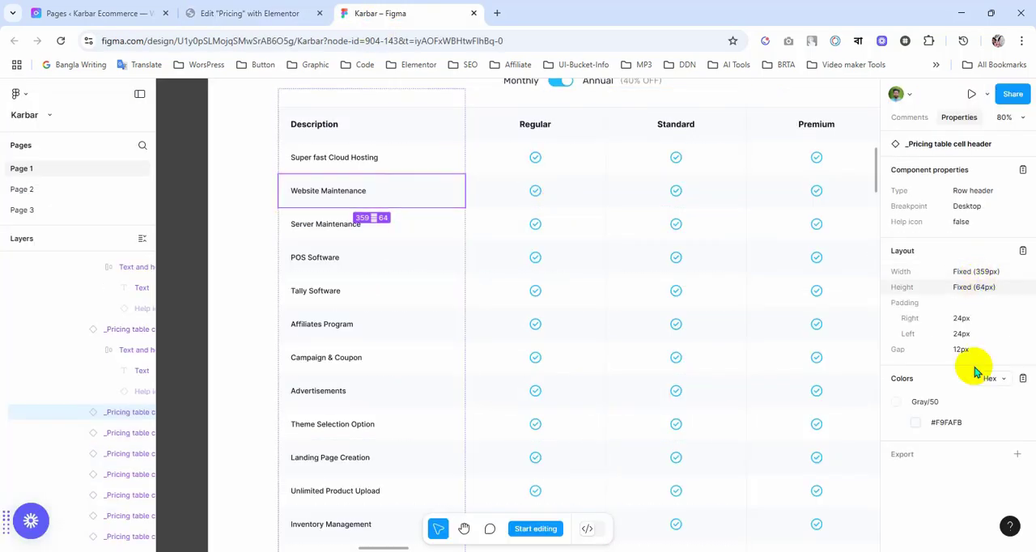
left_click(946, 422)
left_click(249, 16)
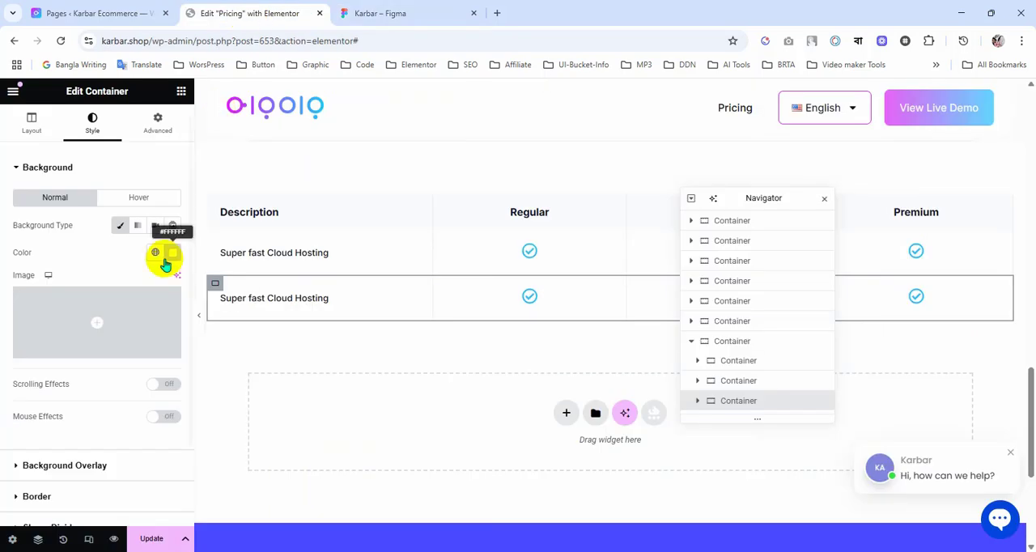
left_click(170, 257)
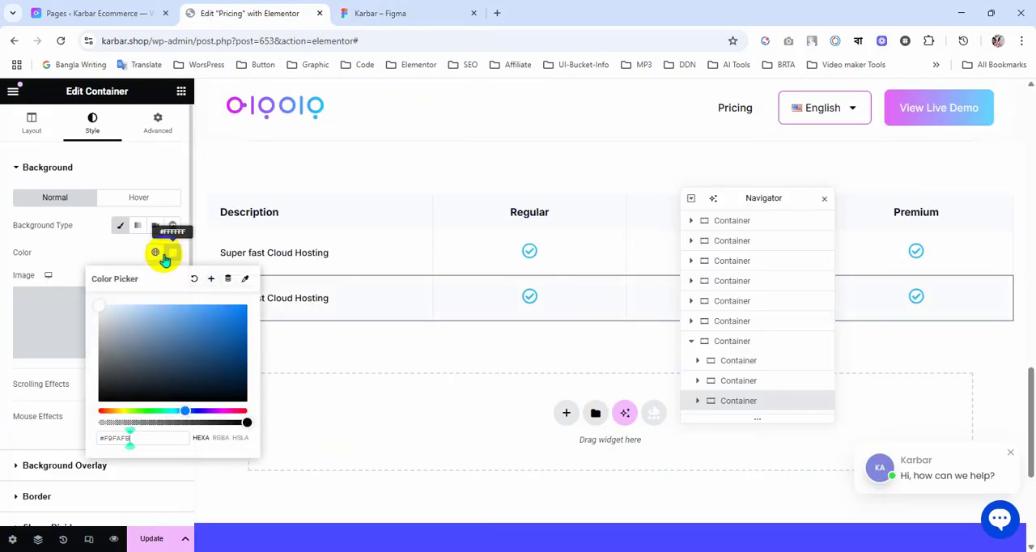
left_click(87, 253)
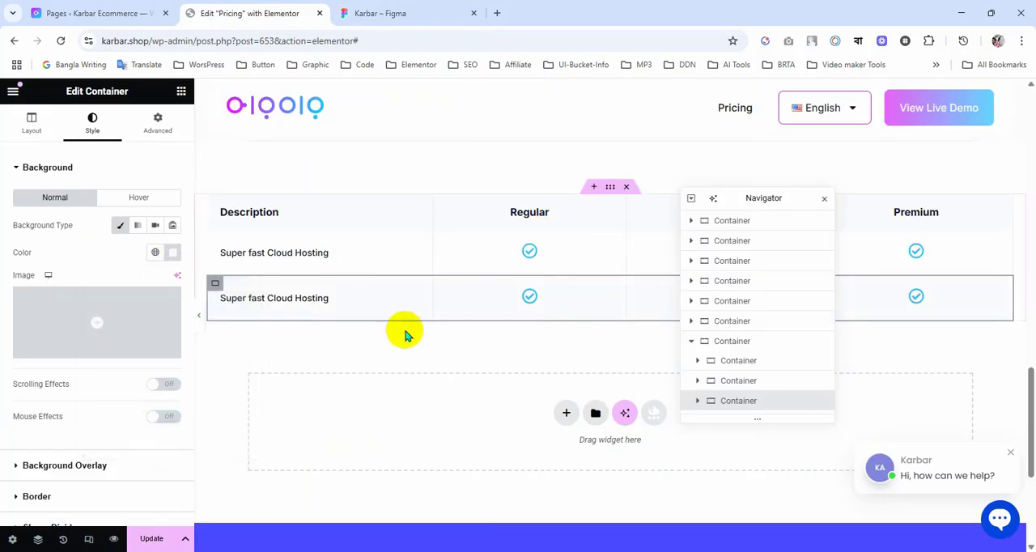
scroll(404, 333, "down", 2)
scroll(401, 324, "up", 3)
scroll(510, 396, "down", 3)
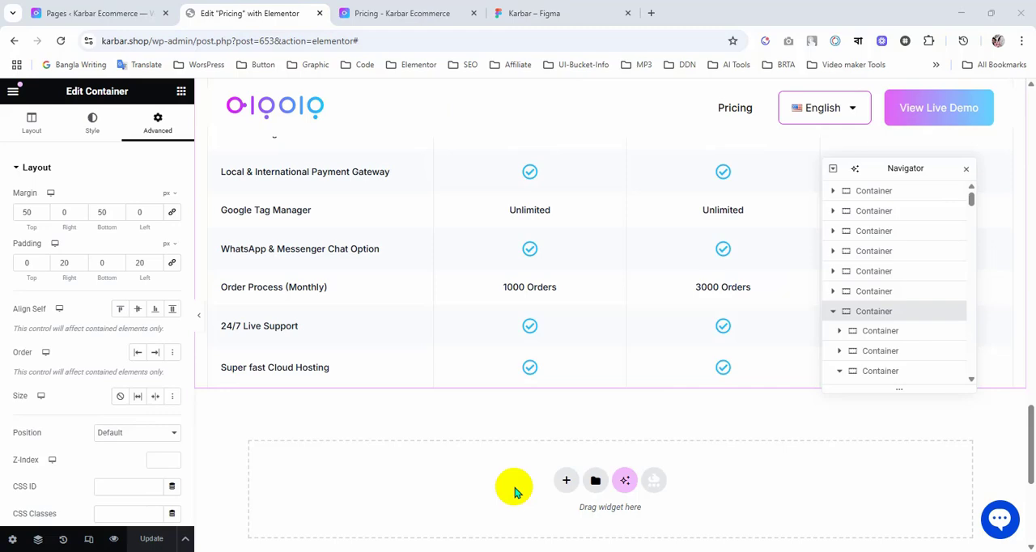
scroll(517, 489, "up", 4)
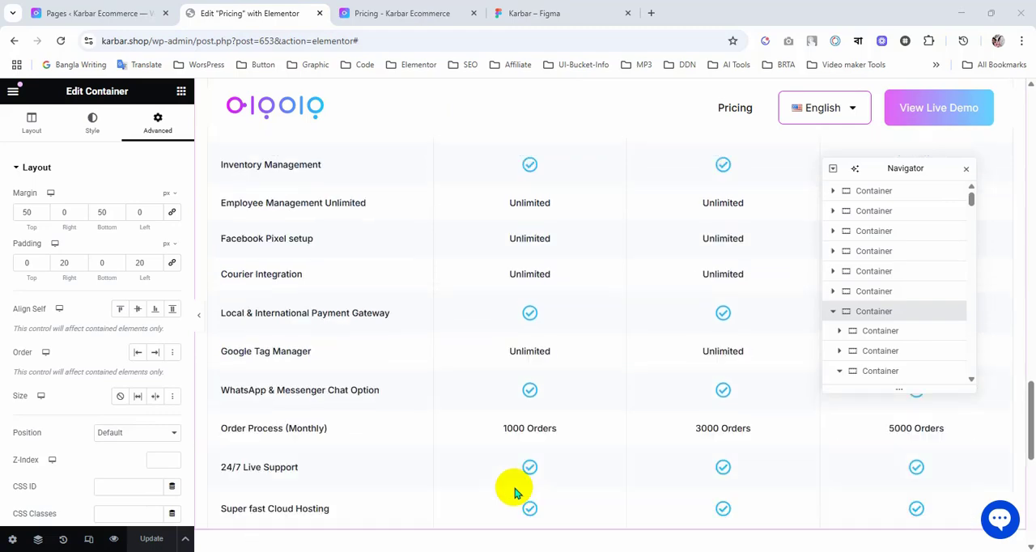
Step: Place the Figma tab beside the Elementor tab and review the feature rows of the Figma pricing table
scroll(731, 387, "down", 4)
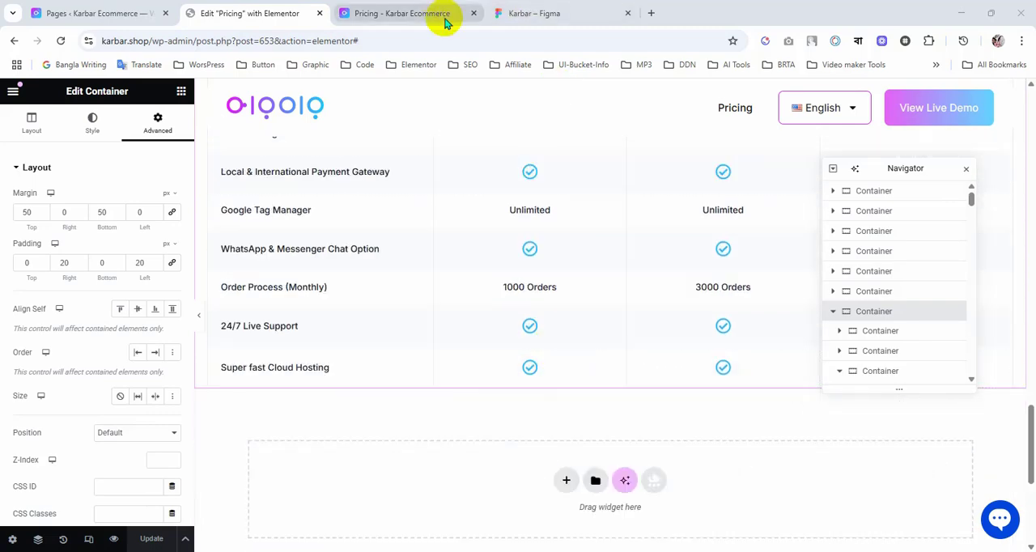
left_click(569, 8)
left_click_drag(569, 8, 405, 10)
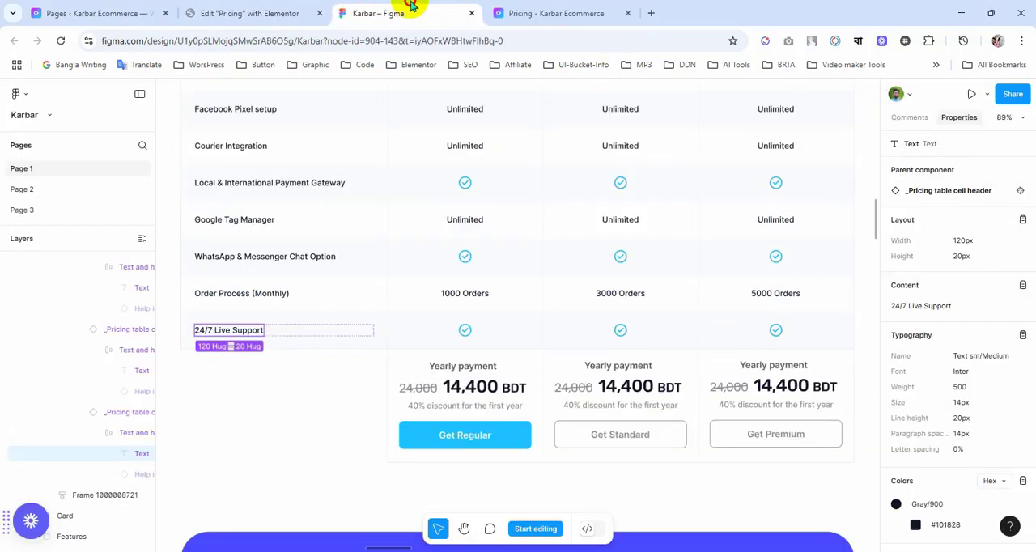
scroll(556, 362, "up", 3)
scroll(555, 374, "down", 3)
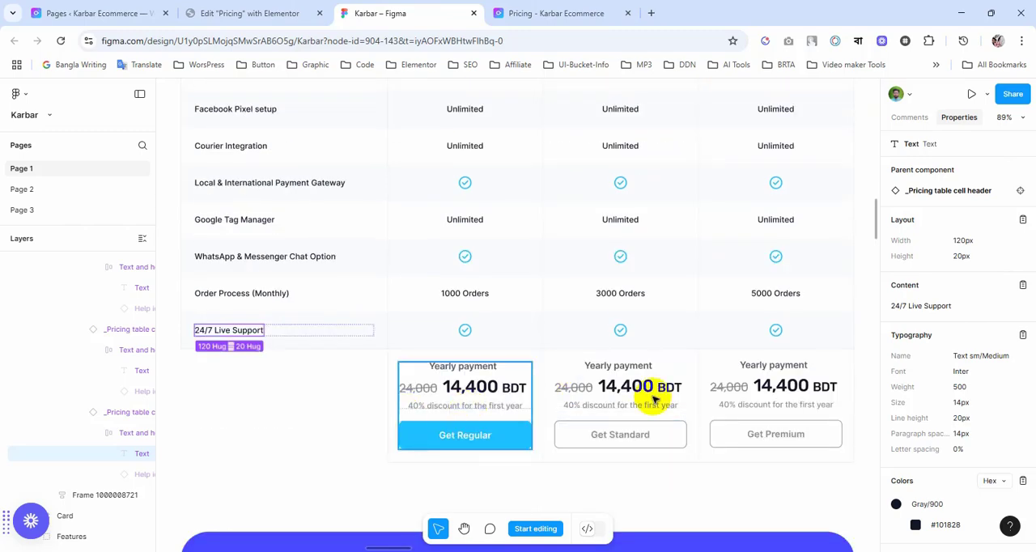
scroll(459, 316, "up", 3)
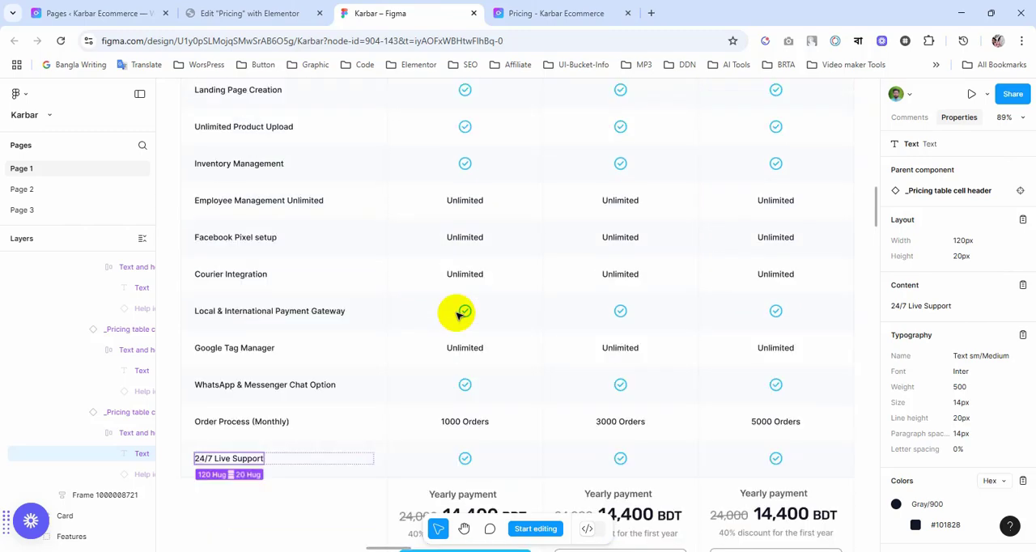
scroll(461, 323, "up", 6)
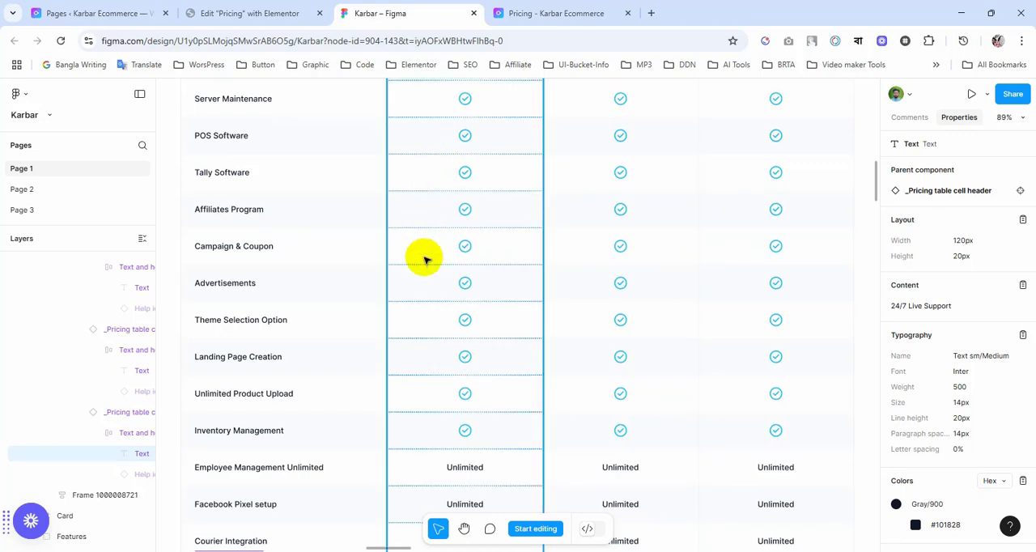
Step: Switch back to Elementor and check the built table's feature rows from the Description header to the last row
left_click(273, 13)
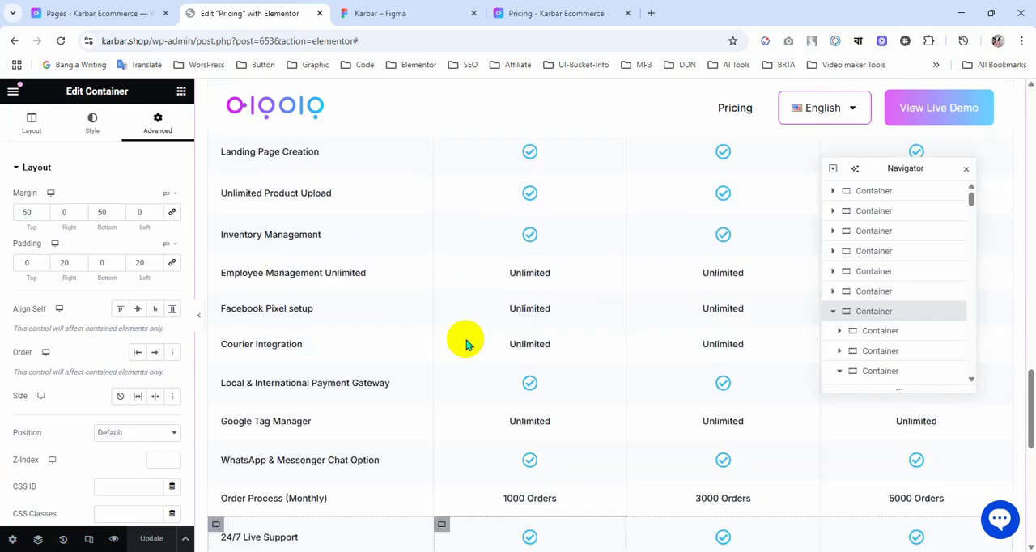
scroll(273, 275, "up", 4)
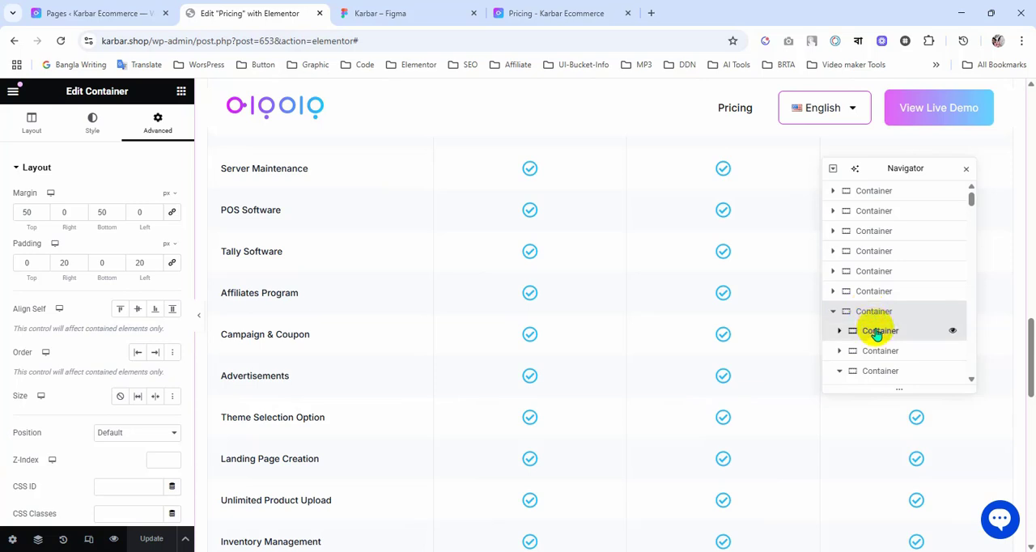
left_click(877, 332)
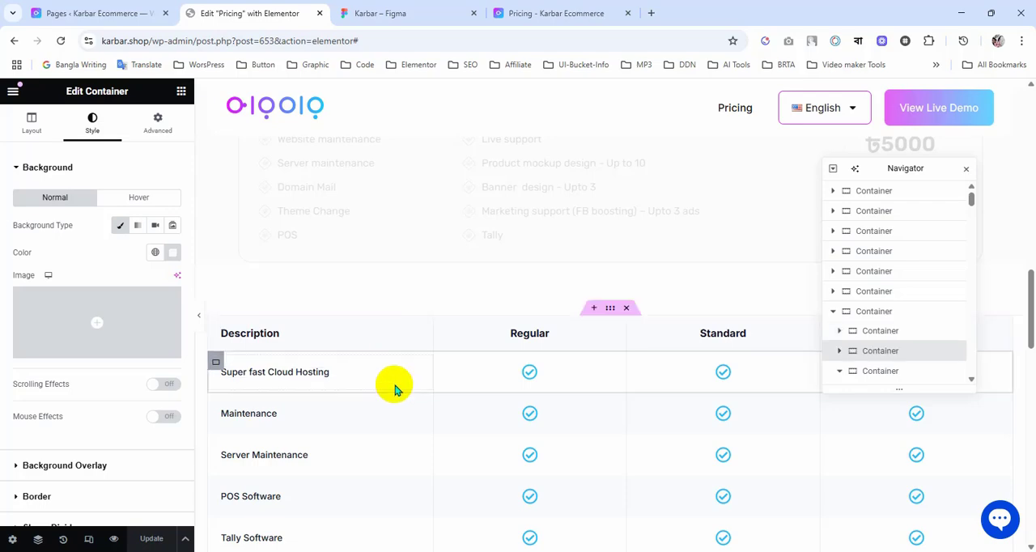
scroll(567, 340, "down", 2)
scroll(573, 370, "down", 6)
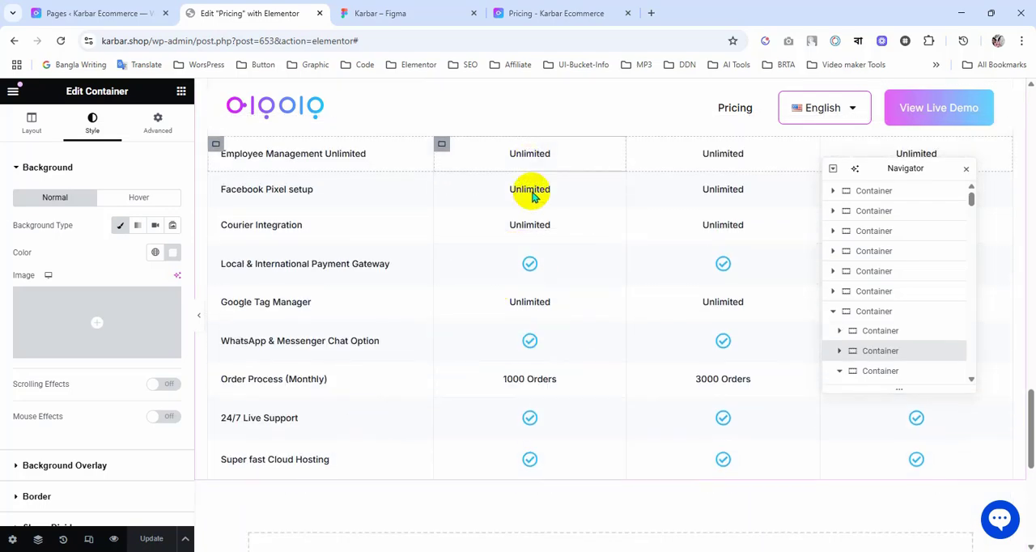
scroll(527, 380, "down", 2)
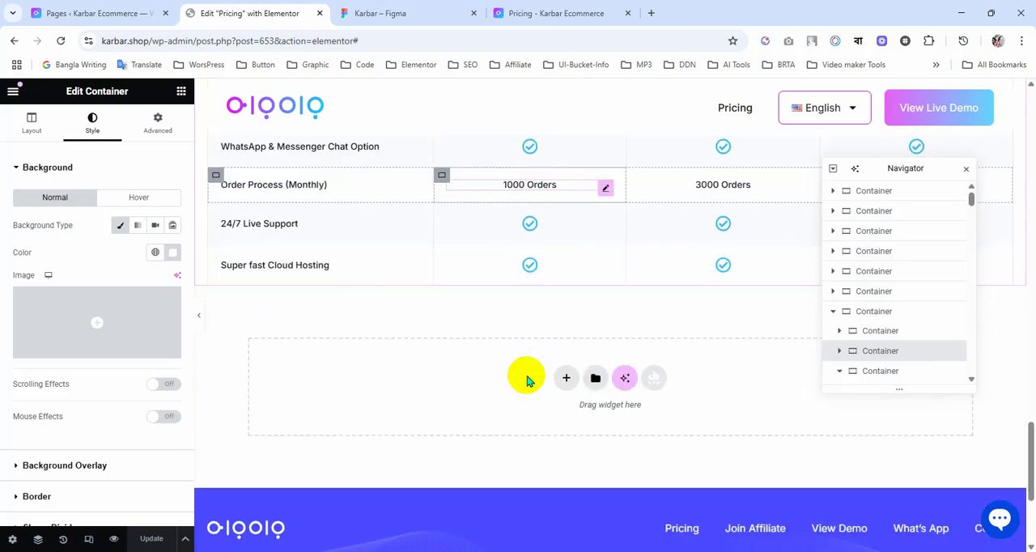
scroll(528, 380, "up", 3)
scroll(528, 380, "down", 2)
scroll(528, 381, "down", 3)
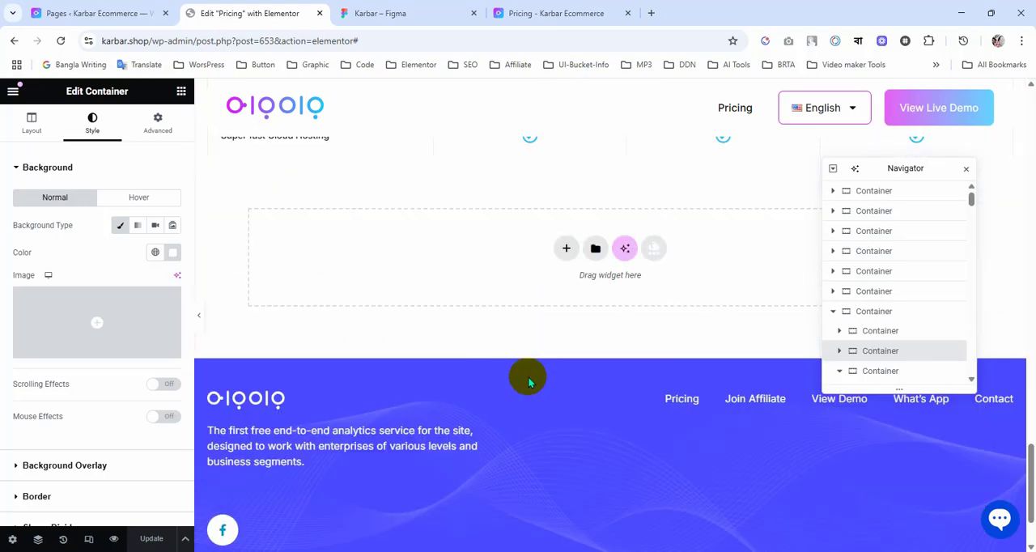
scroll(528, 381, "up", 2)
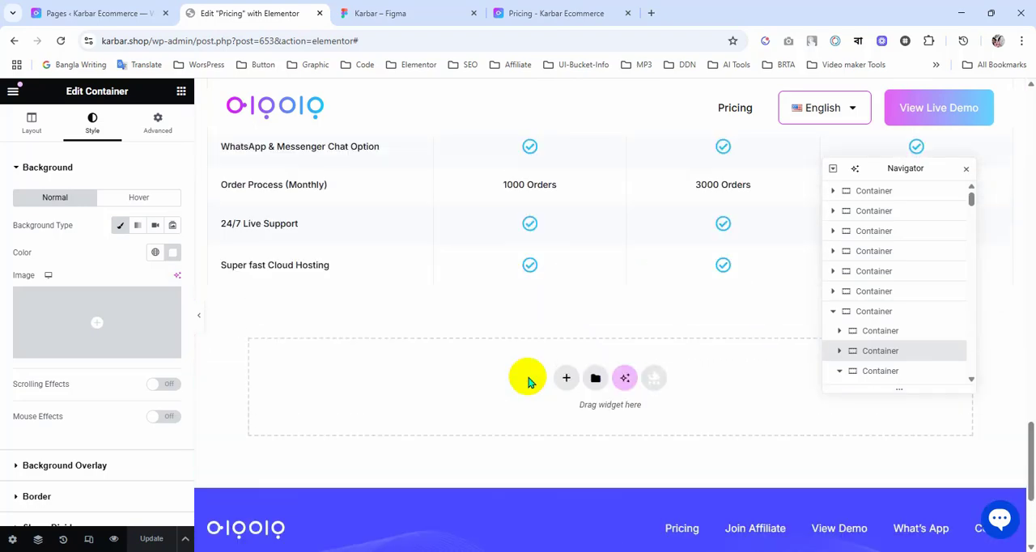
Step: Switch to Figma and copy the text colour #5B5966 of the Yearly payment label under the Regular column
left_click(400, 12)
scroll(578, 339, "down", 1)
scroll(578, 338, "down", 4)
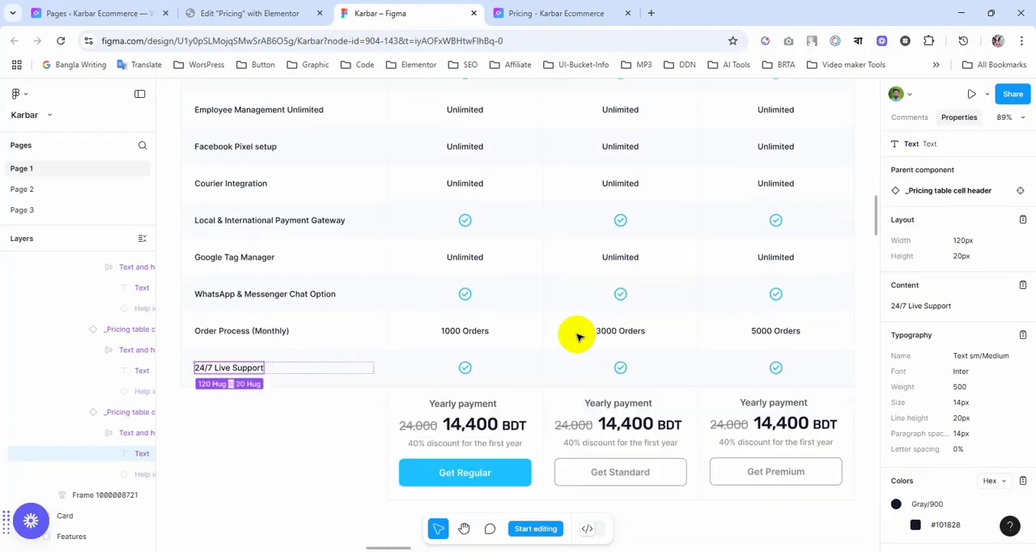
scroll(535, 341, "down", 2)
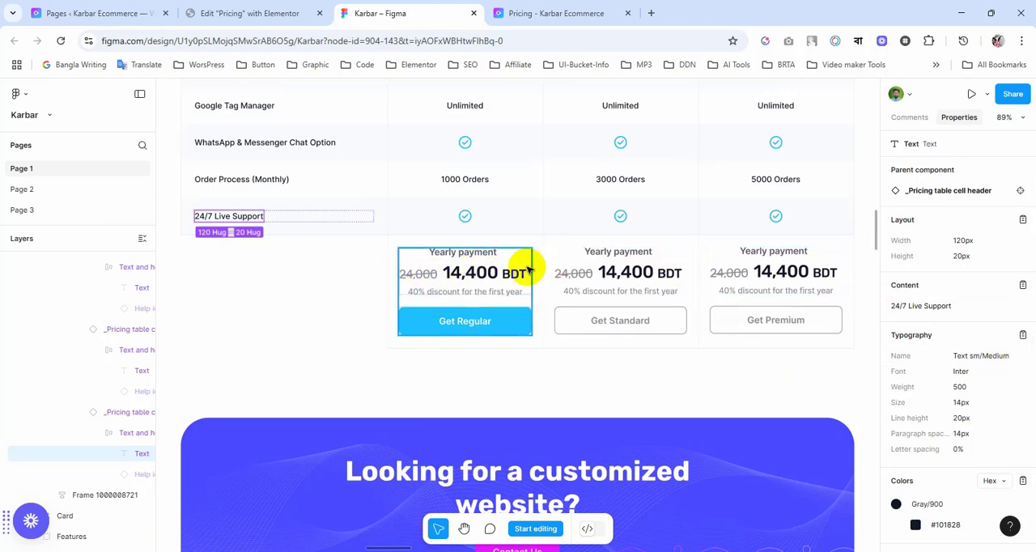
left_click(464, 255)
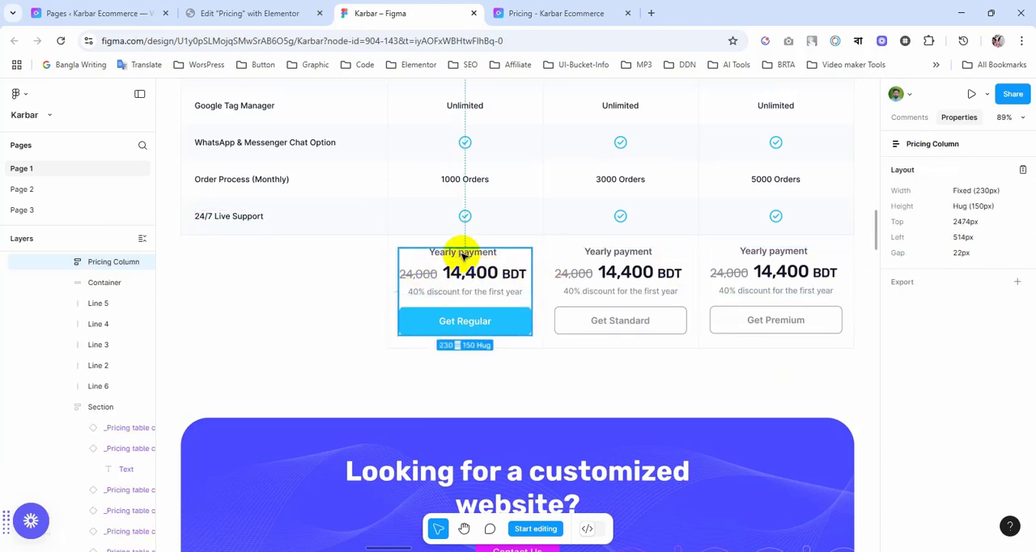
double_click(463, 255)
double_click(464, 255)
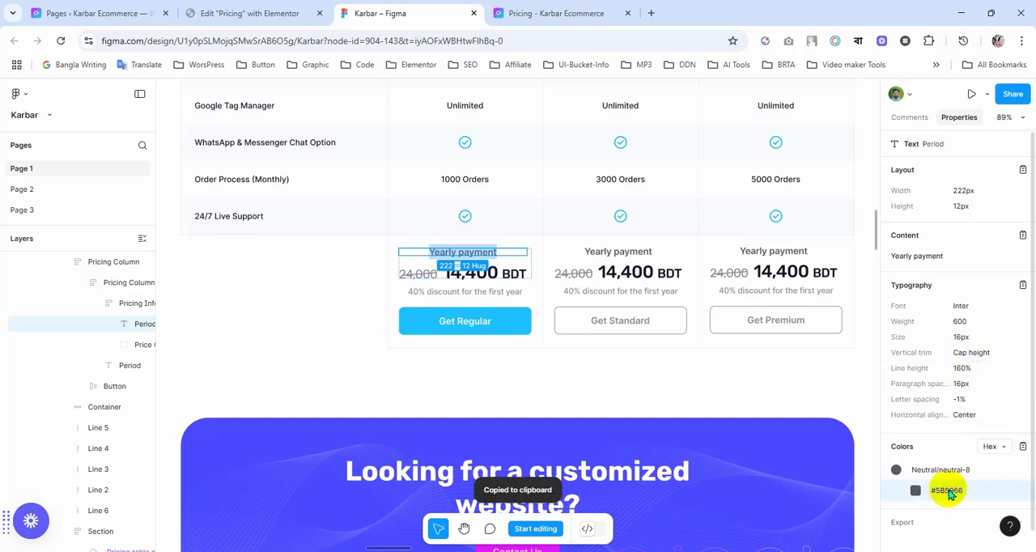
Step: In Elementor, duplicate the last row's Super fast Cloud Hosting heading and place the copy below the check icon in the Regular cell
left_click(248, 17)
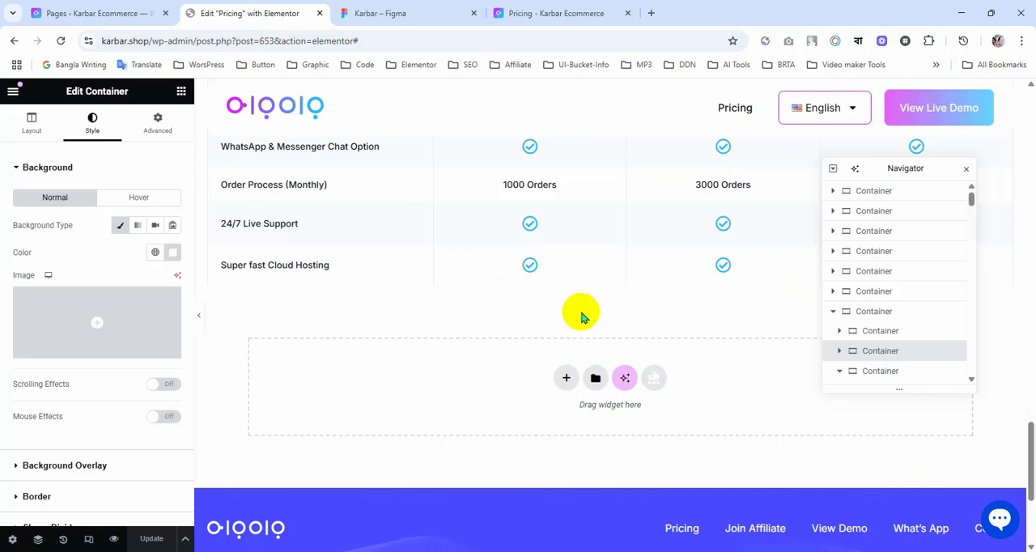
scroll(356, 267, "up", 1)
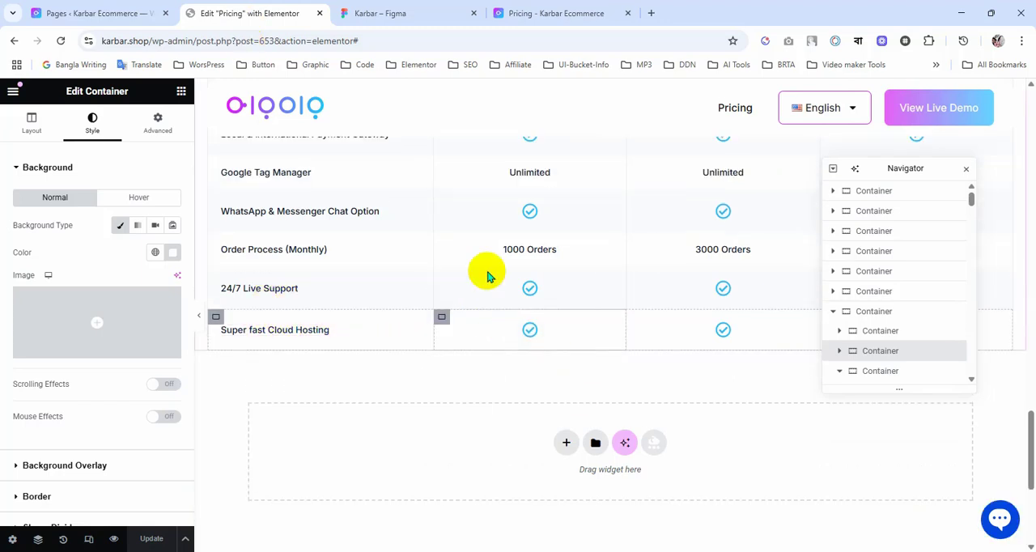
left_click(429, 11)
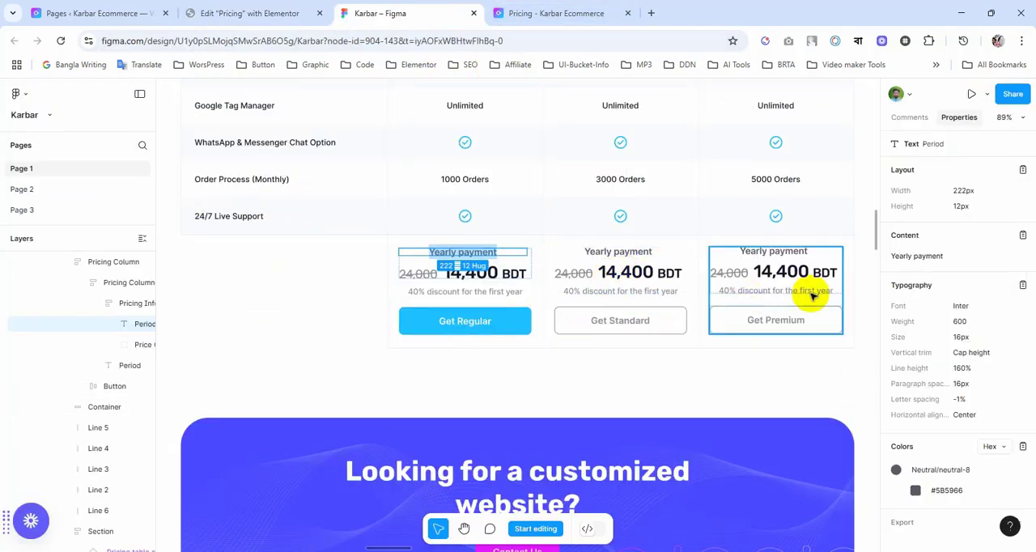
left_click(230, 11)
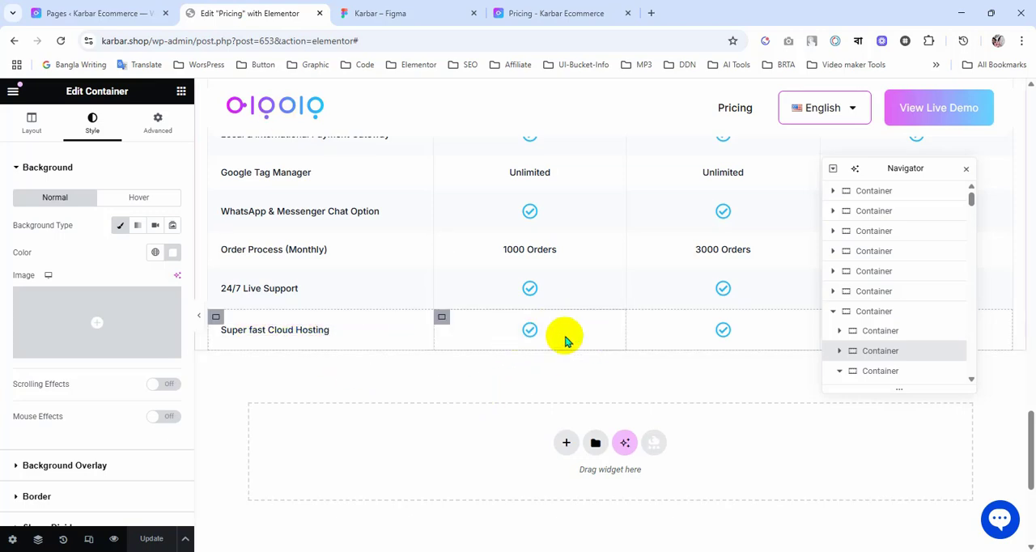
right_click(410, 339)
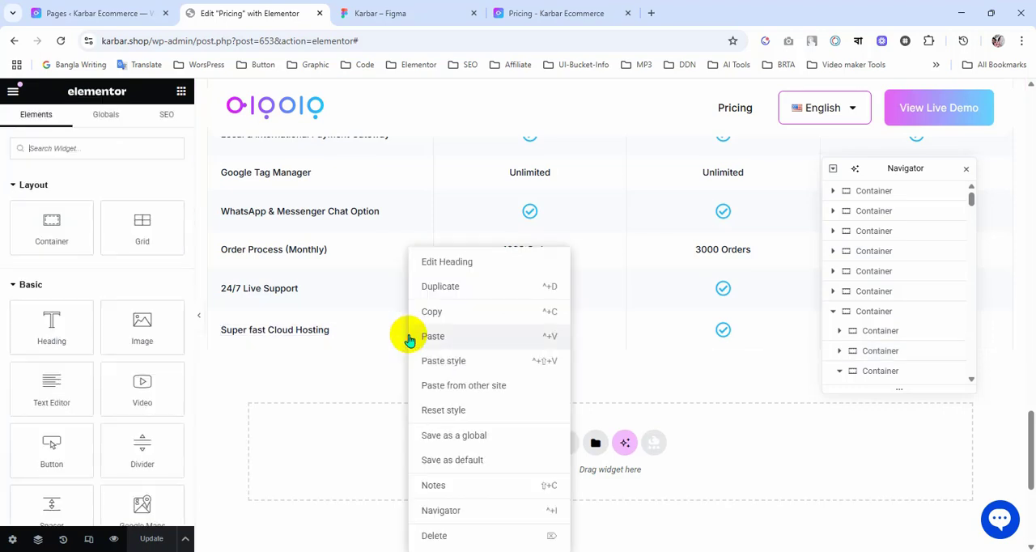
left_click(452, 290)
left_click_drag(422, 353, 542, 333)
mouse_move(540, 334)
left_mouse_down()
mouse_move(530, 328)
mouse_move(534, 309)
mouse_move(527, 337)
mouse_move(513, 334)
mouse_move(527, 340)
left_mouse_up()
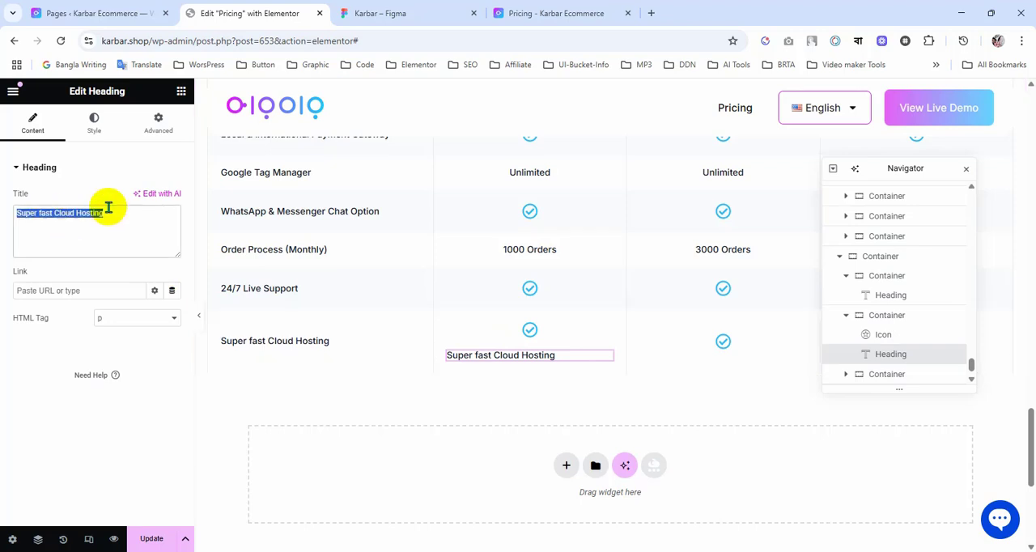
Step: Set the text colour of the heading in the Regular cell to #5B5966 and return to the Yearly payment label in Figma
left_click(94, 122)
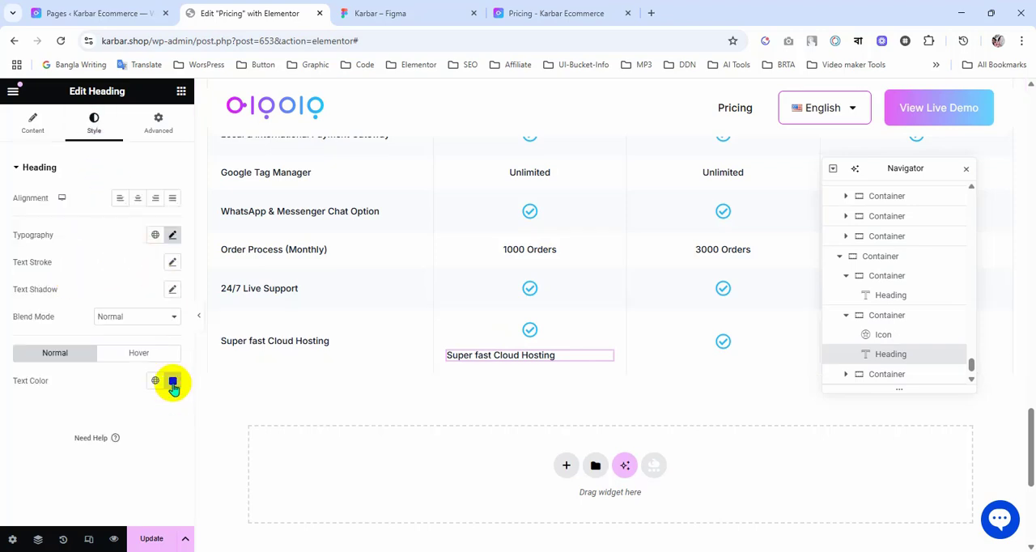
left_click(172, 380)
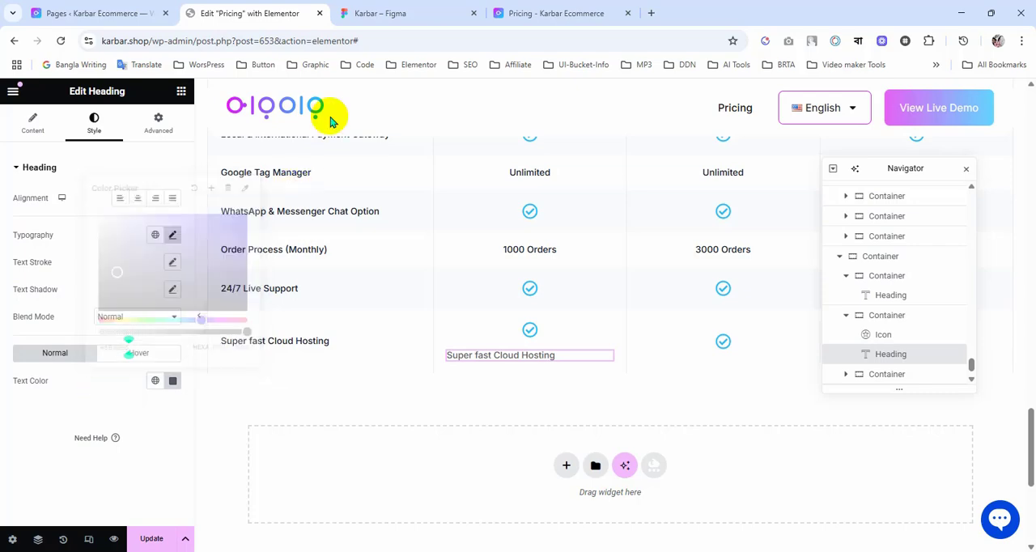
left_click(389, 13)
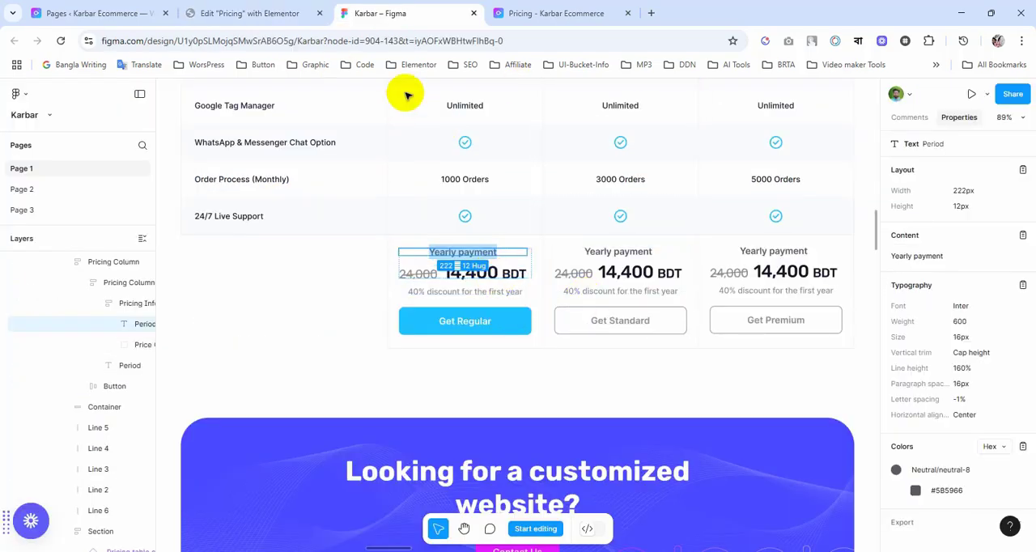
Step: Back in Elementor, replace the text of the heading in the last row's Regular cell with Yearly payment and centre it
left_click(274, 12)
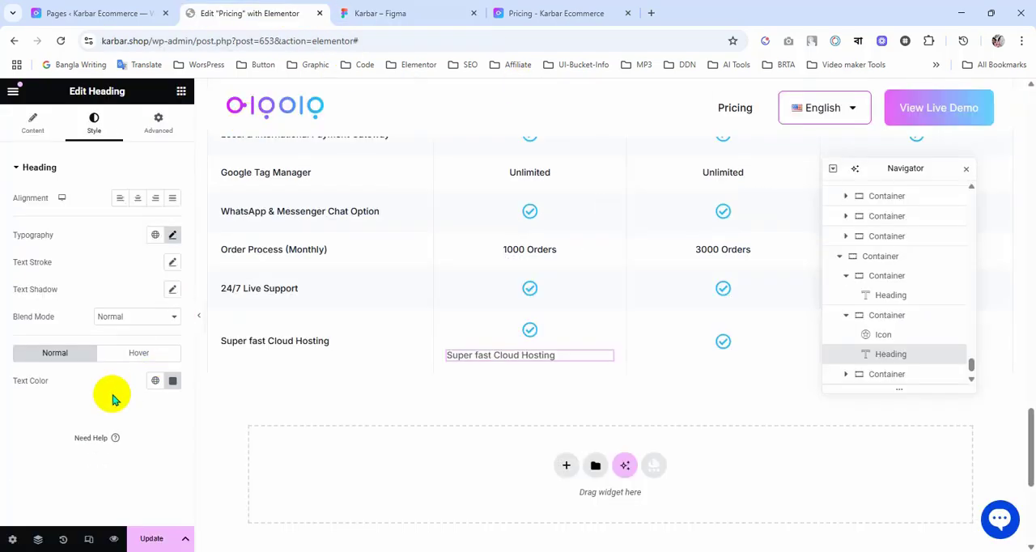
left_click(31, 121)
type("Yearly payment")
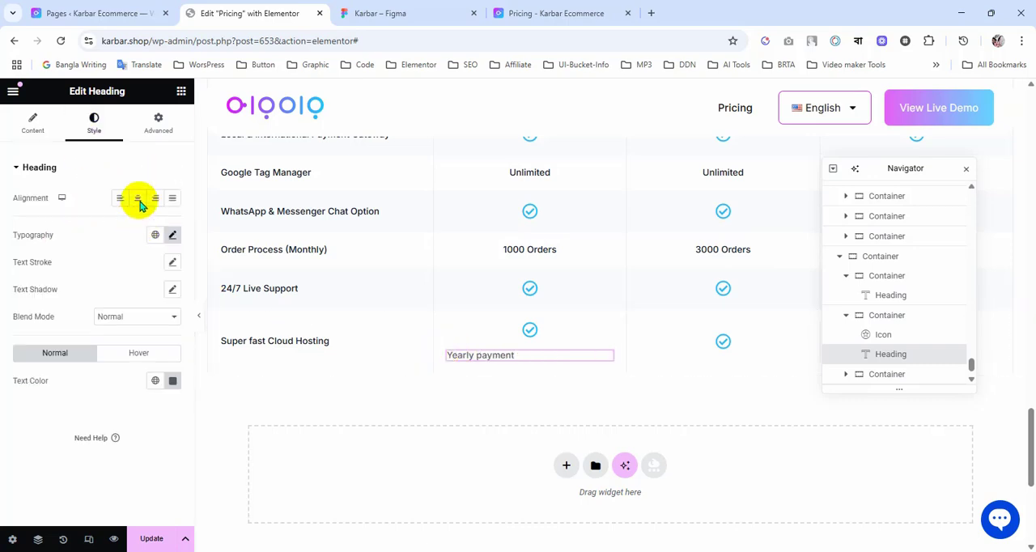
Step: Check the label's typography in Figma and set the Yearly payment heading in Elementor to size 16 px and weight 600 (Semi Bold)
left_click(361, 14)
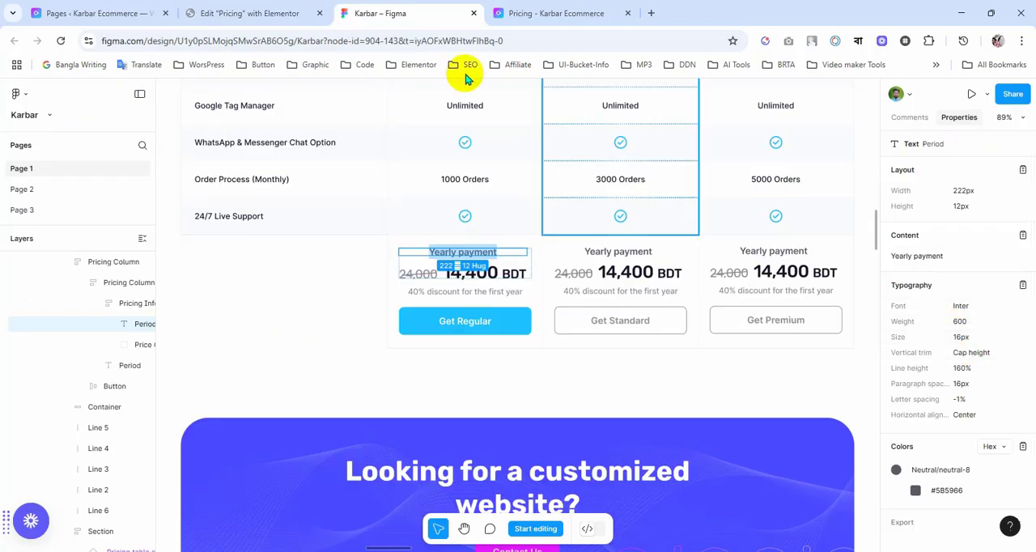
left_click(267, 11)
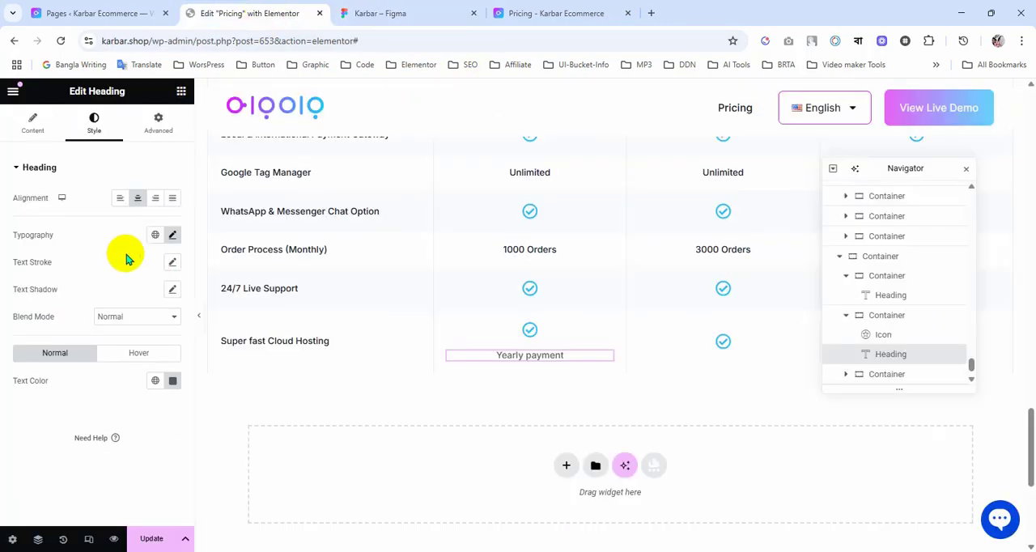
left_click(172, 236)
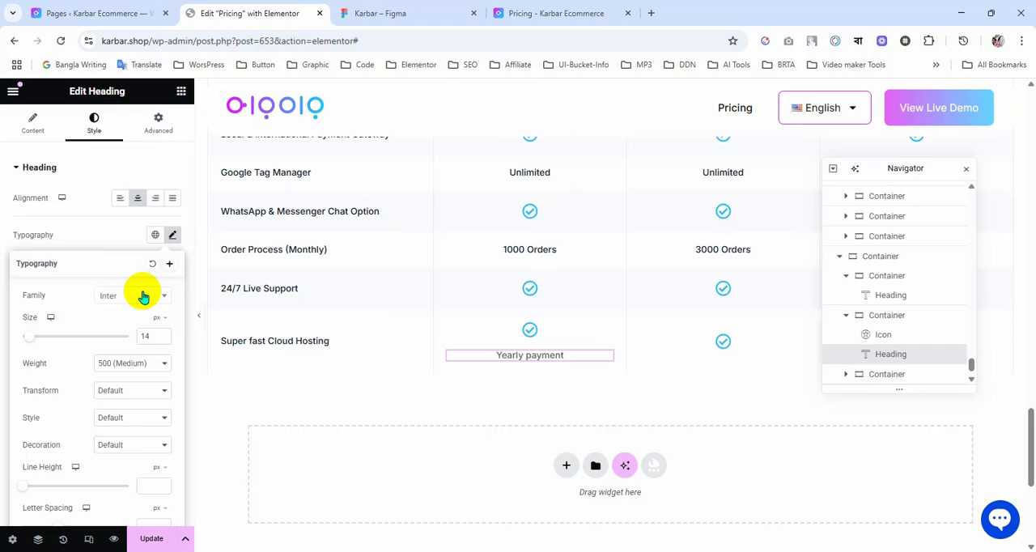
left_click(164, 335)
left_click(164, 334)
left_click(157, 363)
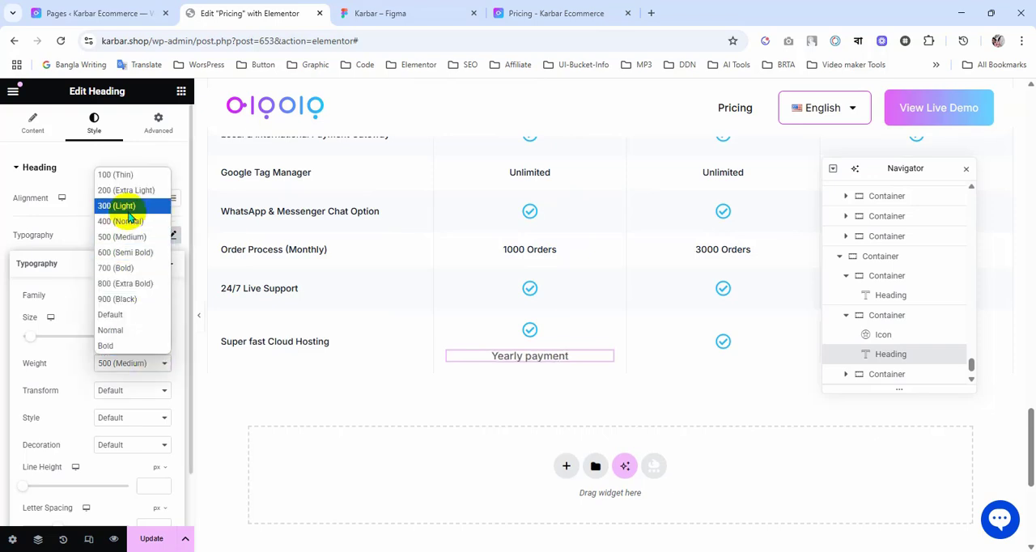
left_click(128, 252)
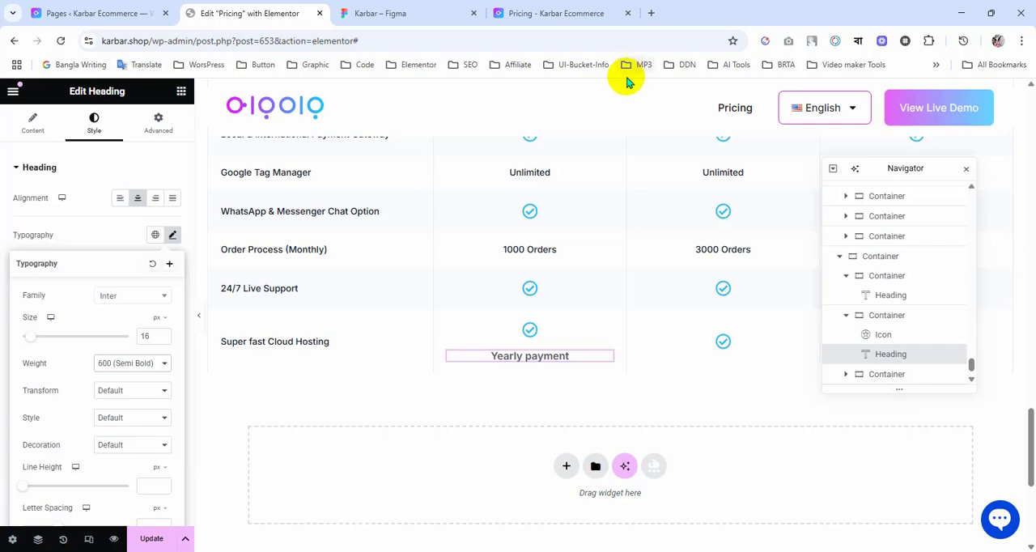
Step: Delete the check icon above the Yearly payment heading in the Regular cell
right_click(530, 335)
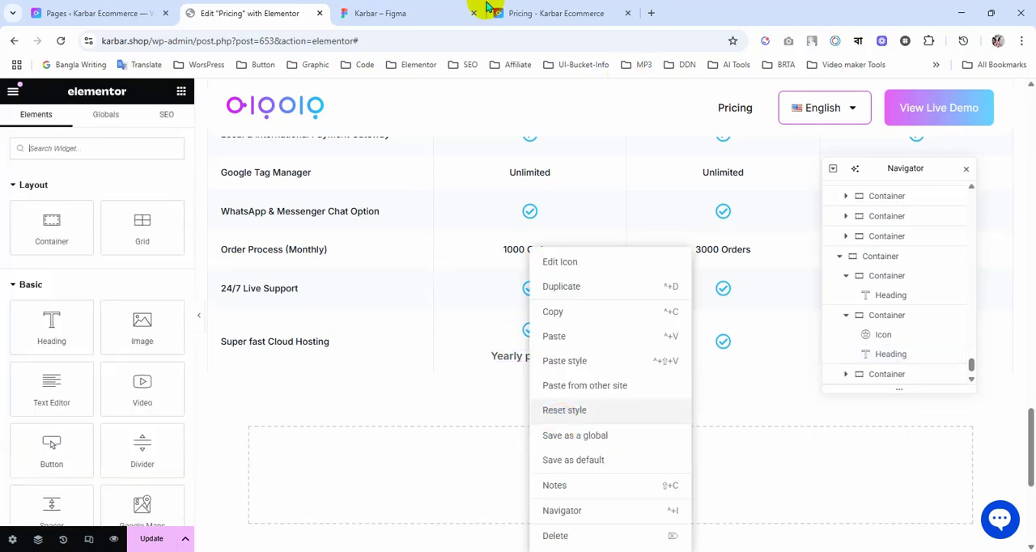
left_click(423, 7)
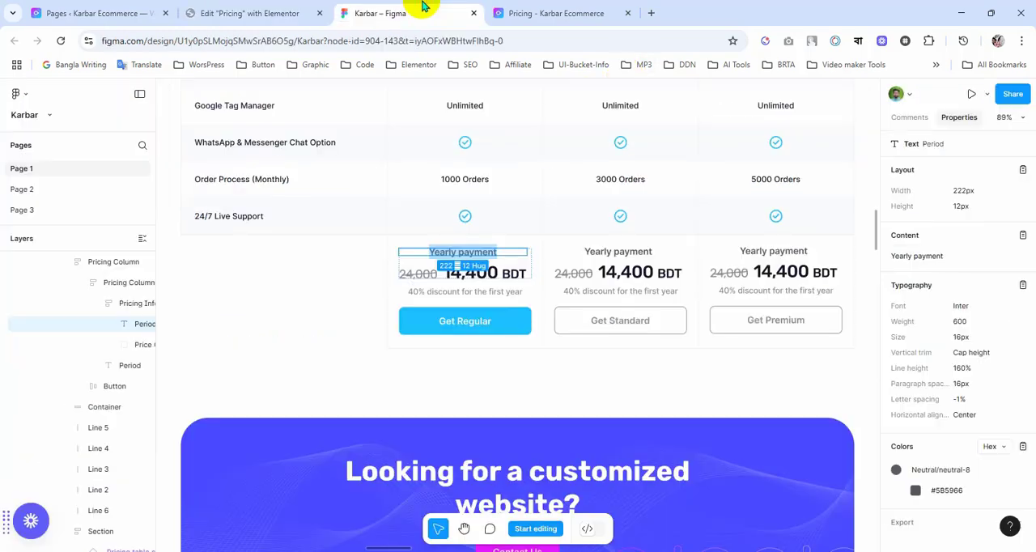
left_click(248, 10)
left_click(572, 538)
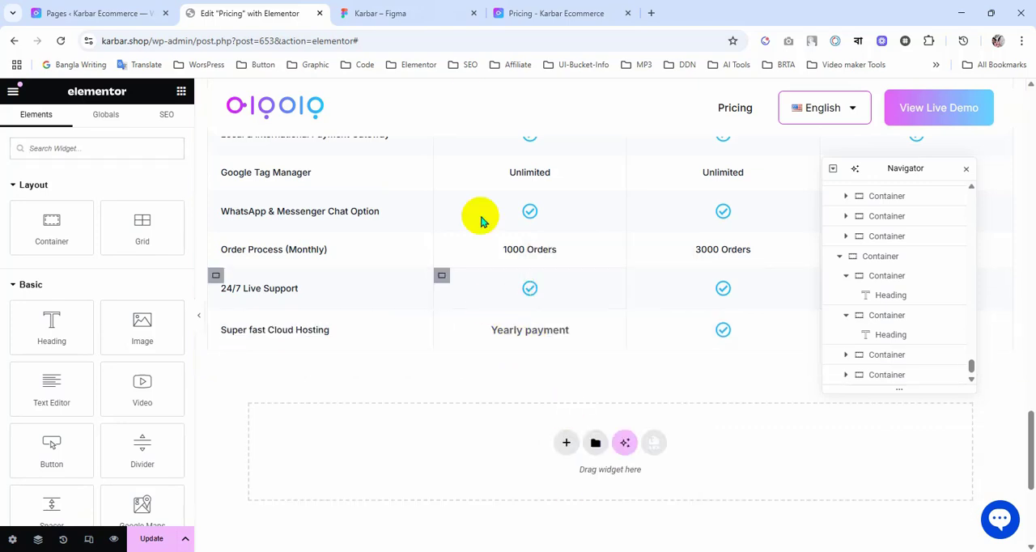
Step: Review the Regular payment block in Figma and duplicate the Yearly payment heading in Elementor
left_click(409, 10)
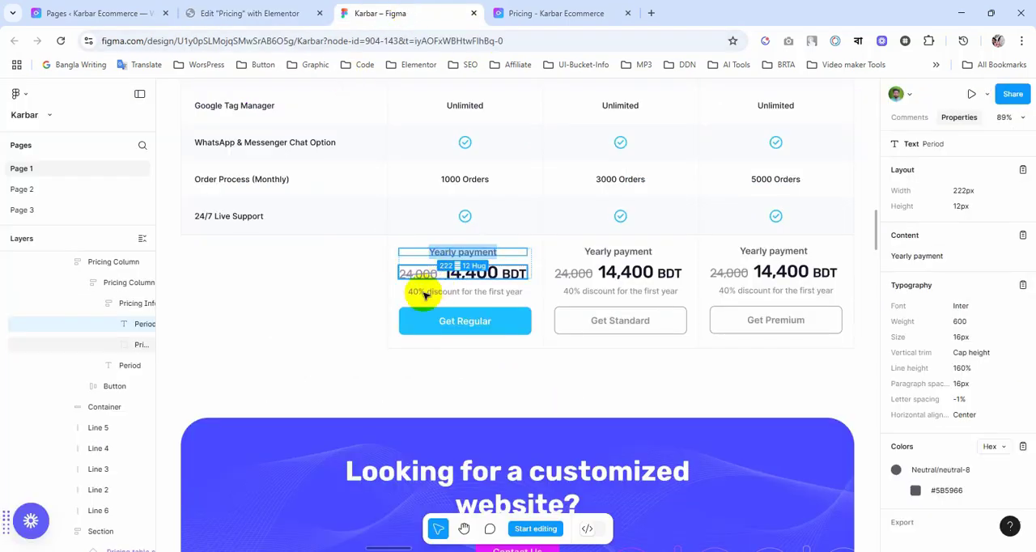
key("Escape")
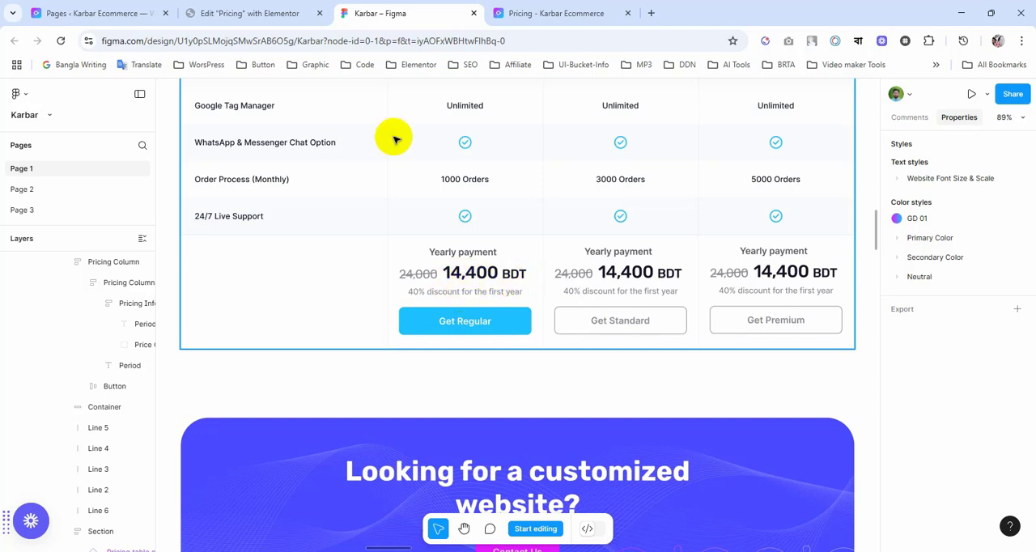
left_click(254, 13)
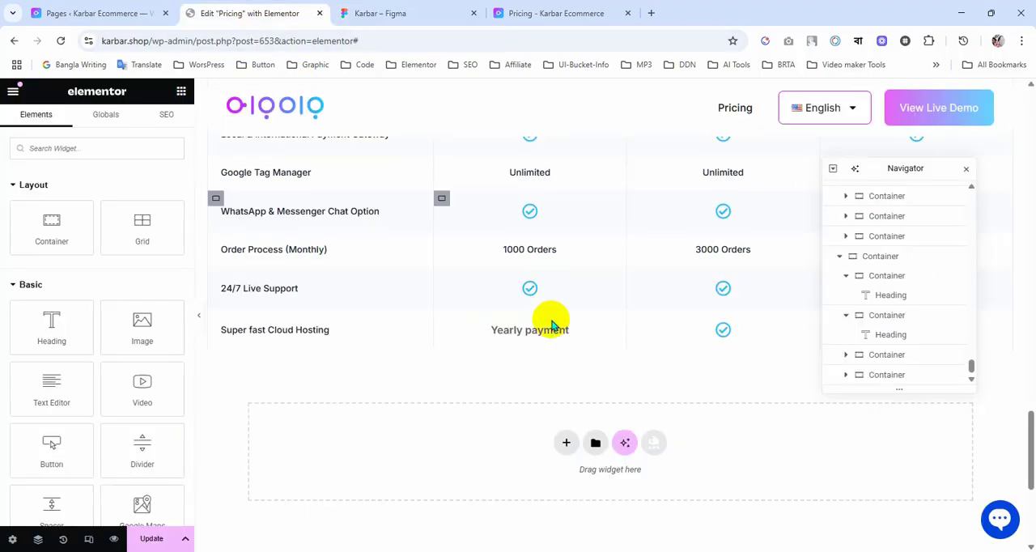
right_click(607, 335)
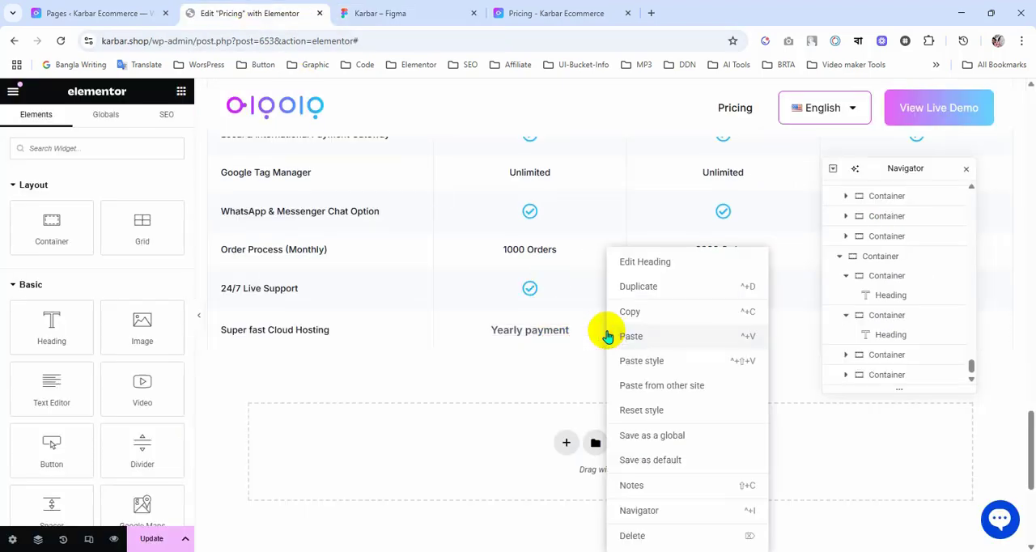
left_click(638, 286)
Step: Copy the discount line under the Regular price in Figma and make the duplicated heading in Elementor read 40% Discount for the First Year
left_click(387, 13)
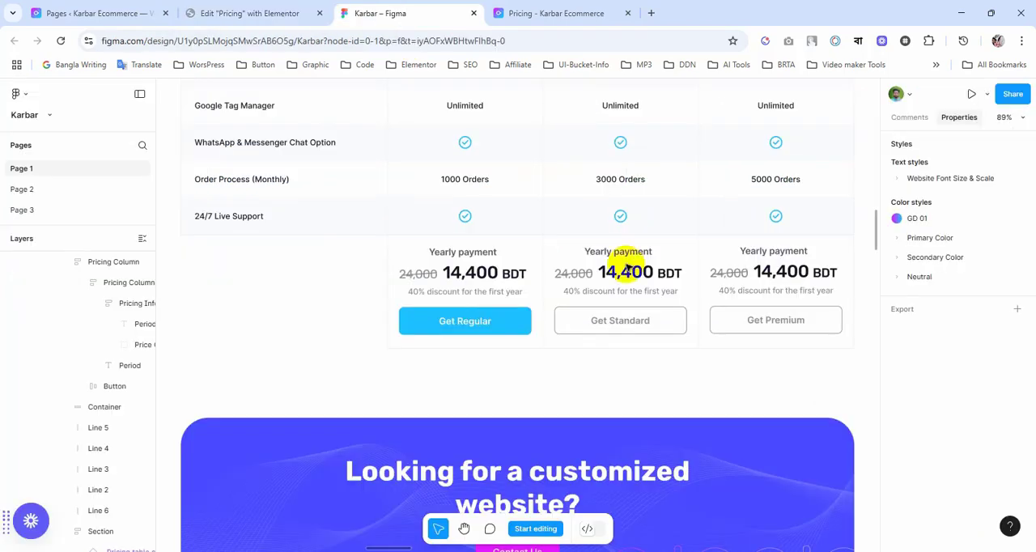
double_click(452, 293)
double_click(451, 292)
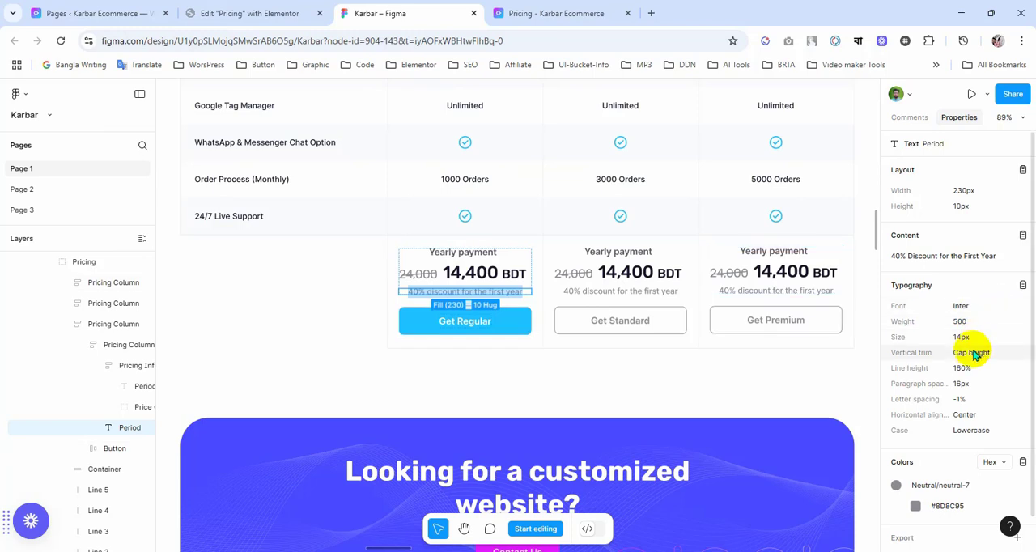
left_click(265, 11)
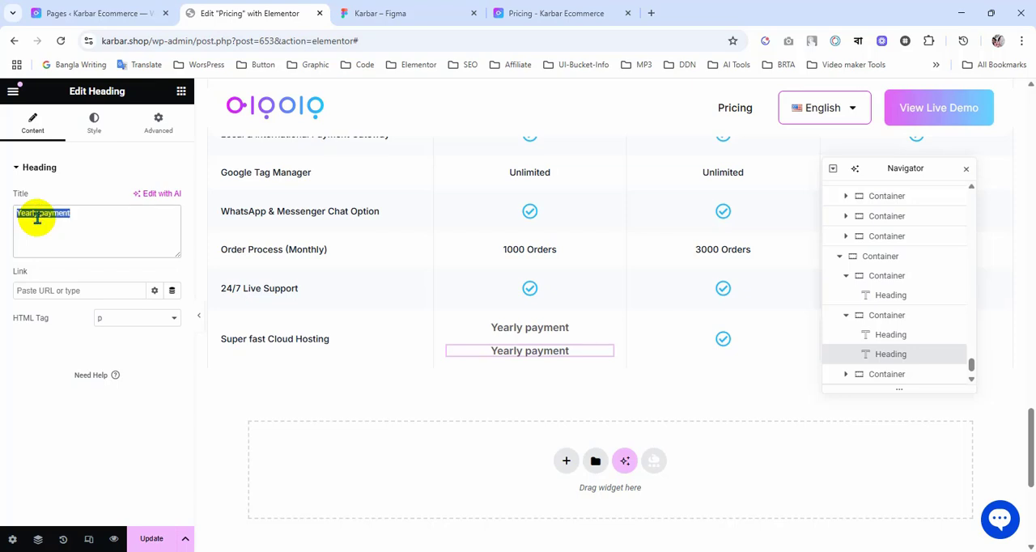
Step: Set the discount heading's typography to size 14 px and weight 500 (Medium)
left_click(93, 124)
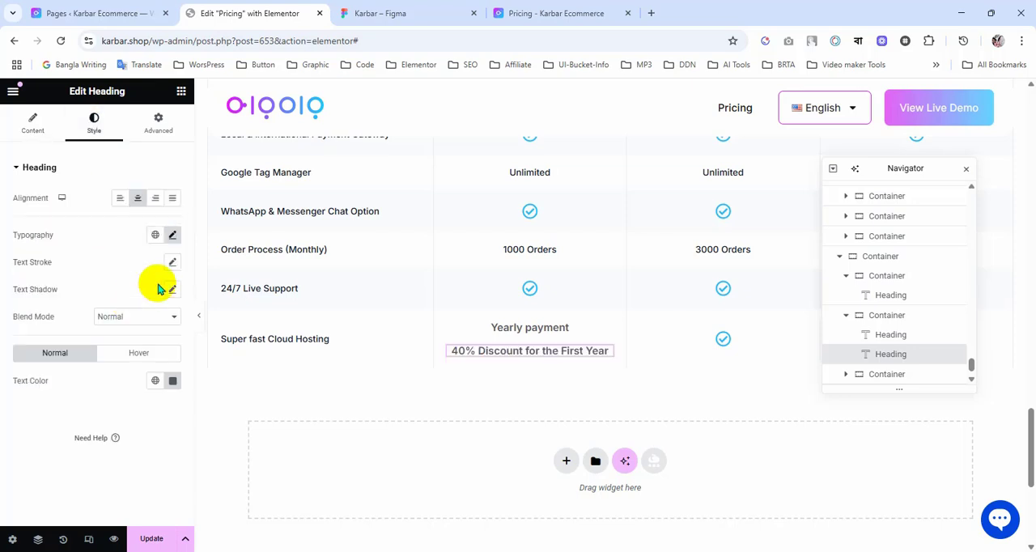
left_click(171, 235)
left_click(162, 341)
left_click(162, 341)
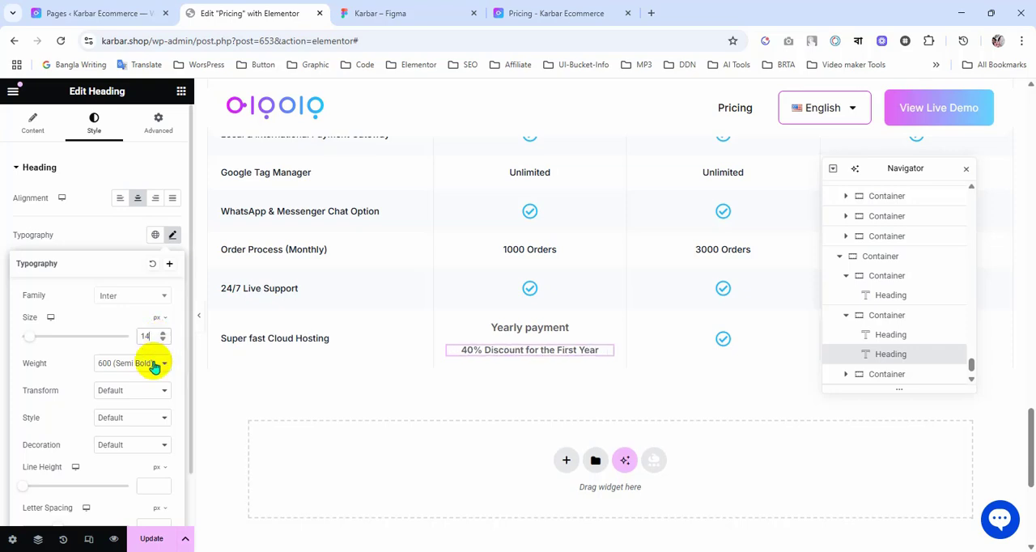
left_click(150, 363)
left_click(128, 236)
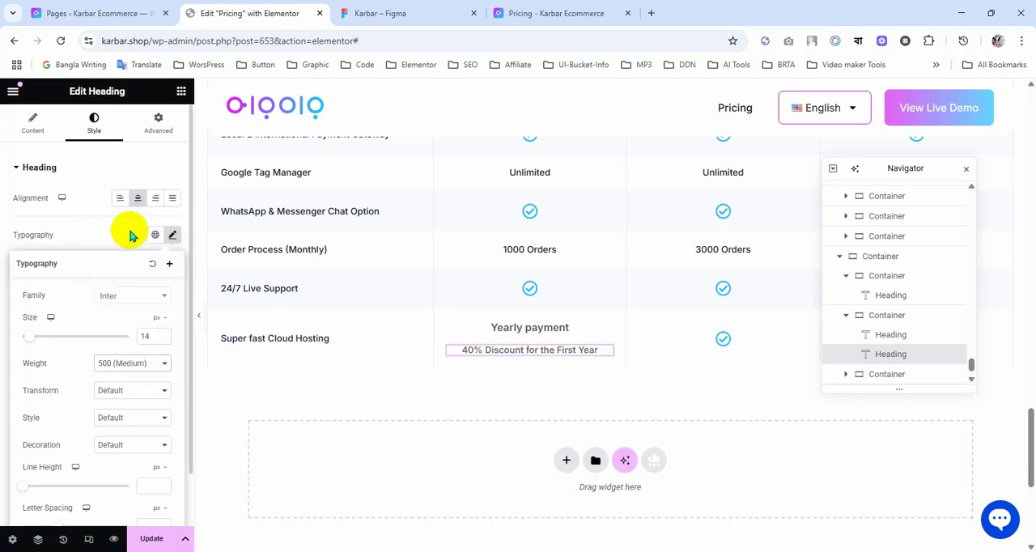
Step: Copy the discount text's colour #8D8C95 from Figma and apply it as the discount heading's text colour in Elementor
left_click(407, 9)
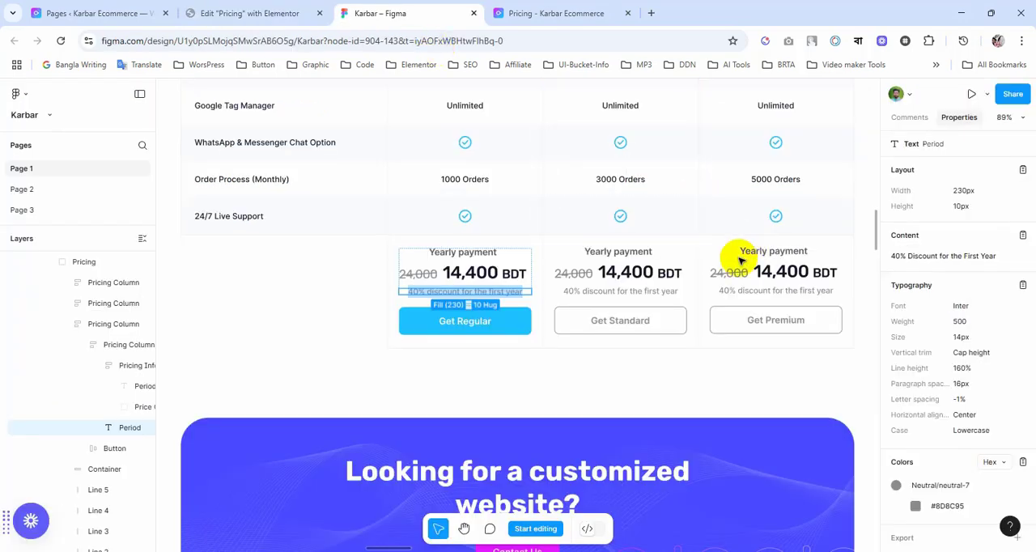
left_click(965, 512)
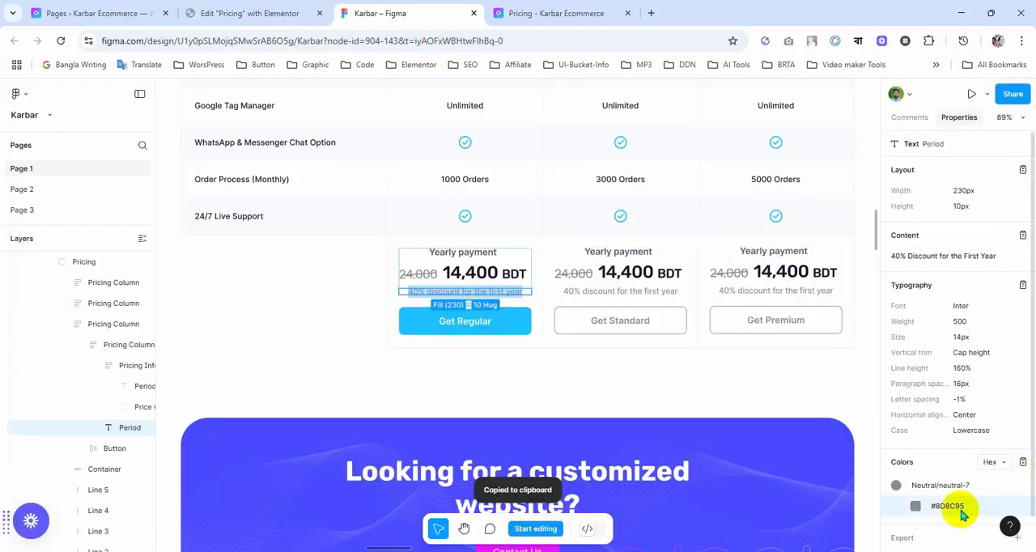
left_click(267, 13)
left_click(204, 390)
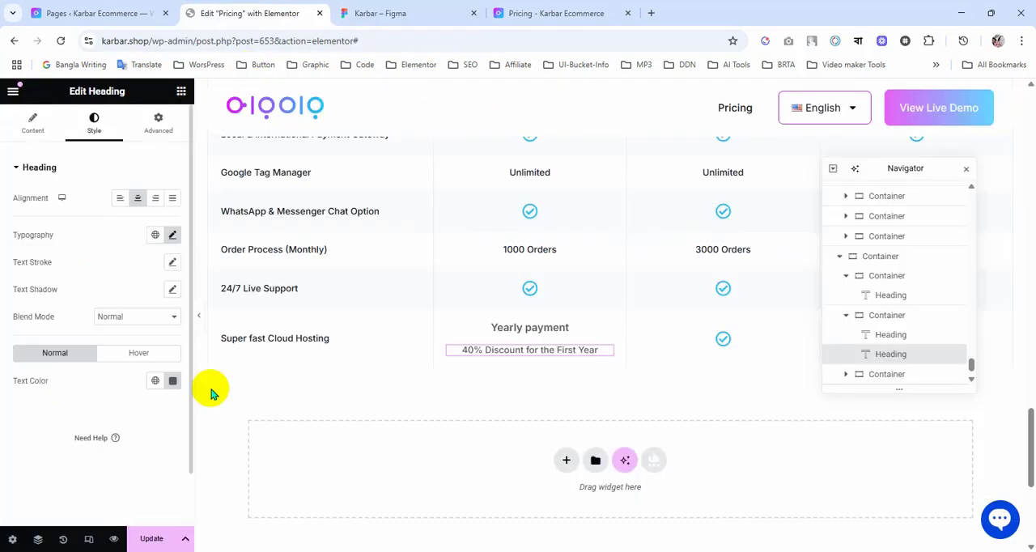
left_click(173, 381)
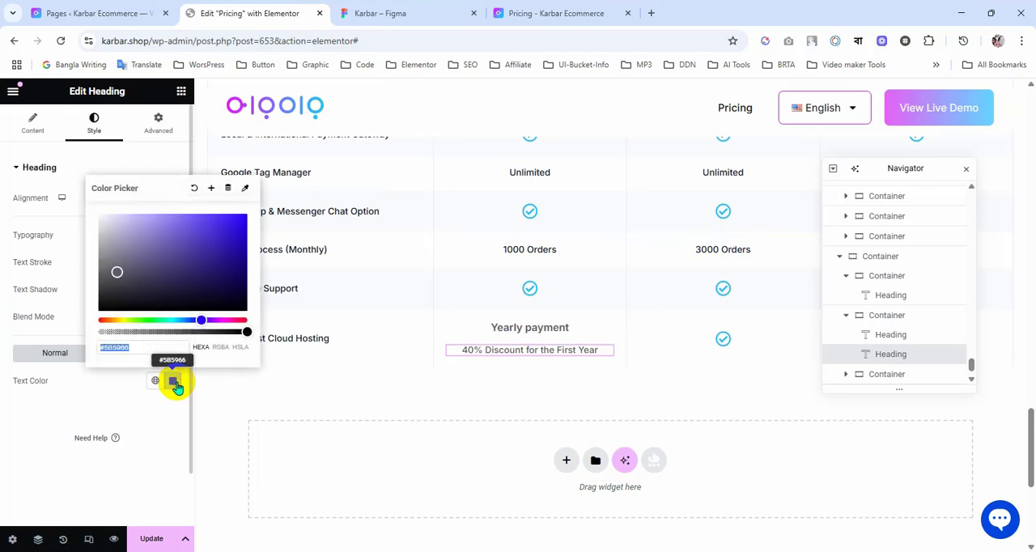
key("ctrl+v")
left_click(132, 395)
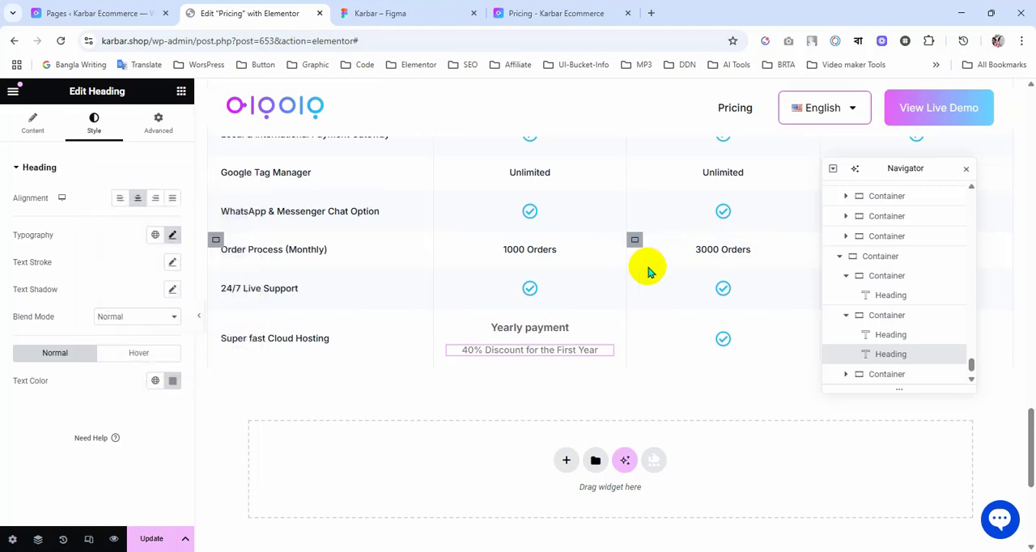
Step: Check the Figma payment block and add a Button widget below the discount heading in Elementor's Regular cell
left_click(389, 13)
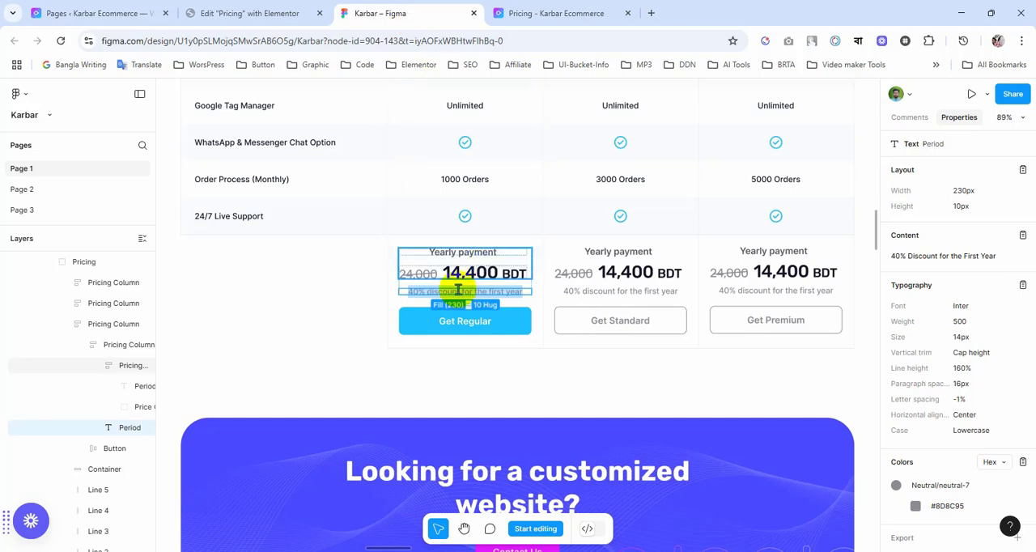
left_click(256, 11)
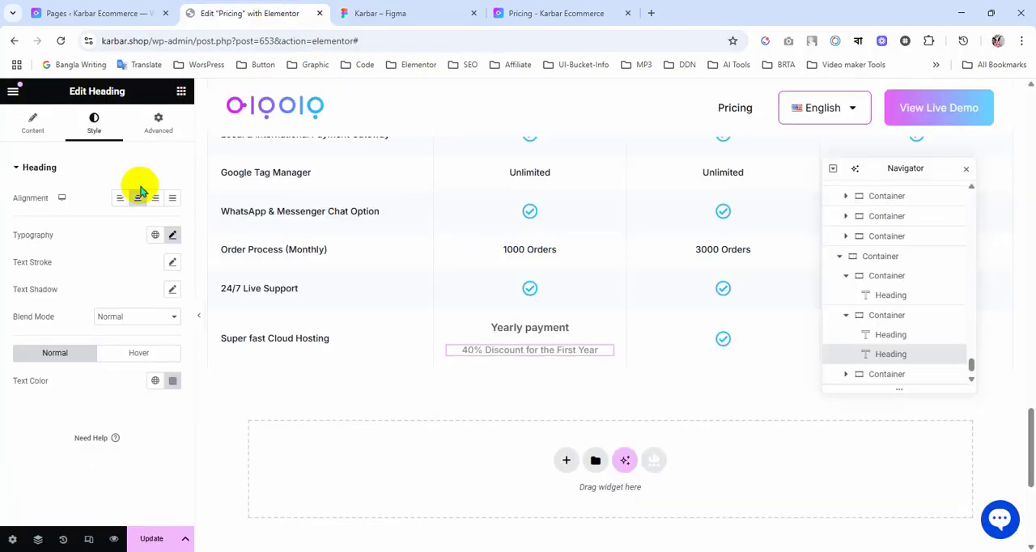
left_click(181, 93)
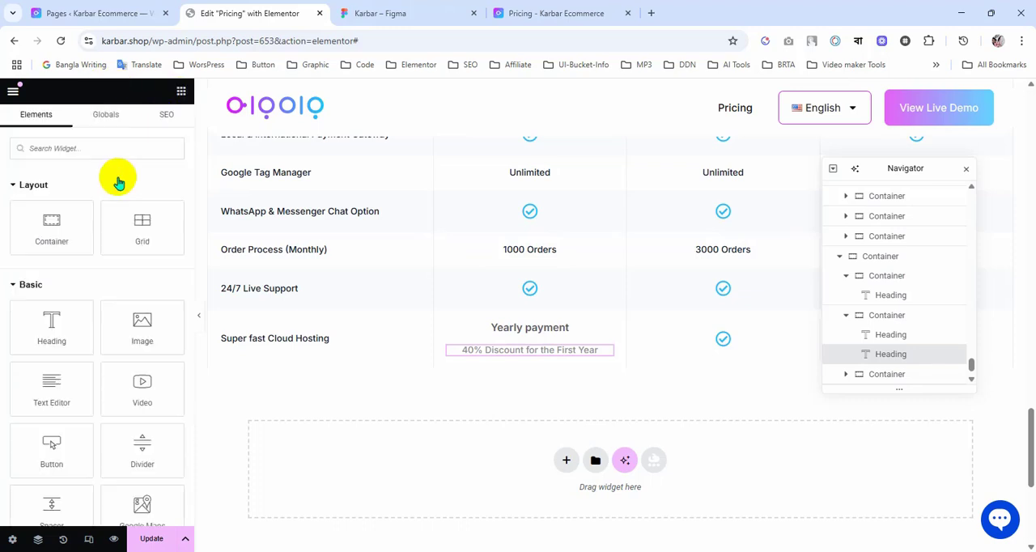
left_click(102, 148)
type("butt")
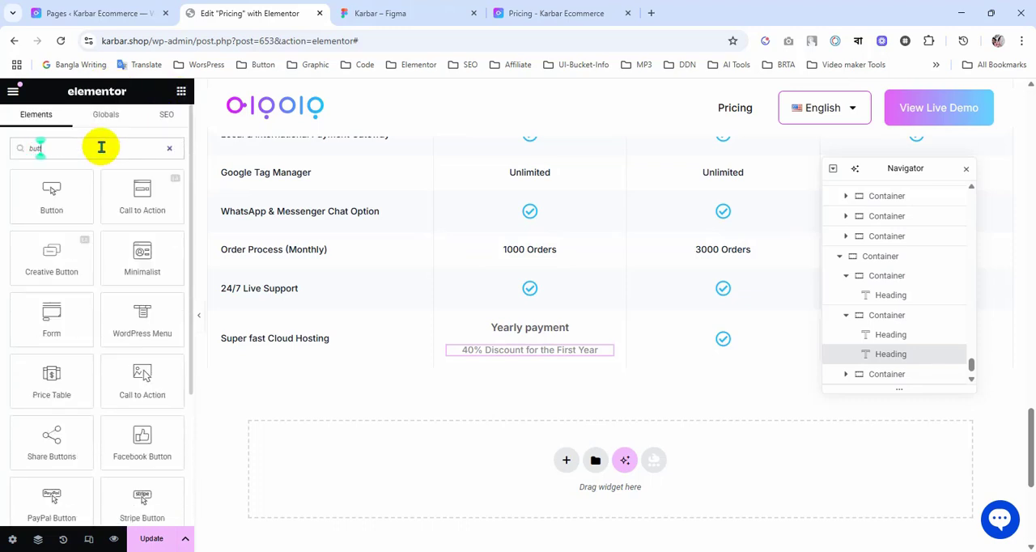
left_click_drag(71, 206, 546, 354)
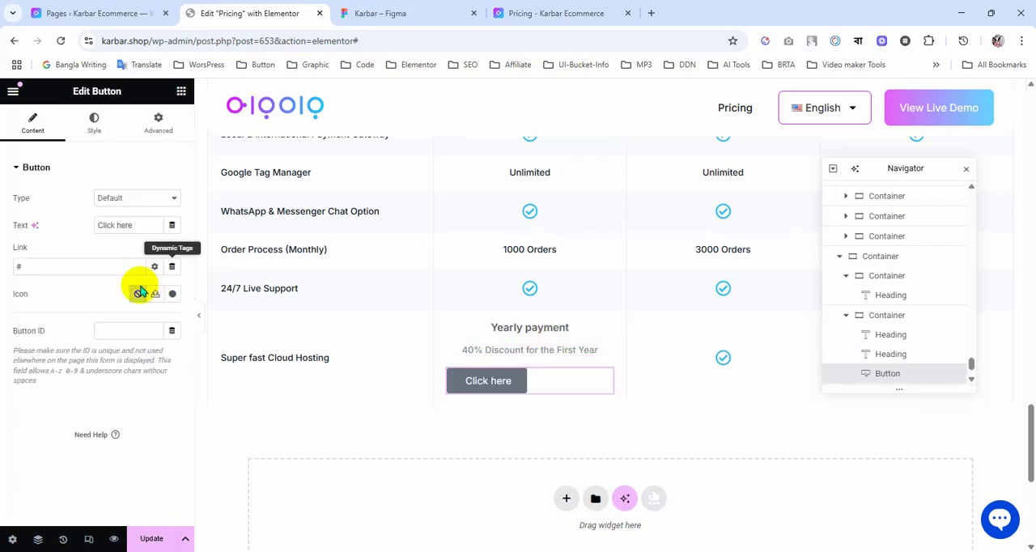
Step: Stretch the button to the cell's full width and set its text to Get Regular, copied from the Figma button
left_click(96, 130)
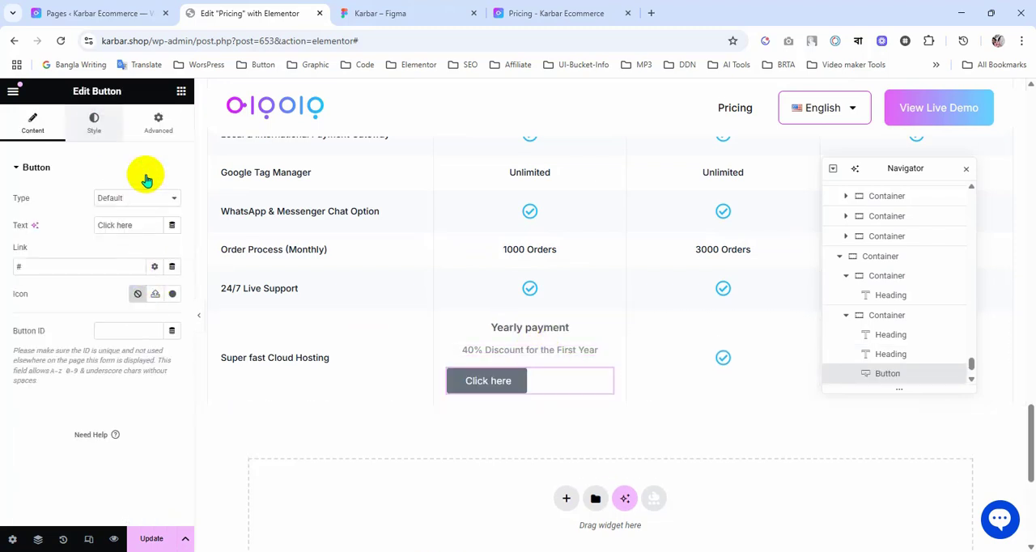
left_click(401, 15)
double_click(476, 324)
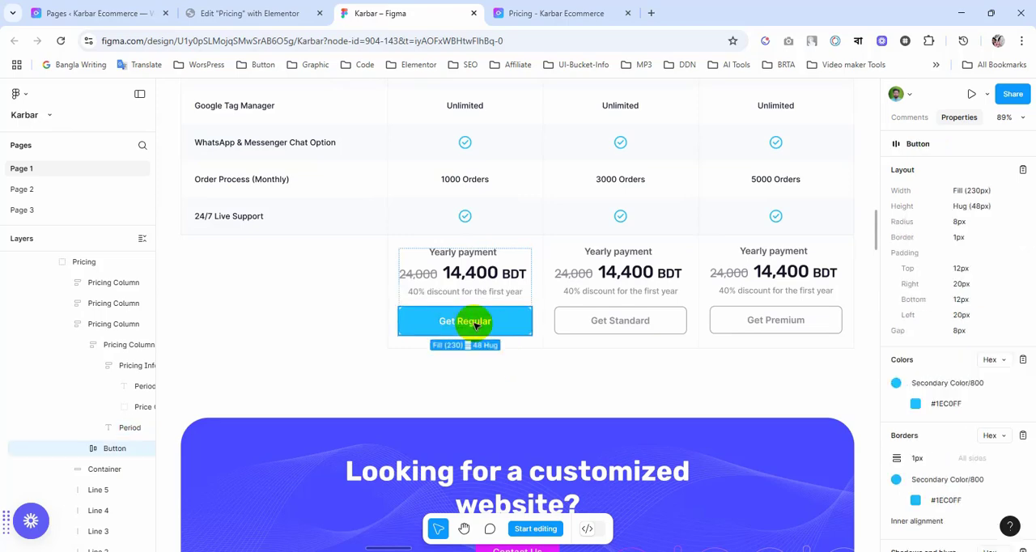
left_click(283, 16)
left_click(170, 200)
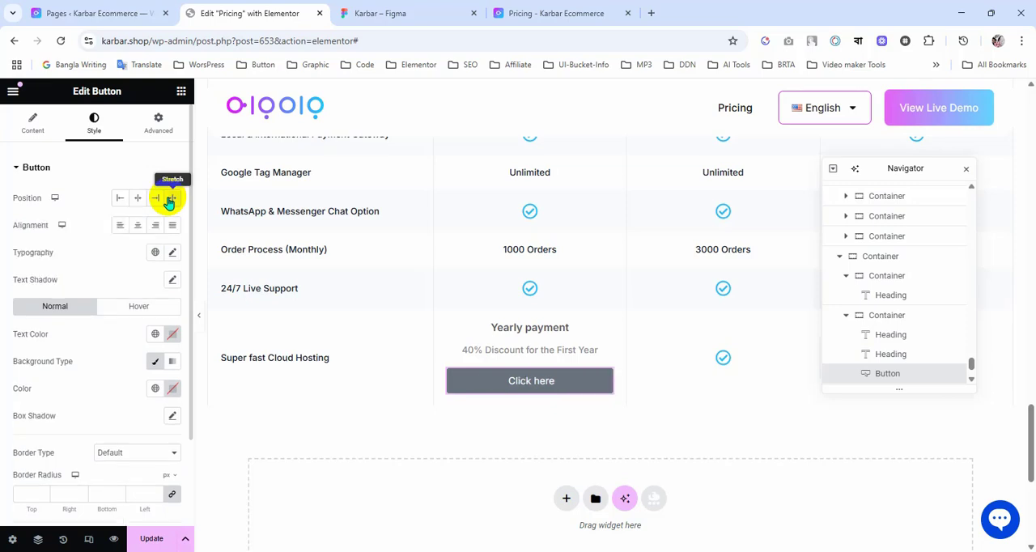
left_click(32, 123)
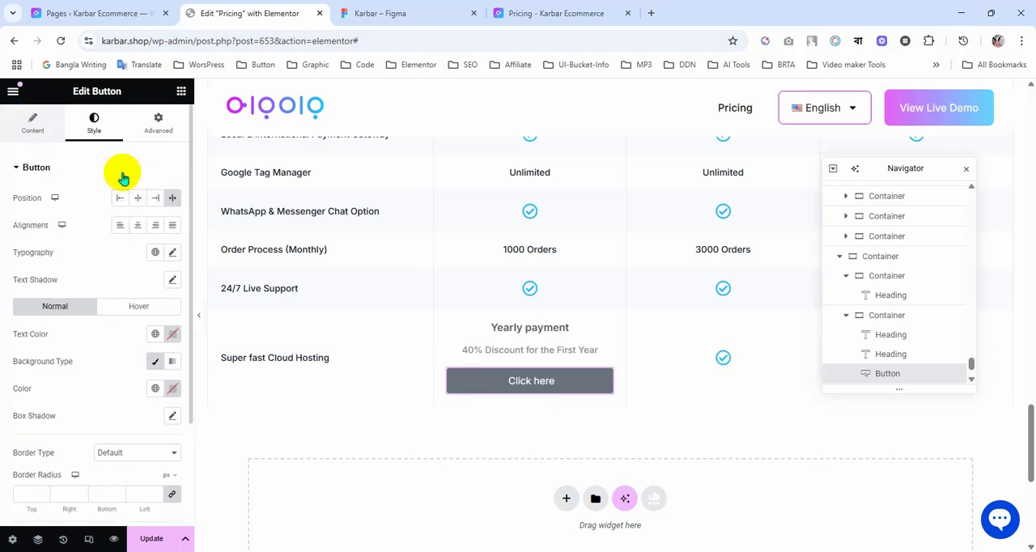
key("ctrl+v")
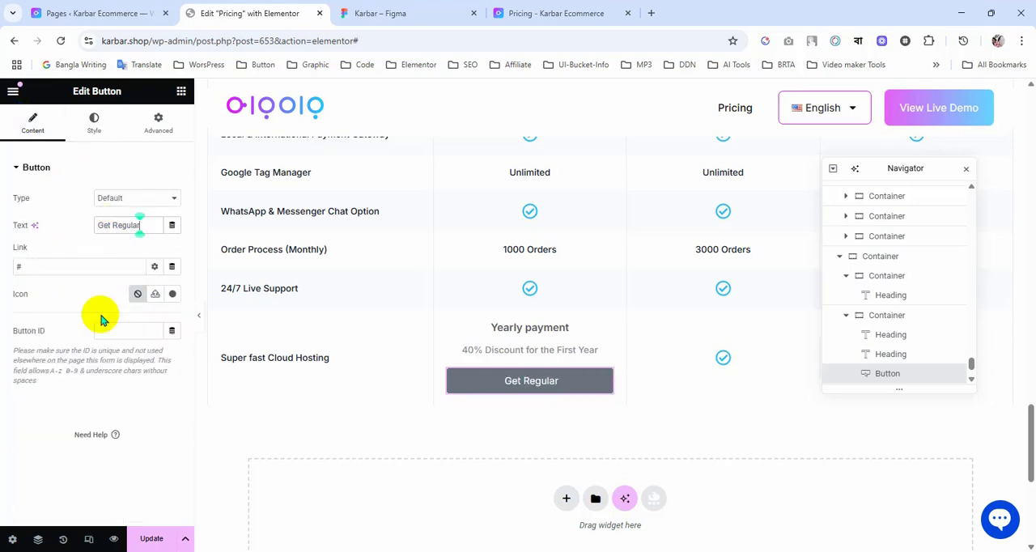
Step: Check the Get Regular text style in Figma and set the Elementor button's typography to Inter, size 16 px
left_click(397, 13)
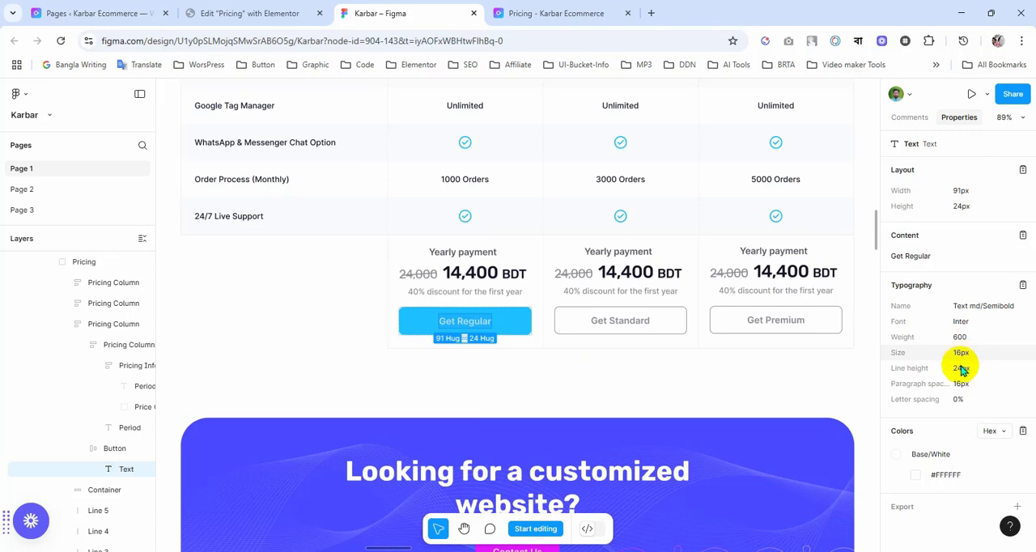
left_click(289, 10)
left_click(94, 123)
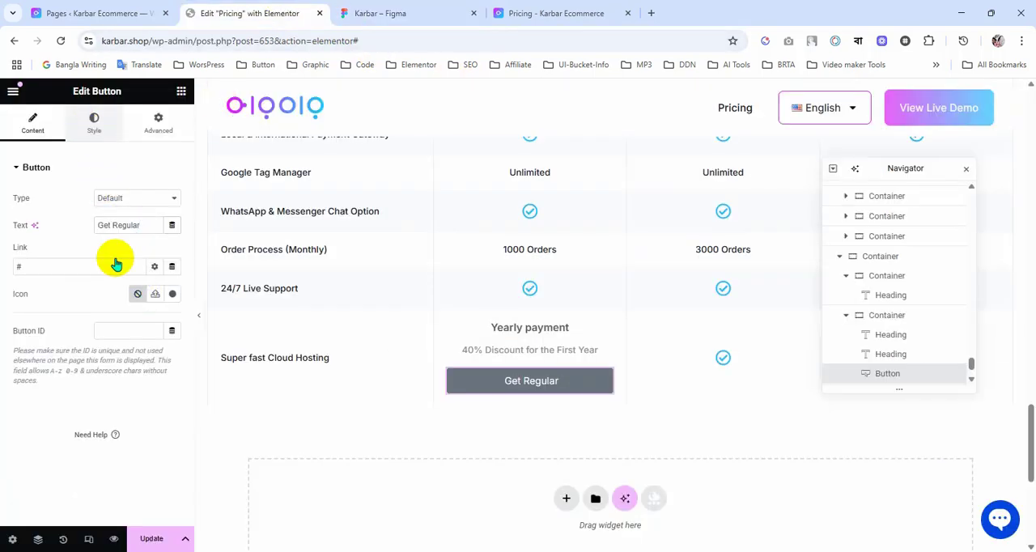
left_click(173, 253)
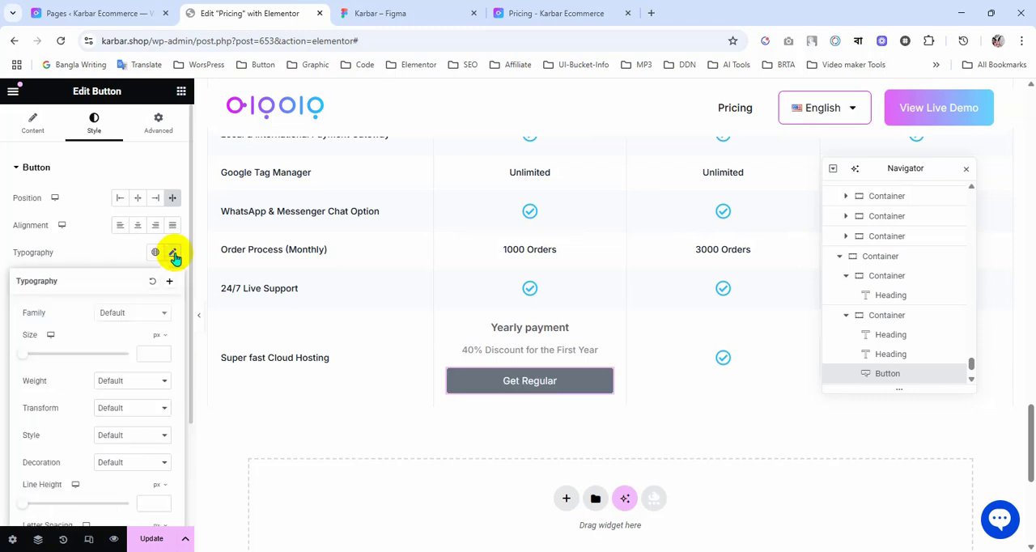
left_click(142, 317)
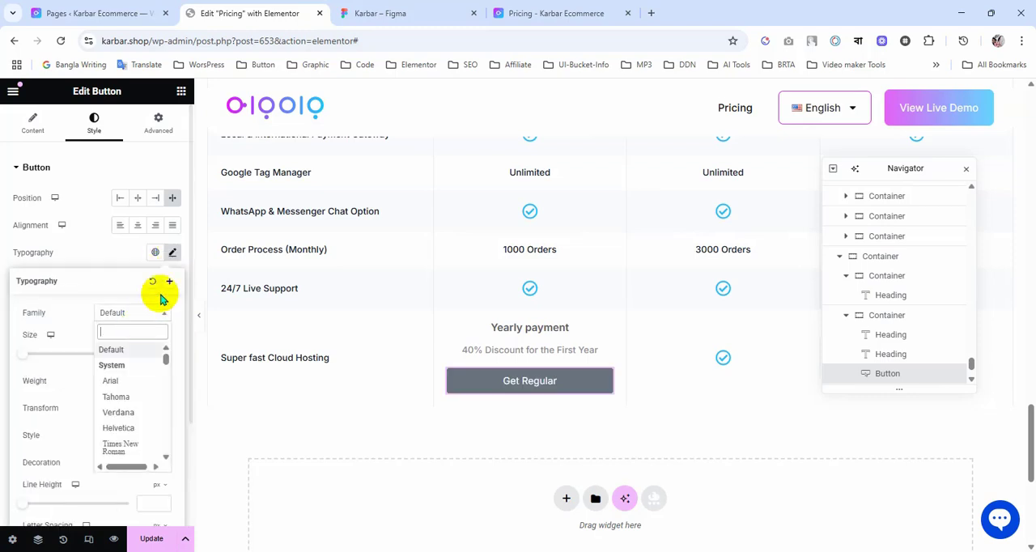
type("inter")
key("Return")
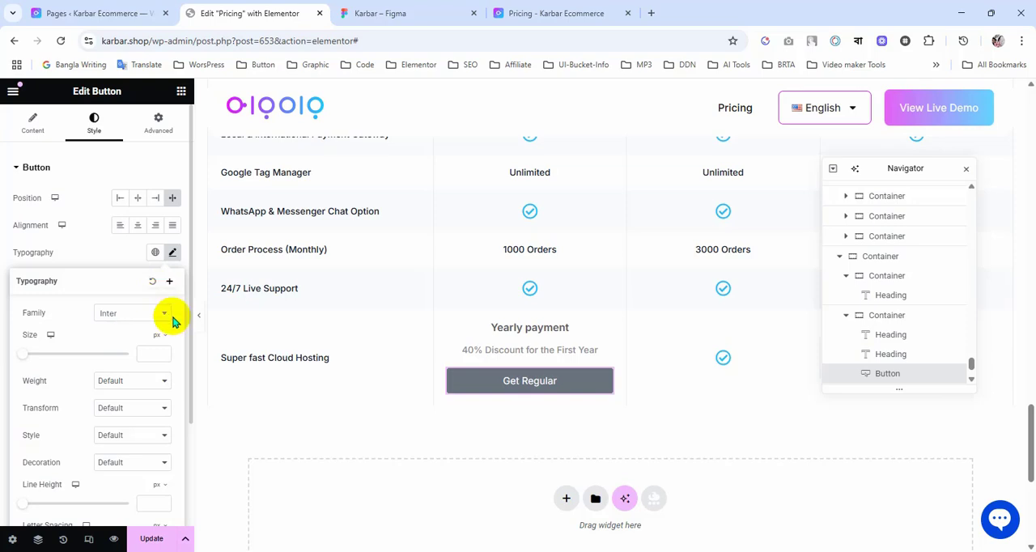
left_click(149, 353)
type("16")
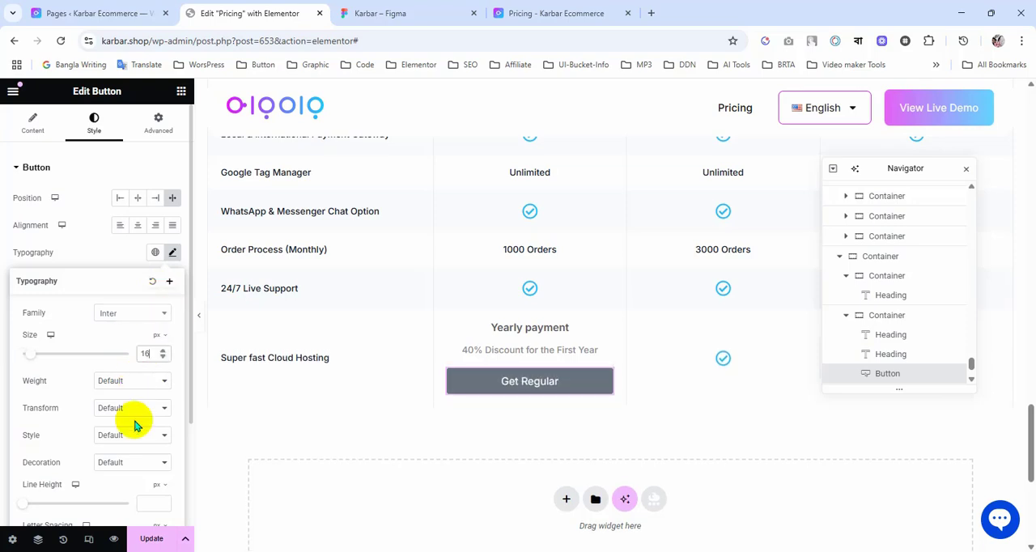
Step: Set the Get Regular button's line height to 24 px and its font weight to 600 (Semi Bold)
left_click(148, 504)
type("24")
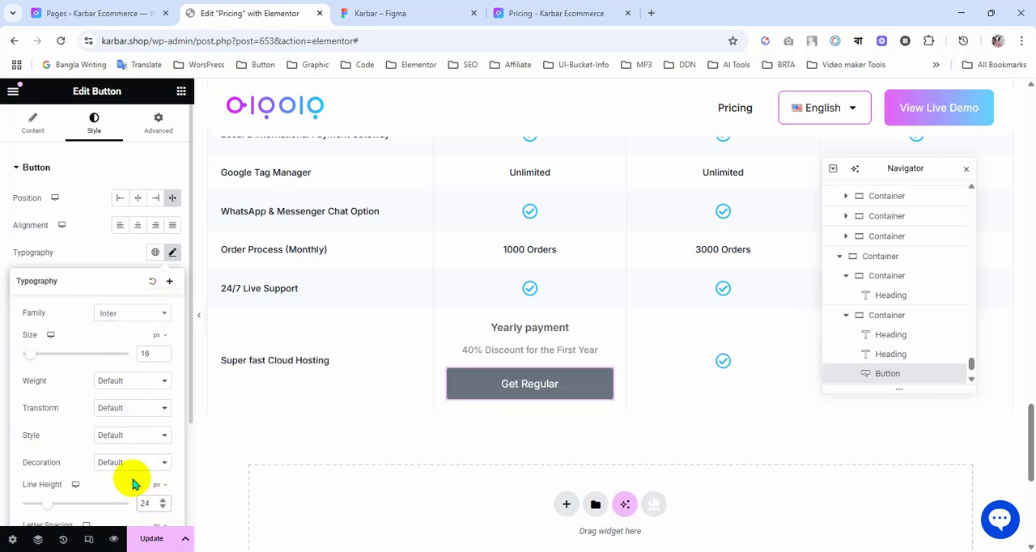
scroll(69, 400, "down", 3)
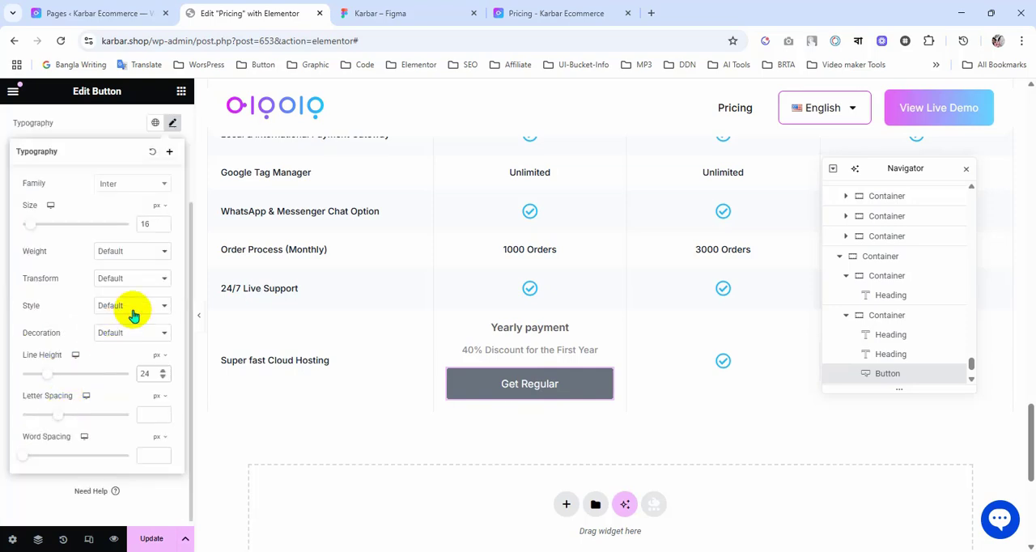
left_click(135, 282)
left_click(135, 256)
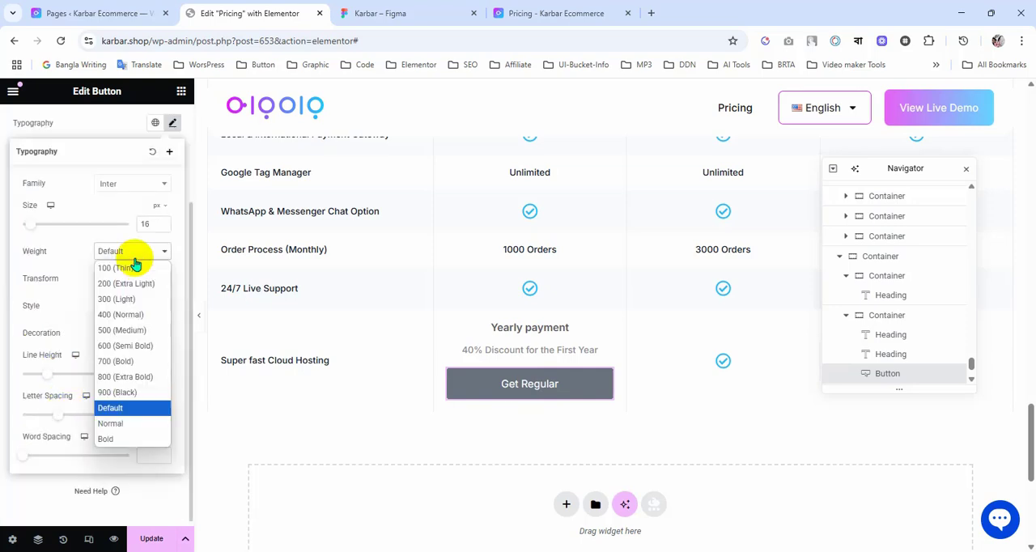
left_click(123, 345)
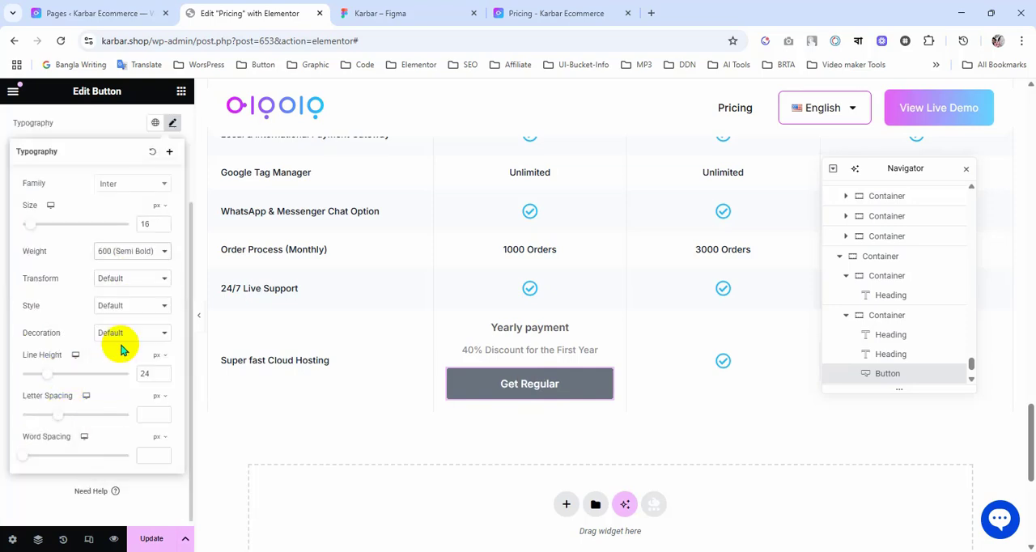
left_click(91, 134)
Step: Apply the global colour FFF to the button's text and the global colour 1EC0FF to its background
scroll(97, 226, "up", 3)
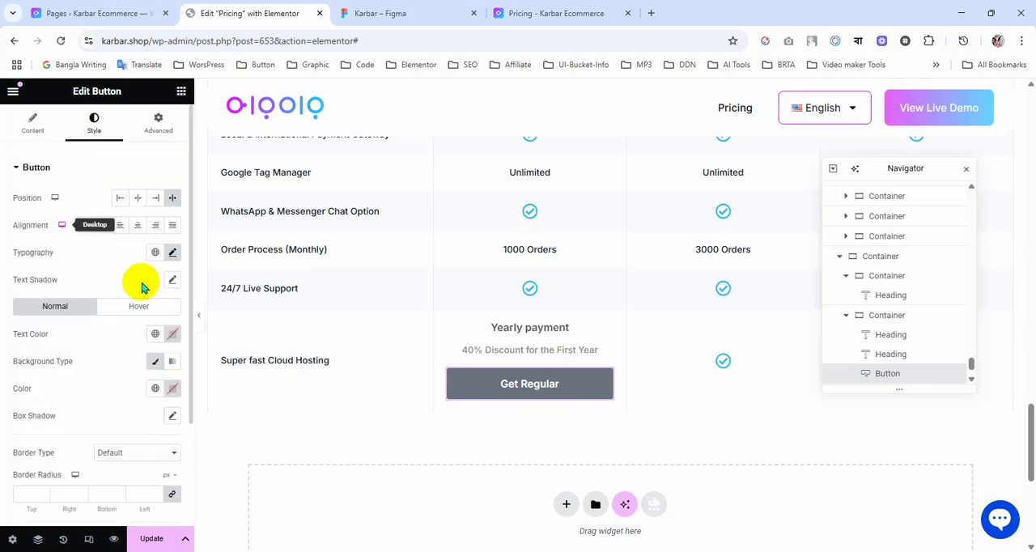
left_click(156, 335)
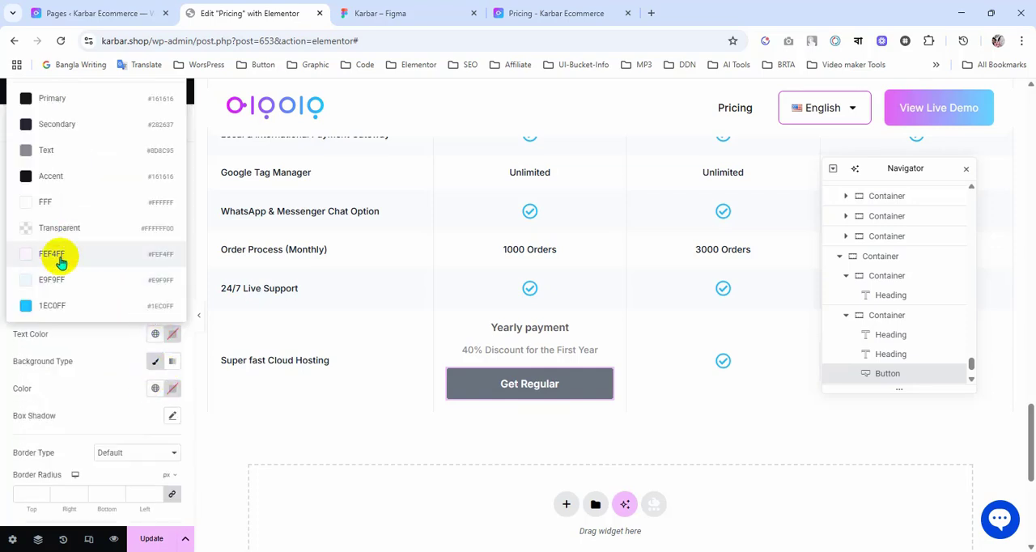
left_click(51, 202)
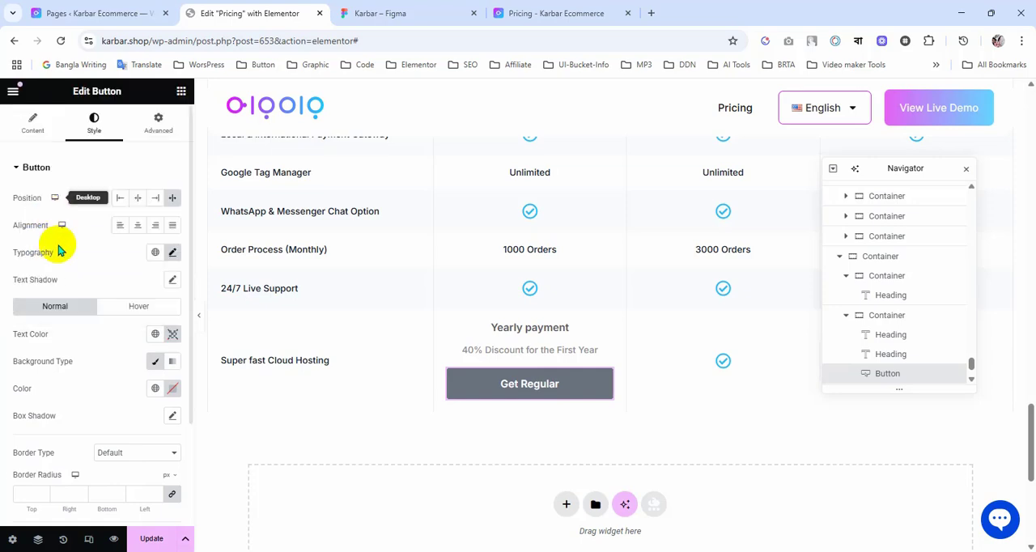
left_click(156, 389)
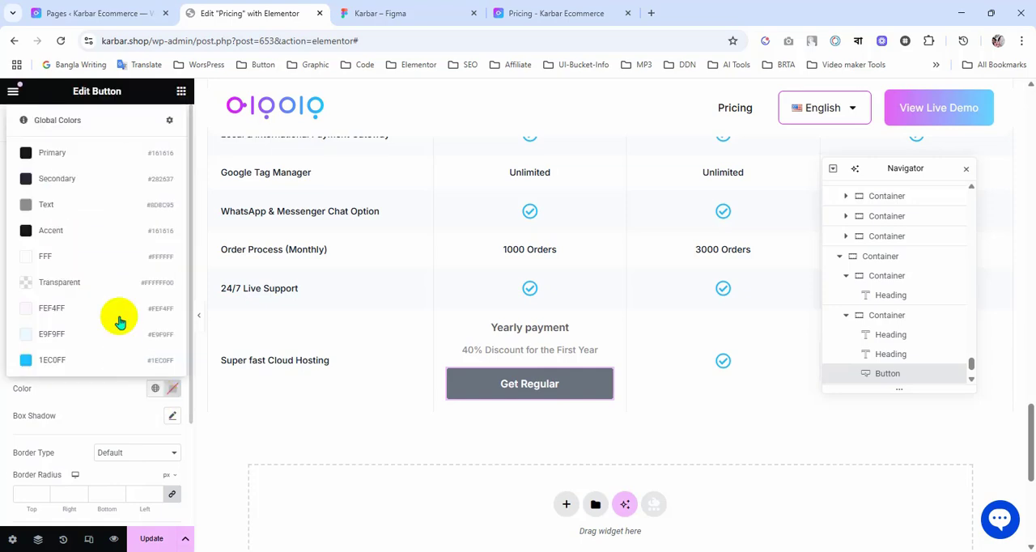
left_click(73, 362)
Step: Check the button frame's properties in Figma and set the Elementor button's border radius to 8 px on all corners
left_click(395, 11)
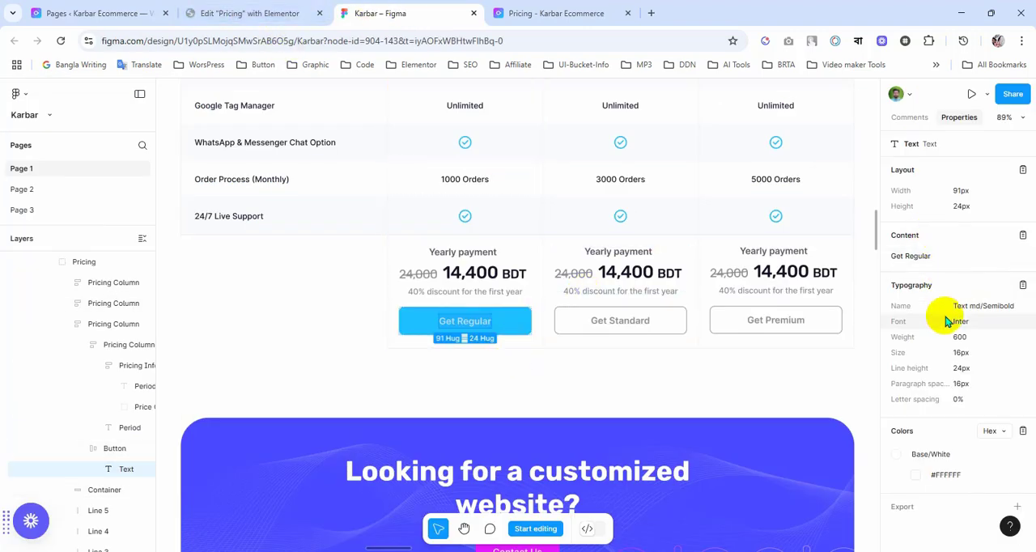
left_click(530, 322)
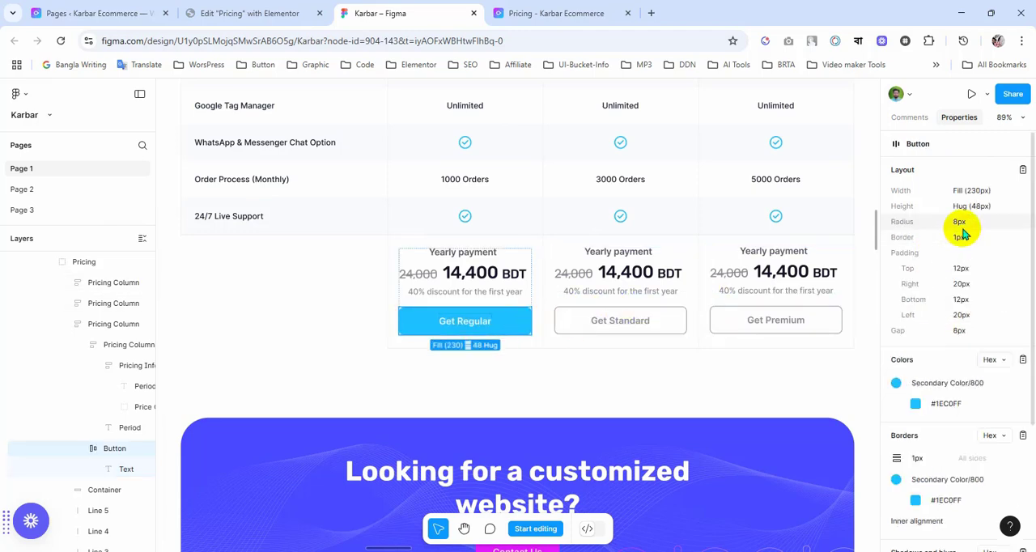
left_click(243, 13)
scroll(45, 415, "down", 3)
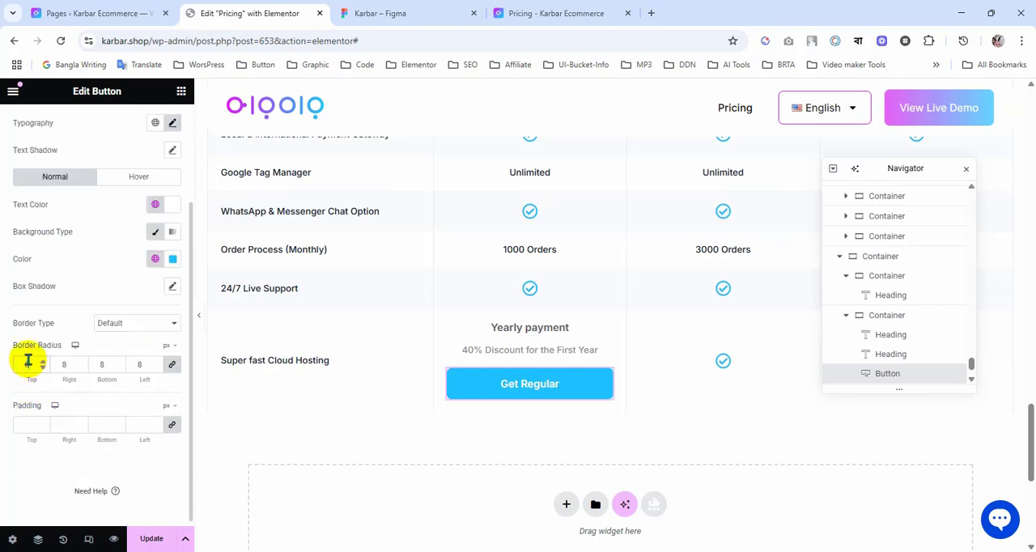
Step: Check the border in Figma and give the Elementor button a solid 1 px border in the global colour 1EC0FF
left_click(436, 16)
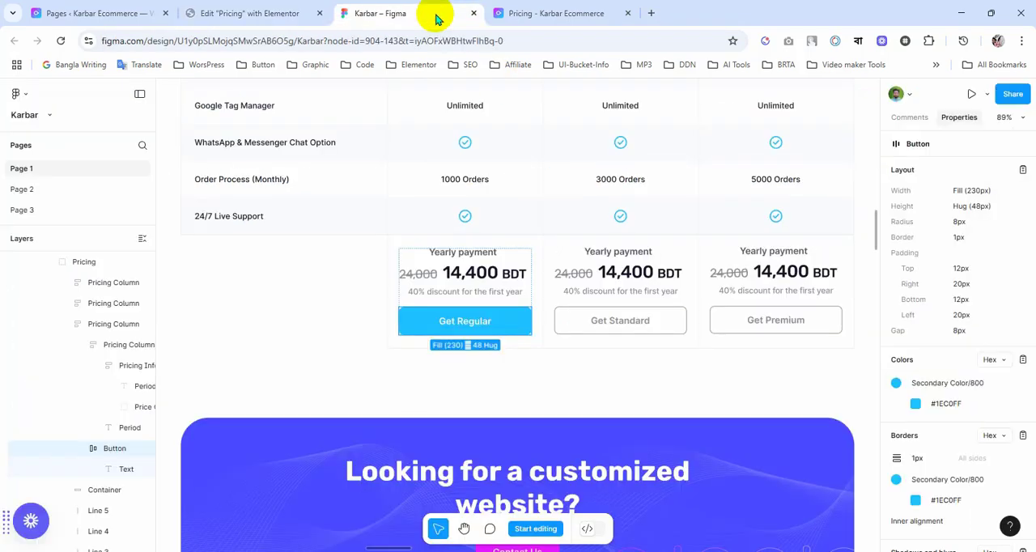
left_click(280, 13)
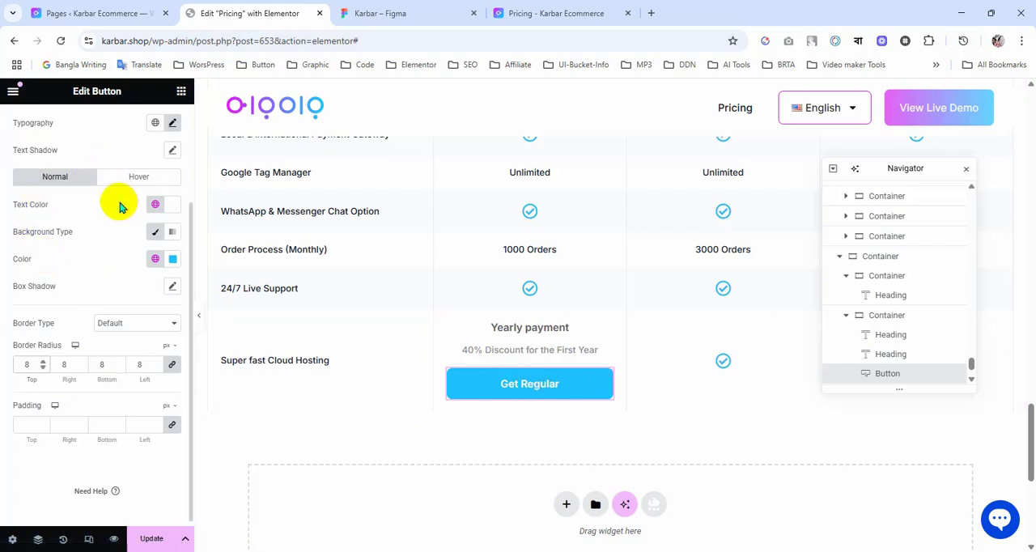
left_click(124, 327)
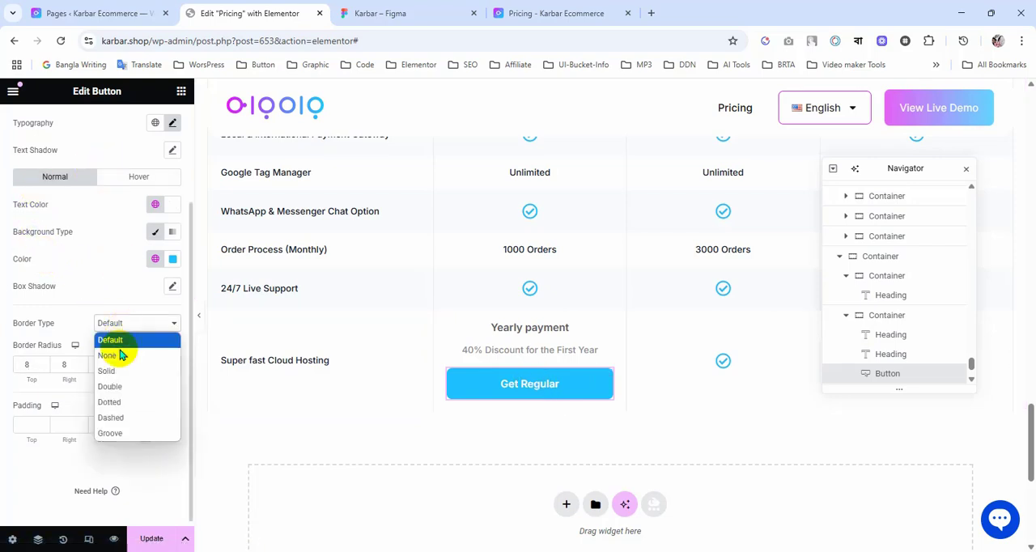
left_click(113, 366)
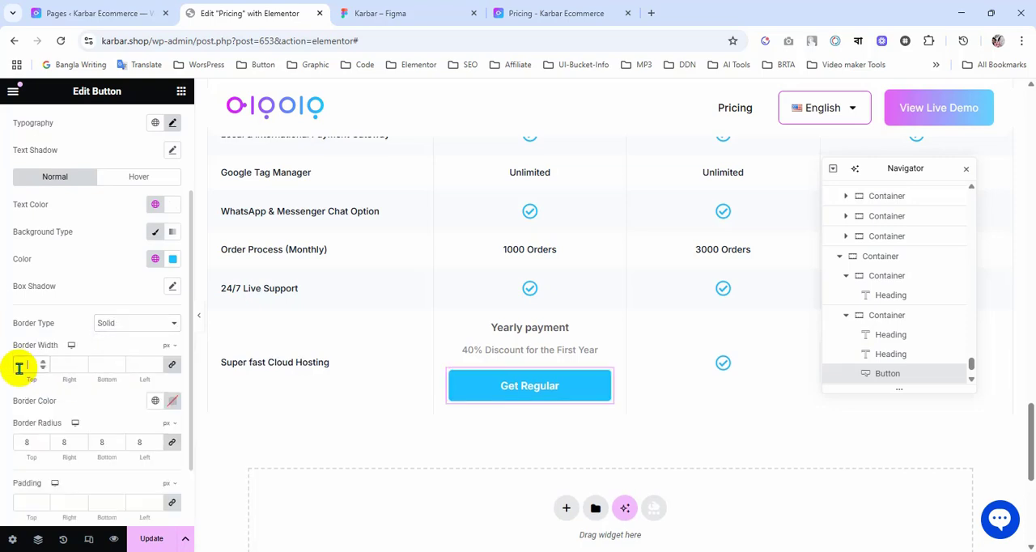
type("1")
left_click(153, 402)
left_click(81, 370)
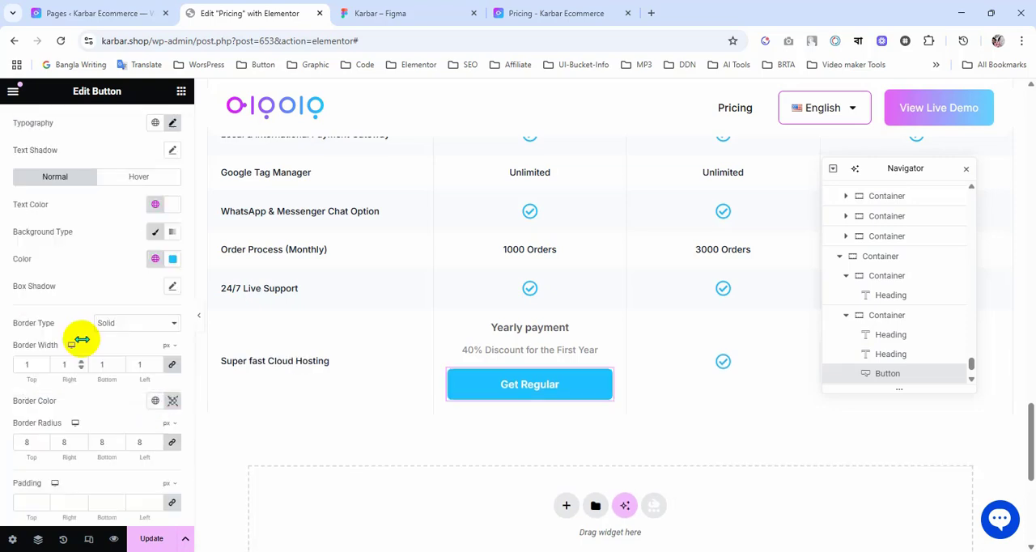
Step: Set the button's hover text colour to the global 1EC0FF and hover background to Transparent, and update the page
left_click(128, 179)
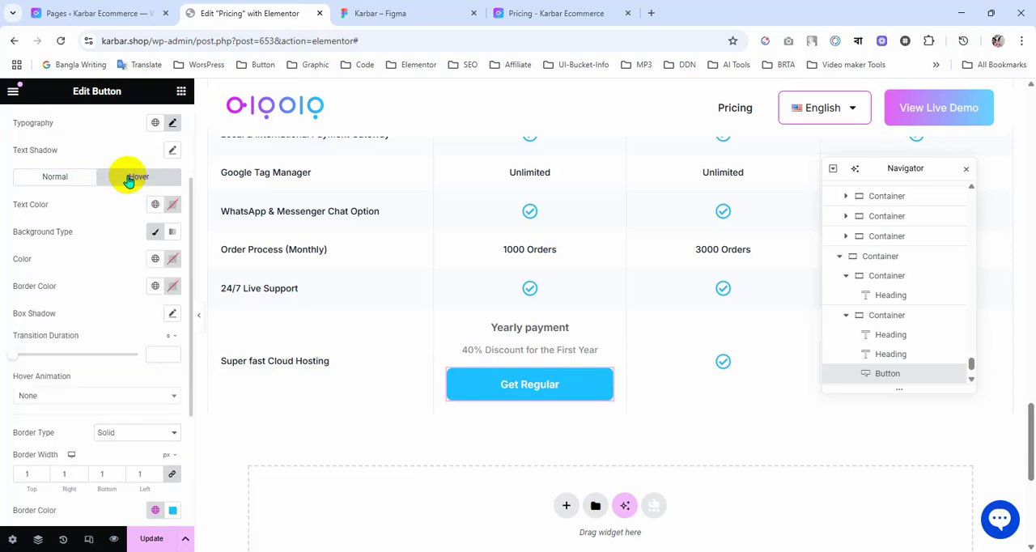
left_click(155, 204)
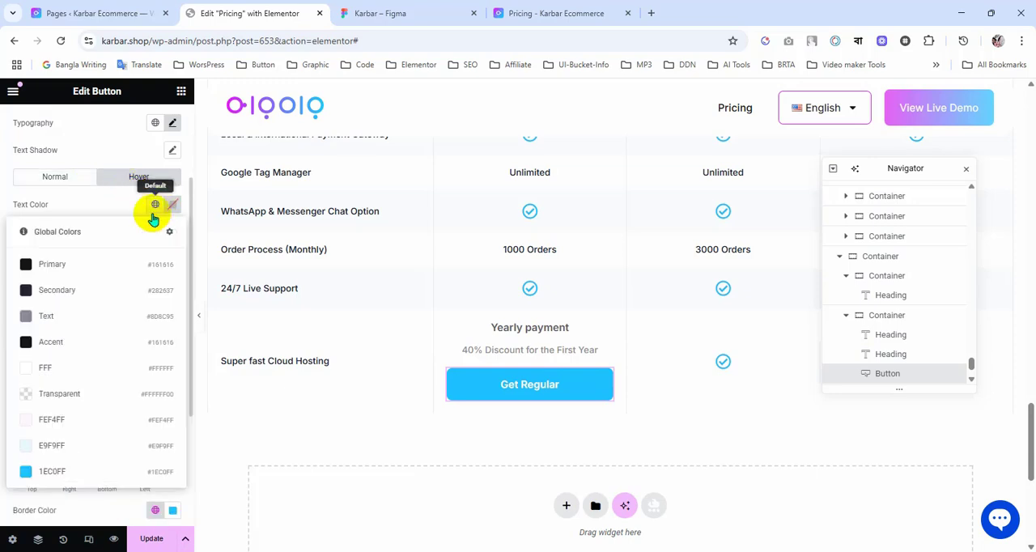
left_click(58, 472)
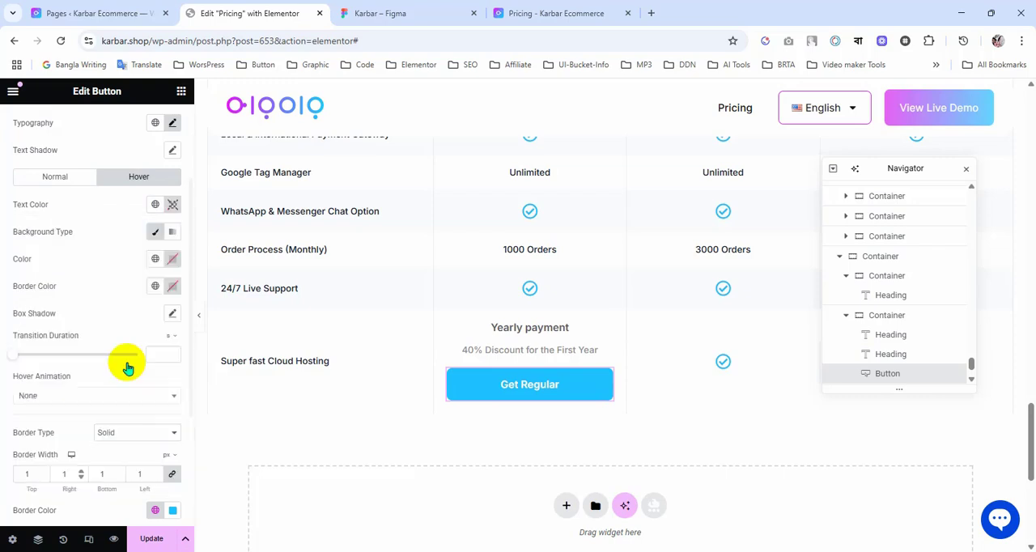
left_click(155, 259)
left_click(93, 447)
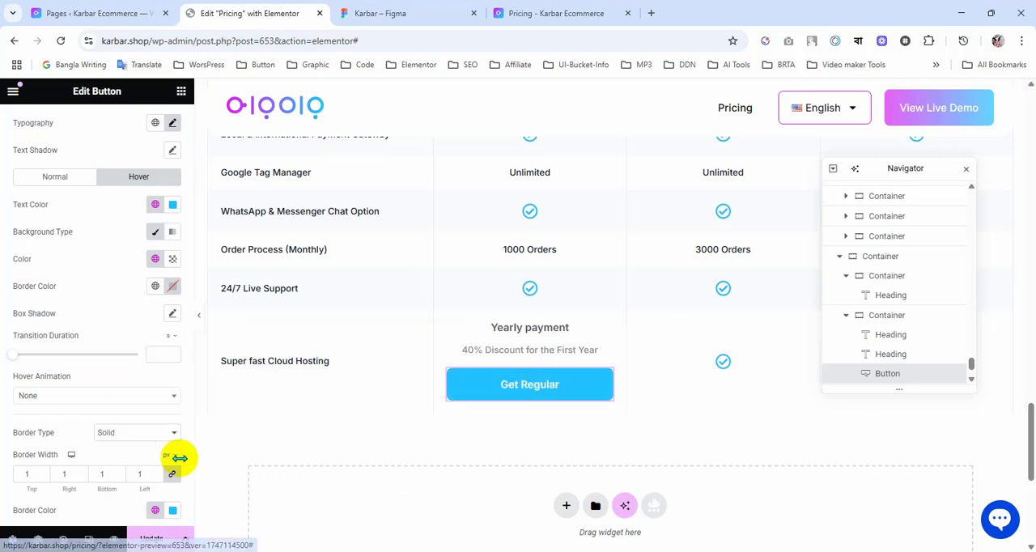
left_click(162, 538)
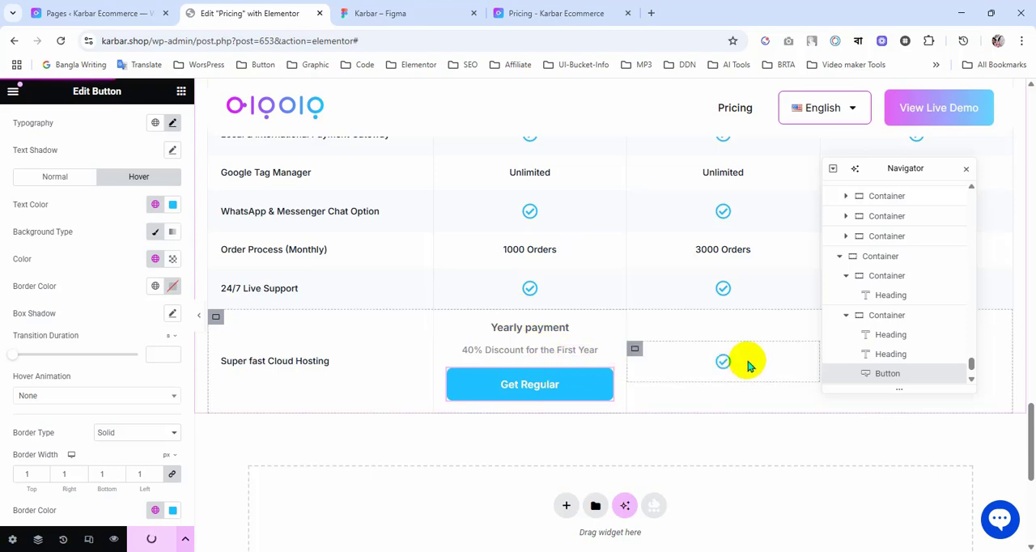
scroll(816, 460, "up", 1)
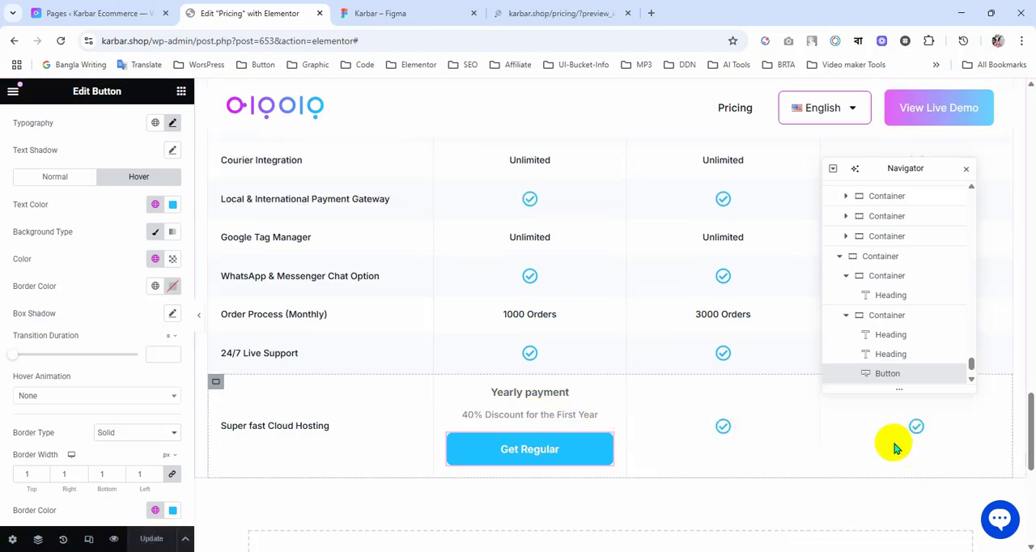
Step: Compare the Get Regular yearly payment cell in the Figma design with the Elementor version and review the button's content settings
left_click(396, 13)
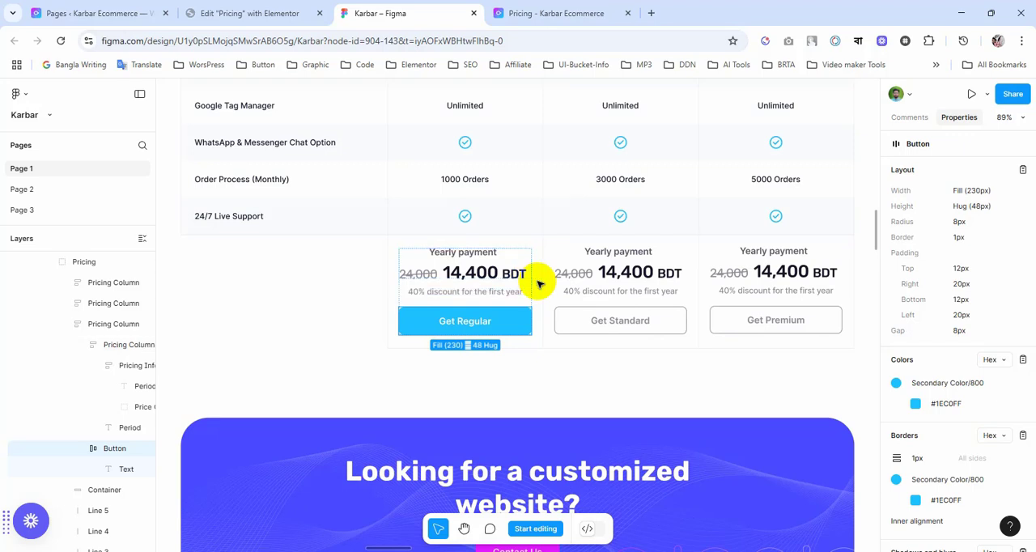
left_click(263, 11)
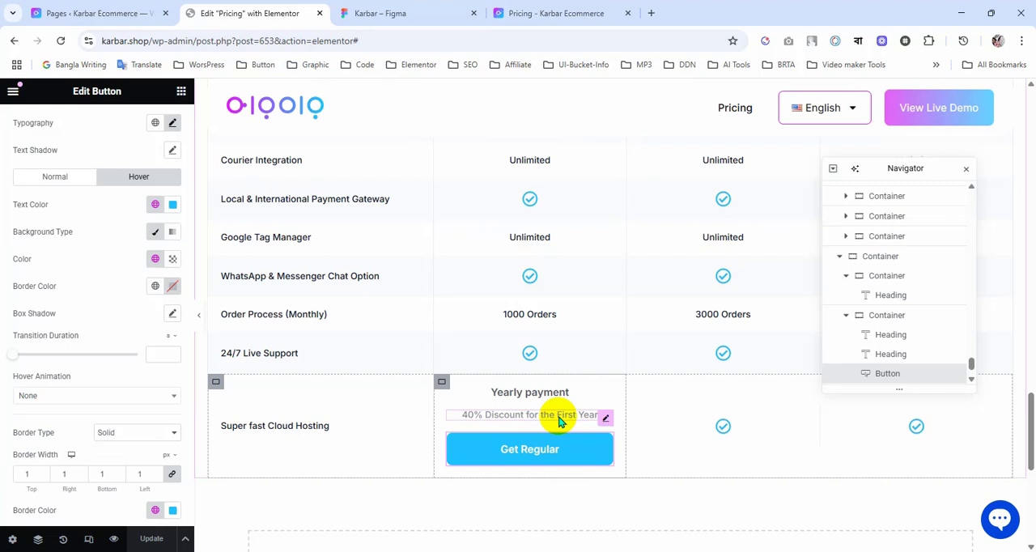
left_click(416, 6)
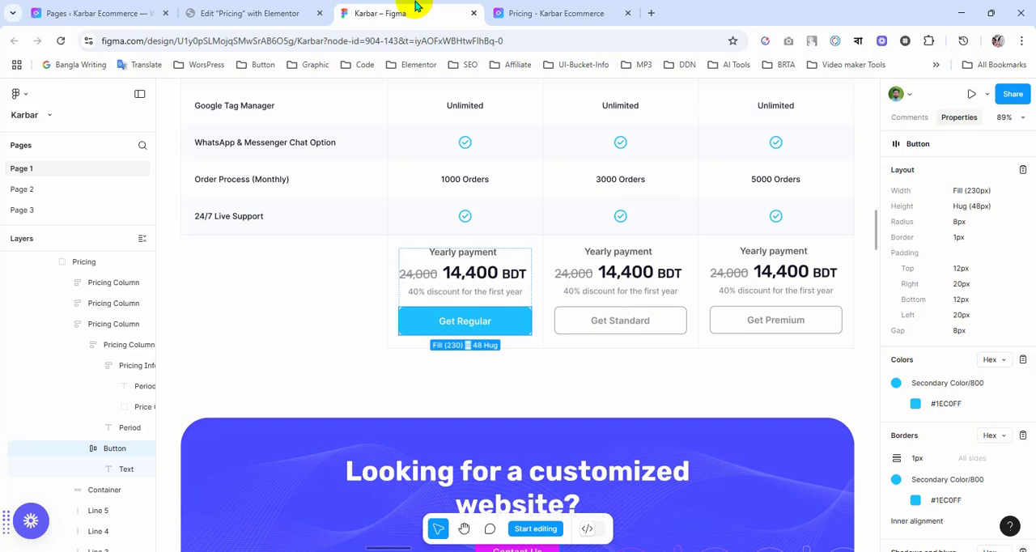
left_click(285, 10)
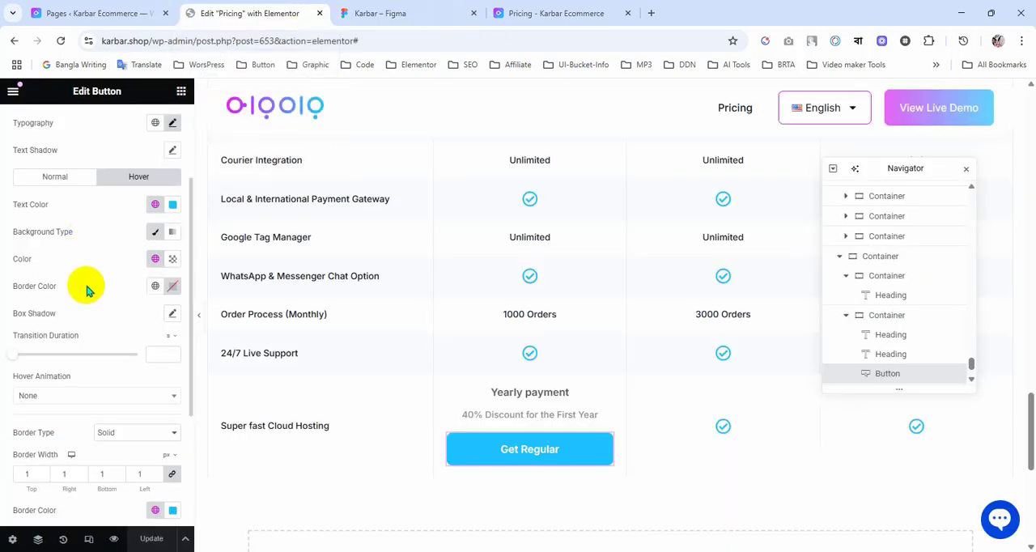
scroll(77, 259, "up", 3)
left_click(32, 120)
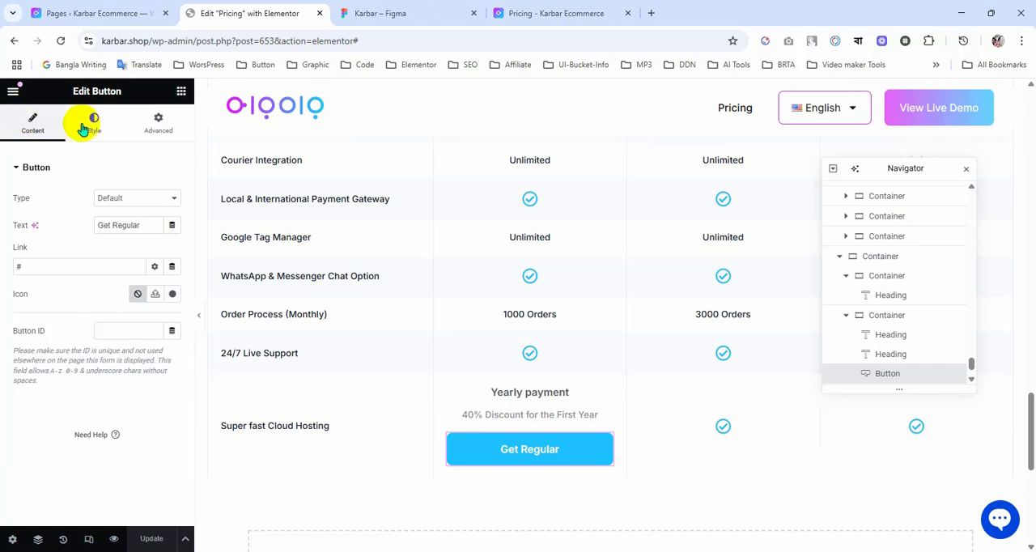
Step: Add a Heading widget between the 40% discount text and the Get Regular button in the yearly payment cell
left_click(181, 91)
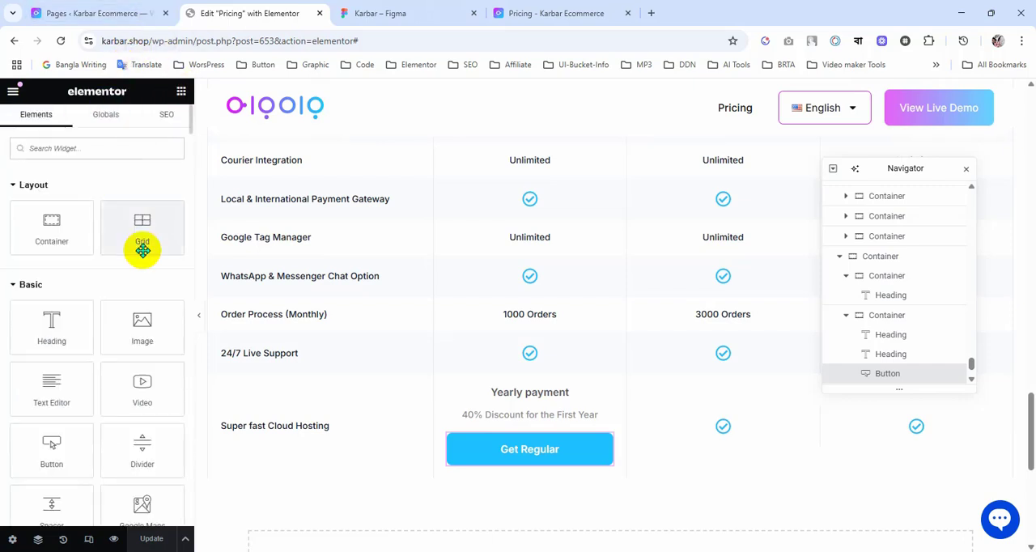
scroll(135, 364, "down", 4)
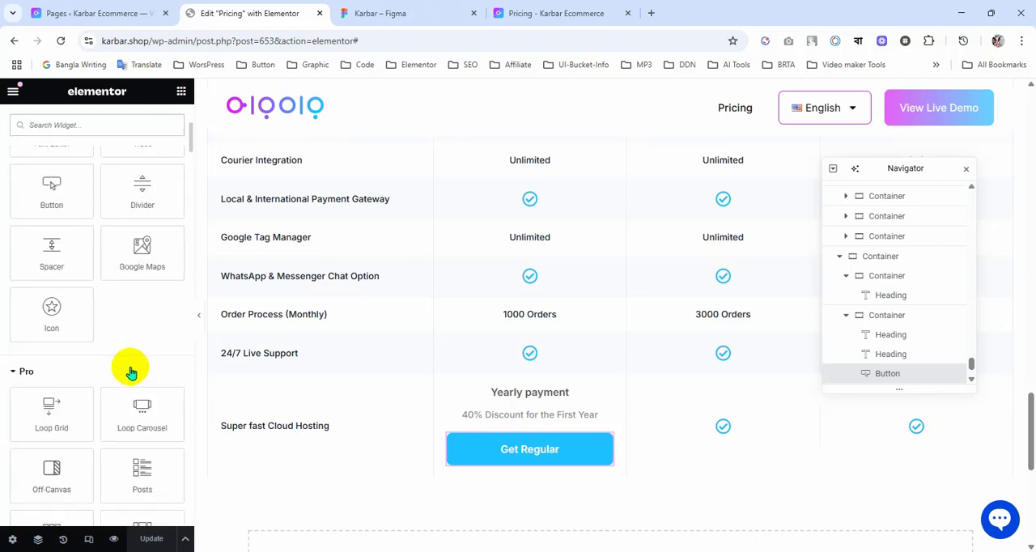
scroll(131, 371, "up", 2)
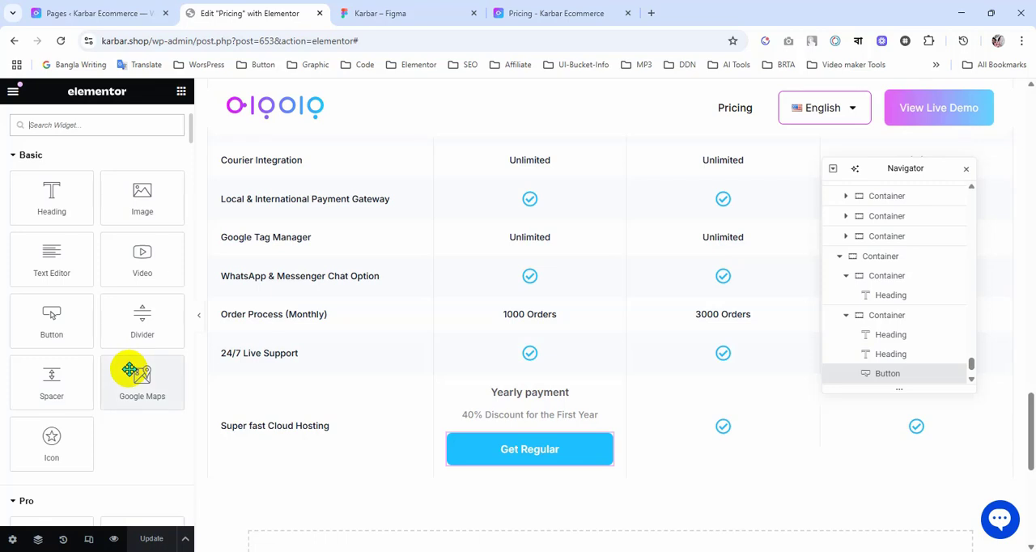
scroll(128, 423, "down", 2)
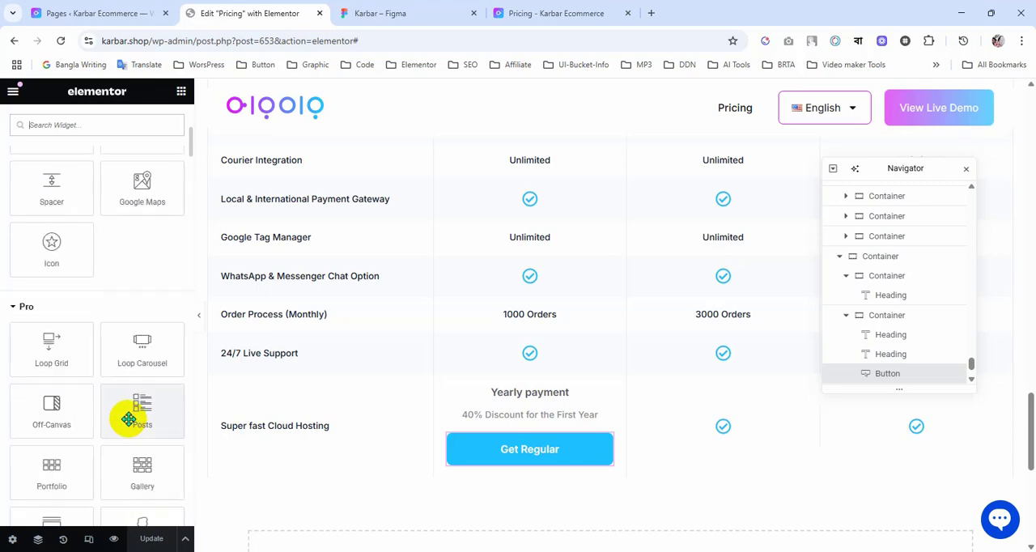
scroll(128, 420, "up", 2)
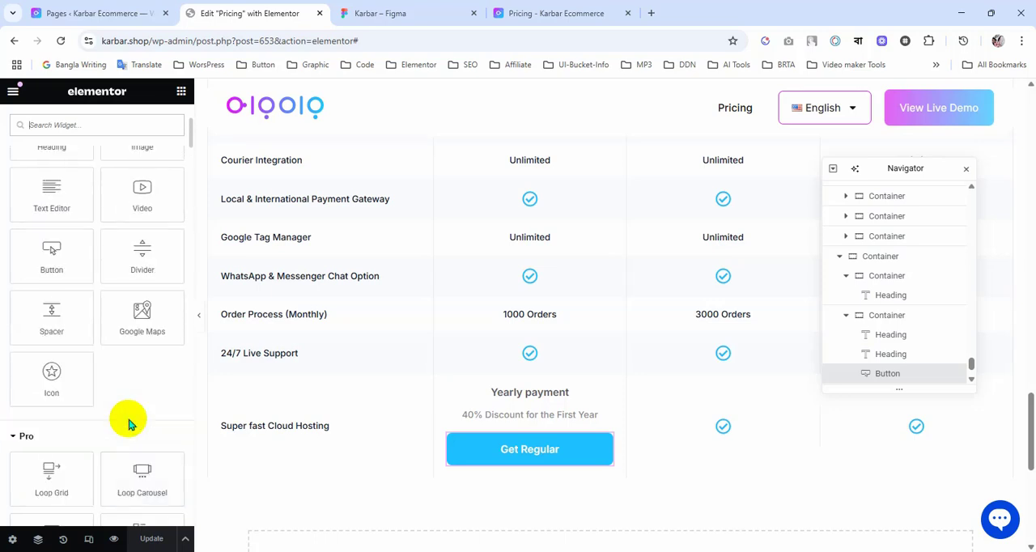
scroll(128, 423, "up", 3)
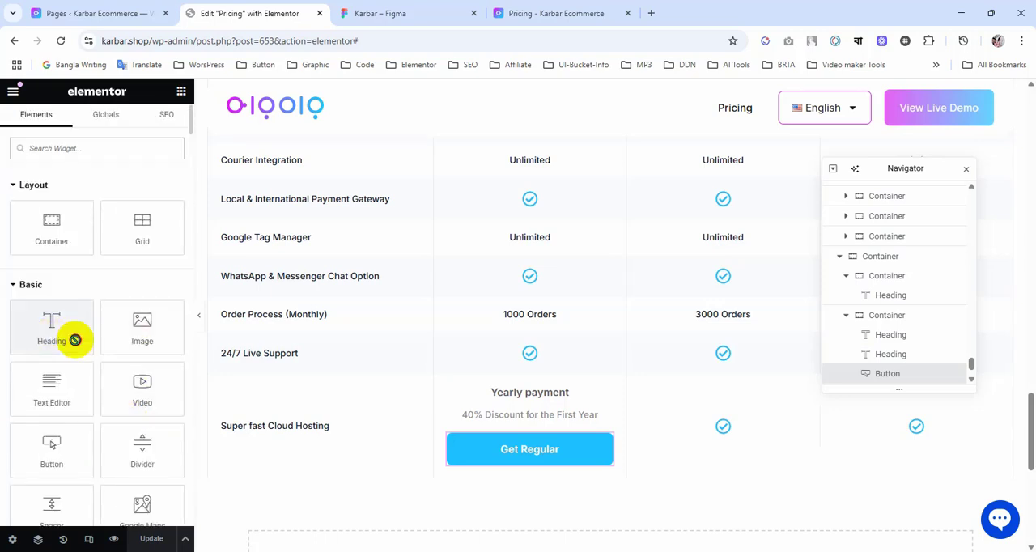
left_click_drag(77, 337, 548, 417)
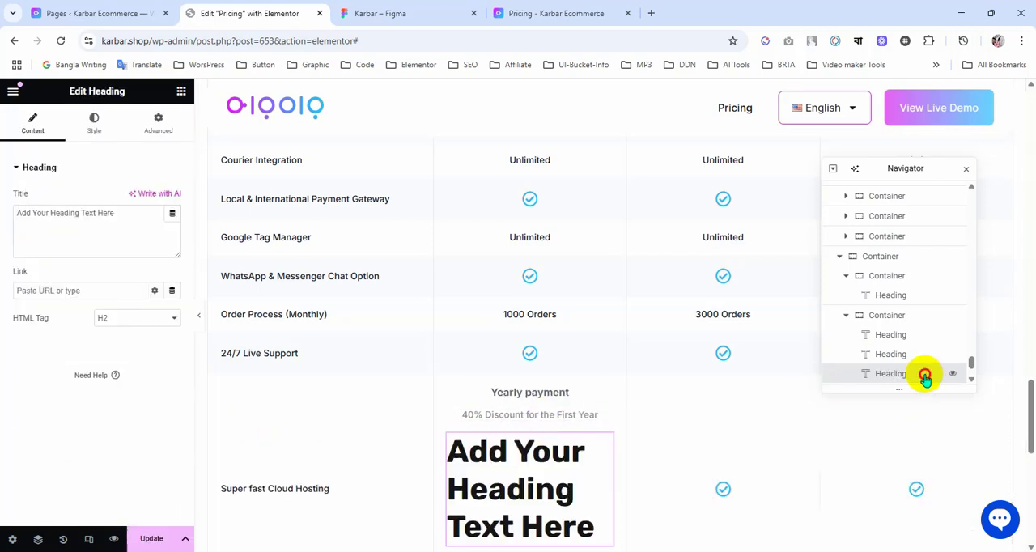
scroll(925, 365, "down", 1)
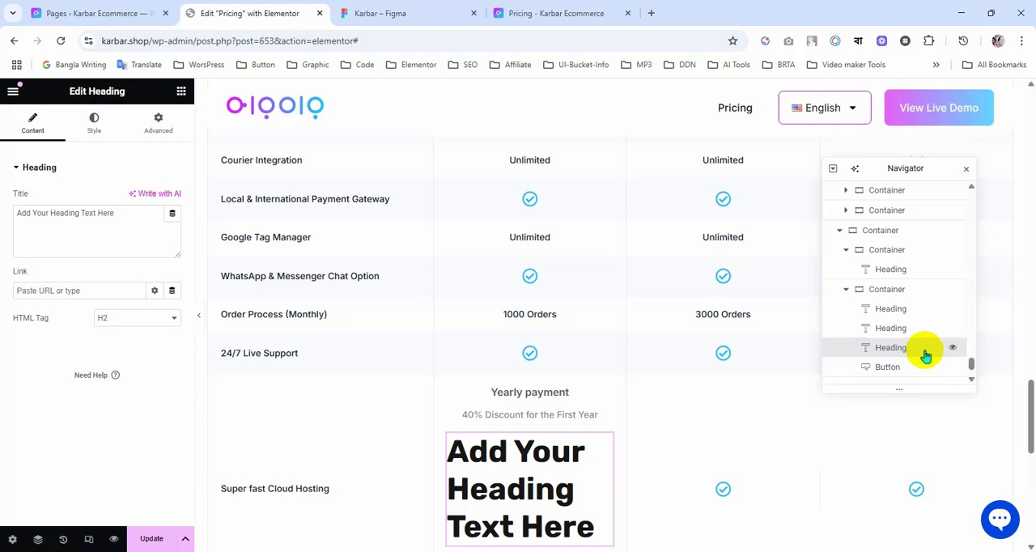
scroll(486, 413, "down", 2)
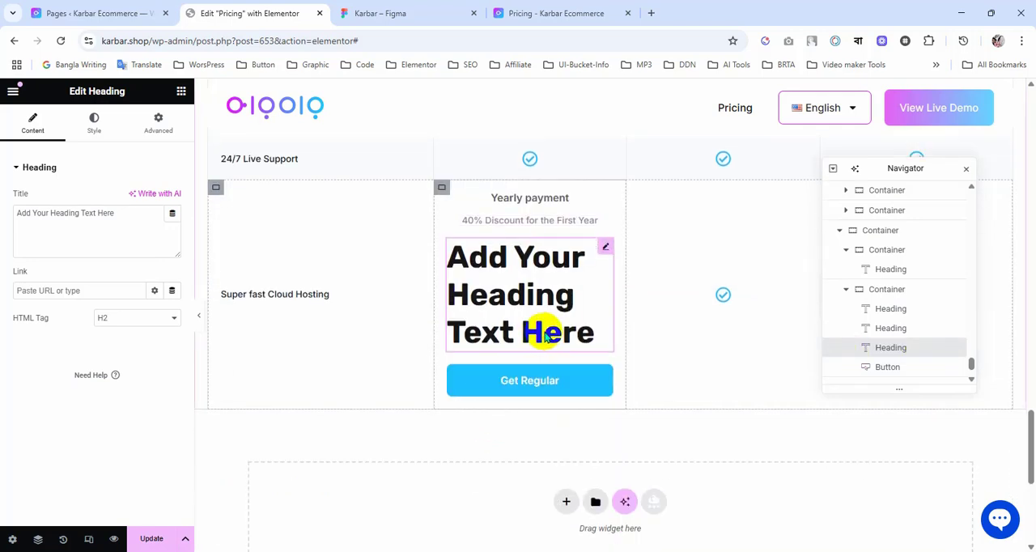
Step: Search the widgets for "hea" and insert a Dual Color Heading between the placeholder heading and the Get Regular button
left_click(181, 96)
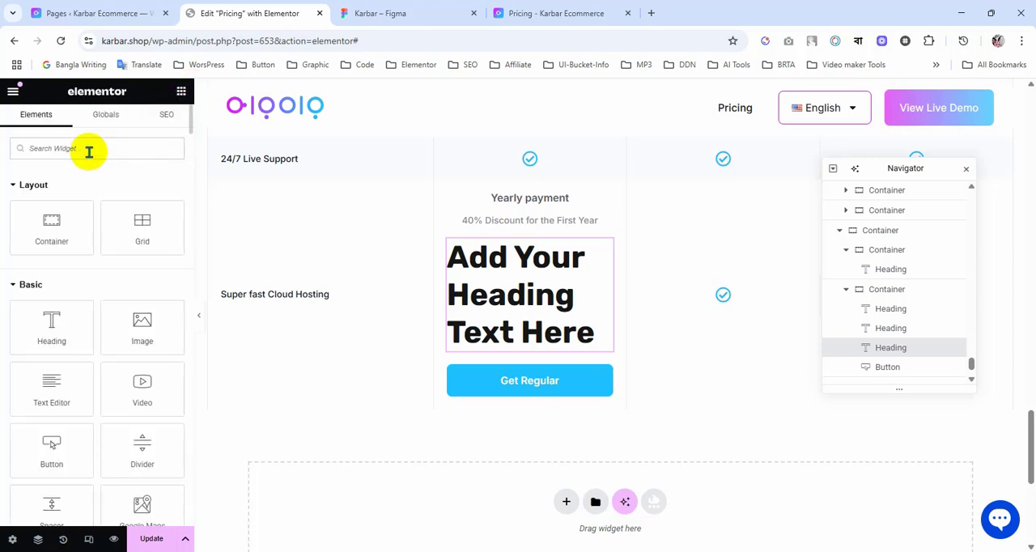
type("du")
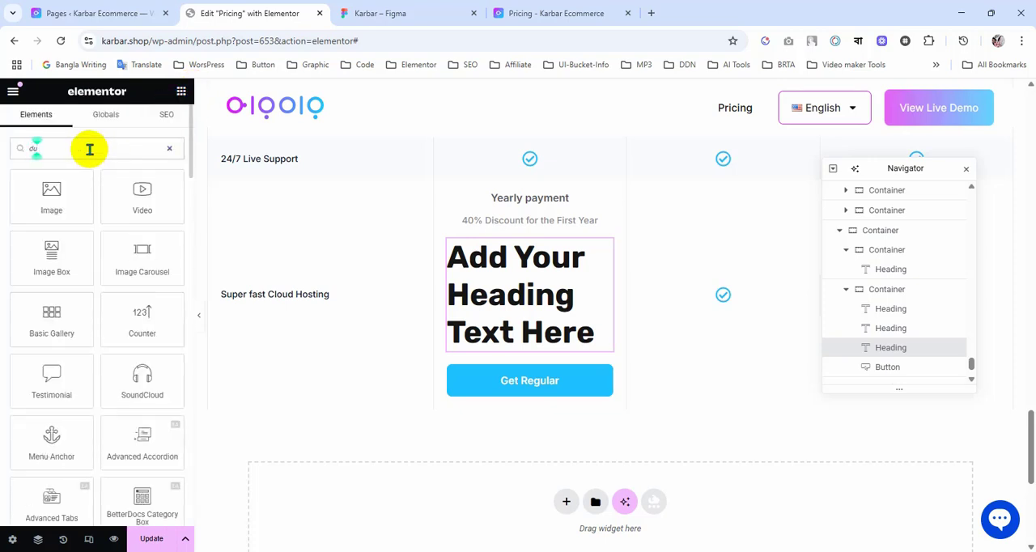
type("e")
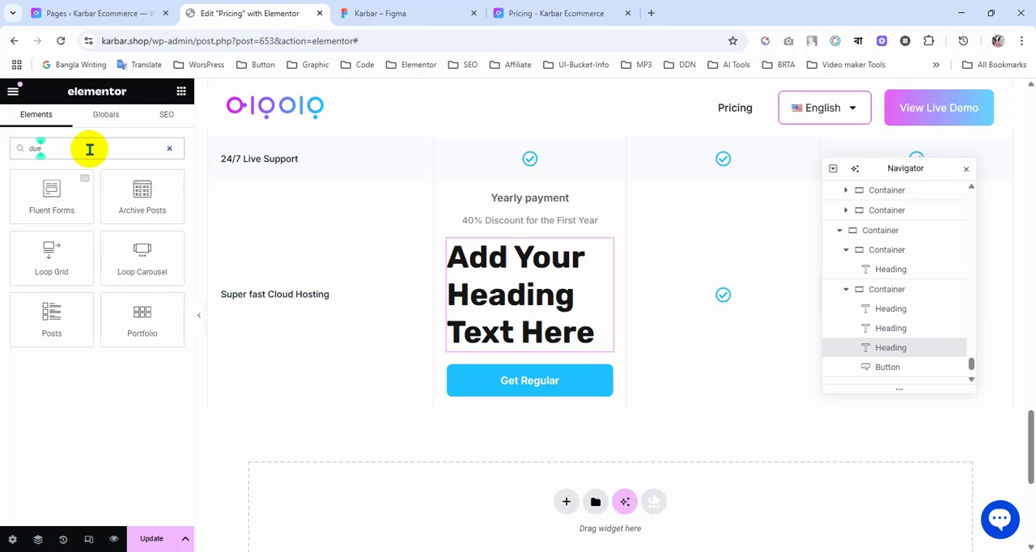
key("BackSpace")
key("BackSpace")
key("BackSpace")
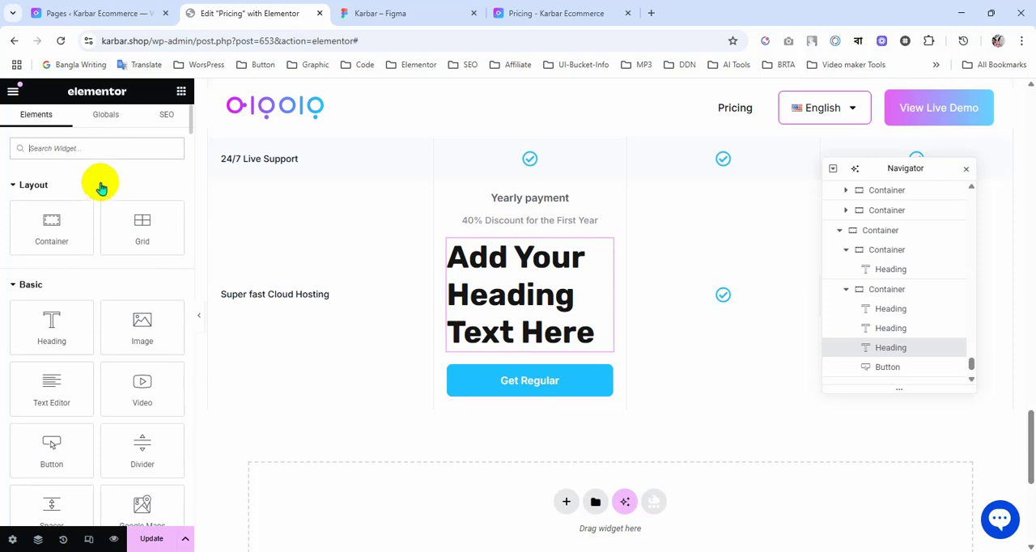
type("hea")
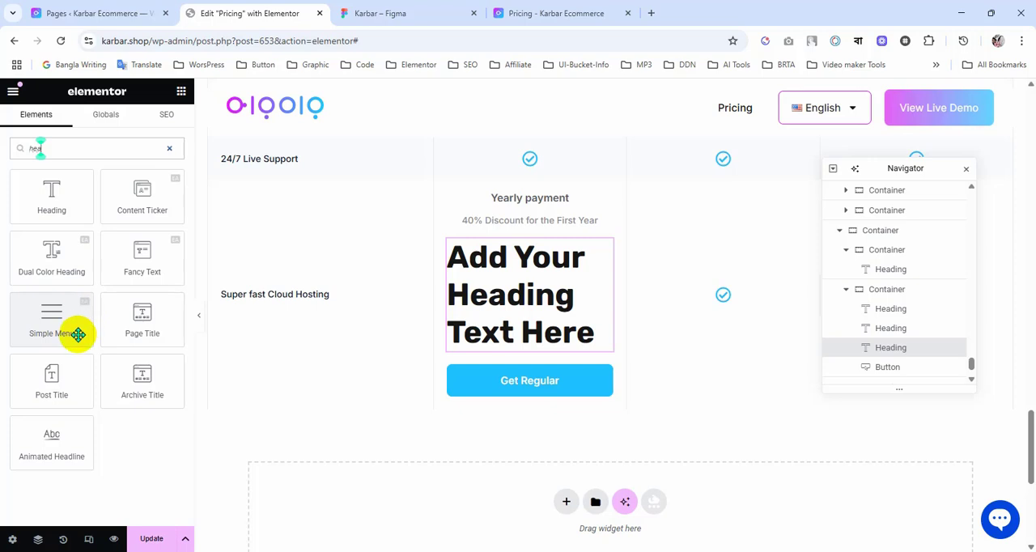
left_click_drag(60, 266, 523, 294)
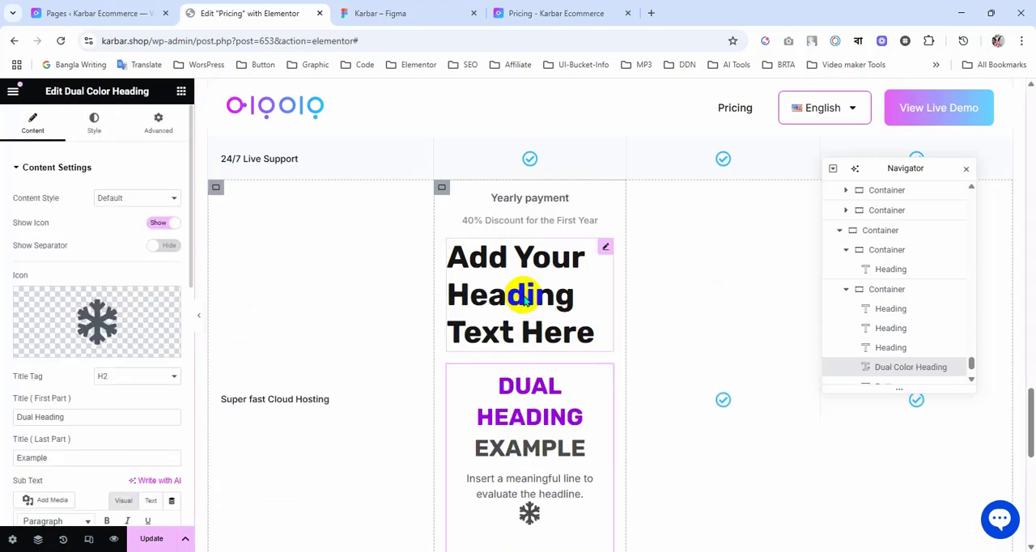
Step: Hide the Dual Color Heading's icon, keep its content style at Default and delete its placeholder sub text
left_click(160, 231)
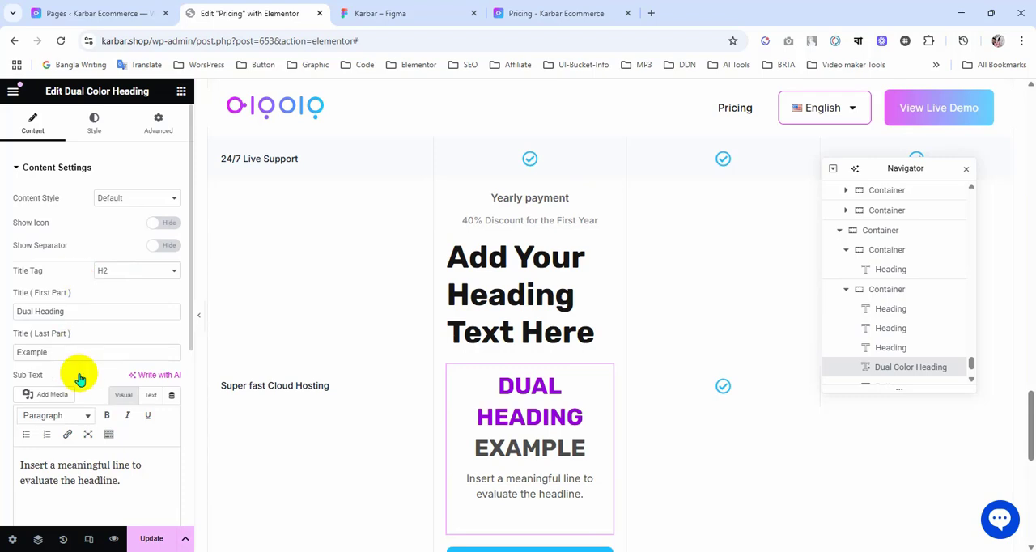
scroll(81, 372, "down", 1)
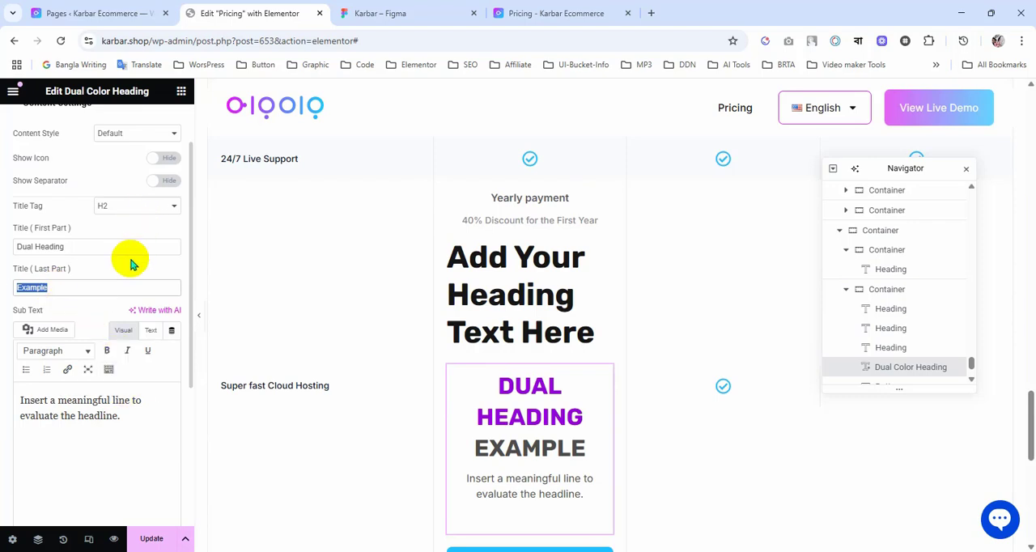
scroll(132, 259, "up", 1)
left_click(148, 202)
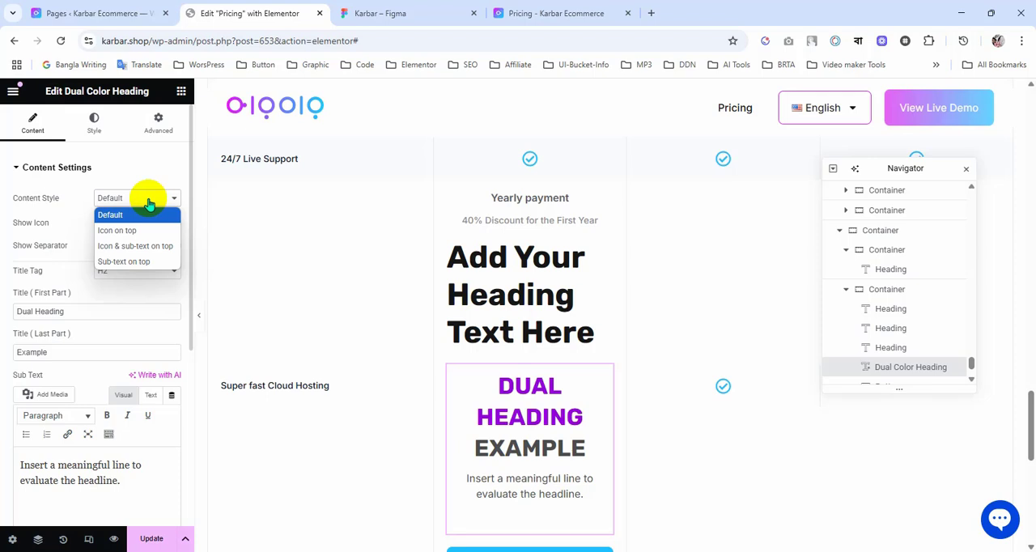
left_click(122, 214)
scroll(86, 323, "down", 2)
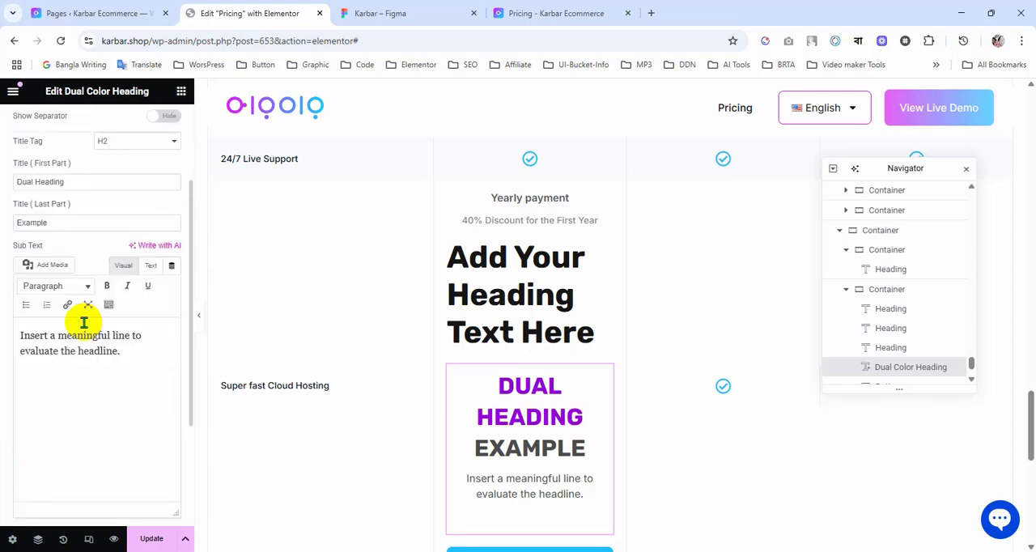
triple_click(52, 342)
key("BackSpace")
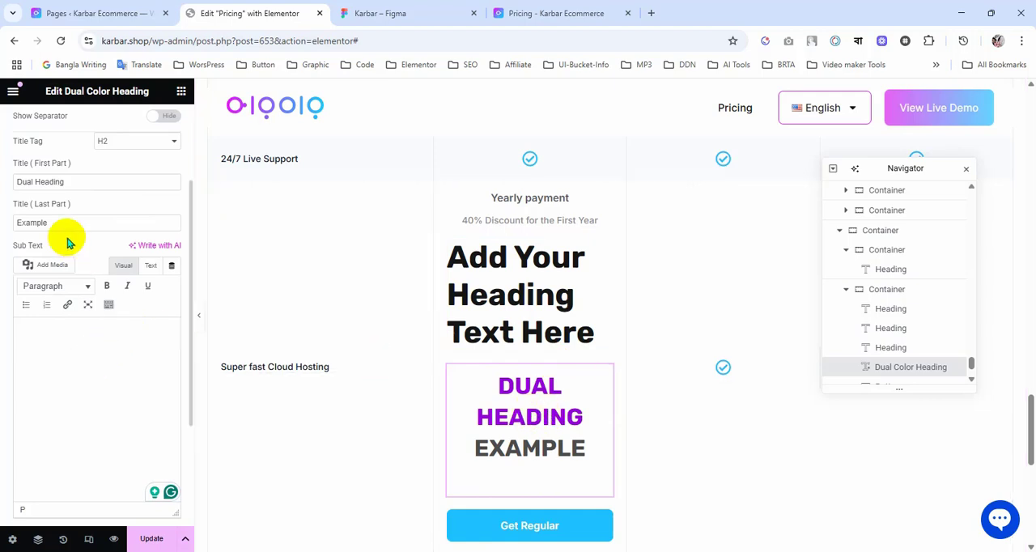
Step: Check the yearly price text in the Figma design against the Dual Color Heading's first title part
scroll(60, 243, "up", 2)
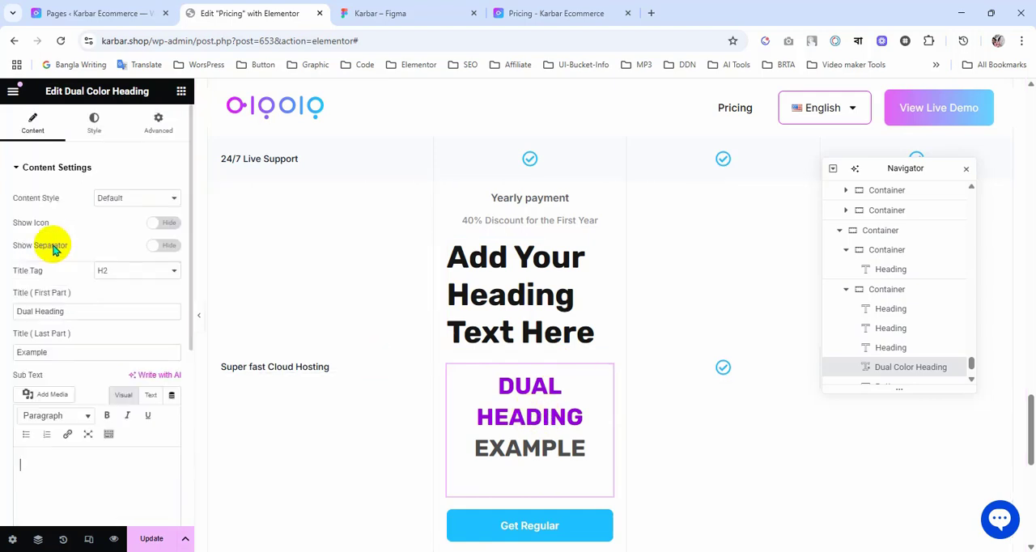
triple_click(46, 316)
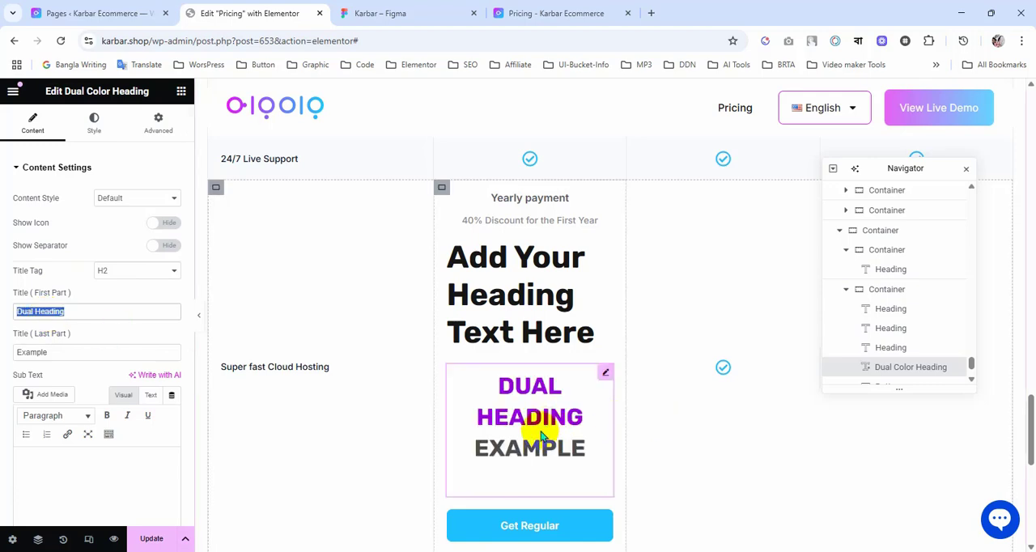
left_click(397, 11)
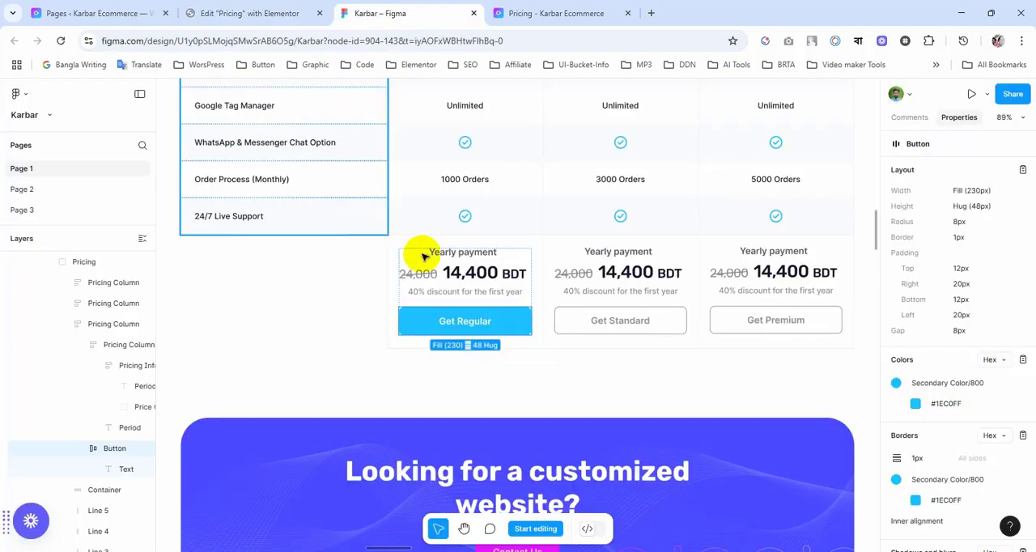
left_click(253, 13)
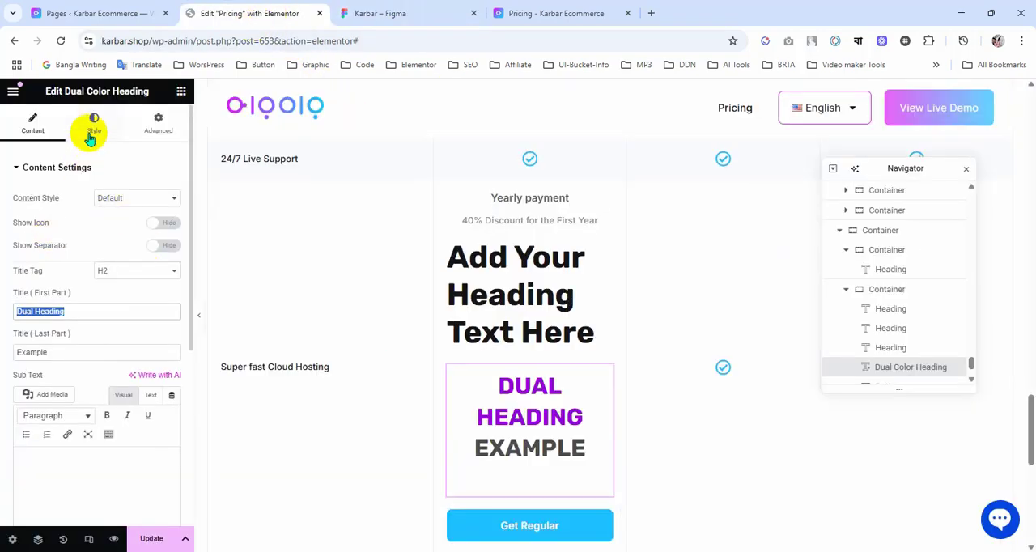
Step: Set the Dual Color Heading's title typography size to 11 px and return to its content settings
scroll(85, 243, "down", 3)
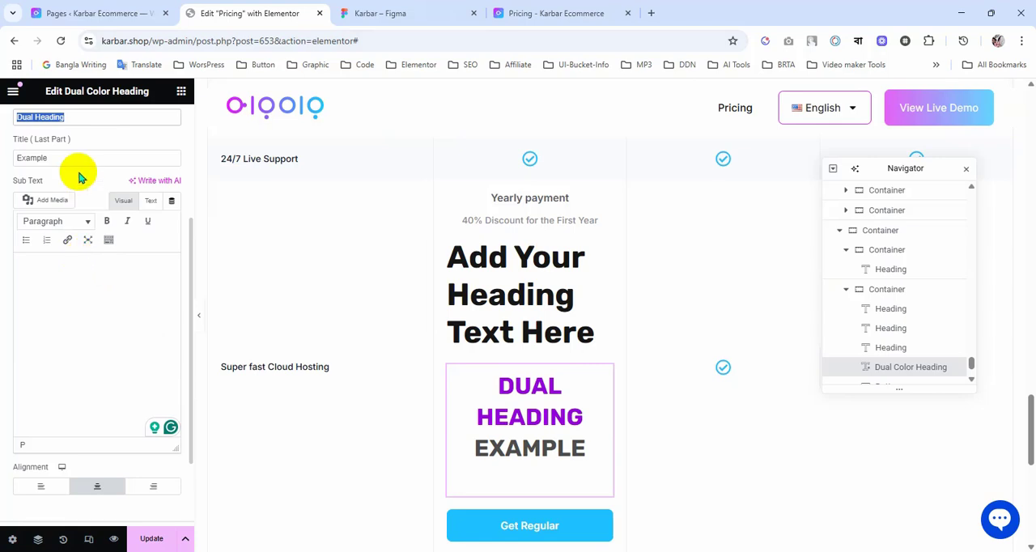
scroll(81, 174, "up", 5)
left_click(94, 123)
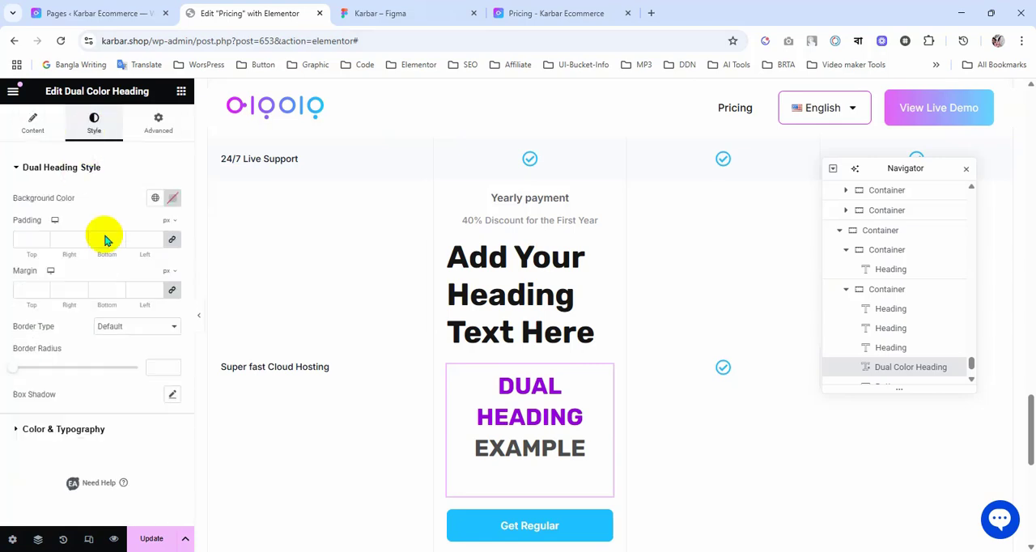
left_click(113, 431)
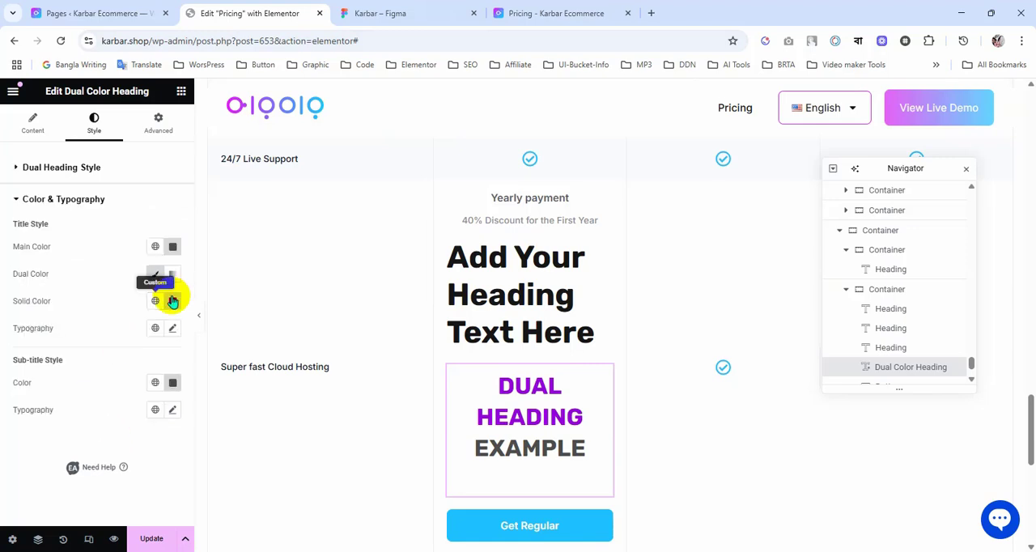
left_click(173, 328)
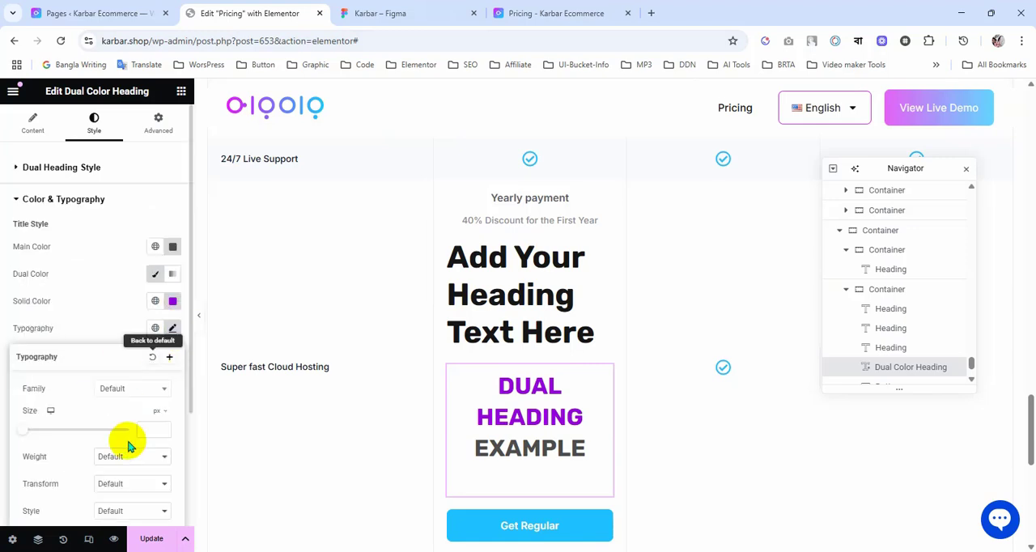
left_click_drag(21, 433, 24, 435)
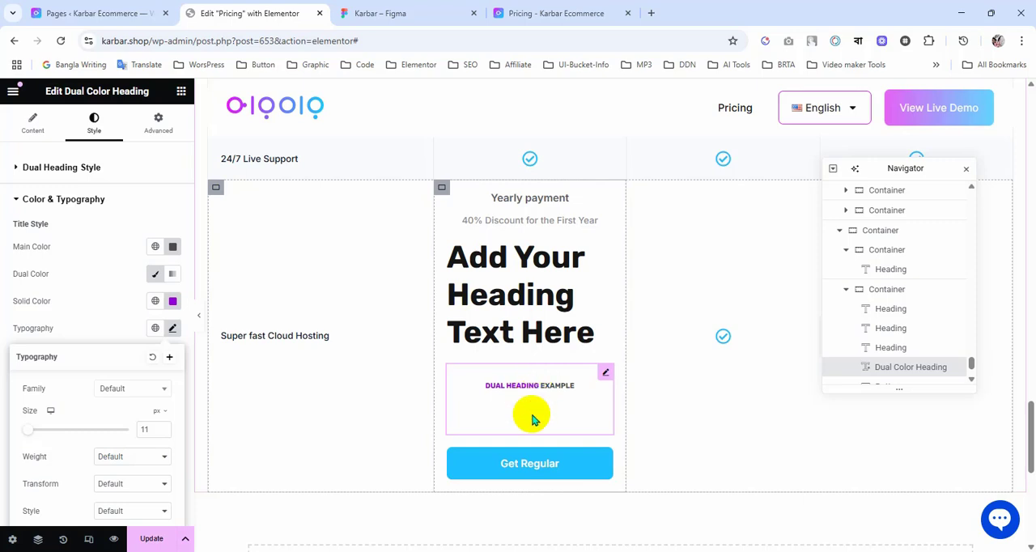
left_click(36, 136)
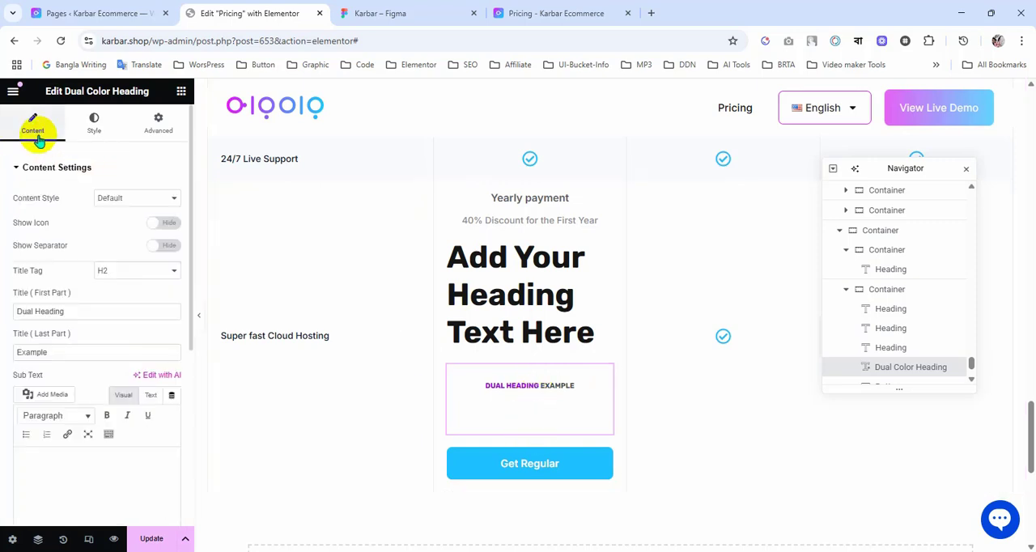
Step: Set the Dual Color Heading's title tag to P and its style padding and margin to 0 on all sides
left_click(121, 272)
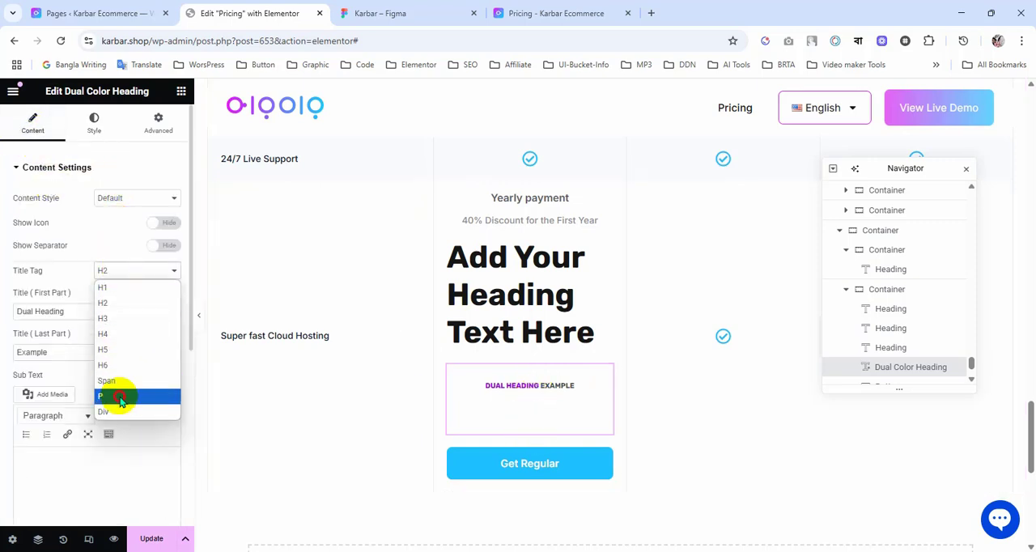
left_click(119, 397)
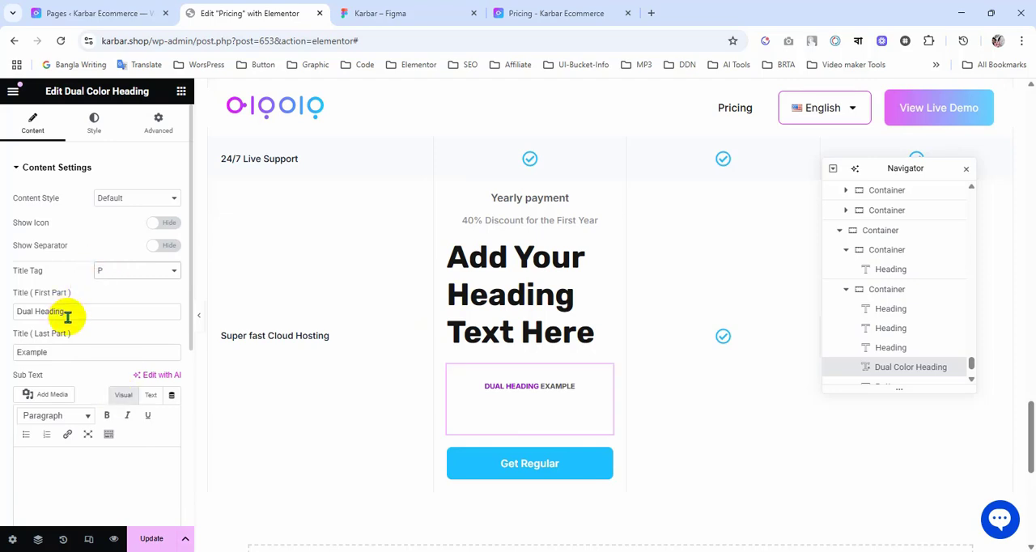
left_click(158, 122)
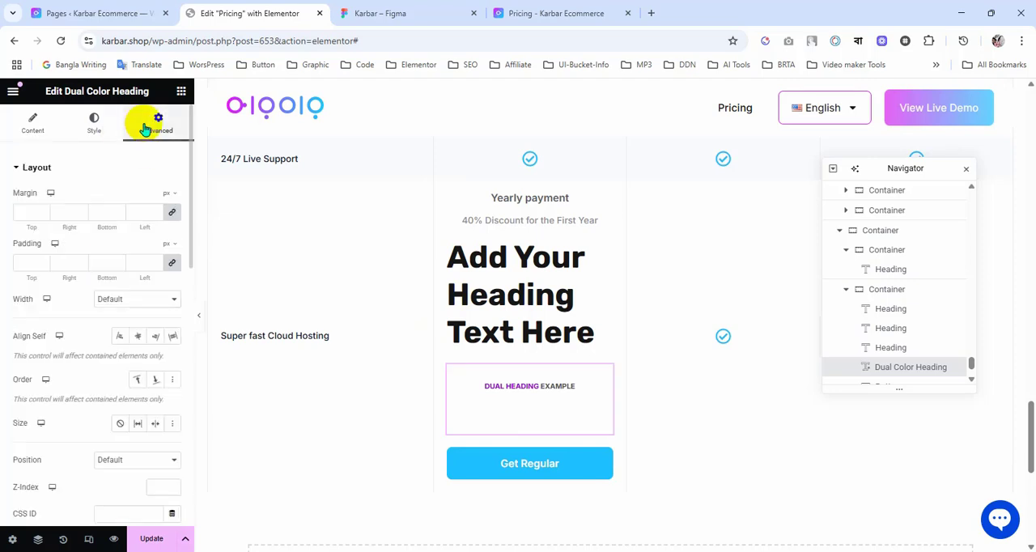
left_click(93, 124)
left_click(171, 239)
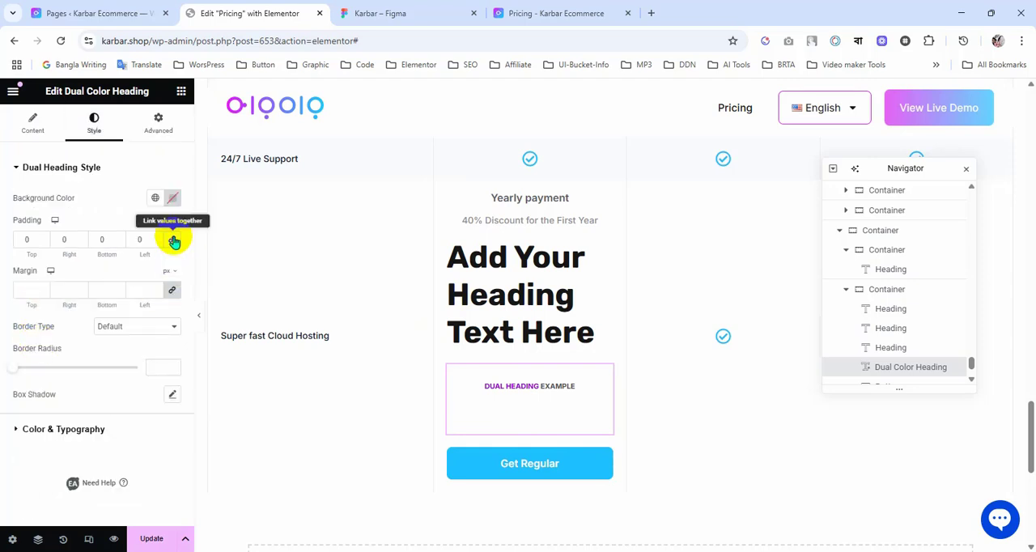
left_click(170, 290)
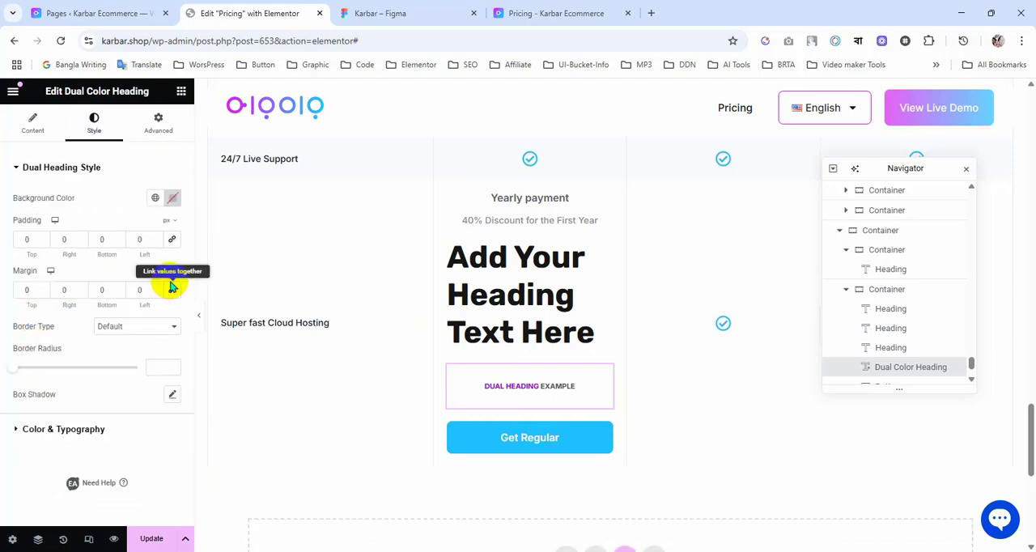
Step: Set the Dual Color Heading's title line height to 11 px and delete the large placeholder heading above it
left_click(79, 431)
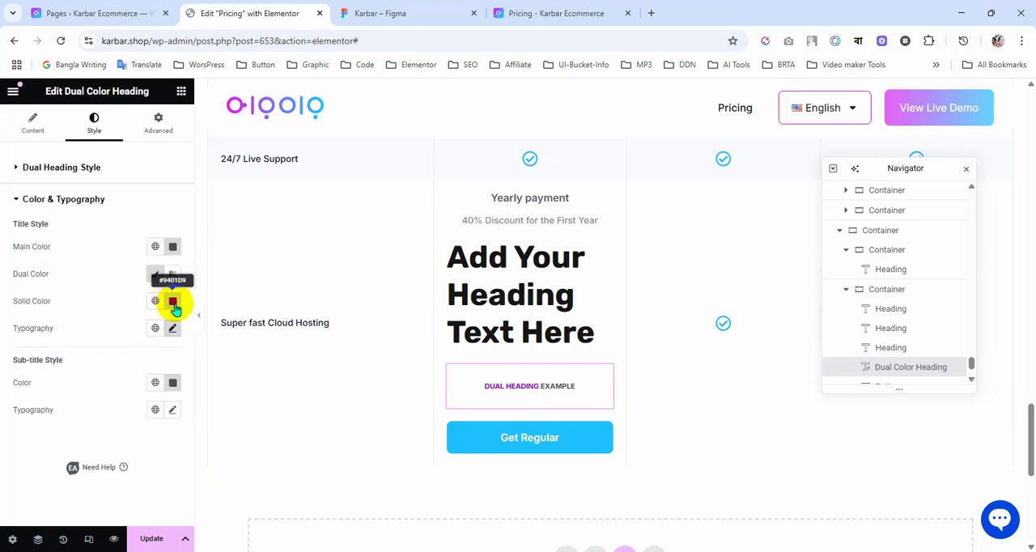
left_click(171, 334)
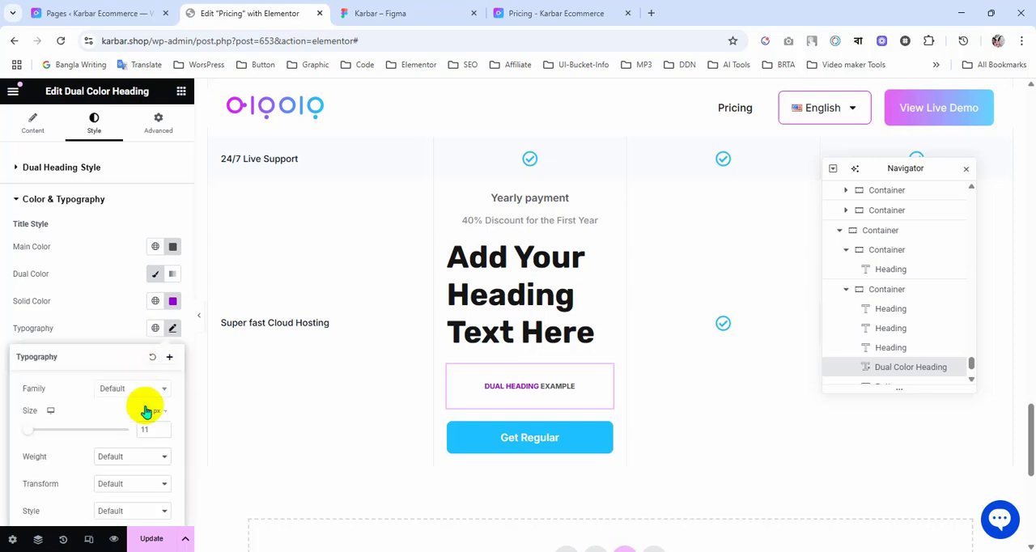
scroll(139, 427, "down", 2)
left_click(142, 450)
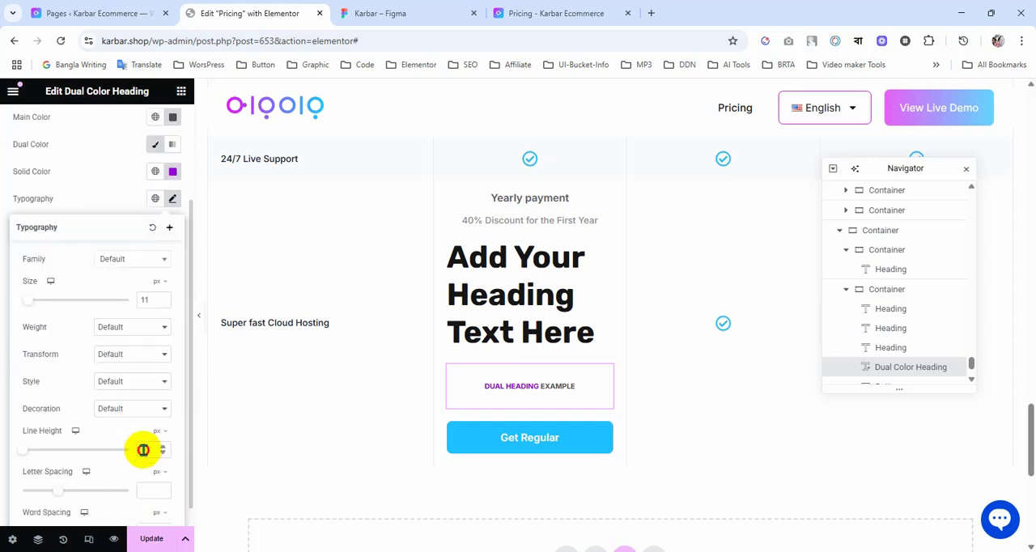
type("1")
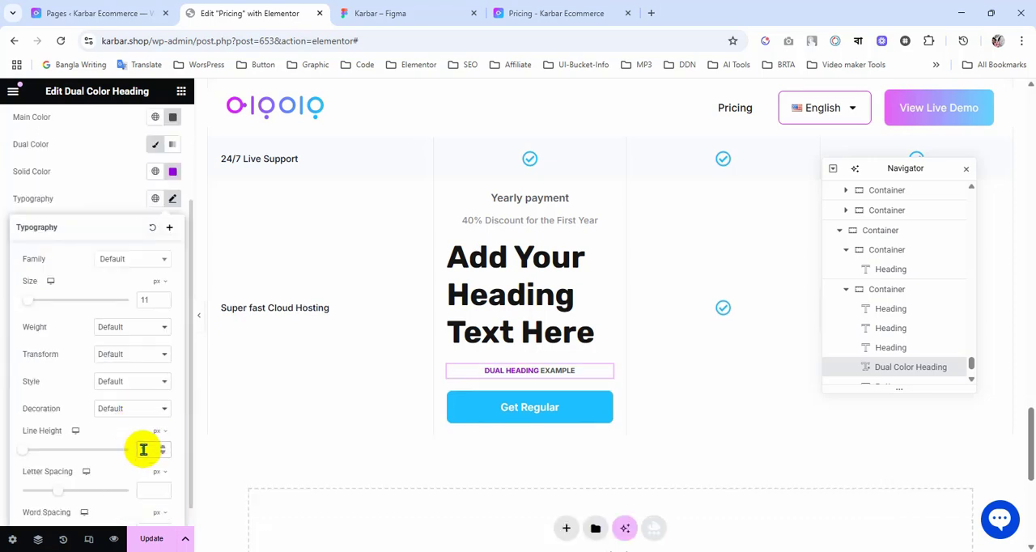
type("1")
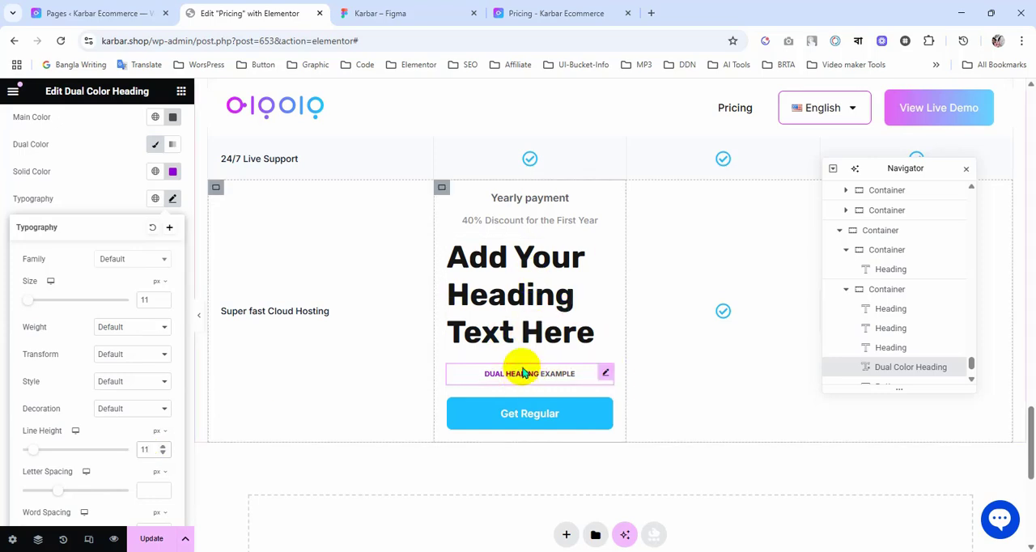
right_click(521, 284)
left_click(546, 535)
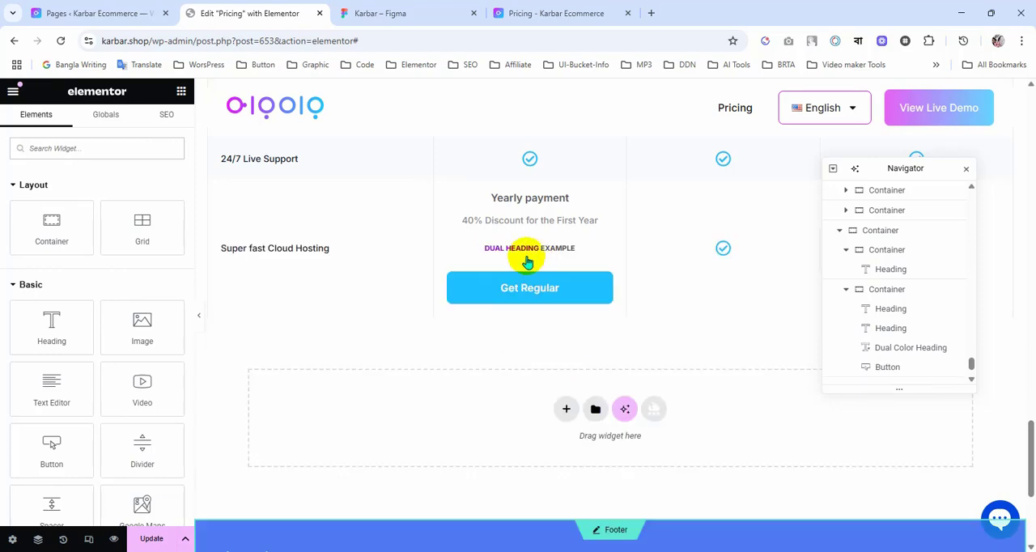
Step: Copy the struck-through 24,000 price from the Figma design into the Dual Color Heading's first title part, replacing the placeholder text
left_click(389, 13)
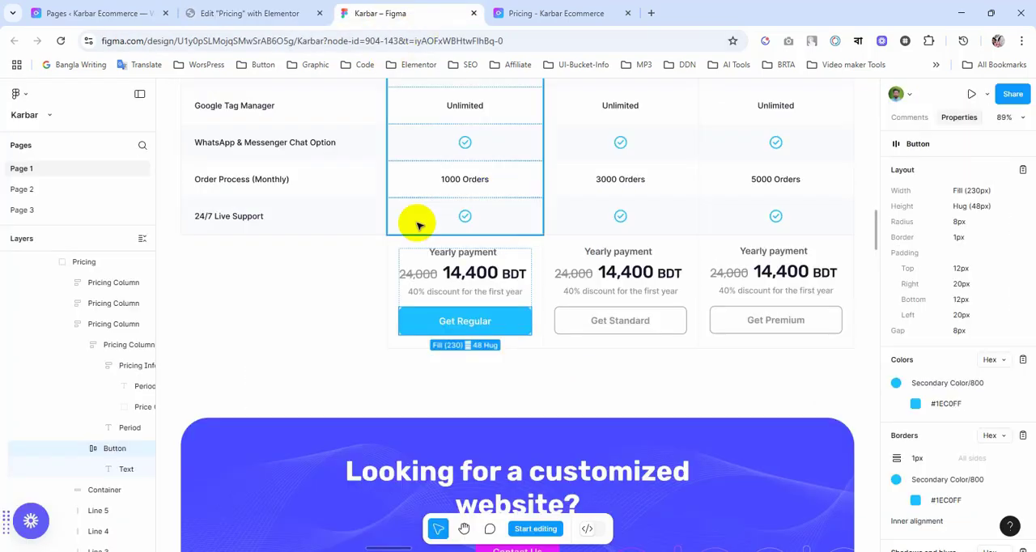
left_click(412, 278)
double_click(412, 278)
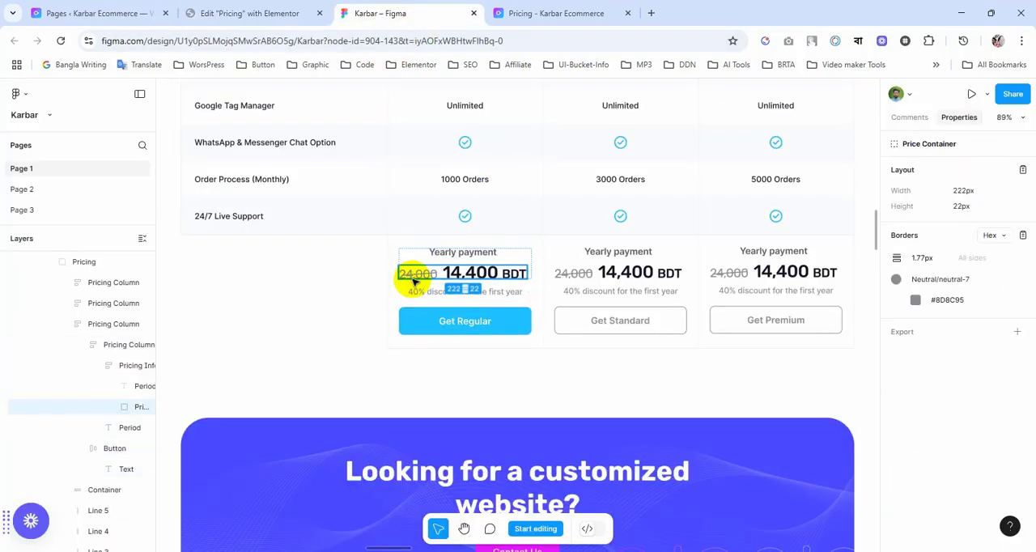
double_click(412, 278)
double_click(413, 280)
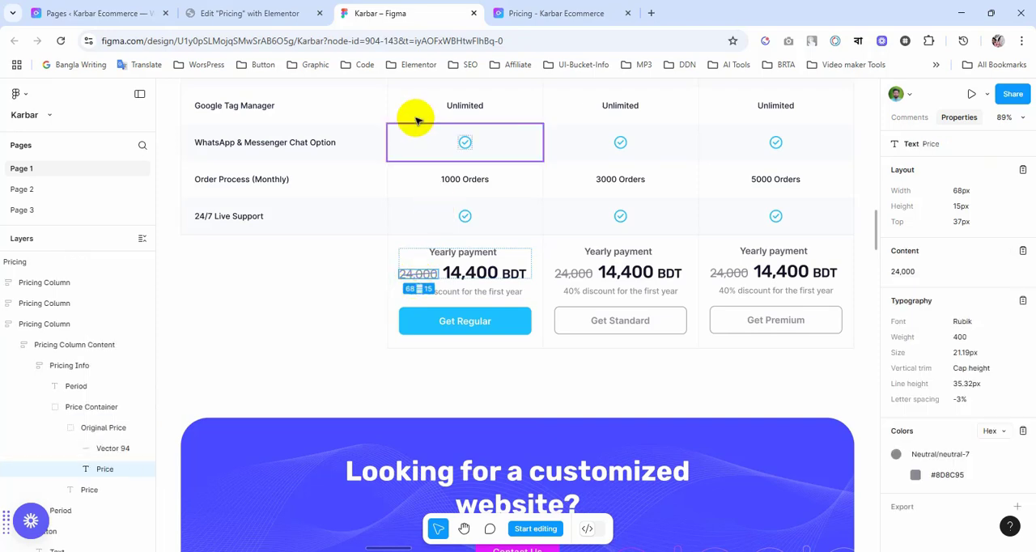
left_click(262, 13)
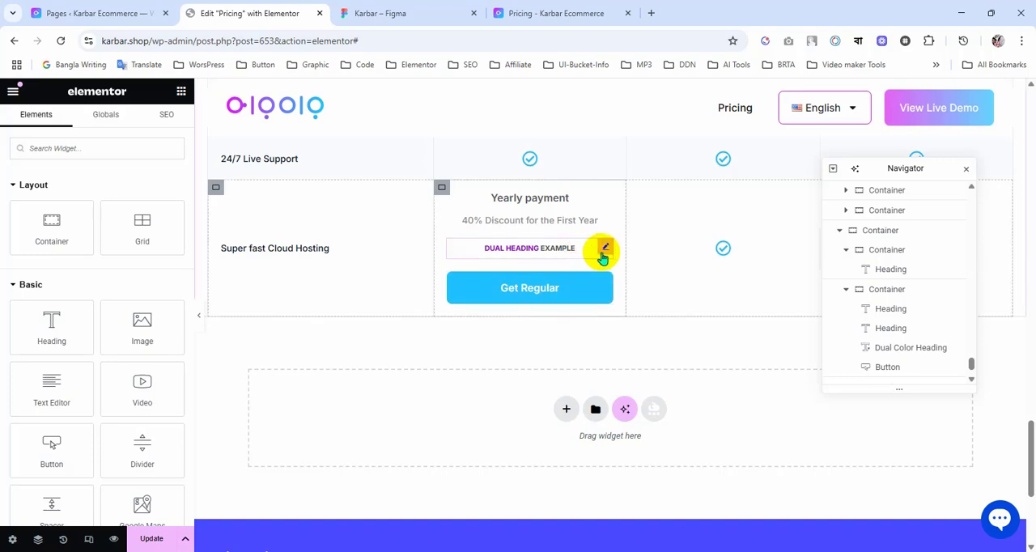
left_click(597, 246)
left_click(31, 126)
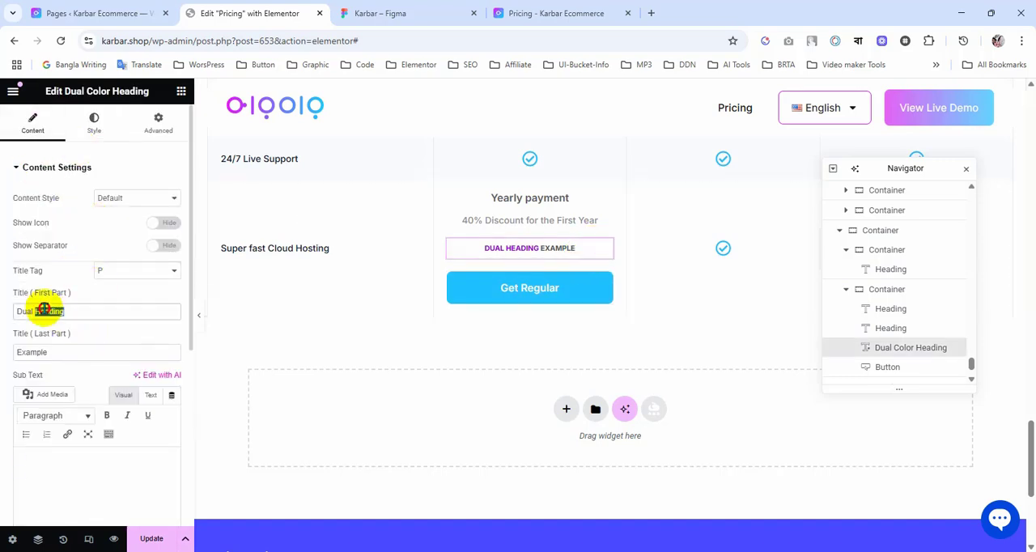
type("24,000")
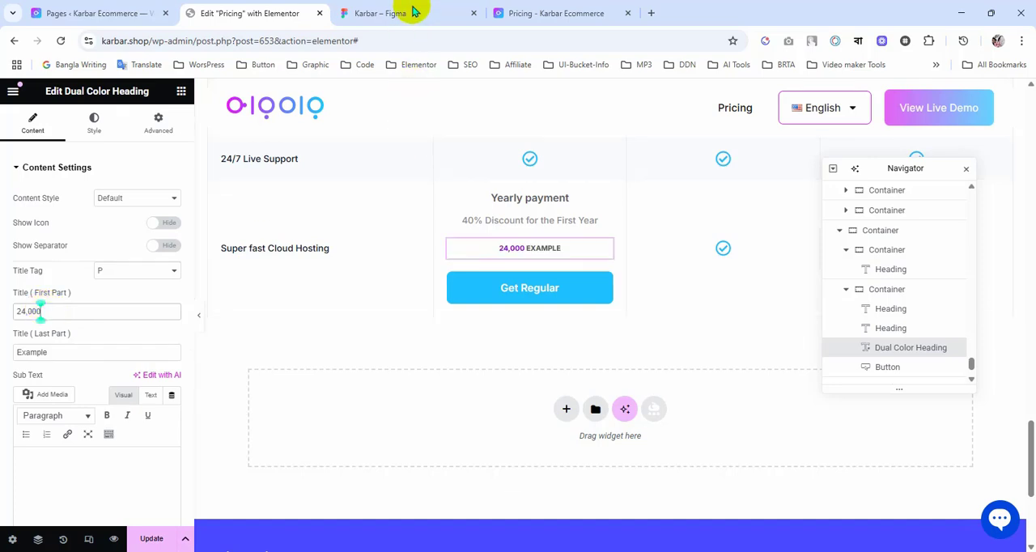
Step: Copy the 14,400 BDT price from the Figma design into the Dual Color Heading's last title part, behind the word Example
left_click(413, 12)
left_click(456, 273)
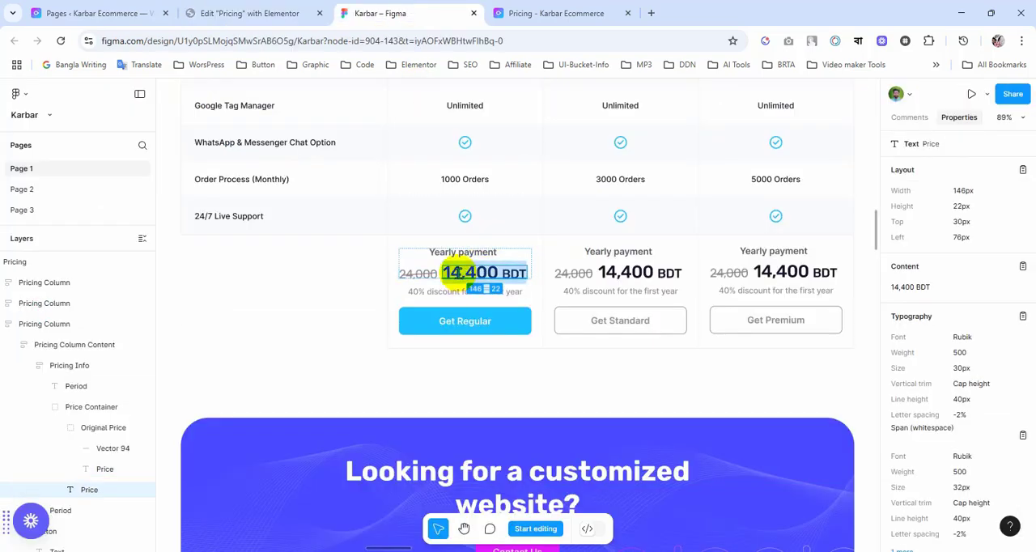
left_click(266, 14)
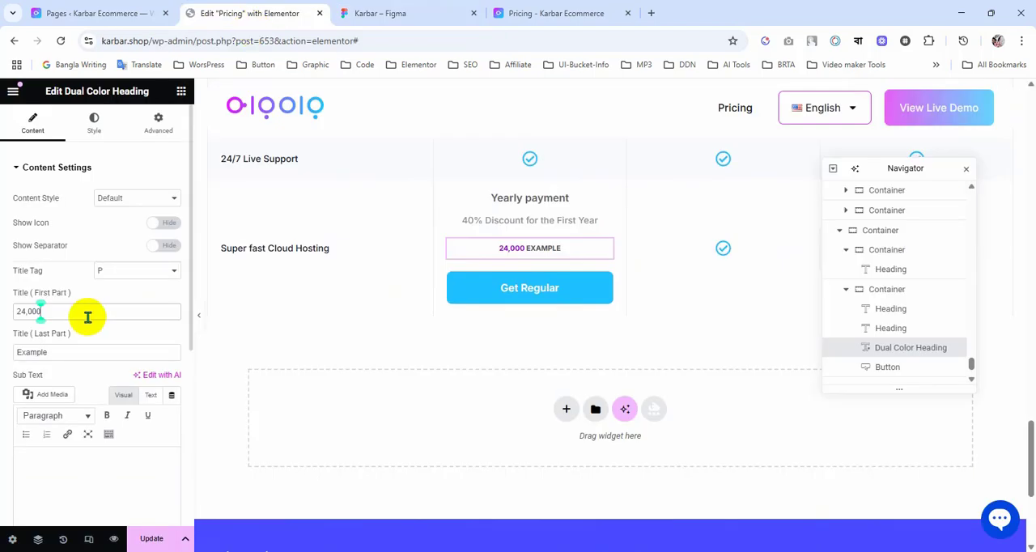
type("14,400 BDT")
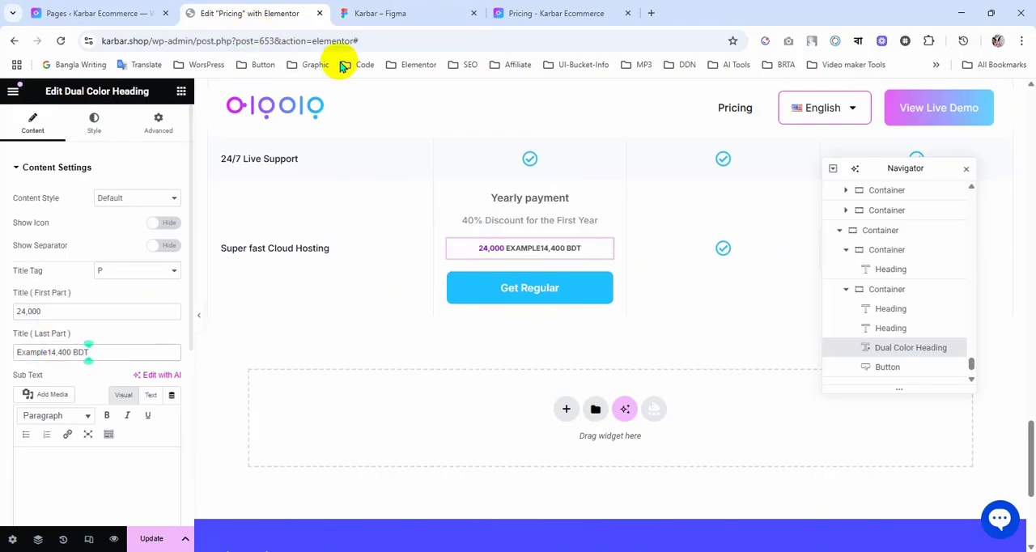
Step: Copy the original price's colour #8D8C95 from the Figma design and apply it as the Dual Color Heading's solid colour
left_click(387, 14)
left_click(417, 274)
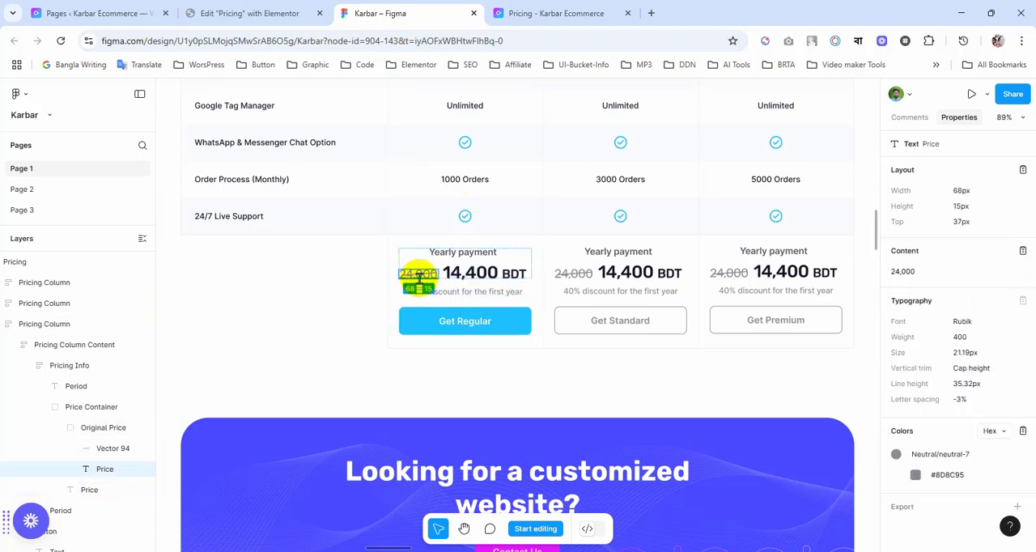
left_click(952, 481)
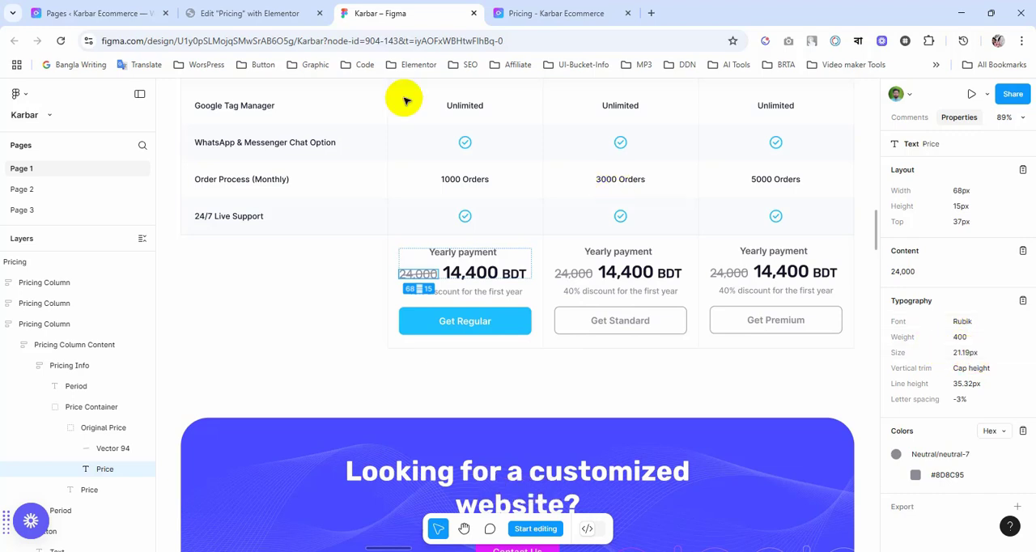
left_click(251, 14)
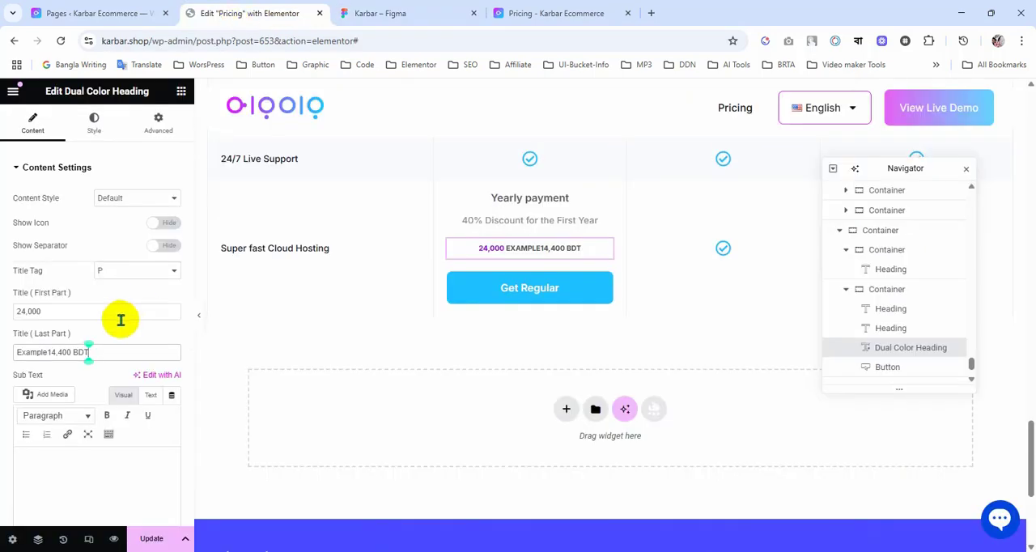
left_click(89, 124)
left_click(53, 428)
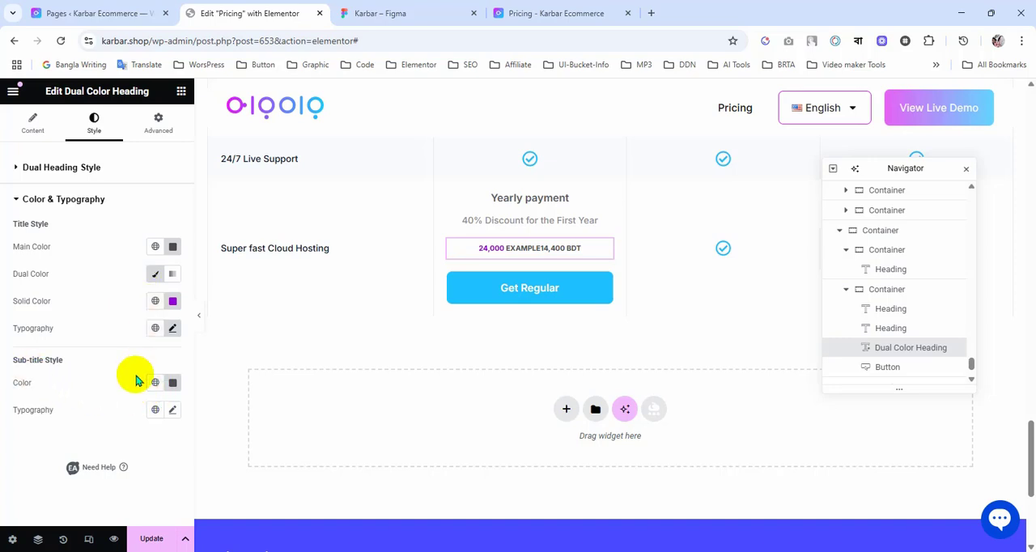
left_click(173, 251)
left_click(120, 241)
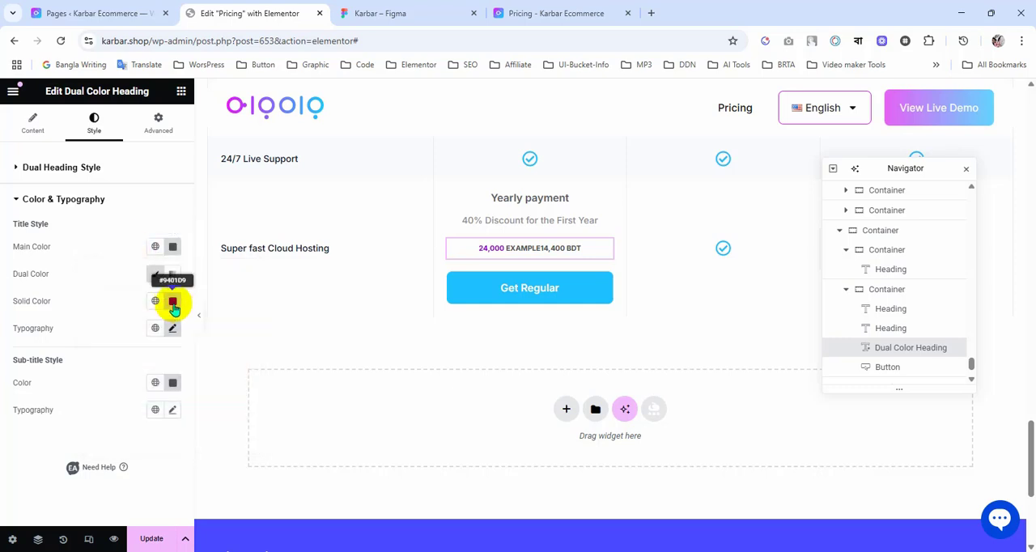
left_click(172, 303)
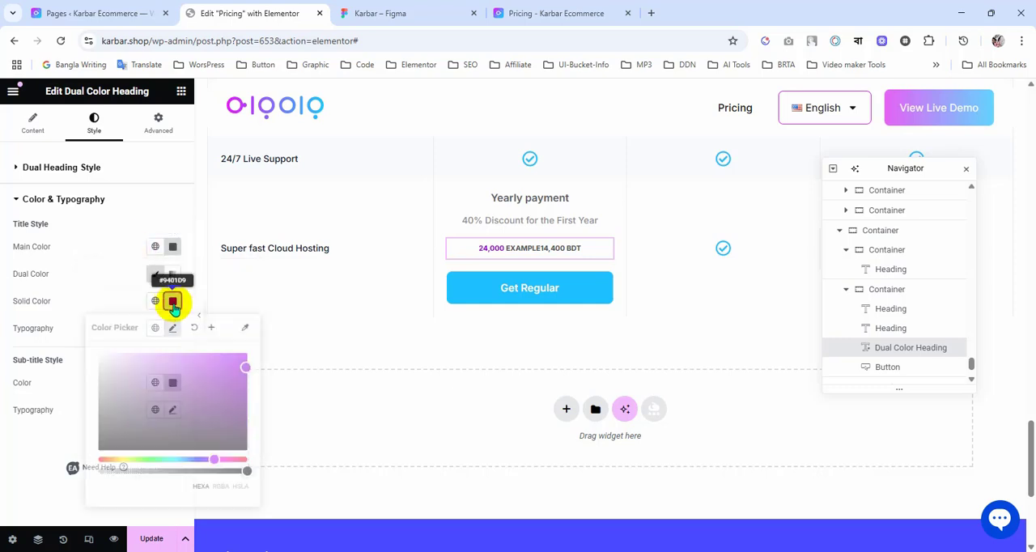
key("ctrl+v")
left_click(125, 278)
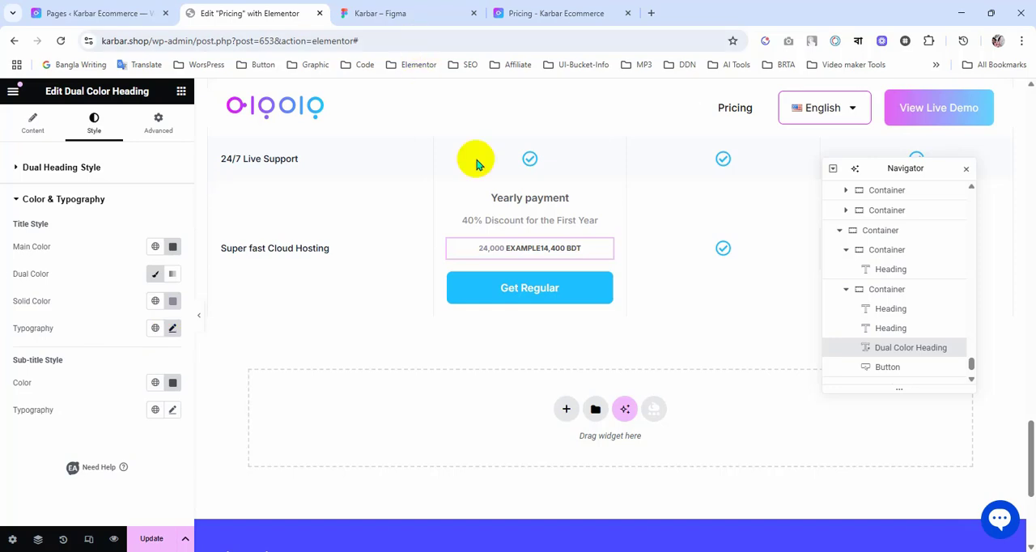
Step: Set the Dual Color Heading's title typography to the Rubik family at 21 px
left_click(172, 330)
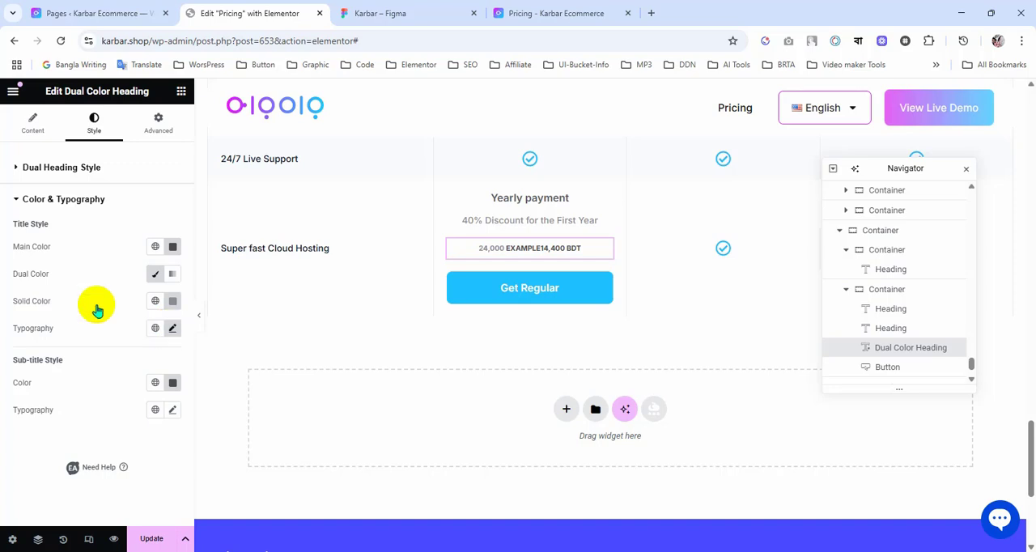
left_click(145, 264)
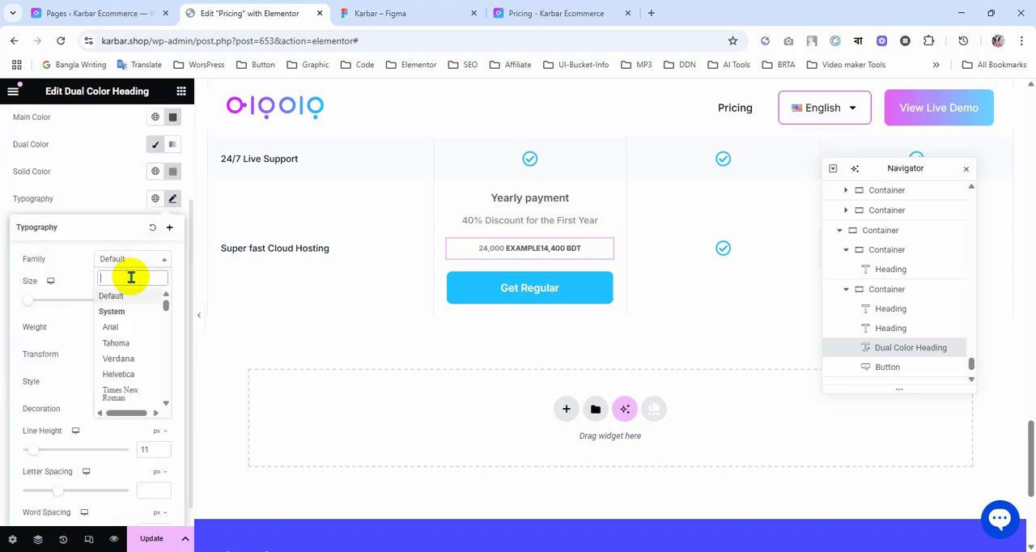
type("rubik")
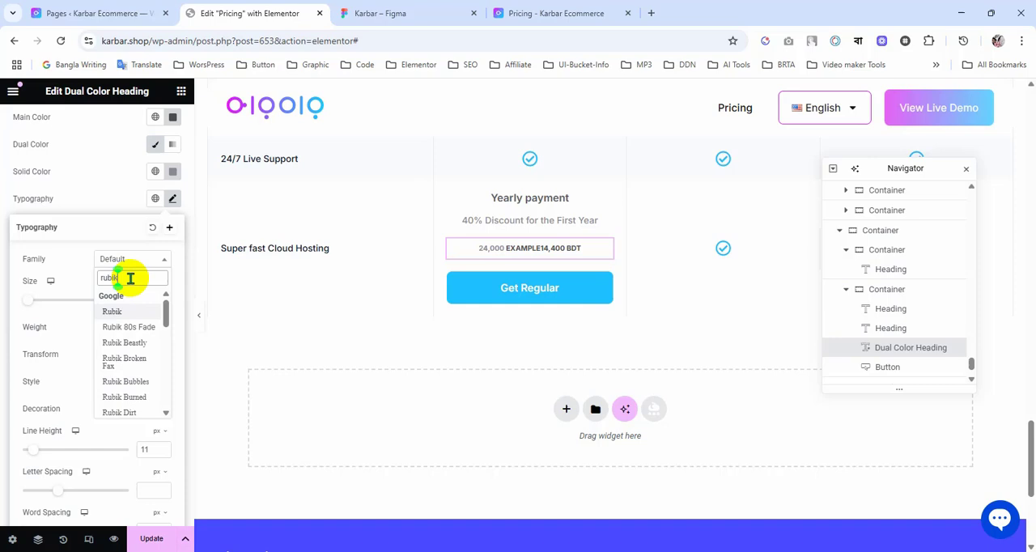
key("Return")
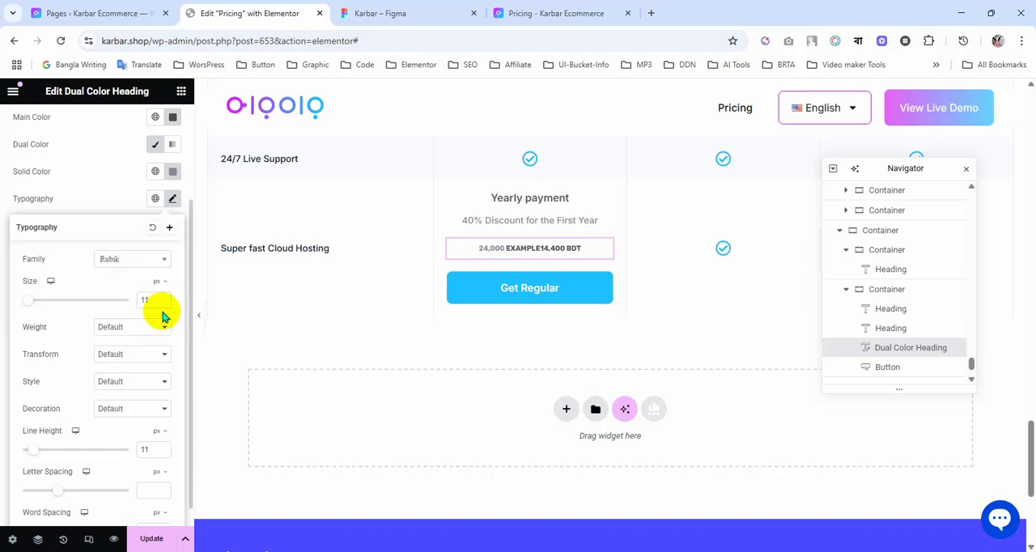
double_click(153, 298)
type("21")
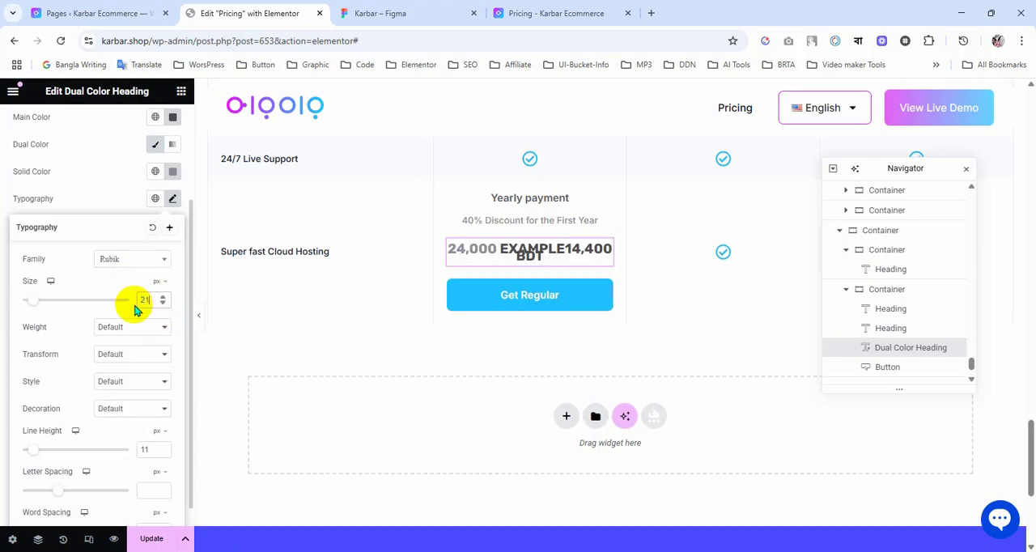
Step: Check the original price's line height in the Figma design and set the Dual Color Heading's title line height to 35 px
left_click(399, 8)
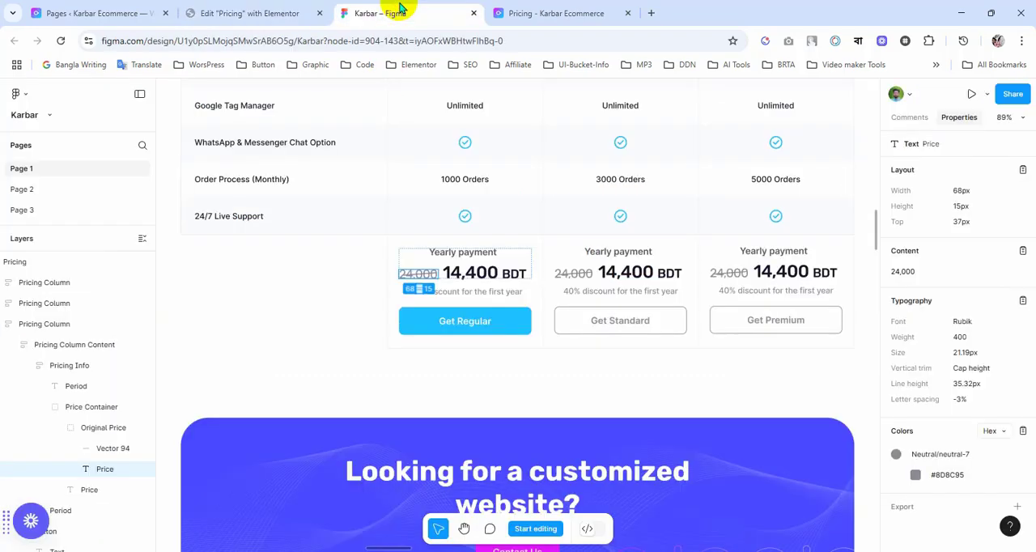
left_click(276, 12)
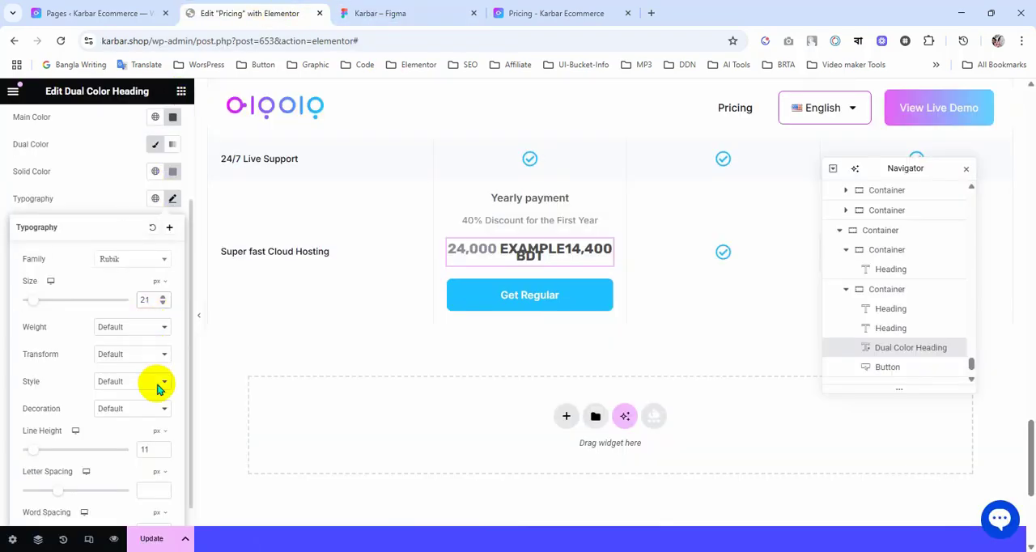
left_click(141, 451)
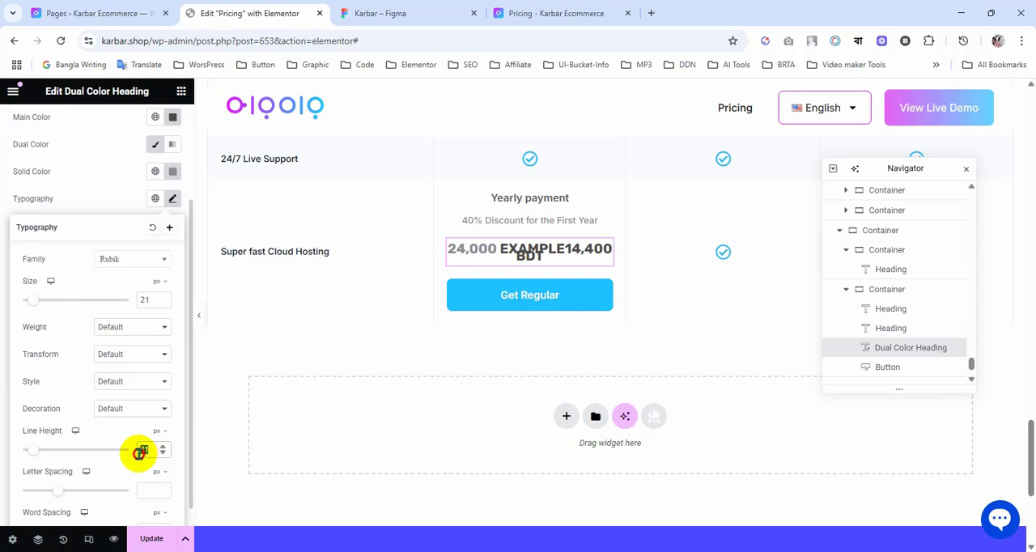
double_click(140, 451)
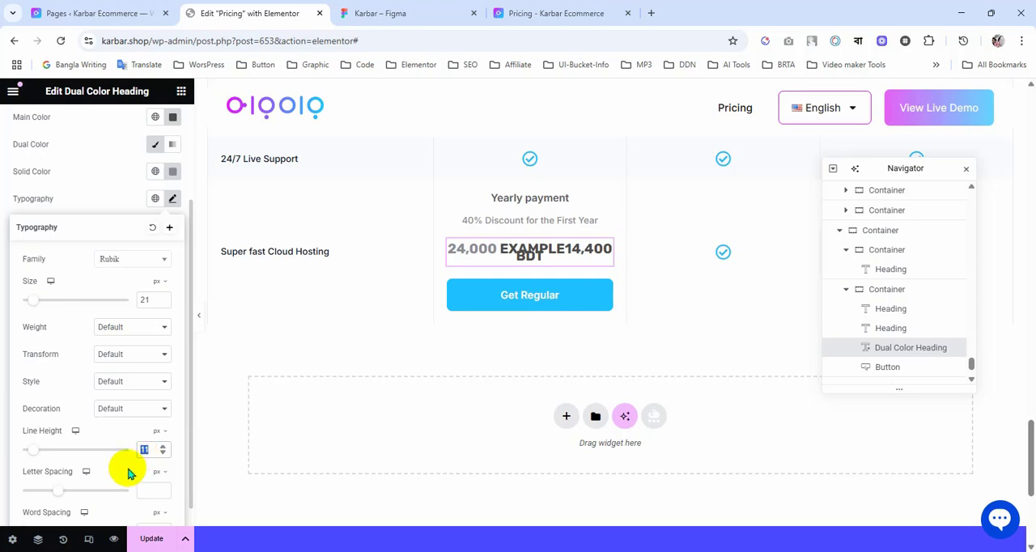
type("28")
scroll(65, 212, "up", 3)
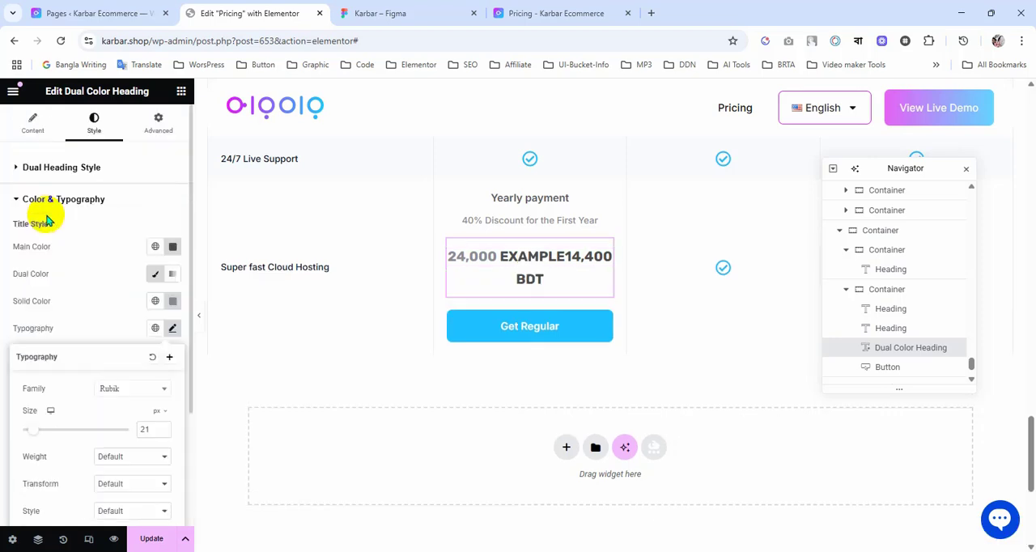
Step: Shorten the Dual Color Heading's last title part to 4,400 BDT, removing the word Example
left_click(29, 123)
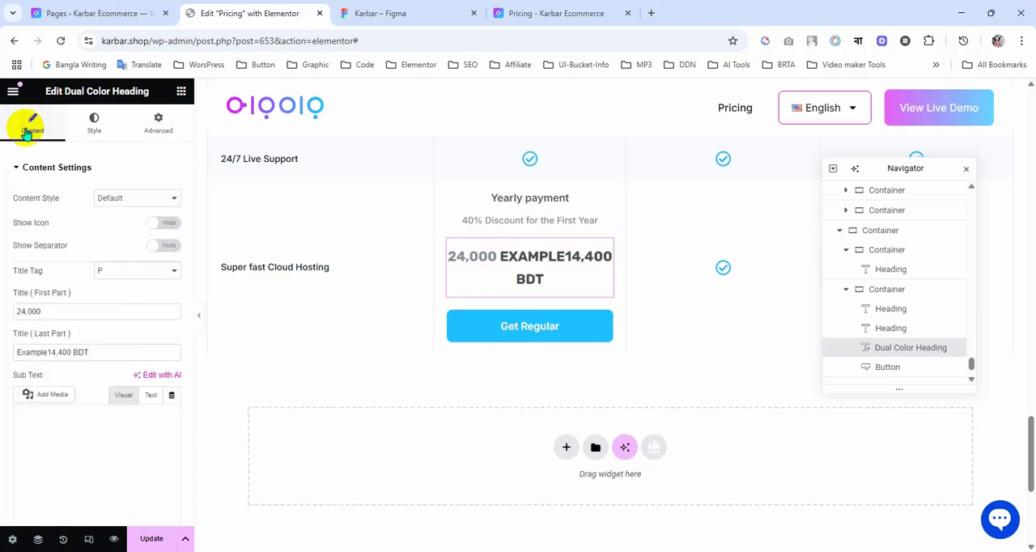
left_click(48, 352)
key("BackSpace")
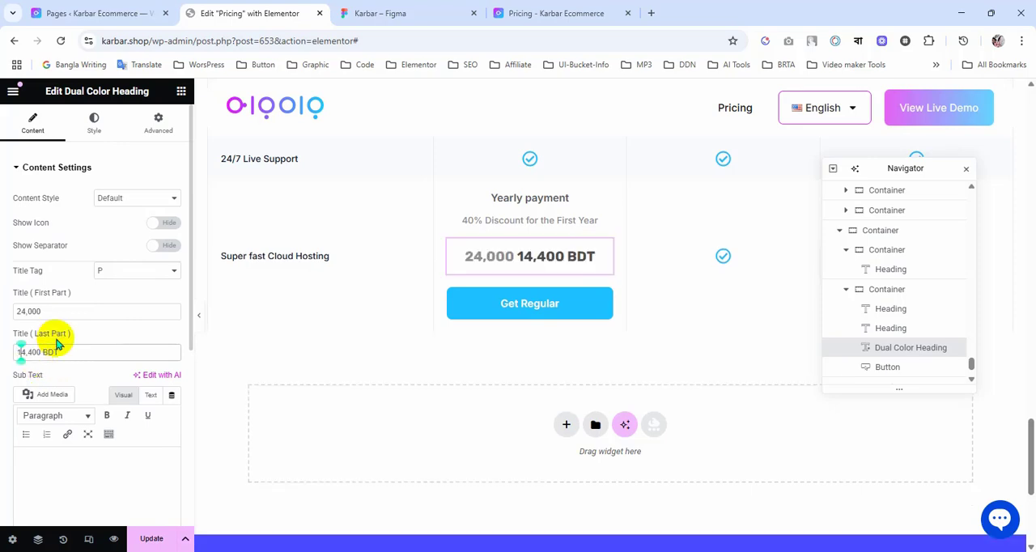
key("BackSpace")
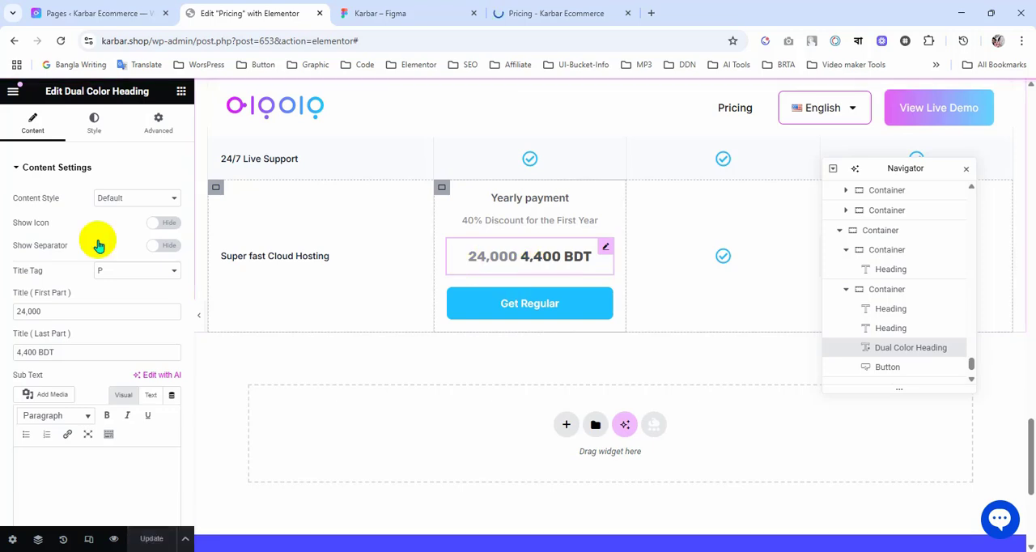
left_click(94, 128)
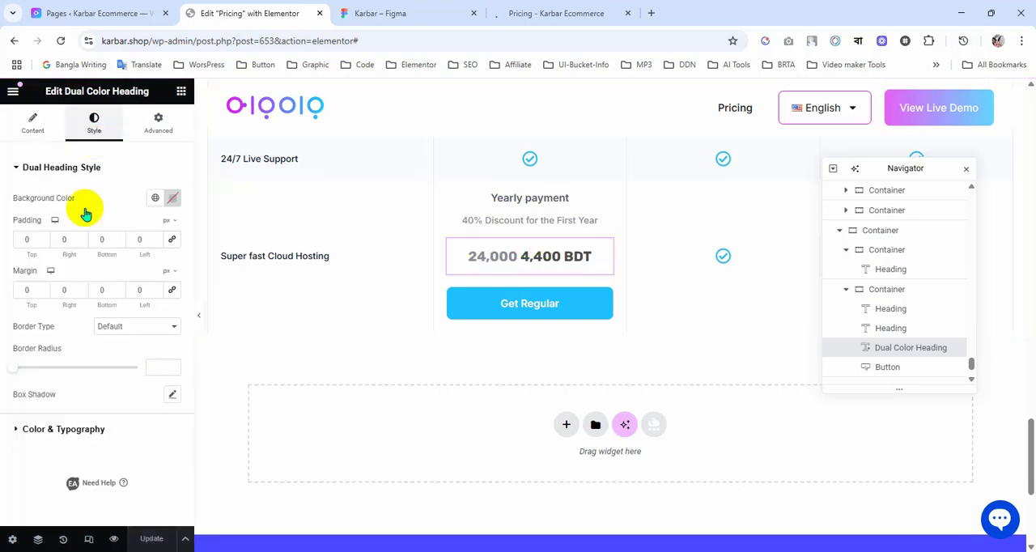
left_click(97, 429)
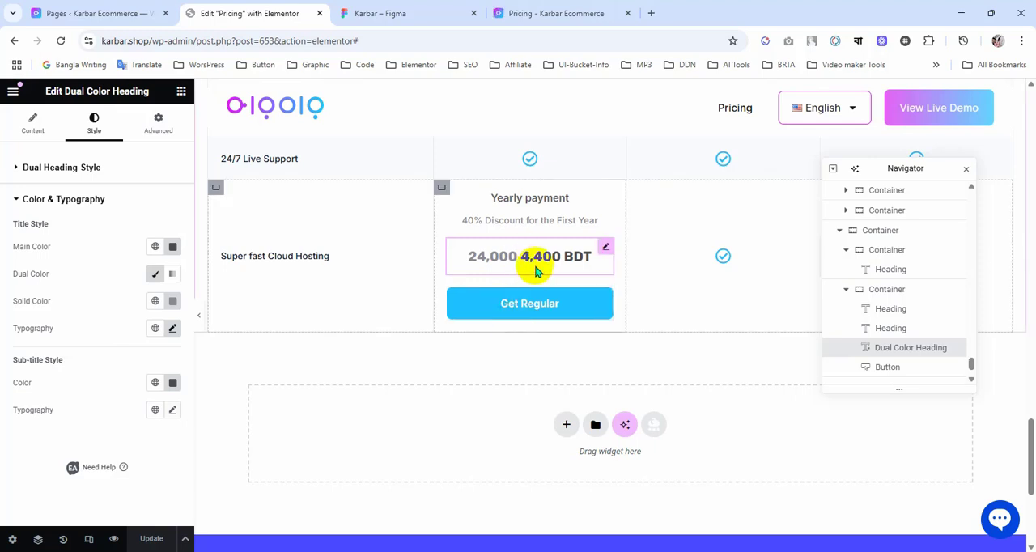
left_click(33, 126)
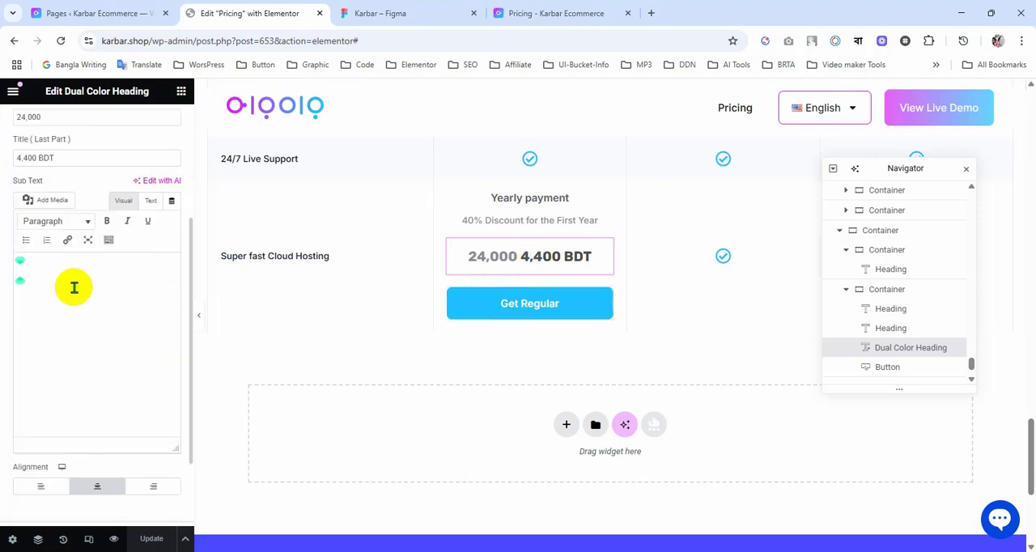
scroll(89, 210, "up", 3)
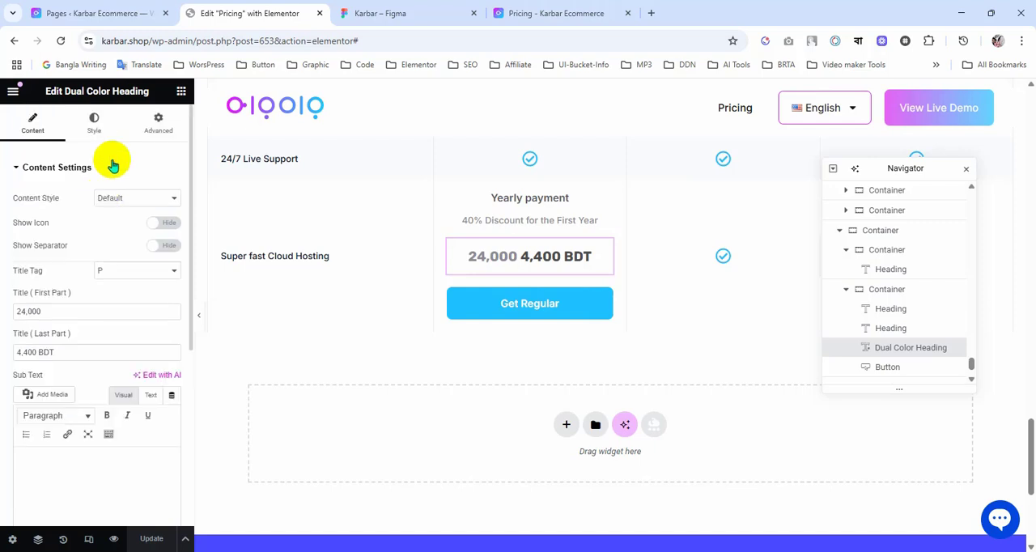
Step: Copy the discounted price's colour #161427 from the Figma design and apply it as the Dual Color Heading's main colour
left_click(103, 135)
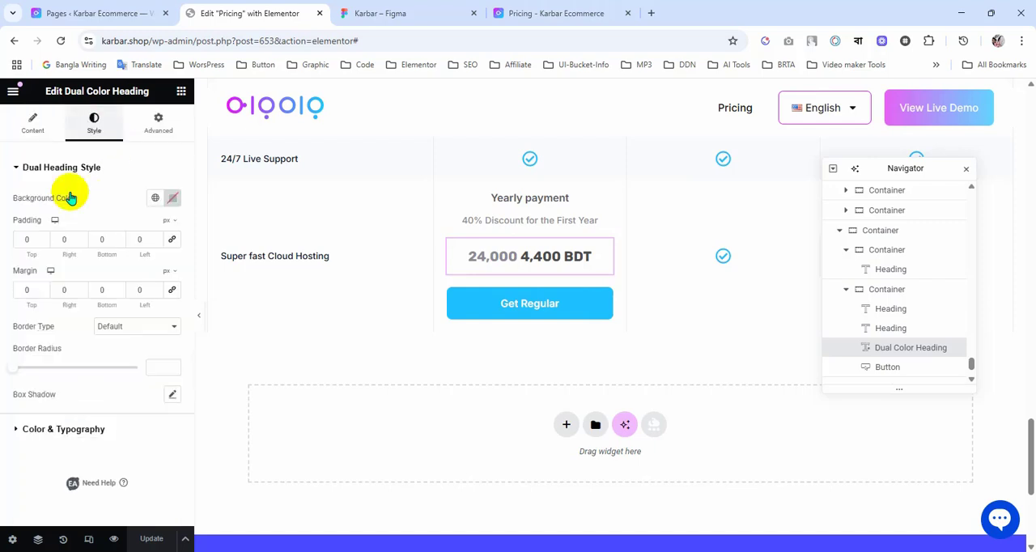
left_click(112, 432)
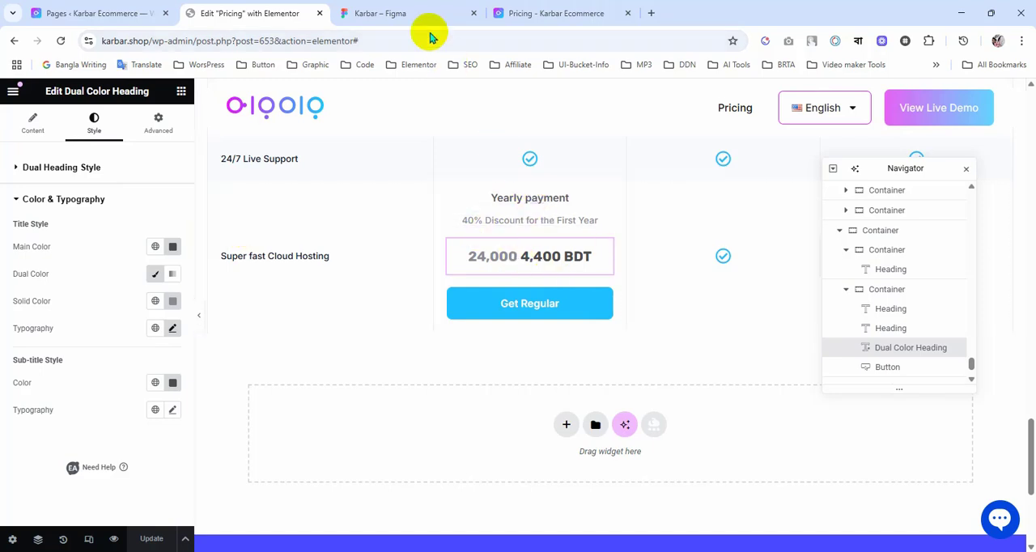
left_click(397, 10)
left_click(472, 273)
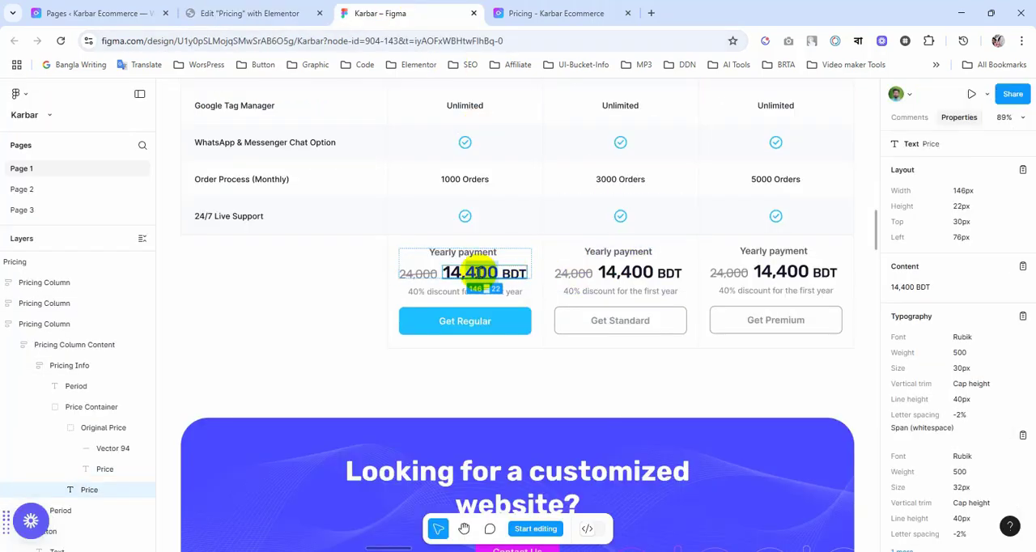
scroll(894, 417, "down", 3)
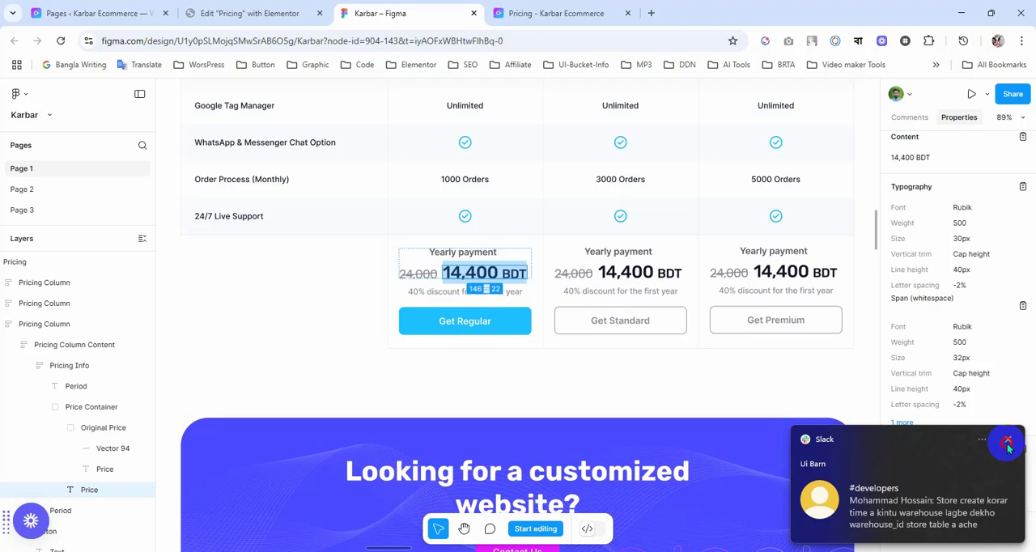
left_click(945, 493)
left_click(249, 13)
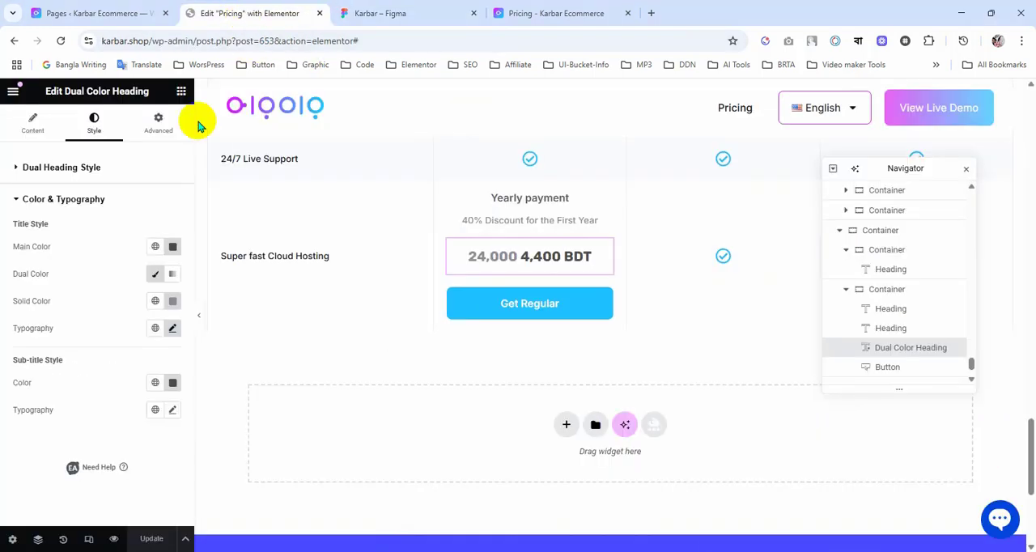
left_click(173, 249)
key("ctrl+v")
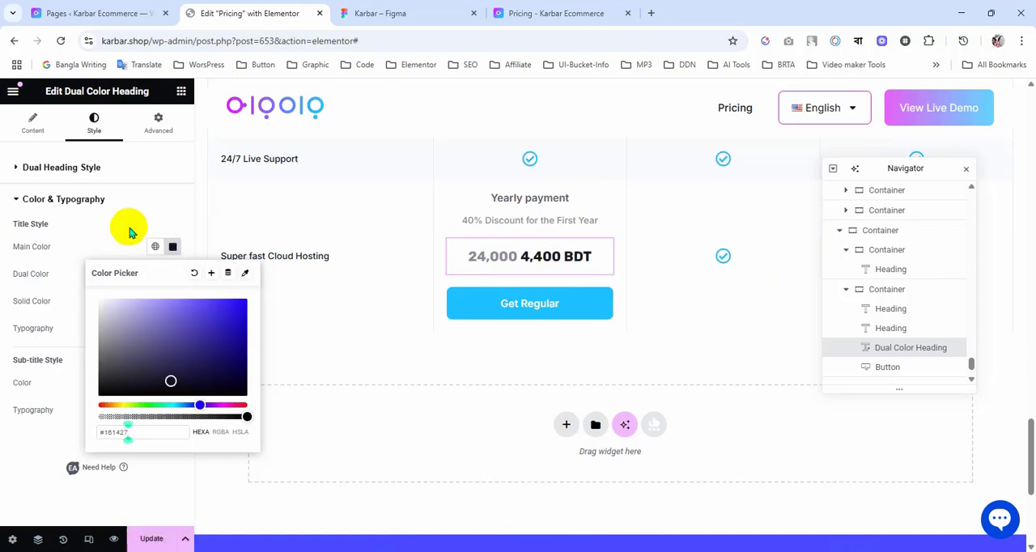
left_click(127, 225)
Step: Check the discounted price's typography in the Figma design and open the Dual Color Heading's general heading style settings
left_click(446, 10)
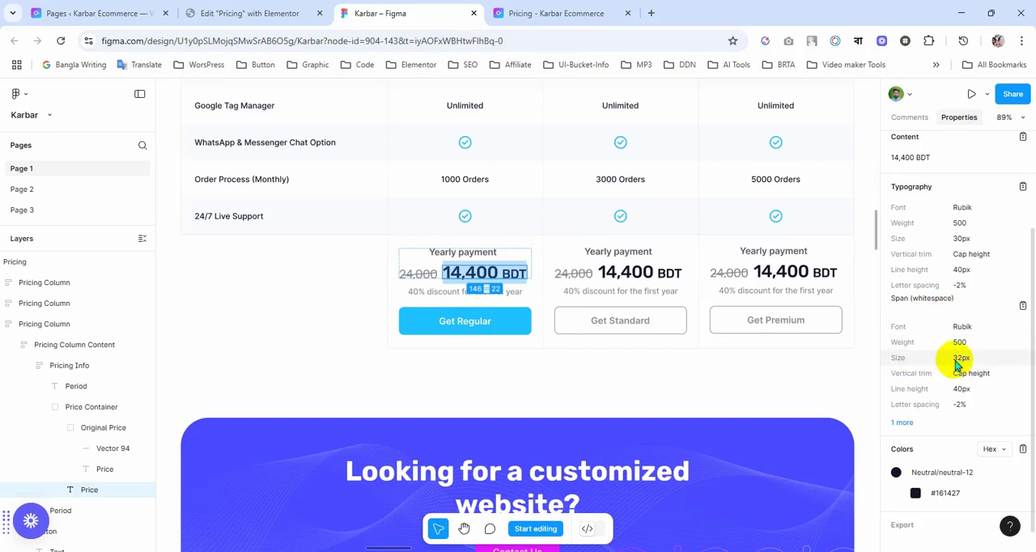
left_click(292, 13)
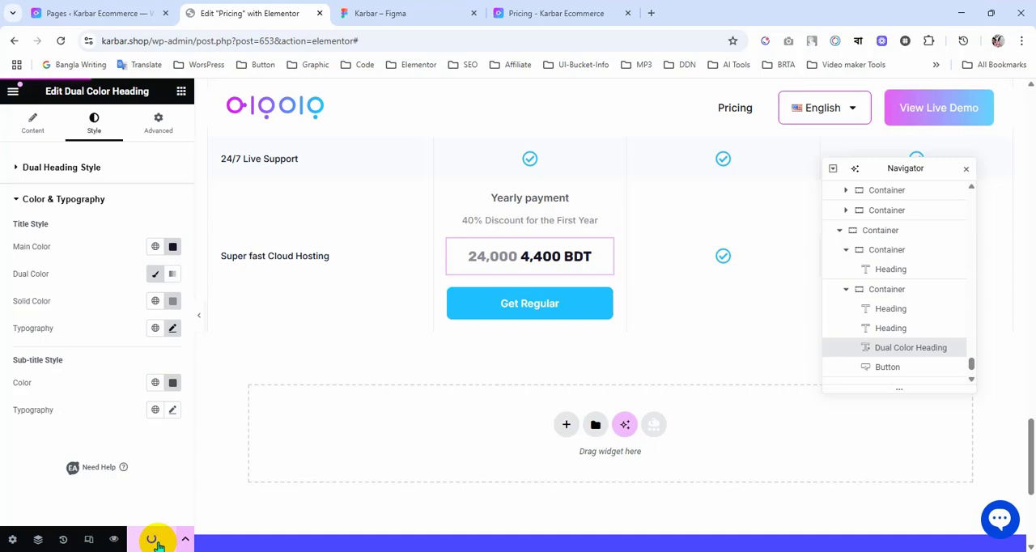
left_click(62, 168)
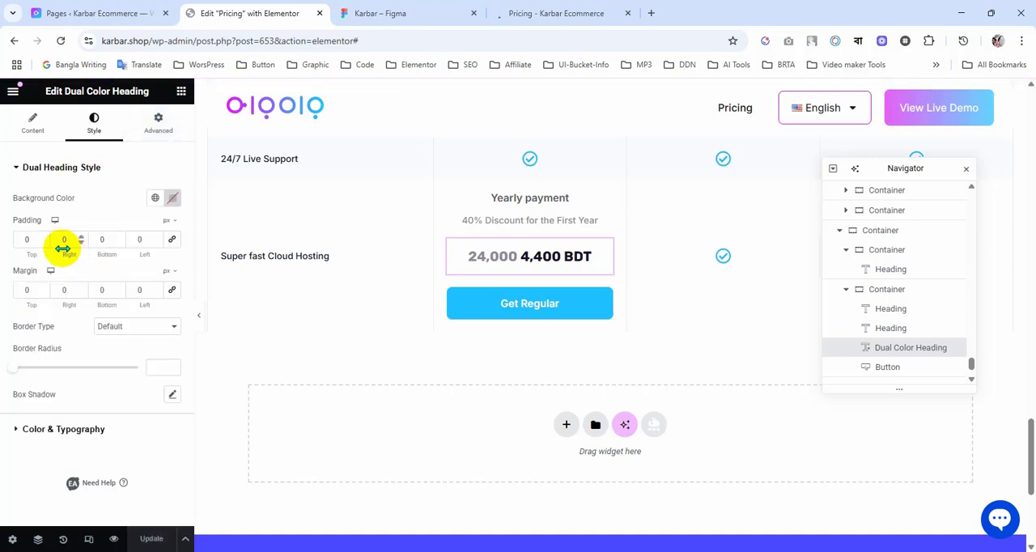
Step: Inspect the yearly price heading on the Pricing page preview and copy its wrapper's class name eael-dual-header
left_click(538, 12)
scroll(547, 324, "down", 10)
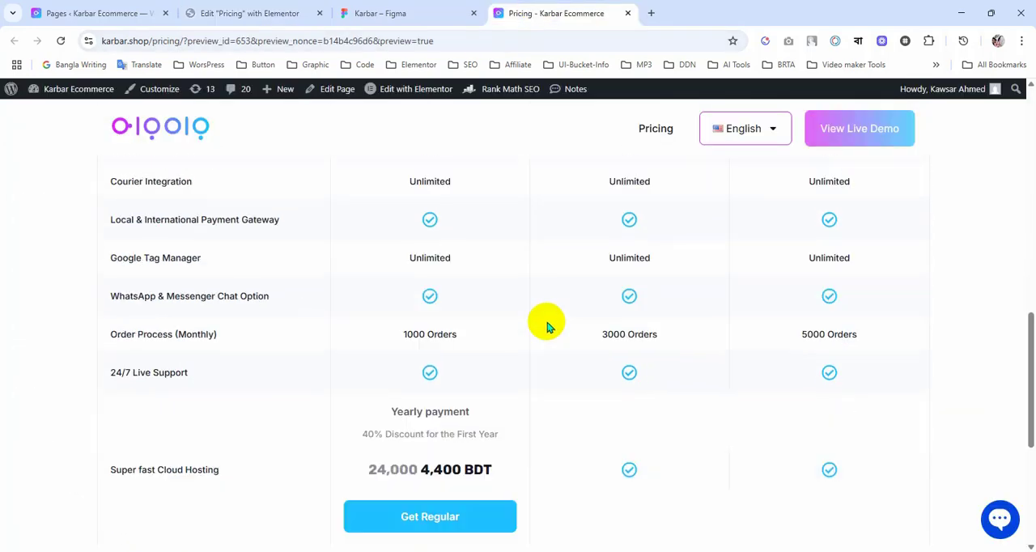
scroll(547, 324, "down", 2)
right_click(458, 276)
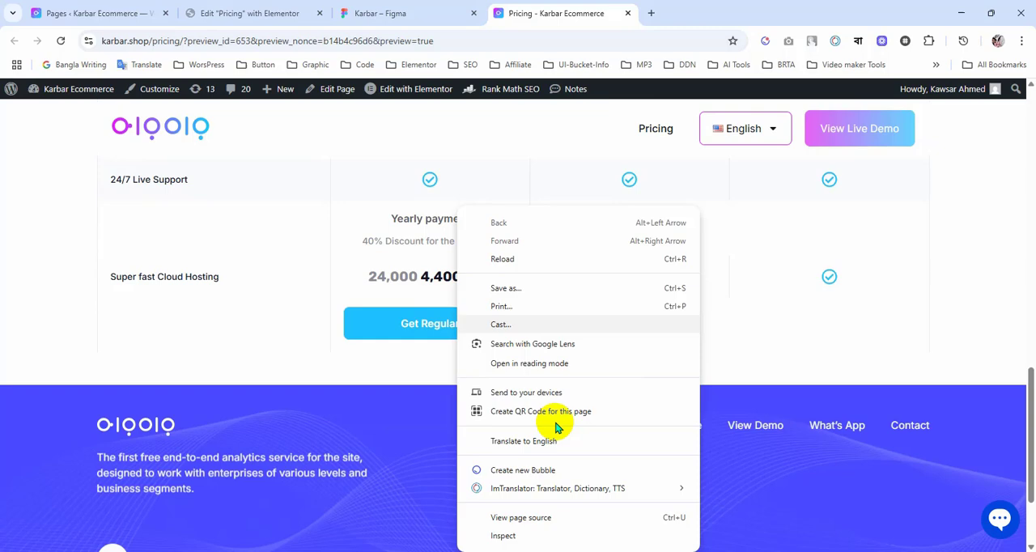
left_click(503, 536)
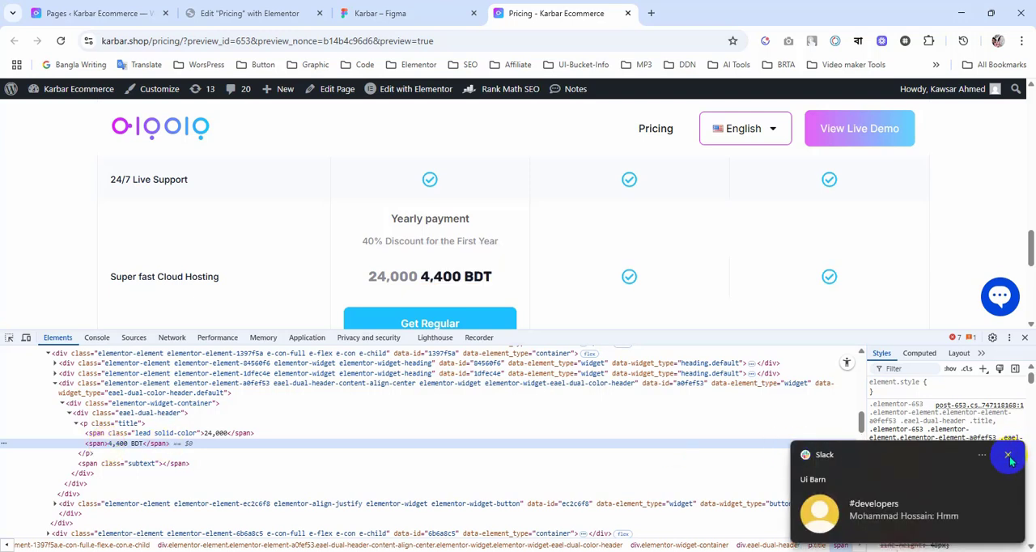
left_click(1009, 457)
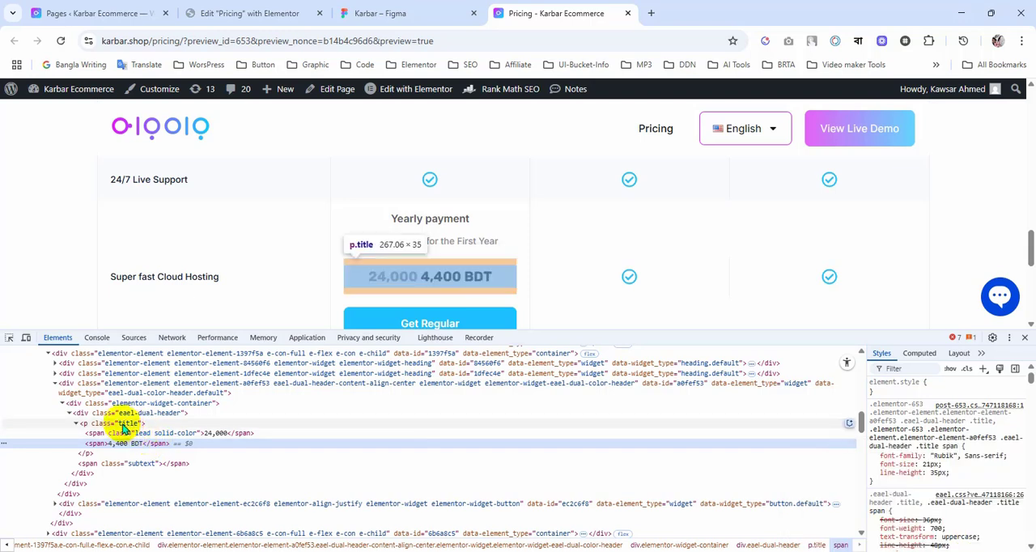
double_click(133, 414)
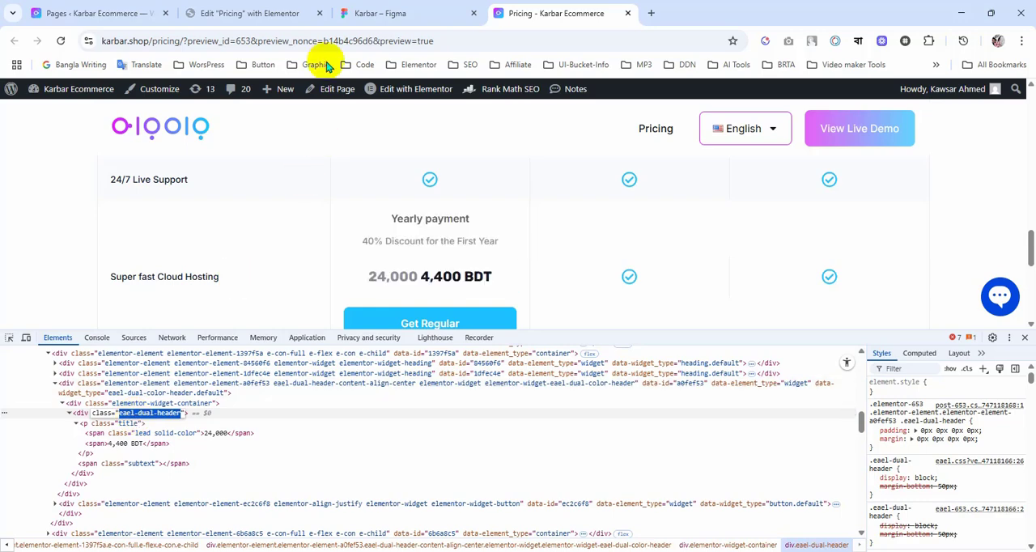
left_click(240, 12)
left_click(429, 8)
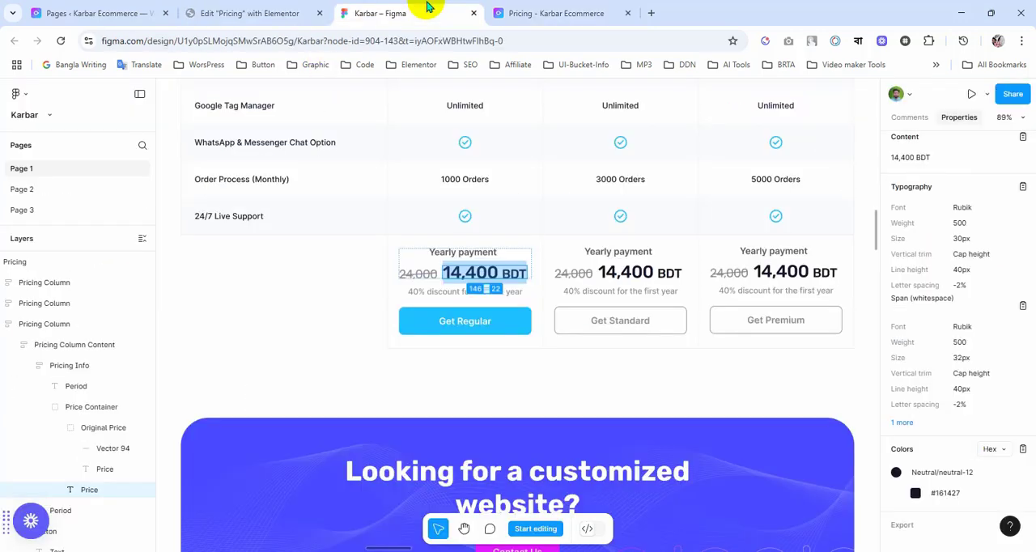
left_click(566, 11)
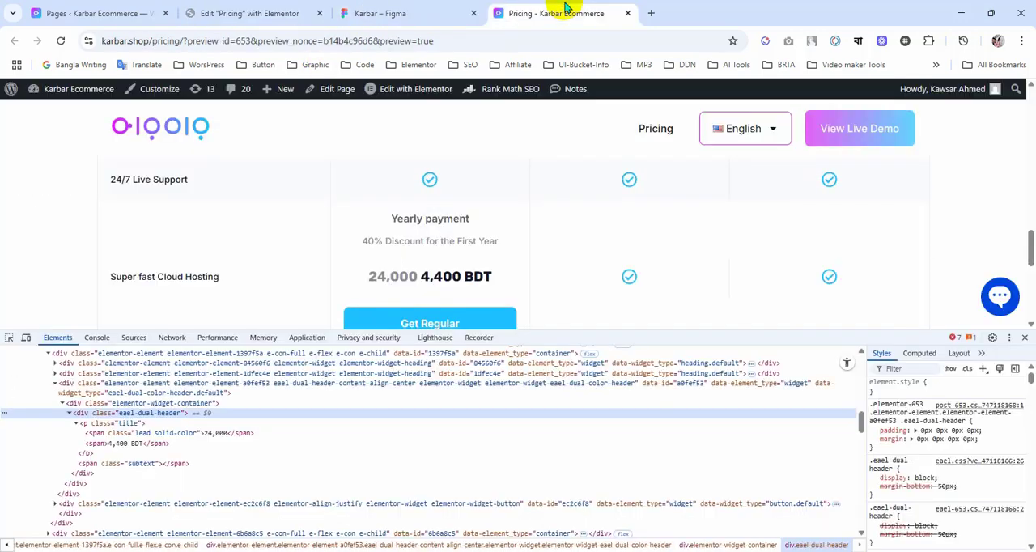
left_click(419, 8)
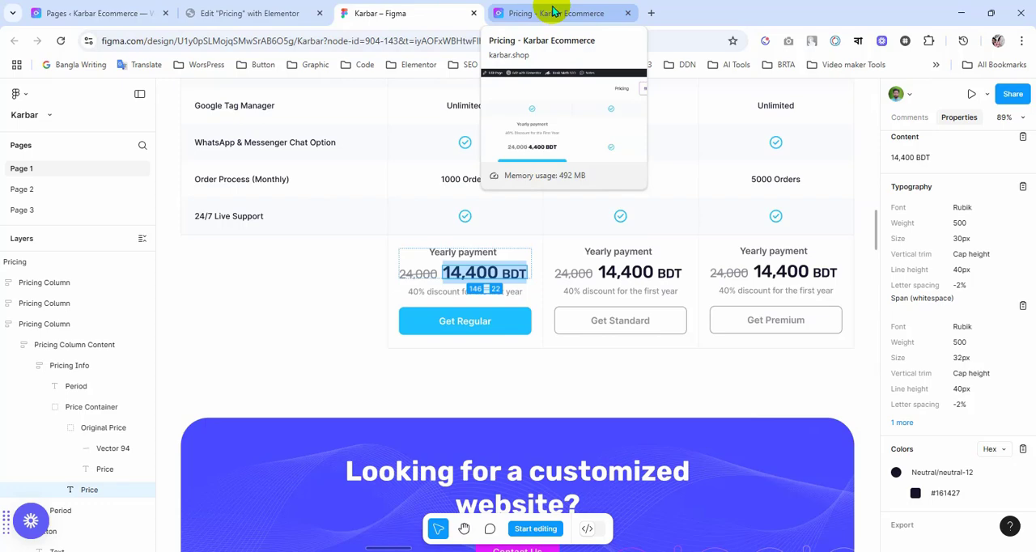
Step: Start a custom CSS rule for the Dual Color Heading with selector .eael-dual-header
left_click(235, 13)
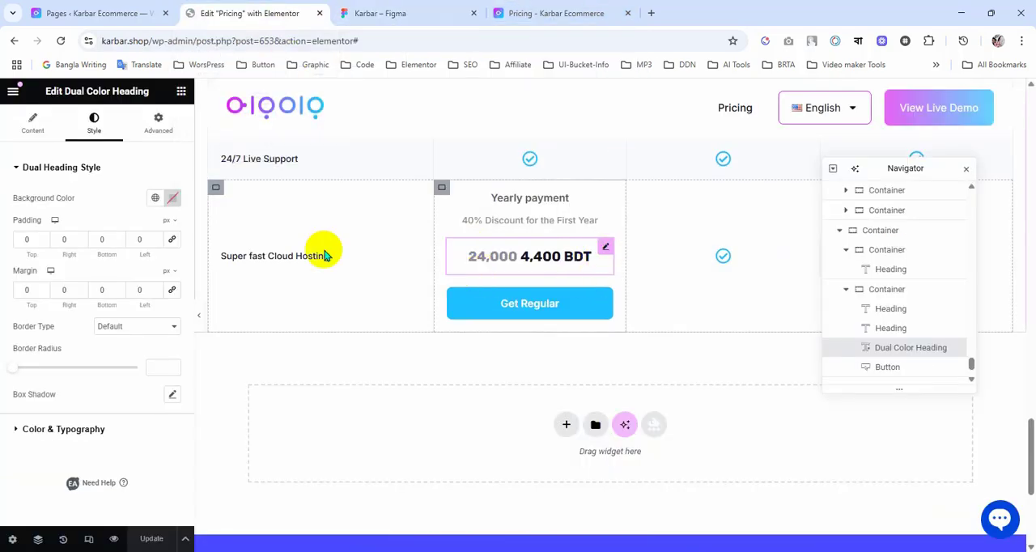
left_click(157, 121)
scroll(113, 357, "down", 10)
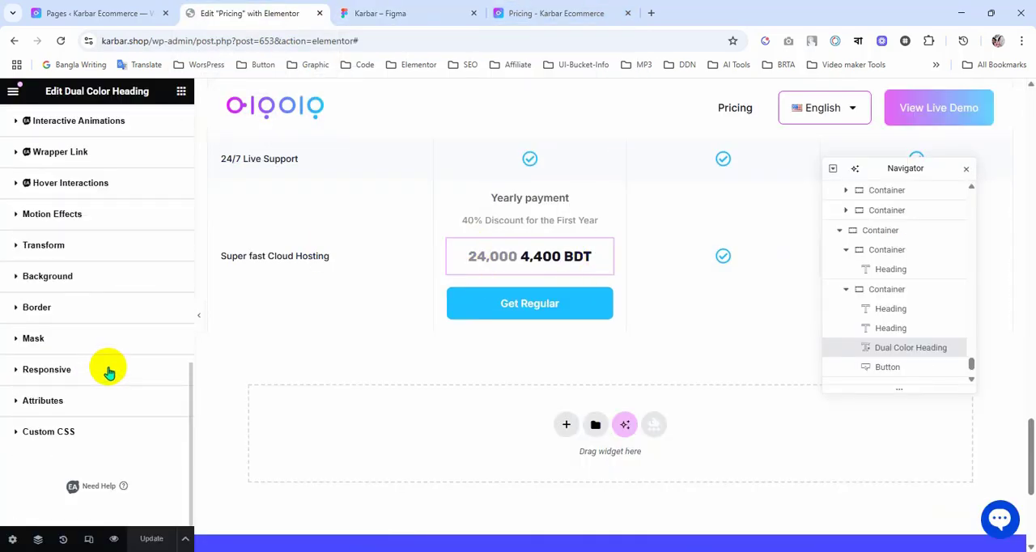
left_click(86, 429)
left_click(85, 397)
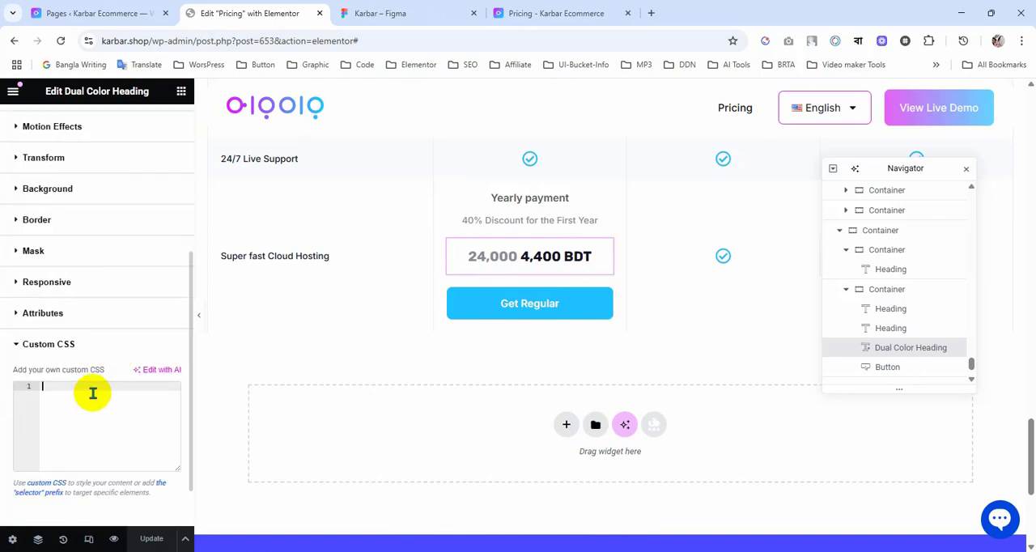
type("selector .eael-dual-header")
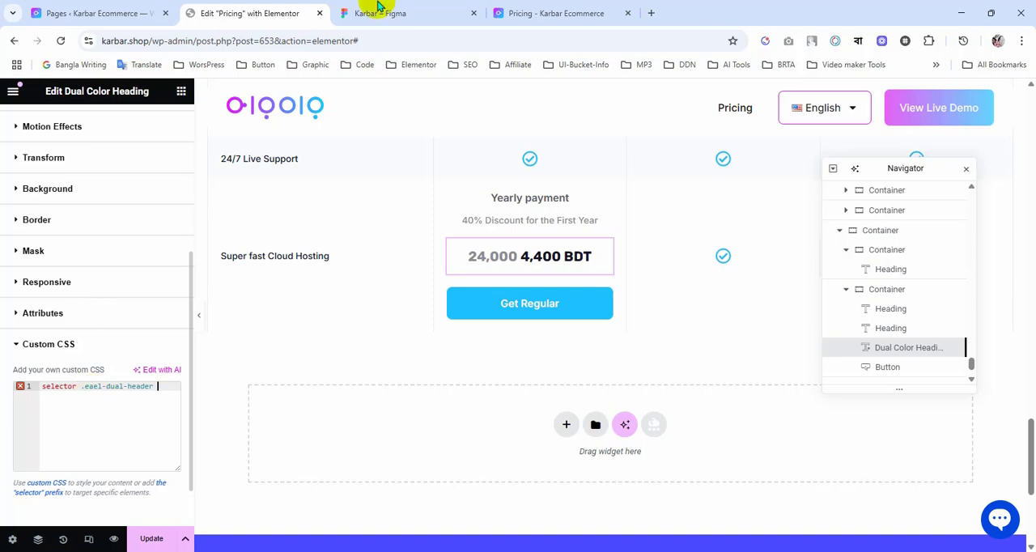
Step: Get the title class of the price paragraph from the Pricing preview's markup and append .title to the custom CSS selector
left_click(556, 13)
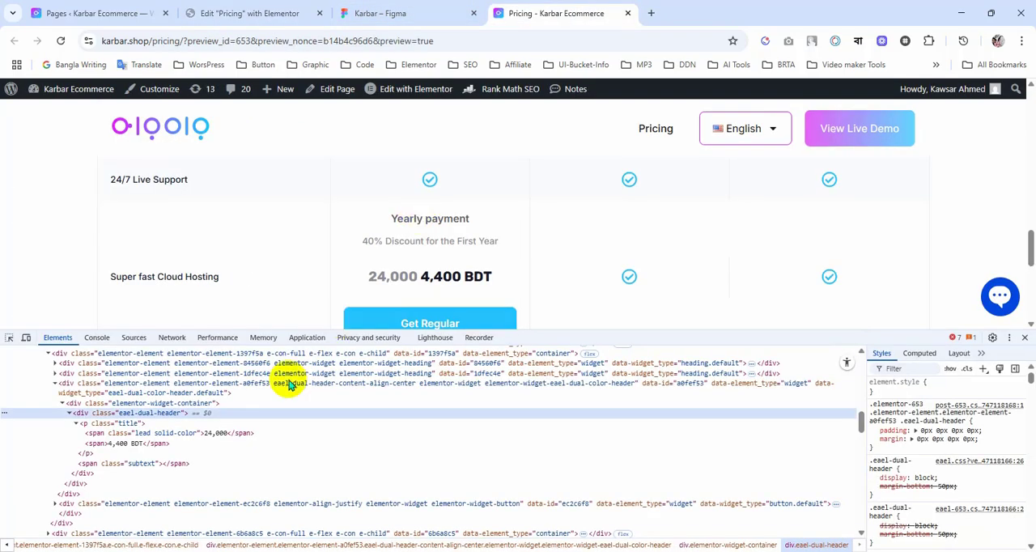
left_click(121, 423)
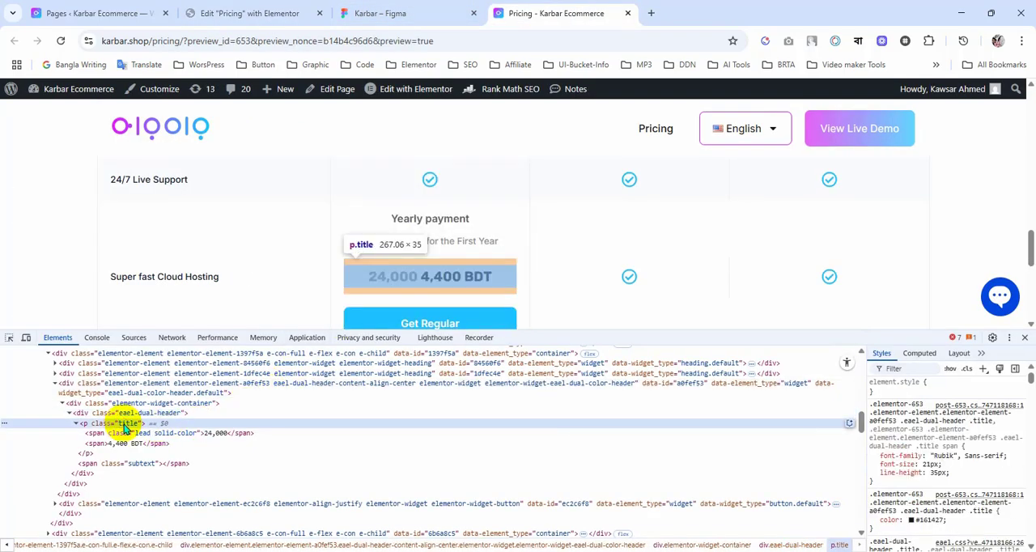
double_click(127, 424)
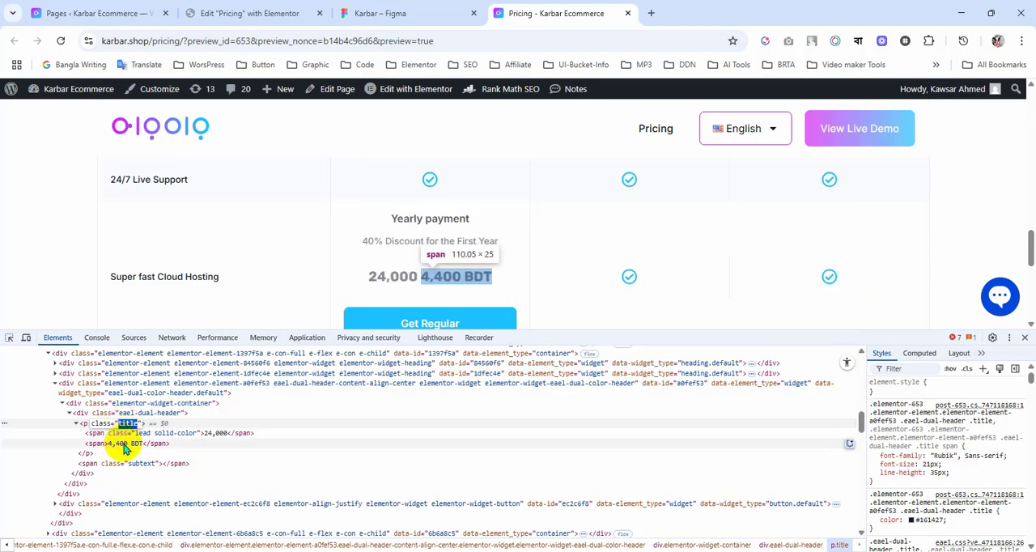
left_click(405, 14)
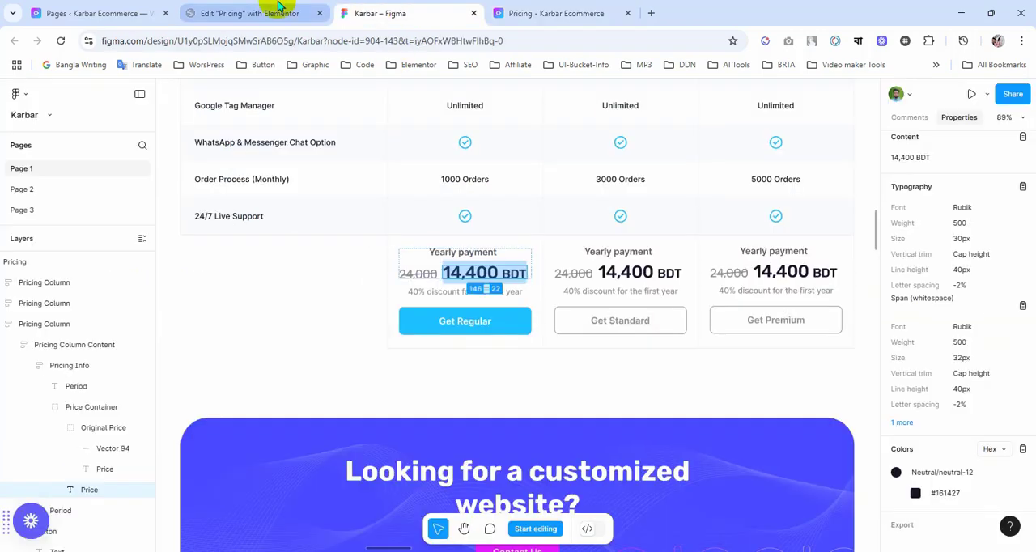
left_click(273, 14)
type(".title")
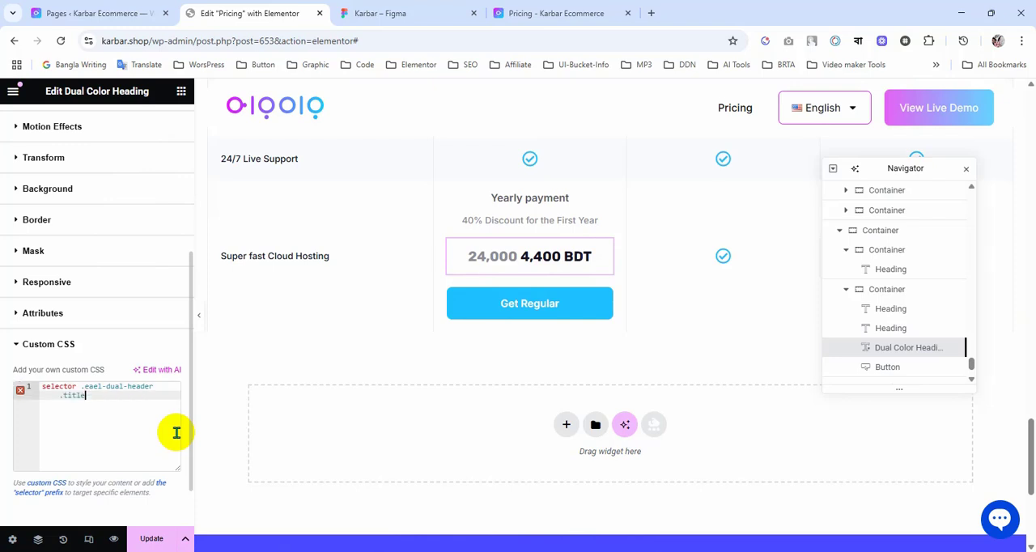
type(":last-child{")
Step: Complete the custom CSS rule with the :last-child pseudo-class and the declaration font-size: 32px !Important;
key("Return")
type("fo")
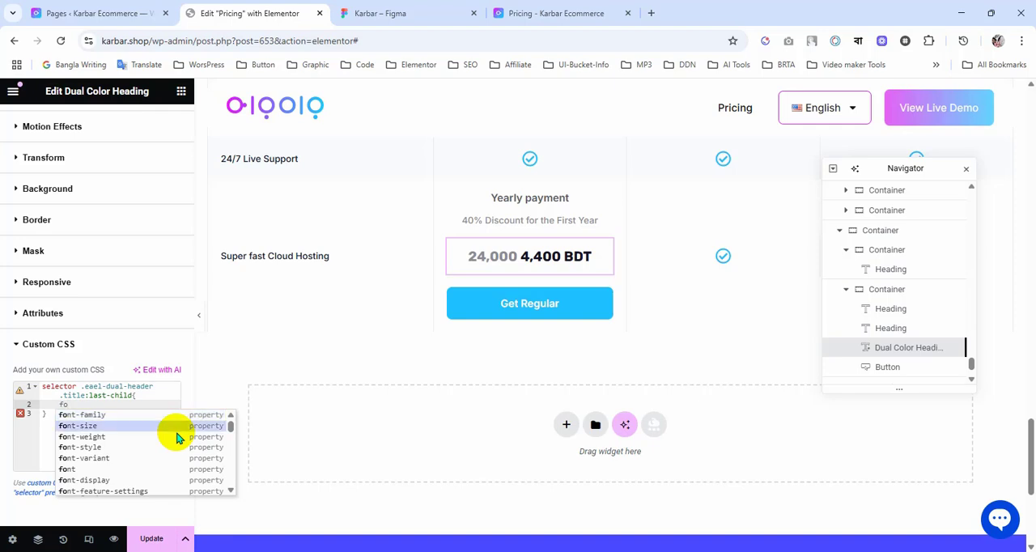
left_click(175, 427)
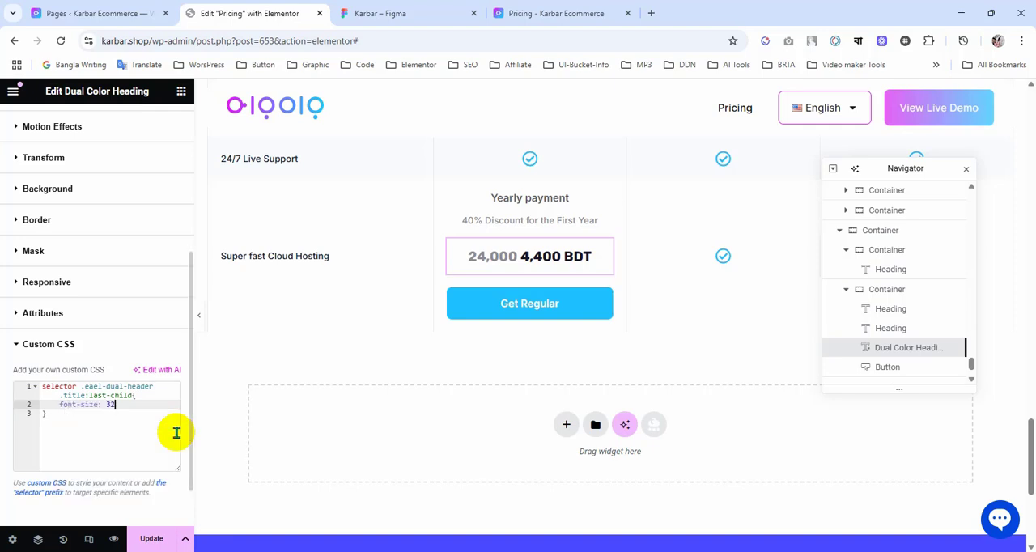
type("32px !important;")
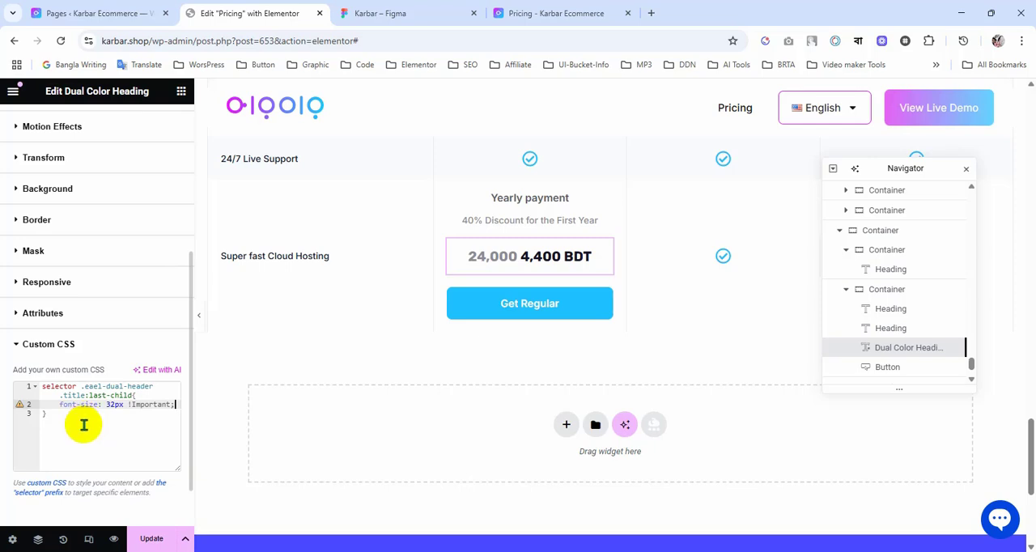
Step: Save the Pricing page and reload its preview to check the price heading's font size
left_click(151, 541)
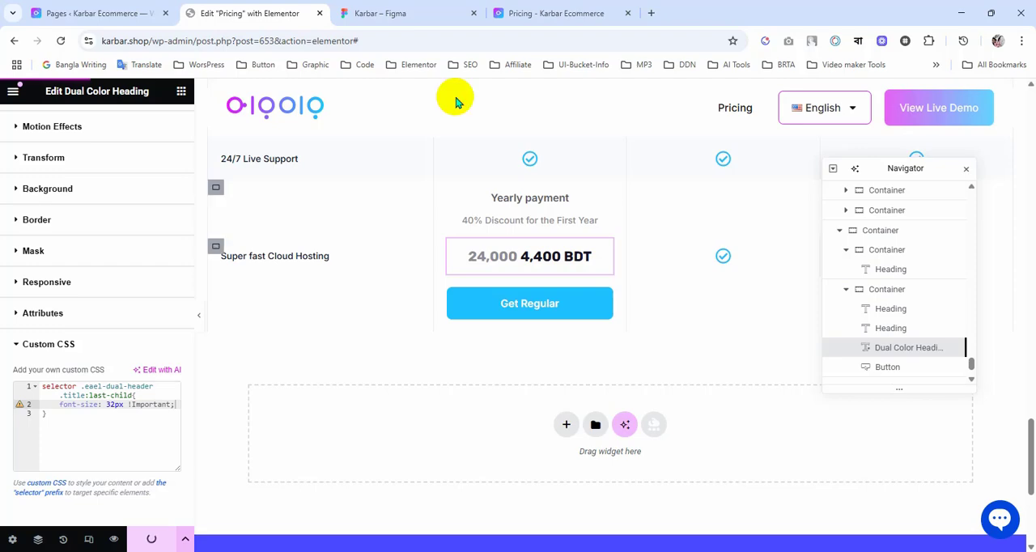
left_click(548, 13)
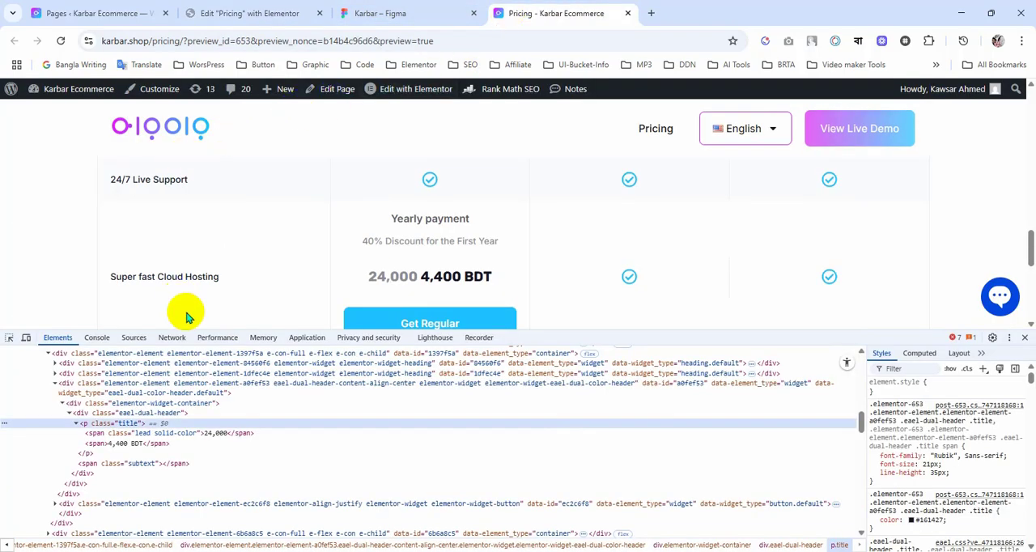
key("ctrl+r")
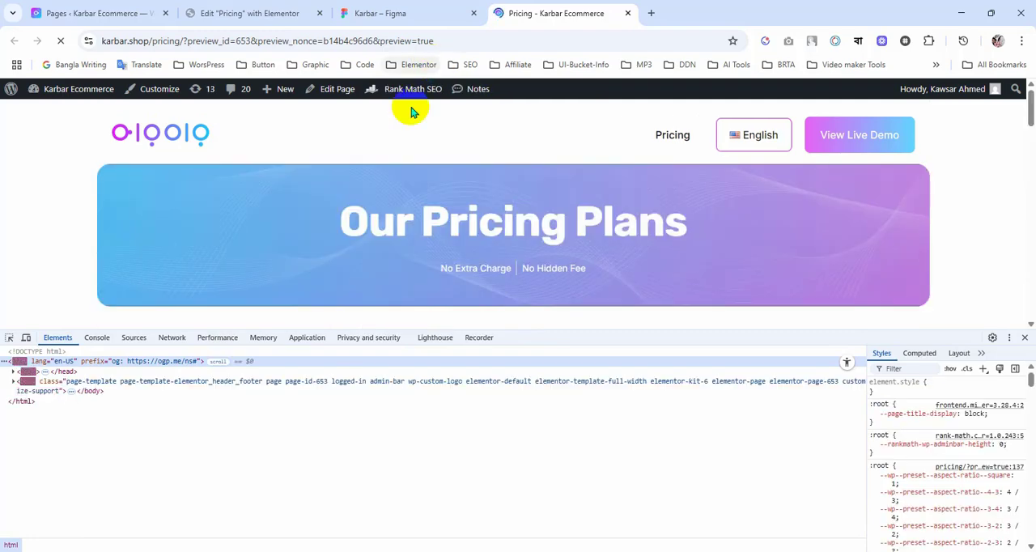
left_click(392, 13)
Step: Change the custom CSS selector's ending to .title span:last-child and save the page
left_click(286, 6)
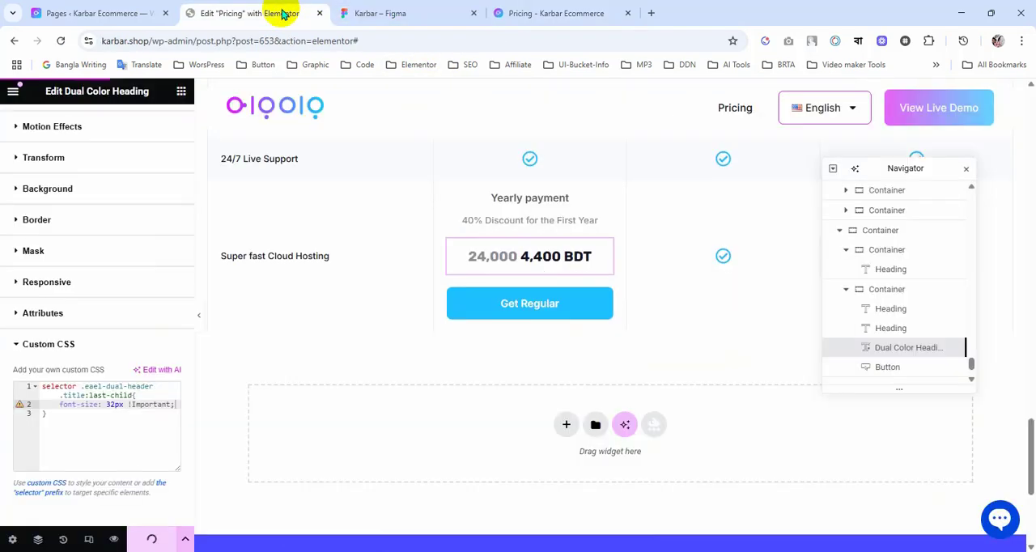
left_click(86, 395)
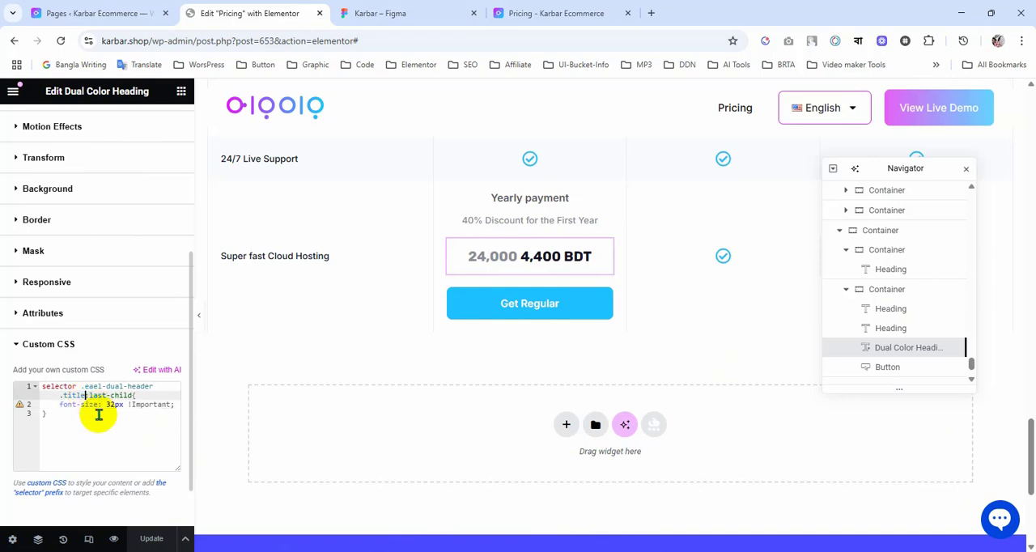
type("s")
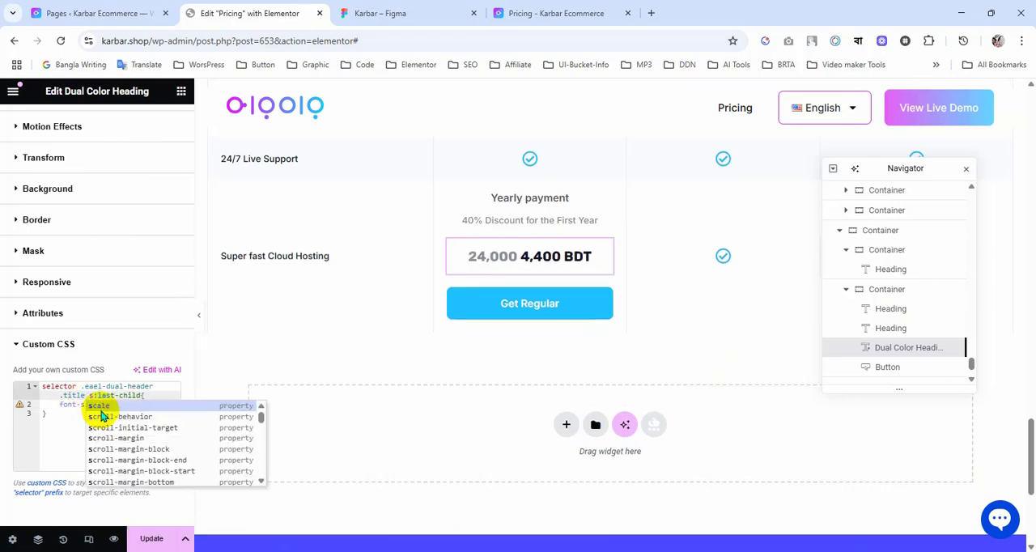
type("pan")
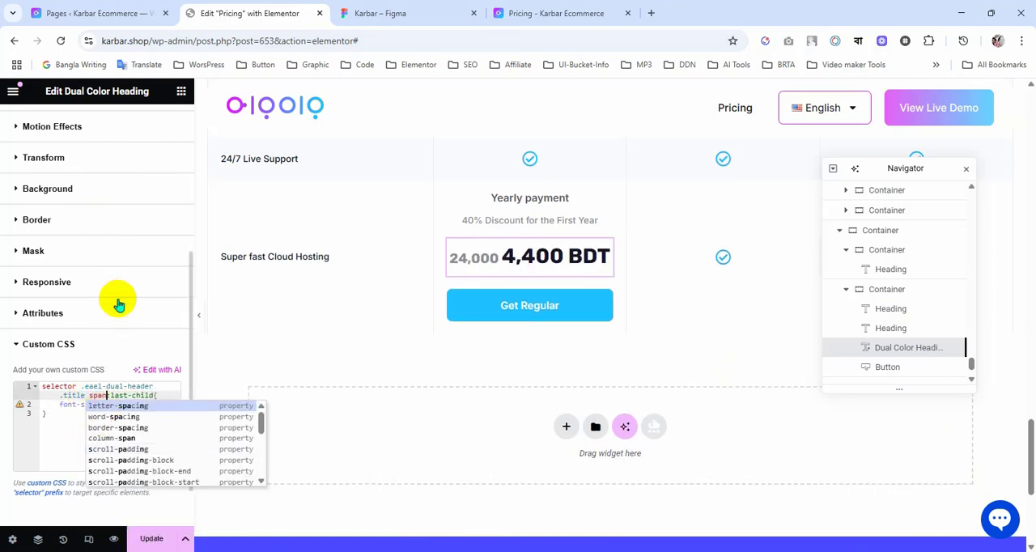
left_click(70, 407)
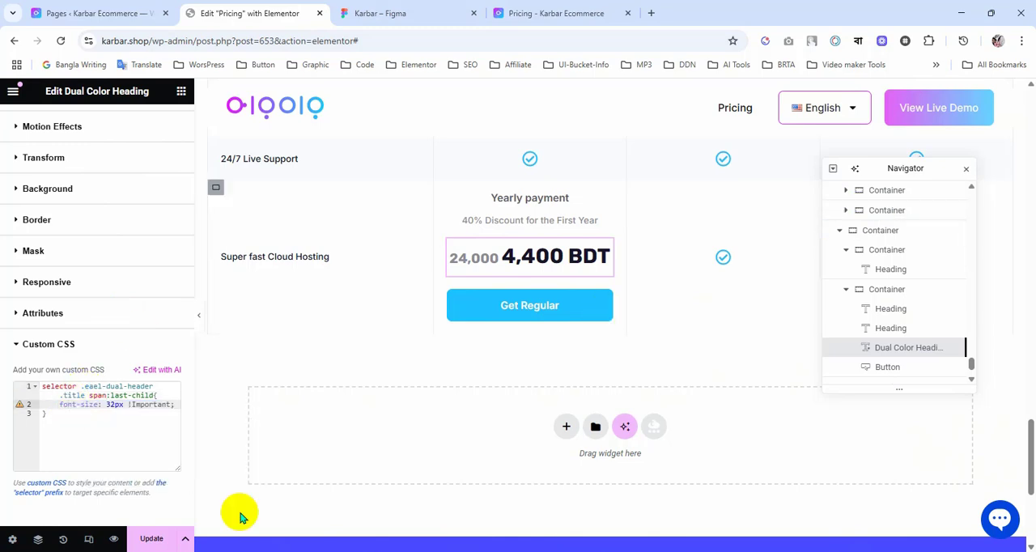
left_click(151, 540)
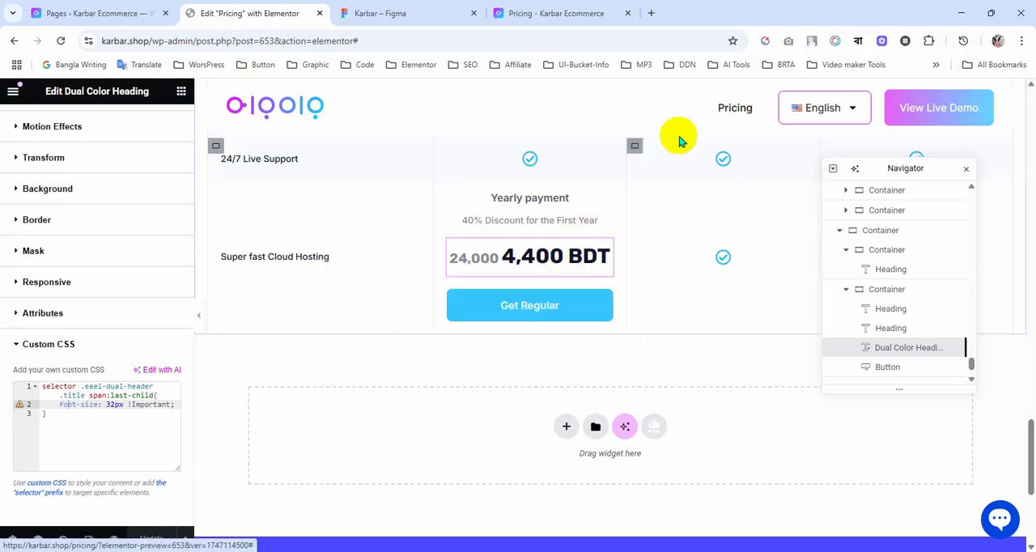
Step: Compare the price with the Figma design and wrap BDT in the heading's last title part in <sup> tags
left_click(536, 18)
left_click(432, 13)
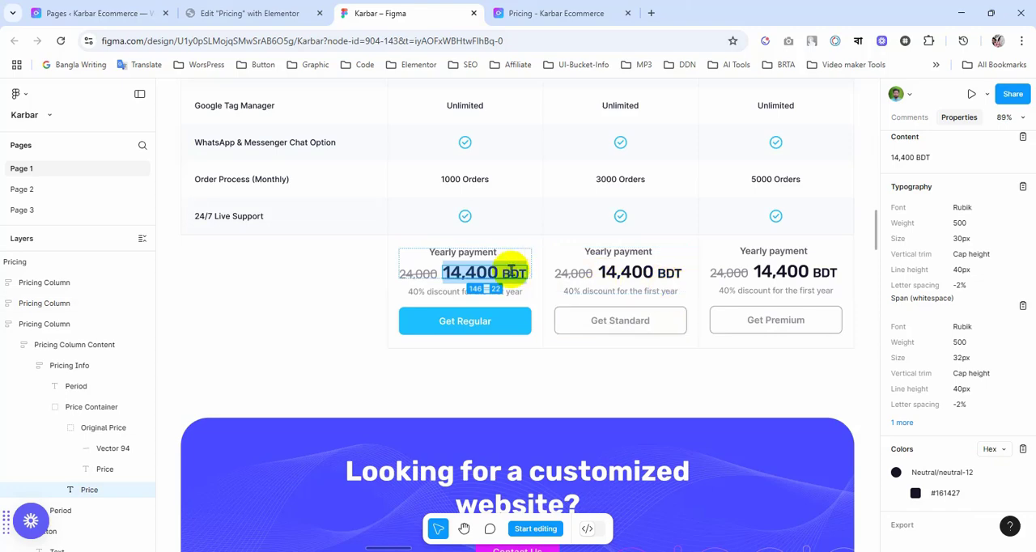
left_click(243, 12)
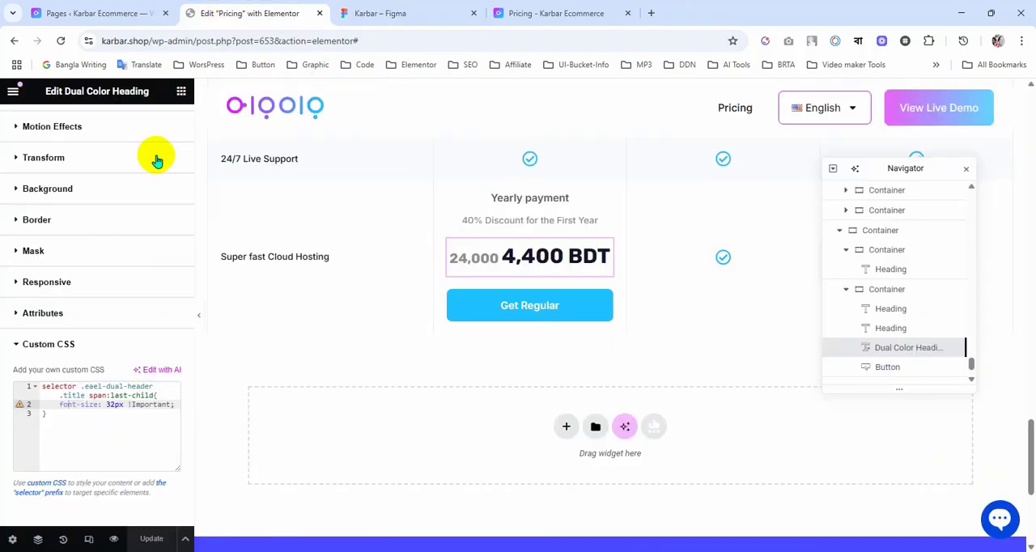
scroll(59, 259, "up", 10)
left_click(33, 126)
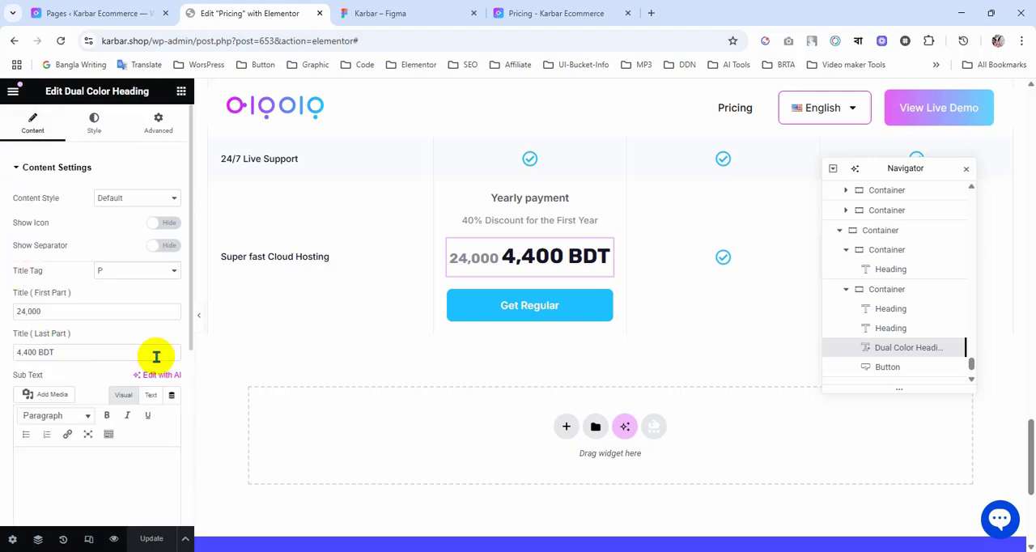
left_click(40, 353)
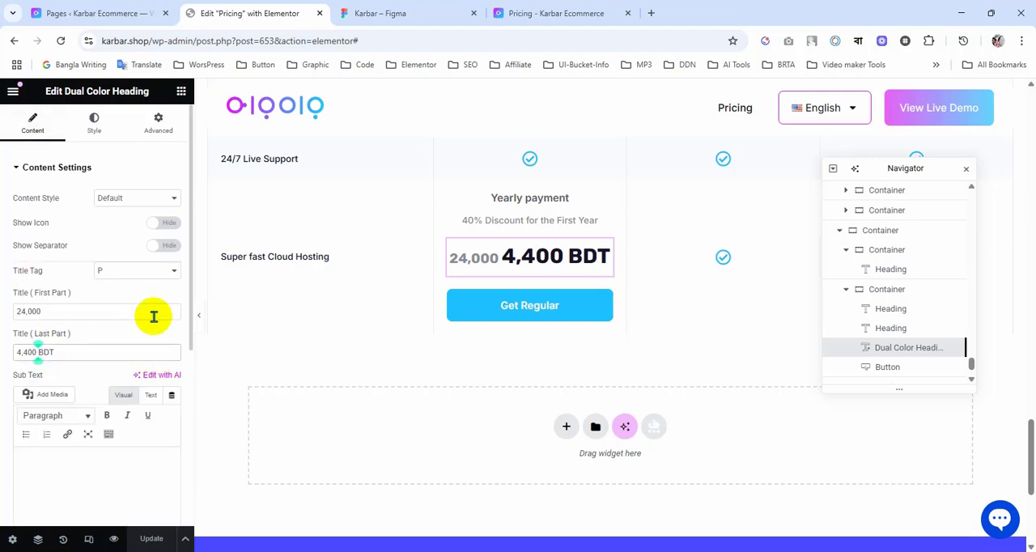
type("<sub")
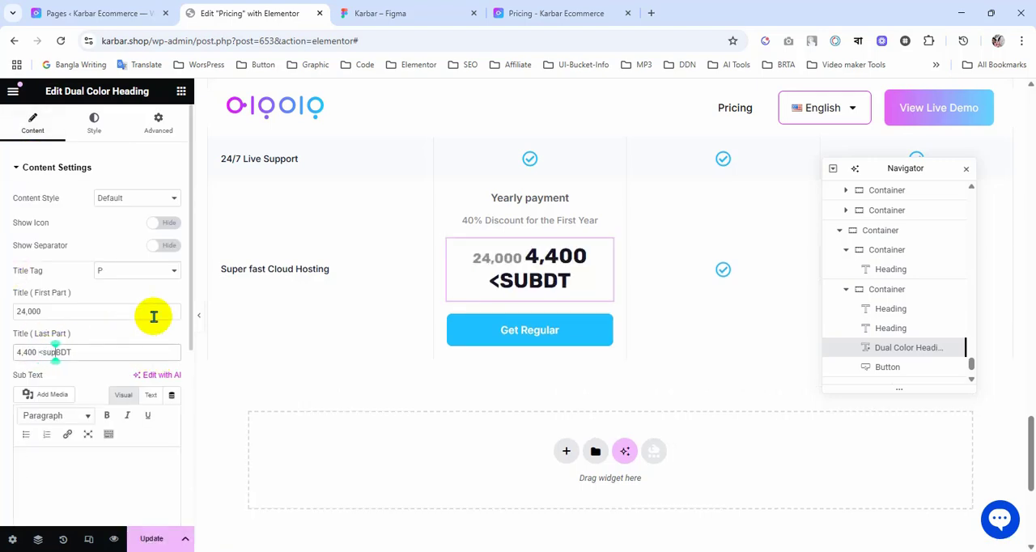
type(">")
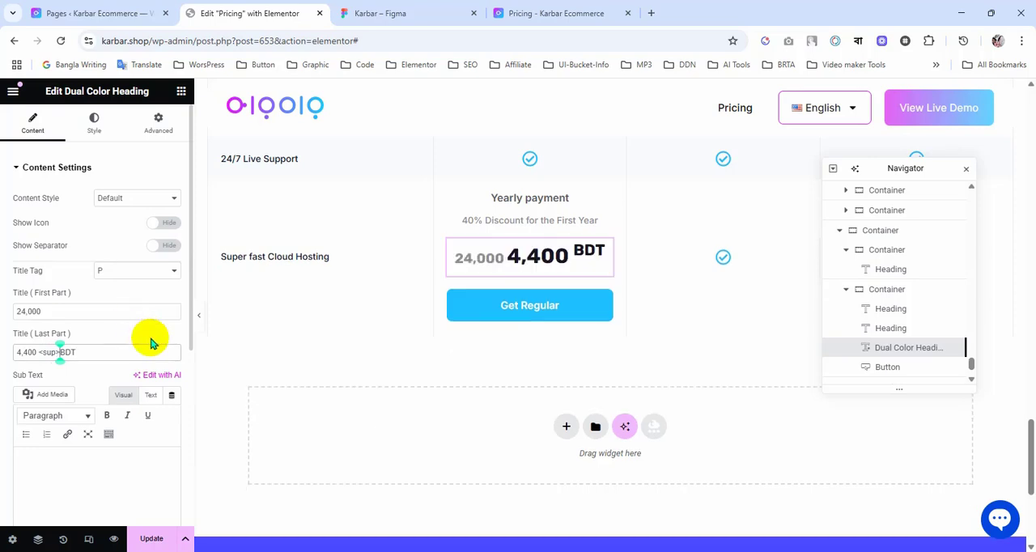
left_click(111, 351)
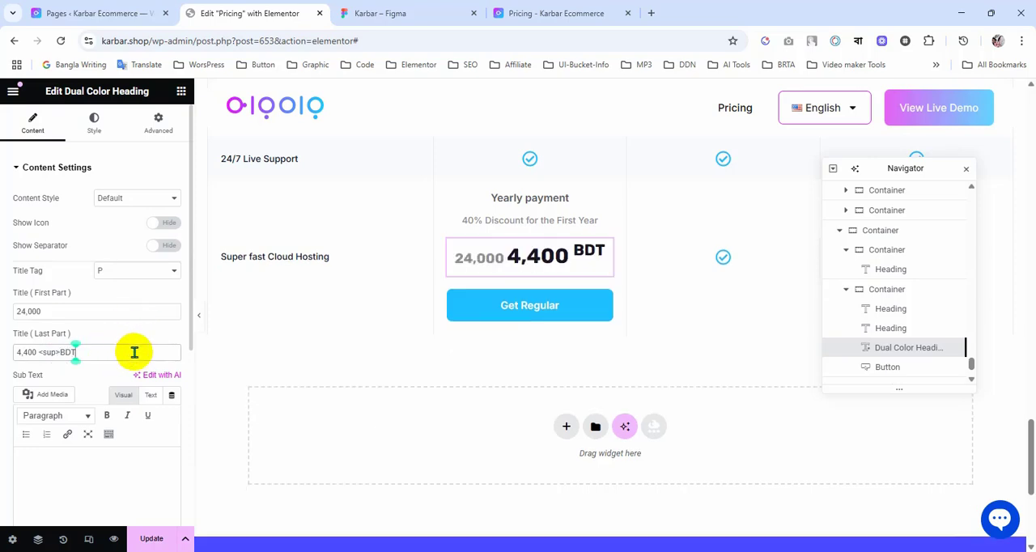
type("<")
type("/su")
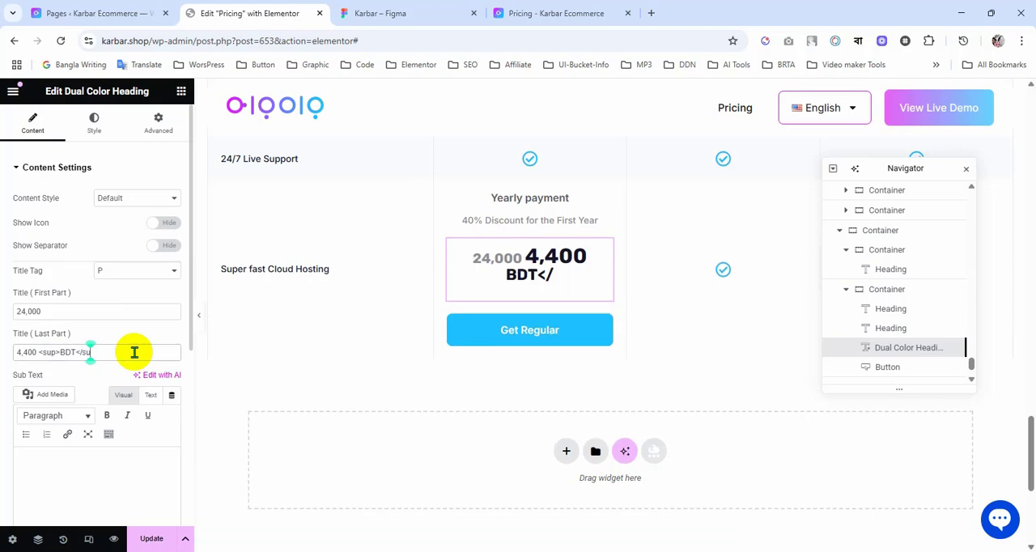
type("p>")
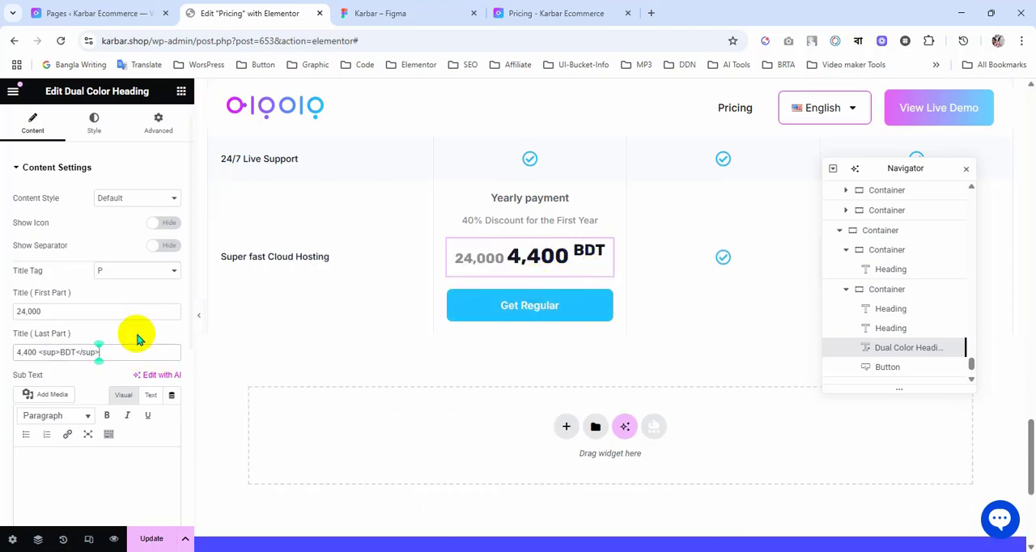
Step: Change the tags around BDT to subscript so the last title part reads 4,400 <sub>BDT</sub>
left_click(47, 354)
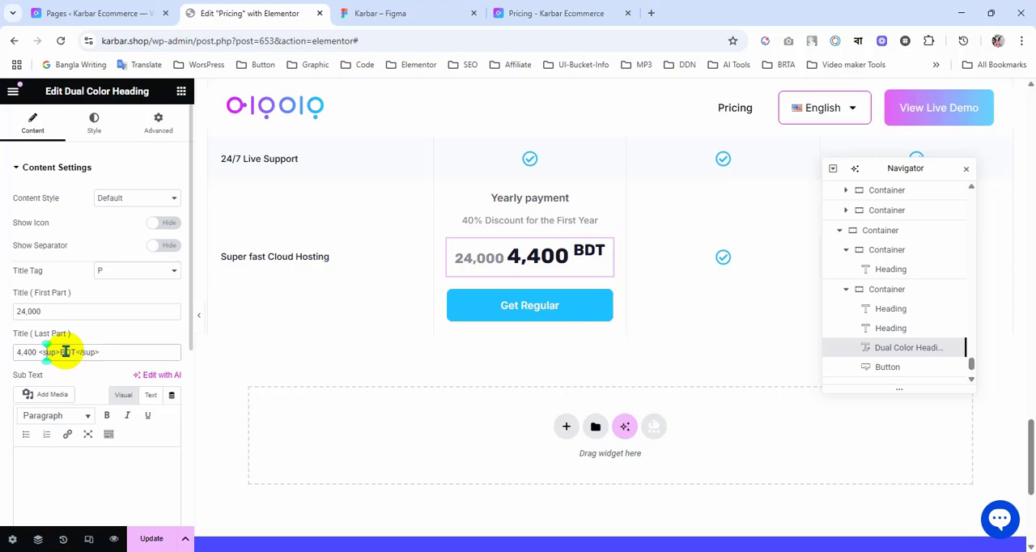
key("BackSpace")
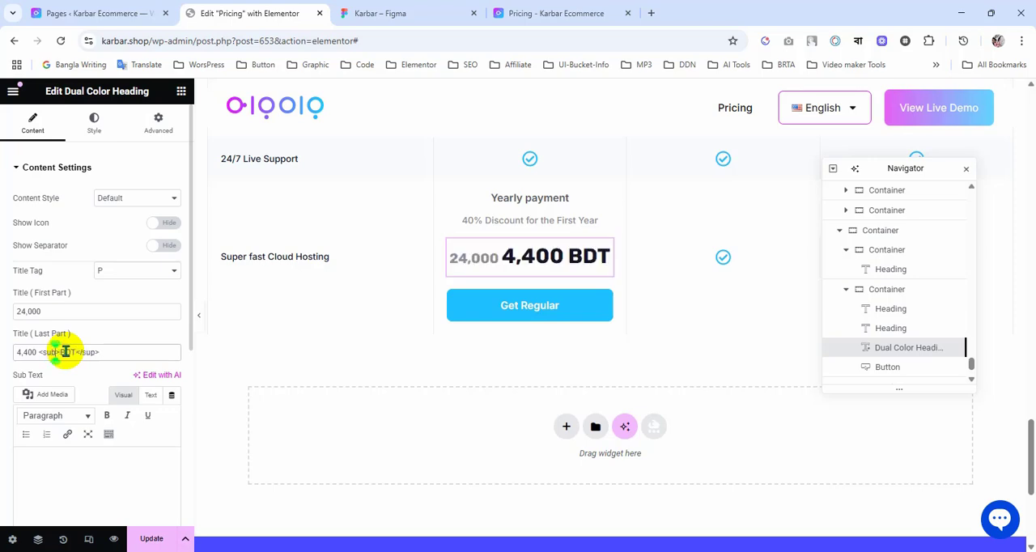
type("b")
left_click(94, 352)
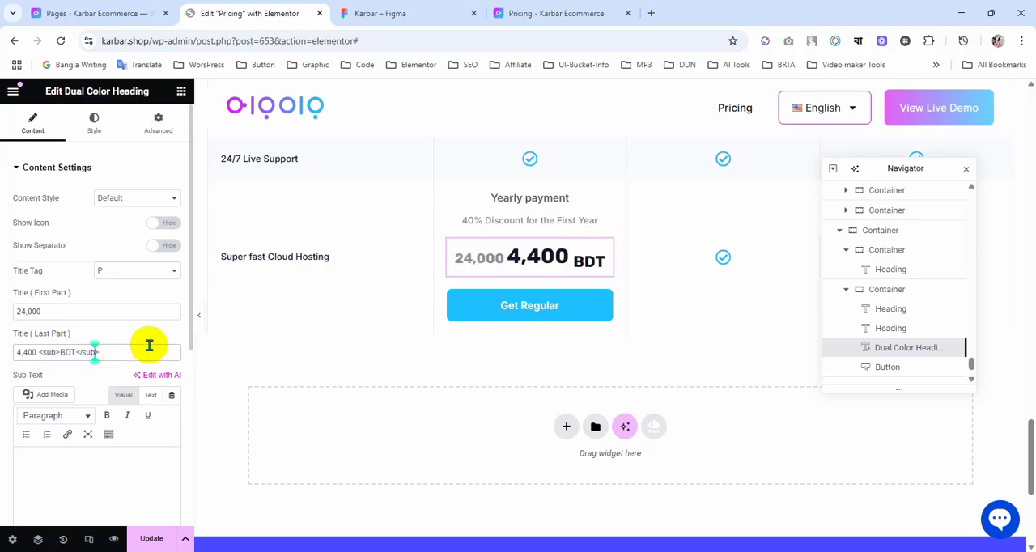
key("BackSpace")
type("b")
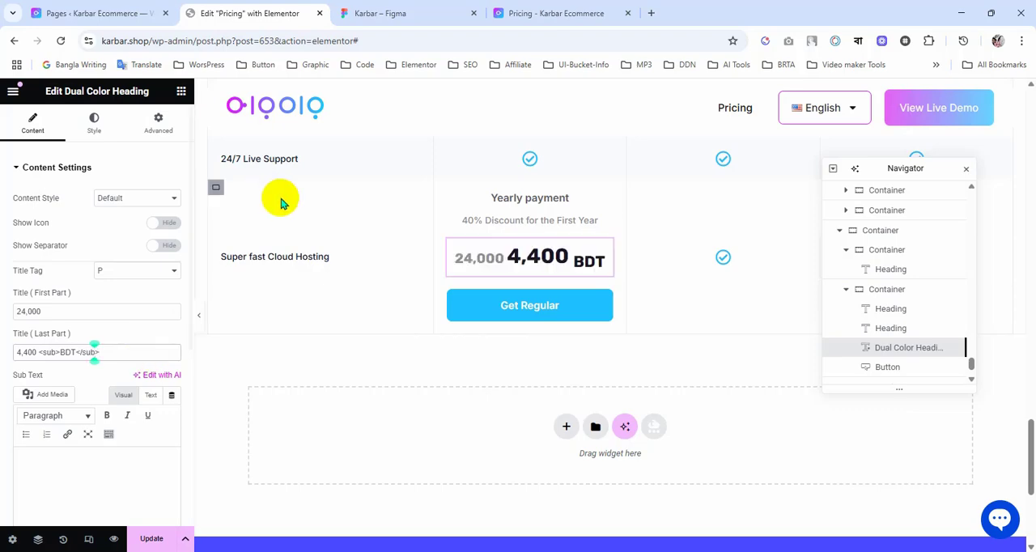
Step: Check the subscript BDT against the Figma price and save the Pricing page
left_click(556, 12)
left_click(421, 12)
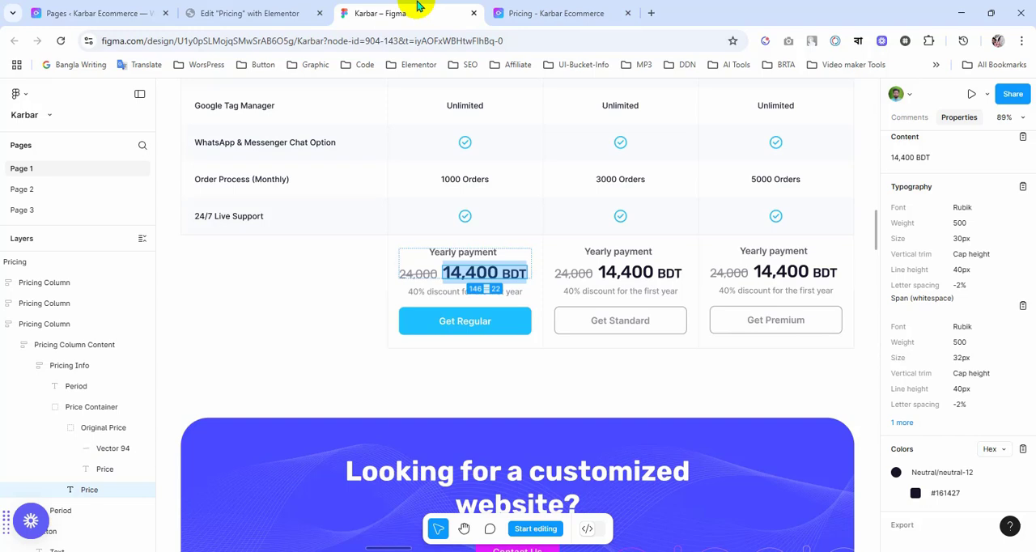
left_click(267, 11)
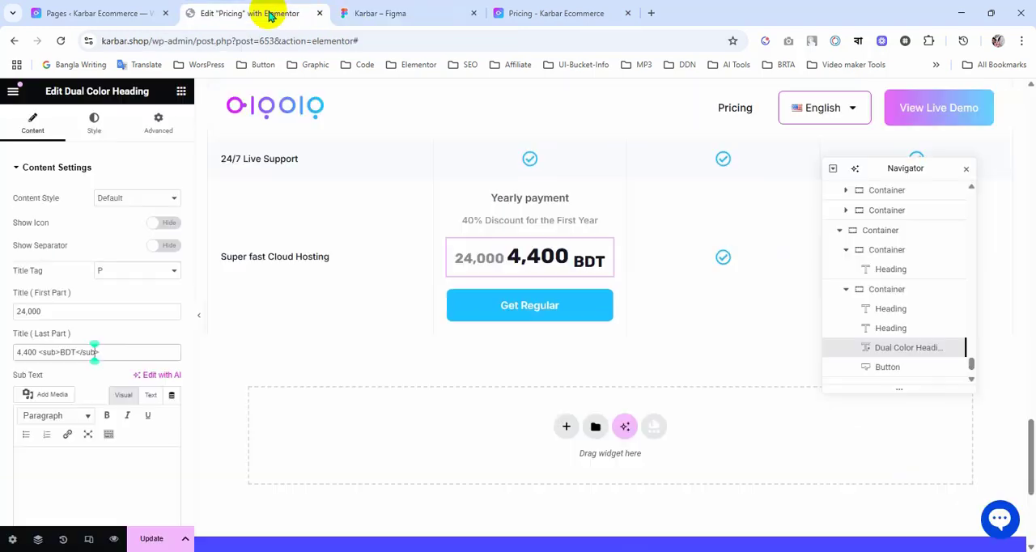
left_click(148, 545)
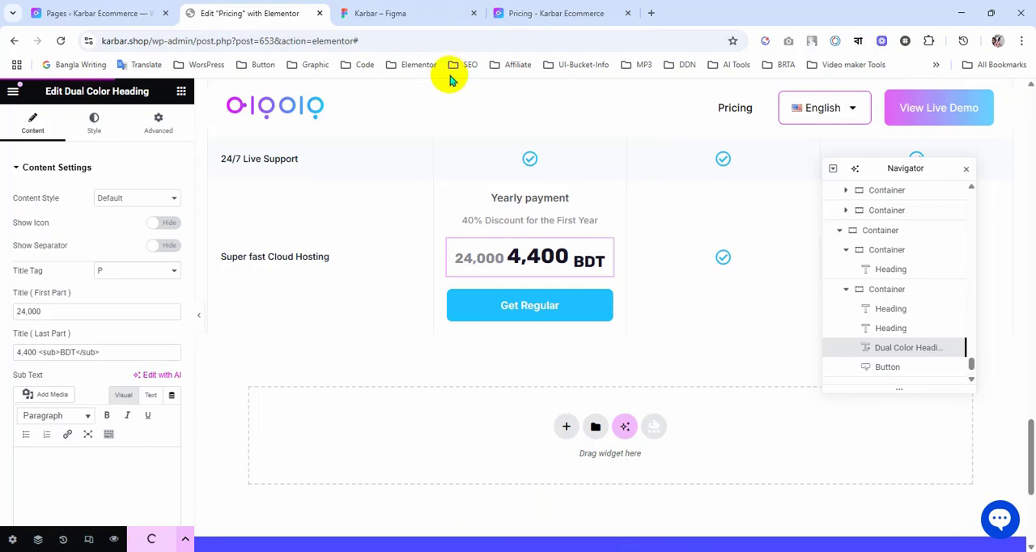
Step: Select the BDT text in the Figma design's Regular yearly price and compare its styling with the page preview
left_click(374, 13)
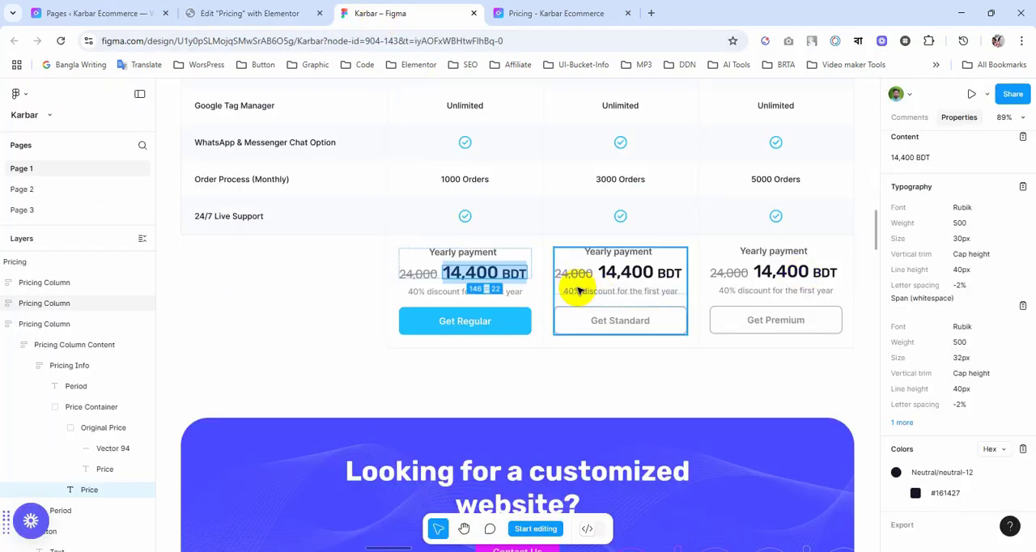
double_click(515, 277)
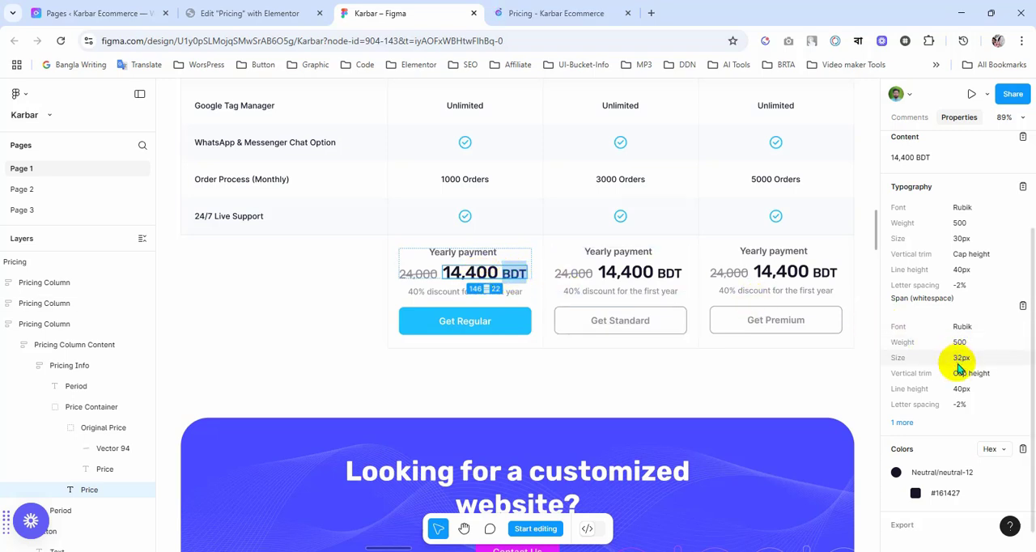
left_click(544, 12)
left_click(420, 12)
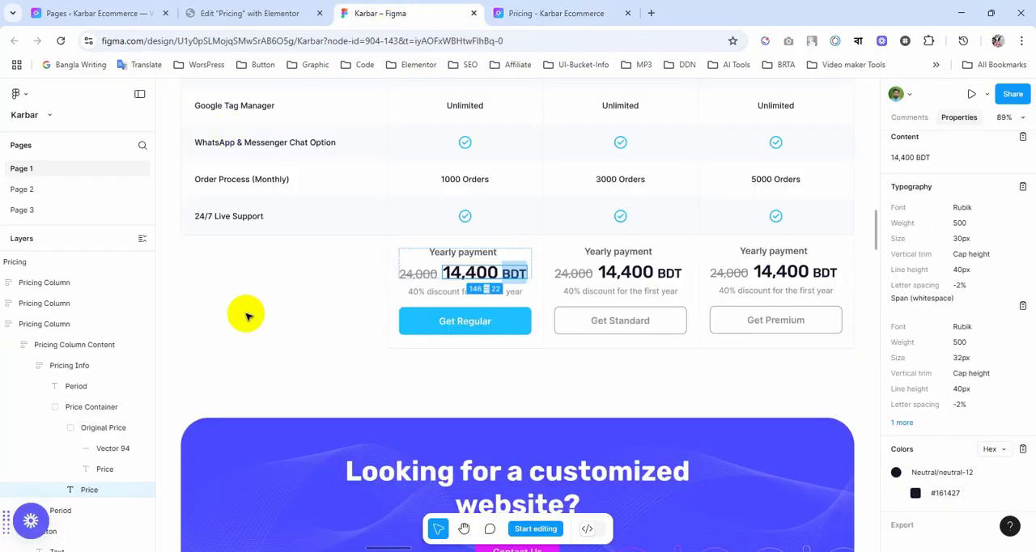
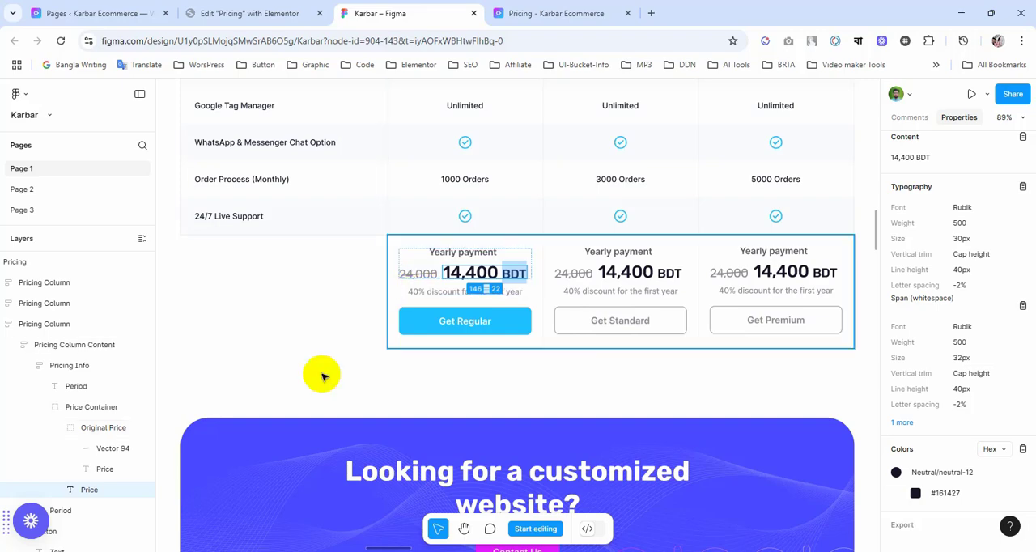
Step: Inspect the 24,000 price in the Pricing page preview and create a span.lead.solid-color style rule for it
scroll(319, 376, "down", 3)
scroll(319, 380, "up", 1)
scroll(318, 383, "up", 1)
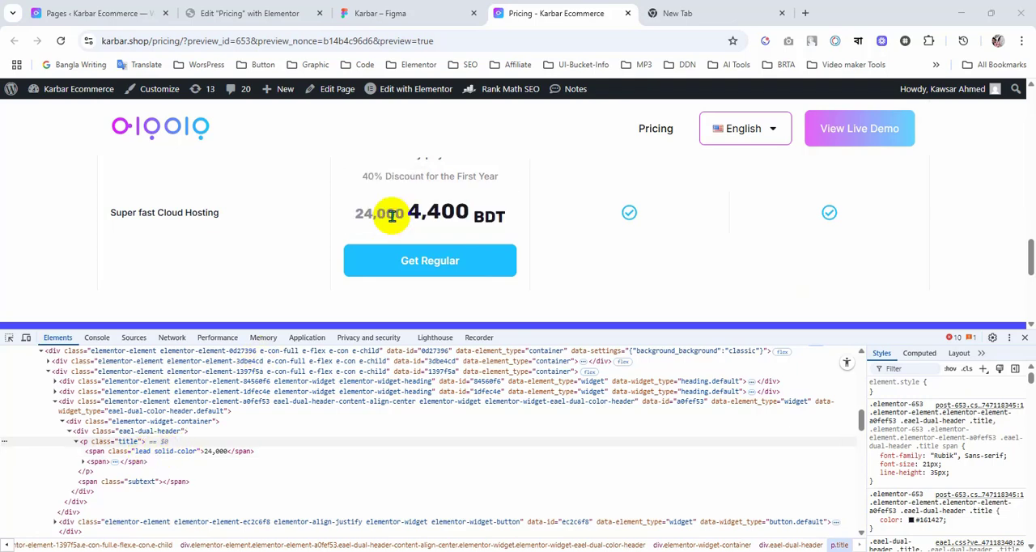
left_click(160, 453)
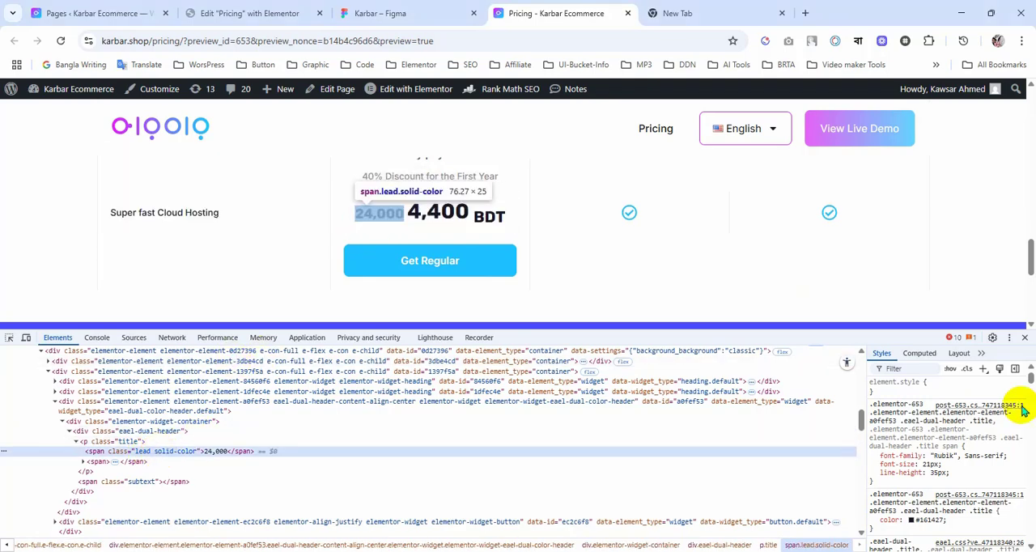
left_click(987, 374)
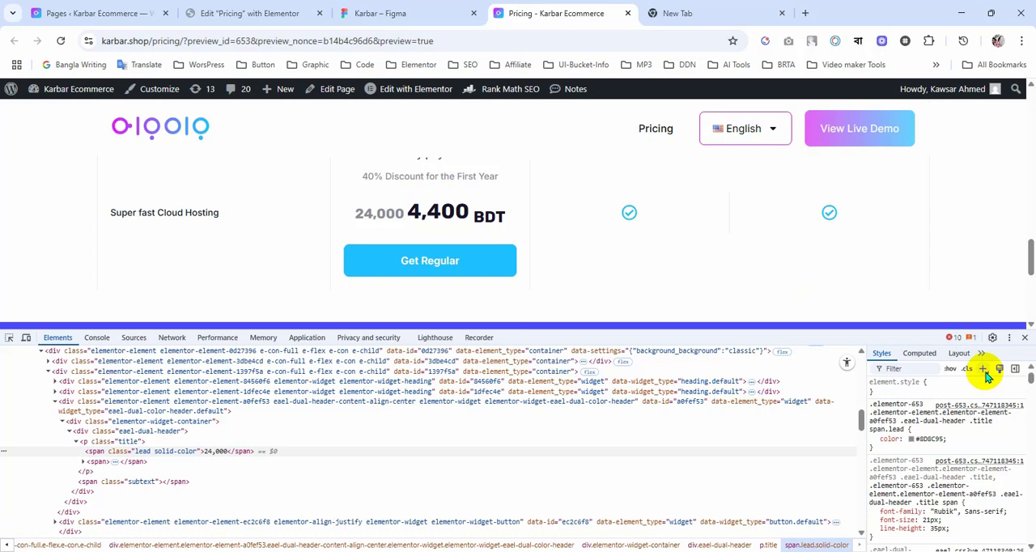
left_click(984, 371)
left_click(912, 427)
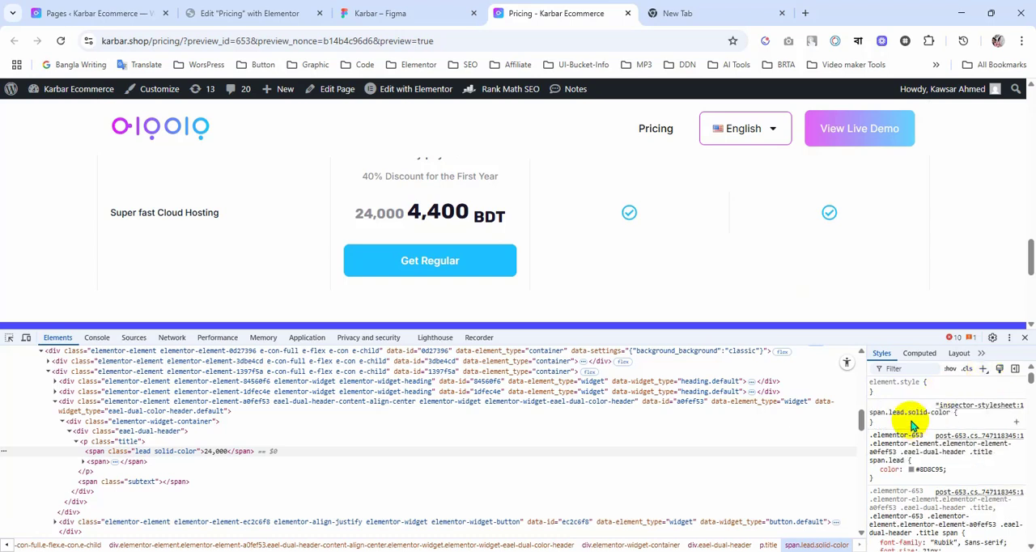
left_click(913, 427)
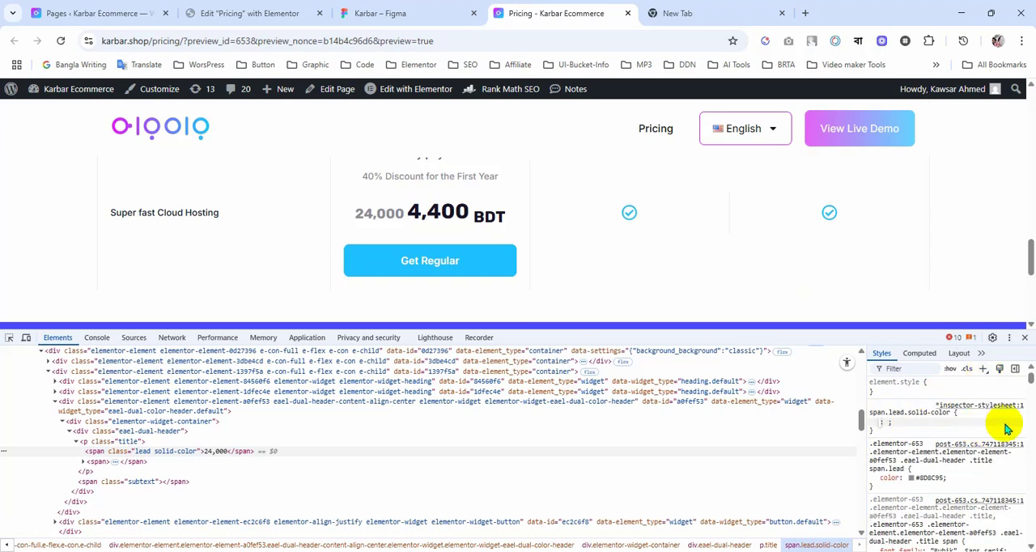
Step: Set text-decoration to line-through in the new span.lead.solid-color rule
type("text")
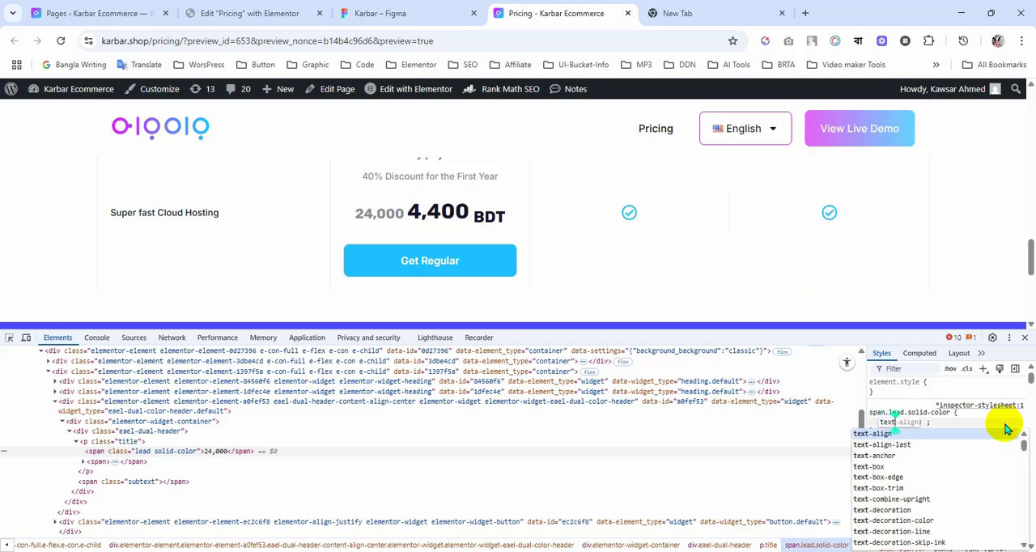
type("-de")
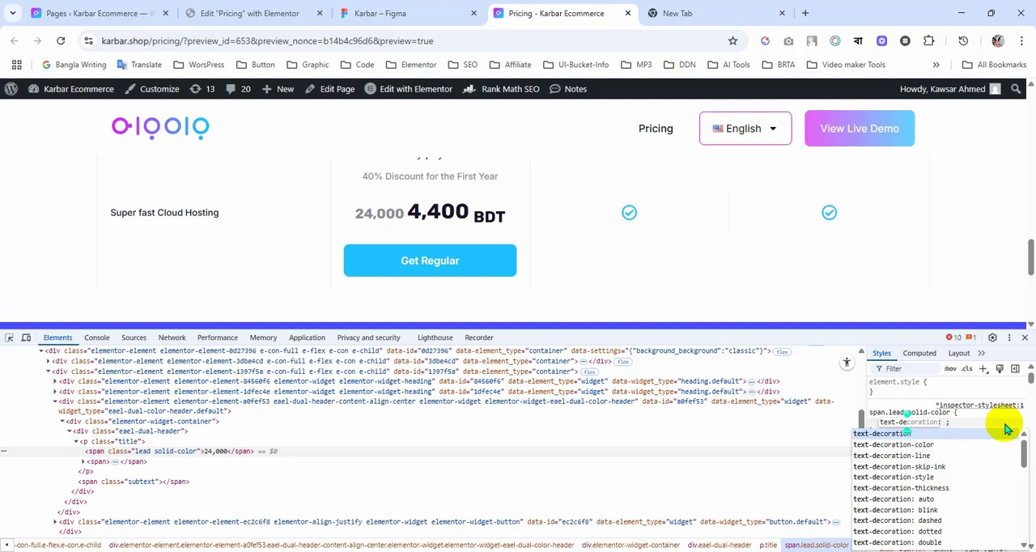
key("Tab")
key("Down")
key("Down")
key("Down")
key("Down")
key("Down")
key("Down")
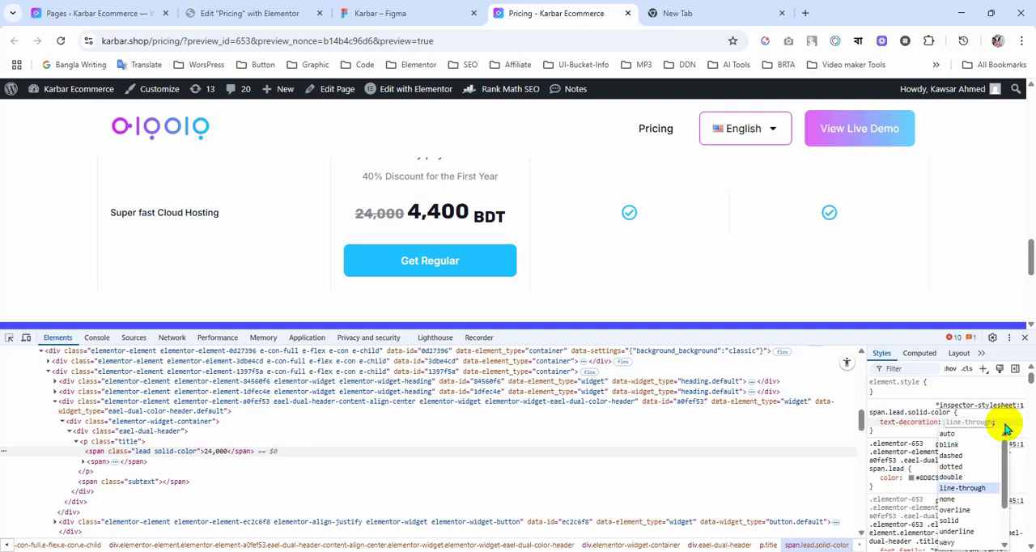
key("Return")
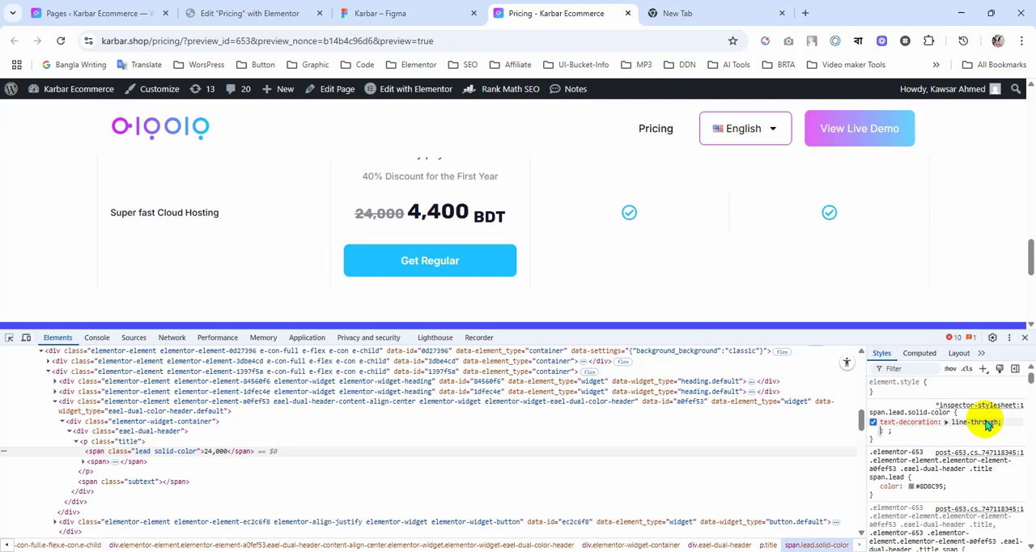
Step: Copy the complete span.lead.solid-color rule with its line-through declaration from the inspector
left_click(875, 414)
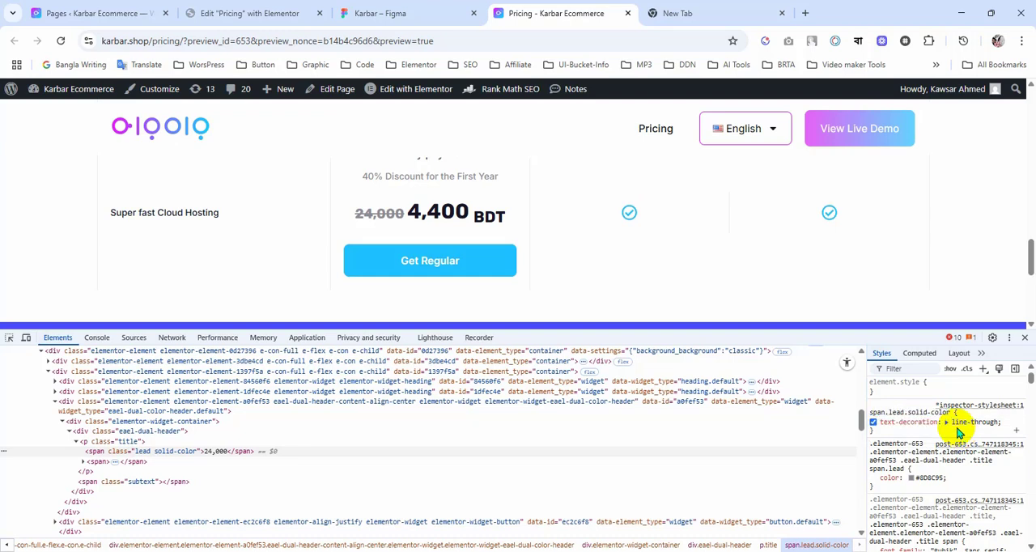
left_click(891, 429)
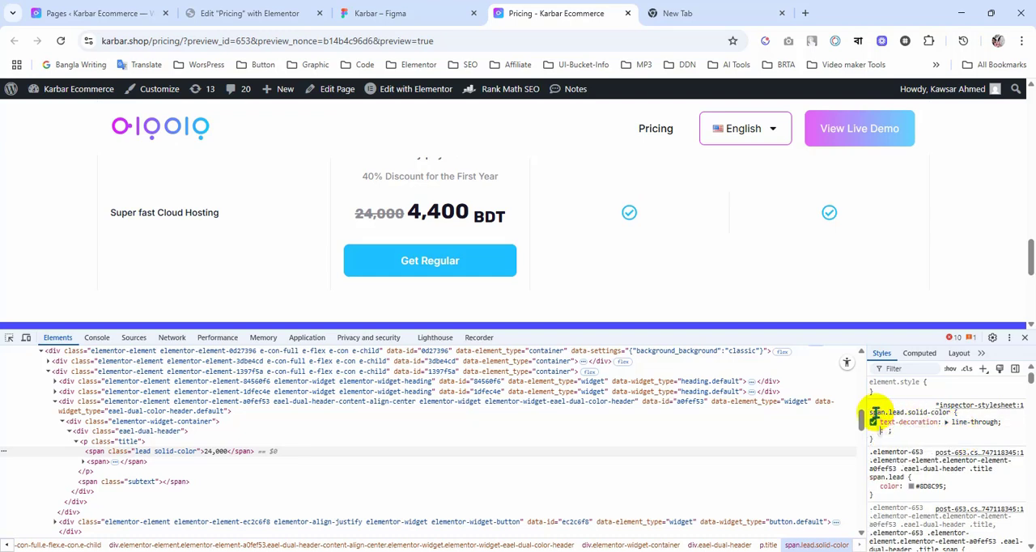
left_click(907, 424)
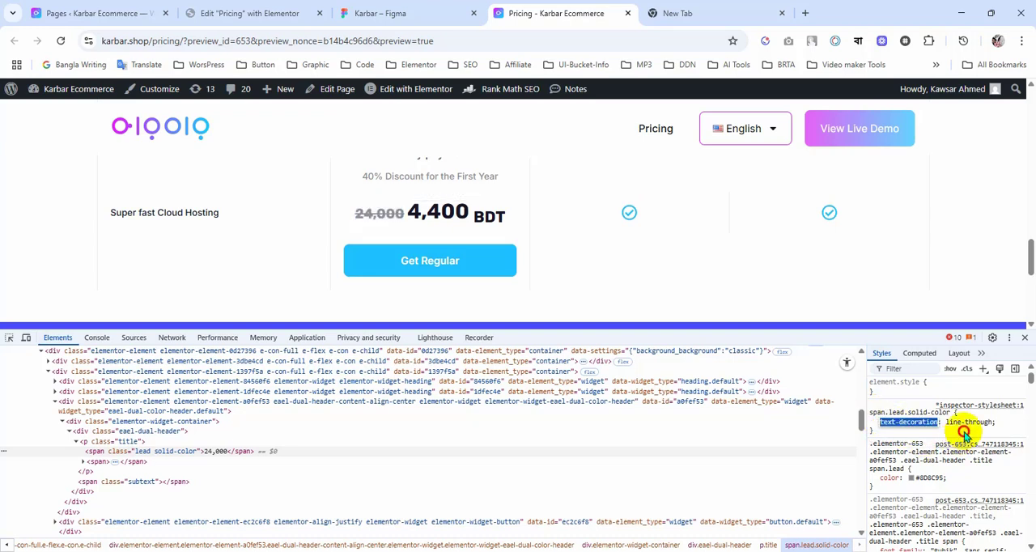
left_click(965, 432)
left_click(875, 414)
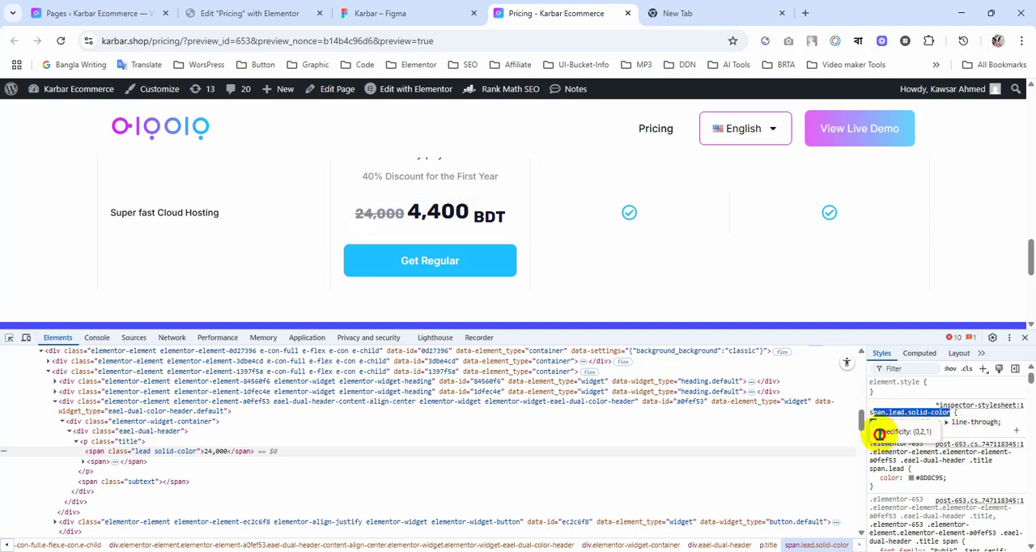
left_click_drag(882, 438, 971, 433)
key("ctrl+c")
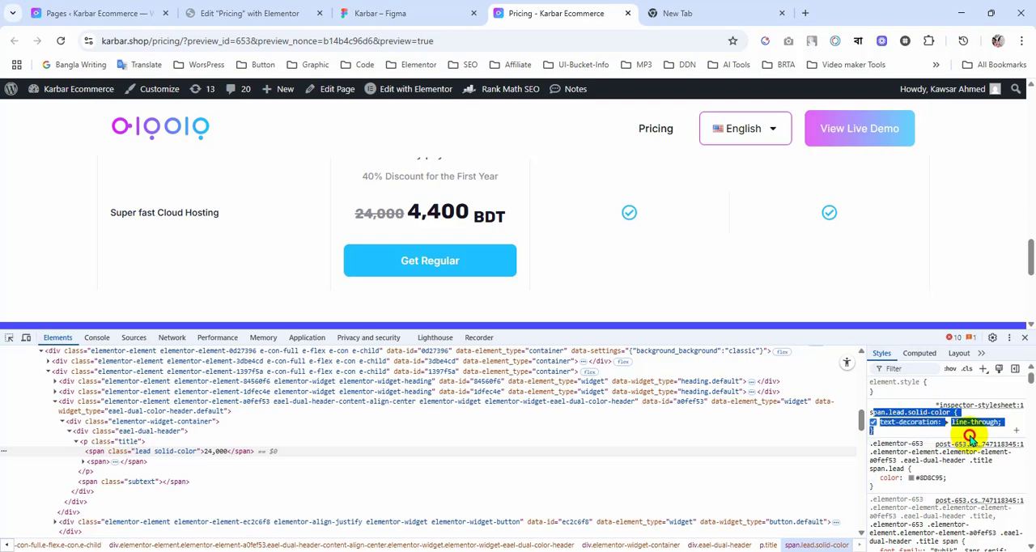
Step: In Elementor, append the copied span.lead.solid-color line-through rule, prefixed with selector, to the Dual Color Heading's custom CSS
left_click(243, 13)
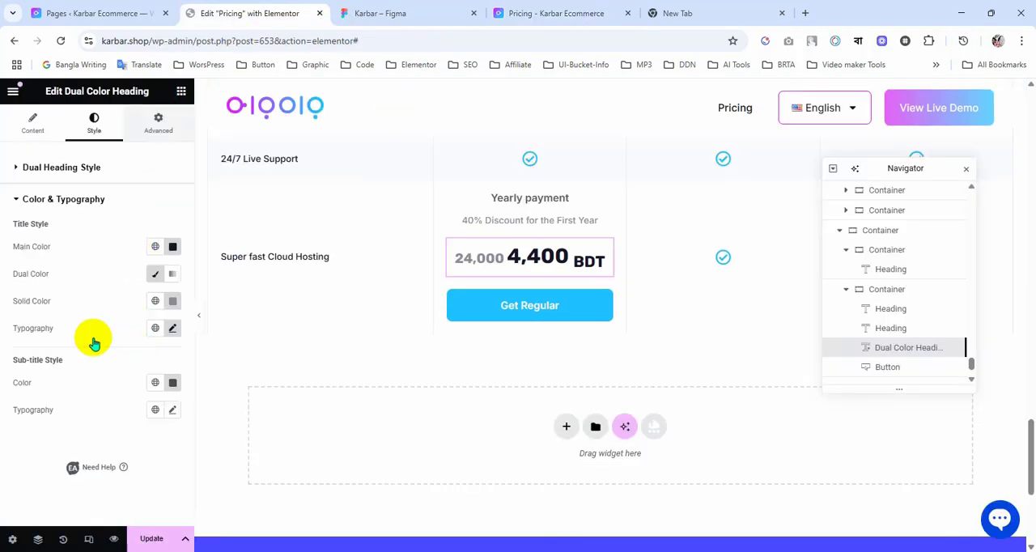
scroll(93, 340, "down", 3)
left_click(93, 429)
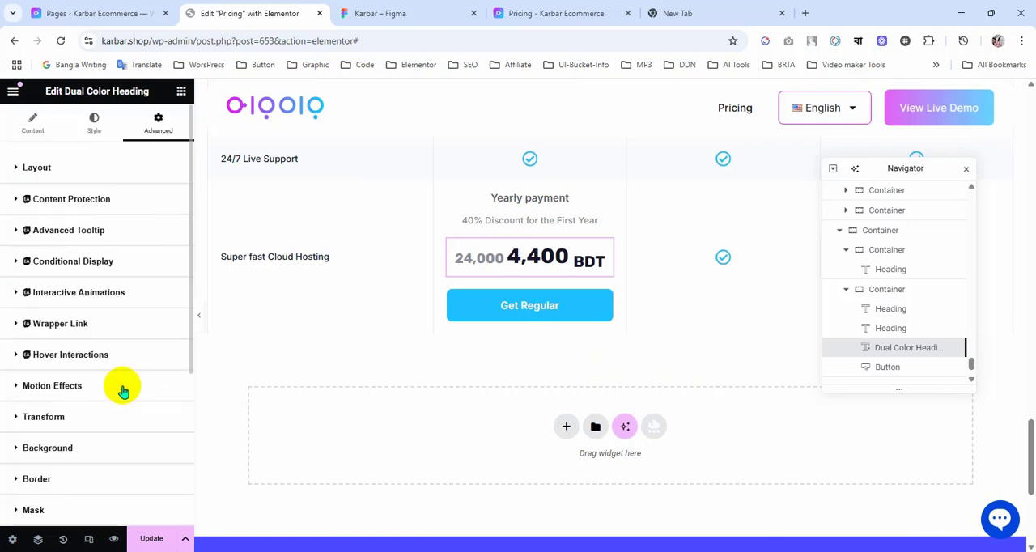
scroll(123, 391, "down", 3)
scroll(123, 391, "down", 3)
left_click(76, 365)
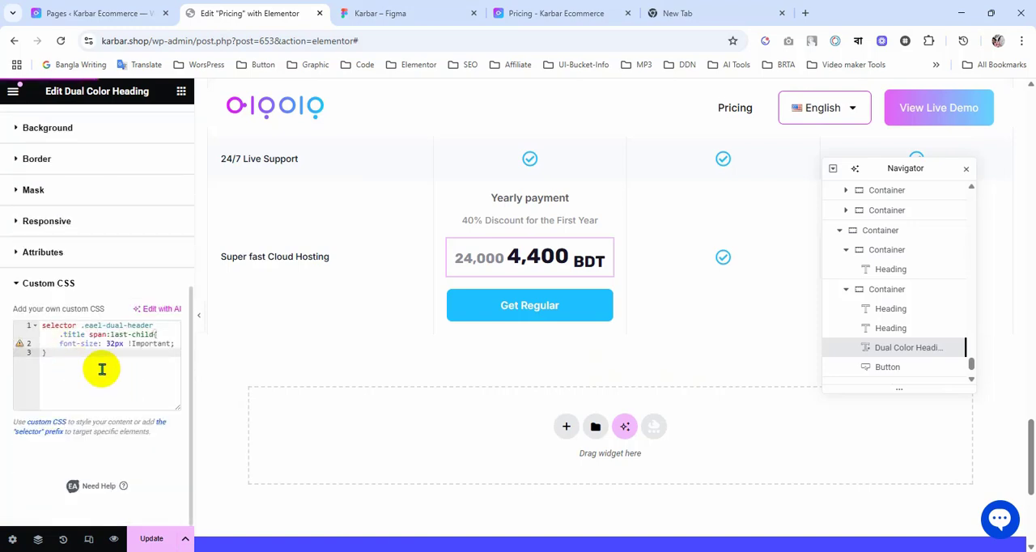
key("Return")
key("Return")
type("se")
key("Return")
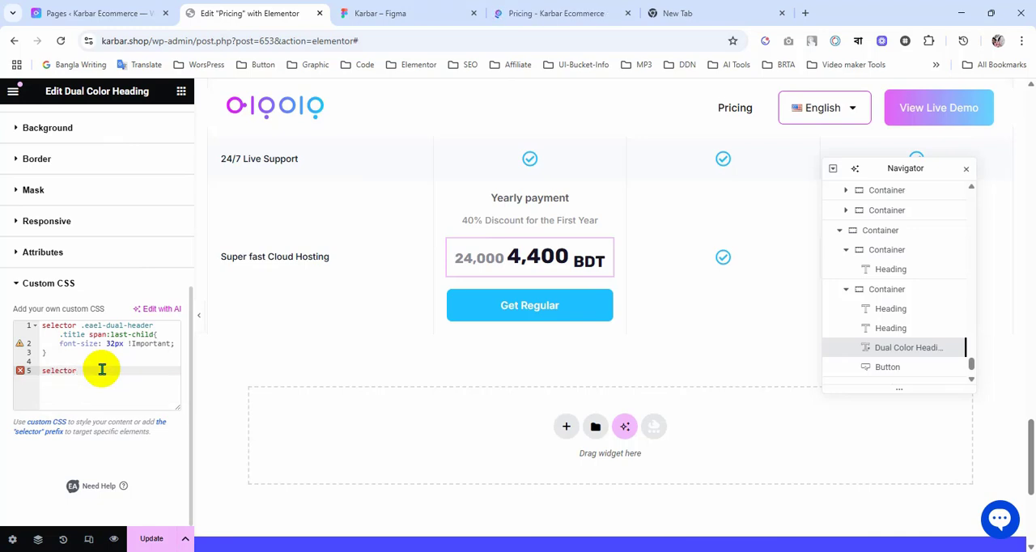
key("ctrl+v")
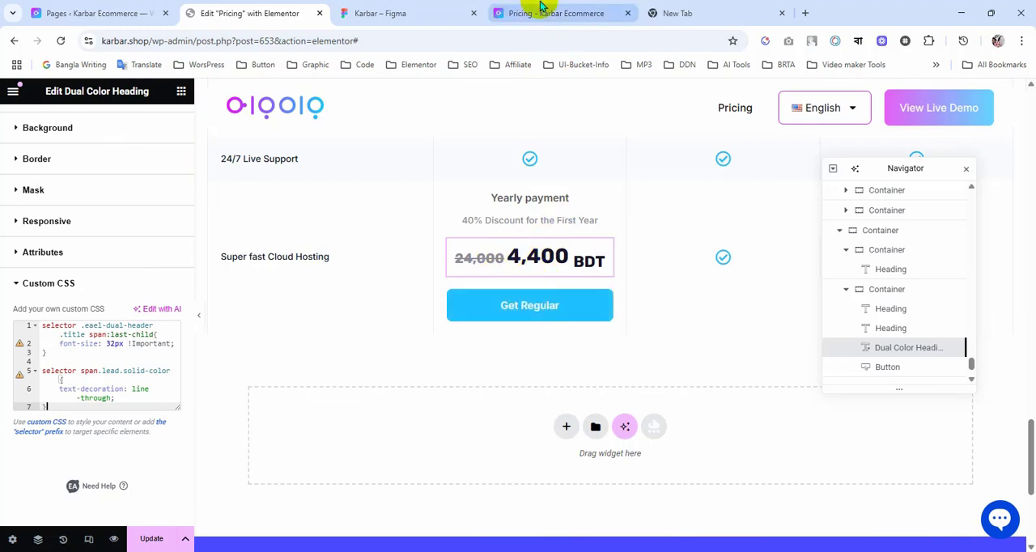
Step: Check the yearly price spacing in the Figma design and set the Dual Color Heading's bottom margin to -12 px in Elementor
left_click(348, 13)
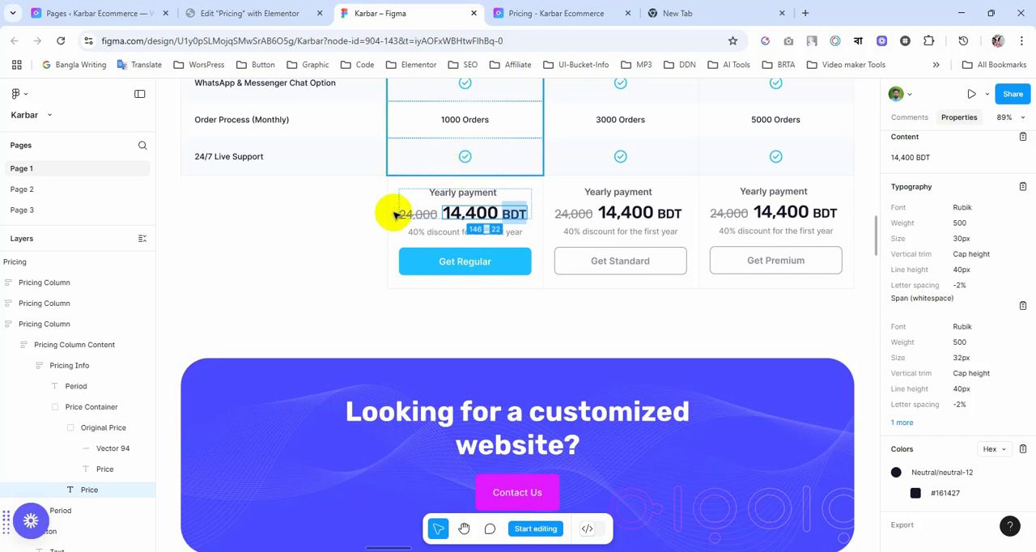
scroll(360, 298, "up", 2)
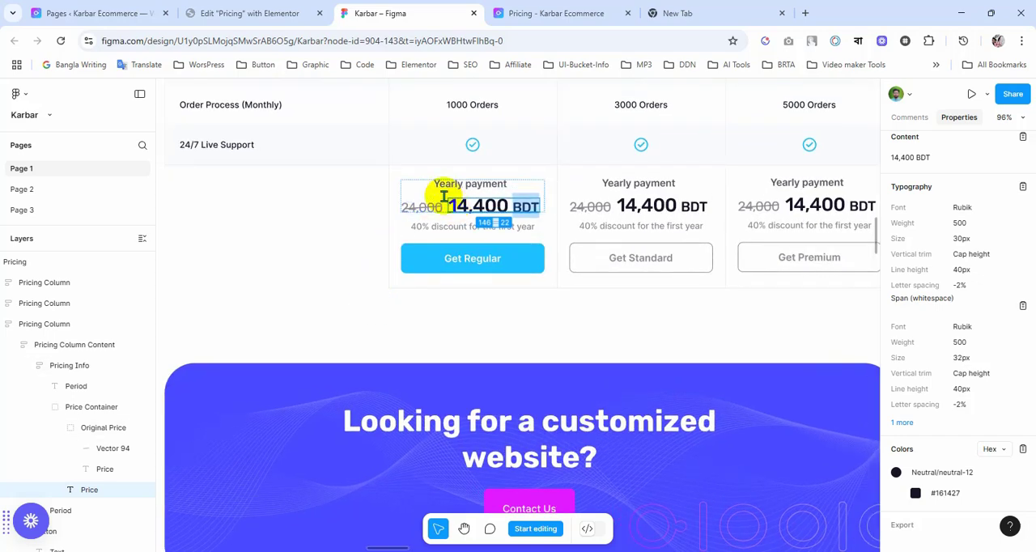
left_click(221, 12)
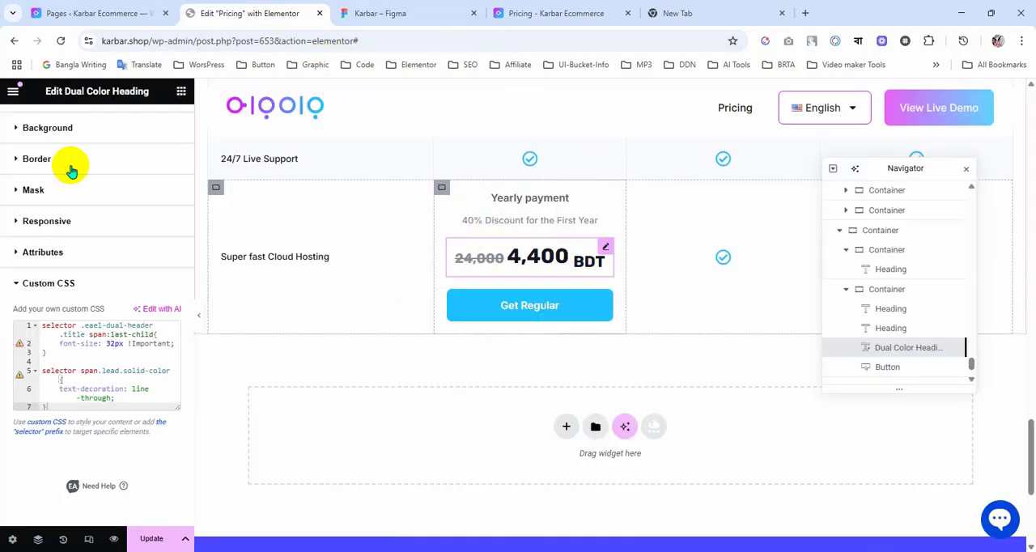
scroll(87, 227, "up", 4)
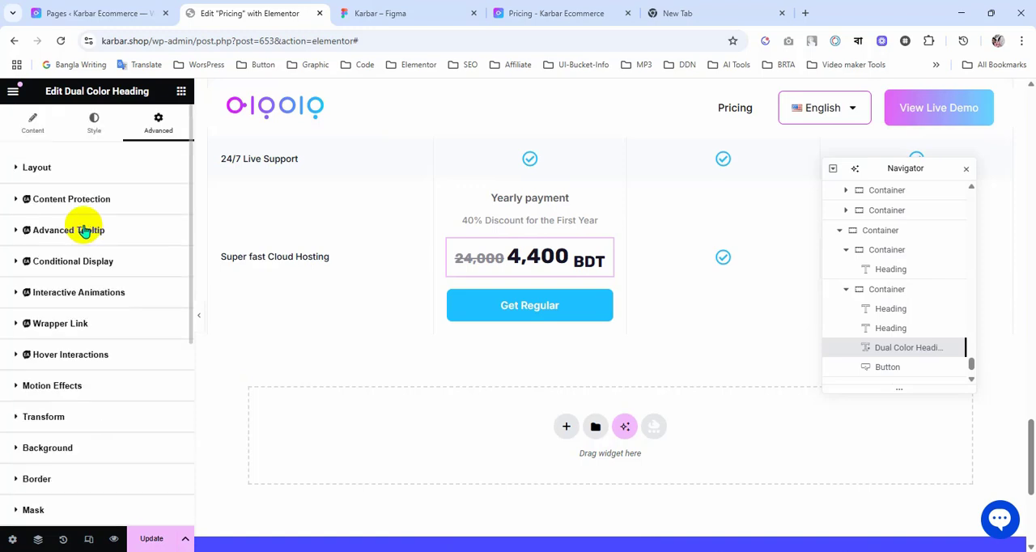
left_click(132, 166)
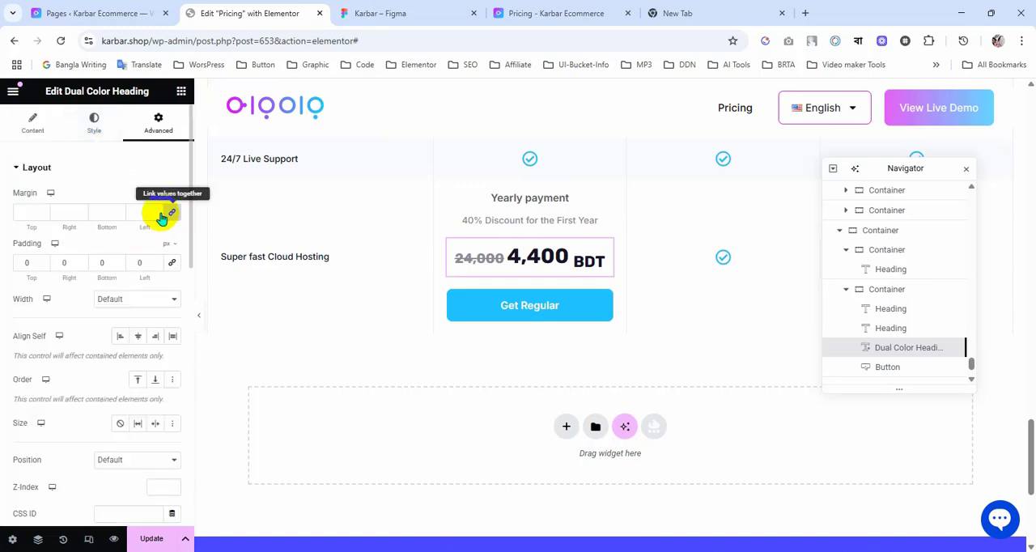
triple_click(119, 216)
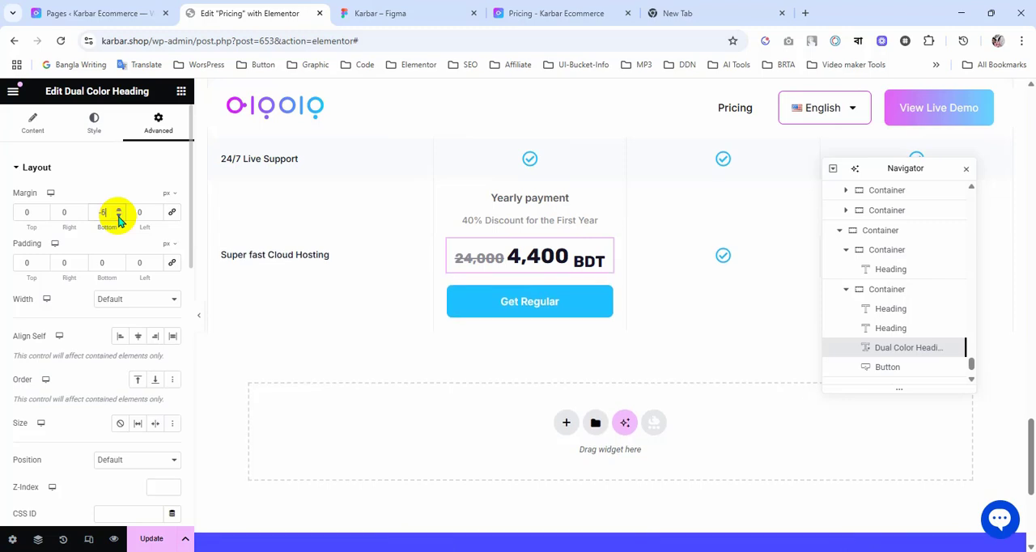
triple_click(119, 217)
triple_click(119, 216)
double_click(119, 216)
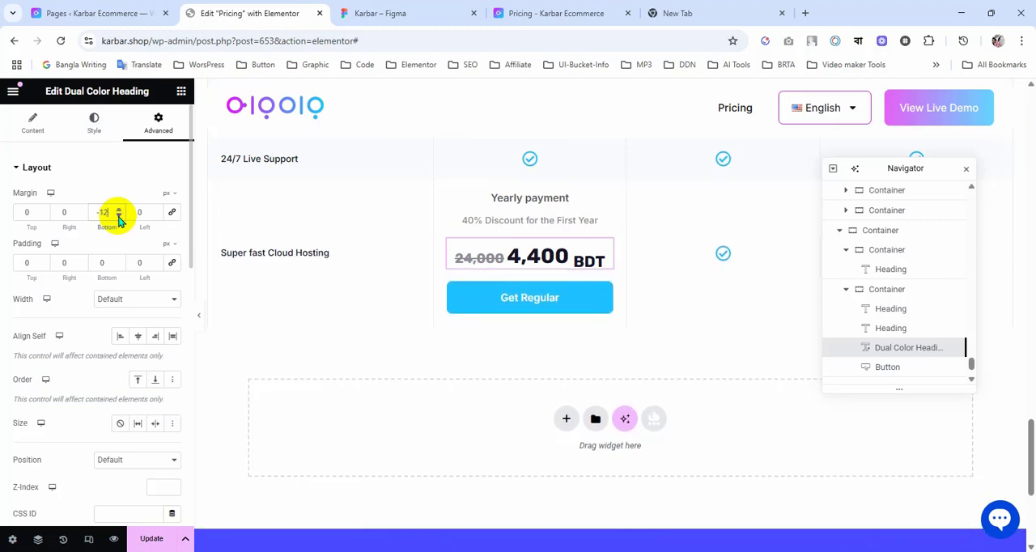
Step: Set the Dual Color Heading's top margin to -11 px
triple_click(42, 216)
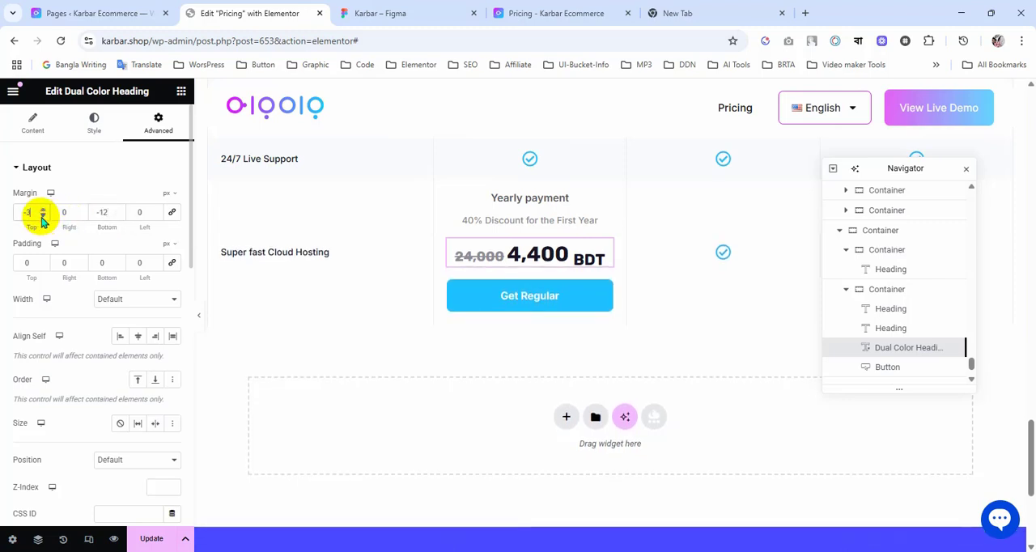
triple_click(42, 216)
double_click(42, 216)
double_click(42, 216)
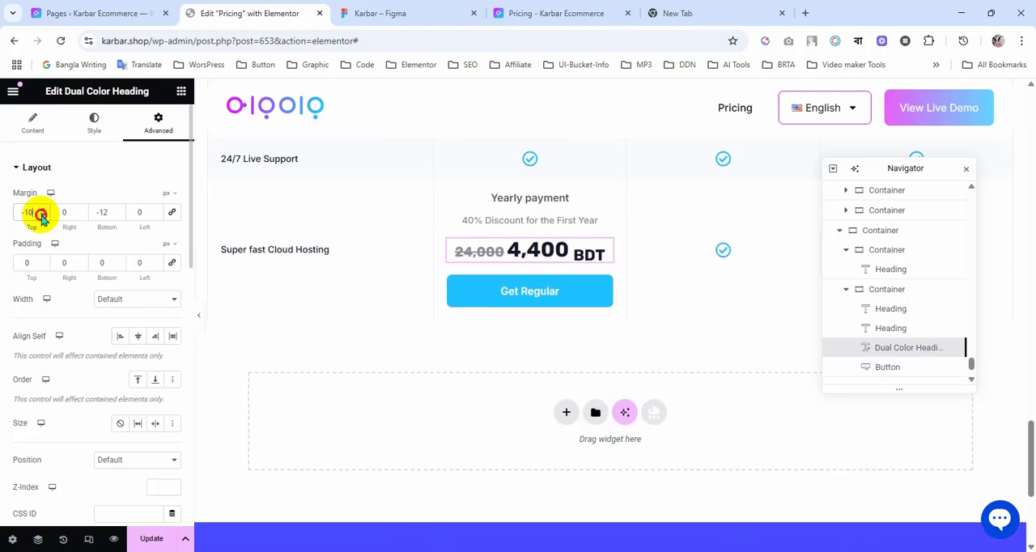
left_click(42, 217)
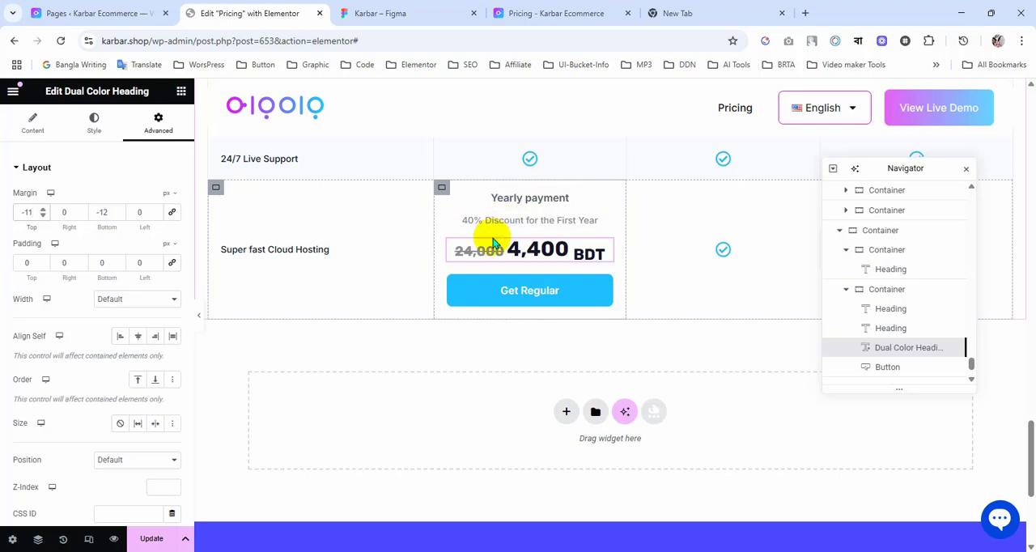
Step: Set the yearly payment container's column and row gaps to 10 px and compare the block with the Figma design
left_click(442, 188)
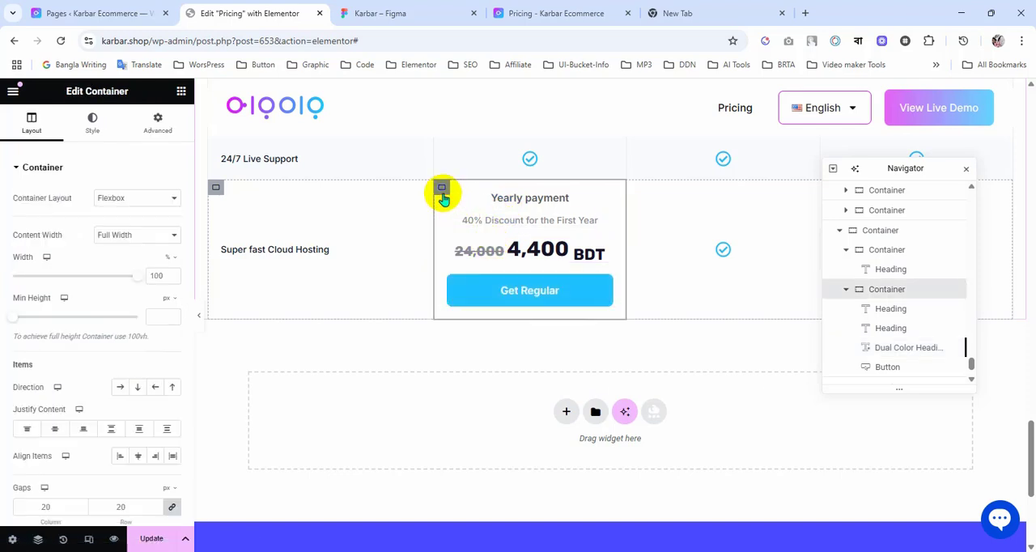
scroll(36, 267, "down", 2)
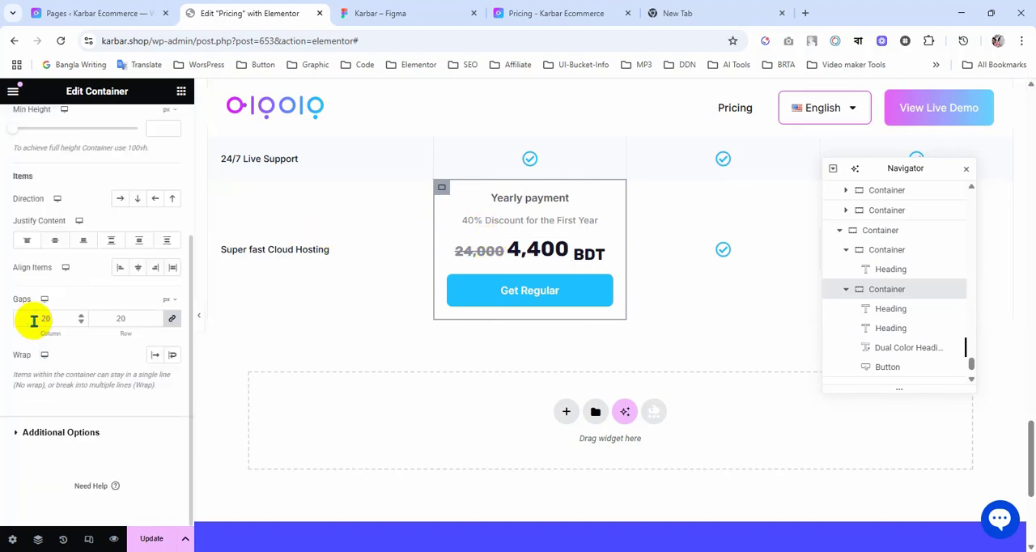
left_click(170, 322)
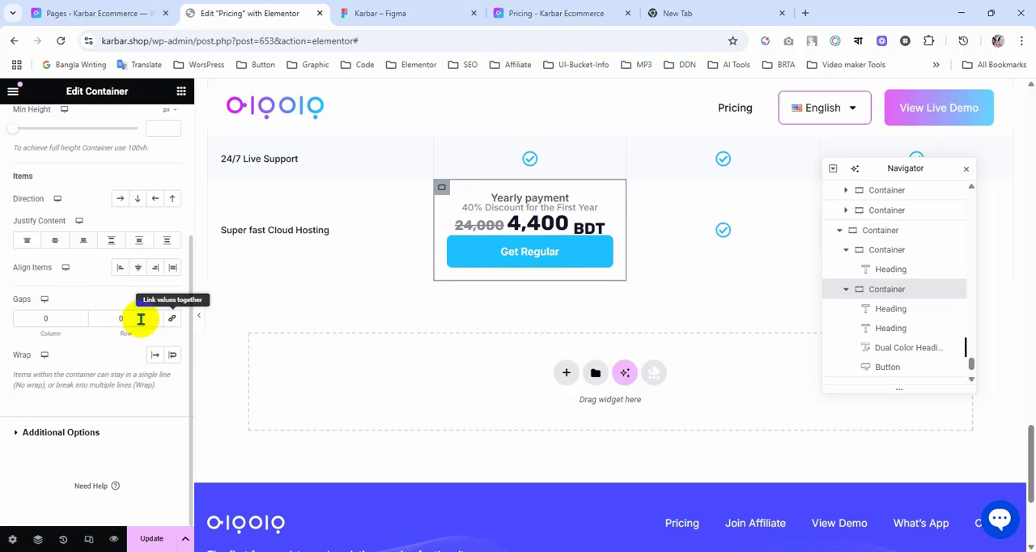
left_click(163, 321)
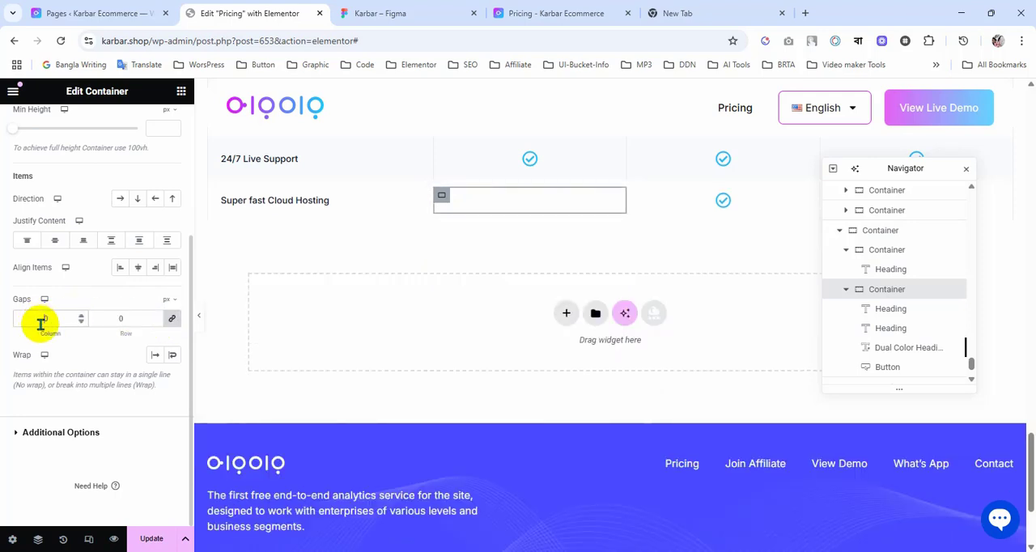
type("1")
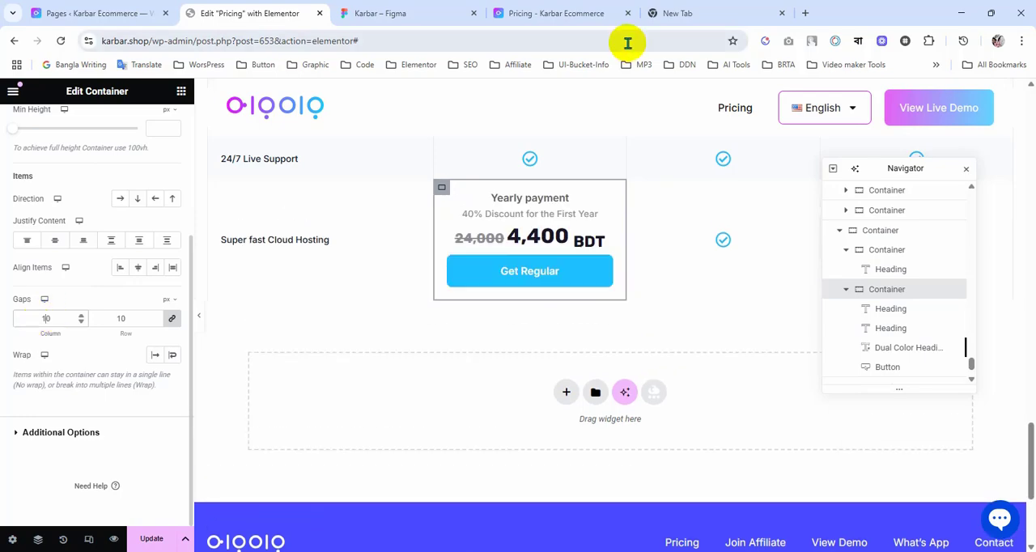
left_click(400, 12)
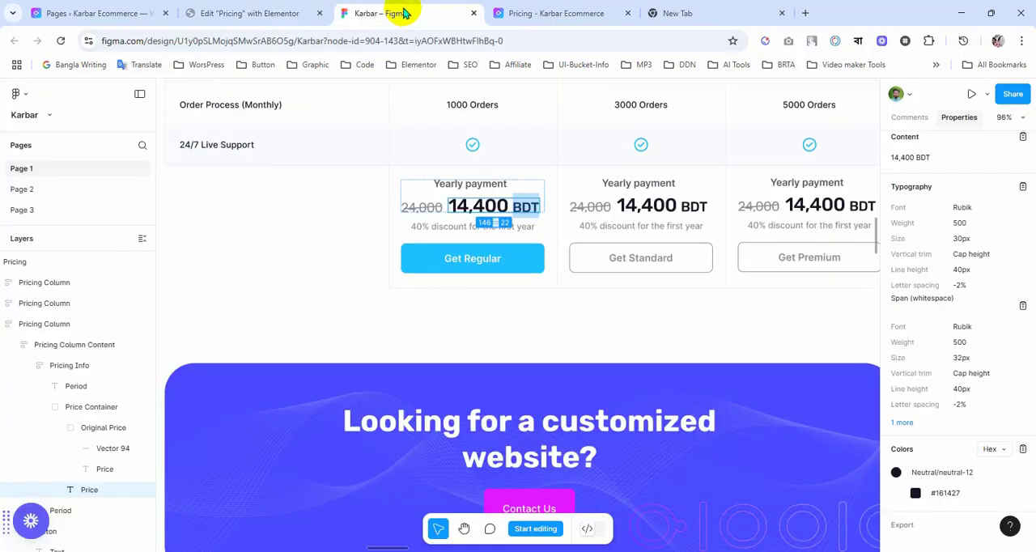
Step: Return to Elementor, move the 40% discount heading below the Dual Color Heading in the yearly payment container, and compare the order with Figma
left_click(268, 13)
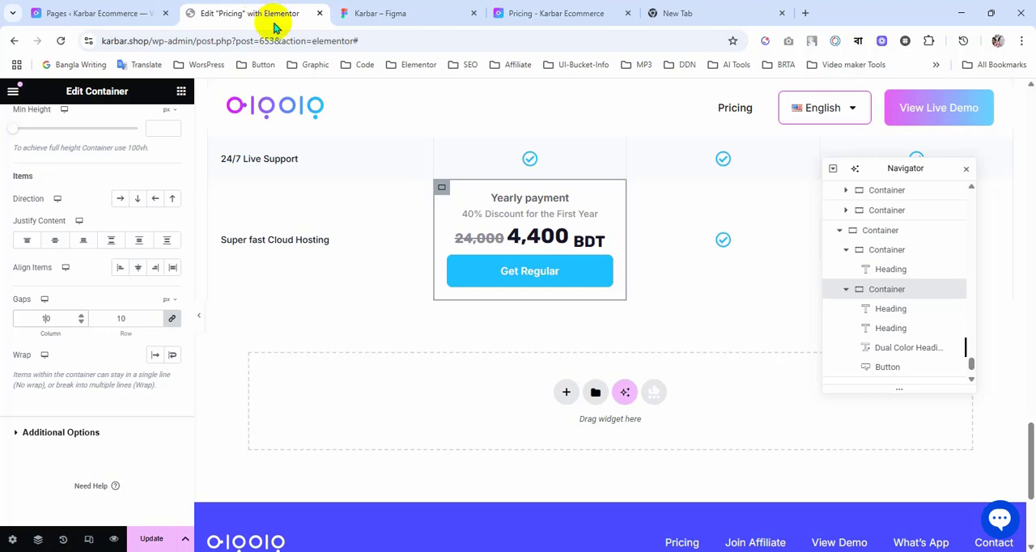
left_click(891, 329)
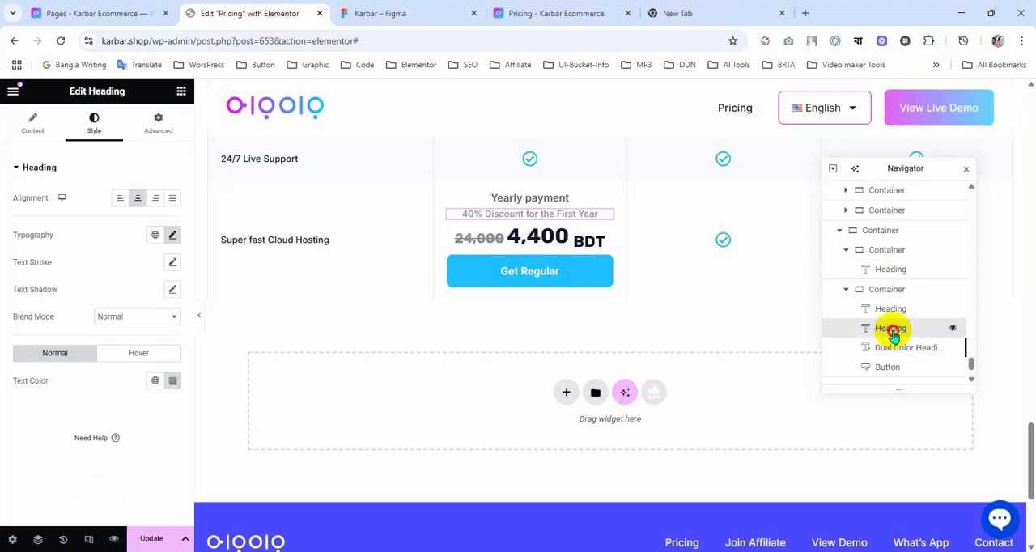
left_click_drag(896, 357, 896, 357)
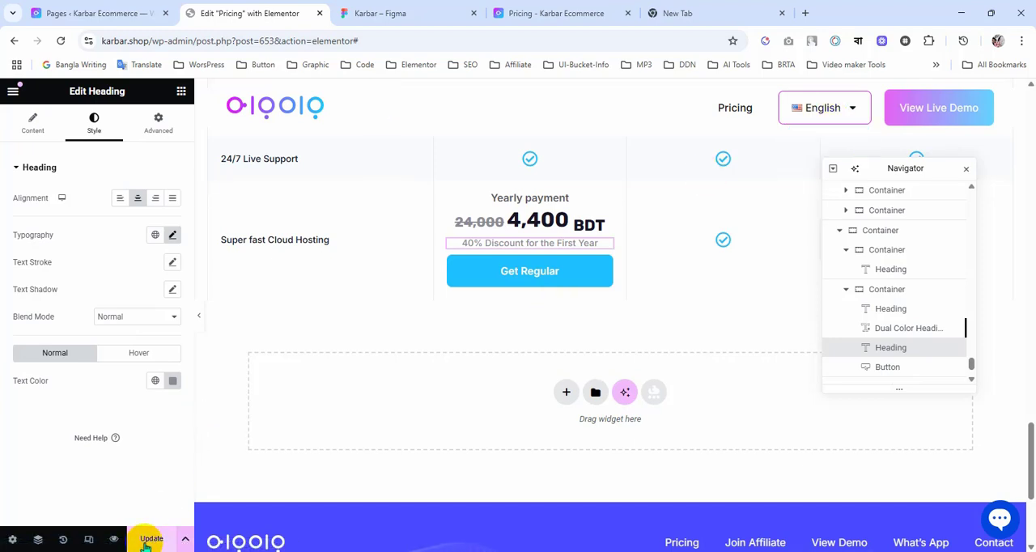
left_click(409, 11)
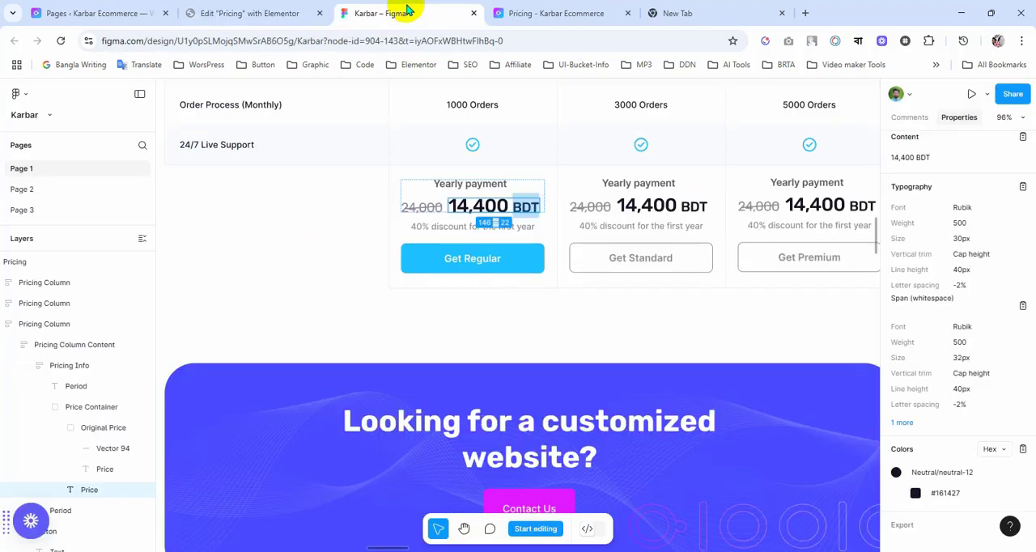
left_click(259, 13)
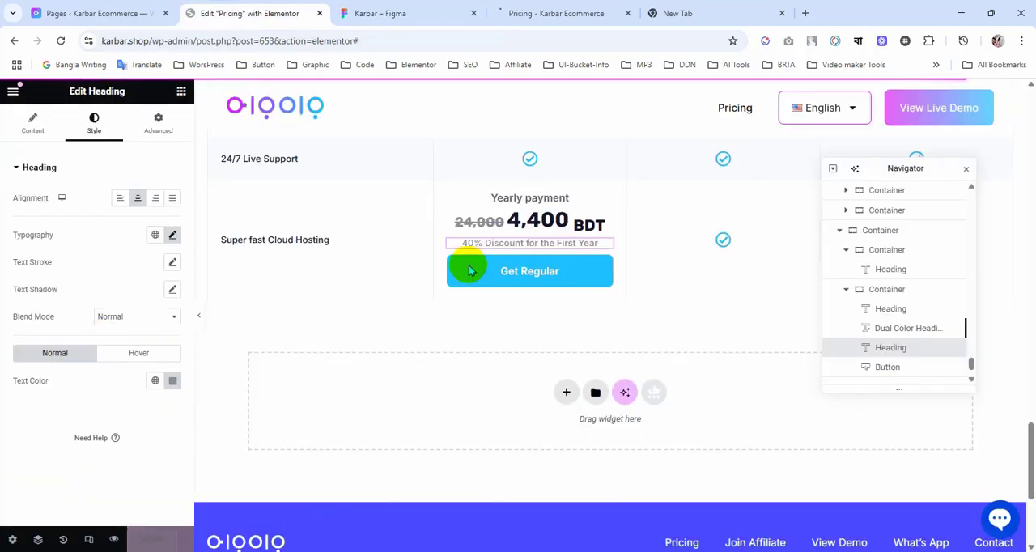
Step: Set the yearly payment container's column and row gaps to 15 px and compare the block with the Figma design
left_click(443, 192)
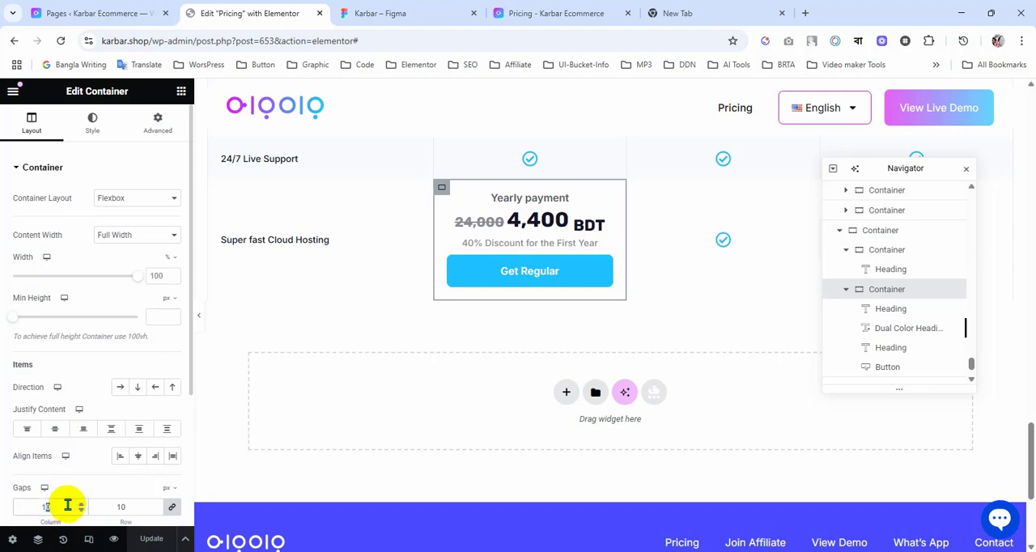
type("5")
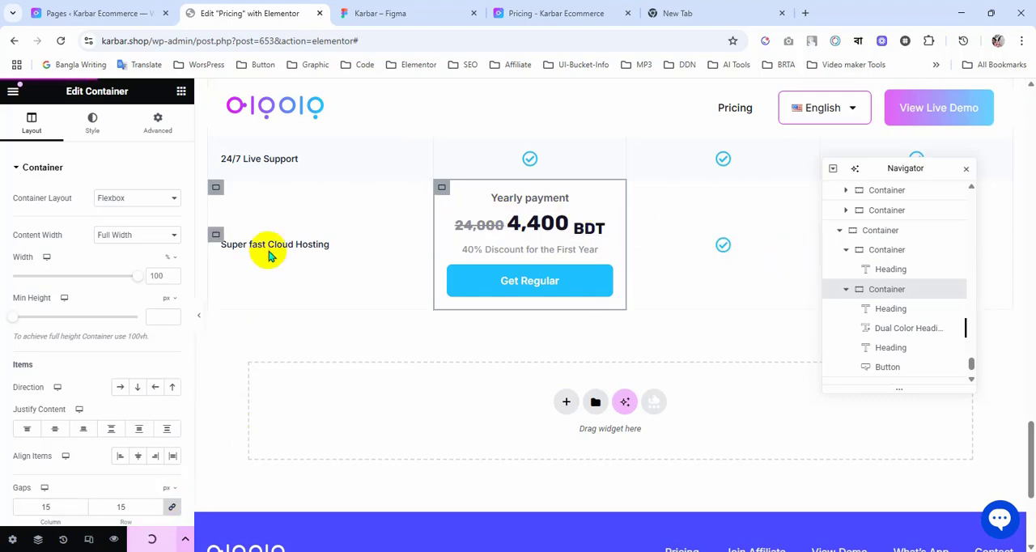
left_click(417, 13)
left_click(243, 13)
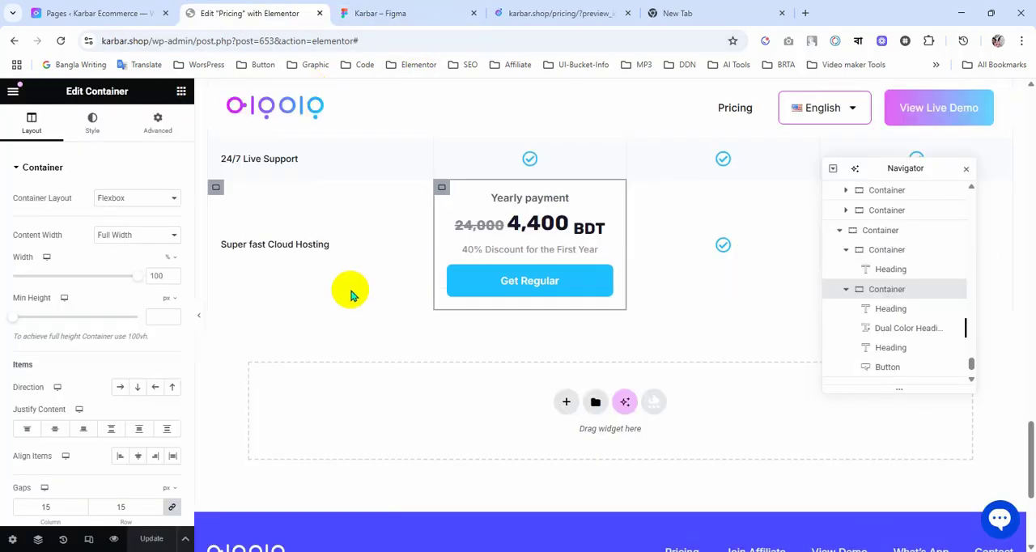
Step: Delete the "Super fast Cloud Hosting" heading from the first cell of the yearly payment row
right_click(289, 251)
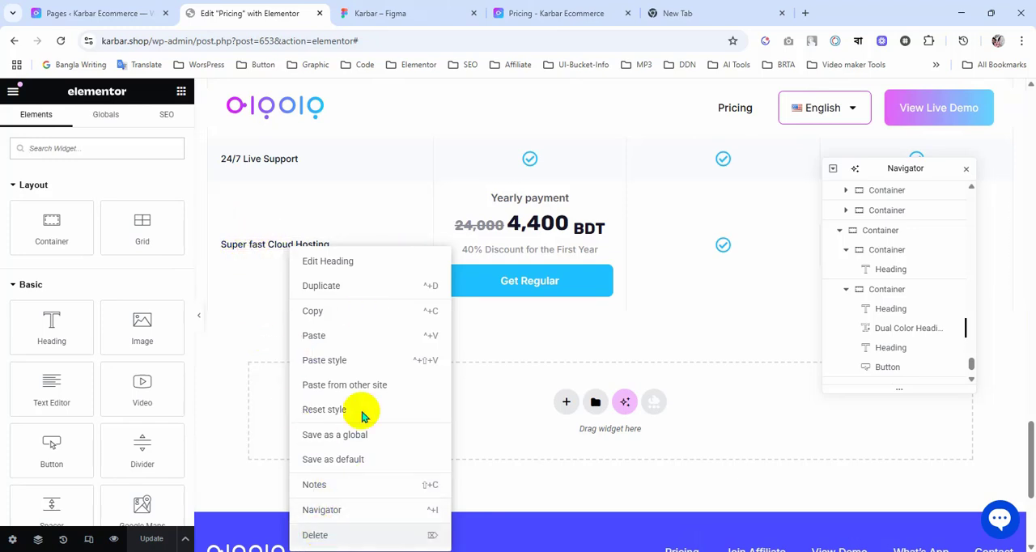
key("Delete")
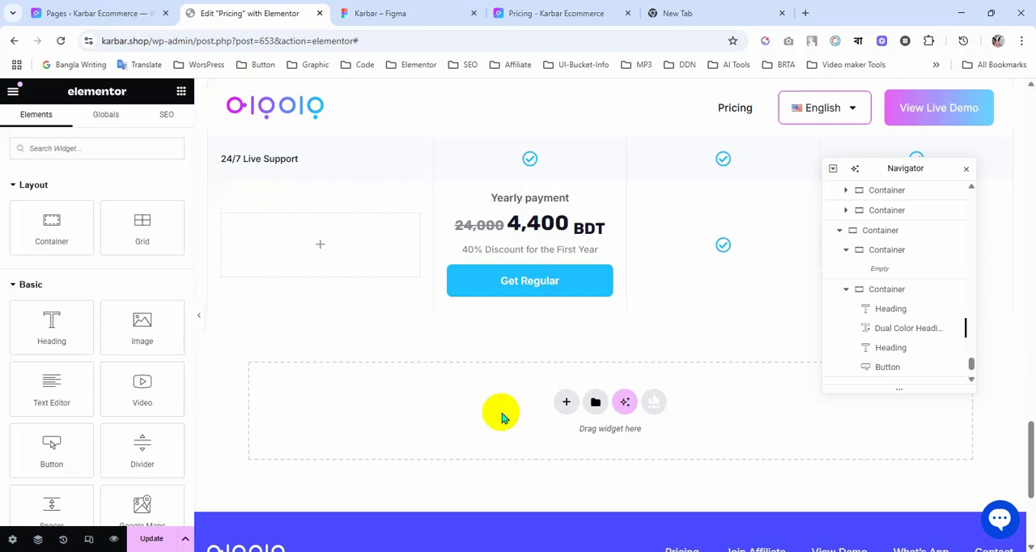
scroll(497, 412, "up", 1)
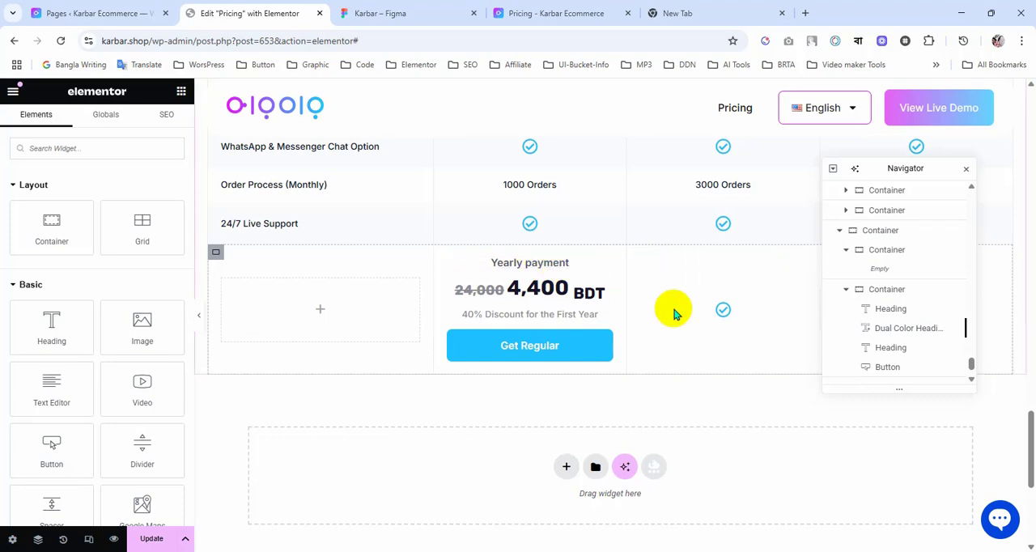
scroll(675, 314, "up", 2)
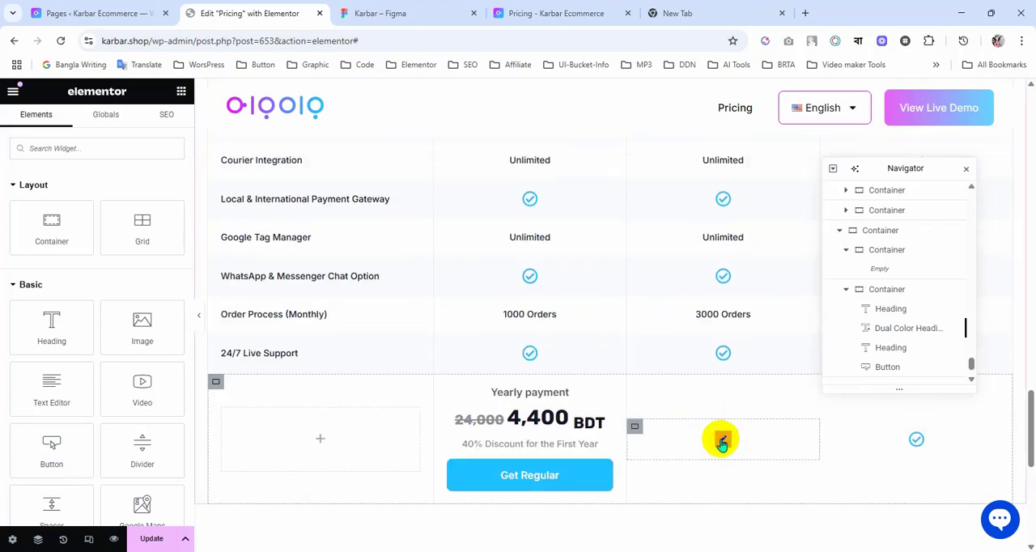
Step: Try to paste a copy of the "Yearly payment" heading into the third column's cell beside the check icon
left_click_drag(722, 443, 721, 441)
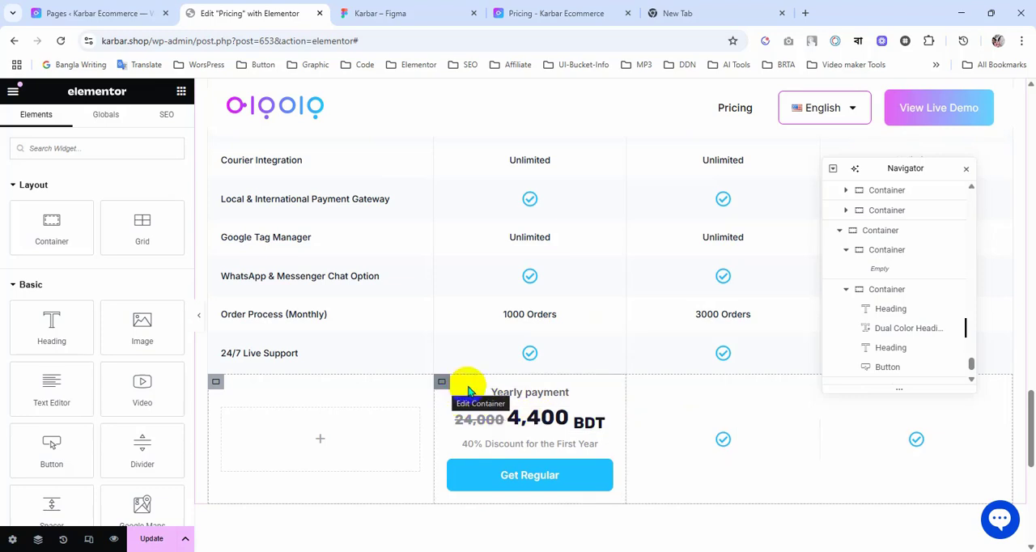
right_click(551, 394)
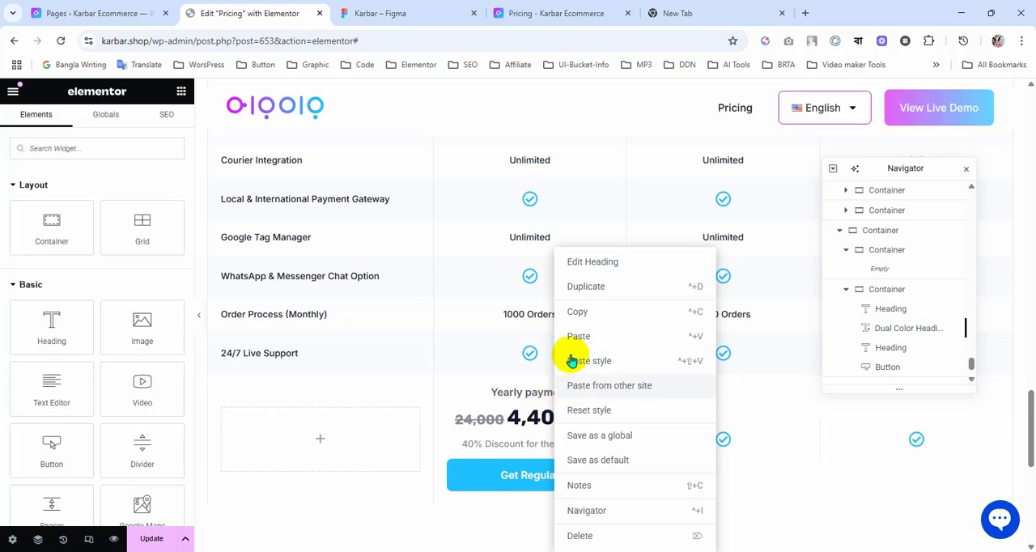
left_click(577, 312)
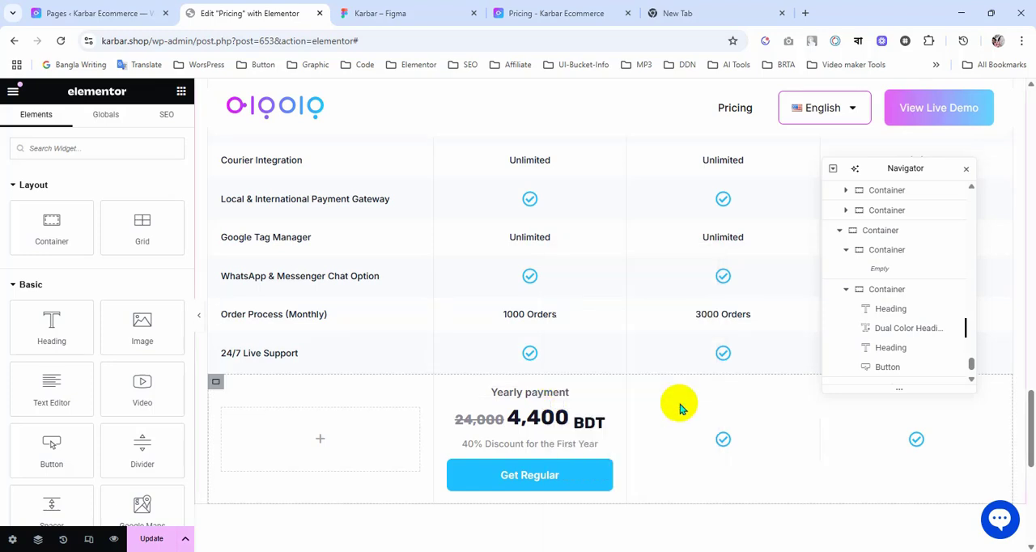
right_click(680, 409)
left_click(710, 312)
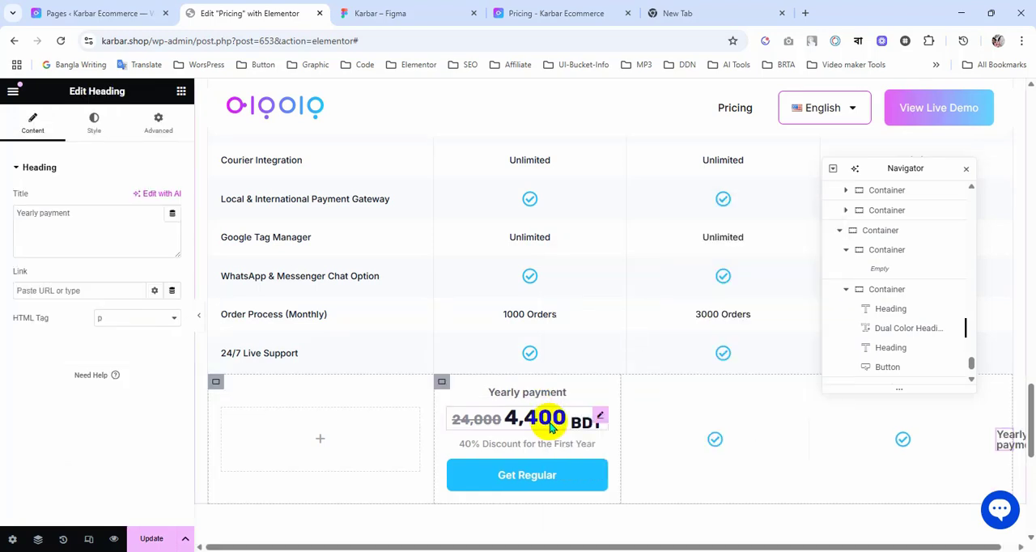
right_click(551, 427)
left_click(581, 312)
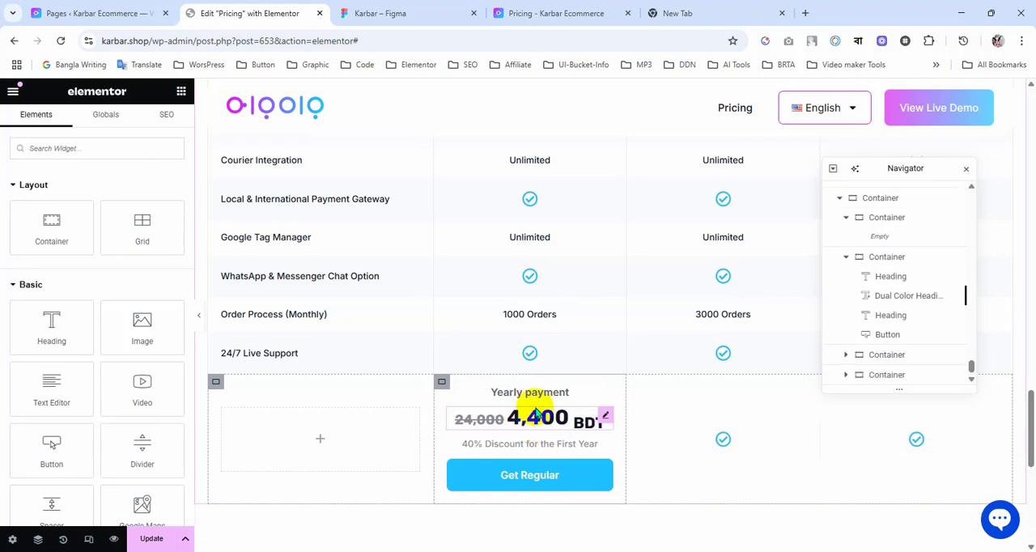
Step: Replace the check icon in the third column of the last row with a copy of the "Yearly payment" heading
right_click(533, 397)
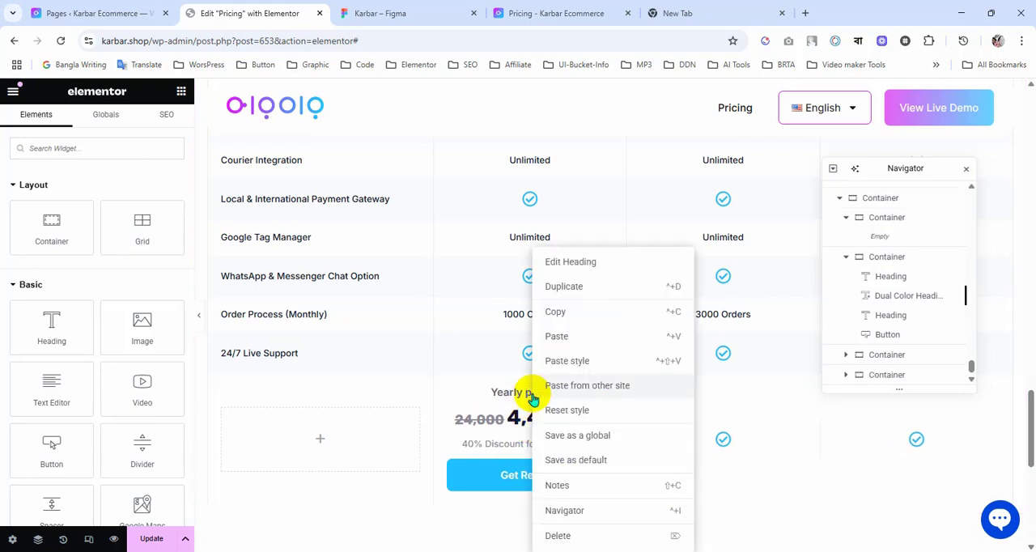
left_click(565, 317)
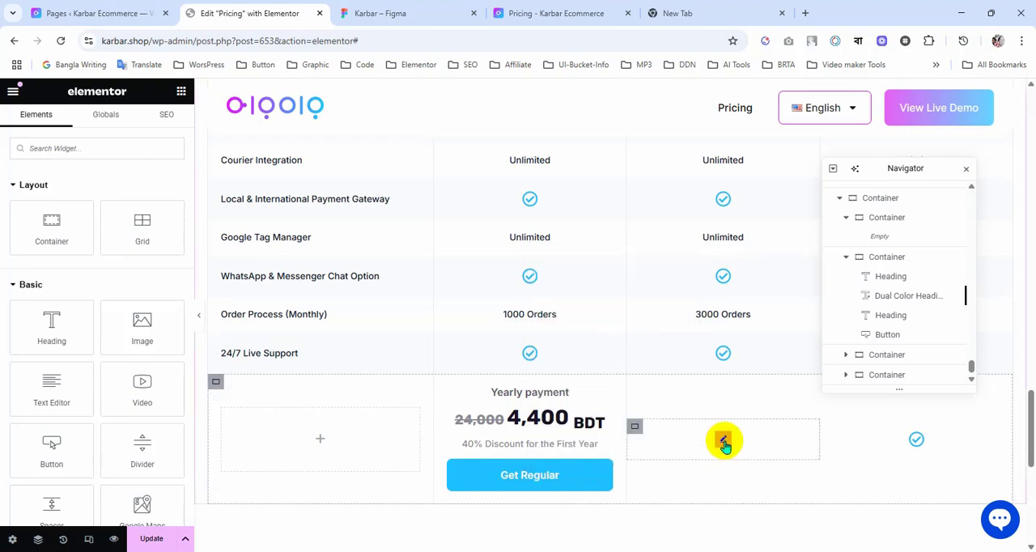
right_click(725, 444)
left_click(750, 538)
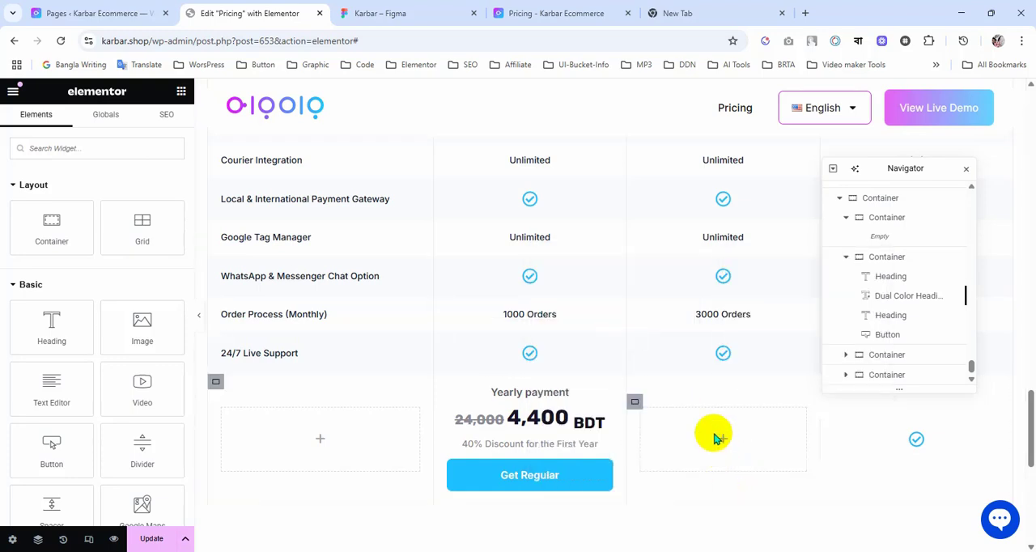
right_click(716, 438)
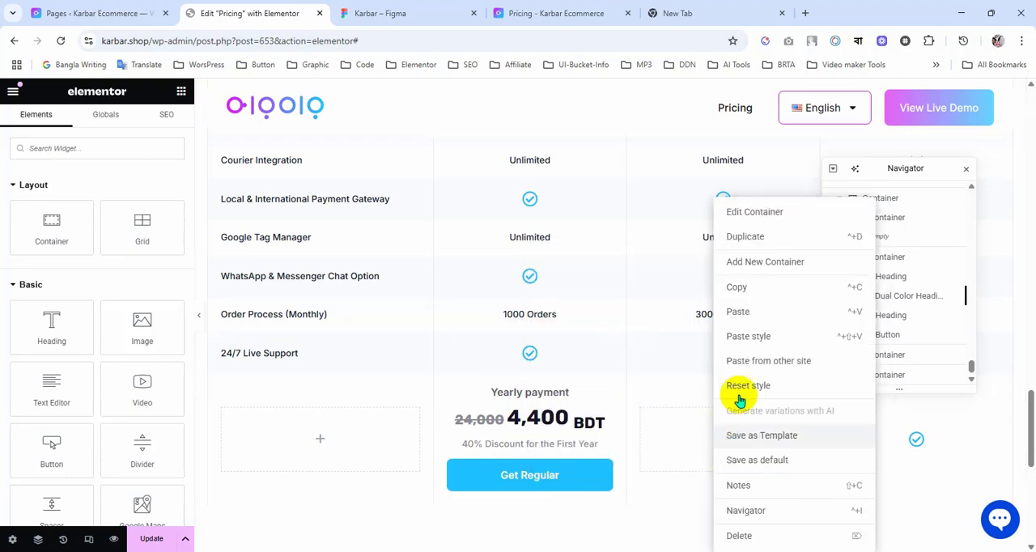
left_click(737, 312)
Step: Copy the Dual Color Heading price and the 40% discount heading into the third column, below its "Yearly payment" heading
right_click(542, 425)
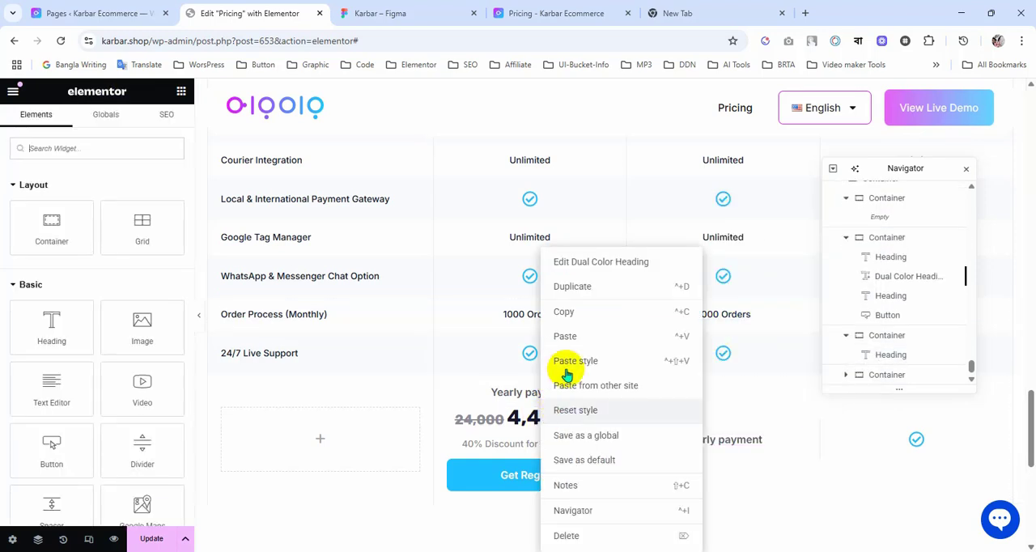
left_click(567, 313)
right_click(742, 444)
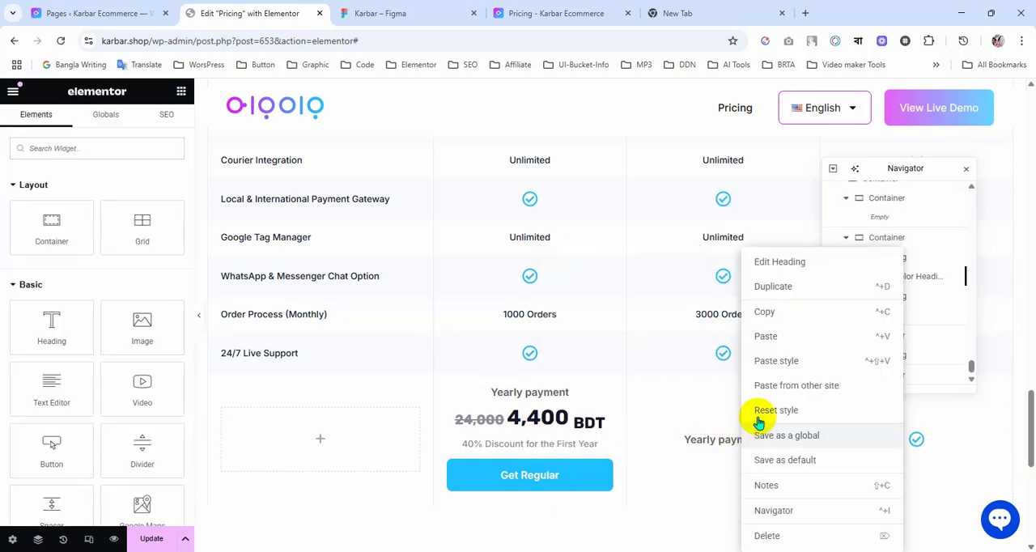
left_click(764, 336)
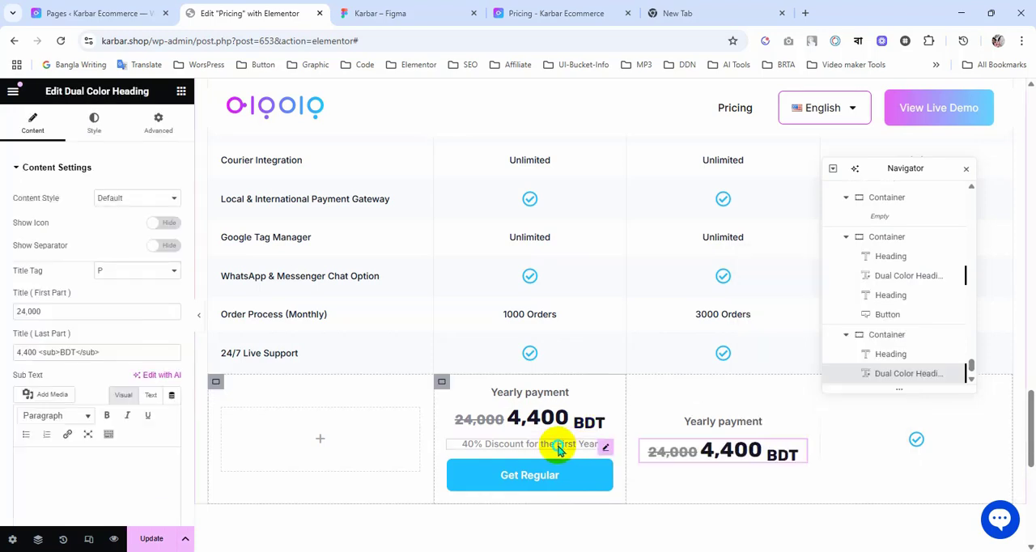
right_click(564, 447)
left_click(597, 316)
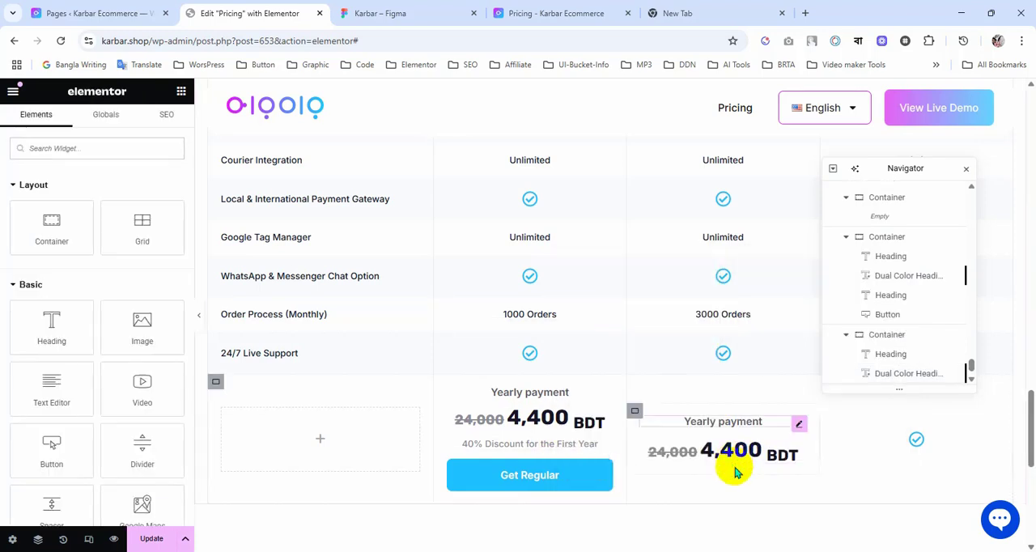
right_click(729, 445)
left_click(751, 337)
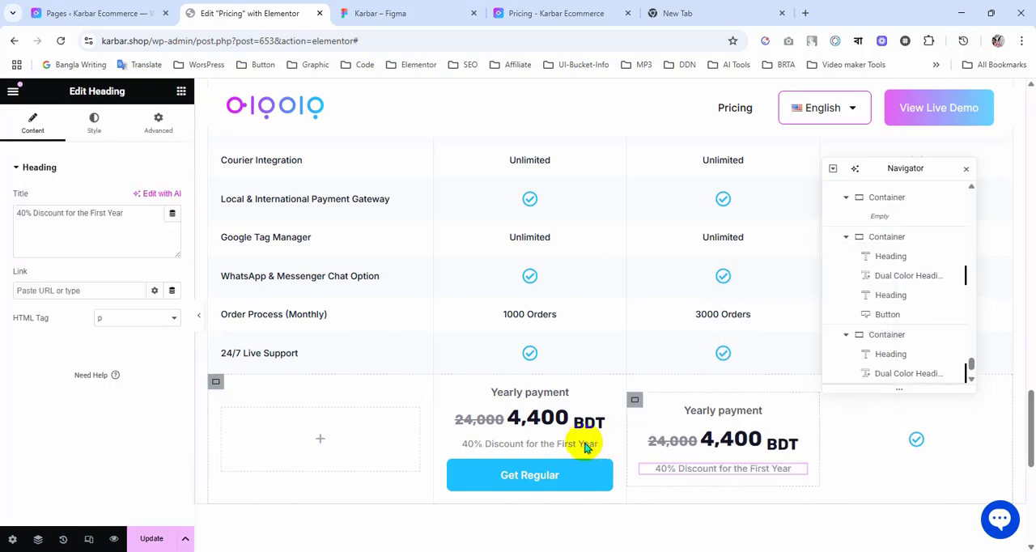
Step: Copy the "Get Regular" button into the third column, below the discount heading
right_click(609, 473)
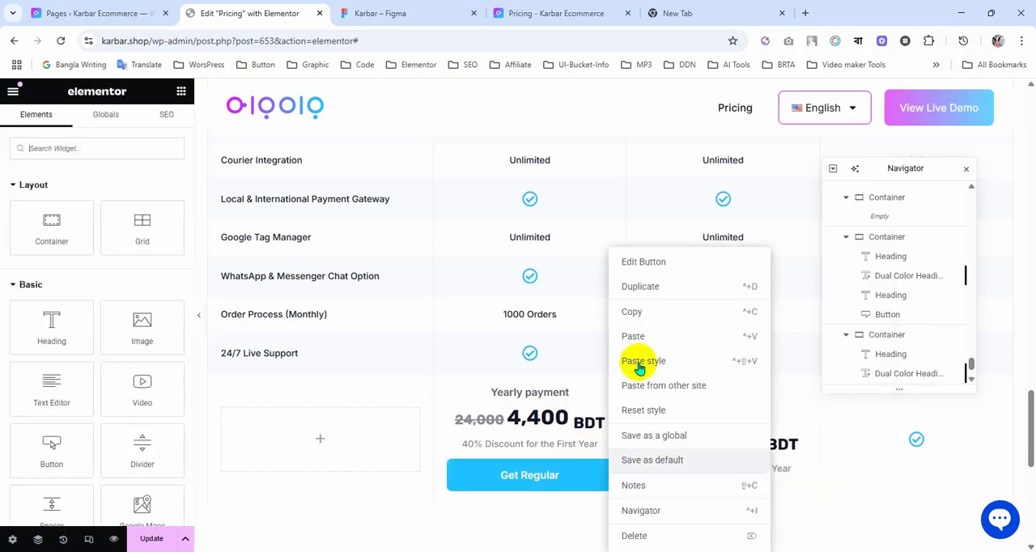
left_click(634, 313)
right_click(727, 469)
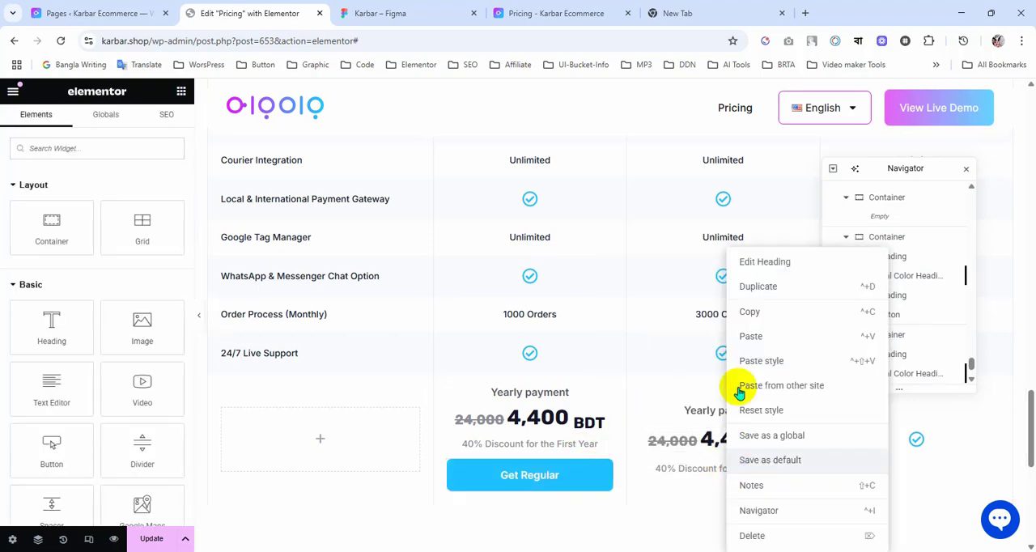
left_click(751, 339)
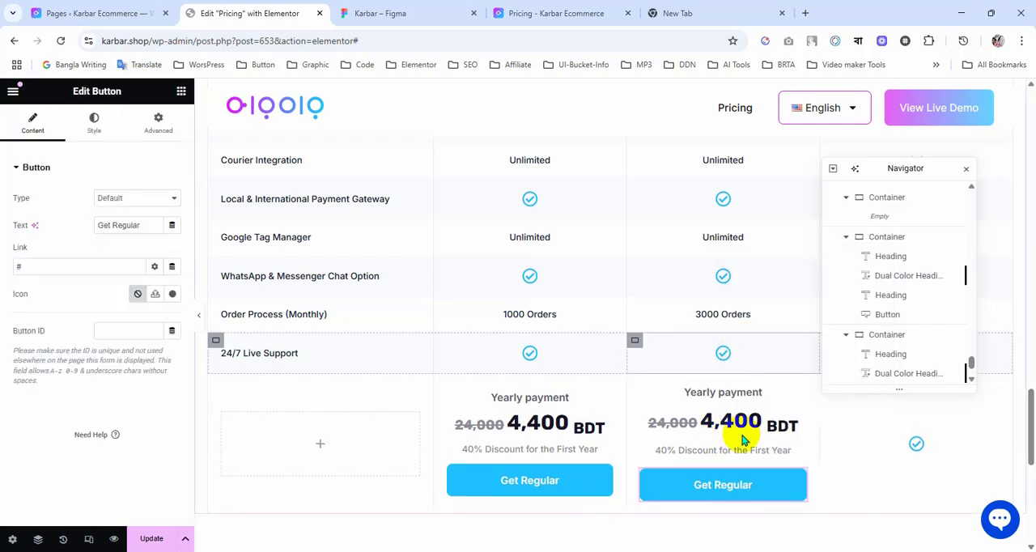
Step: Replace the check icon in the fourth column of the last row with a copy of the "Yearly payment" heading
right_click(918, 451)
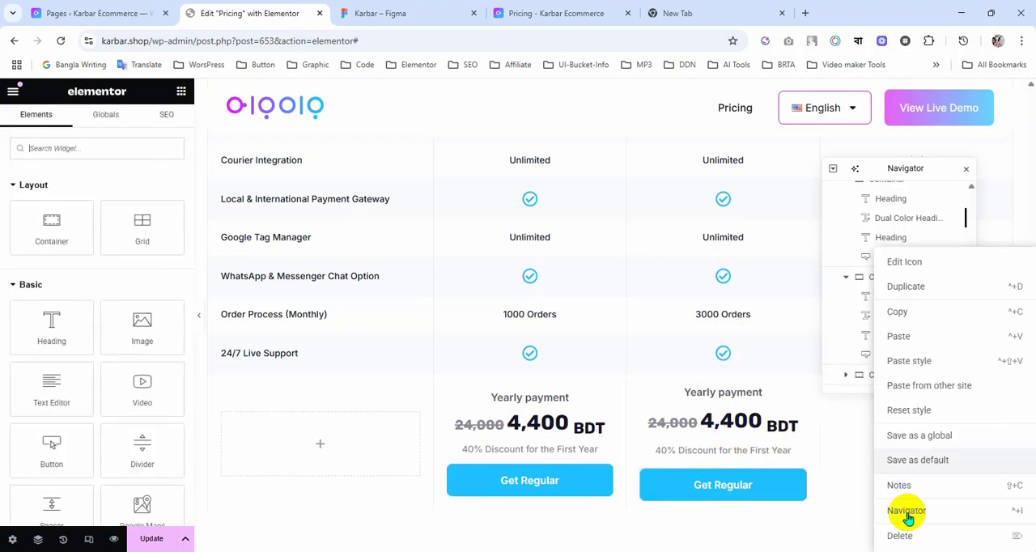
left_click(909, 530)
right_click(723, 395)
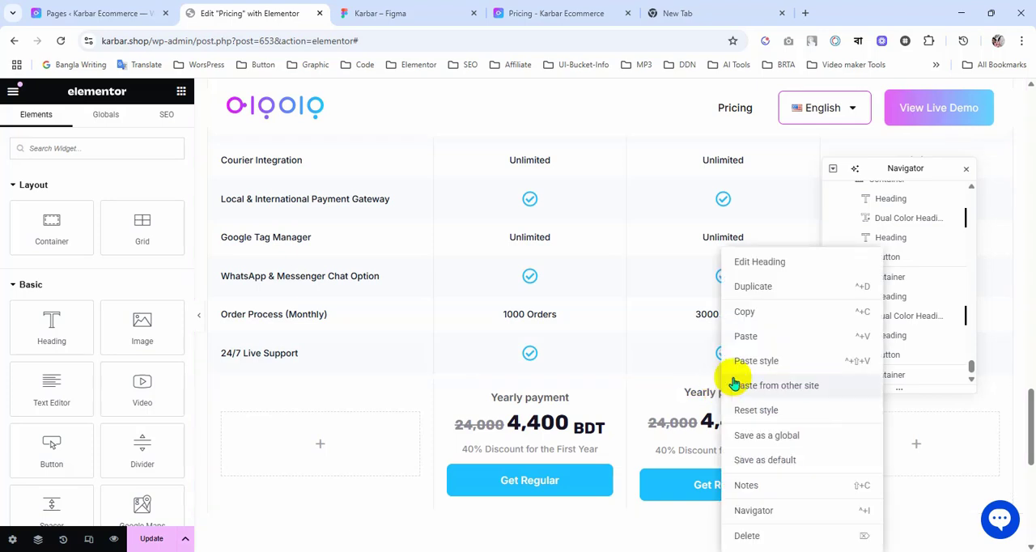
left_click(746, 311)
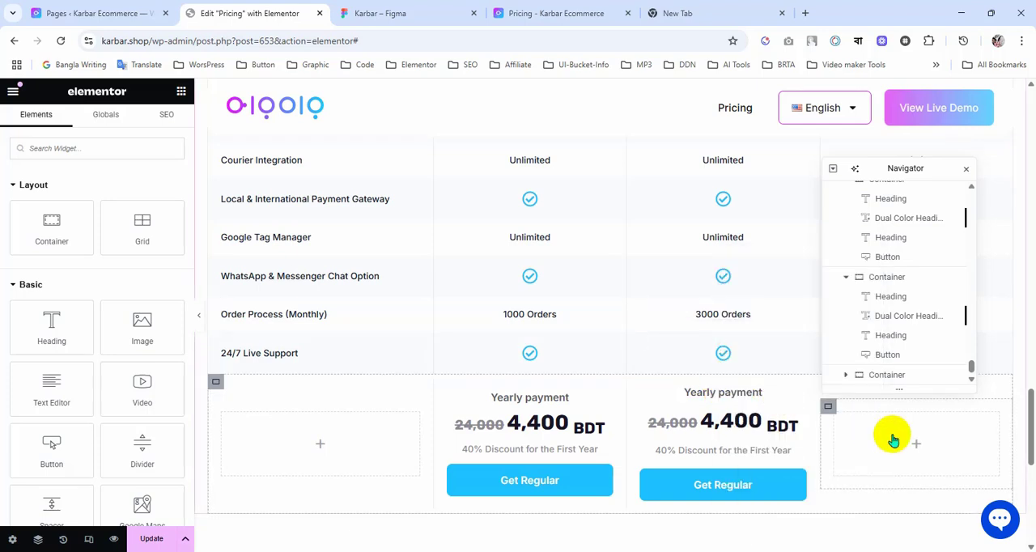
right_click(891, 437)
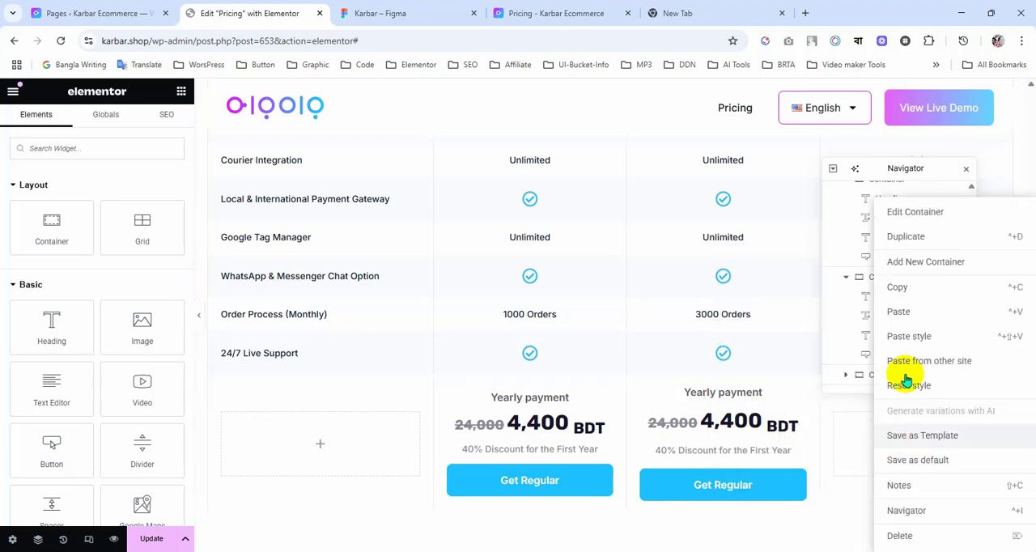
left_click(902, 314)
Step: Copy the Dual Color Heading price and the 40% discount heading into the fourth column, below its "Yearly payment" heading
right_click(749, 419)
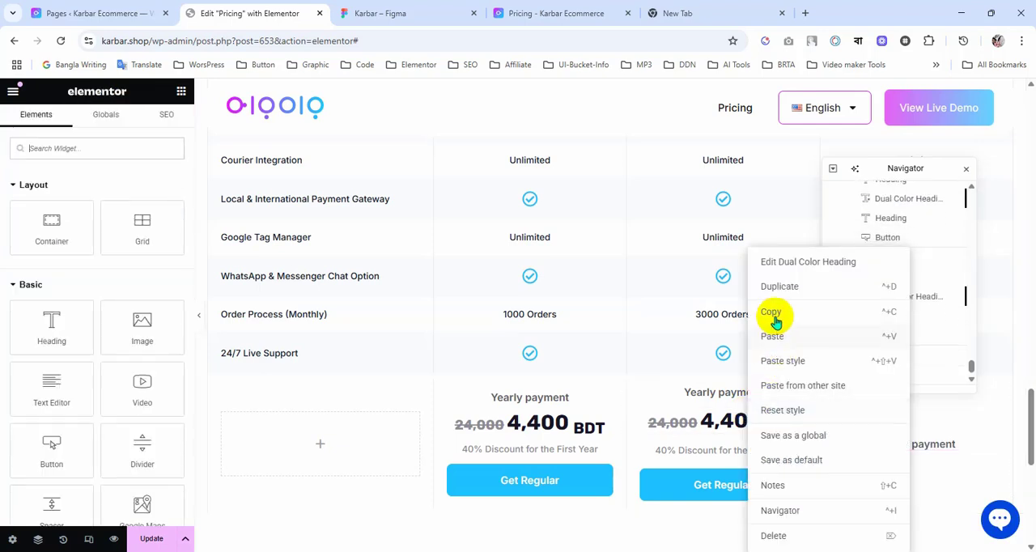
left_click(776, 314)
right_click(896, 449)
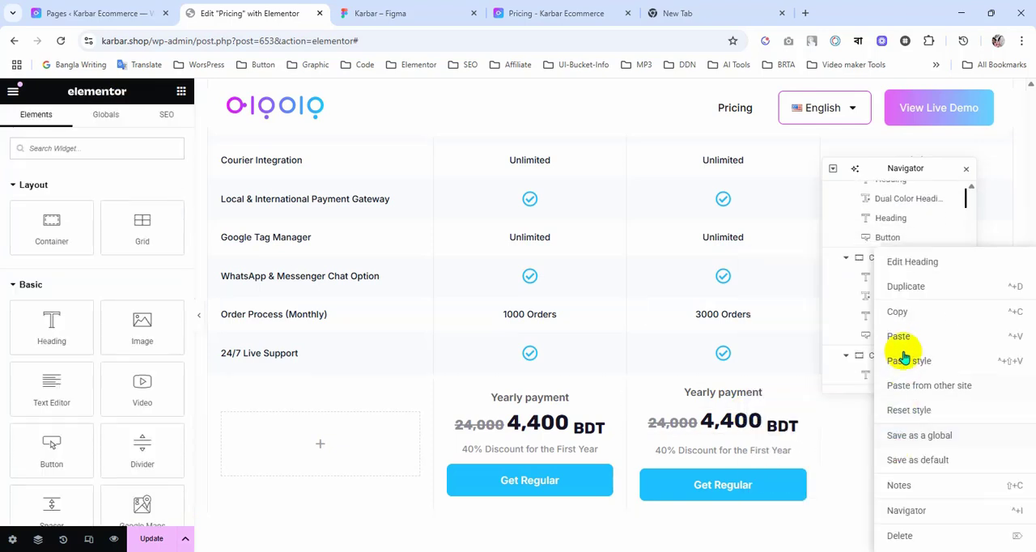
left_click(902, 338)
right_click(745, 441)
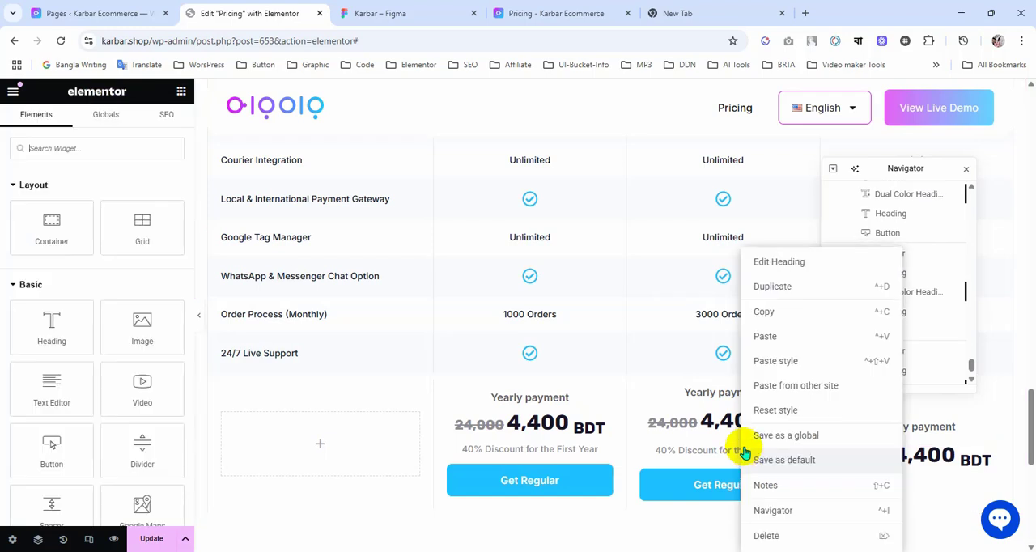
left_click(765, 338)
right_click(928, 453)
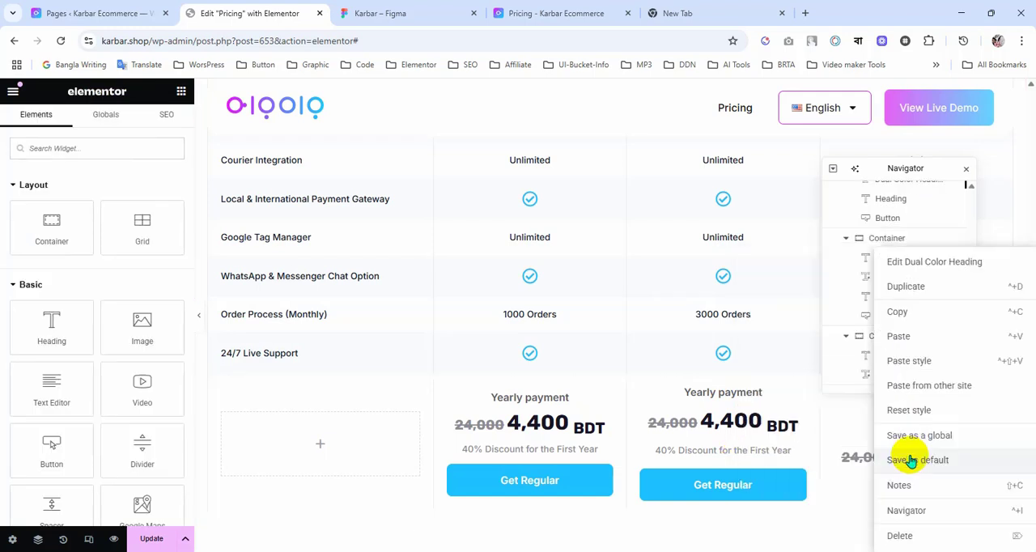
left_click(902, 340)
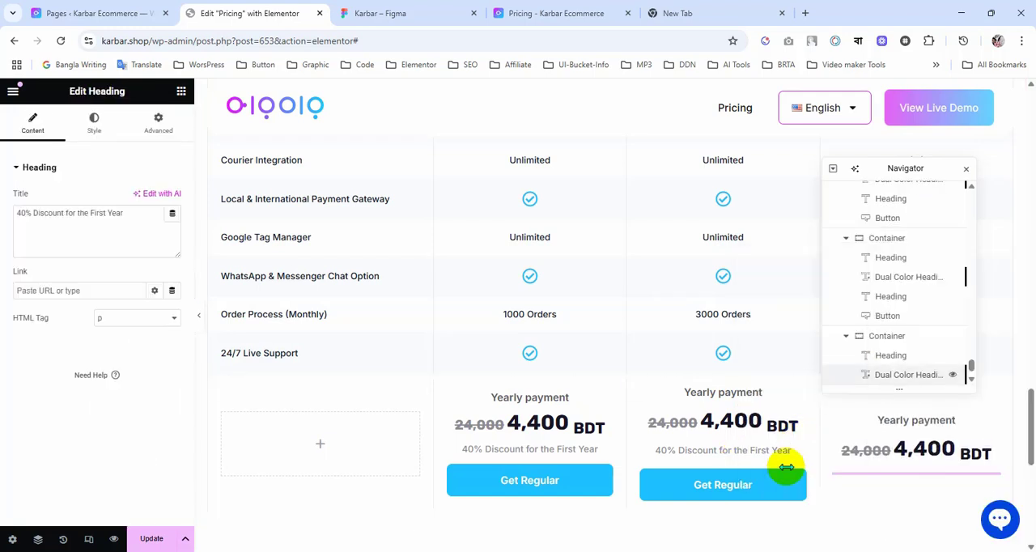
Step: Copy the "Get Regular" button into the fourth column, below the discount heading
right_click(794, 486)
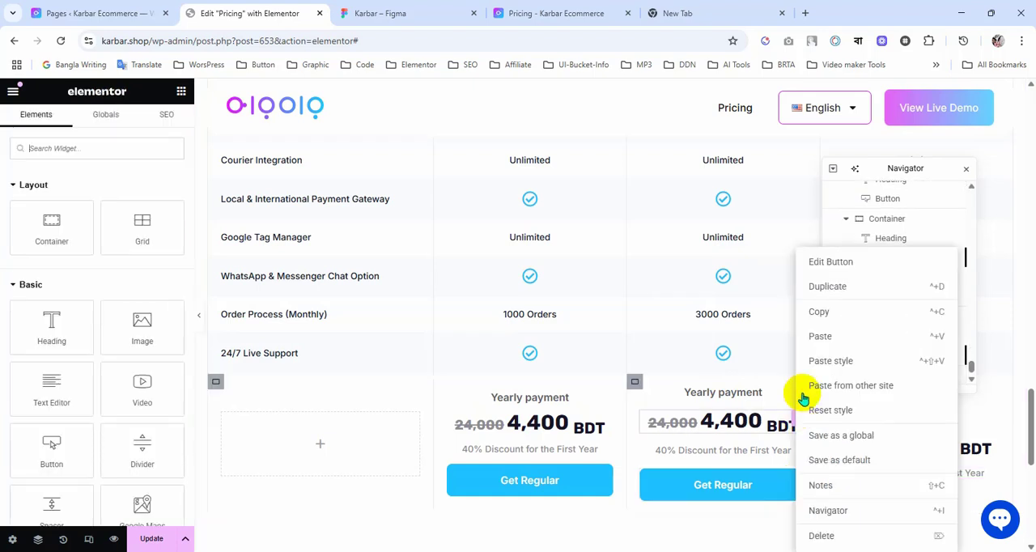
left_click(817, 311)
right_click(931, 475)
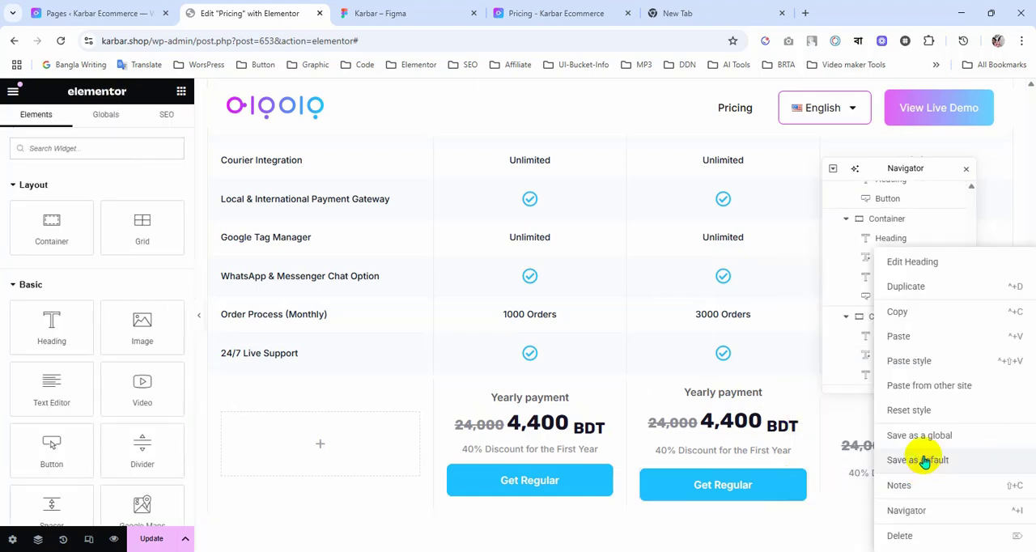
left_click(915, 340)
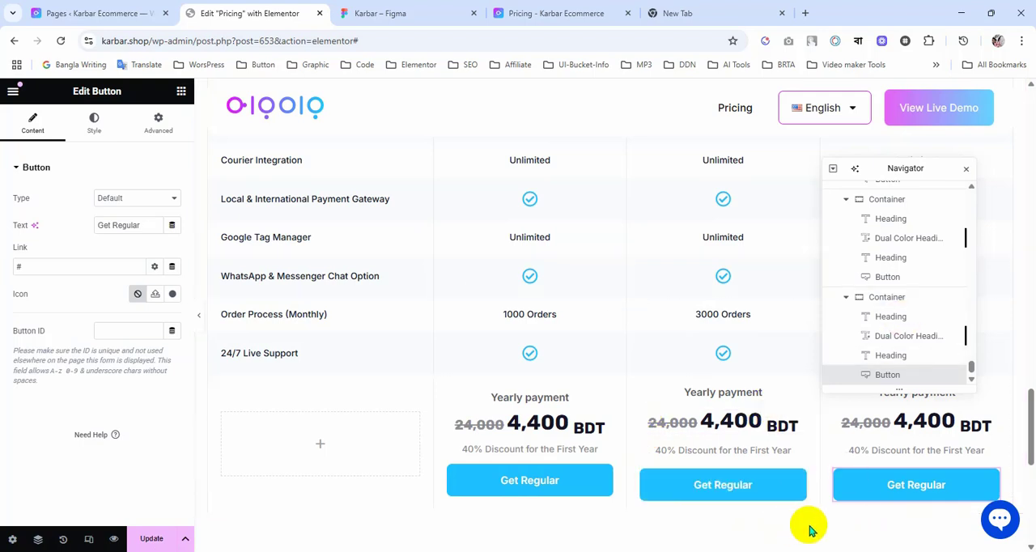
Step: Check the payment row in the Figma design, then set the gaps of the third column's payment container in Elementor to 15 px
left_click(409, 19)
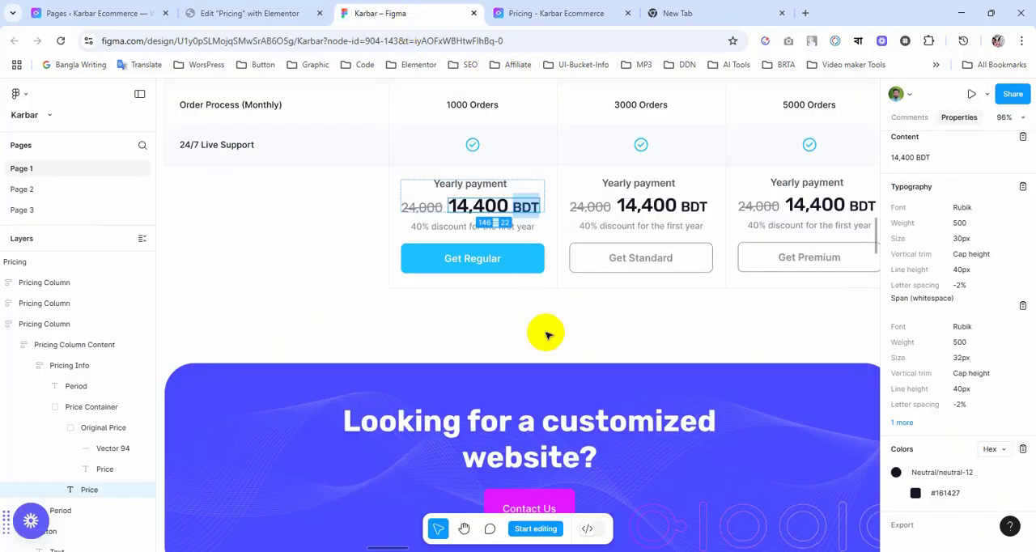
scroll(547, 332, "up", 1)
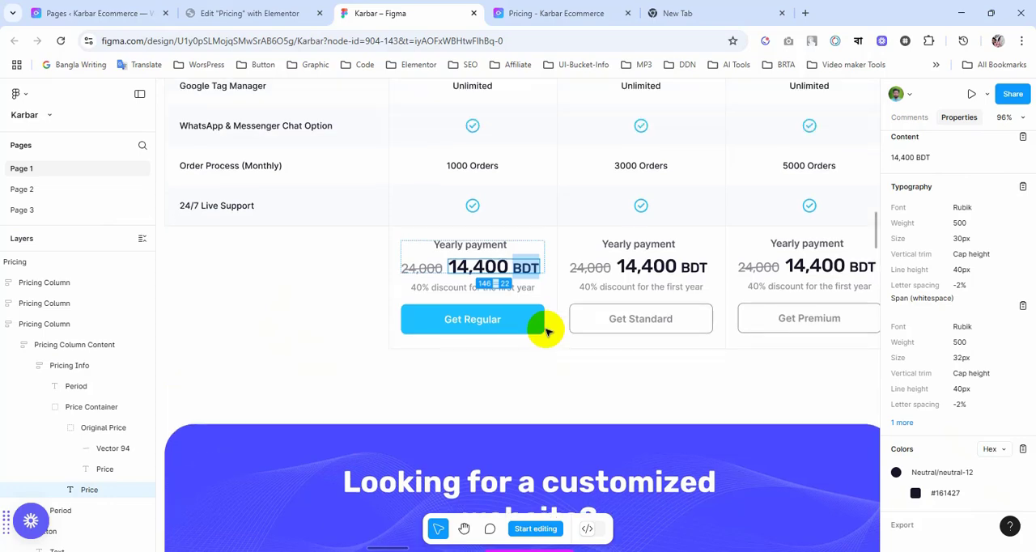
scroll(546, 331, "down", 1)
scroll(547, 331, "right", 1)
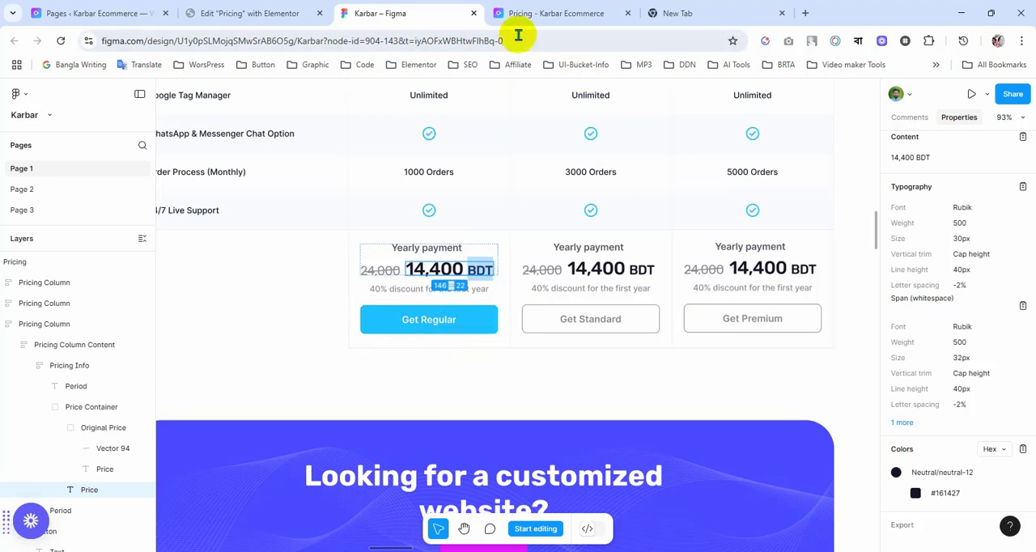
left_click(247, 13)
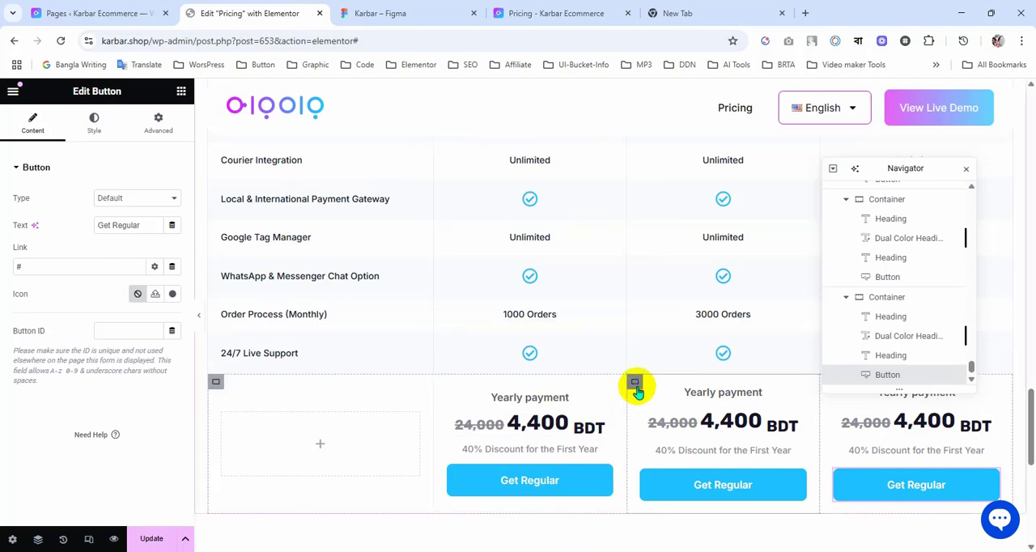
left_click(636, 385)
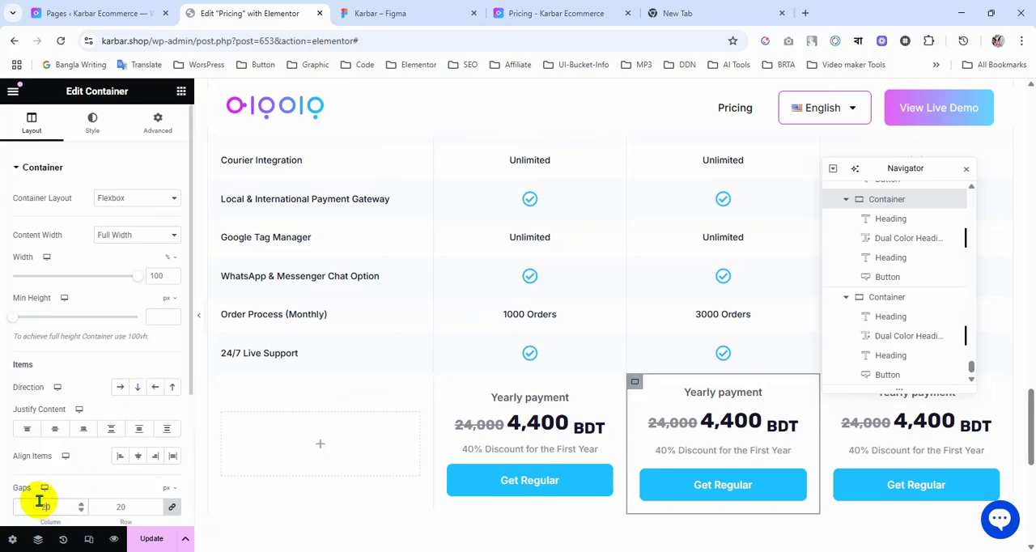
type("15")
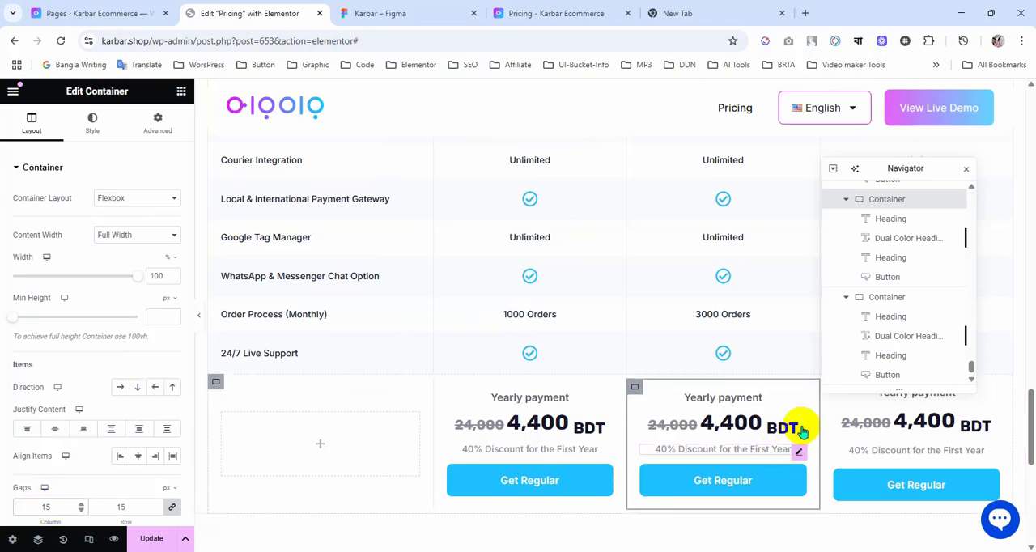
Step: Set the gaps of the fourth column's payment container to 15 px
scroll(842, 452, "up", 1)
left_click(830, 450)
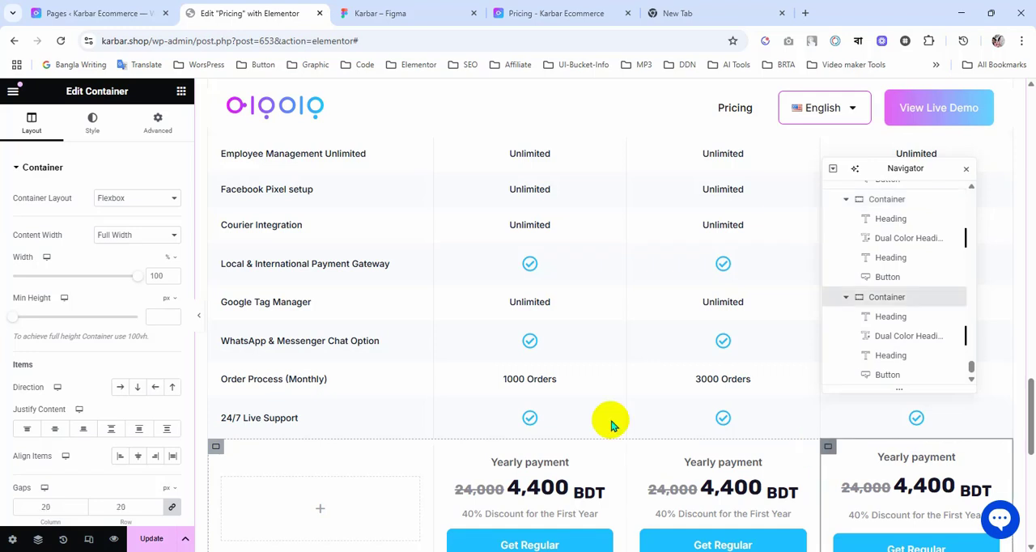
scroll(85, 409, "down", 2)
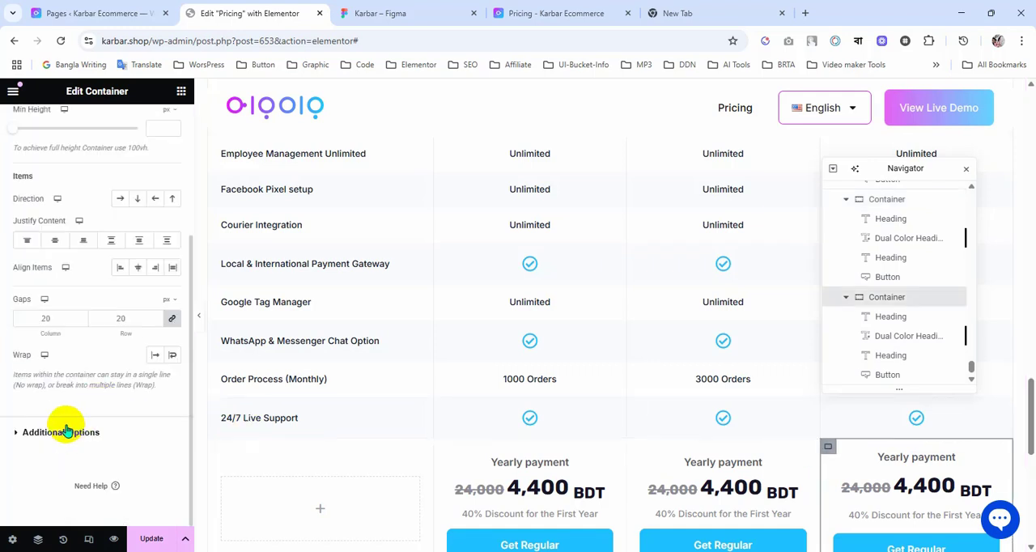
left_click(54, 323)
type("15")
scroll(657, 344, "down", 2)
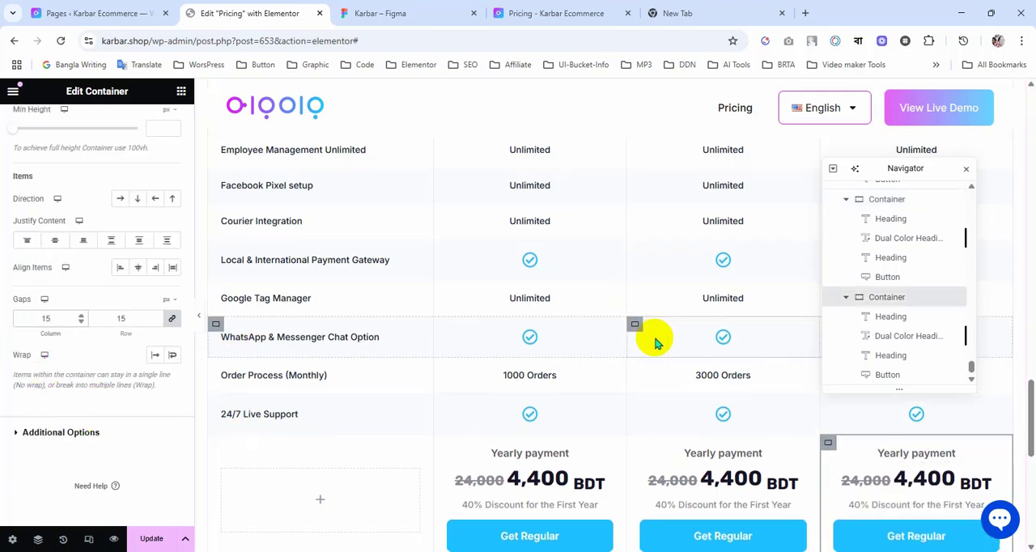
Step: Switch to the Figma design and copy the "Get Standard" button's border colour #8D8C95
left_click(372, 13)
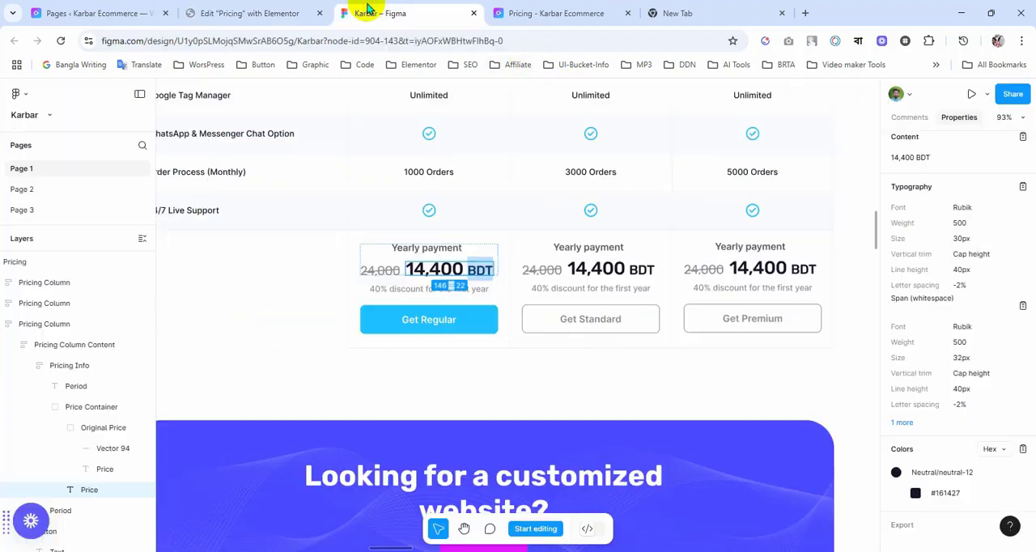
left_click(660, 330)
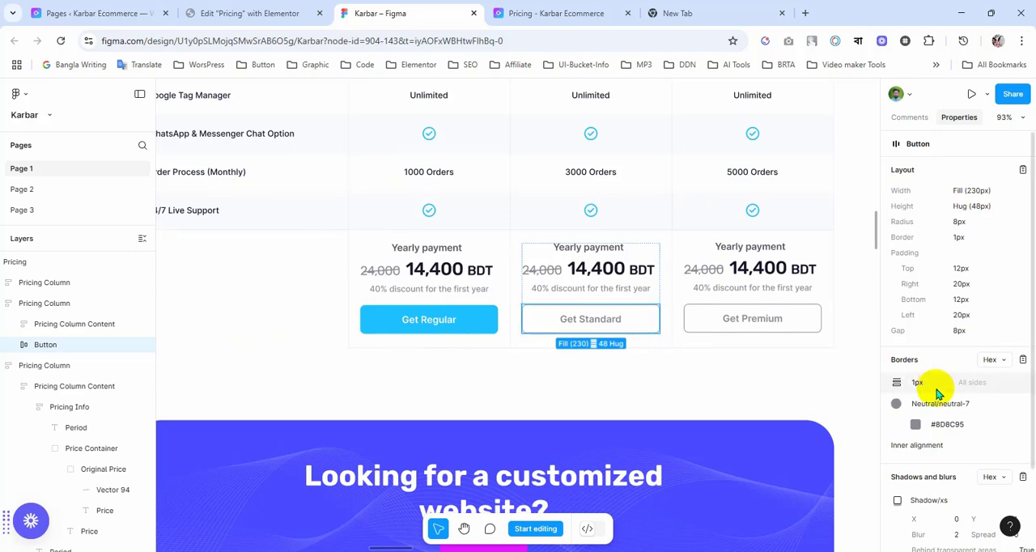
left_click(943, 423)
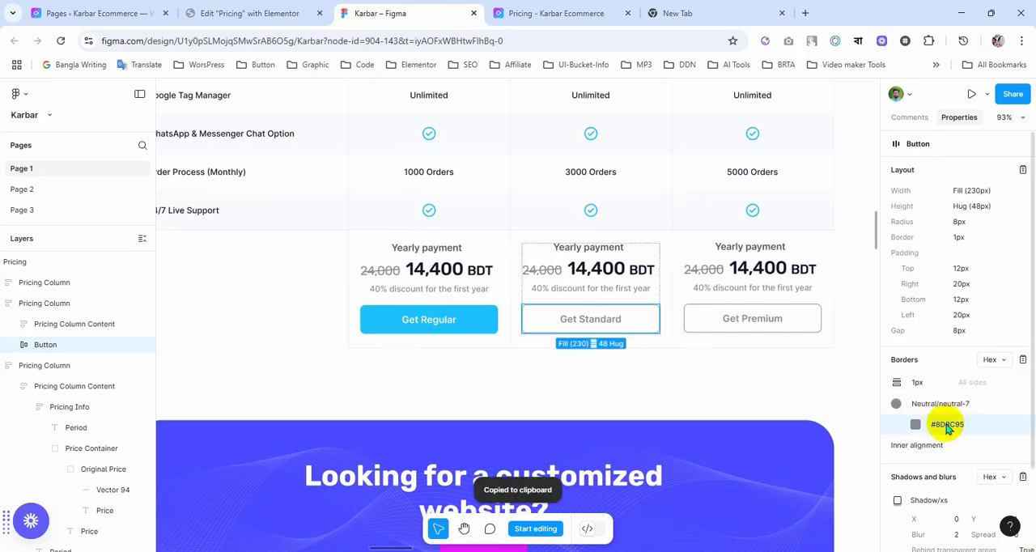
Step: Back in Elementor, set the background colour of the second column's "Get Regular" button to the global colour Transparent
left_click(266, 13)
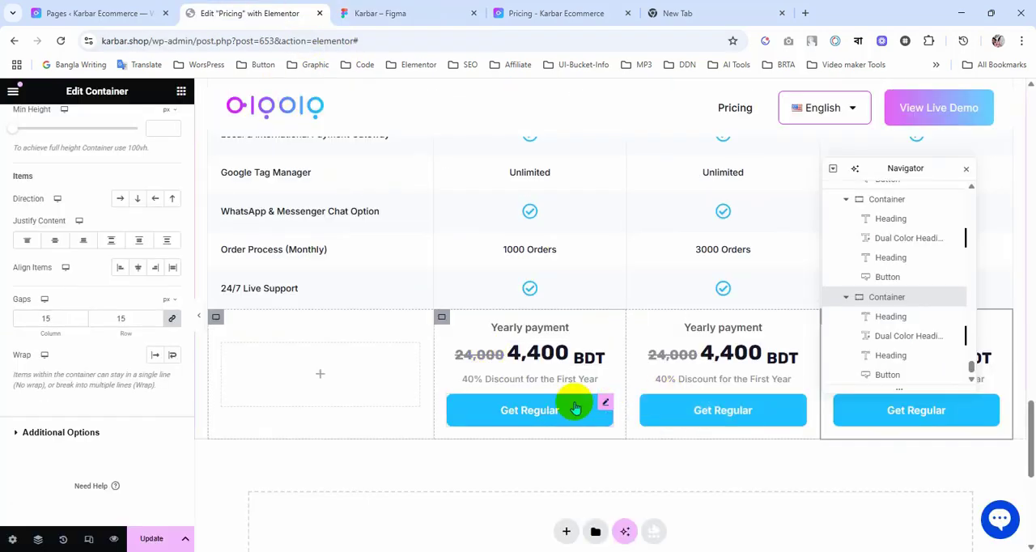
left_click(606, 405)
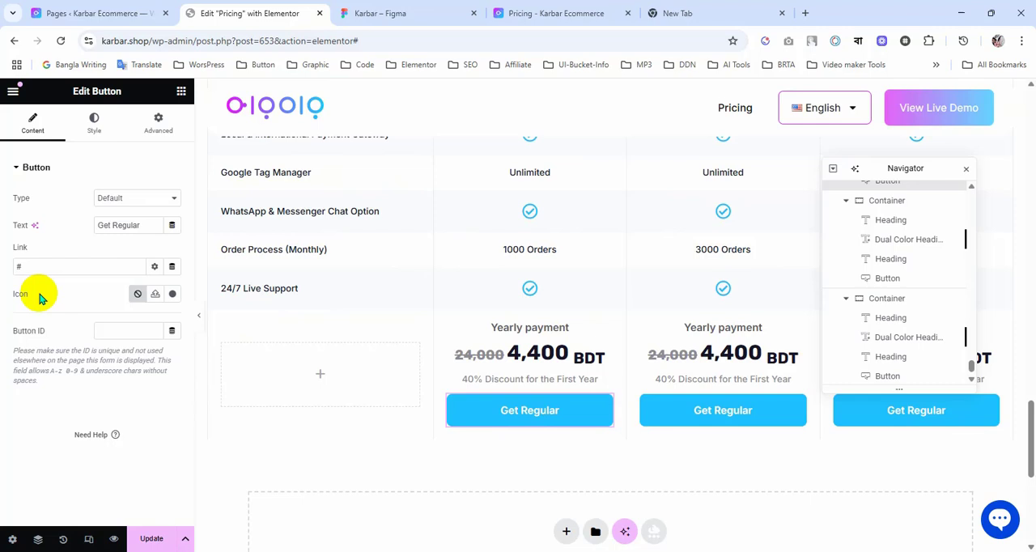
left_click(91, 139)
scroll(101, 282, "down", 1)
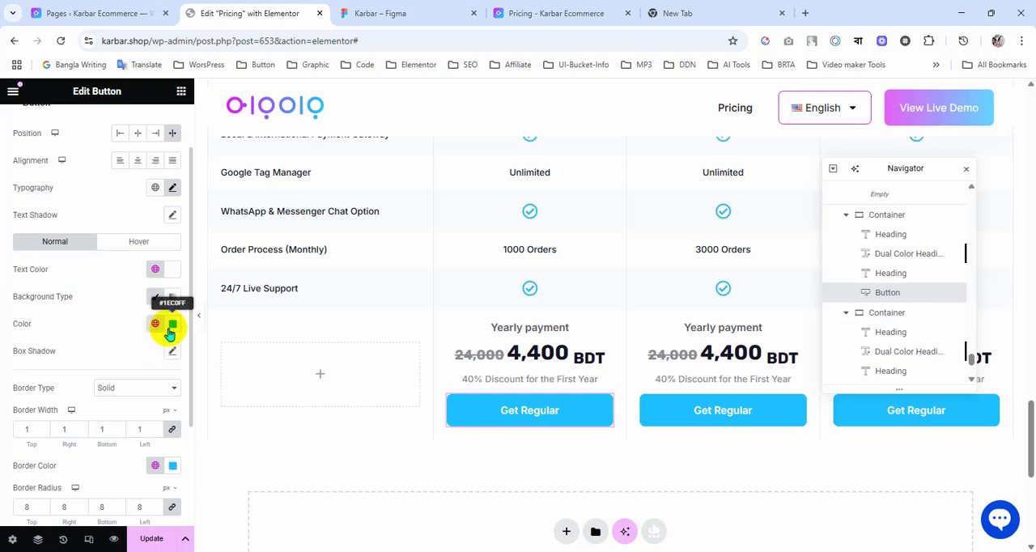
left_click(423, 10)
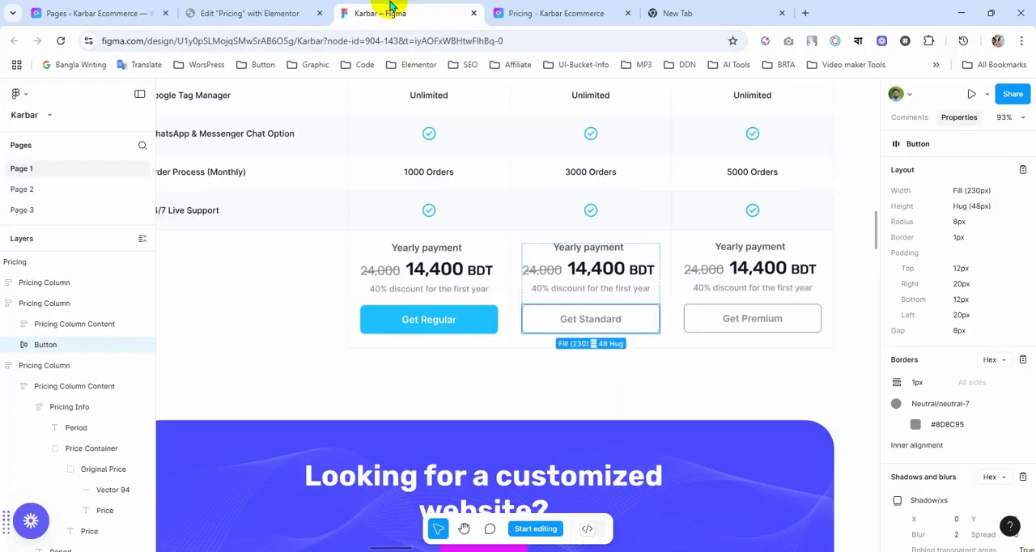
left_click(300, 8)
left_click(155, 324)
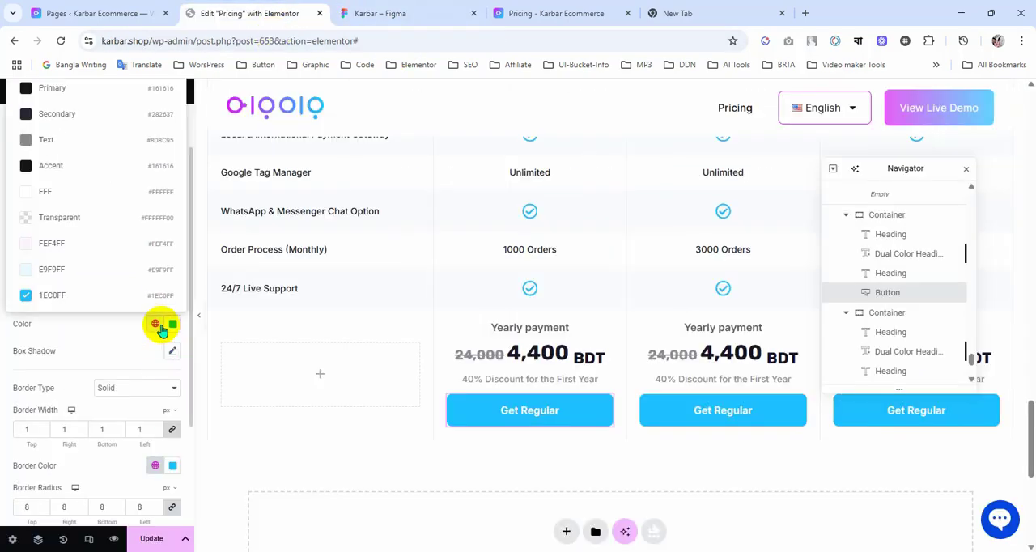
left_click(77, 220)
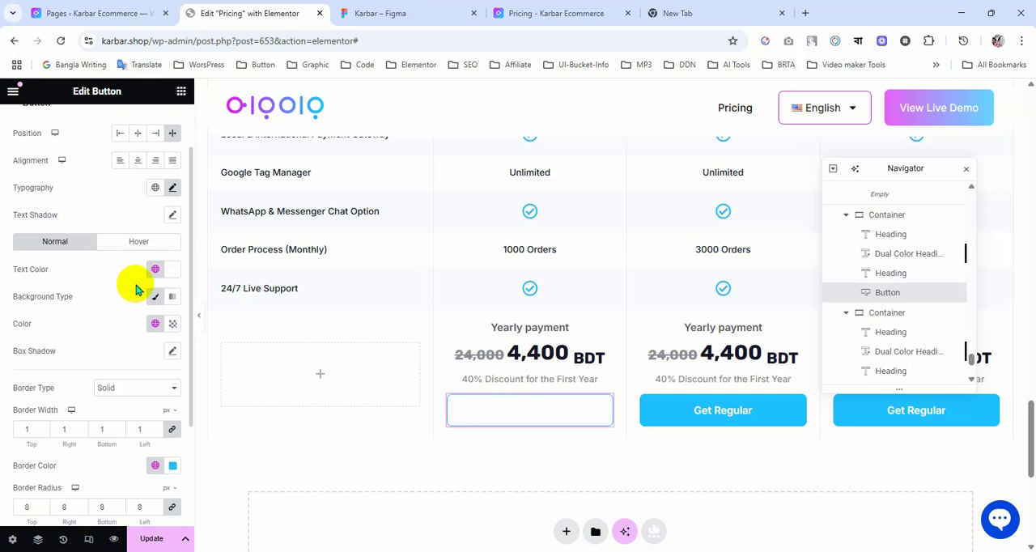
Step: Set the text colour and the border colour of the second column's button to #8D8C95
left_click(172, 275)
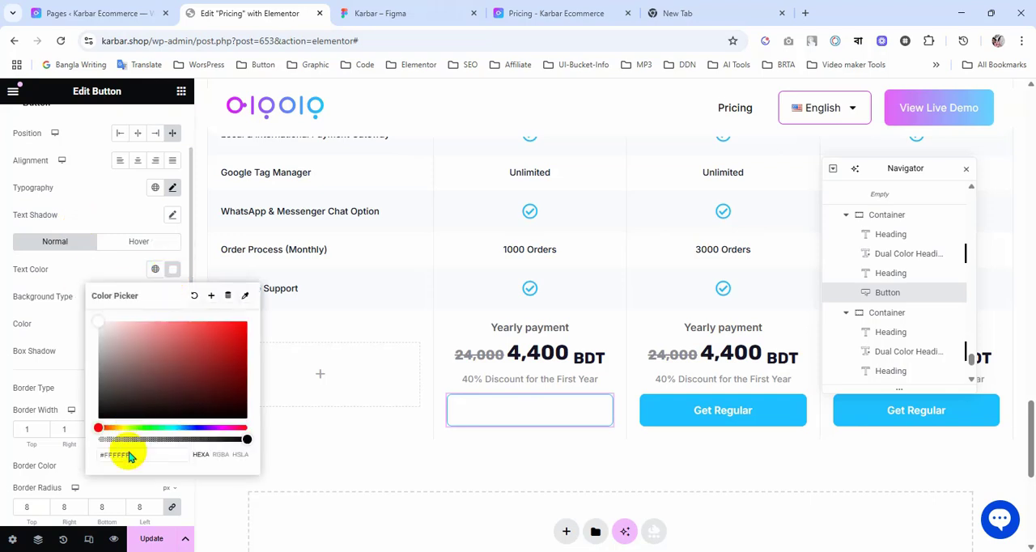
key("ctrl+v")
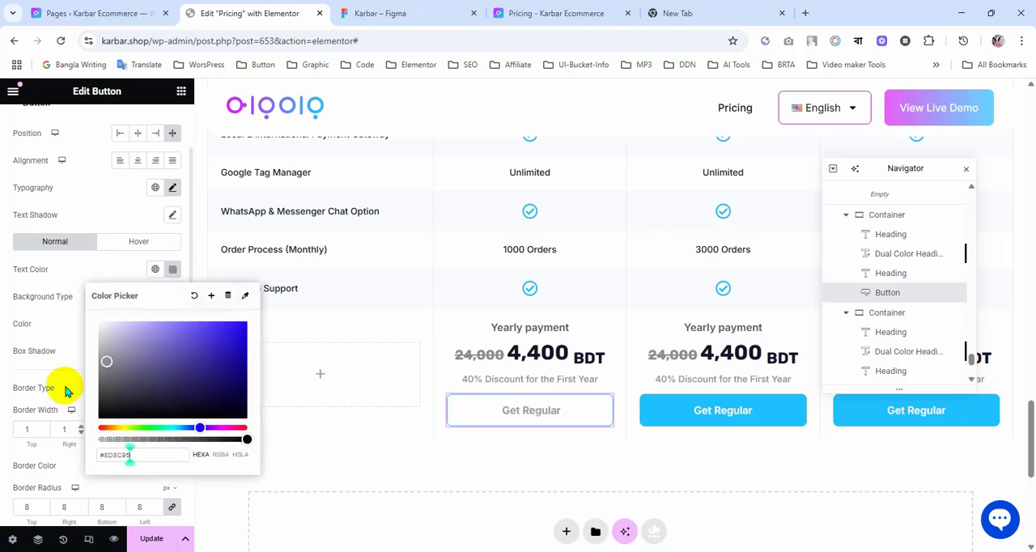
left_click(70, 329)
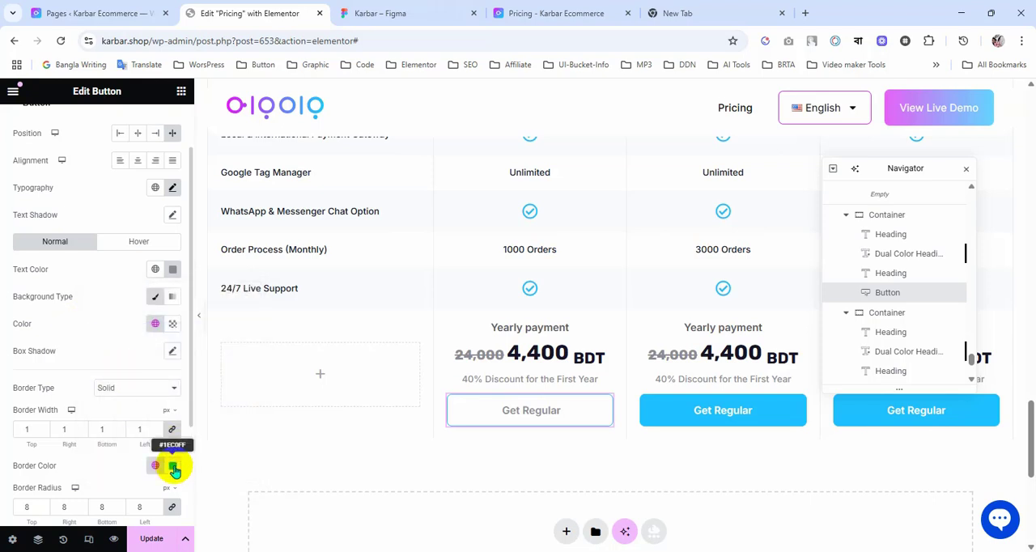
left_click(173, 466)
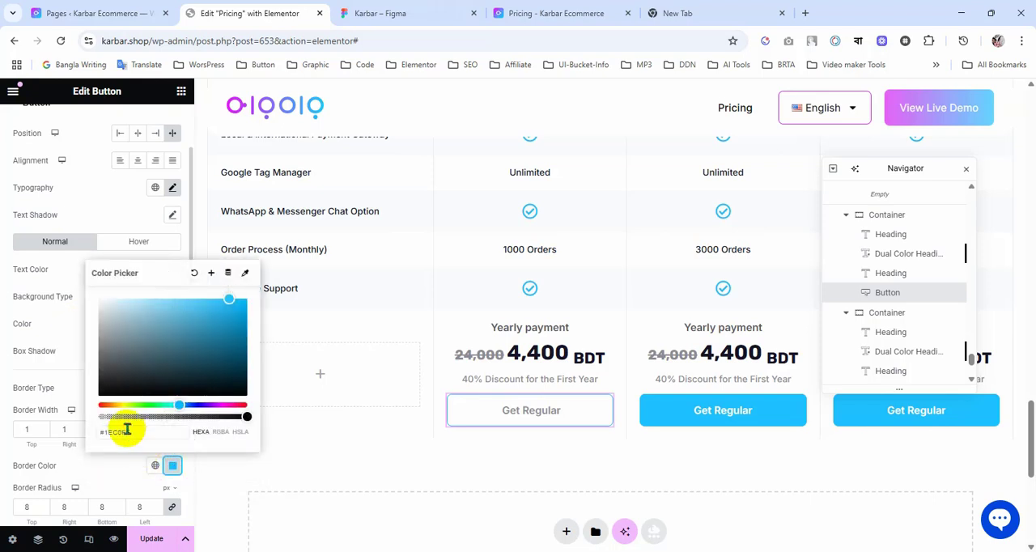
key("ctrl+v")
left_click(109, 464)
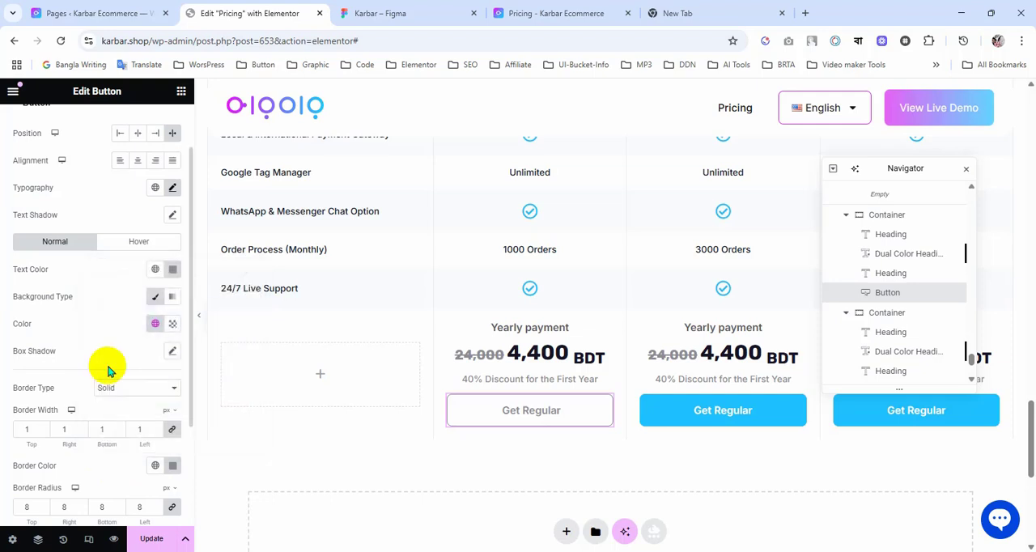
Step: For the button's hover state, set the text colour to white and the background to the global colour 1EC0FF
left_click(138, 246)
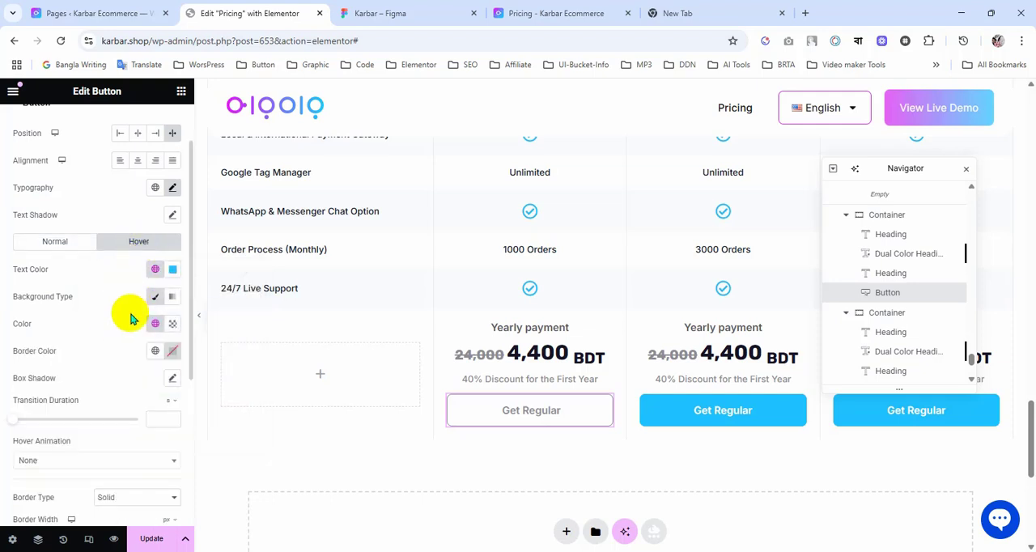
left_click(173, 274)
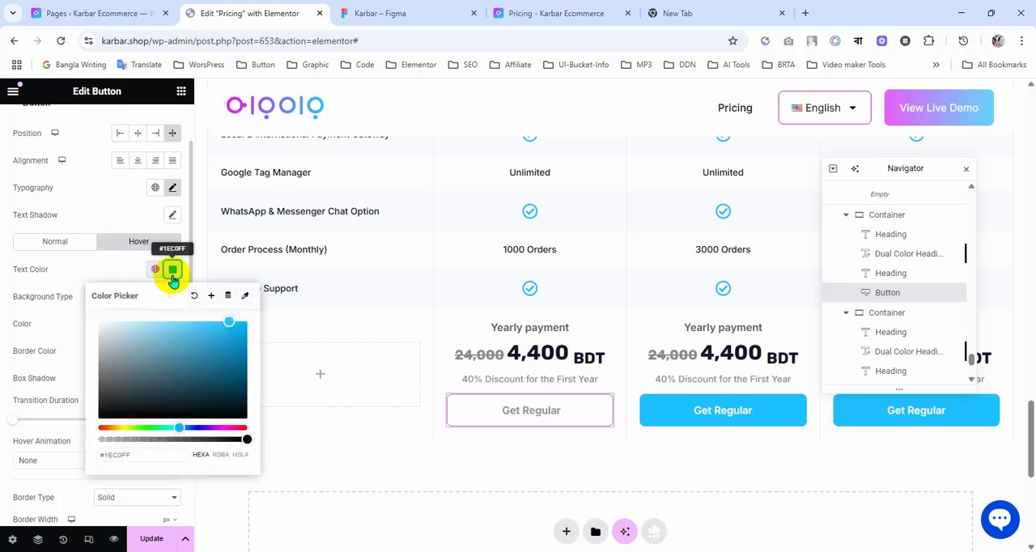
left_click(84, 316)
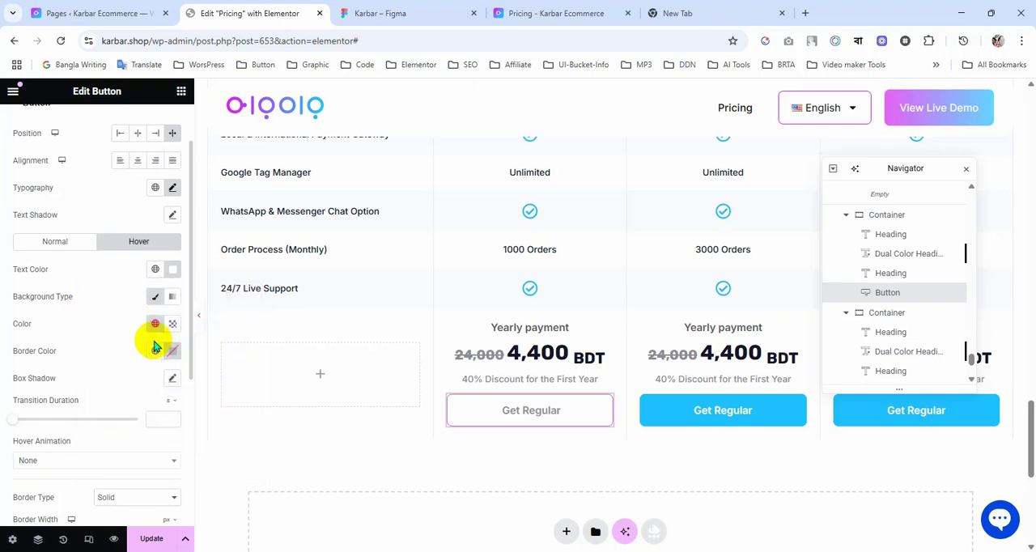
left_click(154, 325)
left_click(65, 298)
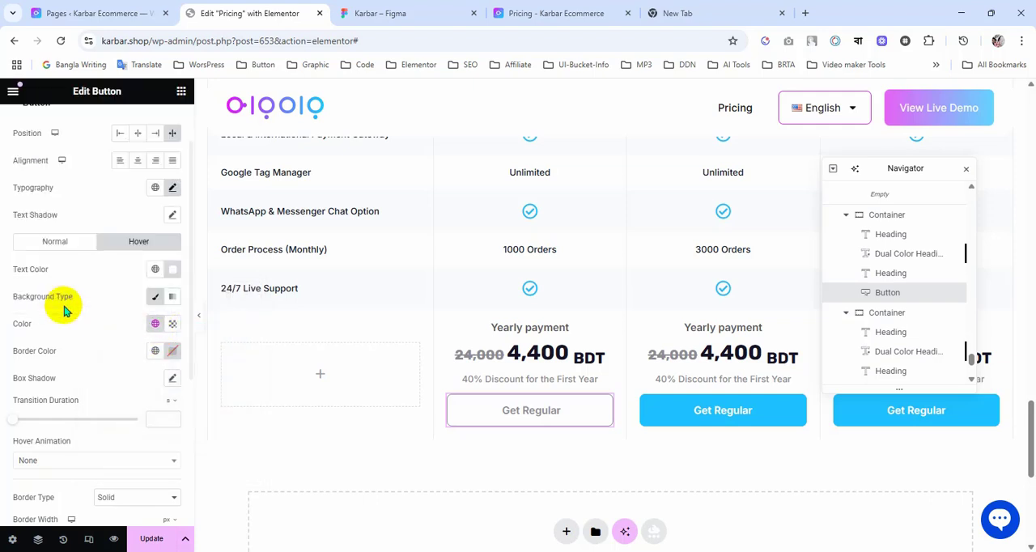
Step: Set the second column's button hover border to global colour 1EC0FF, and paste that button's style onto the third and fourth columns' buttons
left_click(155, 351)
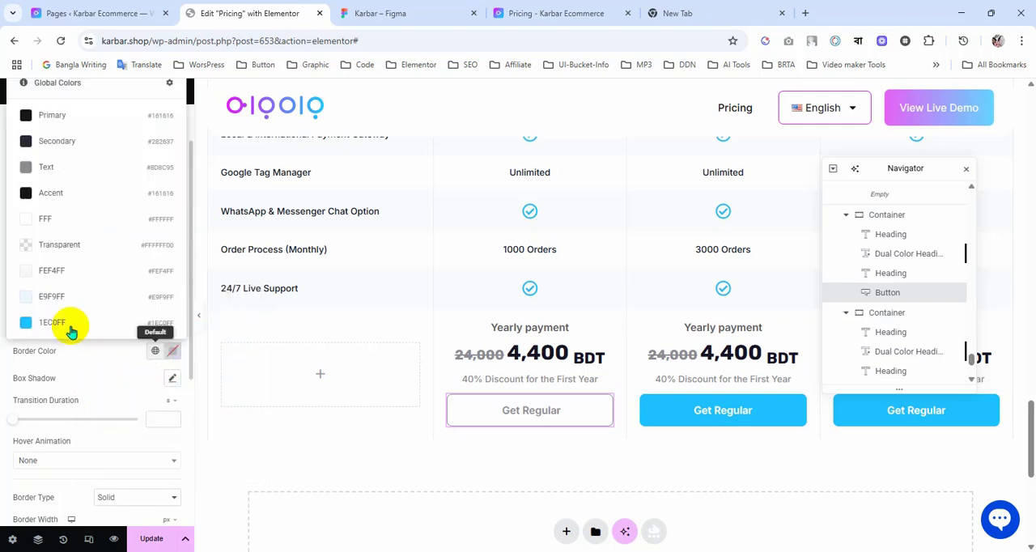
left_click(72, 328)
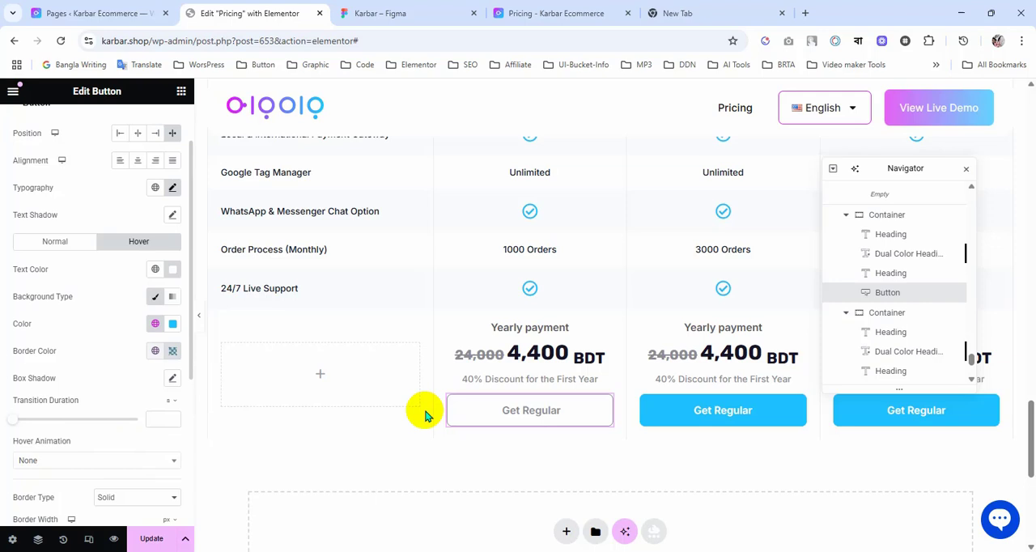
right_click(569, 414)
left_click(592, 309)
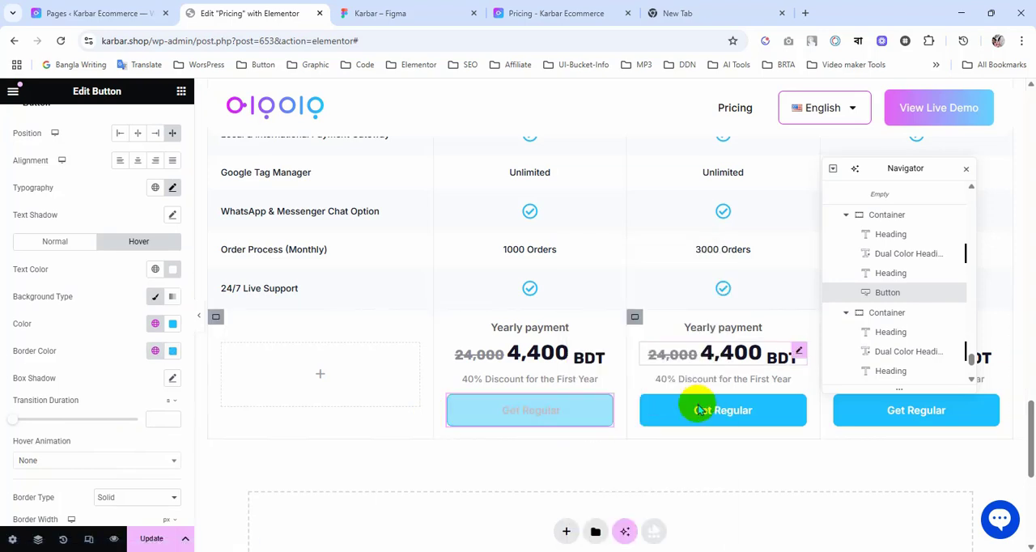
right_click(696, 409)
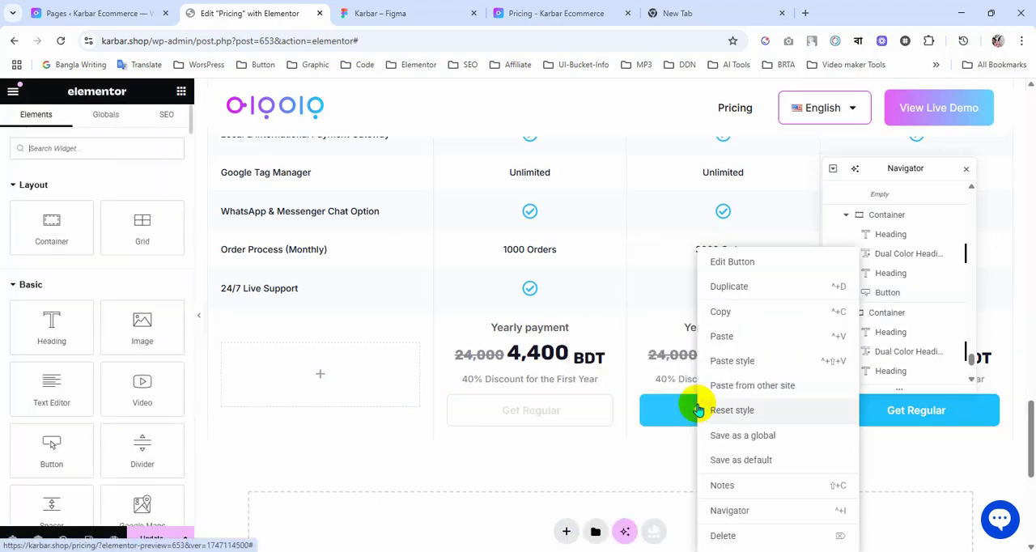
left_click(731, 361)
right_click(847, 413)
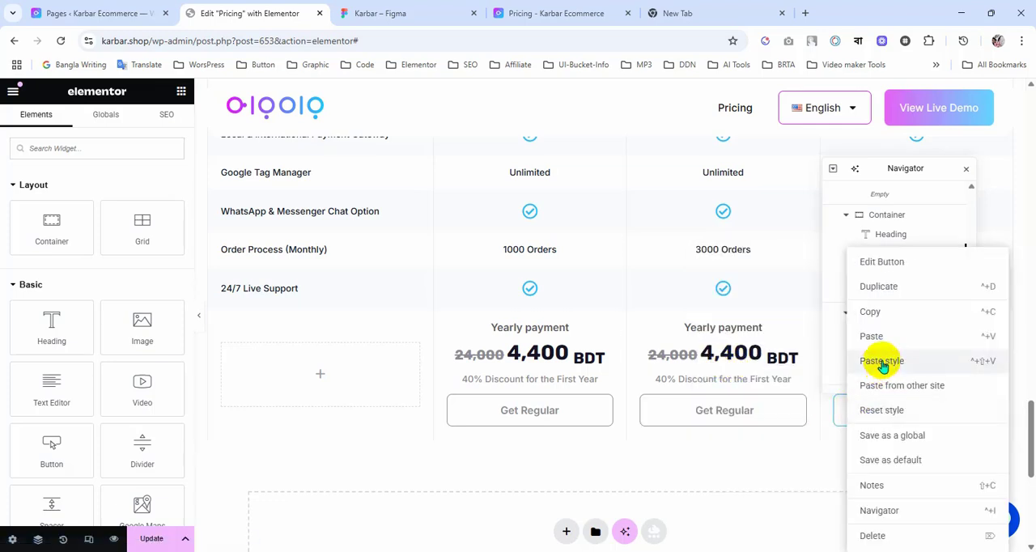
left_click(882, 362)
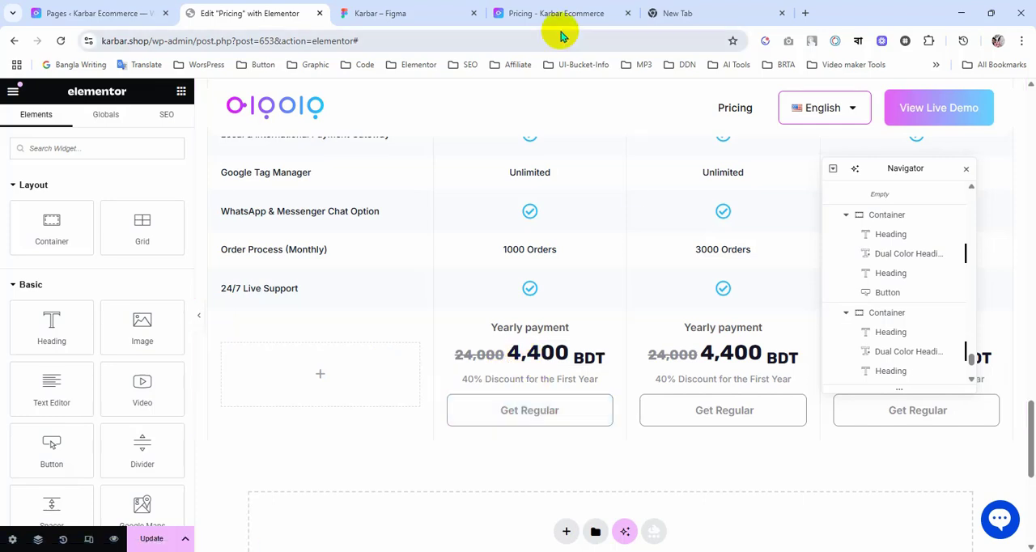
Step: Switch to the Figma design and examine the pricing table from the Monthly/Annual toggle down to the yearly payment buttons
left_click(405, 11)
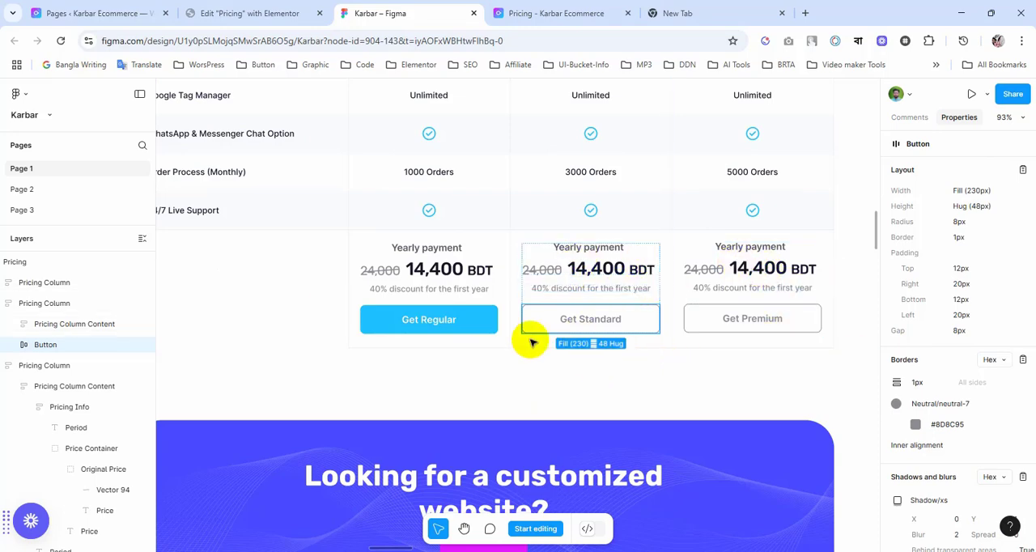
scroll(531, 345, "down", 2, "ctrl")
scroll(531, 344, "up", 5)
scroll(530, 344, "up", 10)
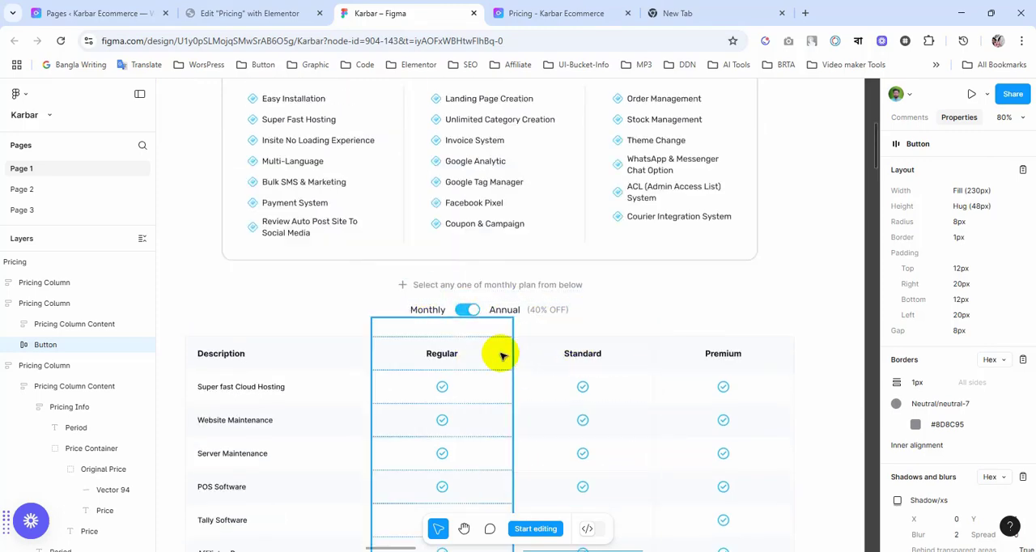
scroll(498, 354, "down", 10)
scroll(499, 354, "down", 5)
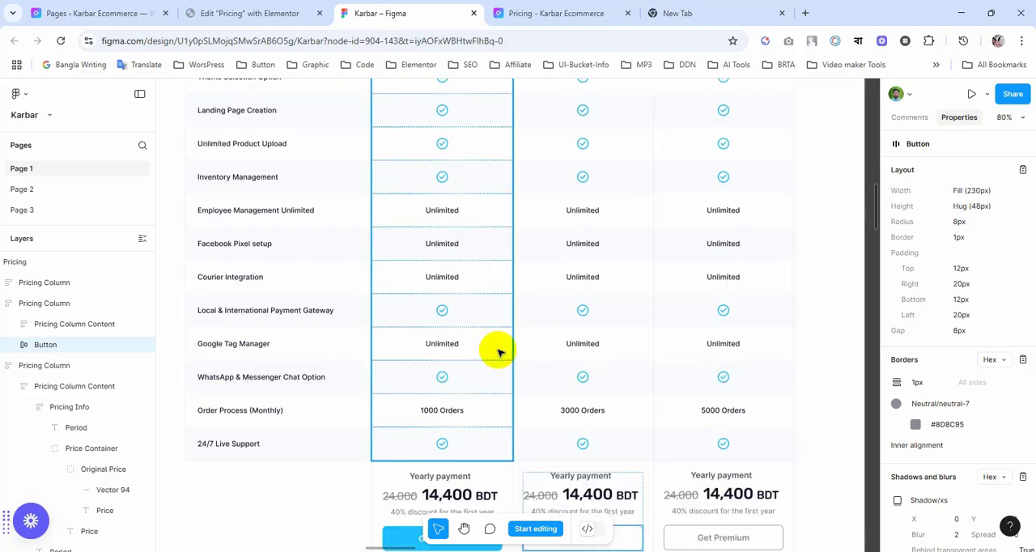
scroll(499, 354, "up", 8)
scroll(499, 354, "up", 8)
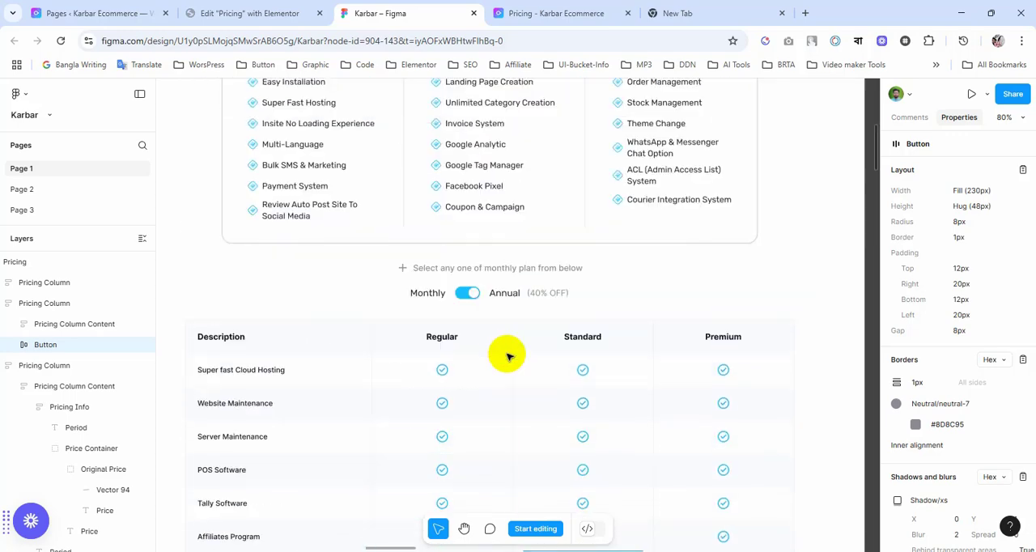
scroll(476, 338, "down", 7)
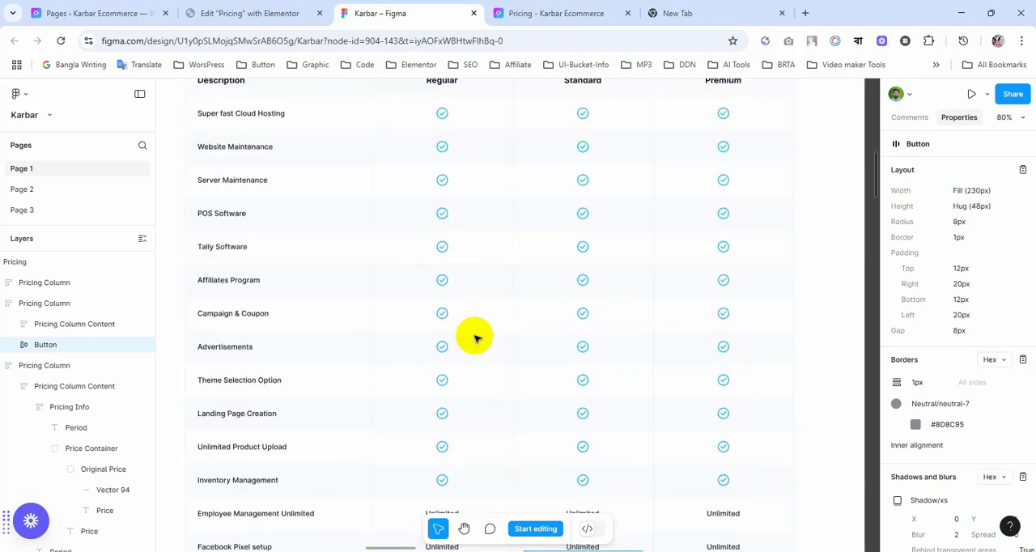
scroll(477, 338, "up", 6)
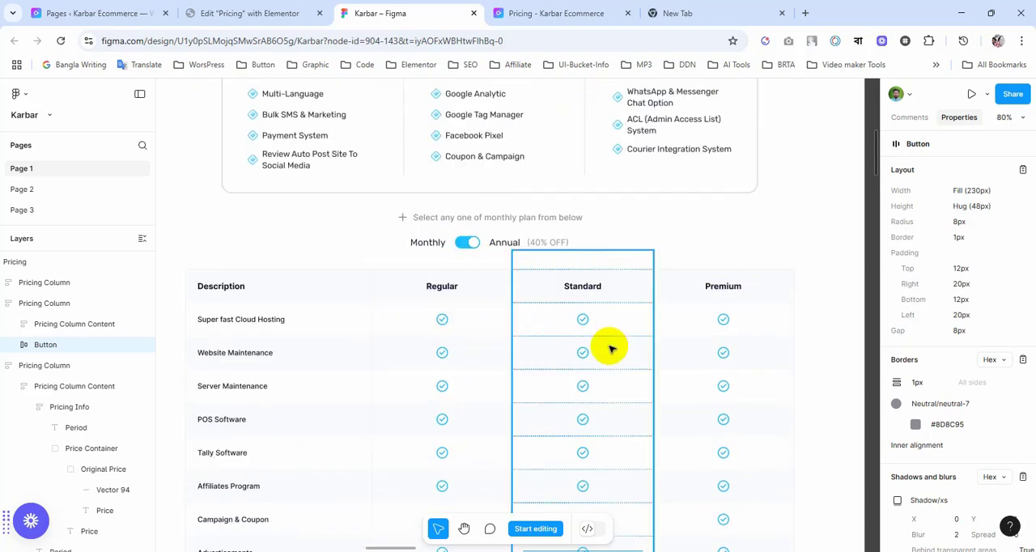
scroll(608, 349, "down", 8)
scroll(608, 348, "down", 8)
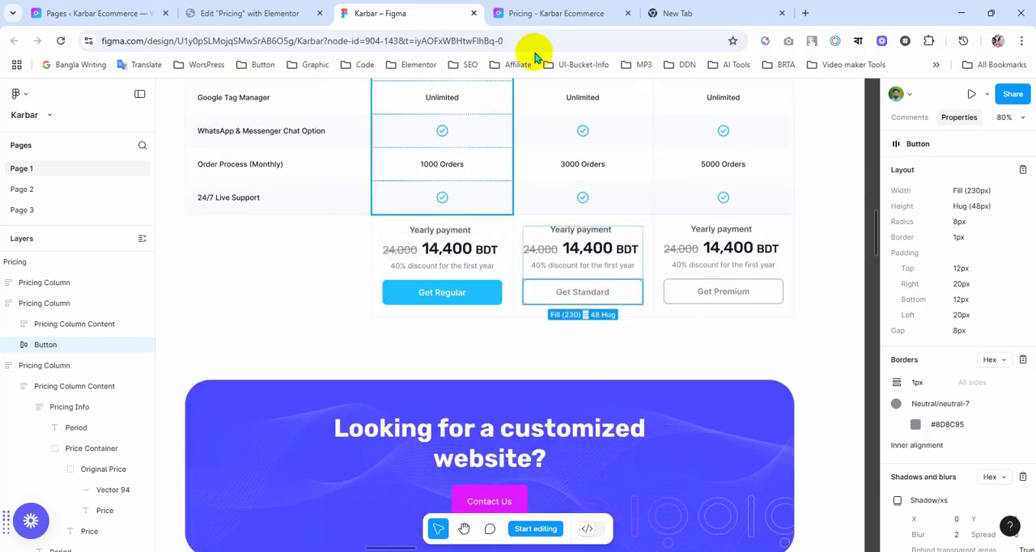
Step: Close the developer tools on the live Pricing preview and compare its yearly payment row with the Figma design
left_click(581, 14)
scroll(389, 293, "down", 10)
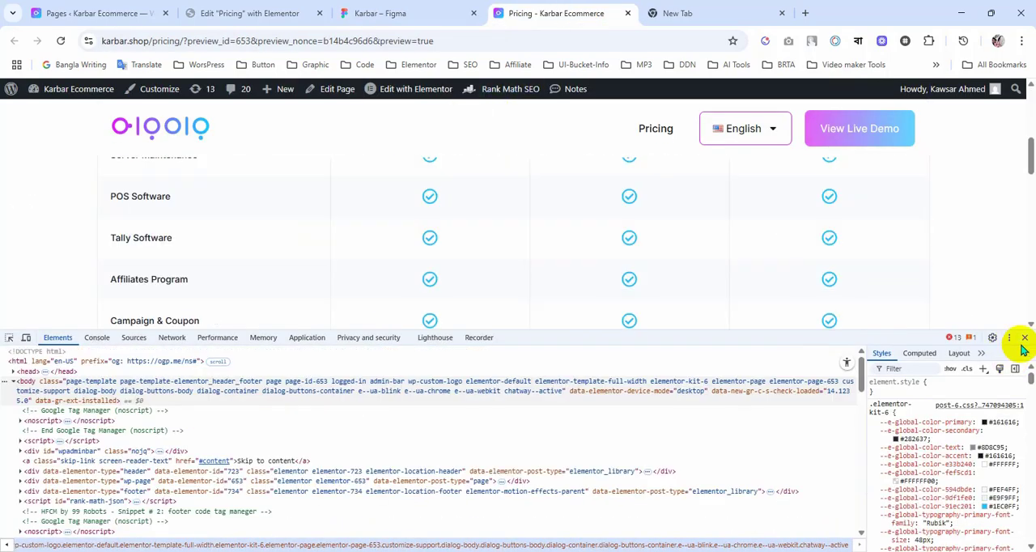
key("F12")
scroll(370, 340, "down", 10)
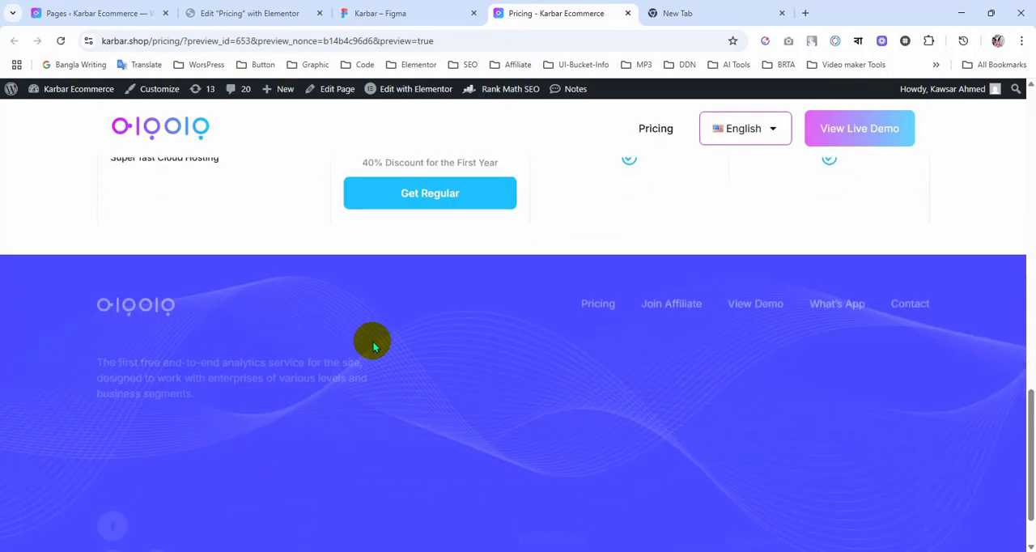
left_click(373, 333)
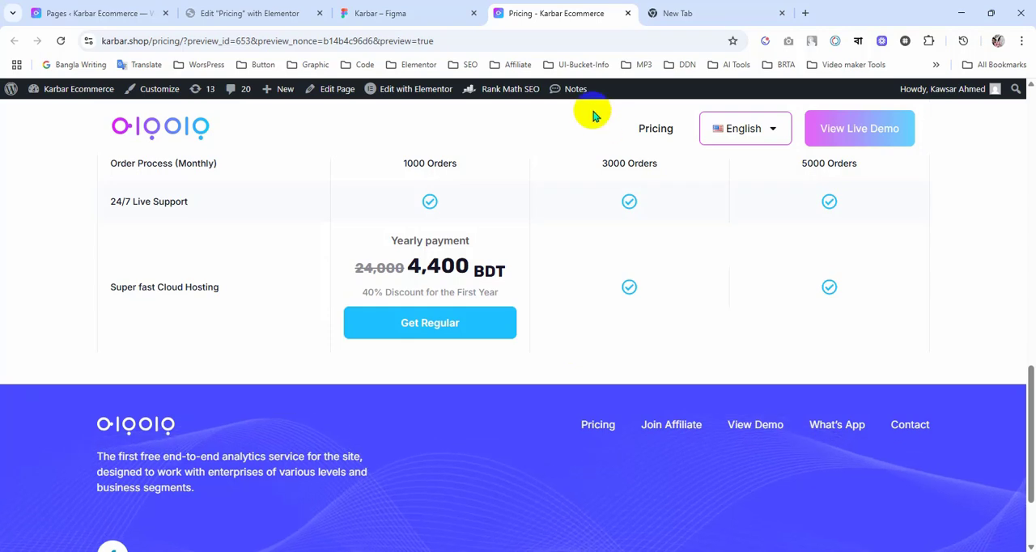
left_click(412, 13)
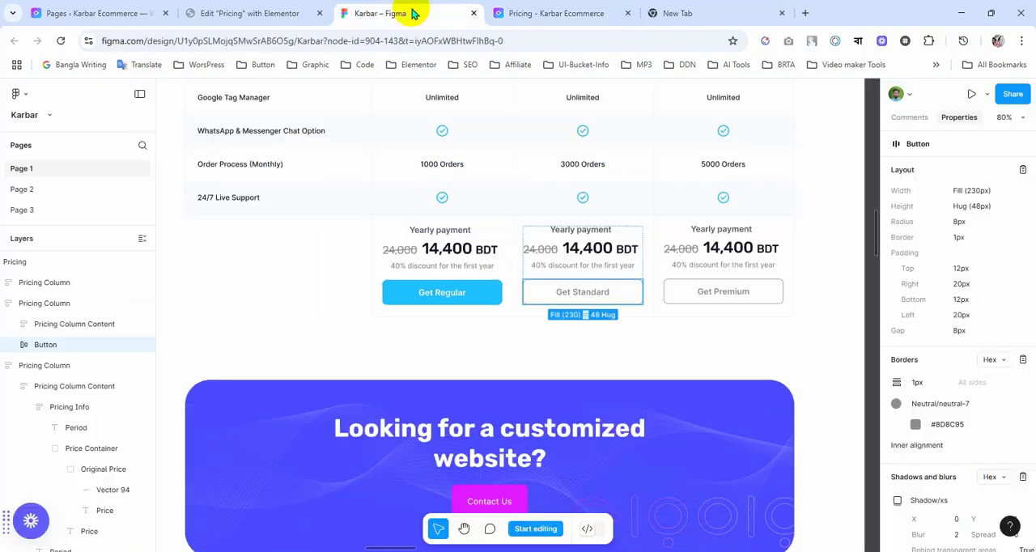
Step: Back in Elementor, set the bottom border width of the second column's yearly payment container to 1 px
left_click(245, 11)
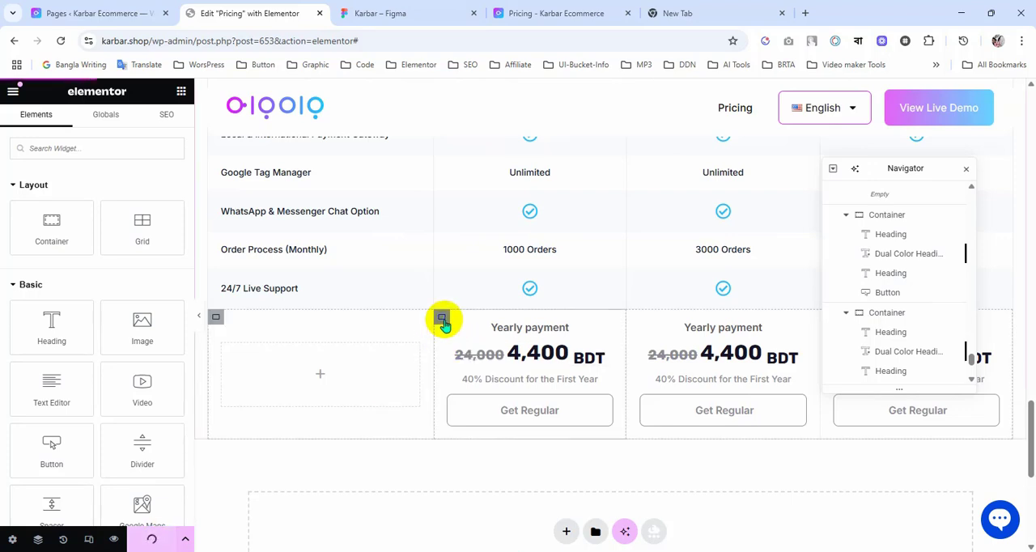
left_click(442, 319)
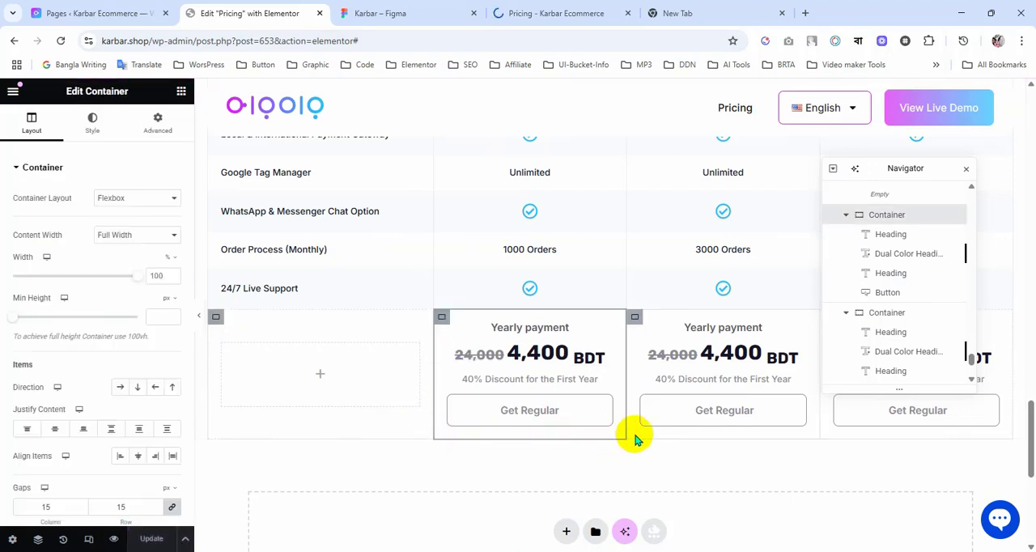
left_click(93, 126)
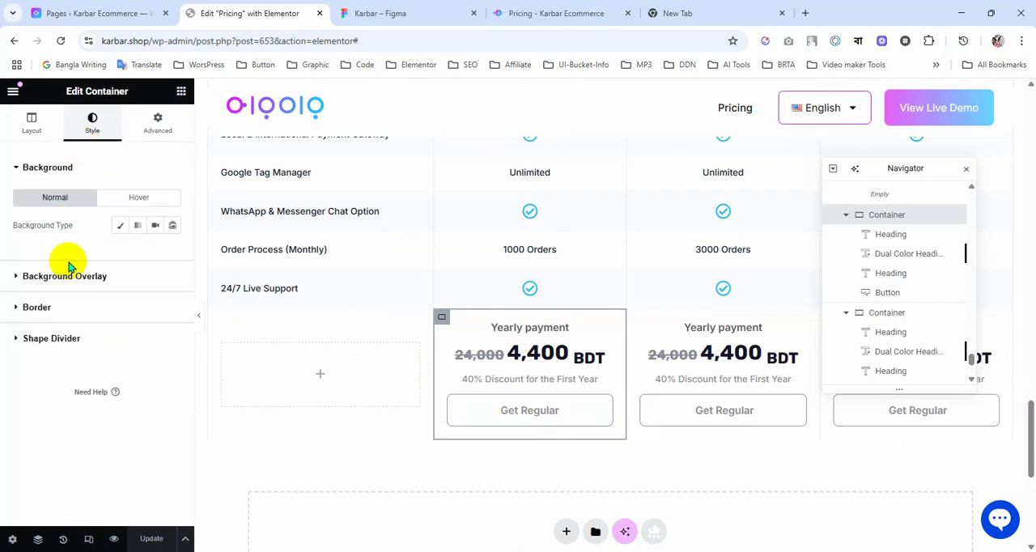
left_click(69, 308)
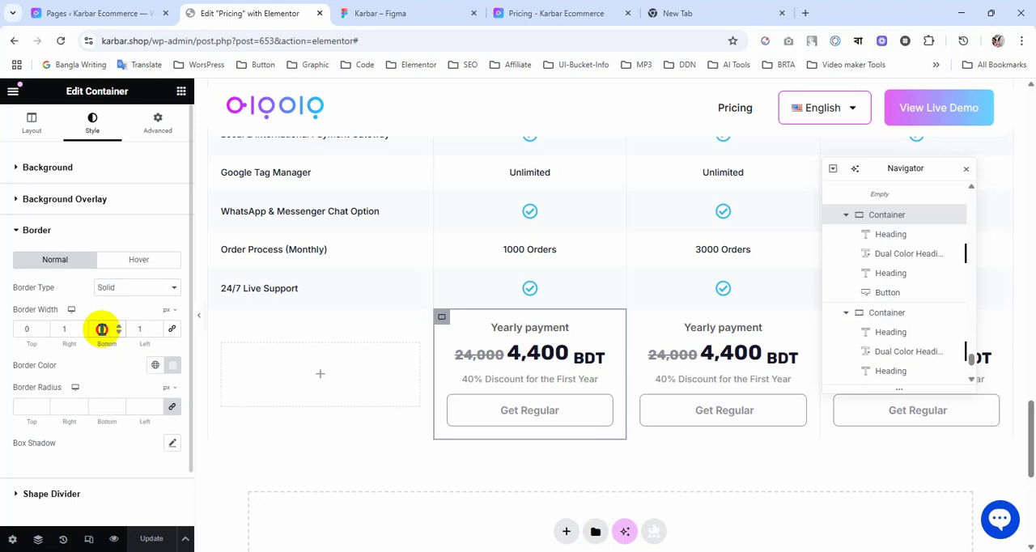
type("1")
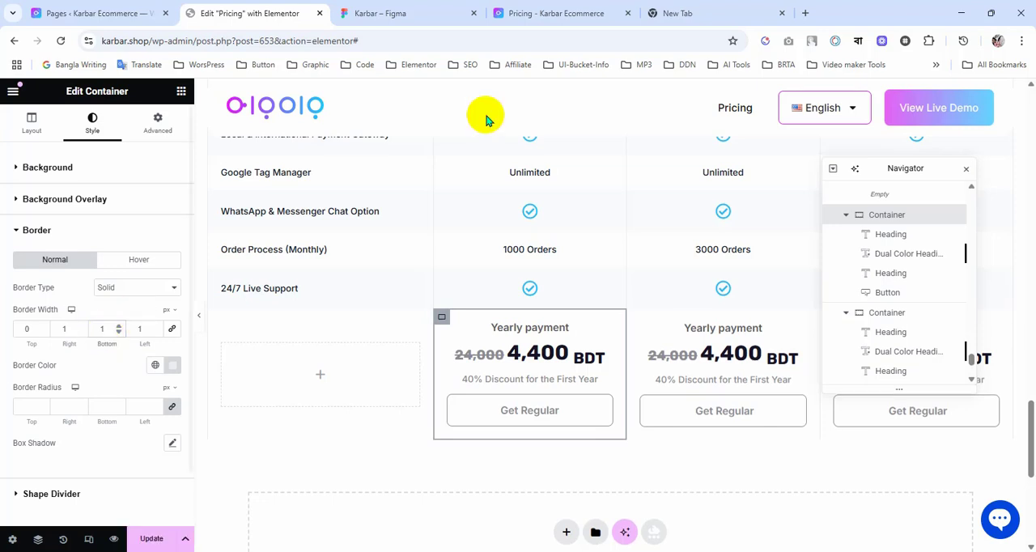
Step: After checking the Figma design, give the third column's yearly payment container a solid border with only a 1 px bottom width
left_click(412, 14)
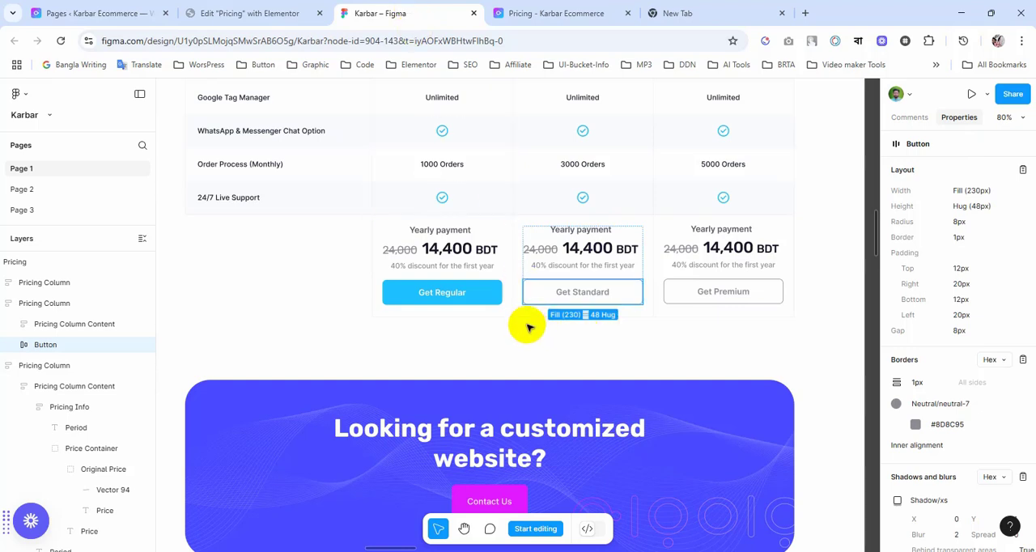
left_click(275, 13)
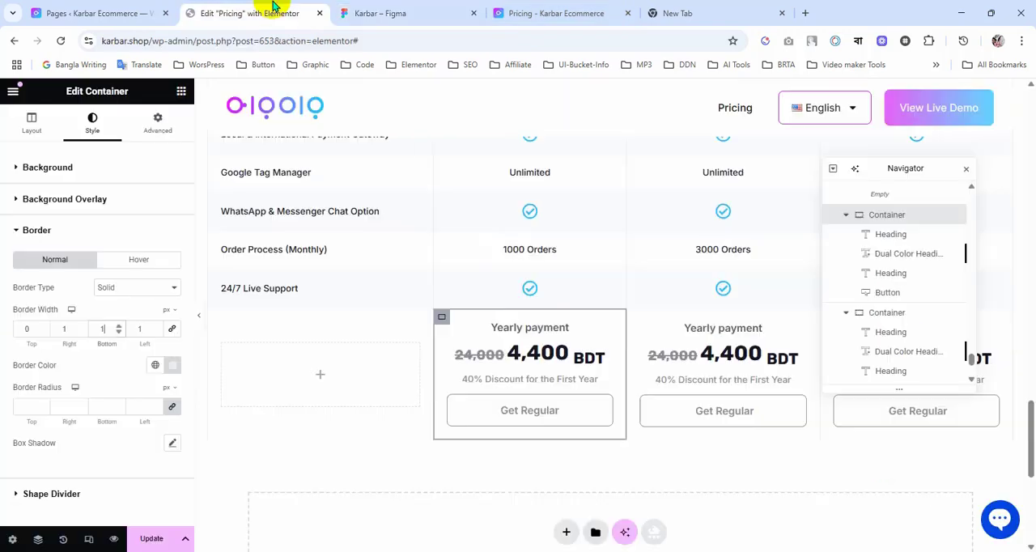
left_click(634, 320)
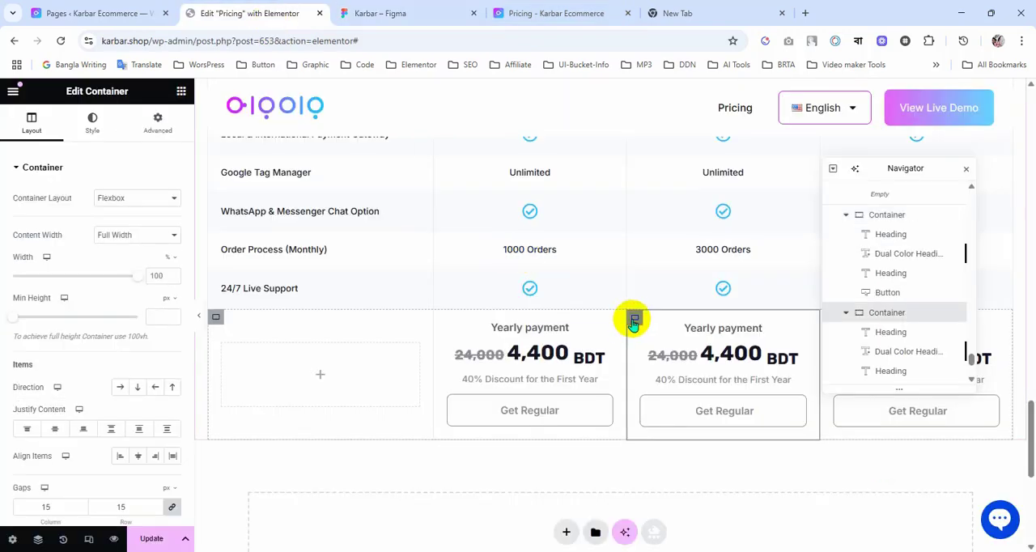
left_click(91, 136)
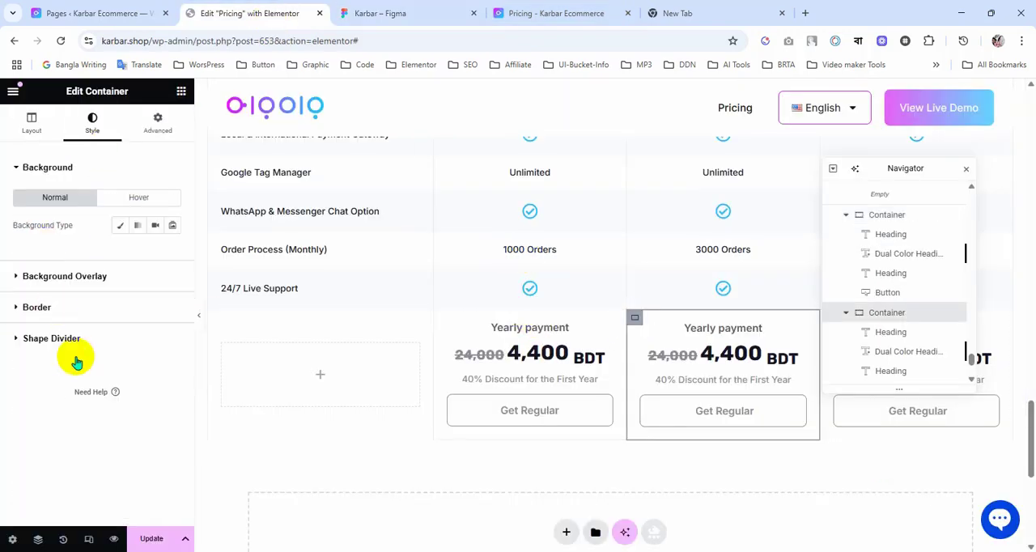
left_click(65, 317)
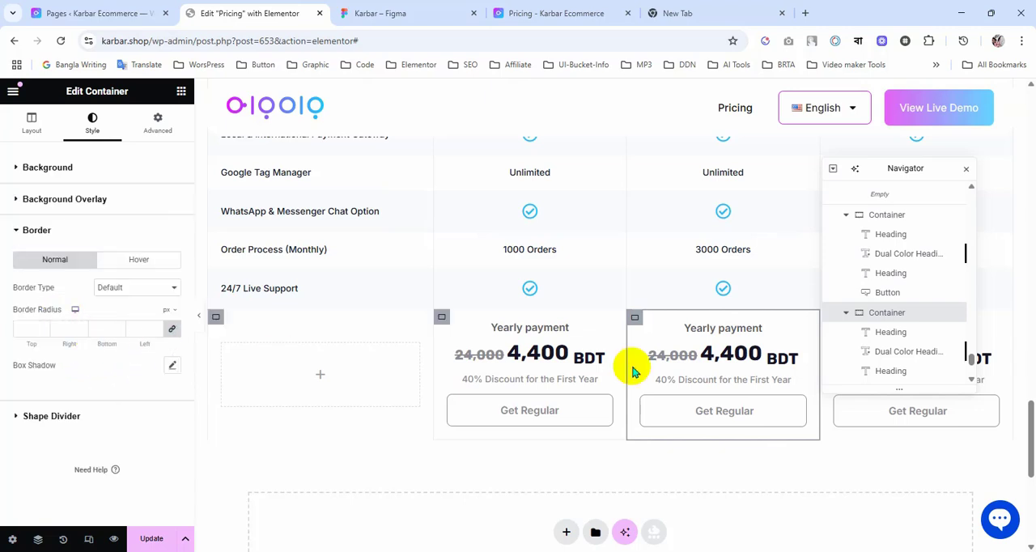
left_click(119, 293)
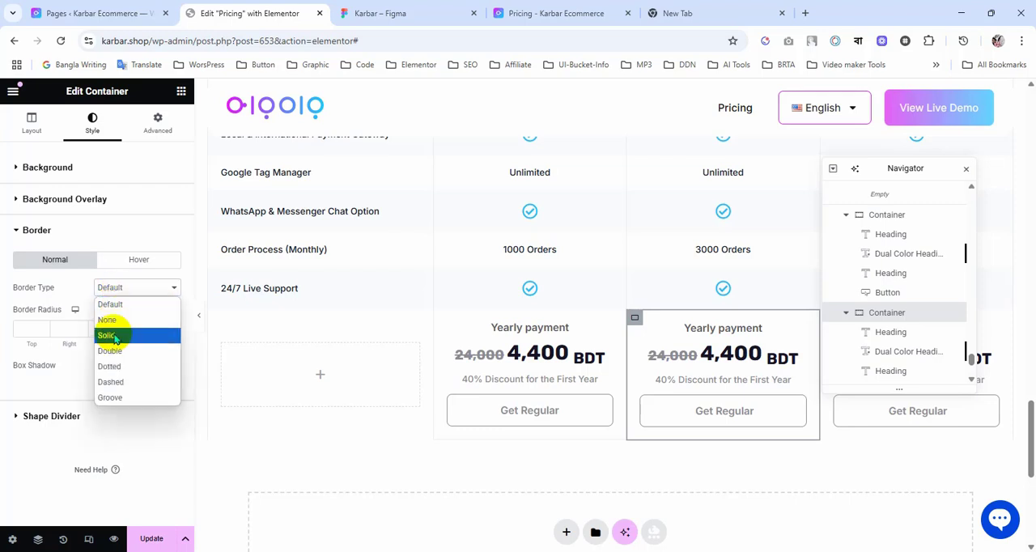
left_click(112, 335)
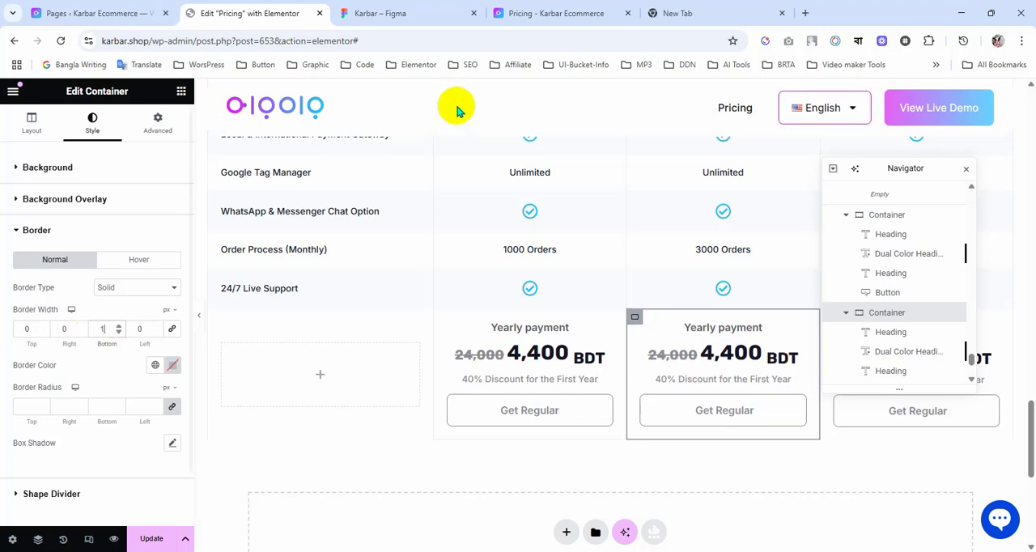
Step: Switch to the Figma design and copy the border colour #EAECF0 of the container around the yearly payment blocks
left_click(405, 13)
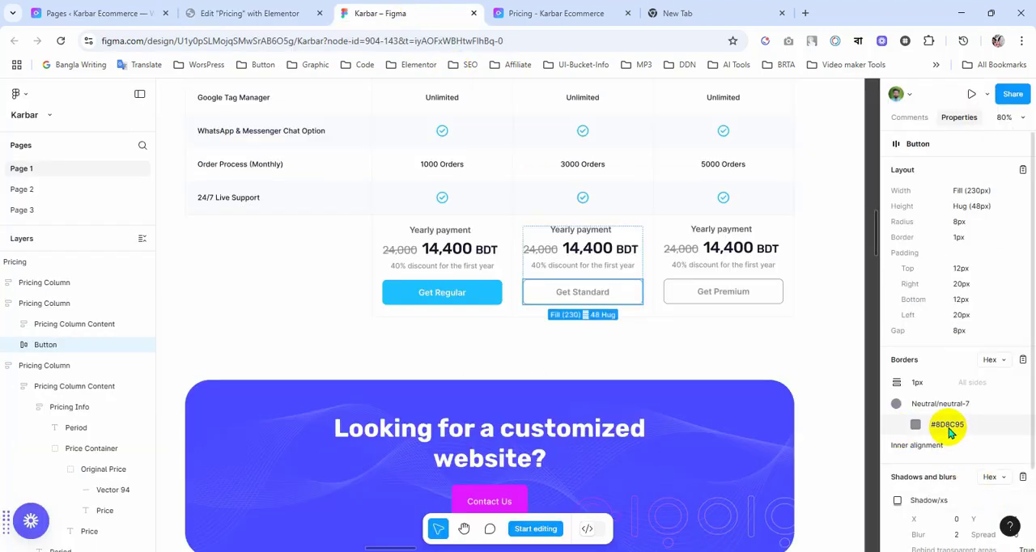
left_click(687, 316)
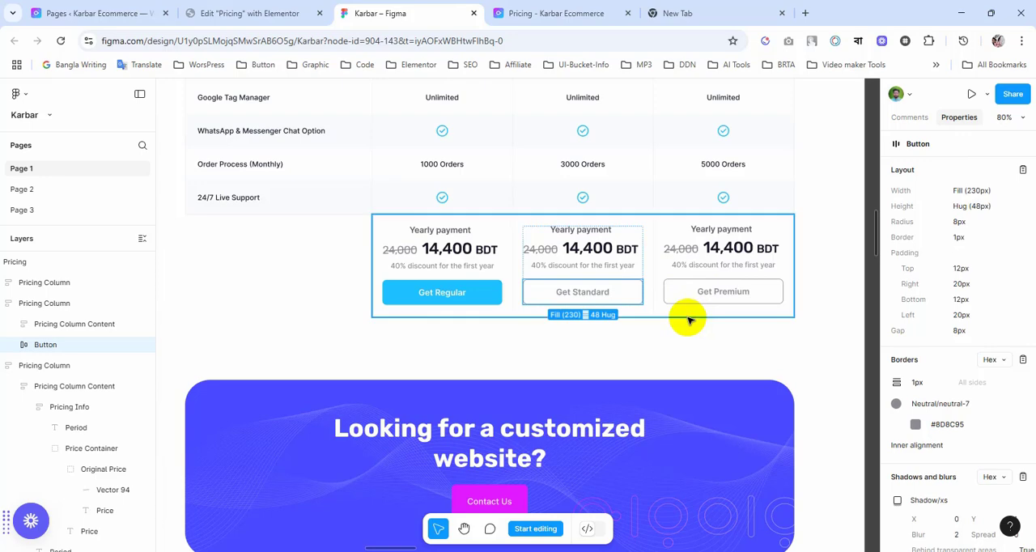
left_click(931, 327)
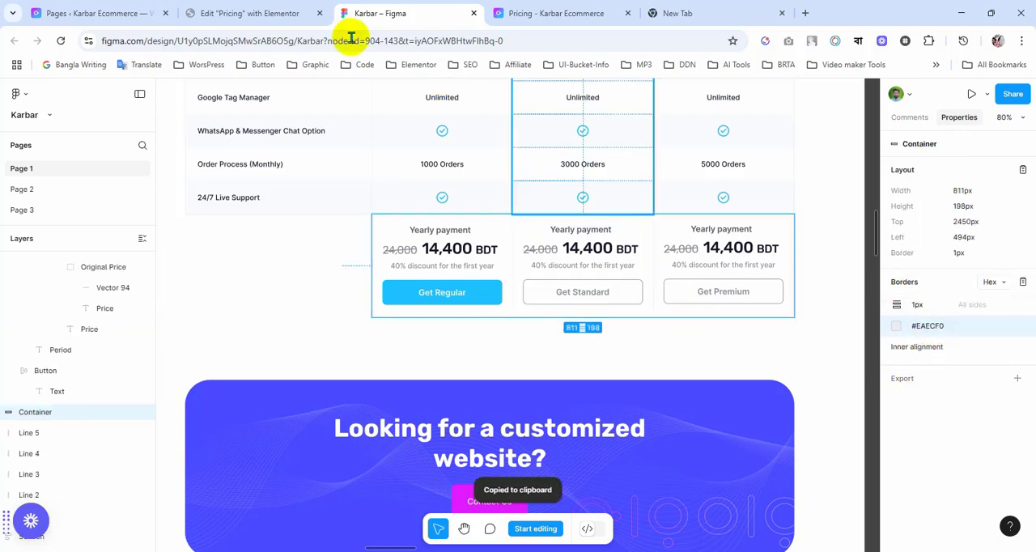
Step: Back in Elementor, set the border colour of the third column's yearly payment container to #EAECF0 and check the table
left_click(251, 13)
left_click(174, 369)
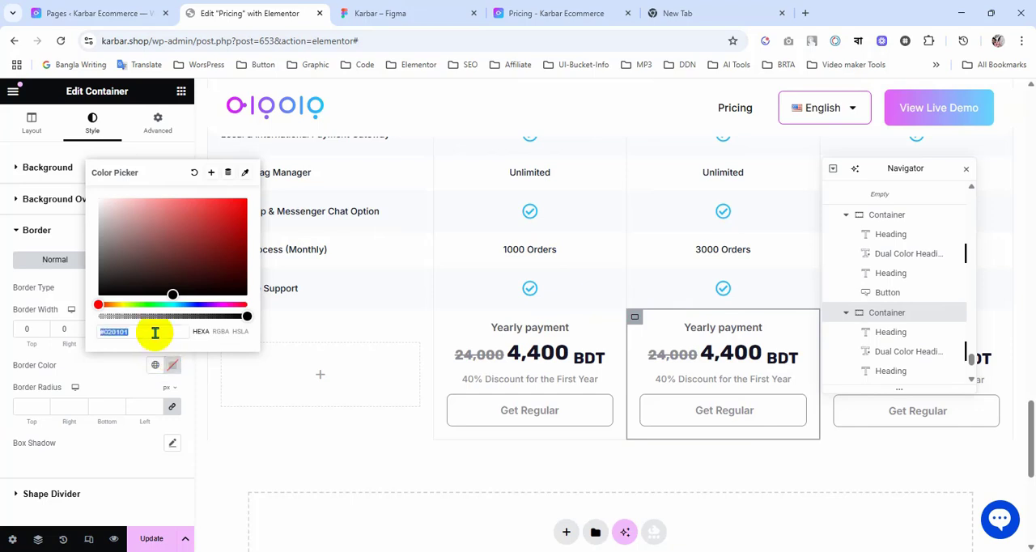
key("ctrl+v")
left_click(119, 363)
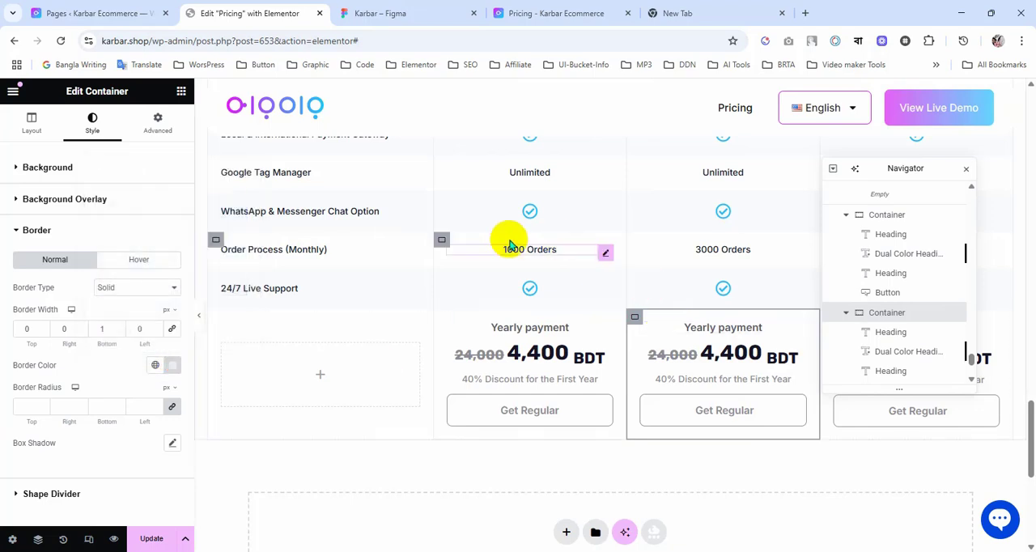
scroll(441, 338, "up", 3)
scroll(440, 335, "down", 3)
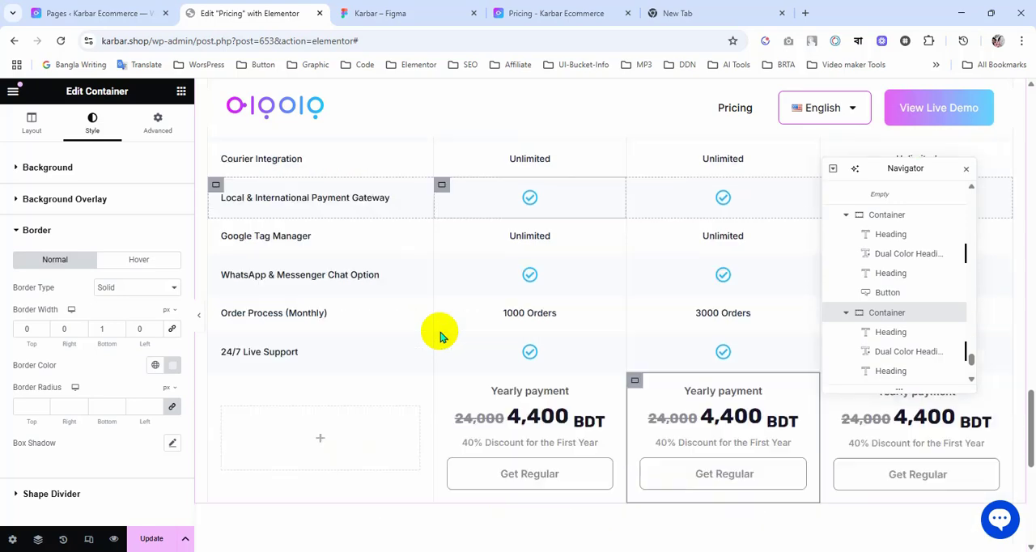
Step: Set the bottom border width of the fourth column's yearly payment container to 1 px and update the page
scroll(778, 484, "up", 2)
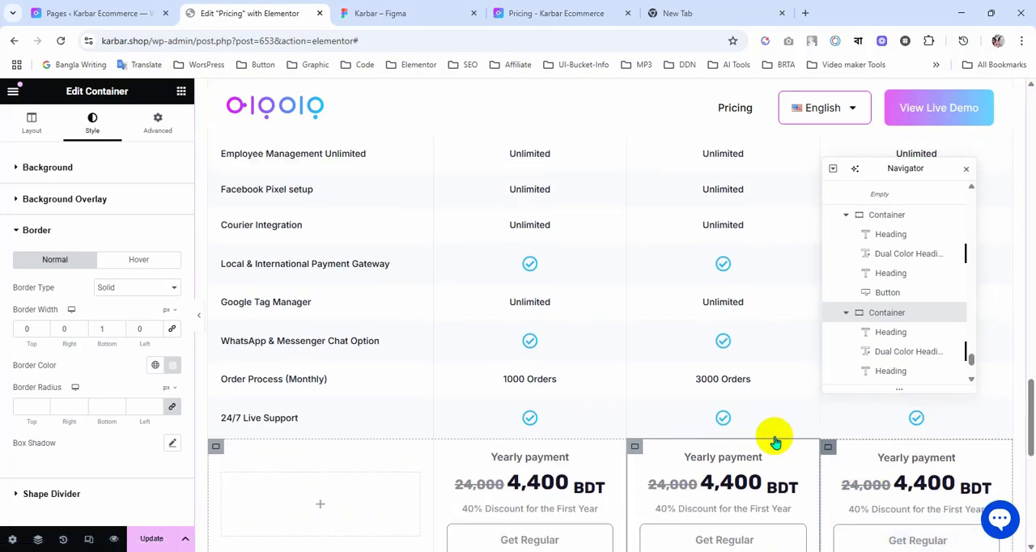
left_click(776, 441)
scroll(671, 424, "down", 2)
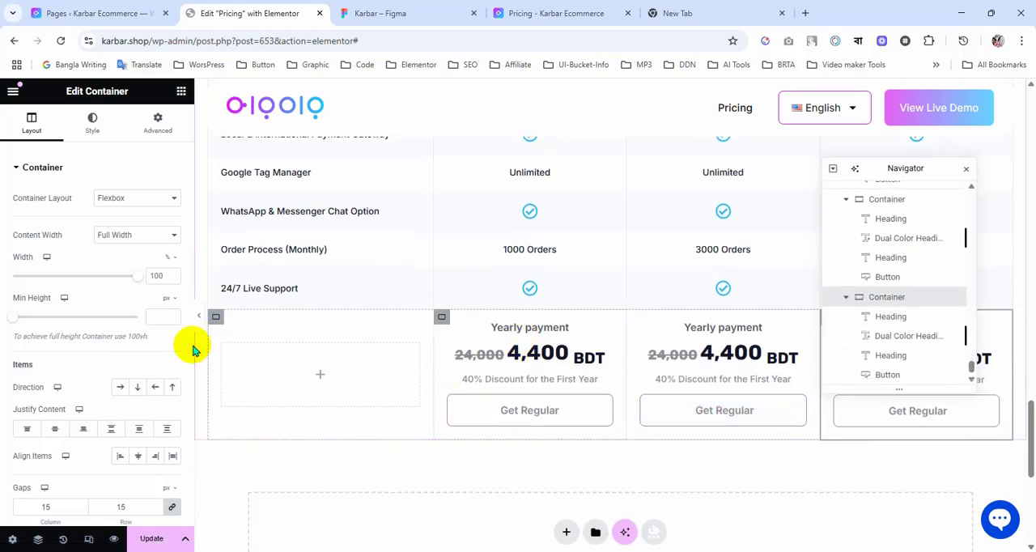
scroll(77, 275, "down", 2)
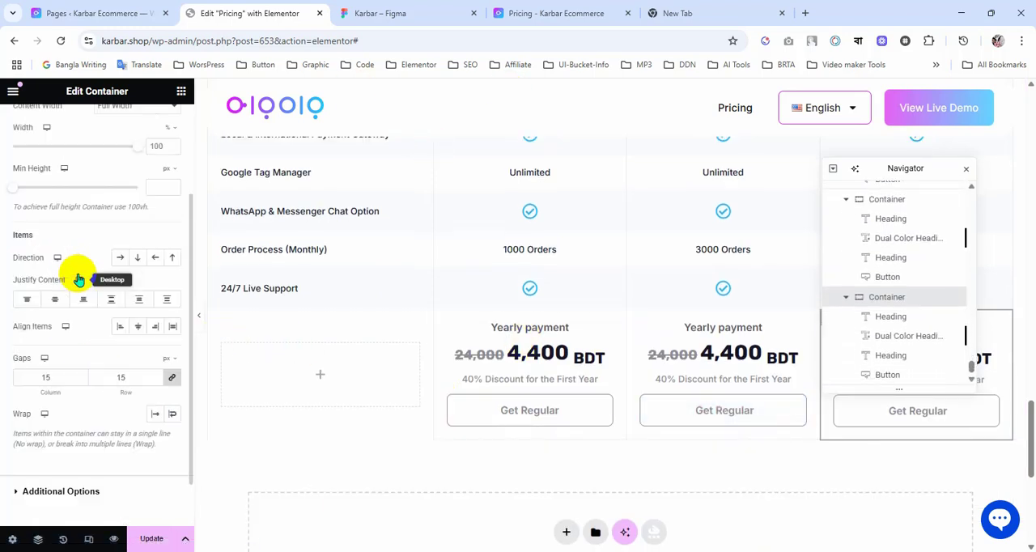
scroll(79, 280, "up", 2)
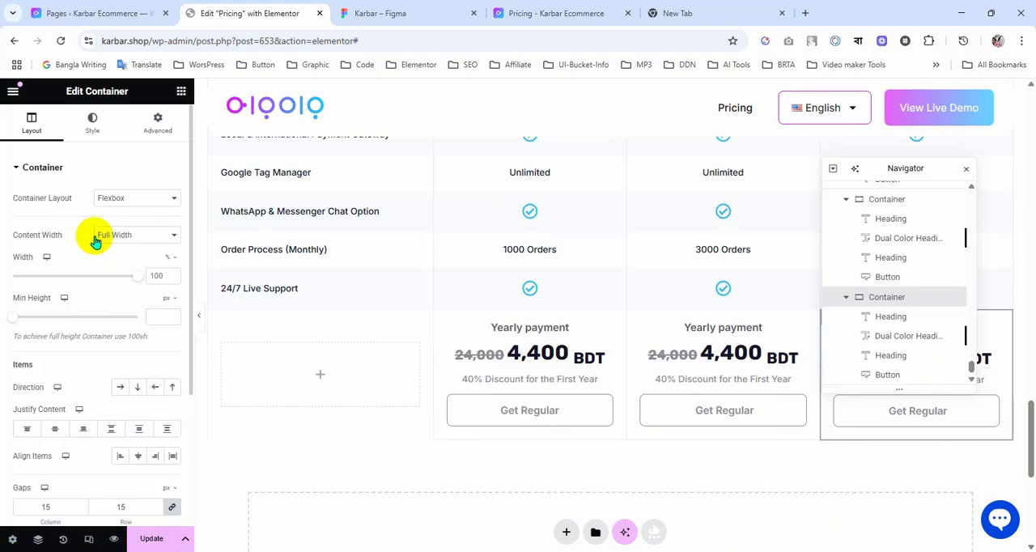
scroll(66, 274, "down", 1)
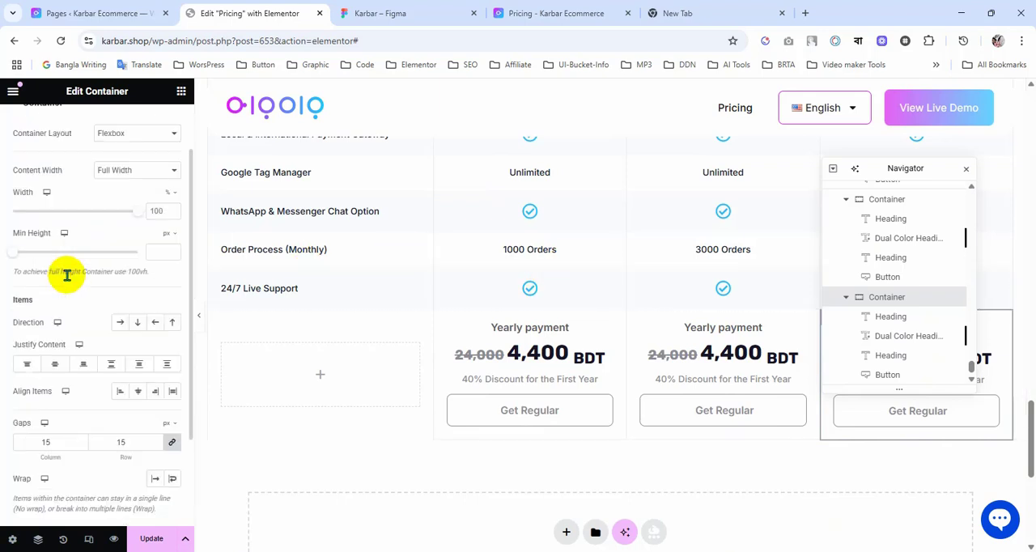
scroll(66, 272, "down", 2)
scroll(70, 273, "up", 3)
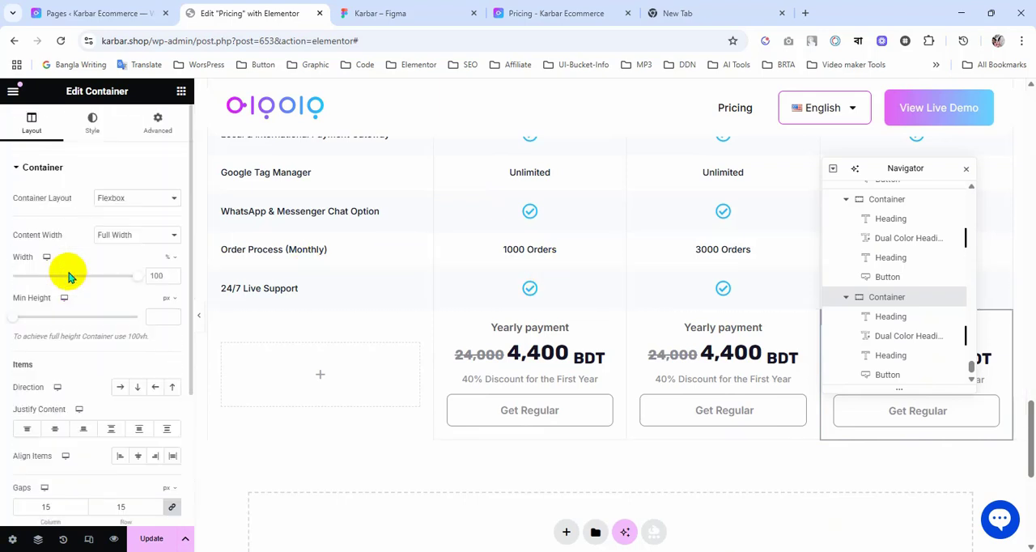
left_click(93, 123)
left_click(52, 306)
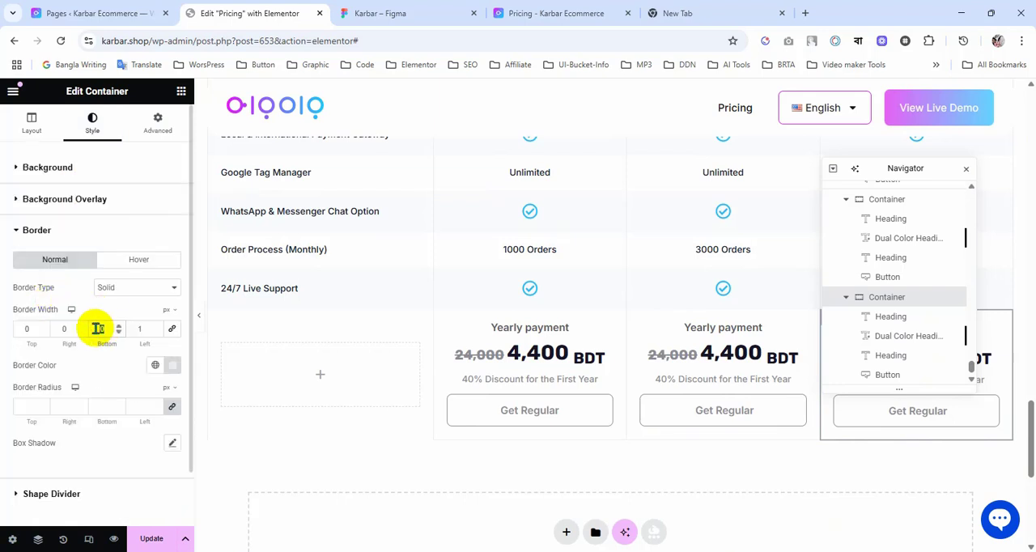
left_click(154, 541)
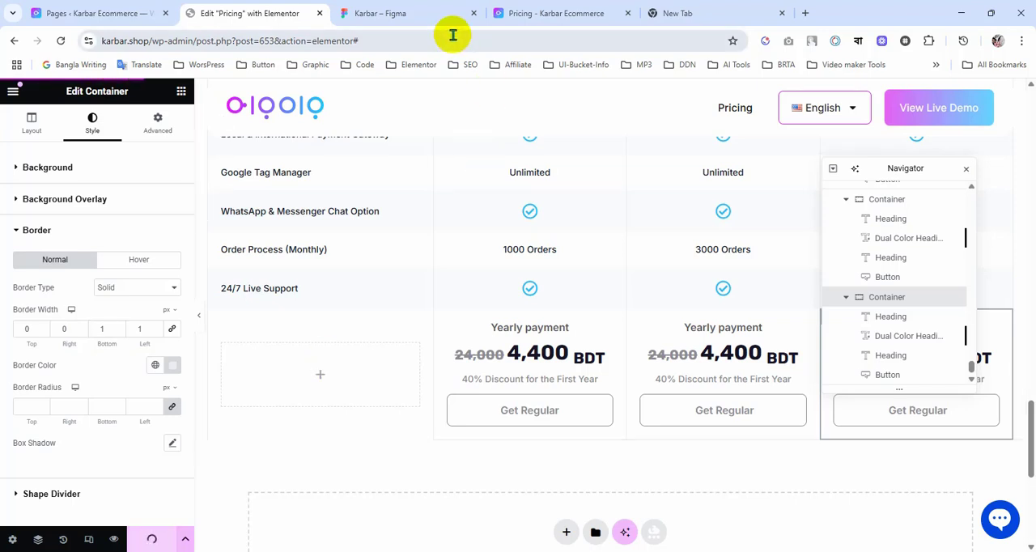
Step: Check the yearly payment row's borders in the page preview, compare them with the Figma design, and return to Elementor
left_click(551, 12)
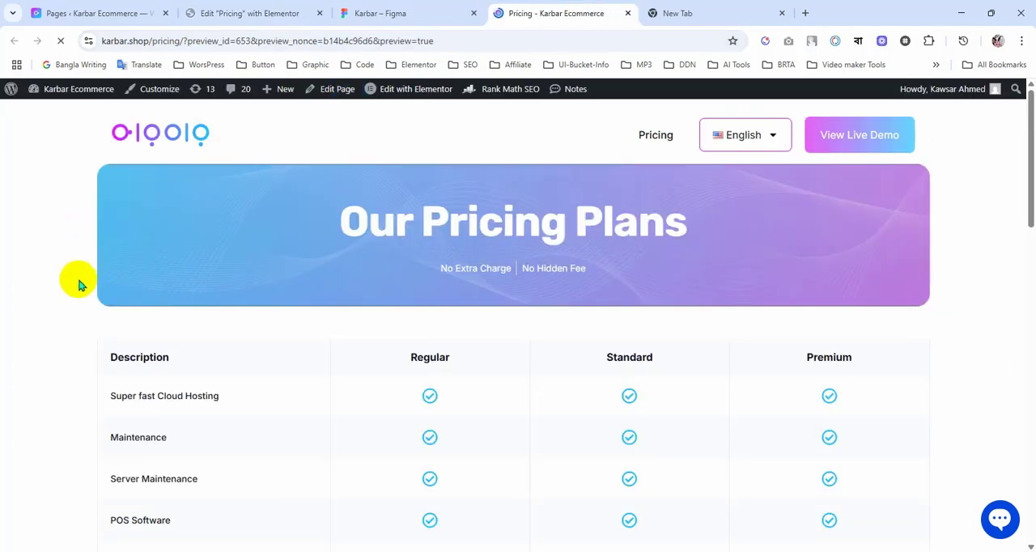
scroll(81, 278, "down", 15)
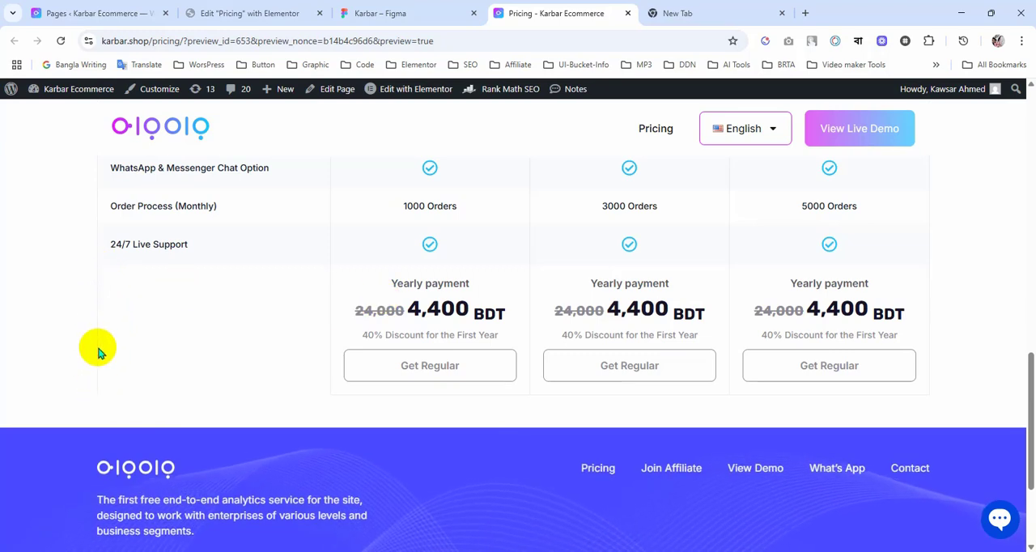
left_click(401, 10)
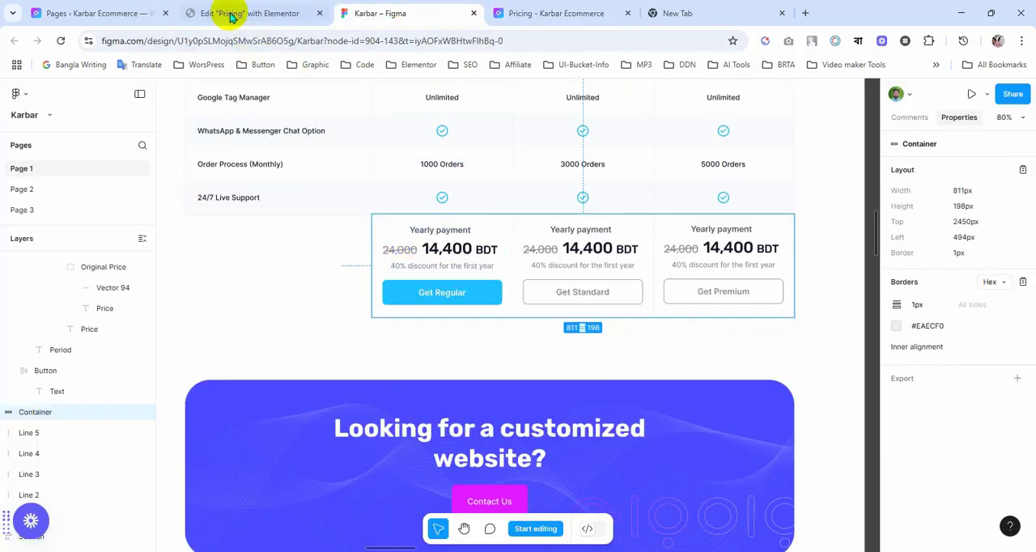
left_click(278, 13)
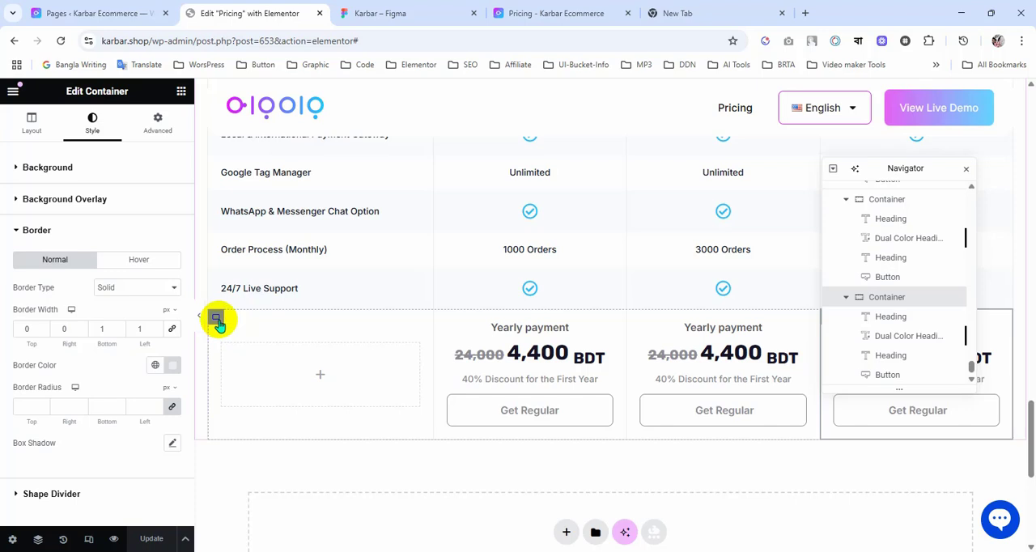
left_click(217, 320)
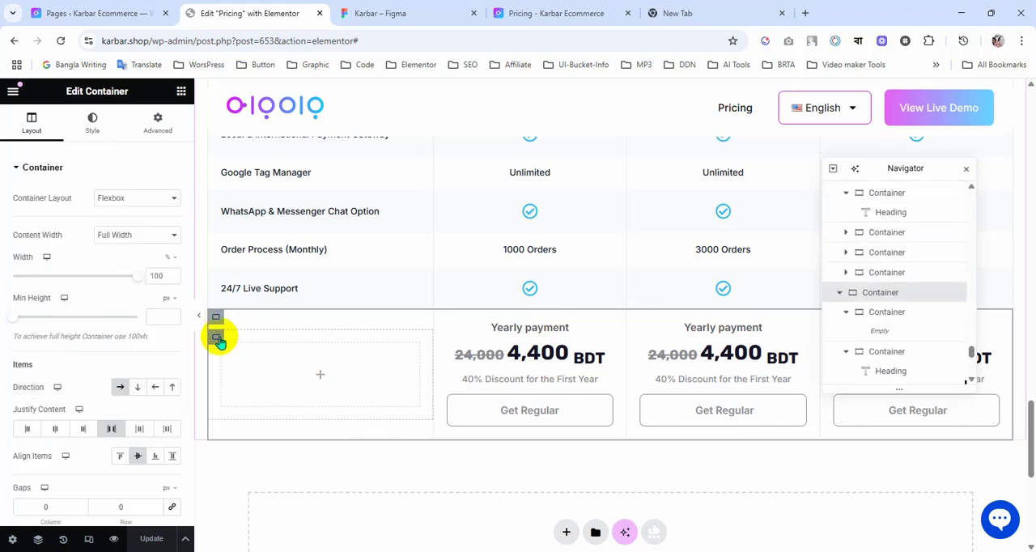
left_click(217, 339)
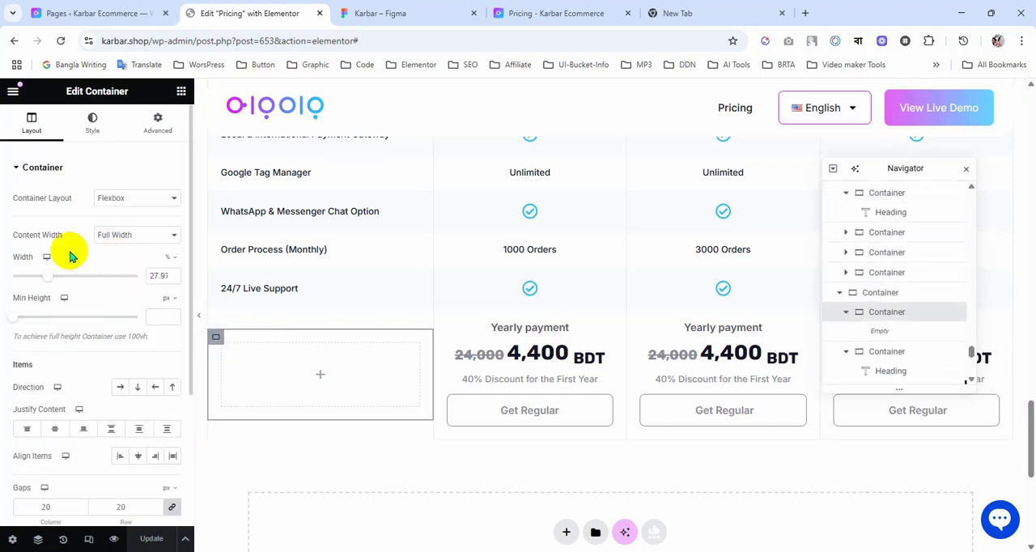
left_click(92, 123)
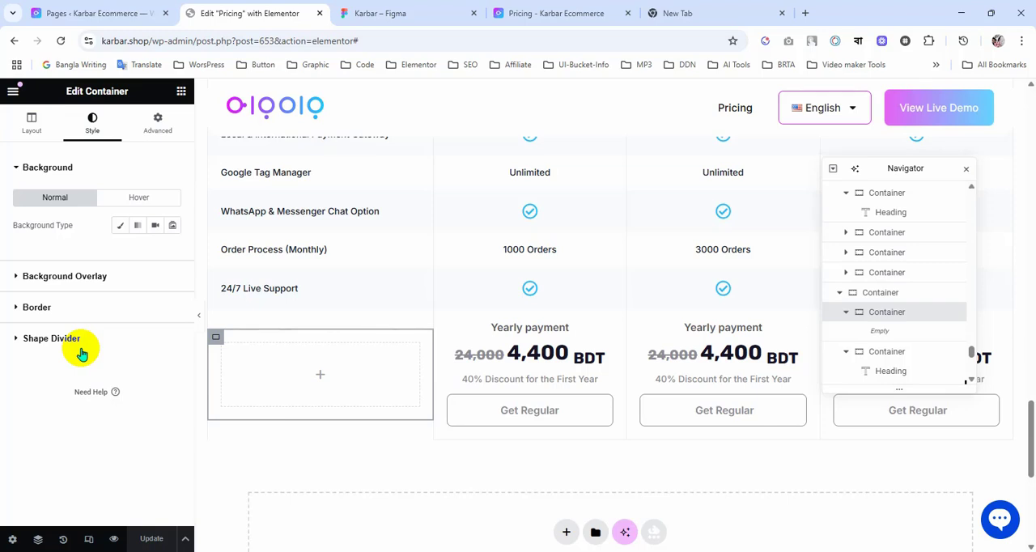
left_click(75, 315)
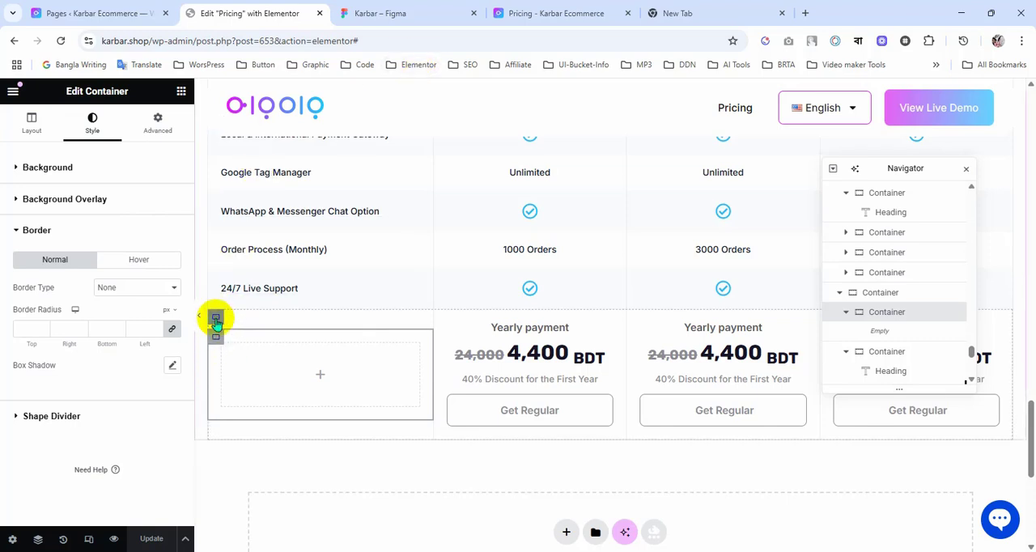
Step: Set the left border width of the whole yearly payment row container to 0 and update the page
left_click(216, 322)
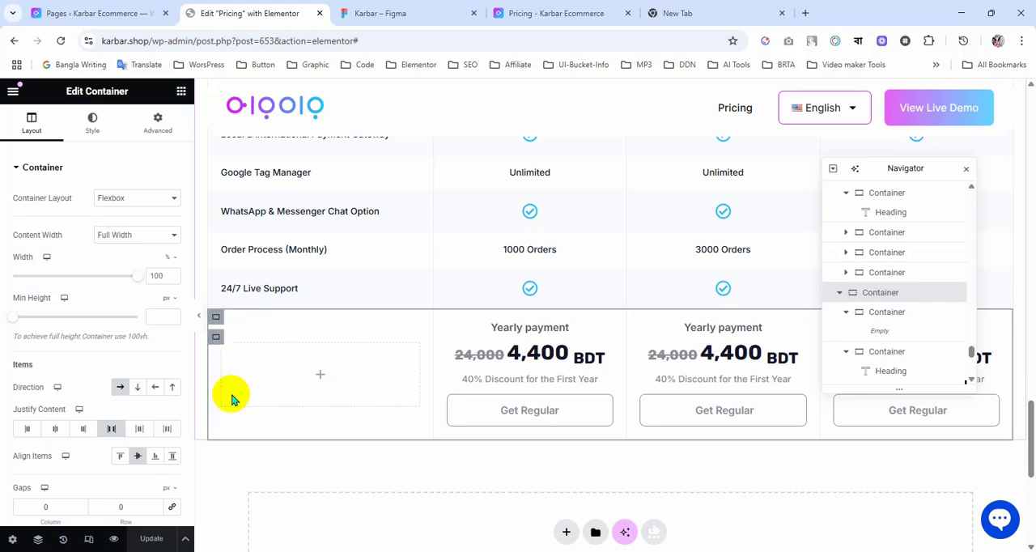
left_click(89, 123)
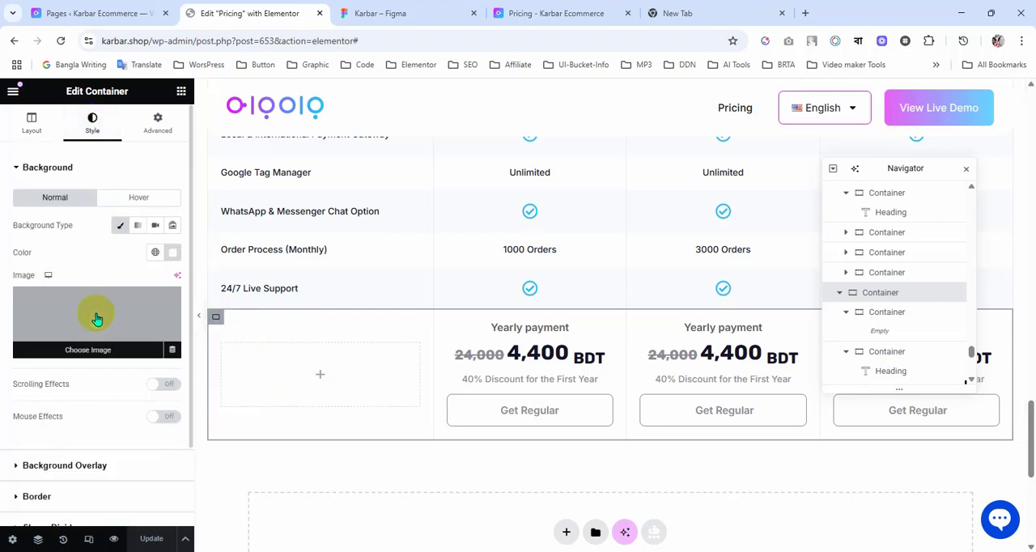
scroll(81, 372, "down", 1)
left_click(67, 398)
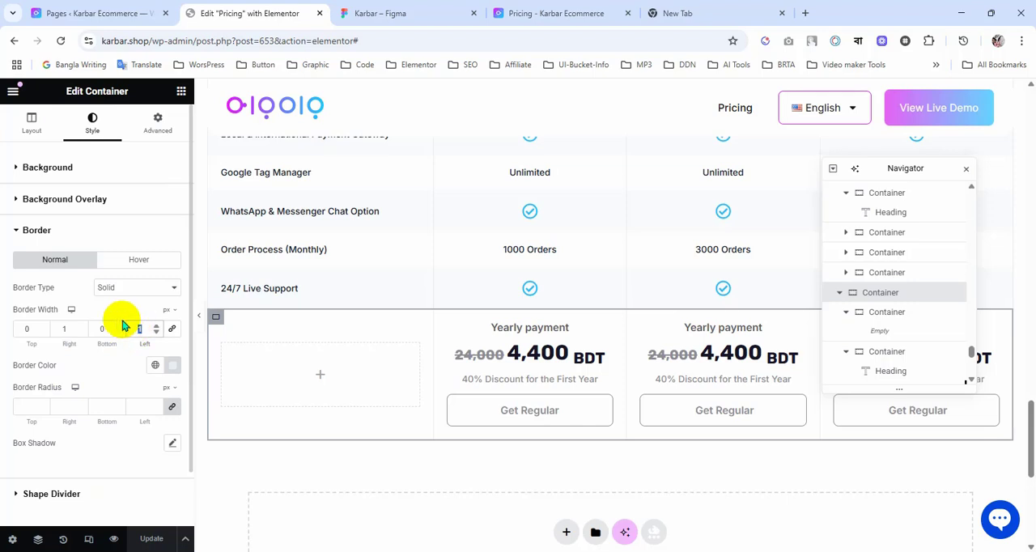
type("0")
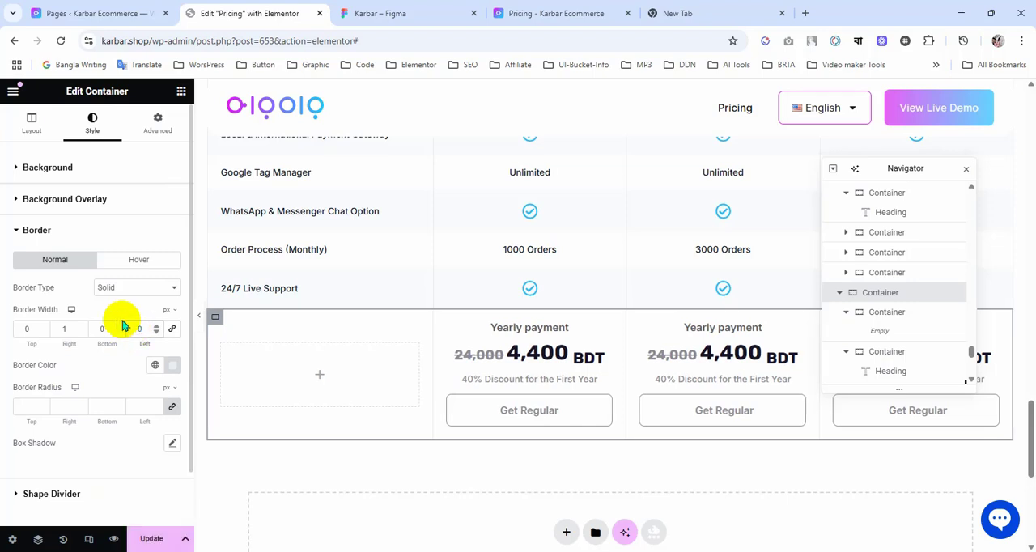
left_click(157, 539)
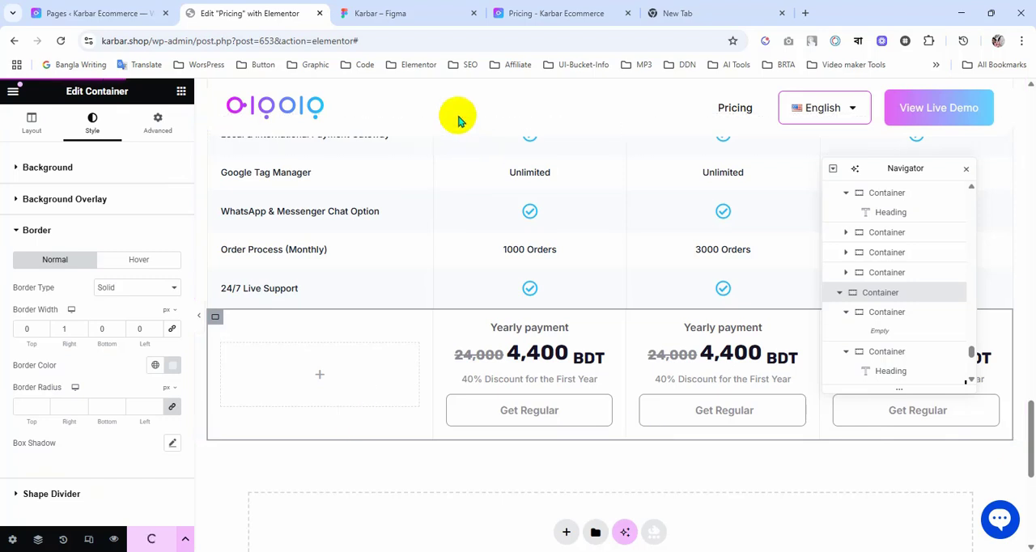
Step: Compare the yearly payment row's borders in the page preview with those in the Figma design
left_click(556, 15)
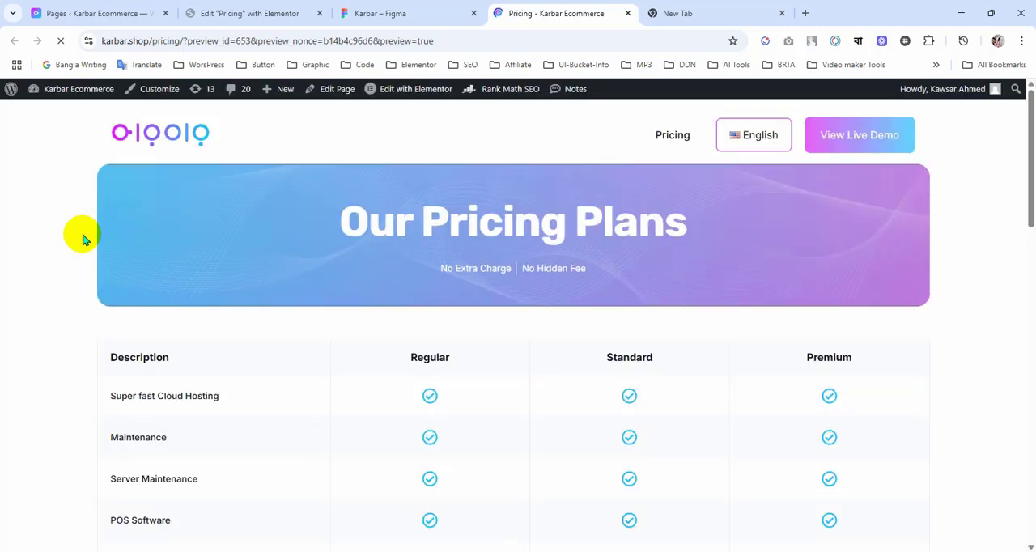
scroll(83, 238, "down", 12)
scroll(84, 239, "down", 2)
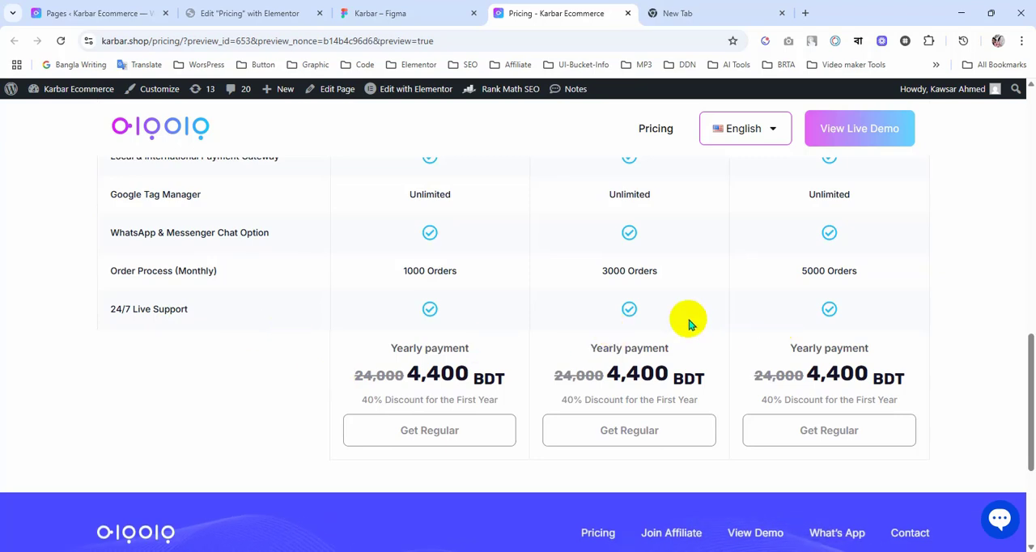
left_click(372, 13)
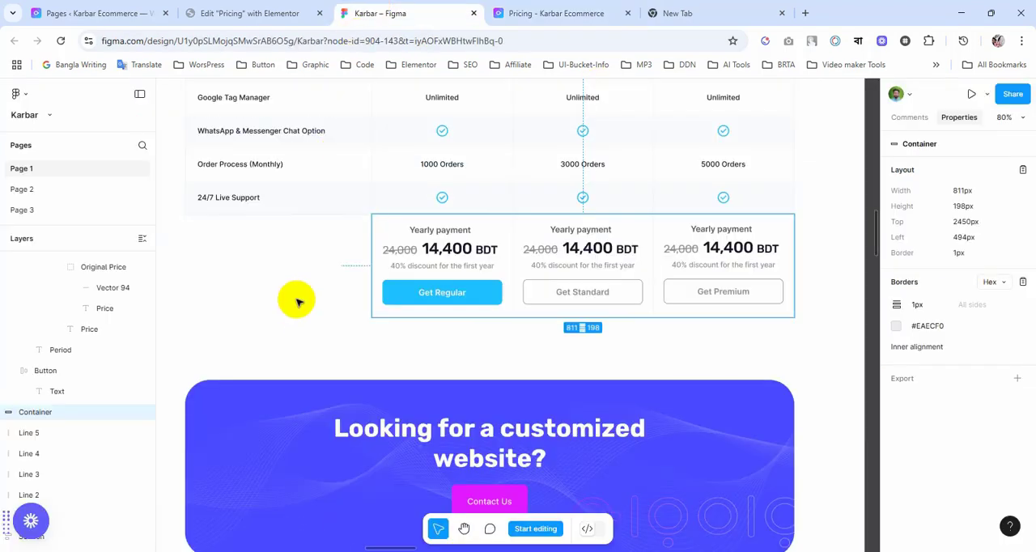
left_click(298, 302)
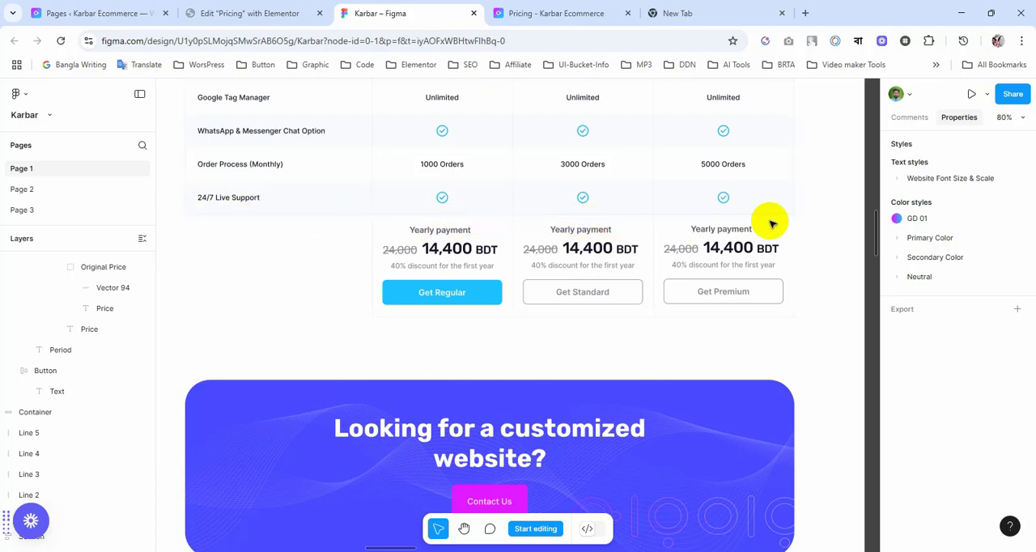
left_click(273, 14)
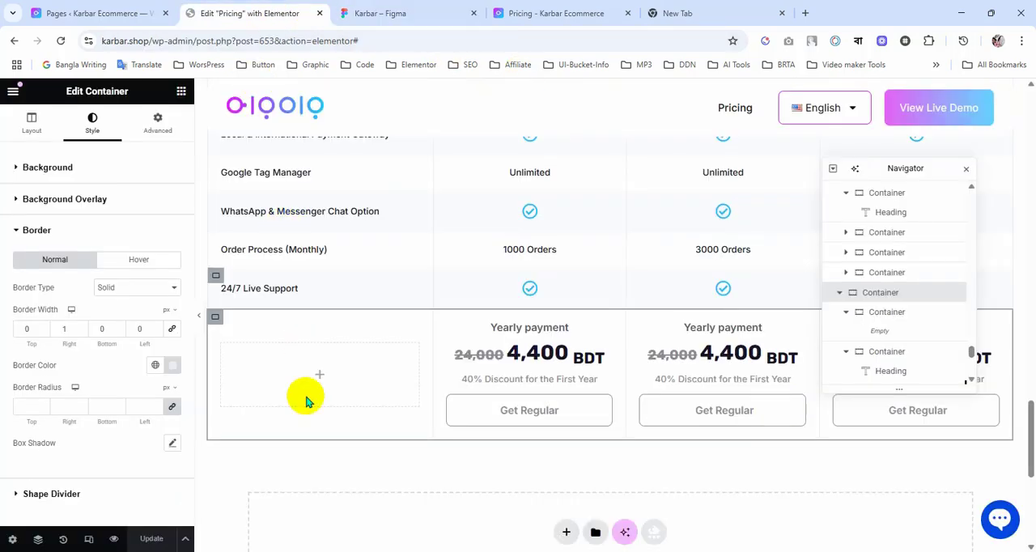
left_click(557, 13)
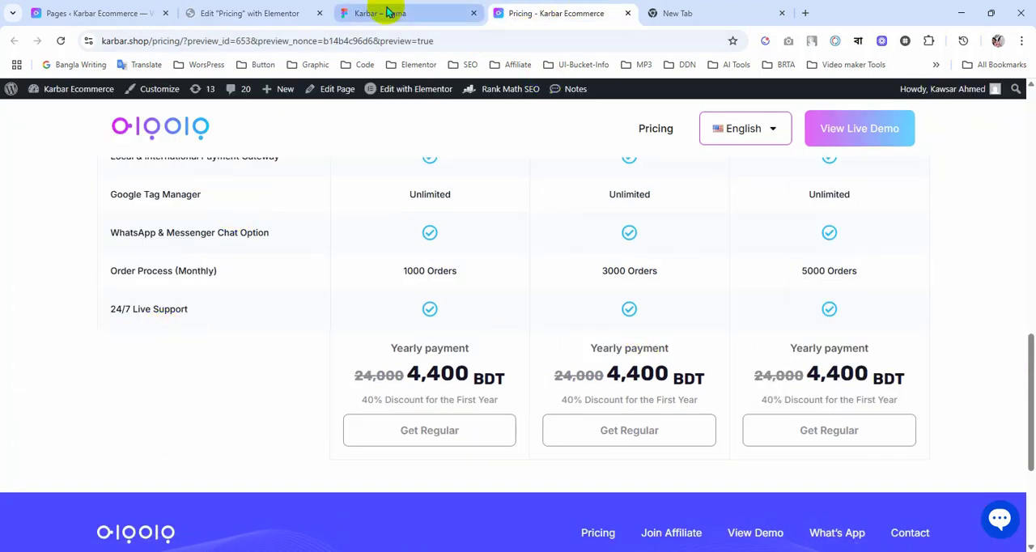
left_click(387, 12)
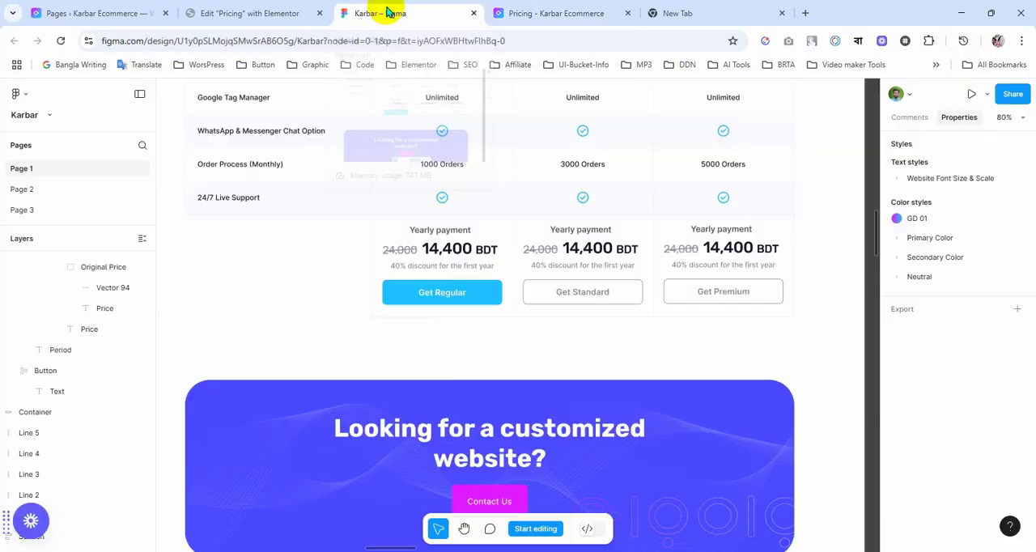
Step: Back in Elementor, set the top border width of the yearly payment row container to 1 px and update the page
left_click(290, 14)
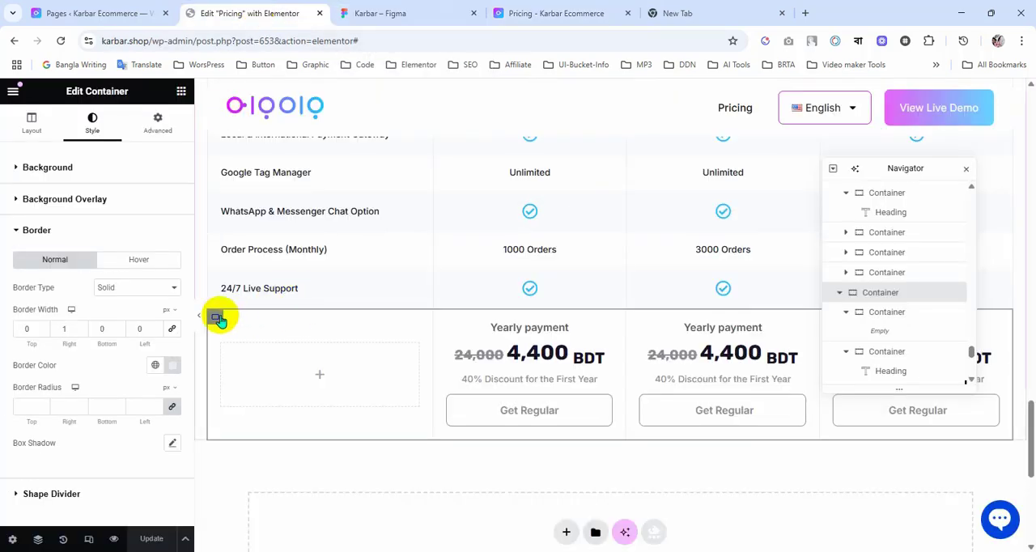
left_click(25, 327)
type("1")
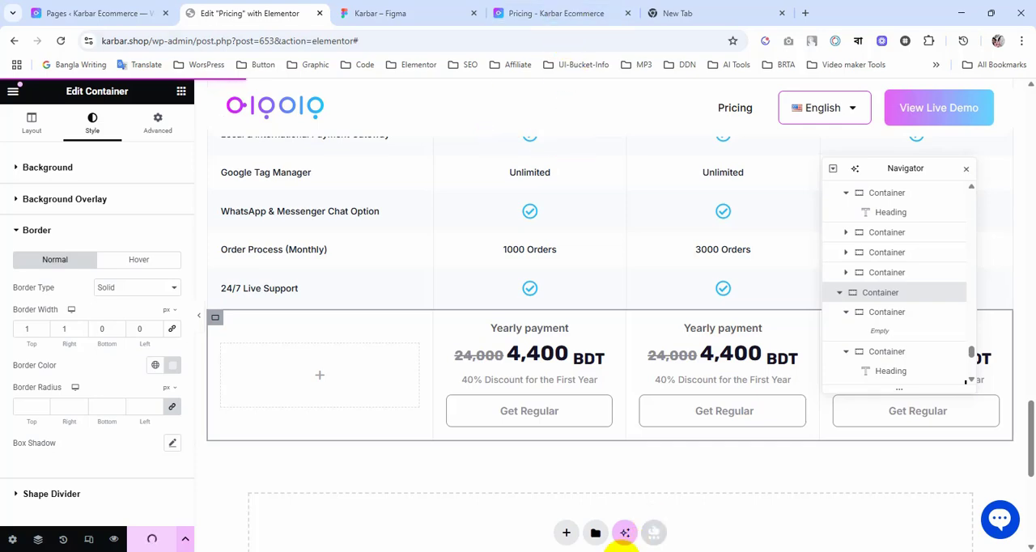
Step: Switch to the page preview and examine the pricing table's borders from the header row downwards
key("ctrl+Tab")
left_click(553, 13)
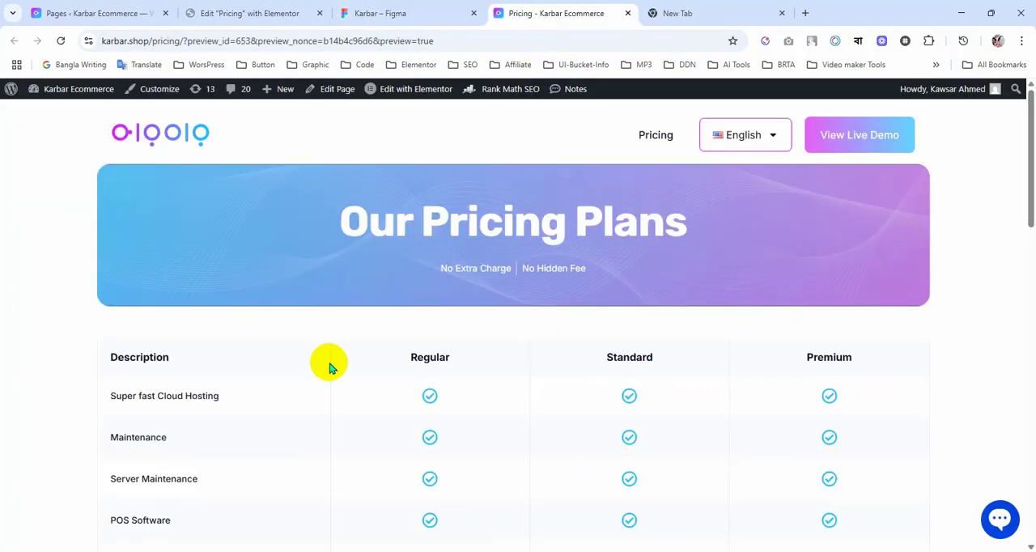
scroll(330, 366, "down", 4)
scroll(330, 366, "down", 5)
scroll(331, 364, "up", 10)
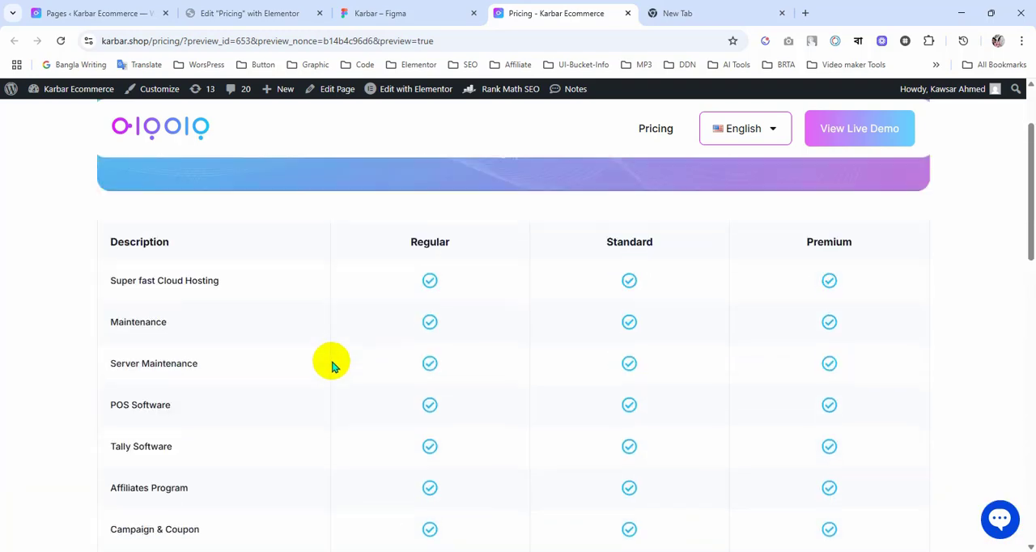
Step: Back in Elementor, set the top border width of the table's header row container to 1 px and update the page
left_click(243, 12)
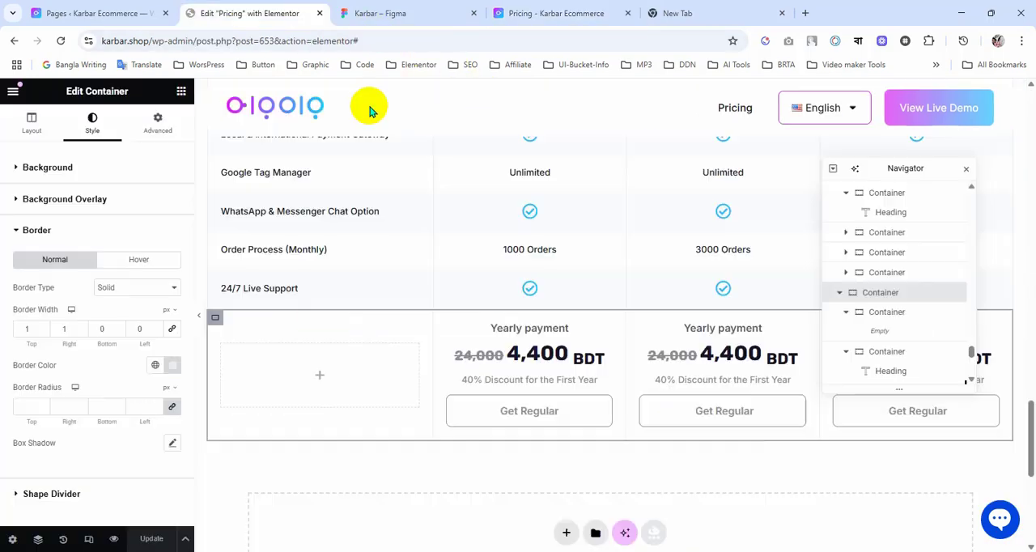
scroll(557, 364, "up", 10)
scroll(561, 369, "down", 2)
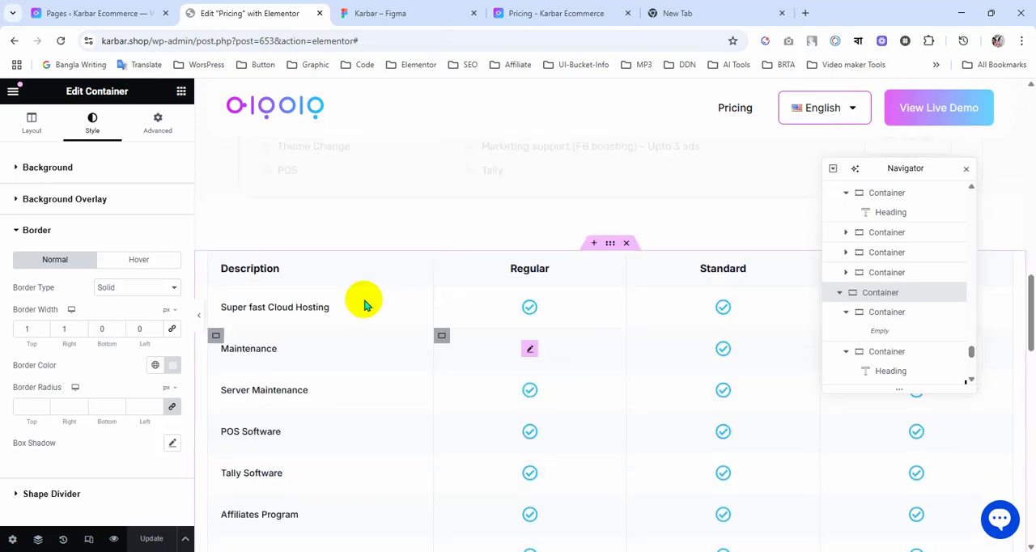
left_click(217, 259)
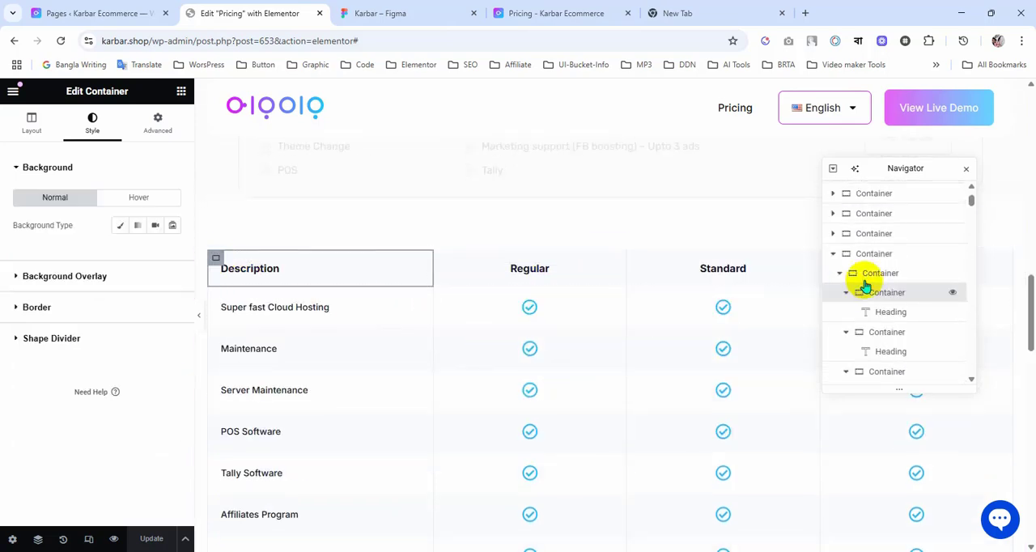
left_click(873, 279)
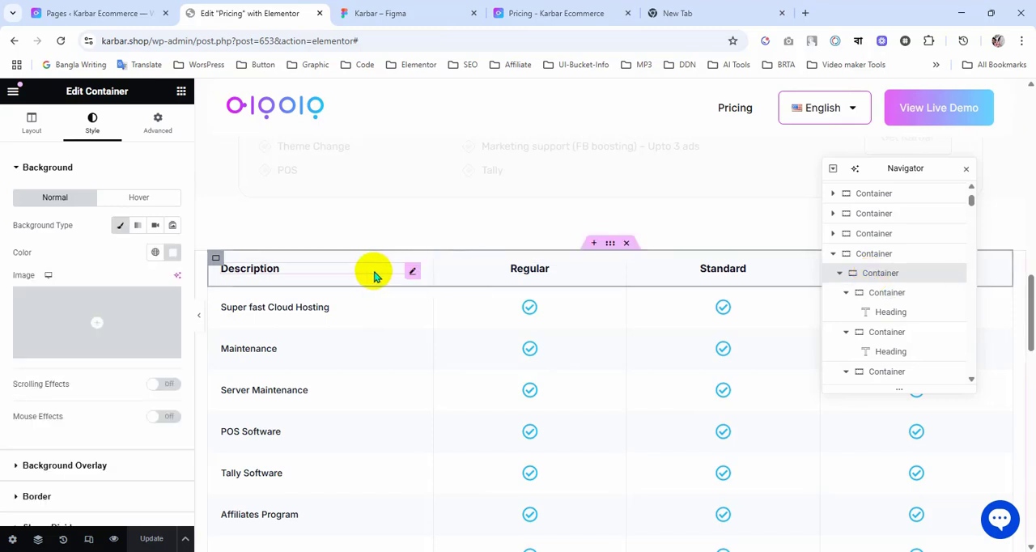
scroll(89, 465, "down", 2)
left_click(80, 431)
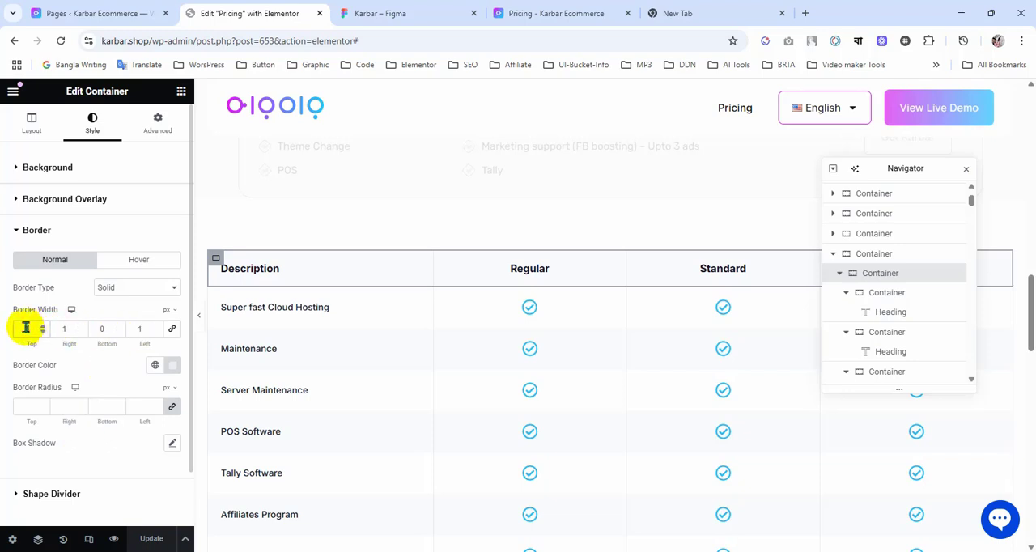
type("1")
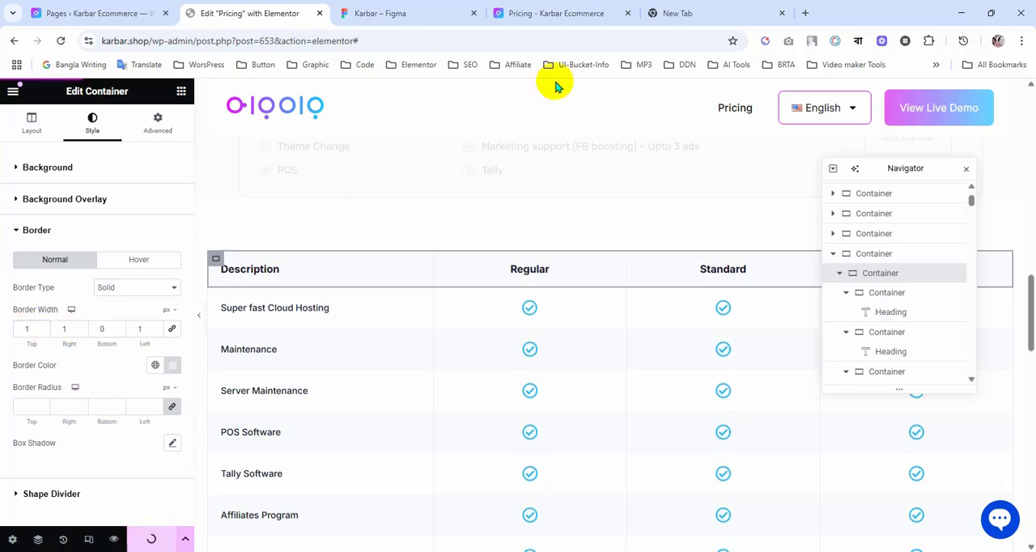
Step: Examine the pricing table down to the yearly payment row in the page preview and reload it
left_click(555, 11)
scroll(270, 323, "down", 7)
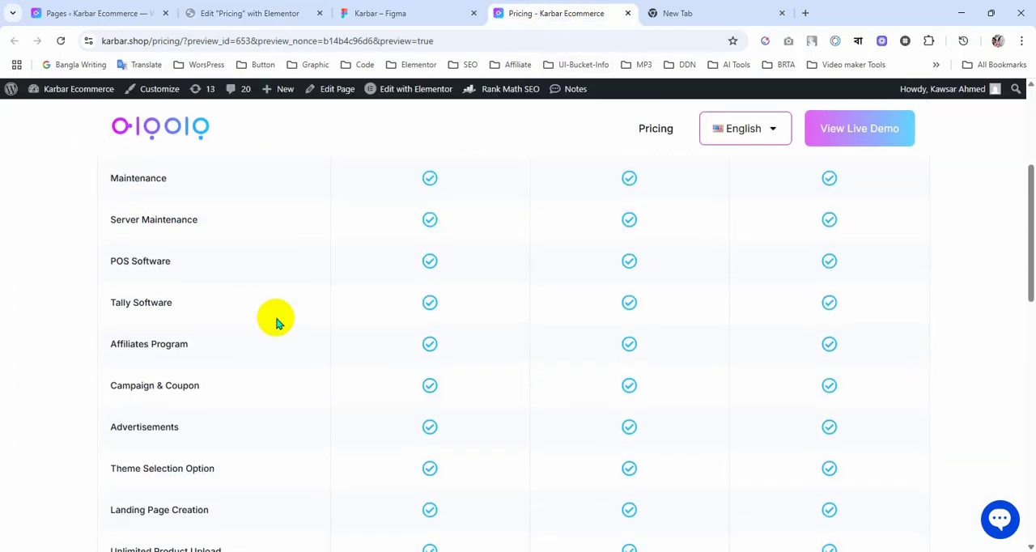
scroll(276, 319, "down", 10)
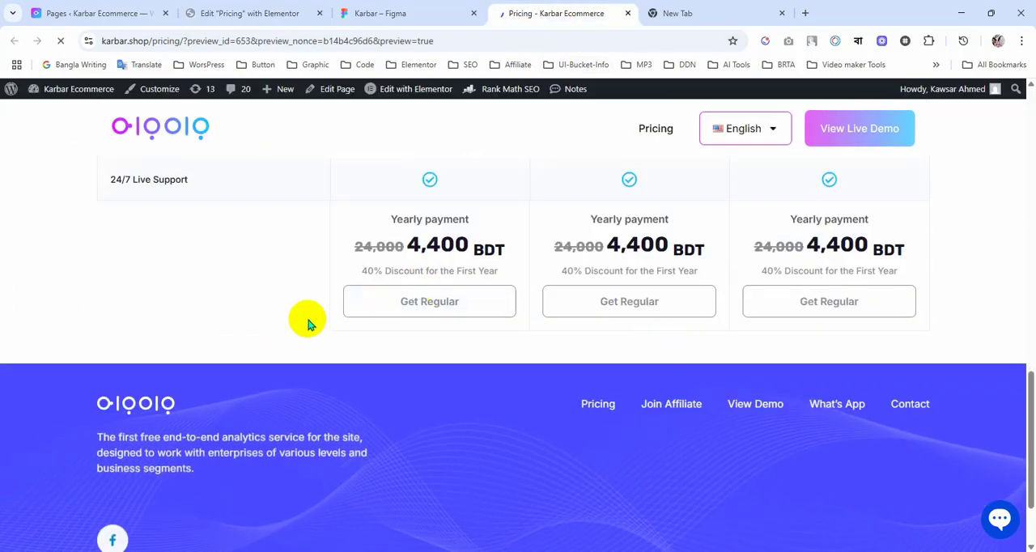
key("F5")
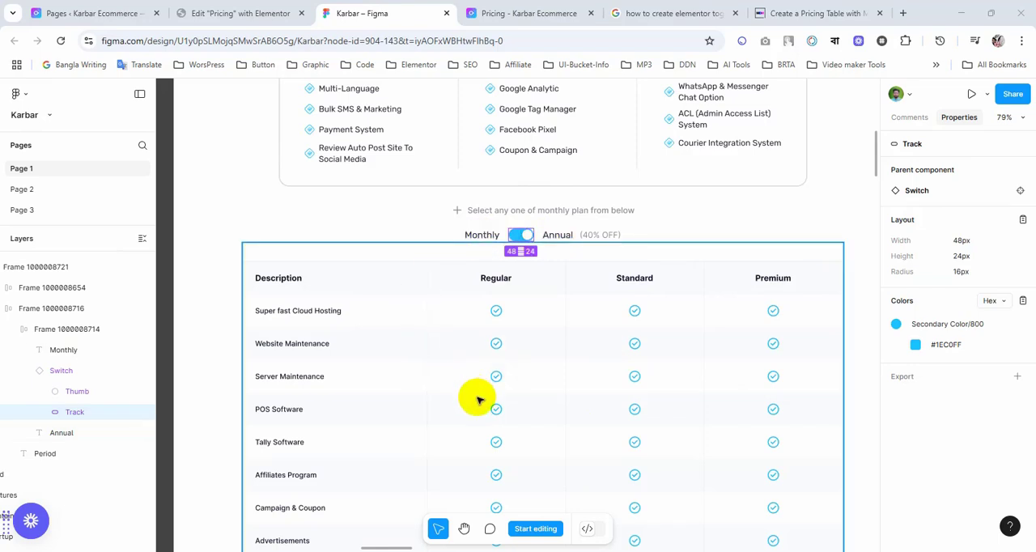
Step: Back in Elementor, insert a new single-column flexbox container directly above the pricing table
left_click(243, 14)
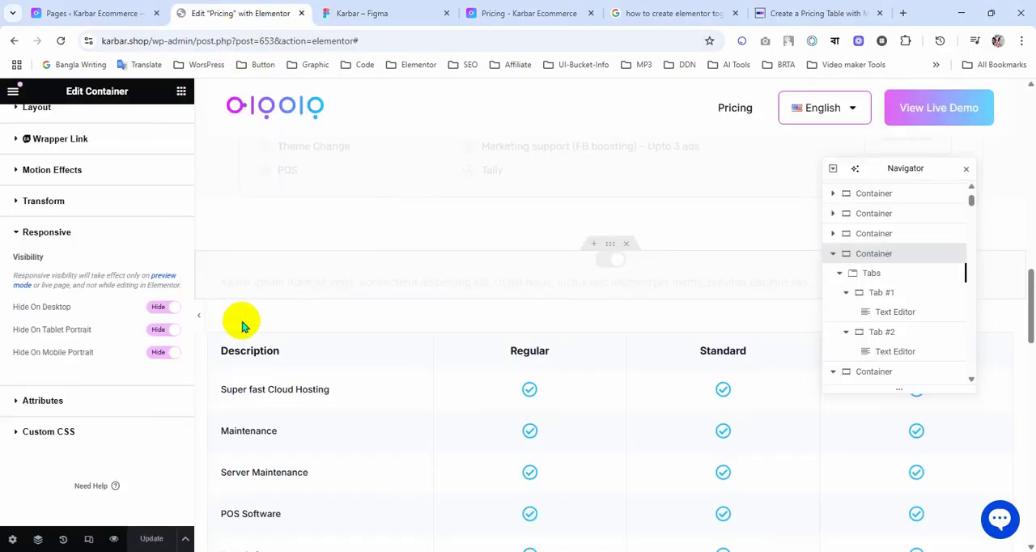
scroll(243, 324, "down", 2)
scroll(245, 324, "up", 1)
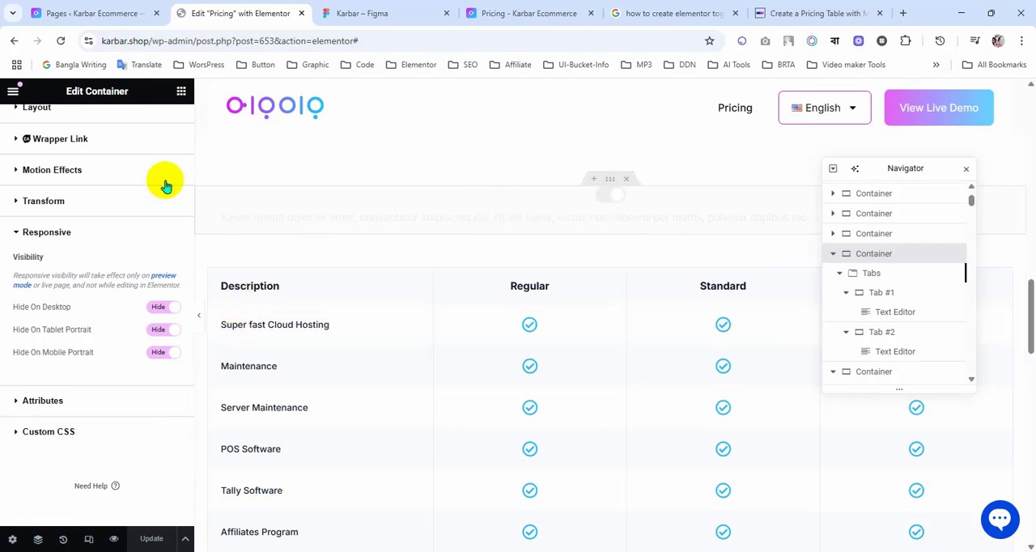
left_click(182, 92)
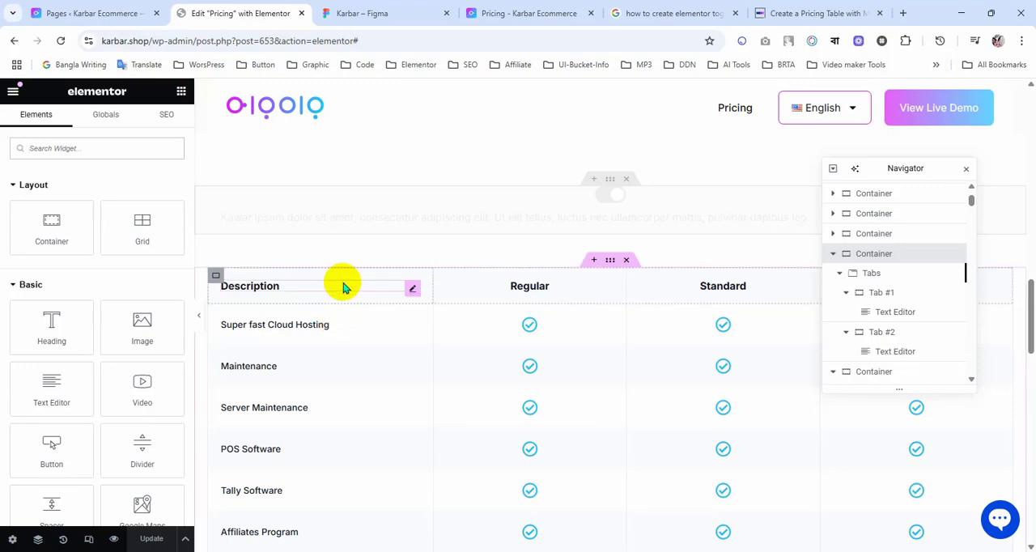
left_click(89, 149)
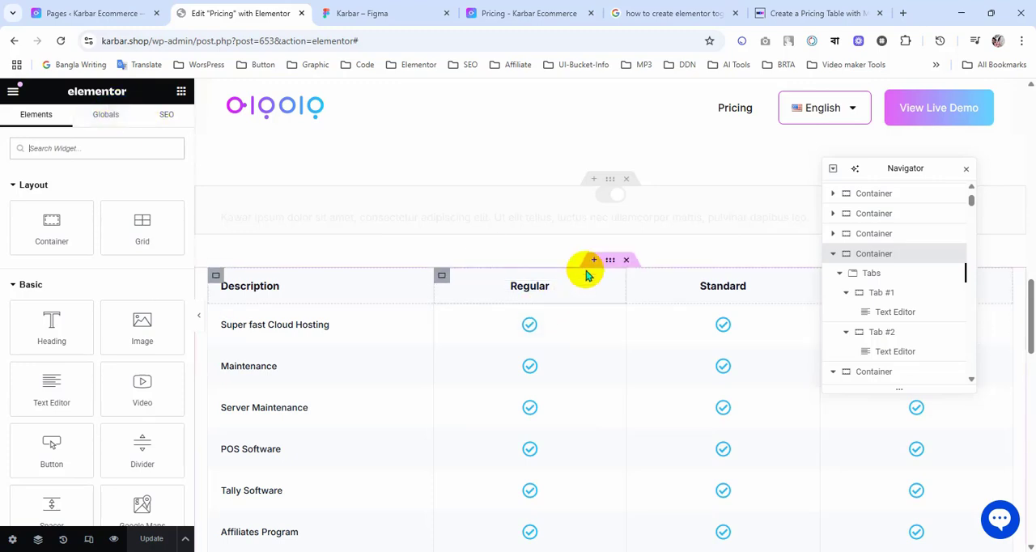
left_click(589, 263)
left_click(566, 294)
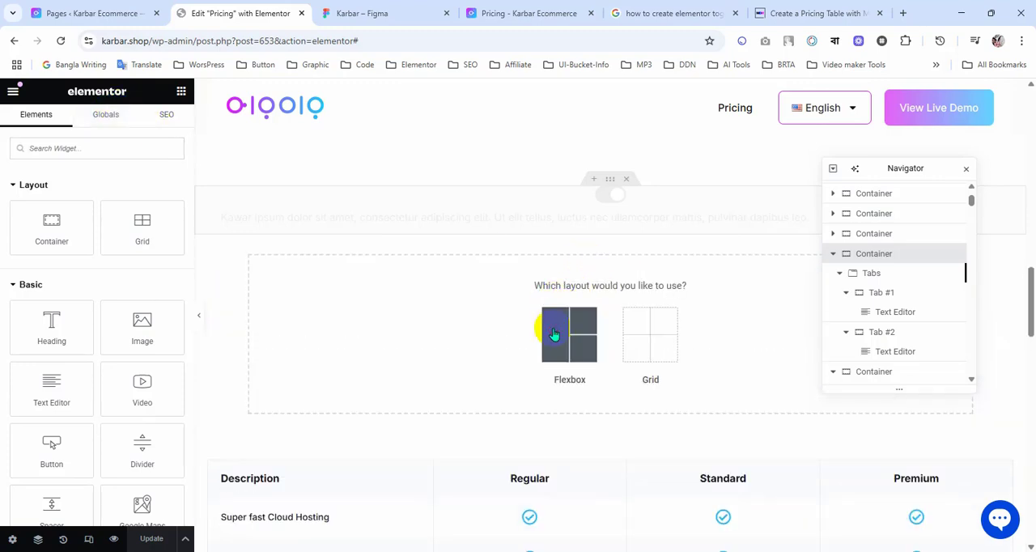
left_click(556, 331)
left_click(443, 324)
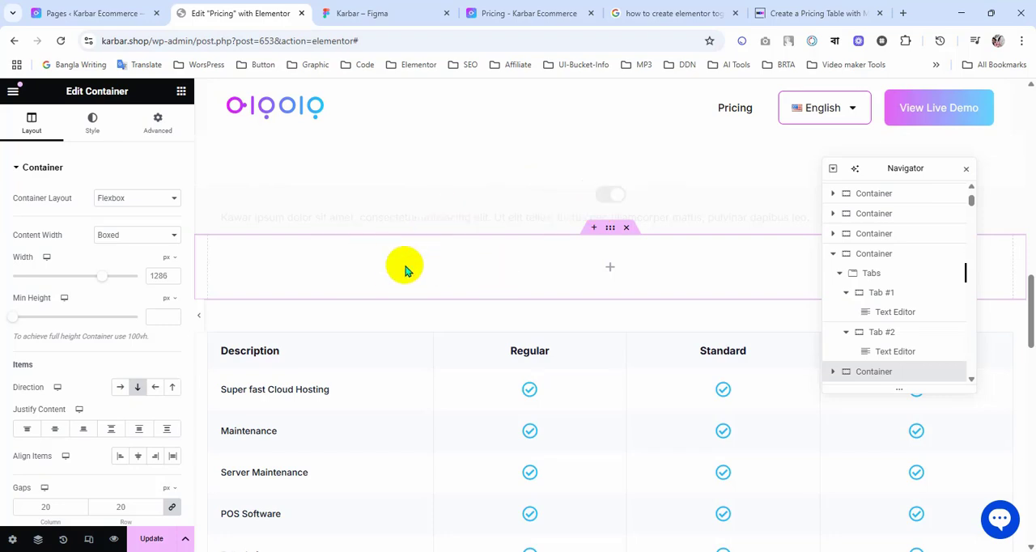
Step: Search the widgets for "tab" and place a Tabs widget in the new container above the pricing table
left_click(180, 93)
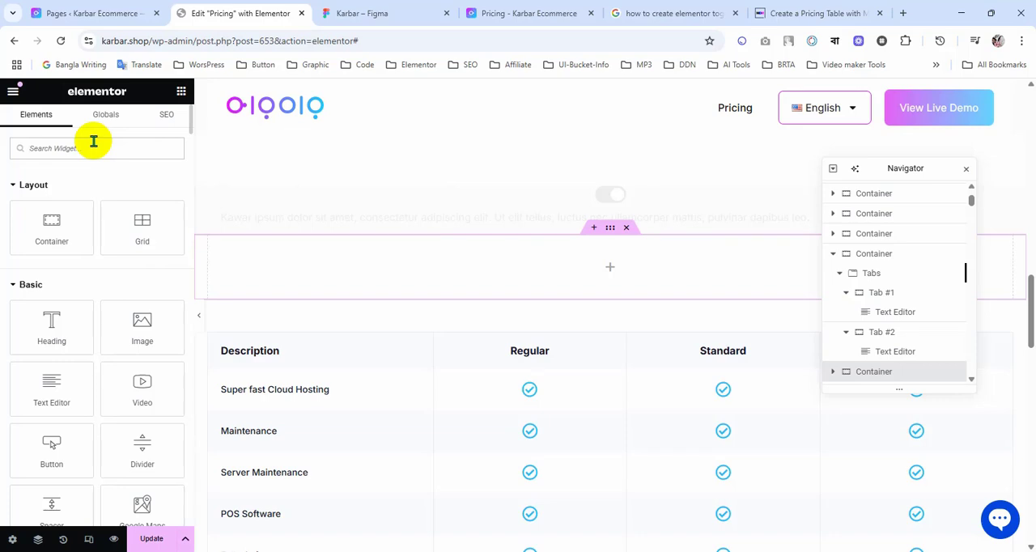
type("tab")
left_click_drag(51, 194, 570, 270)
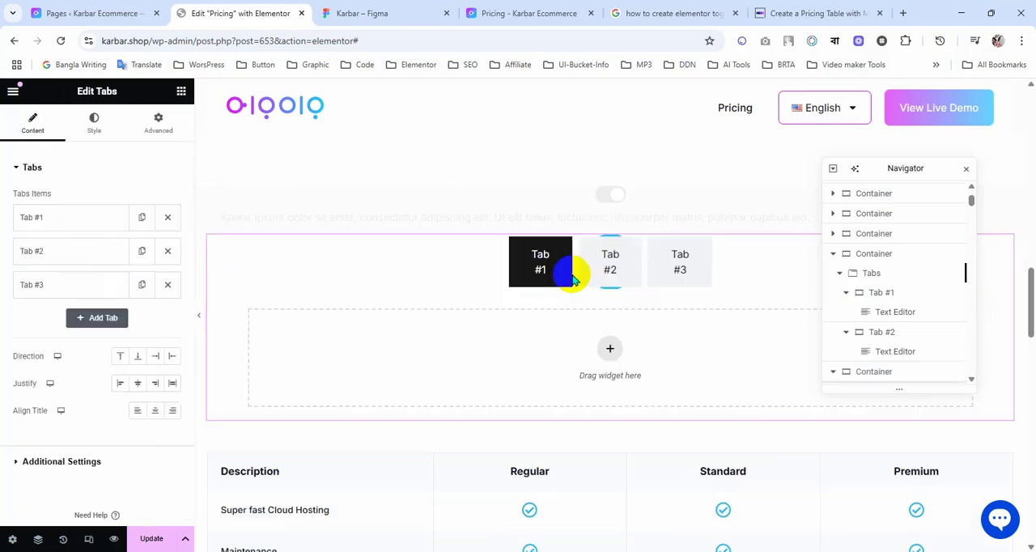
left_click(622, 280)
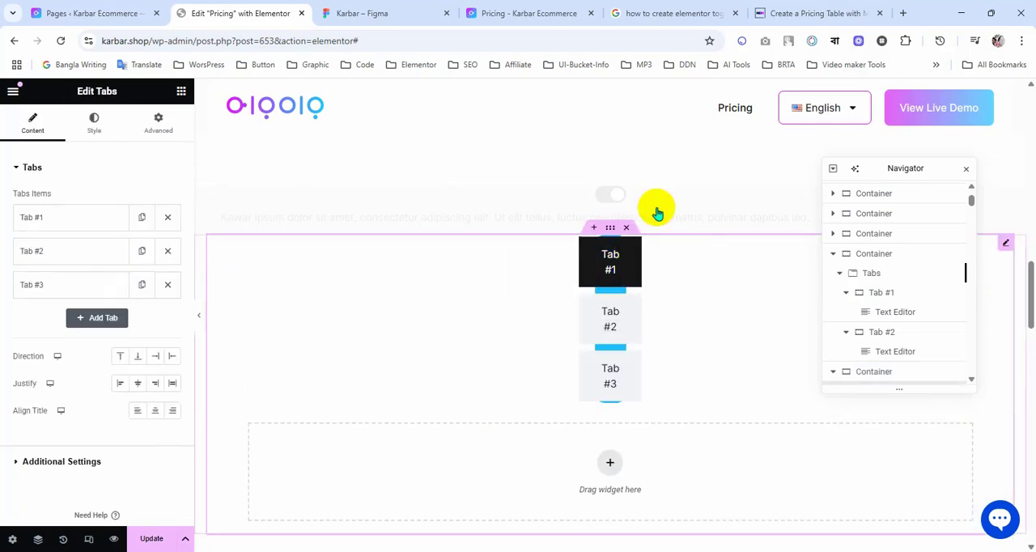
Step: In the hidden toggle Tabs widget's custom CSS, prefix the .e-n-tabs-heading rule with "selector" and update the page
left_click(611, 182)
left_click(158, 123)
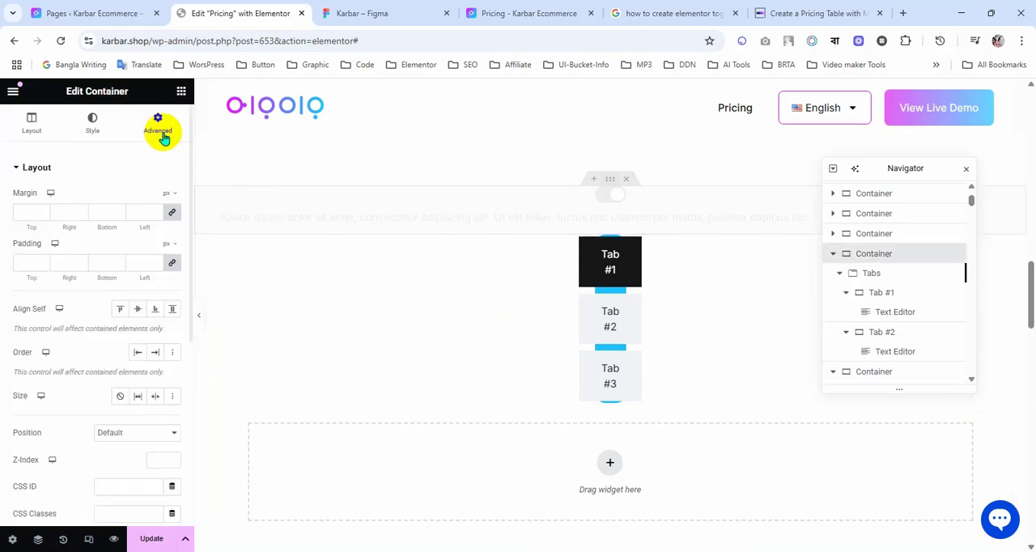
scroll(110, 322, "down", 10)
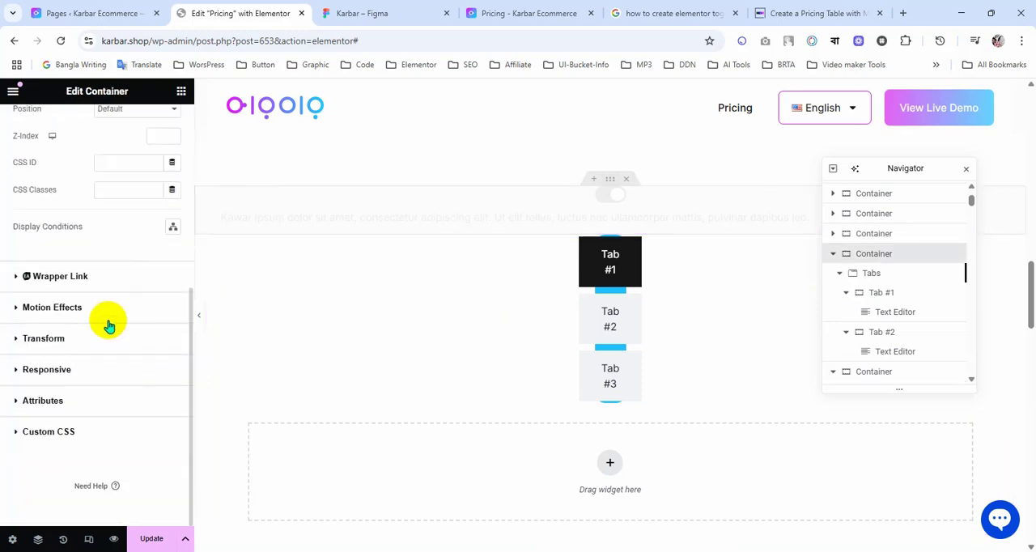
left_click(86, 430)
scroll(105, 374, "up", 3)
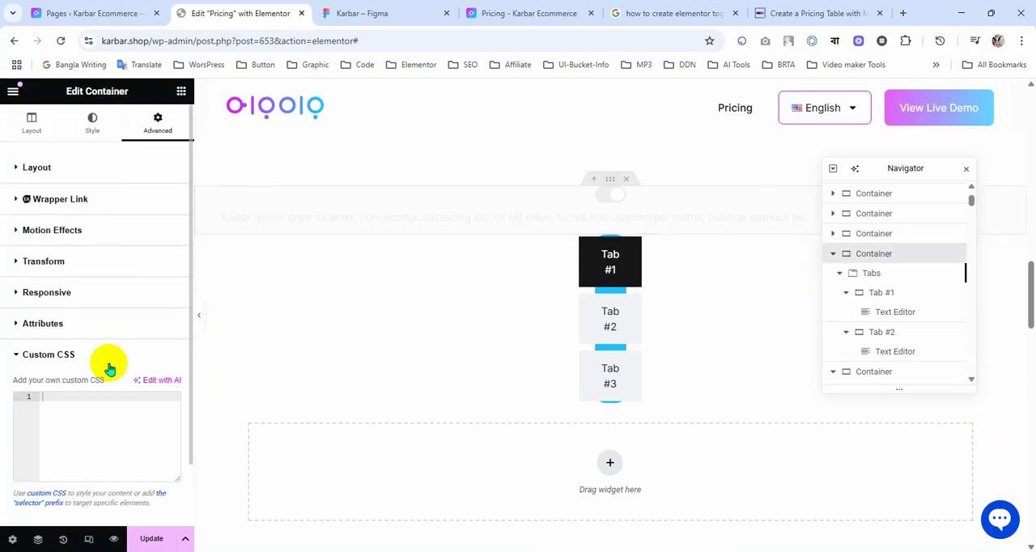
left_click(879, 274)
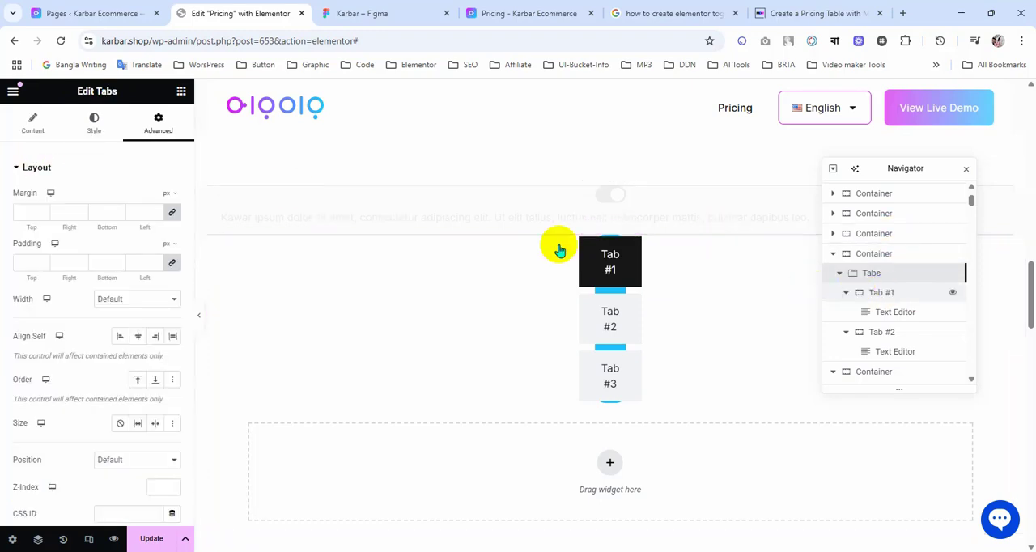
scroll(93, 324, "down", 8)
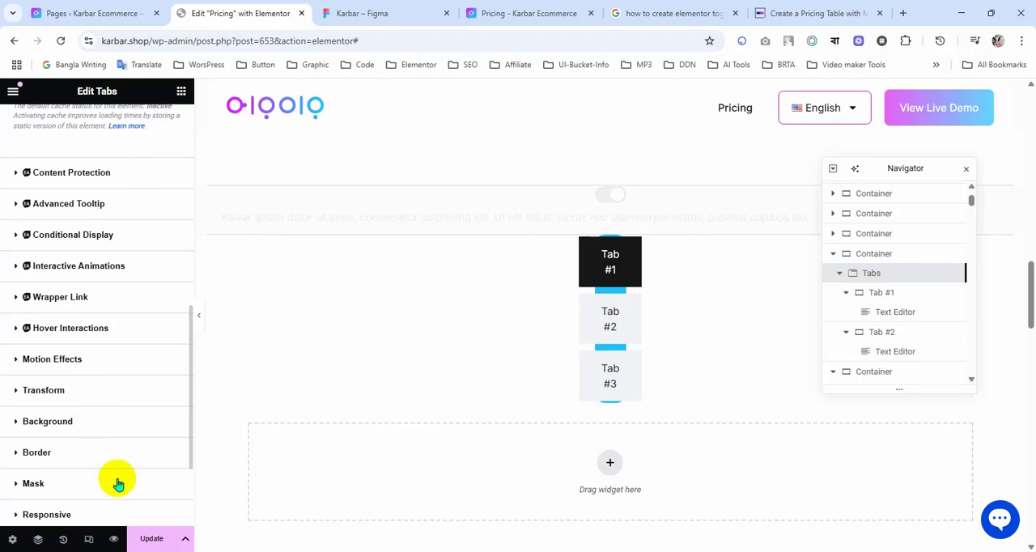
scroll(105, 470, "down", 3)
left_click(92, 449)
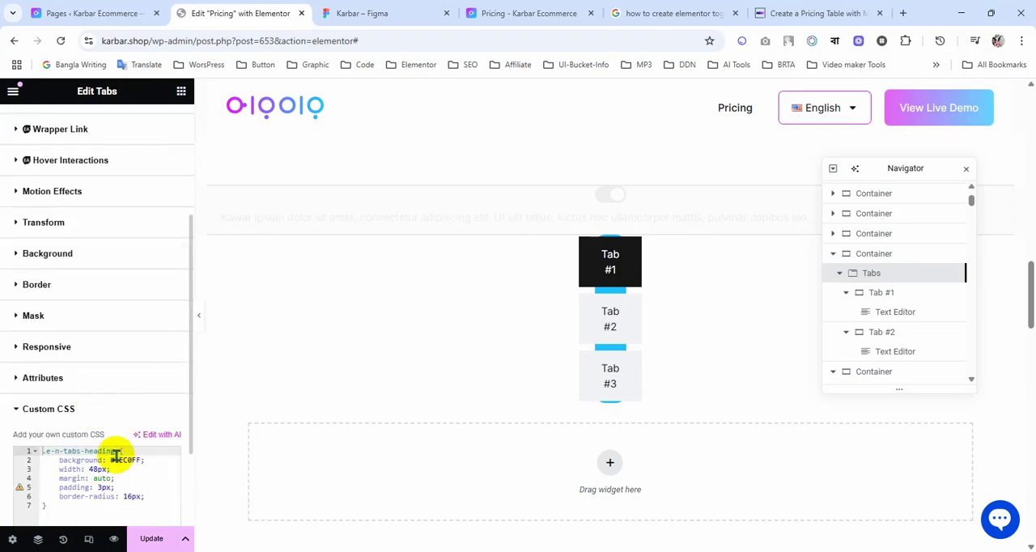
type("se")
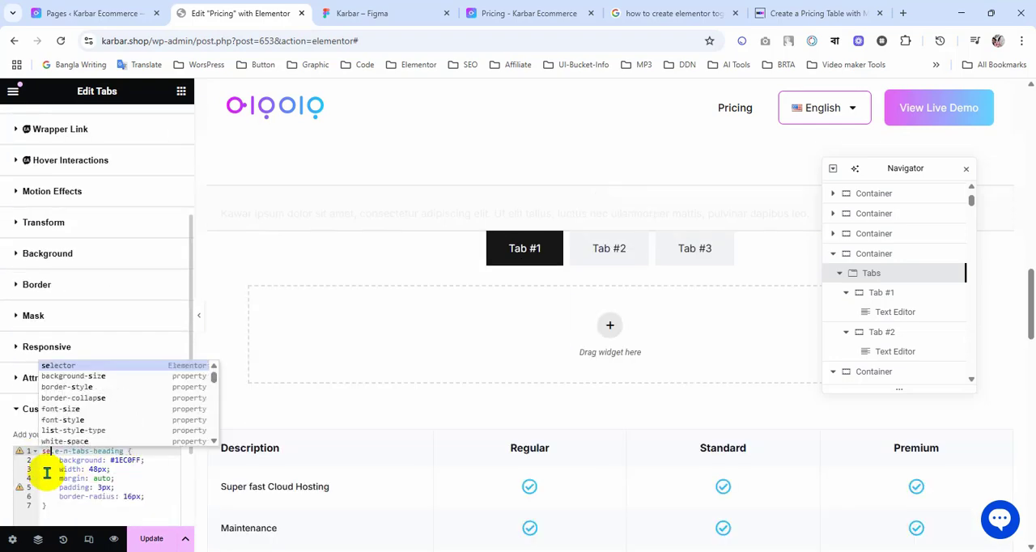
key("Return")
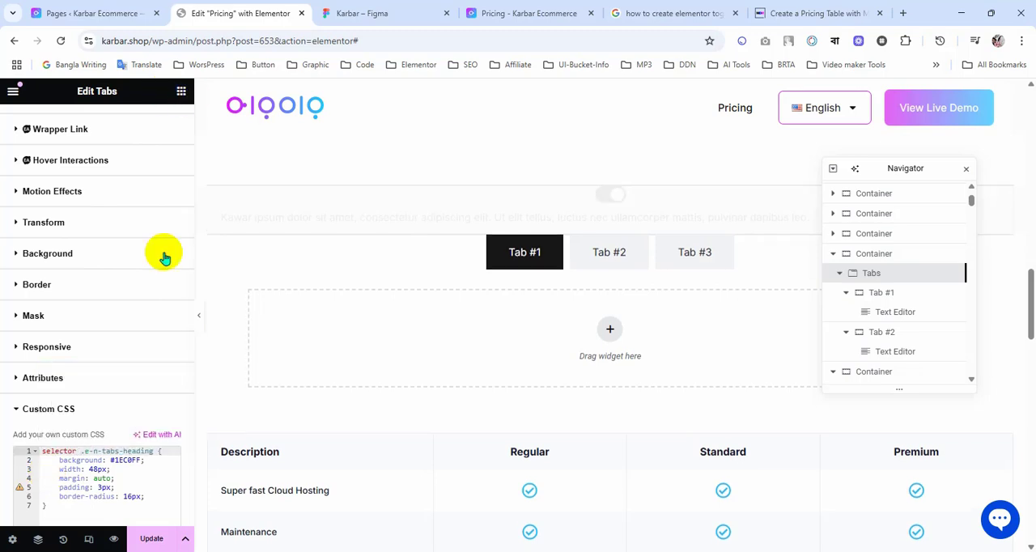
left_click(152, 538)
scroll(106, 283, "up", 3)
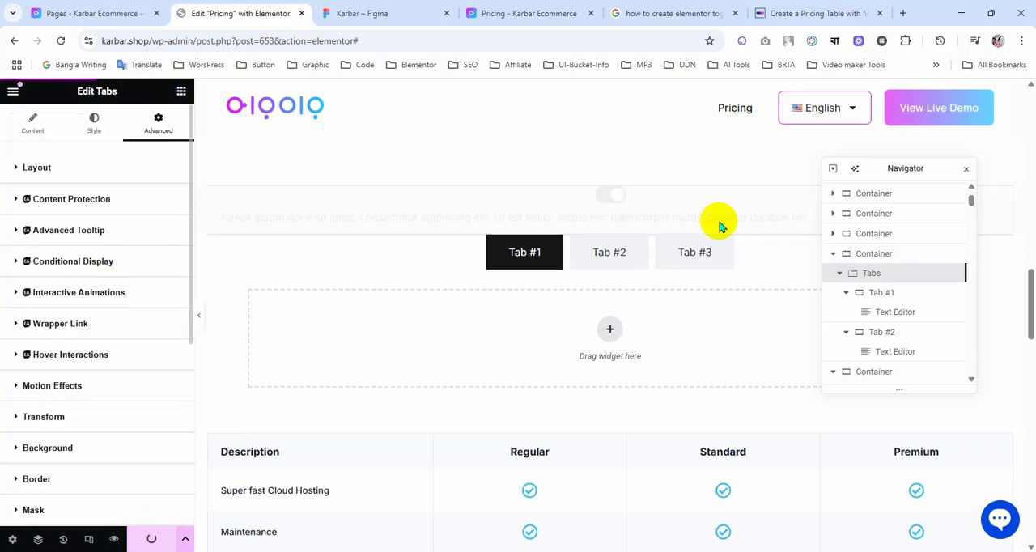
Step: Remove Tab #3 from the new Tabs widget and consult the Monthly/Annual switch in the Figma design
left_click(771, 255)
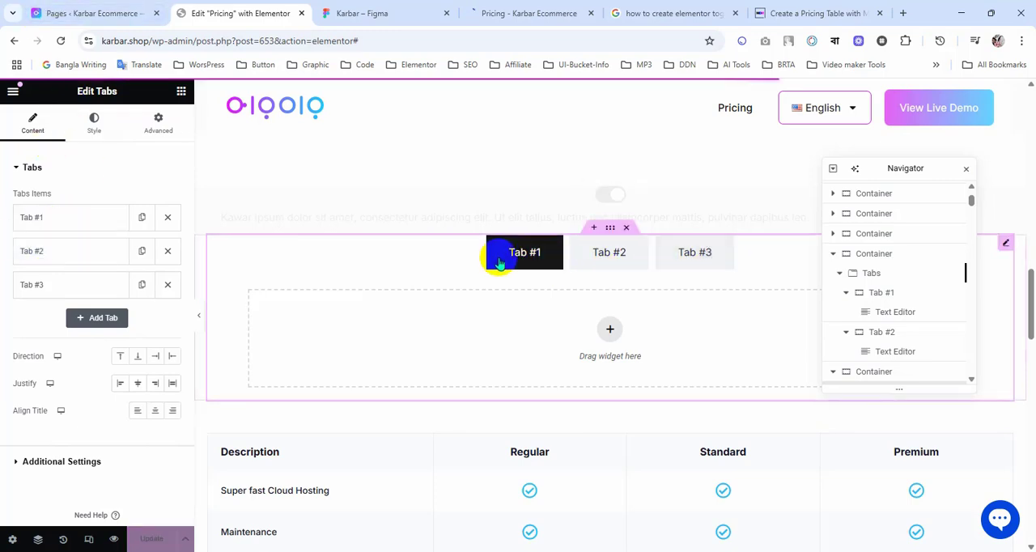
left_click(167, 286)
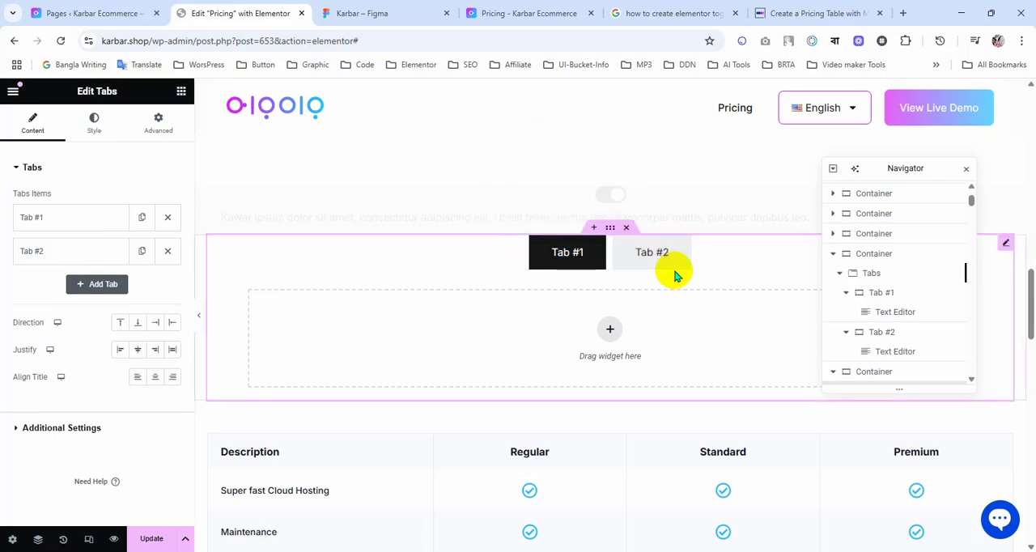
left_click(397, 11)
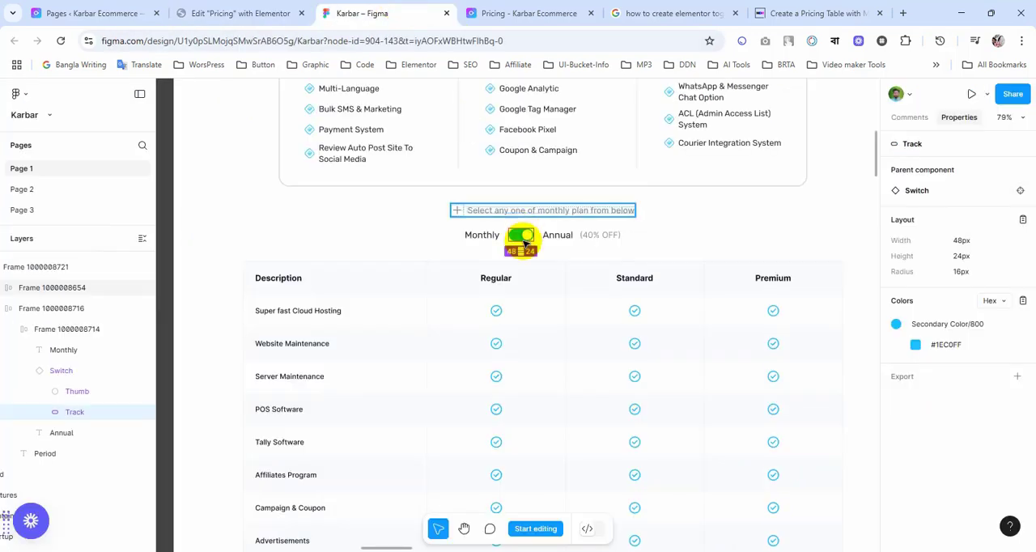
left_click(233, 13)
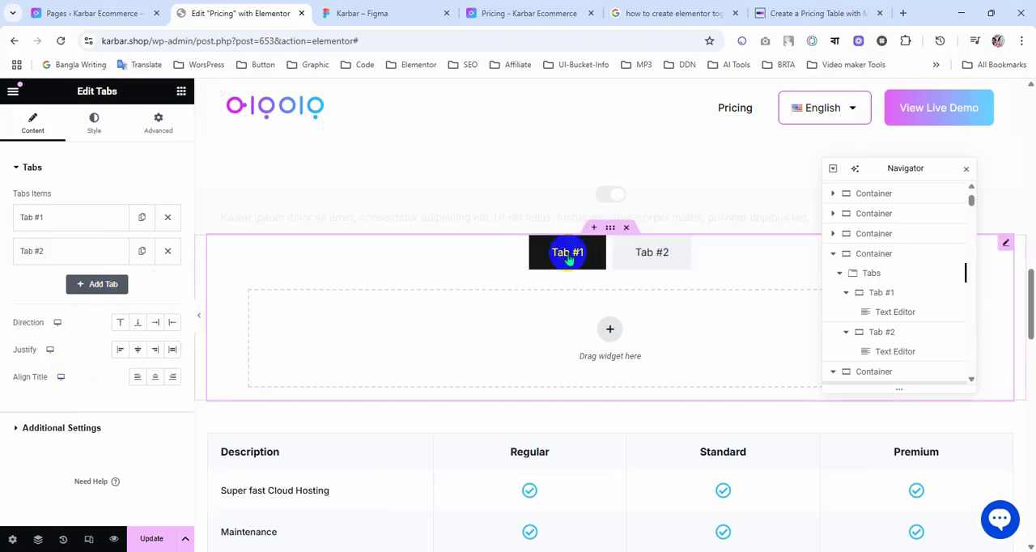
Step: Clear the titles of Tab #1 and Tab #2 in the new Tabs widget so both tabs are blank
left_click(96, 134)
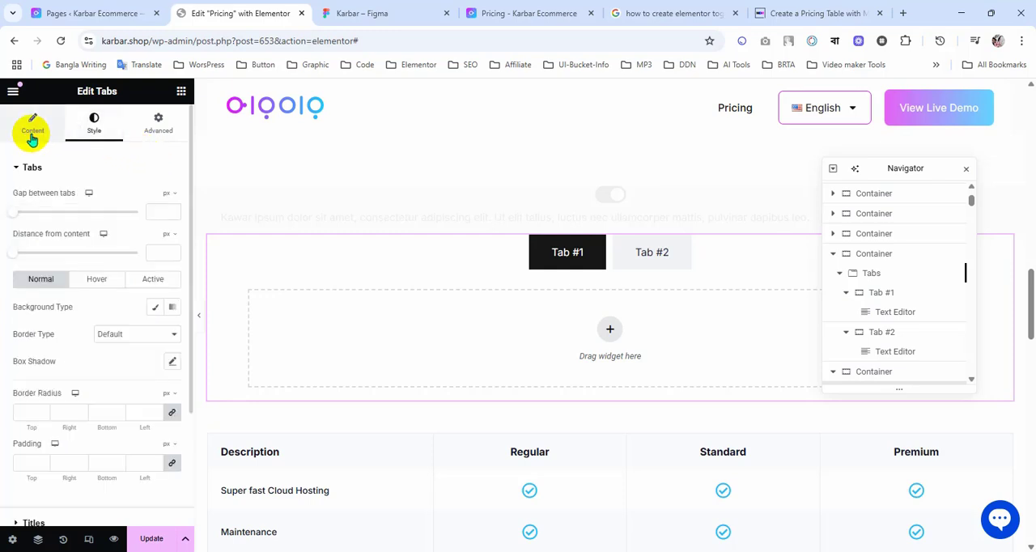
left_click(31, 130)
left_click(82, 223)
left_click(39, 265)
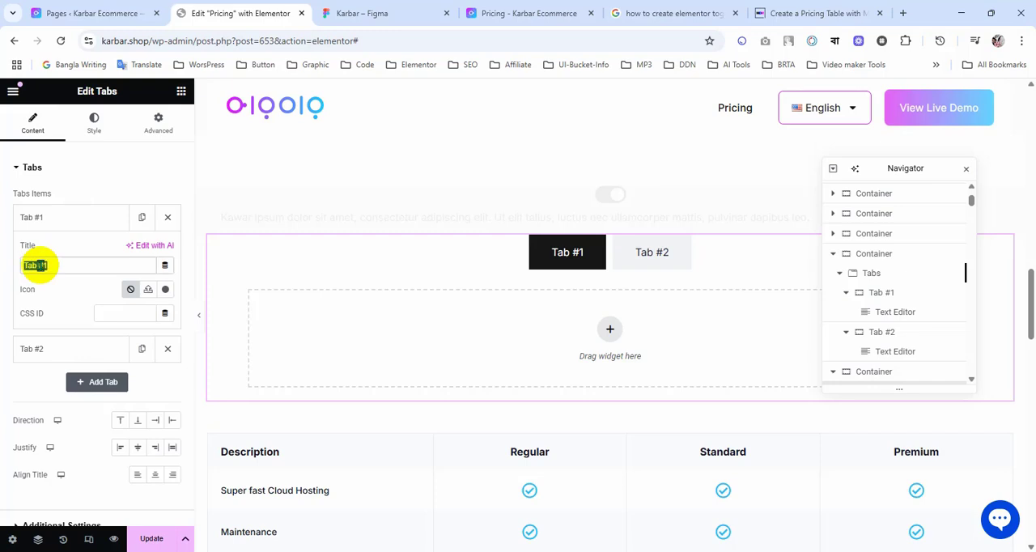
key("BackSpace")
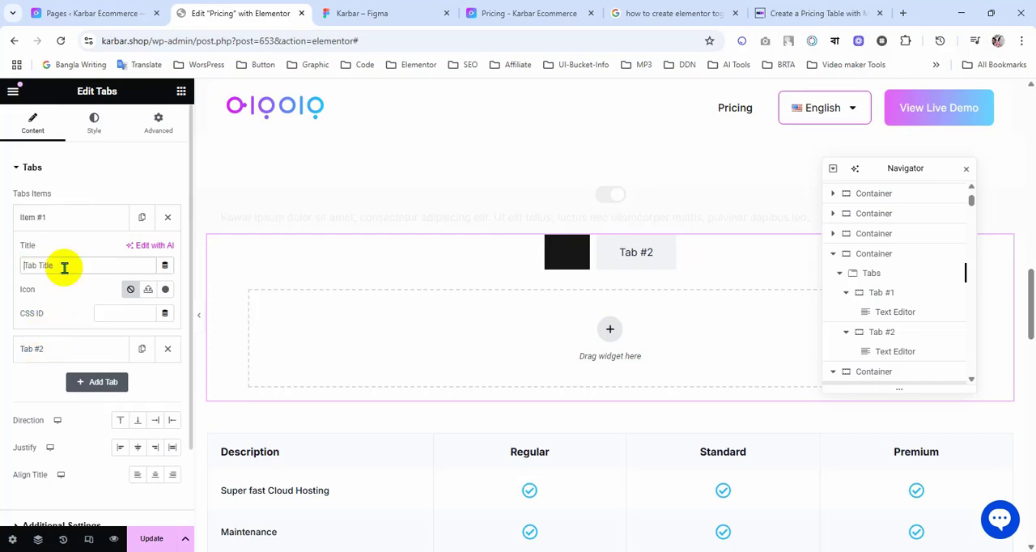
left_click(61, 224)
left_click(49, 253)
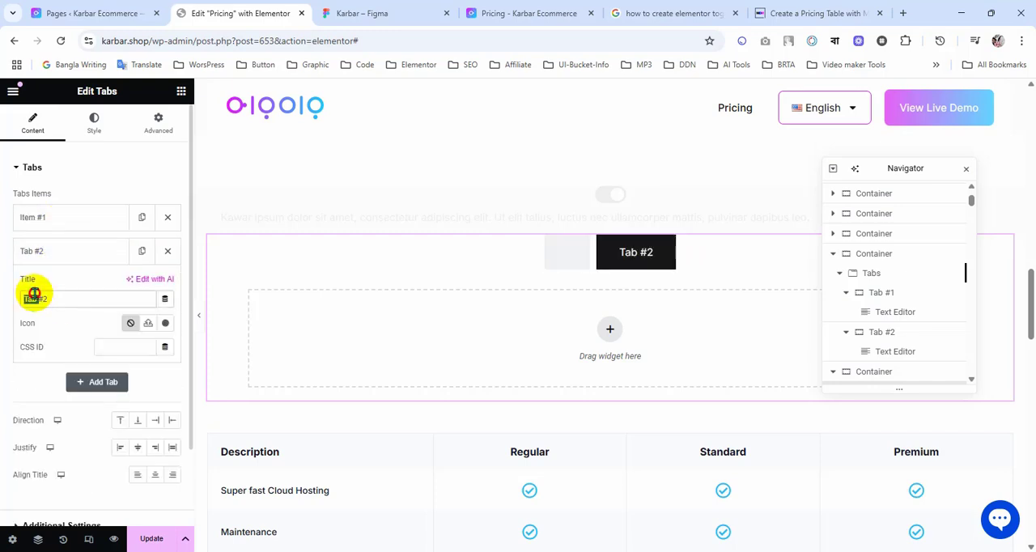
key("BackSpace")
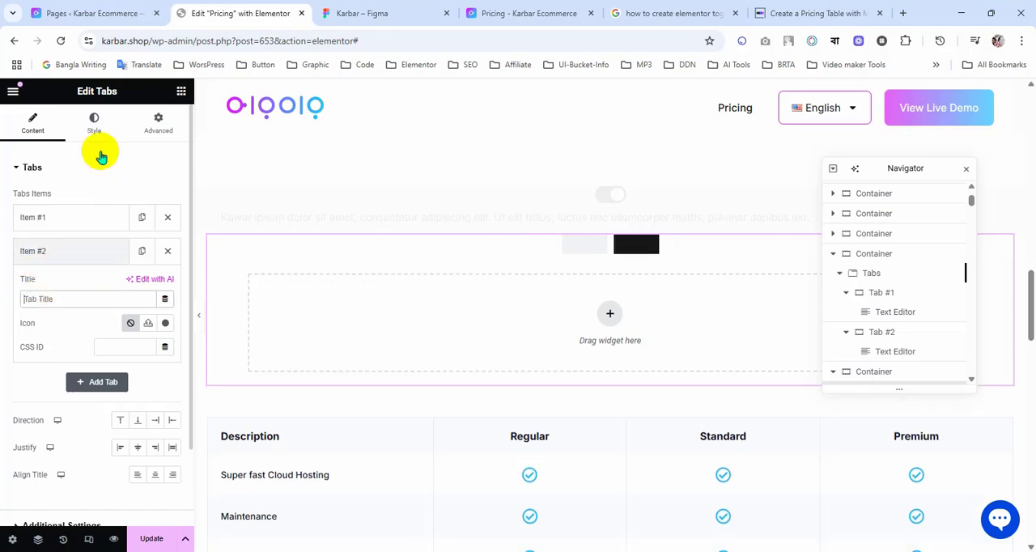
left_click(70, 220)
left_click(67, 220)
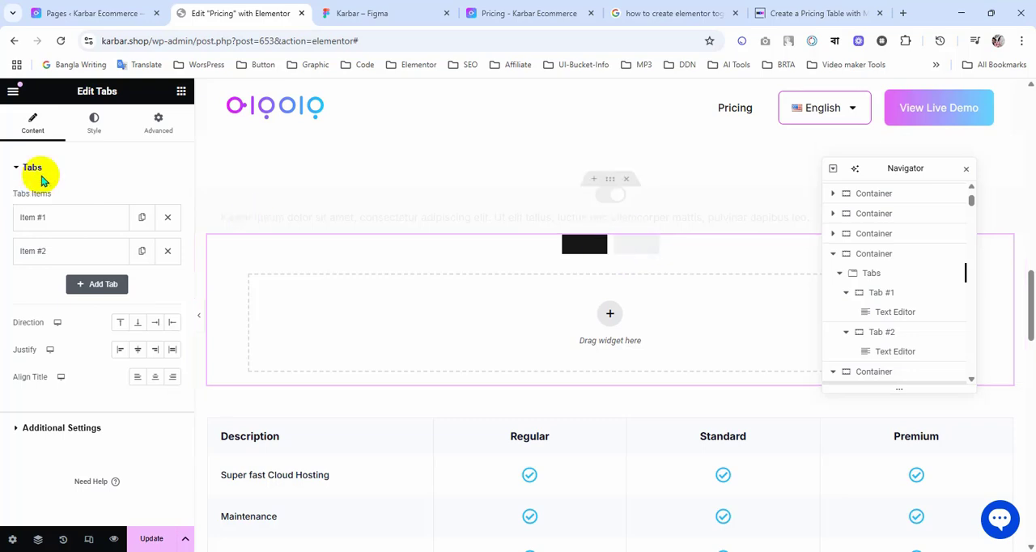
Step: Set the gap between tabs to 0 and copy the switch track's hex color #1EC0FF from the Figma design
left_click(91, 127)
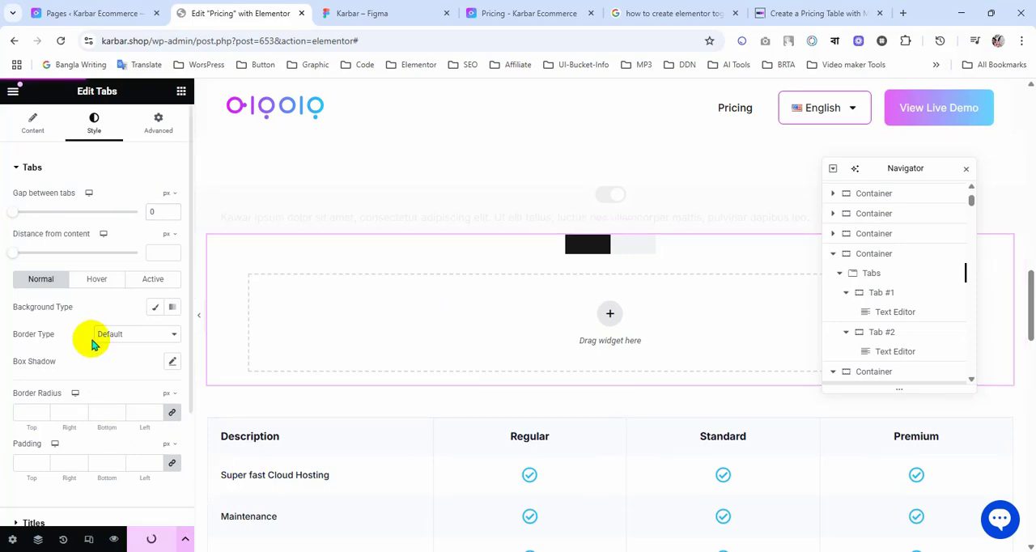
left_click(436, 15)
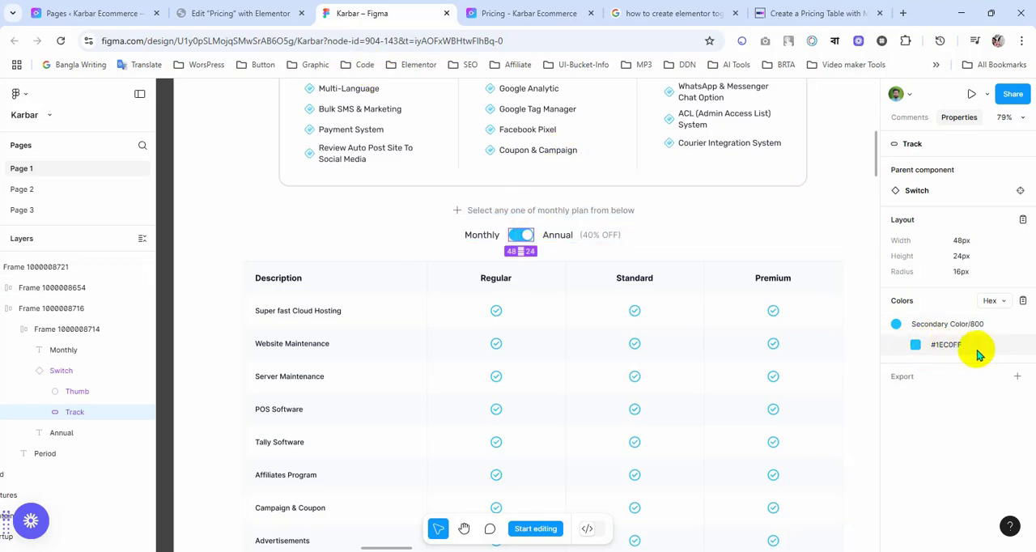
left_click(951, 349)
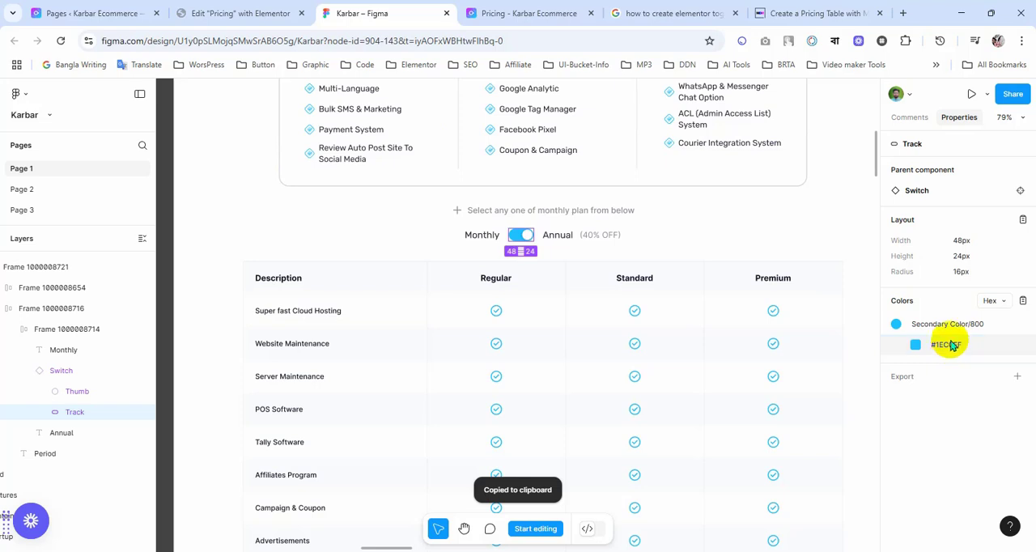
Step: Back in Elementor, give the tabs' normal state a classic background in the global color 1EC0FF and update the page
left_click(222, 13)
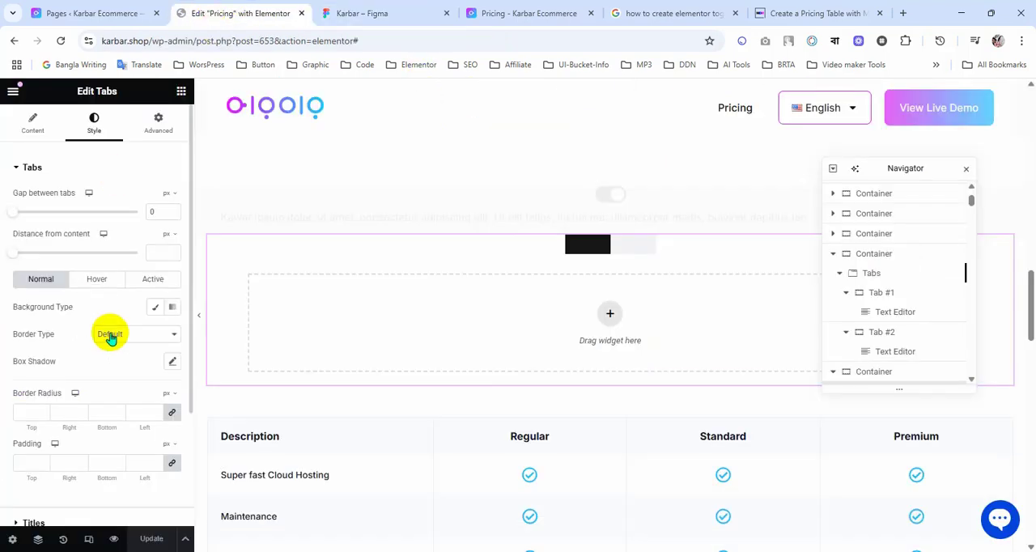
scroll(46, 386, "down", 1)
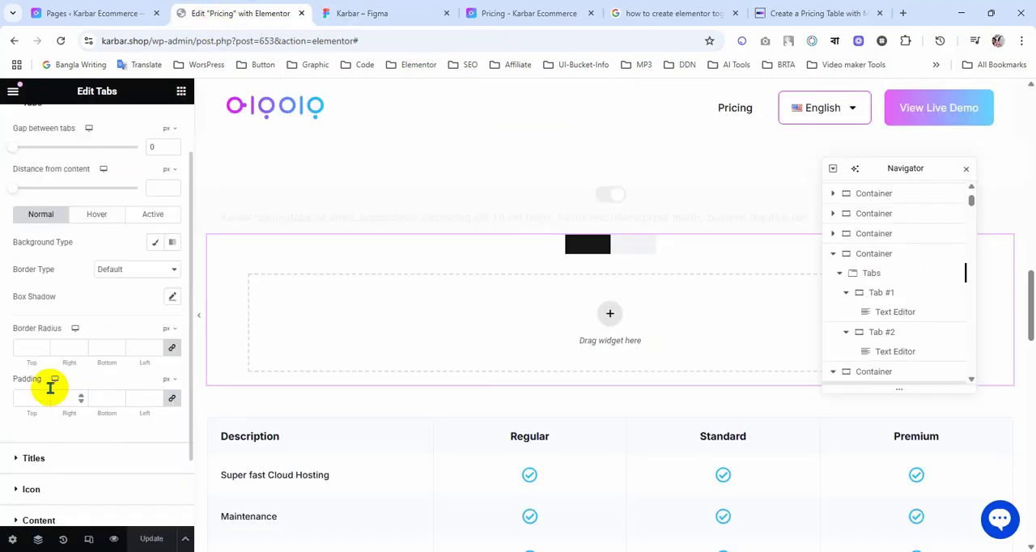
left_click(28, 349)
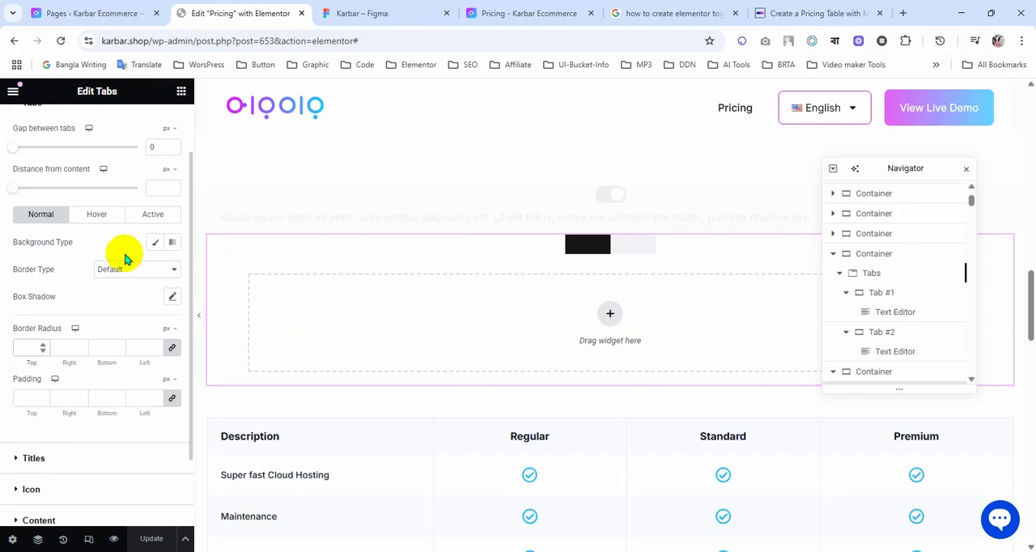
left_click(155, 249)
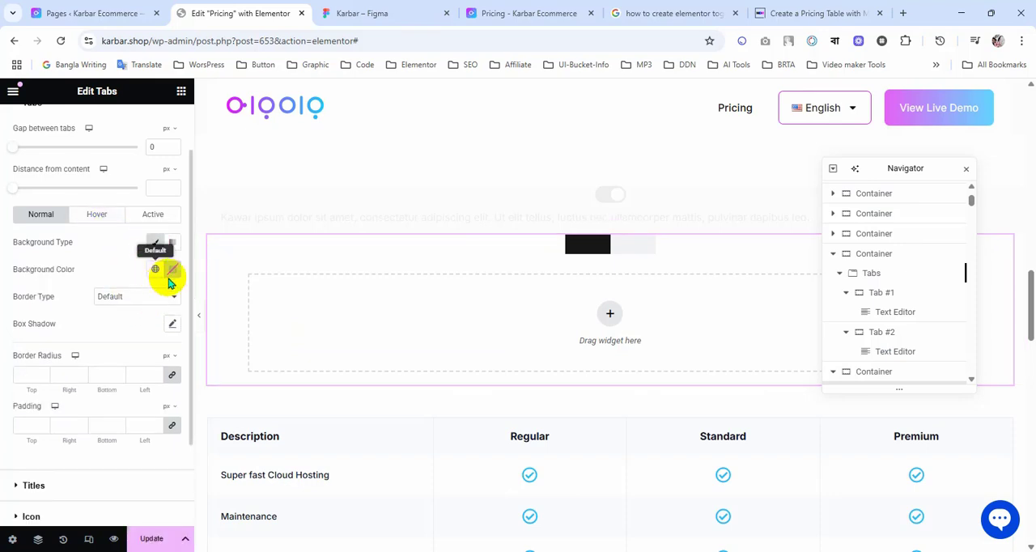
left_click(155, 269)
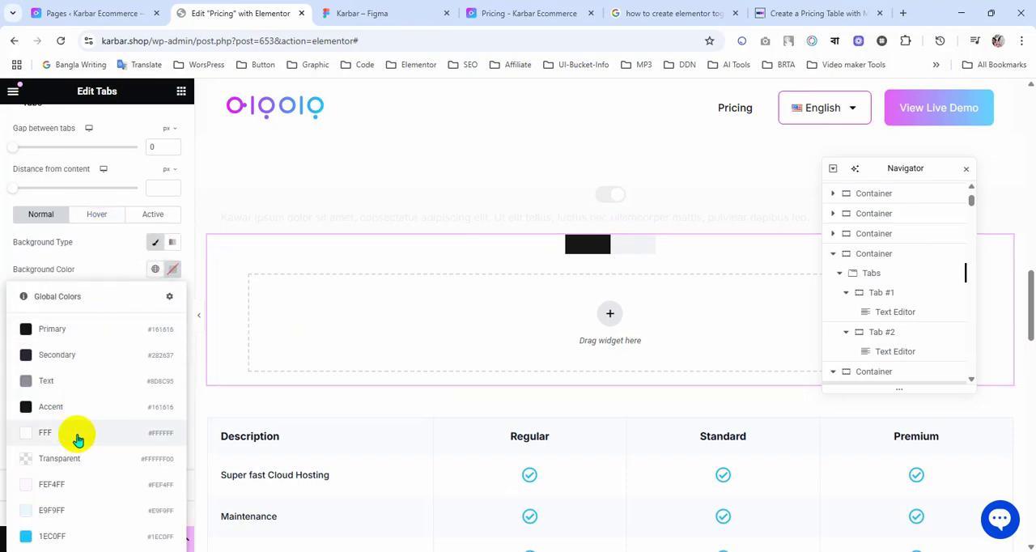
left_click(76, 536)
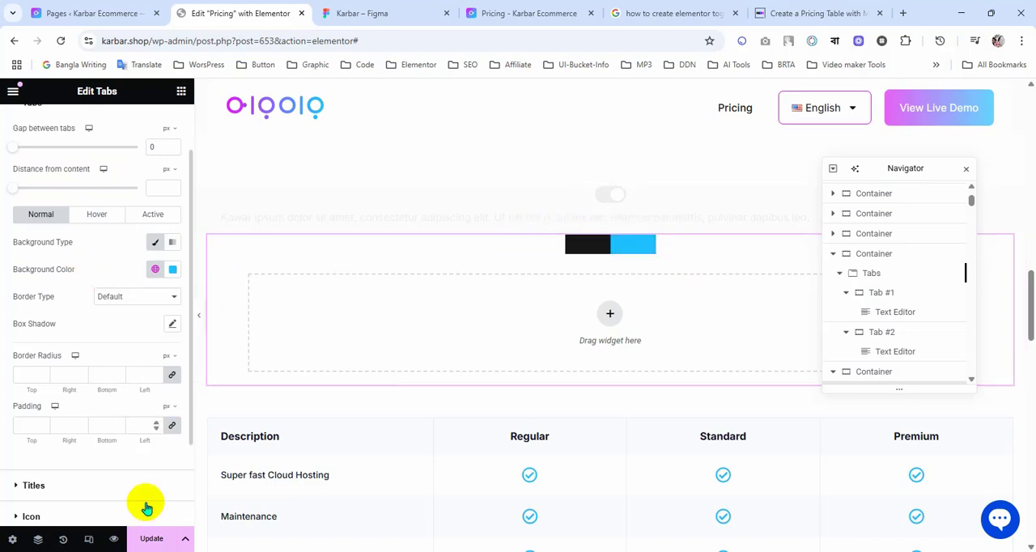
left_click(151, 541)
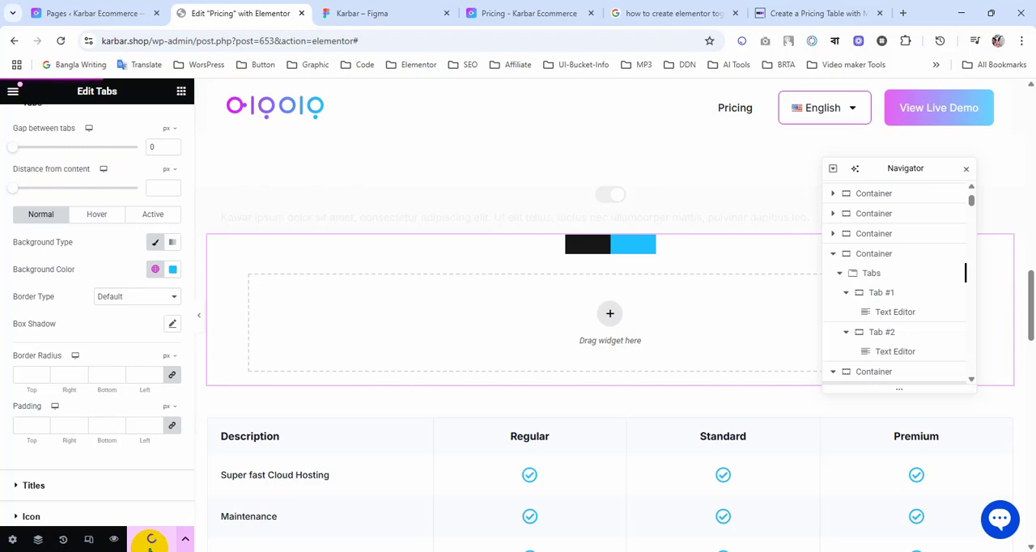
Step: On the Pricing preview page, inspect the blank tabs' .e-n-tabs-heading div and add a new style rule for it
left_click(521, 18)
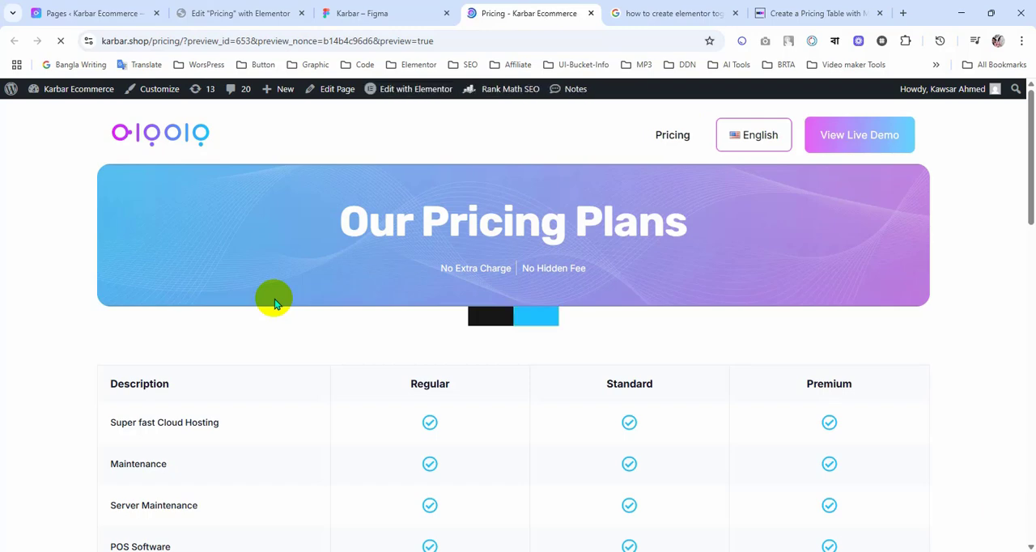
right_click(524, 324)
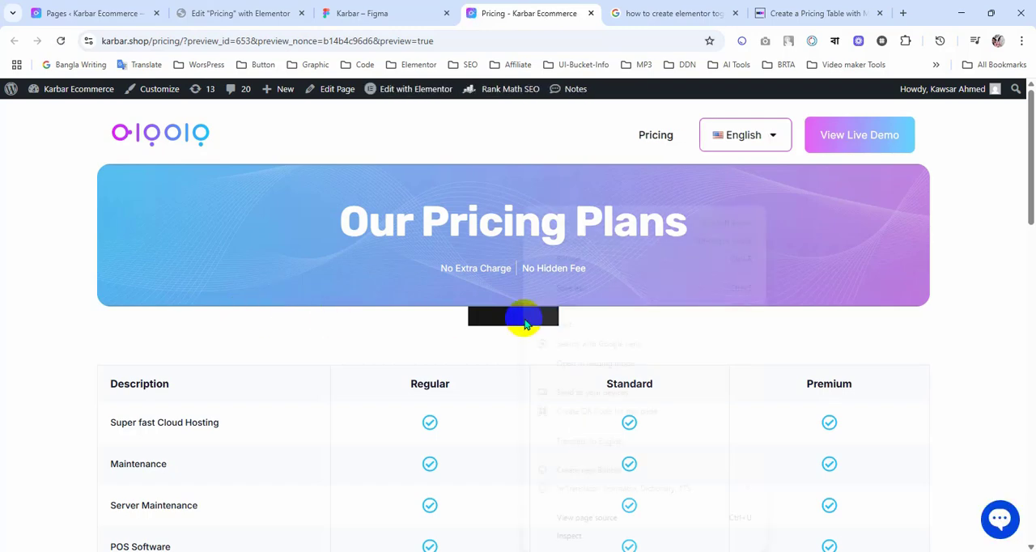
left_click(645, 534)
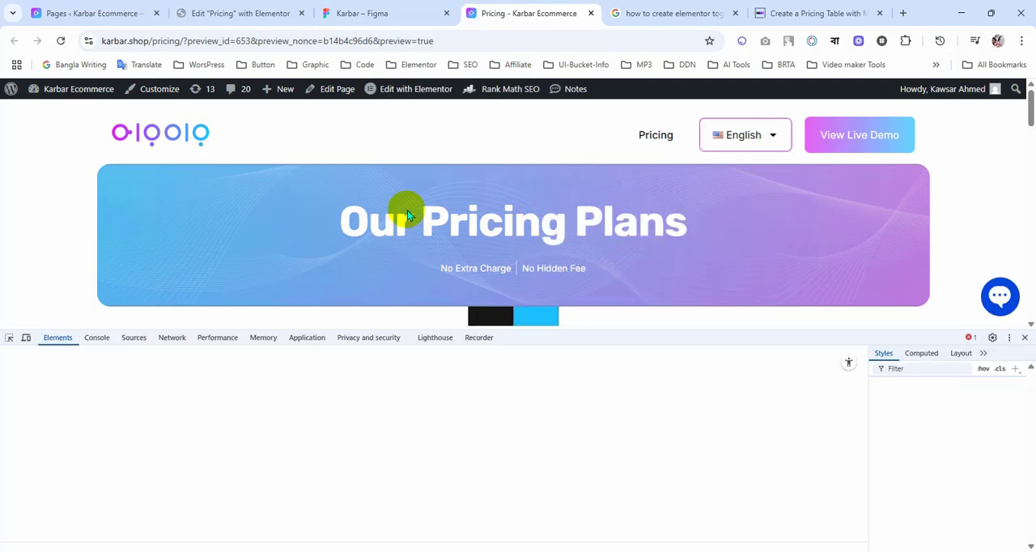
scroll(407, 214, "down", 3)
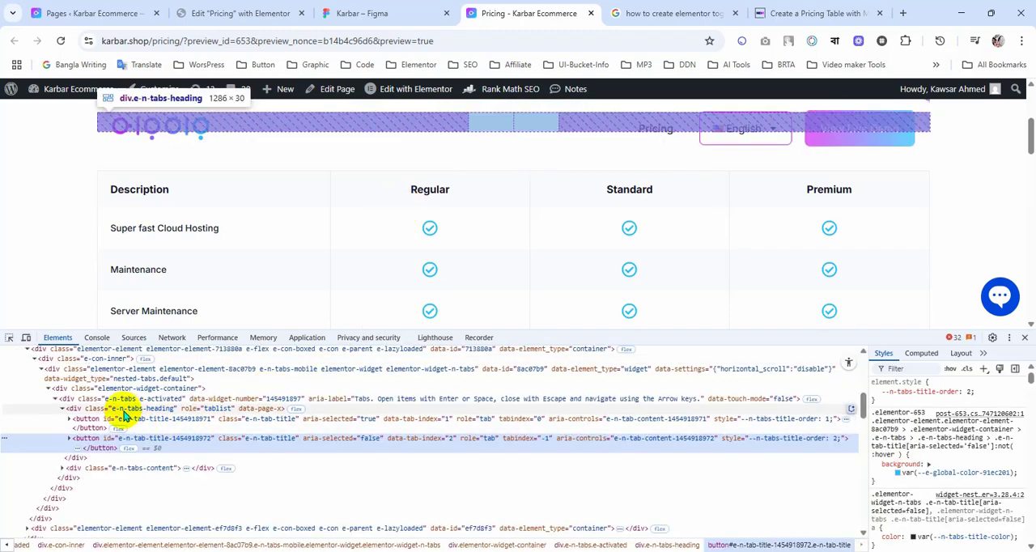
scroll(219, 235, "up", 1)
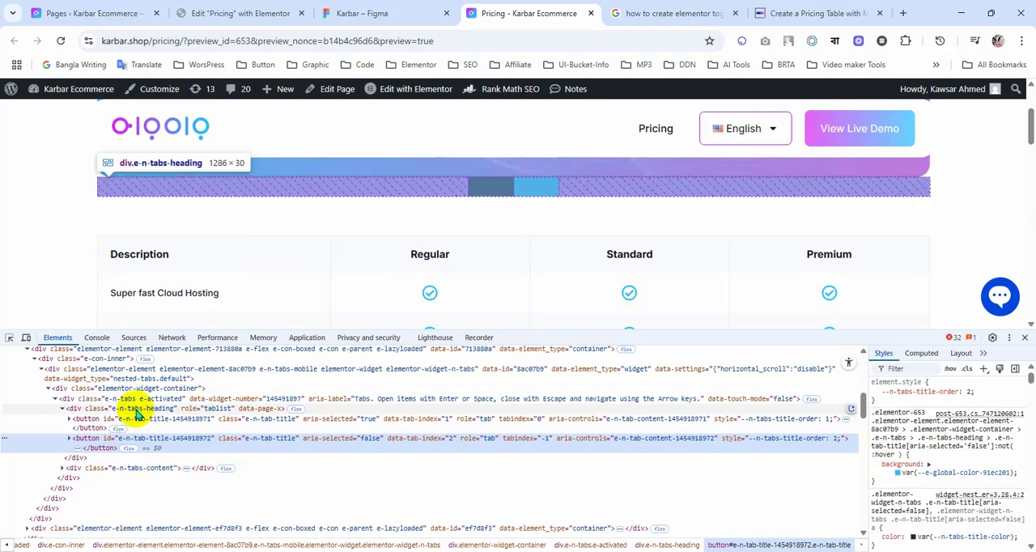
left_click(138, 411)
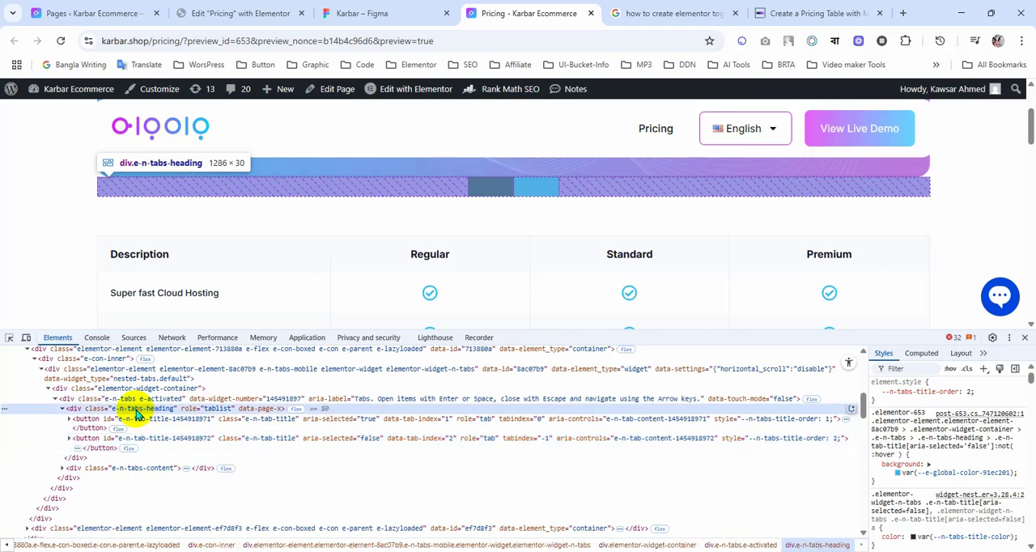
left_click(986, 369)
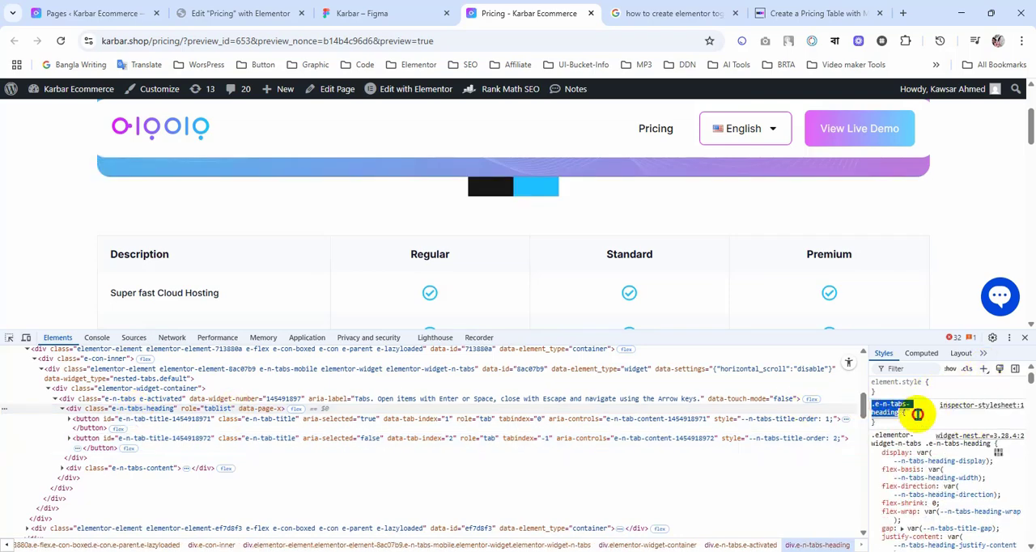
key("Return")
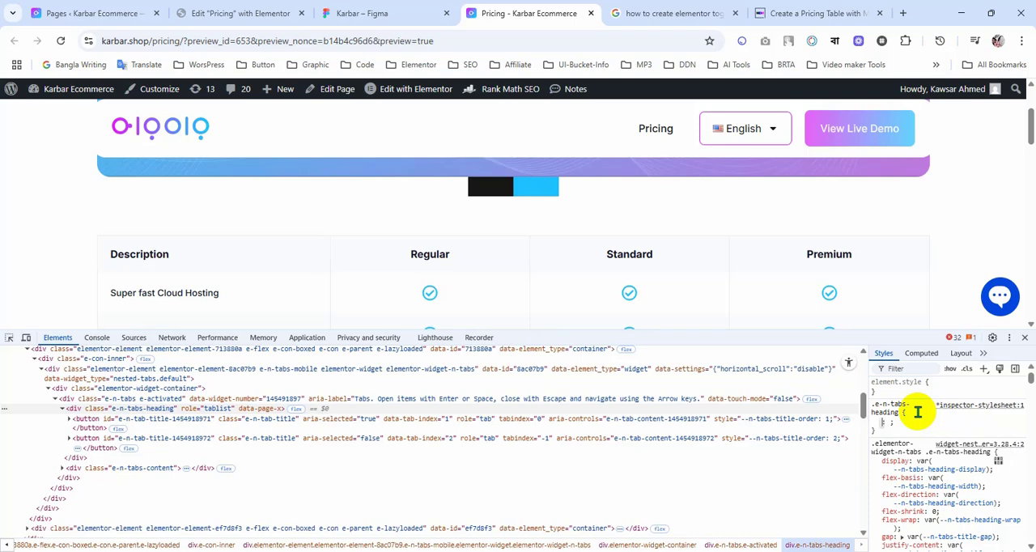
Step: Consult the switch track's size and radius in Figma, copy its hex color, and return to the Pricing preview page
left_click(389, 13)
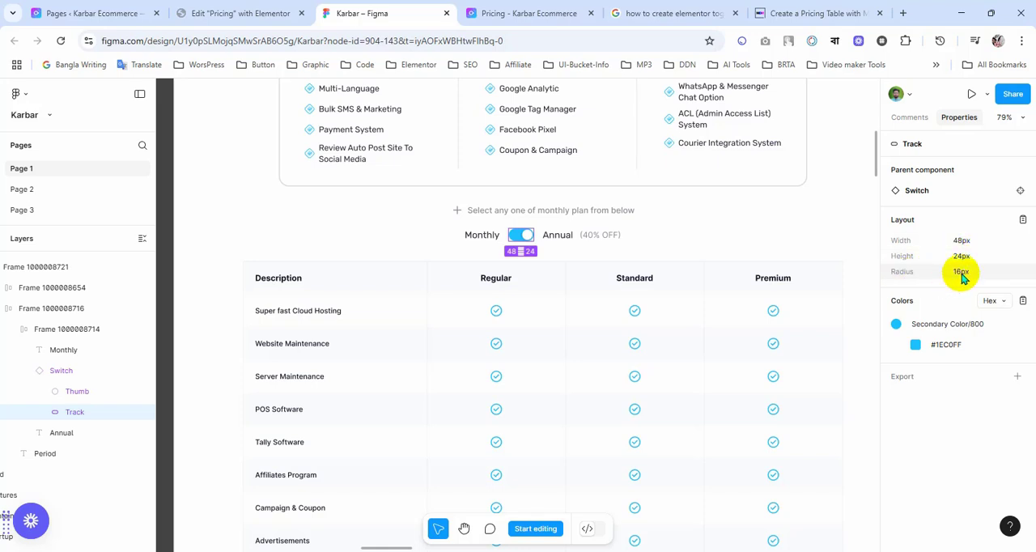
left_click(944, 345)
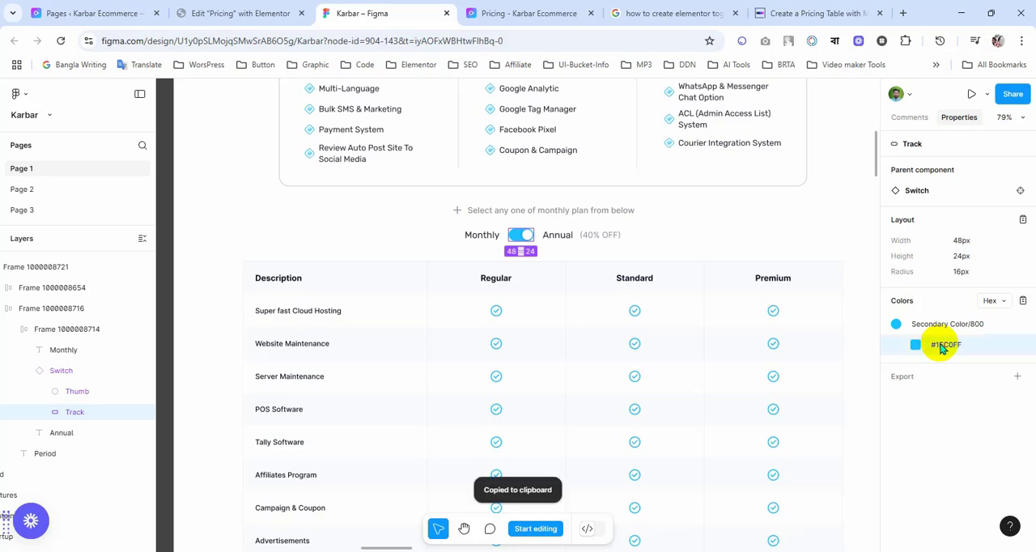
left_click(234, 11)
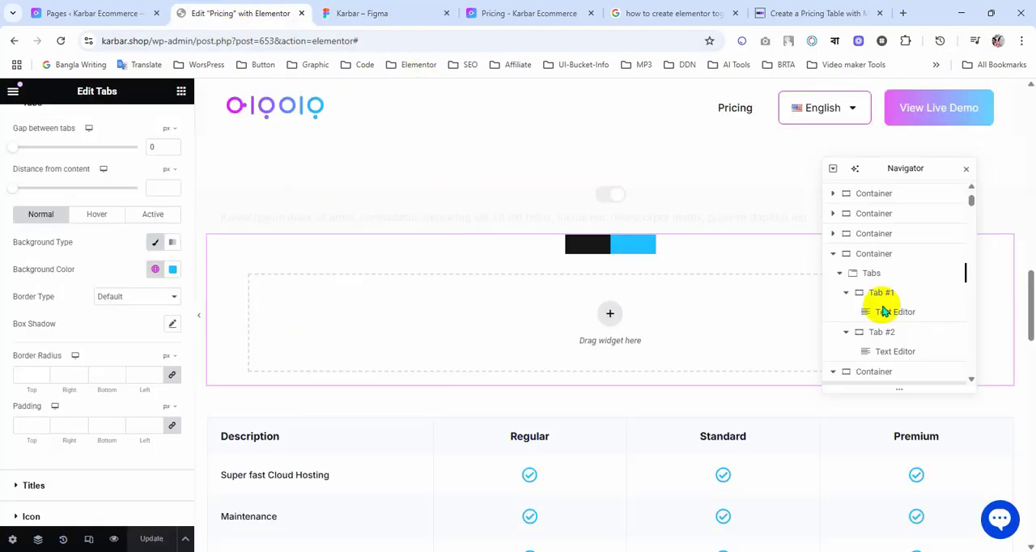
left_click(567, 12)
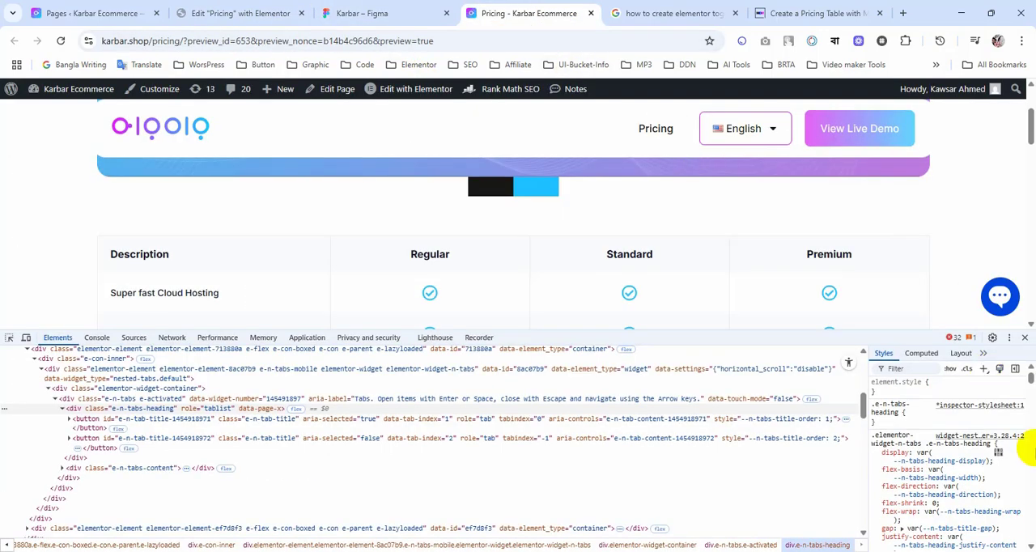
Step: Set the width to 48px in the new .e-n-tabs-heading inspector rule
left_click(908, 416)
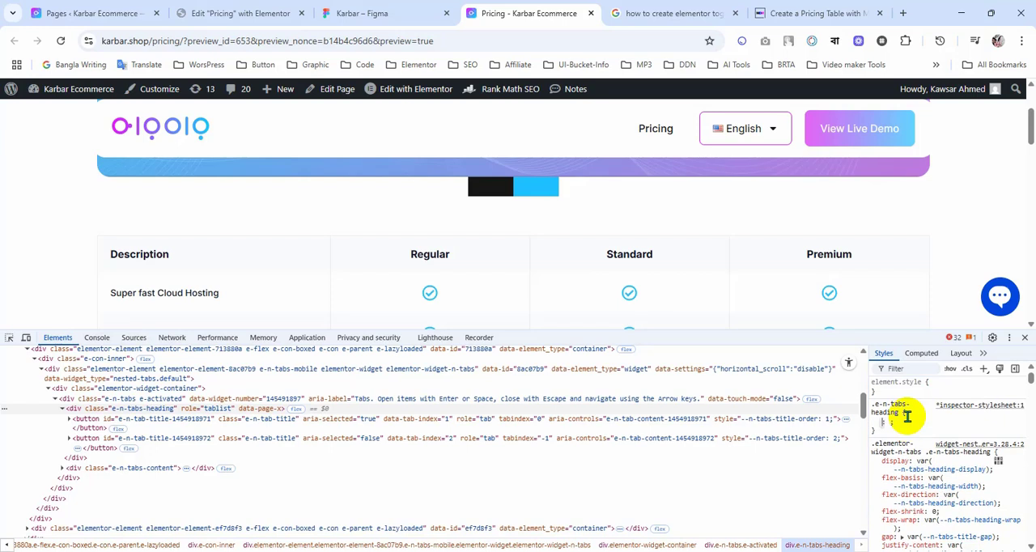
type("wi")
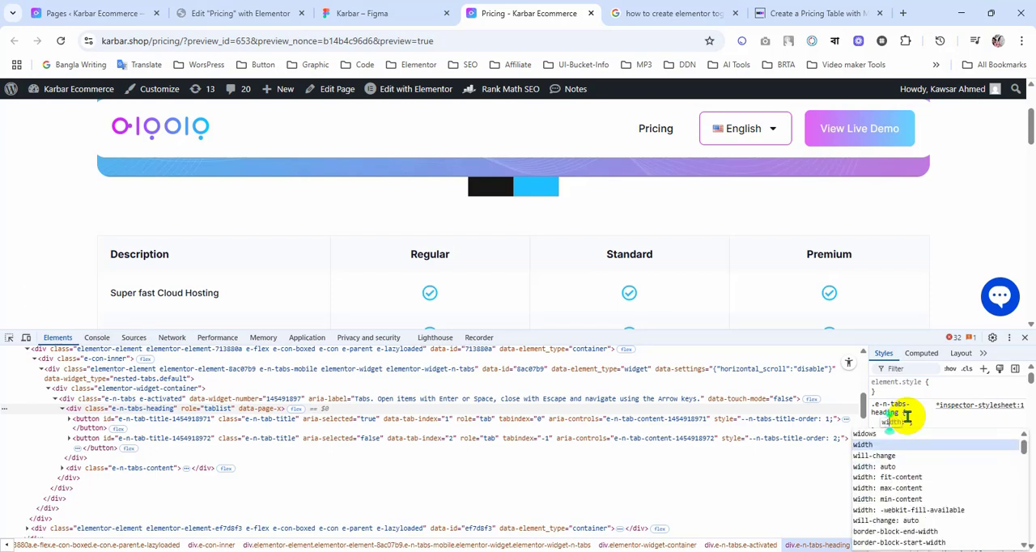
key("Return")
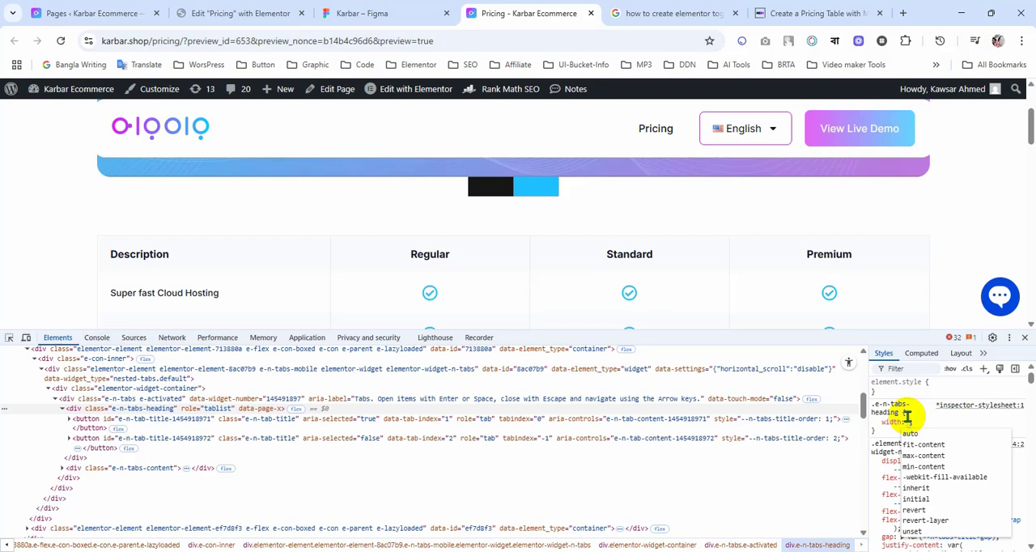
type("18p")
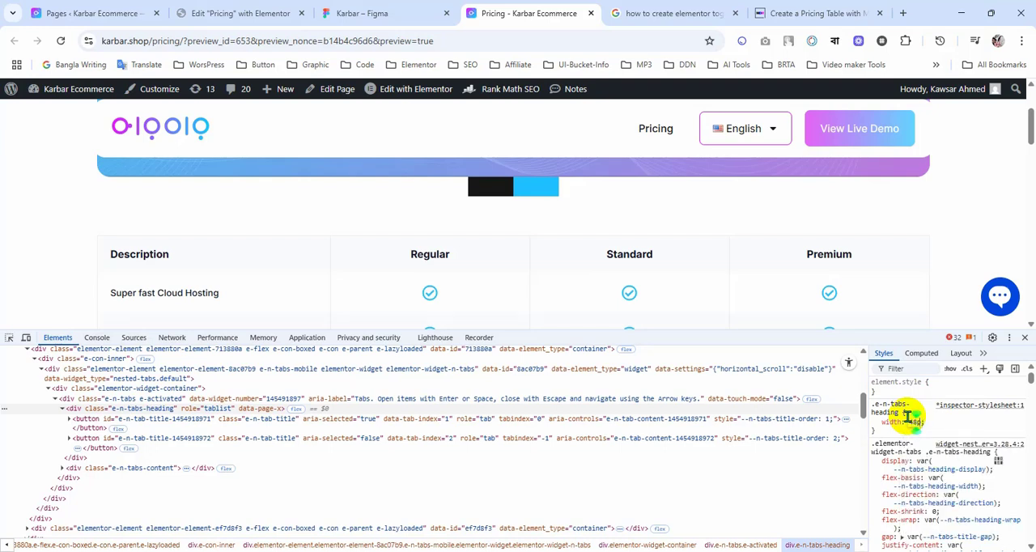
type("x")
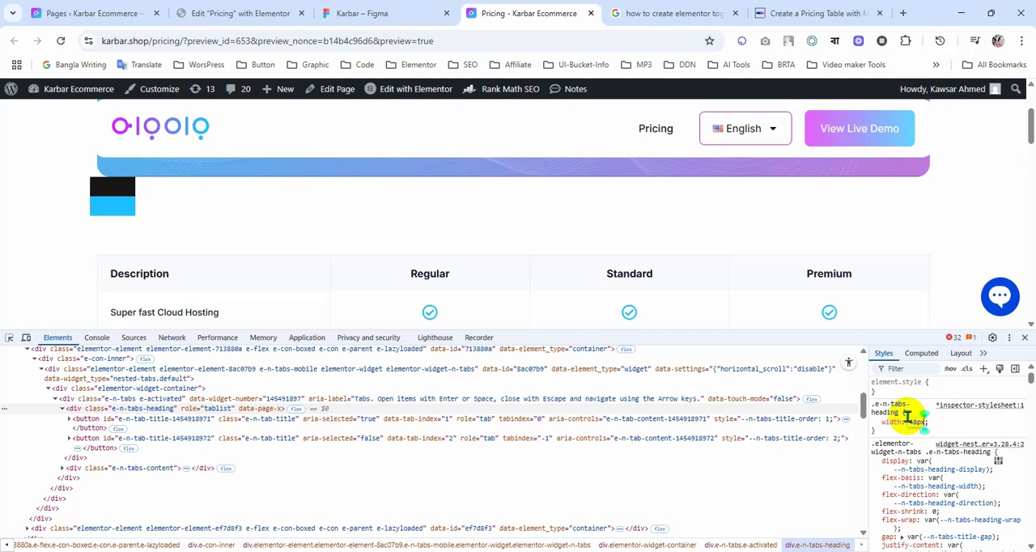
key("Return")
Step: Add an auto margin to the .e-n-tabs-heading inspector rule to center the tab heading
type("am")
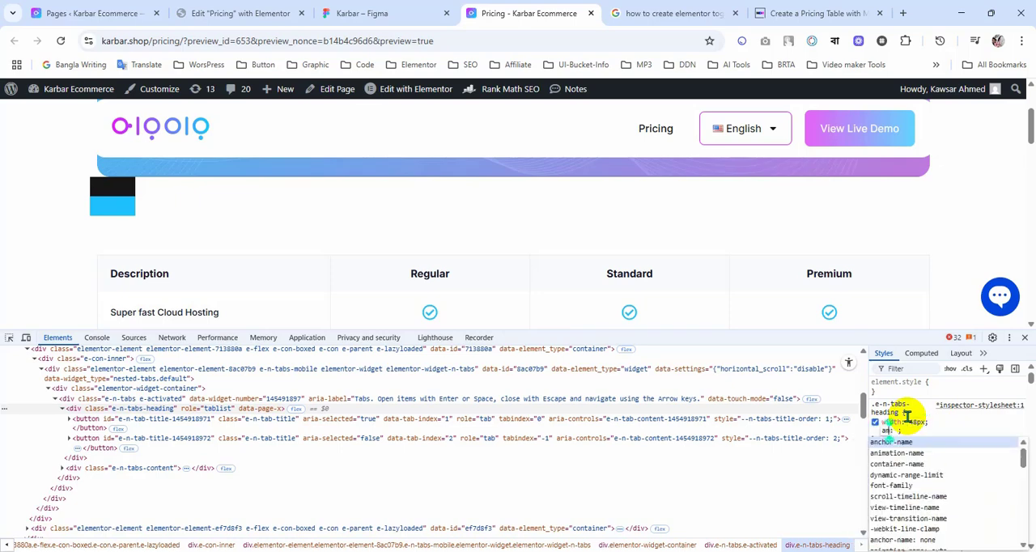
key("BackSpace")
type("margin")
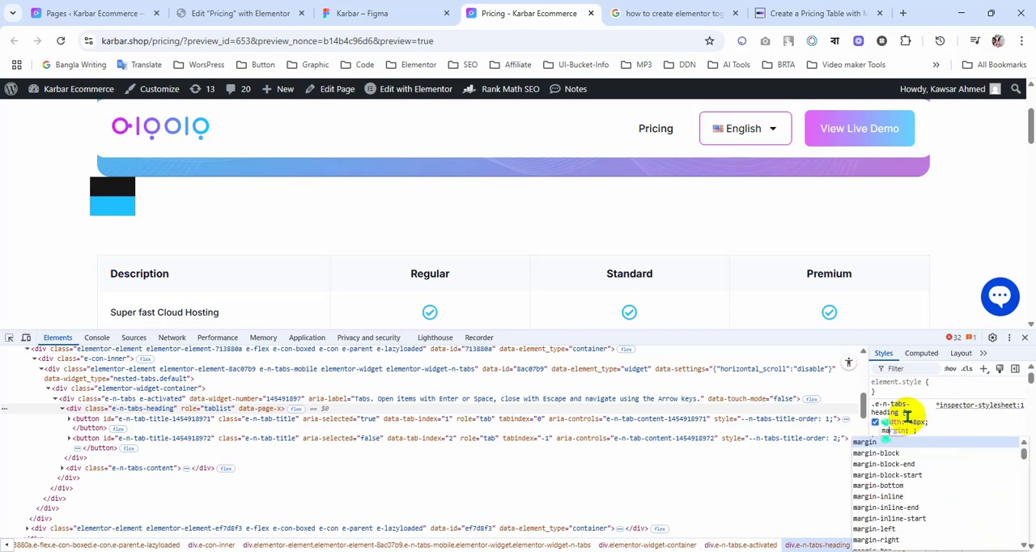
key("Return")
type("a")
key("Return")
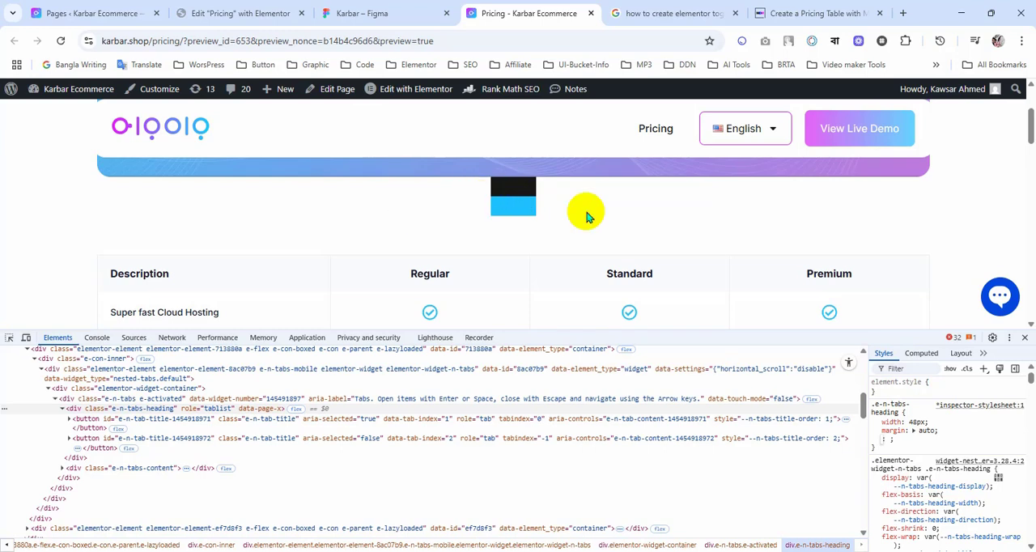
Step: Add the copied background color #1EC0FF and a padding of 3px to the .e-n-tabs-heading inspector rule
left_click(909, 447)
left_click(908, 446)
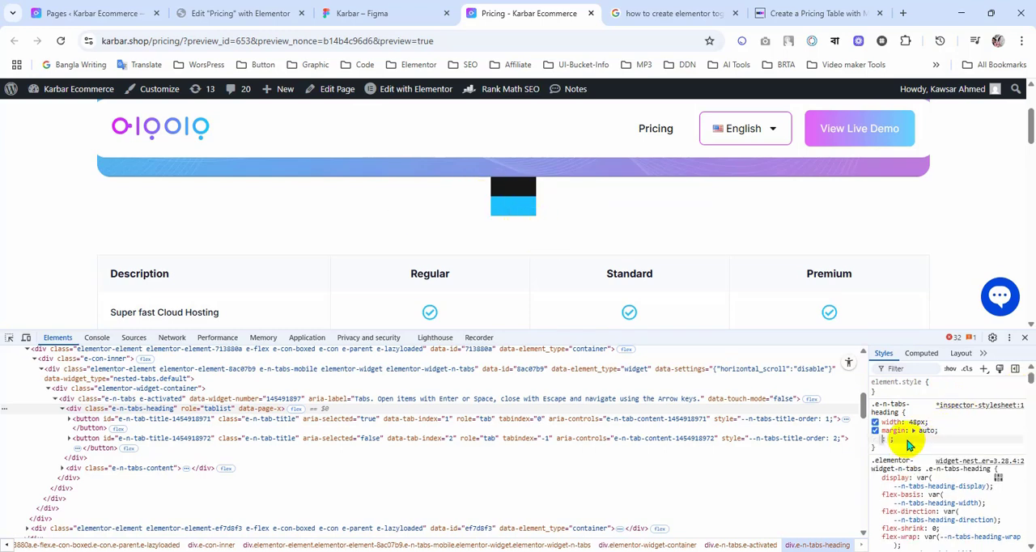
type("background: ;")
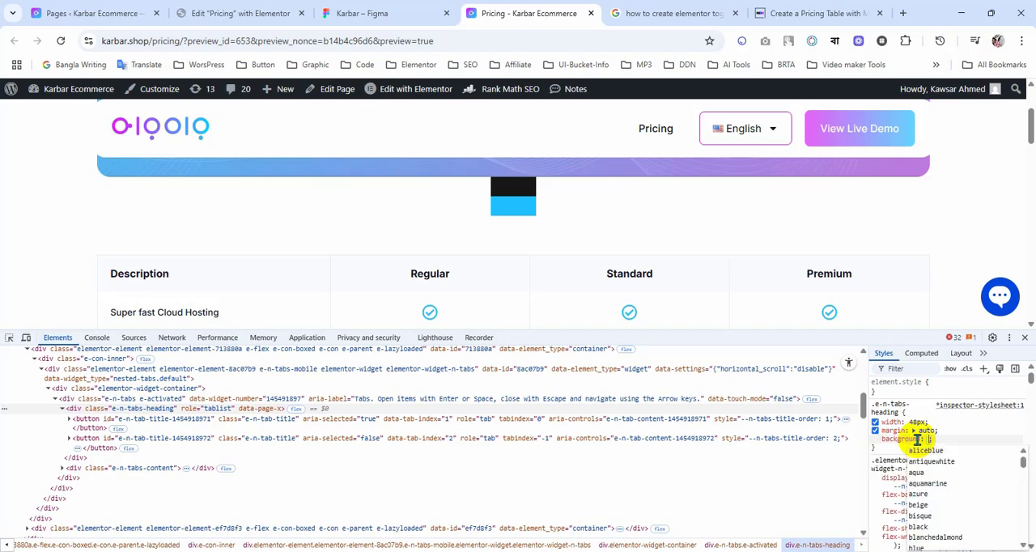
key("ctrl+v")
key("Return")
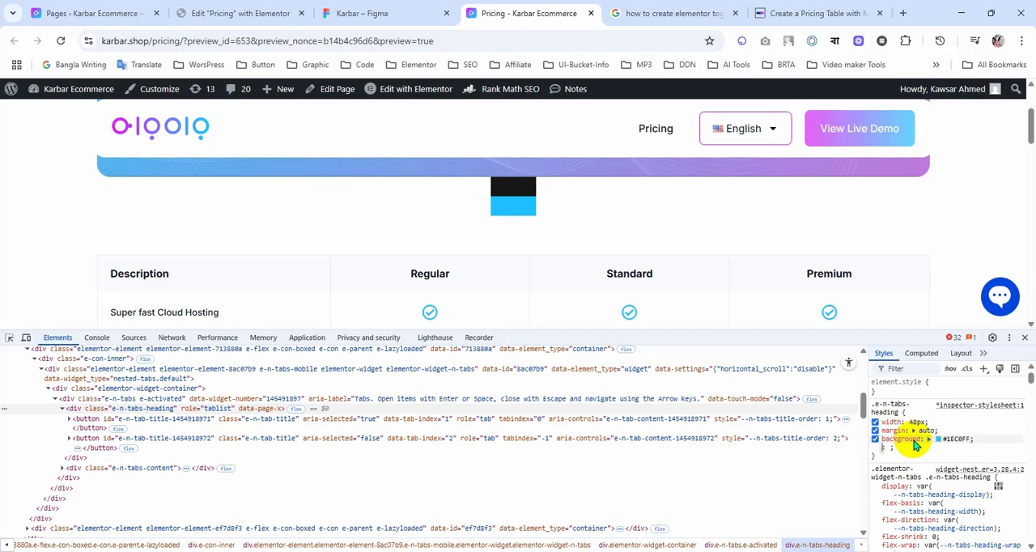
type("padding: ")
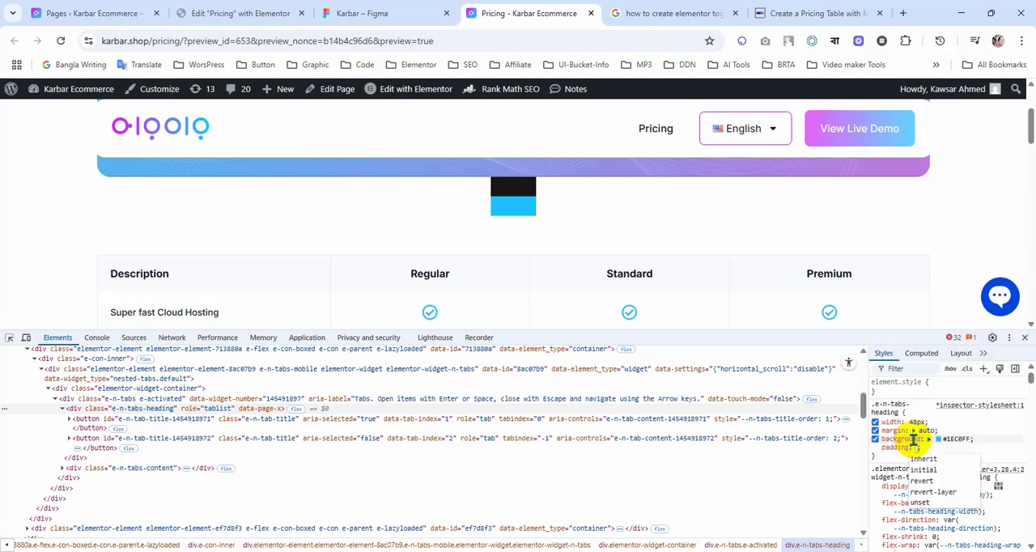
type("5px;")
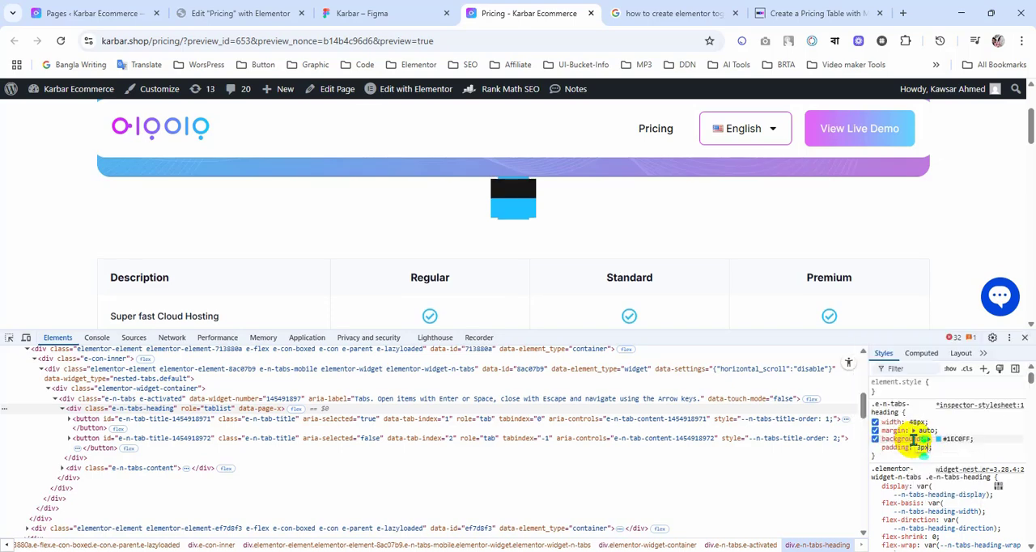
key("Return")
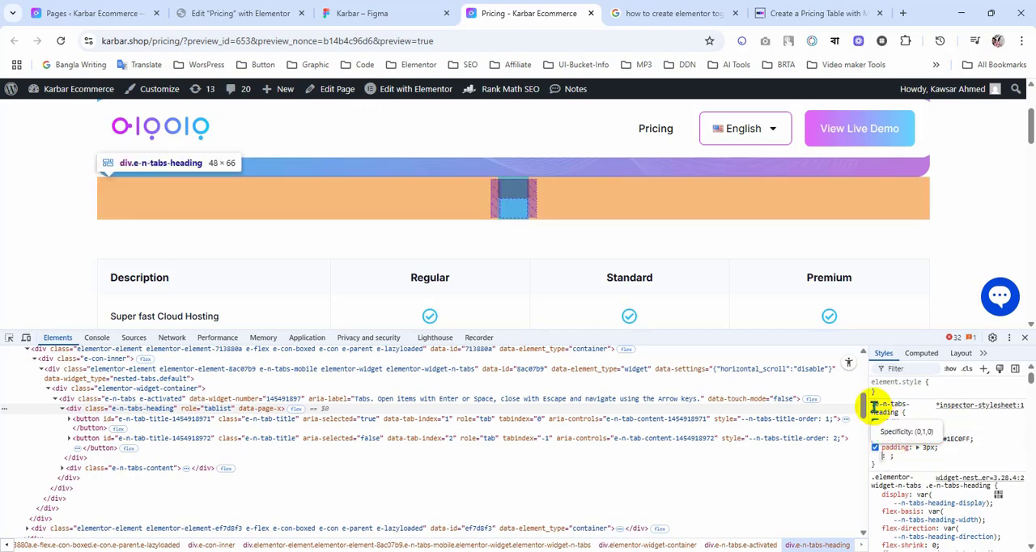
Step: Copy the whole .e-n-tabs-heading rule and paste it, prefixed with "selector", into the Tabs widget's custom CSS in Elementor
left_click_drag(874, 409, 894, 460)
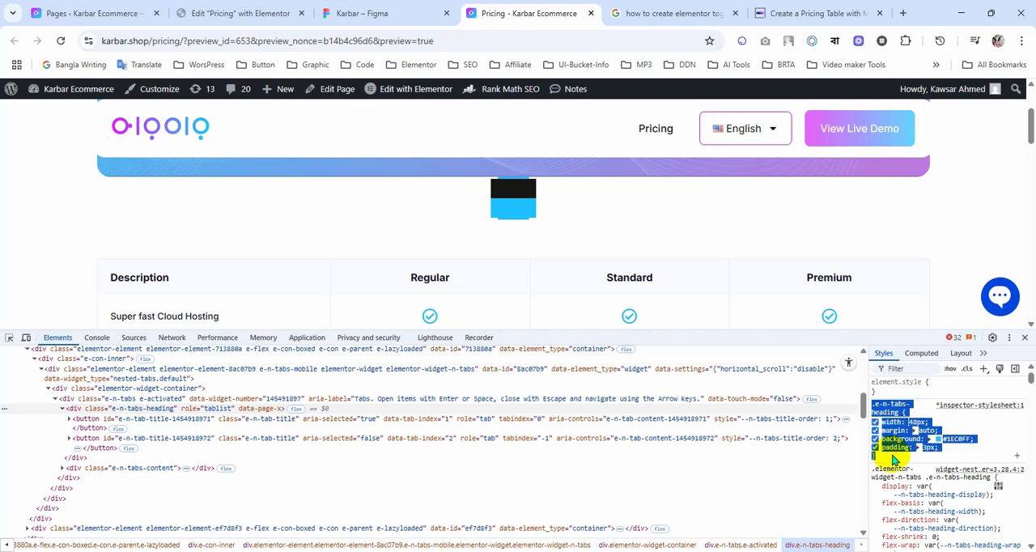
left_click(200, 12)
scroll(138, 215, "up", 1)
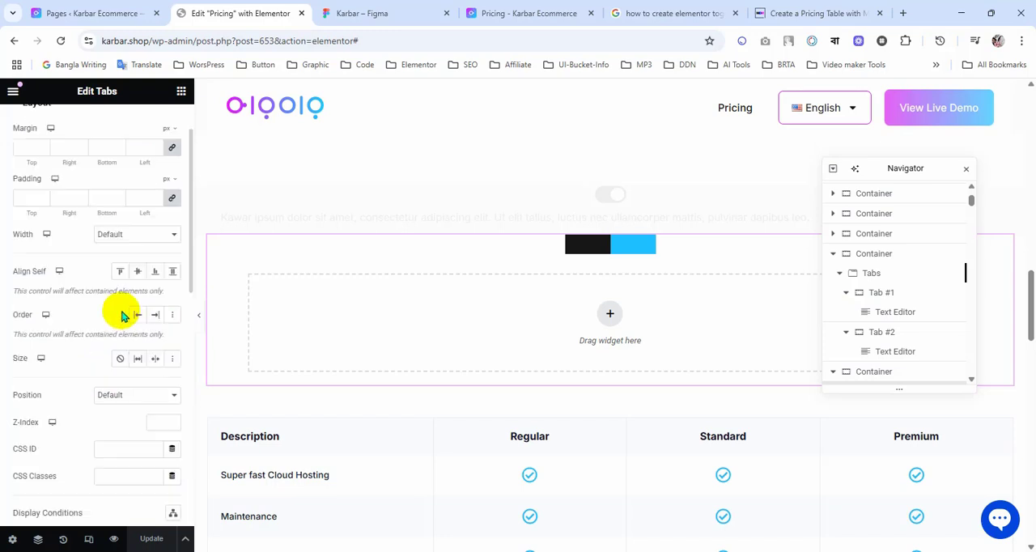
scroll(116, 314, "down", 10)
left_click(72, 432)
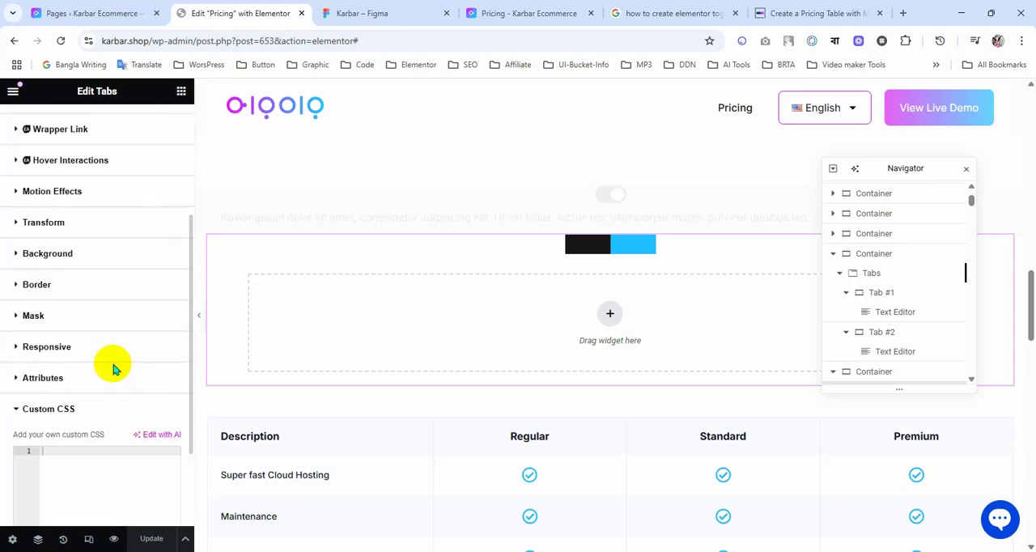
left_click(86, 393)
type("selector")
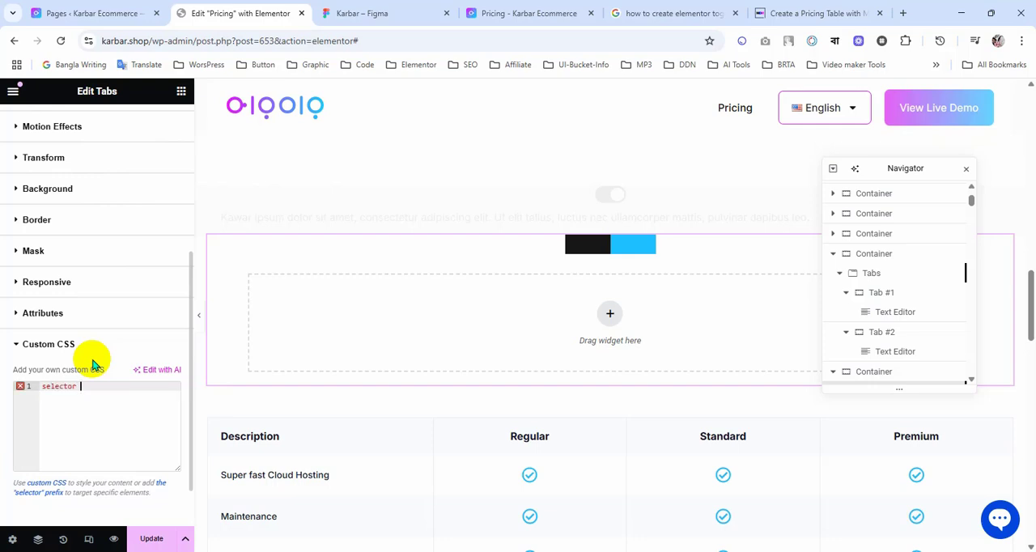
key("ctrl+v")
Step: Set the Tabs widget's Justify option to Stretch
scroll(126, 227, "up", 5)
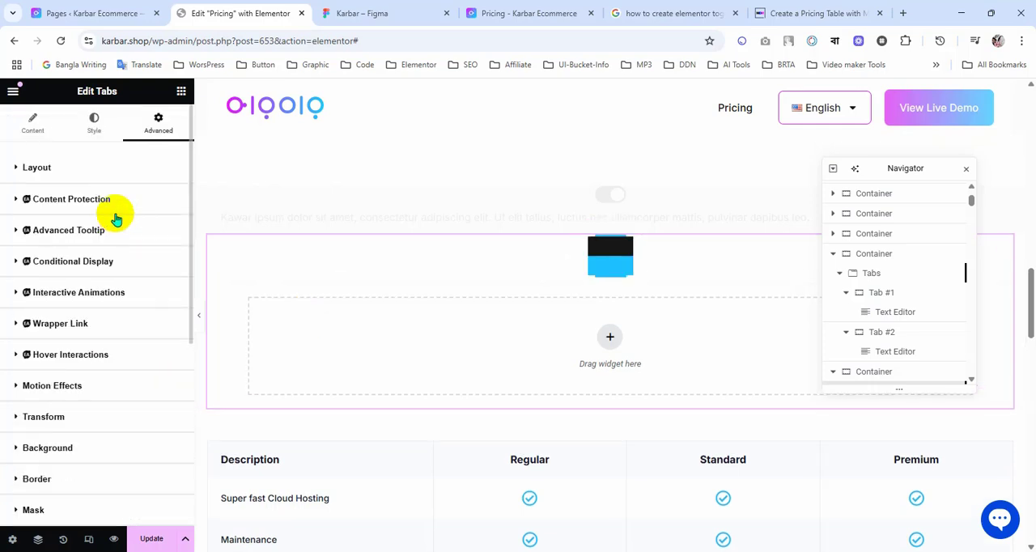
left_click(101, 140)
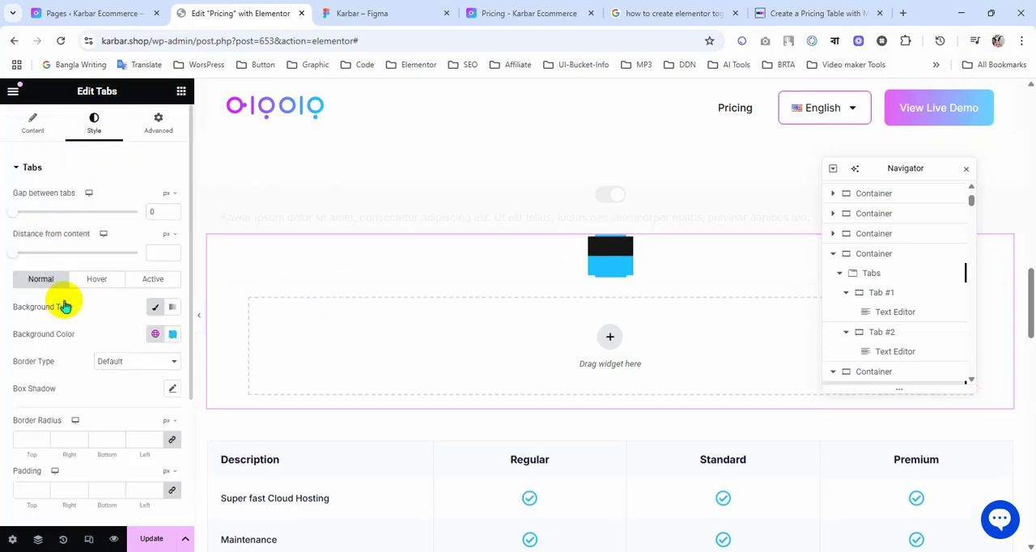
scroll(59, 303, "down", 3)
scroll(58, 303, "up", 3)
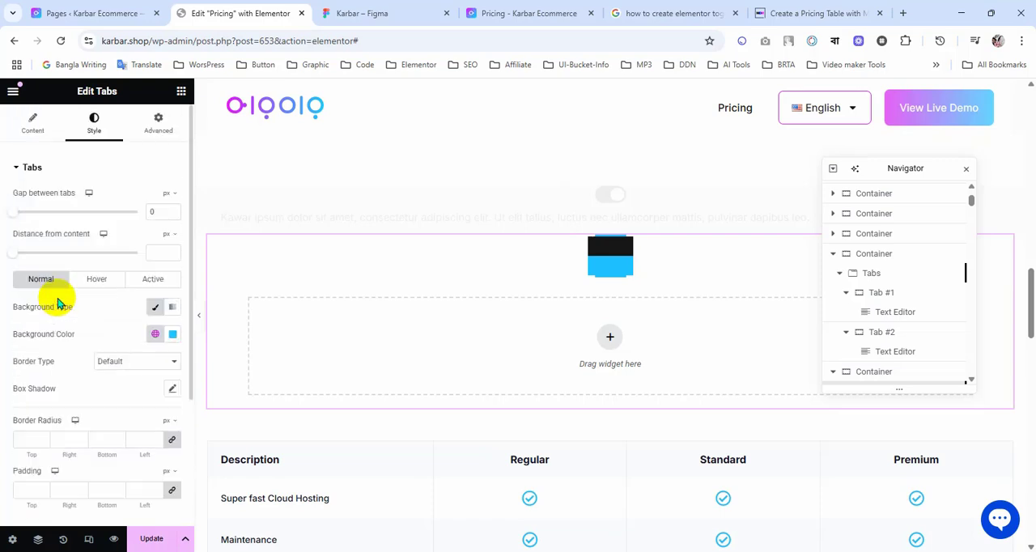
left_click(32, 130)
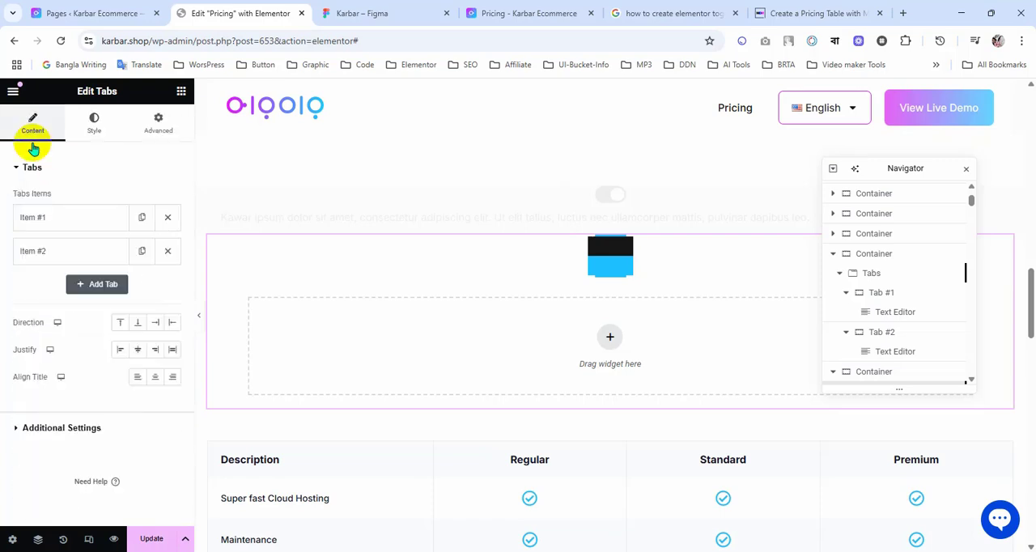
left_click(171, 351)
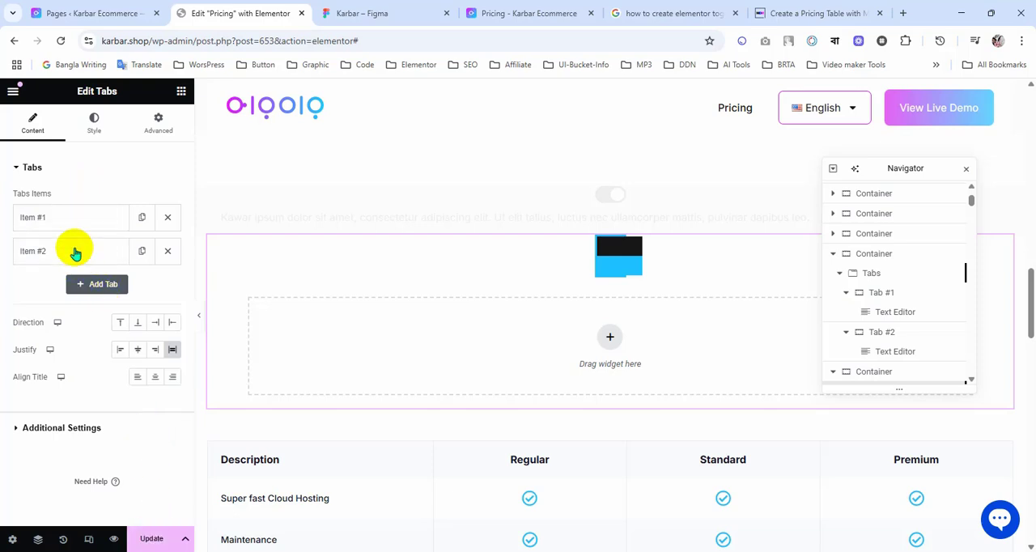
Step: Set the tabs' padding to 10 px on all four sides in the Tabs widget's style settings
left_click(93, 130)
left_click(94, 132)
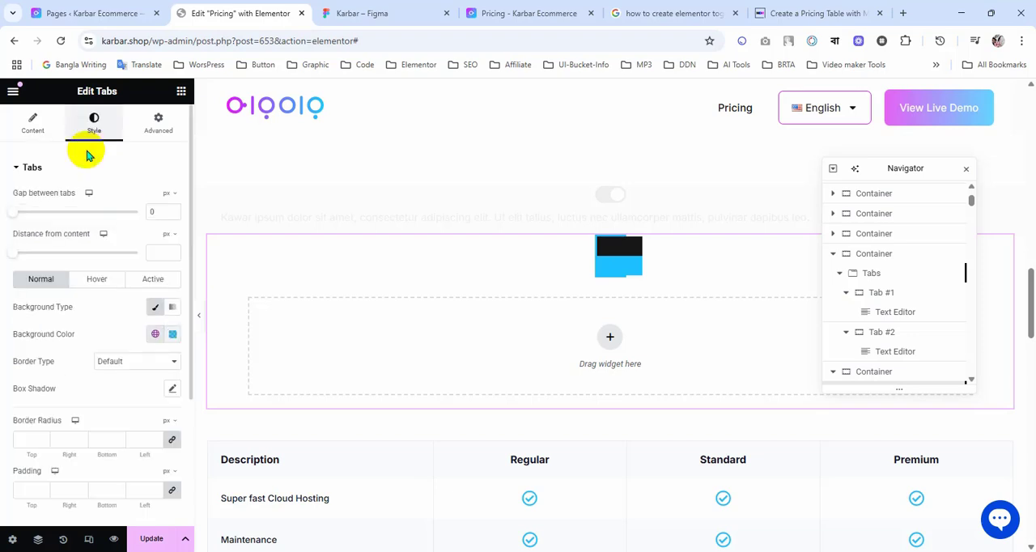
scroll(119, 382, "down", 1)
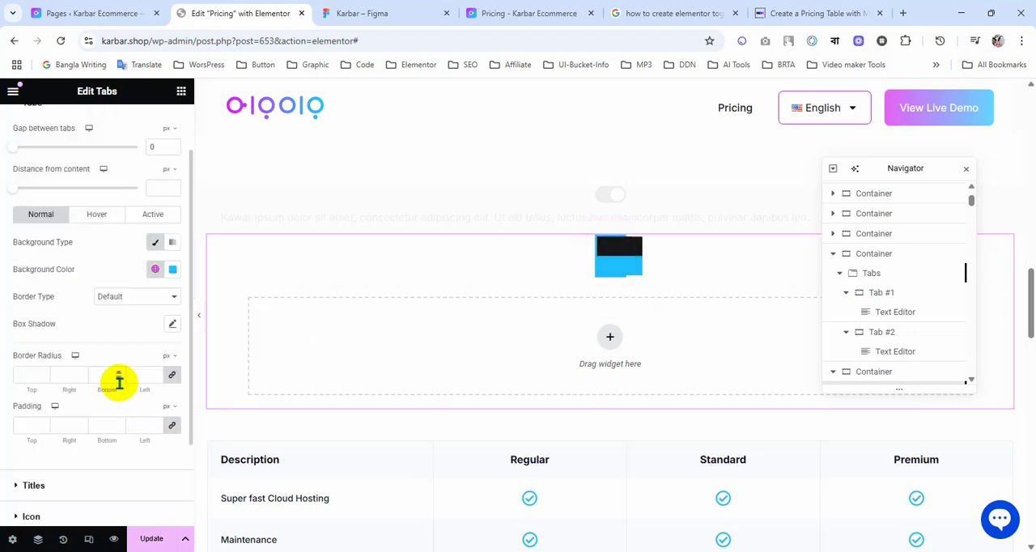
left_click(25, 427)
type("10")
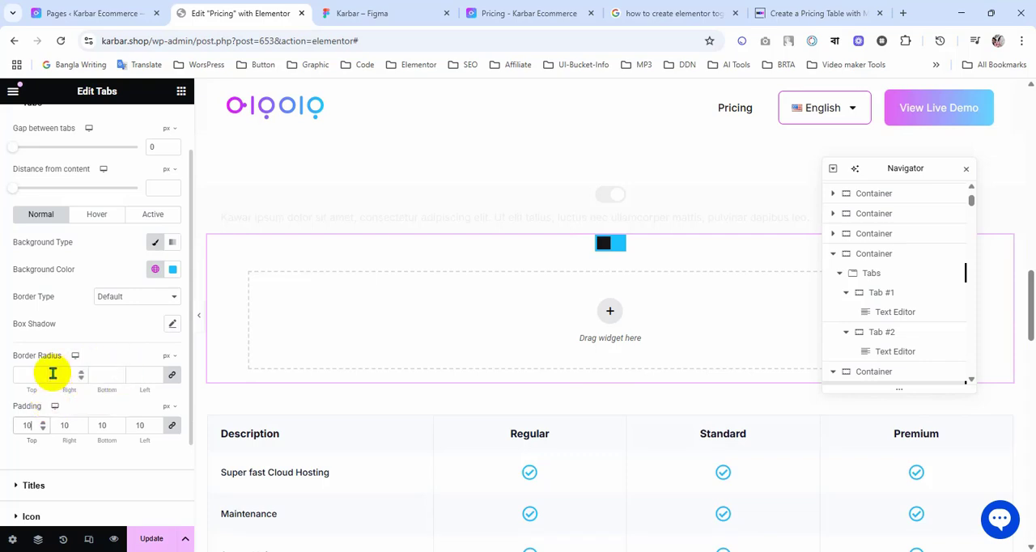
left_click(81, 429)
left_click(81, 430)
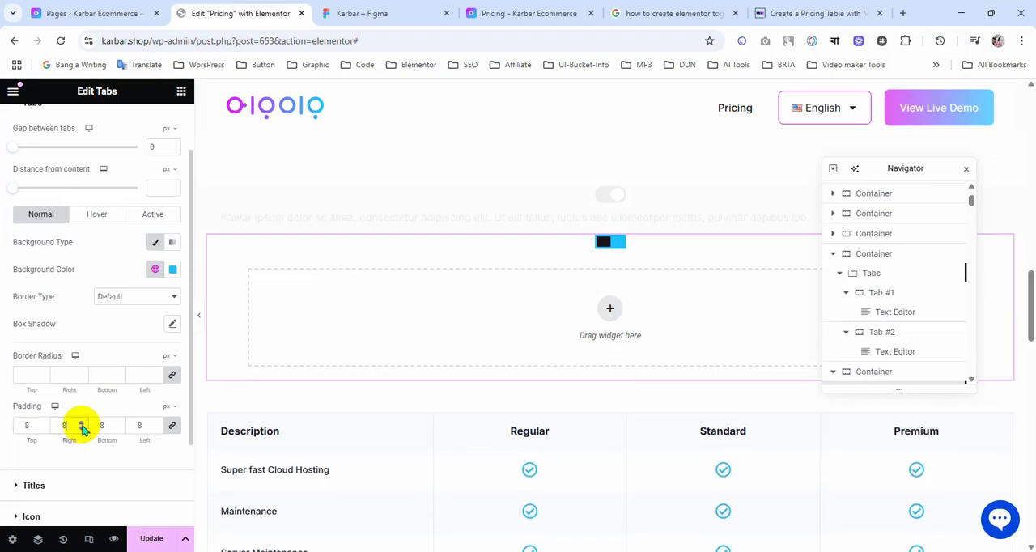
left_click(82, 429)
left_click(81, 427)
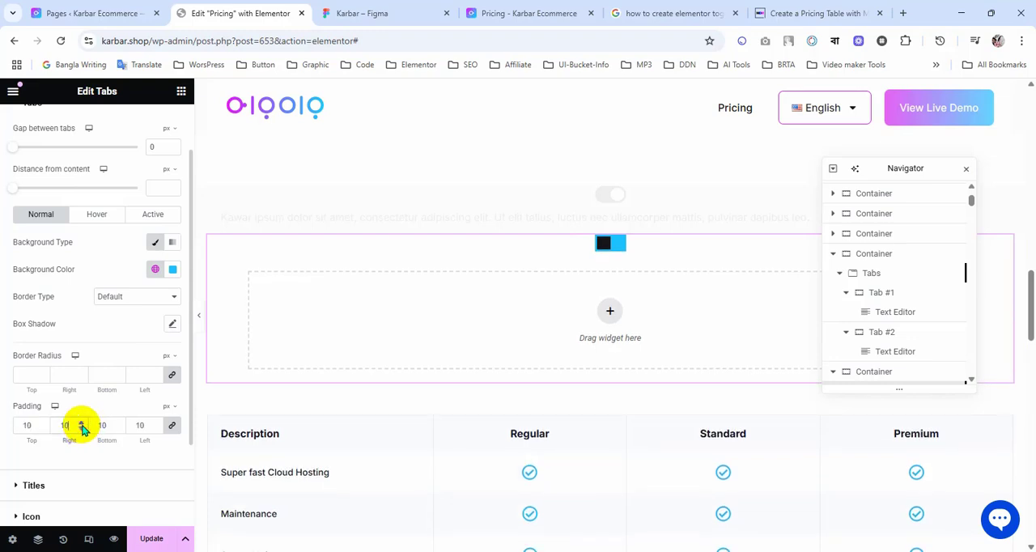
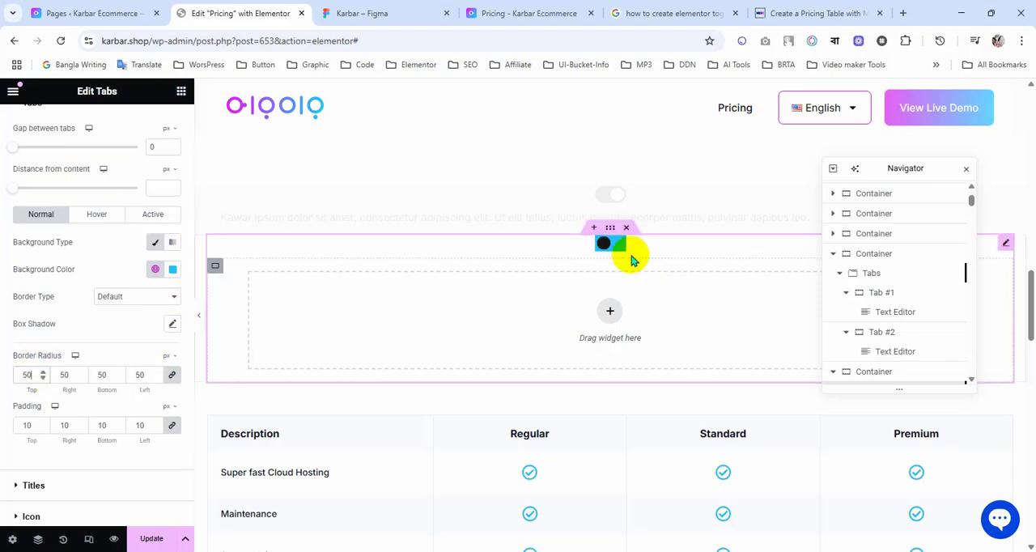
Step: Add a border-radius of 16px to the .e-n-tabs-heading rule in the Tabs widget's custom CSS
scroll(130, 198, "up", 2)
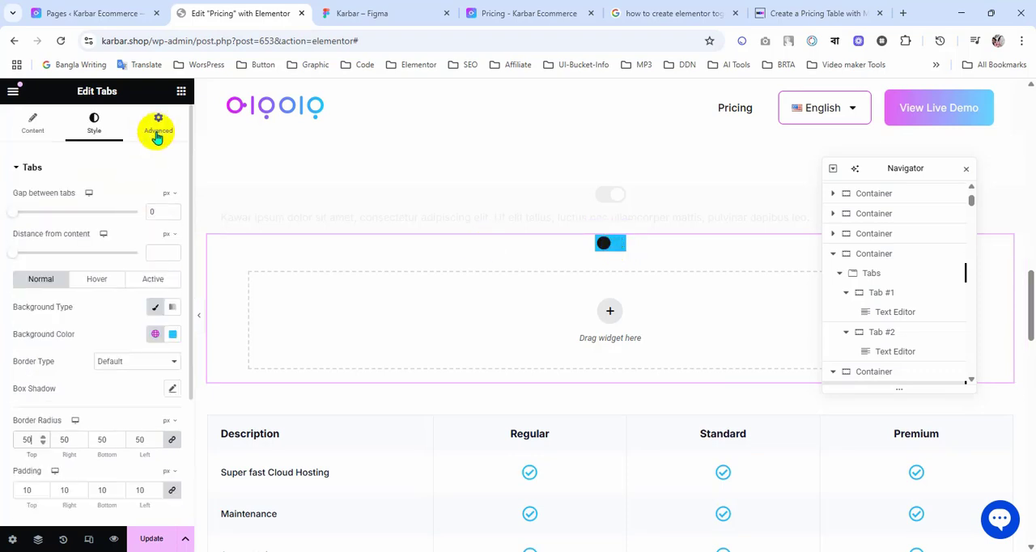
left_click(159, 123)
scroll(139, 353, "down", 8)
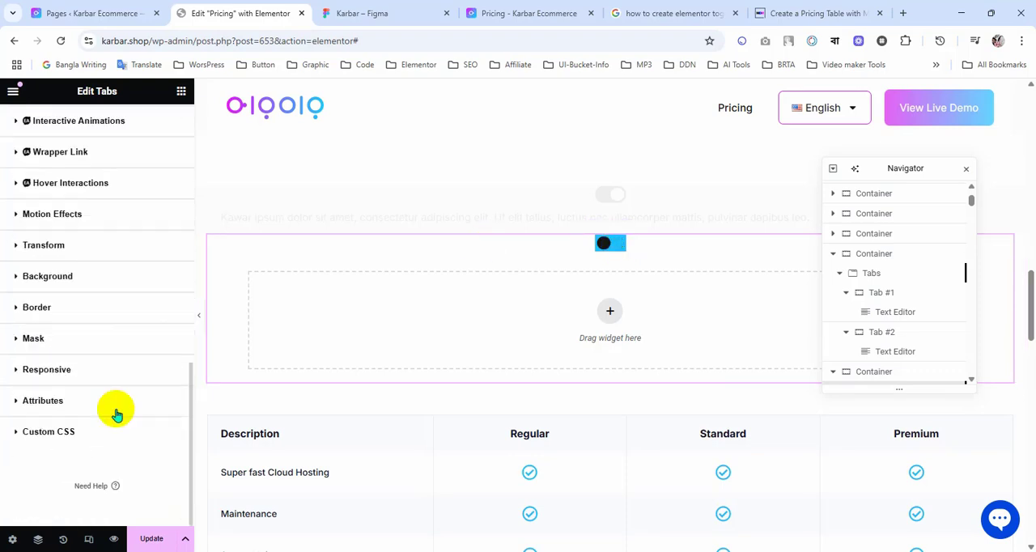
left_click(104, 440)
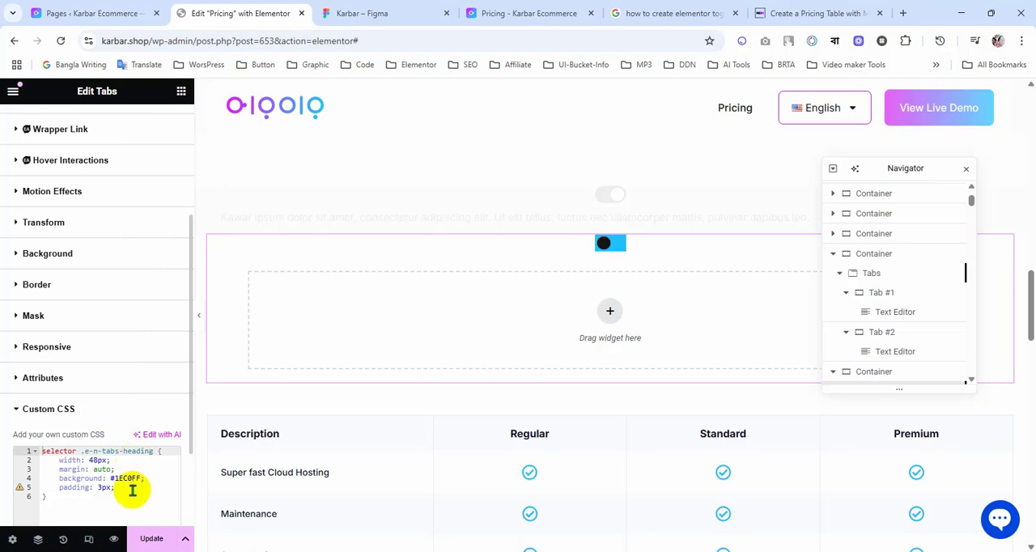
left_click(130, 488)
key("Return")
type("bord")
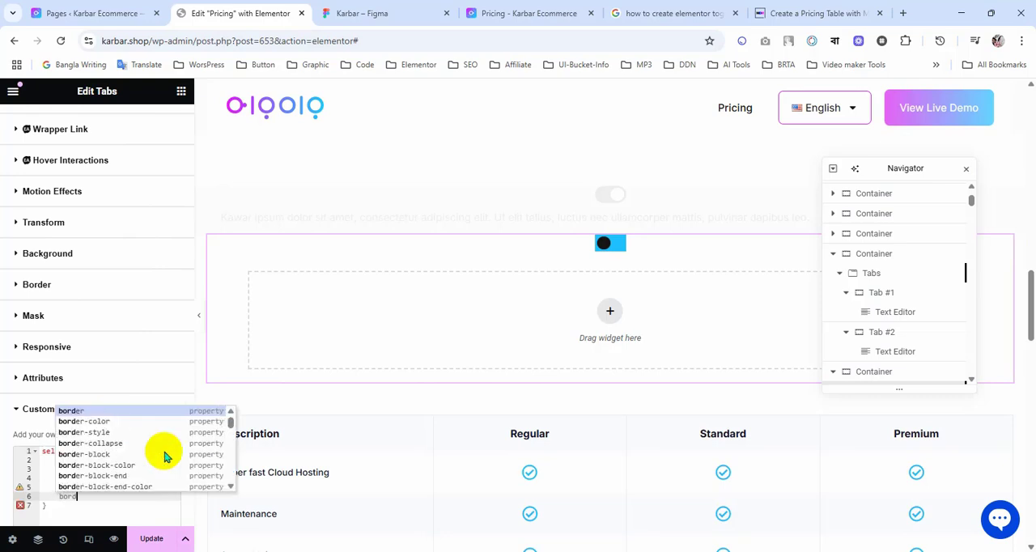
type("er-rad")
key("Return")
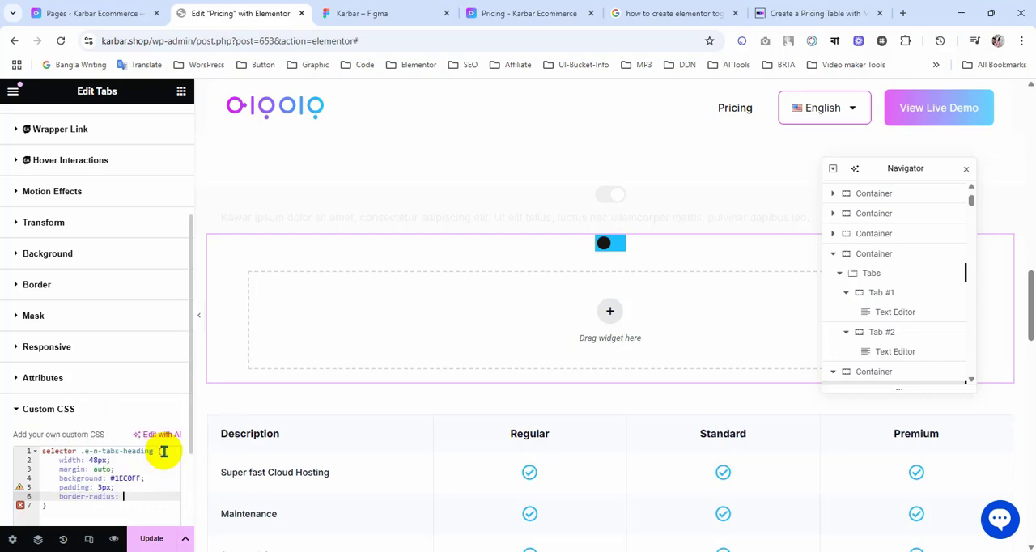
type("16px;")
Step: Check the switch track in the Figma design and set the tabs' normal-state background color to the global Transparent color in Elementor
scroll(17, 202, "up", 3)
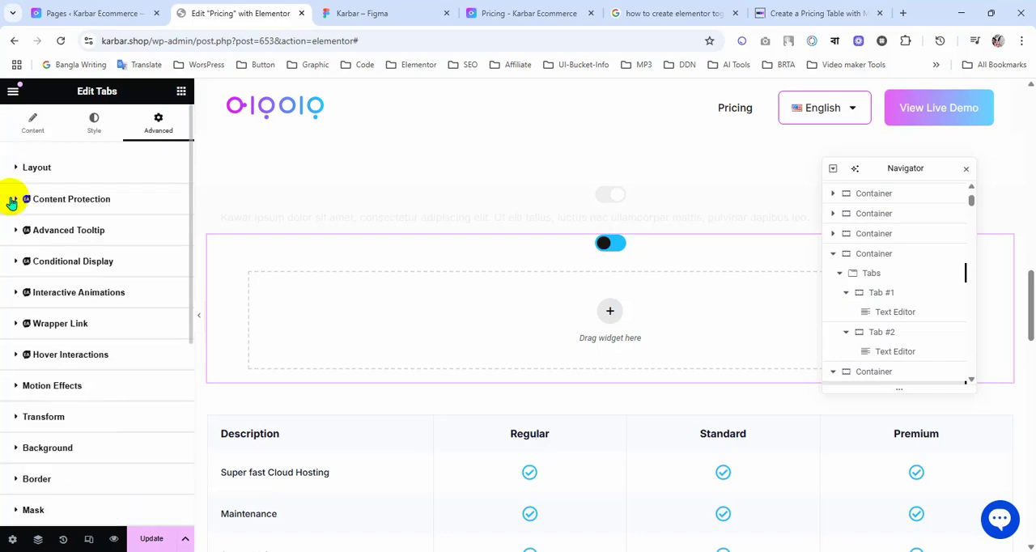
left_click(104, 133)
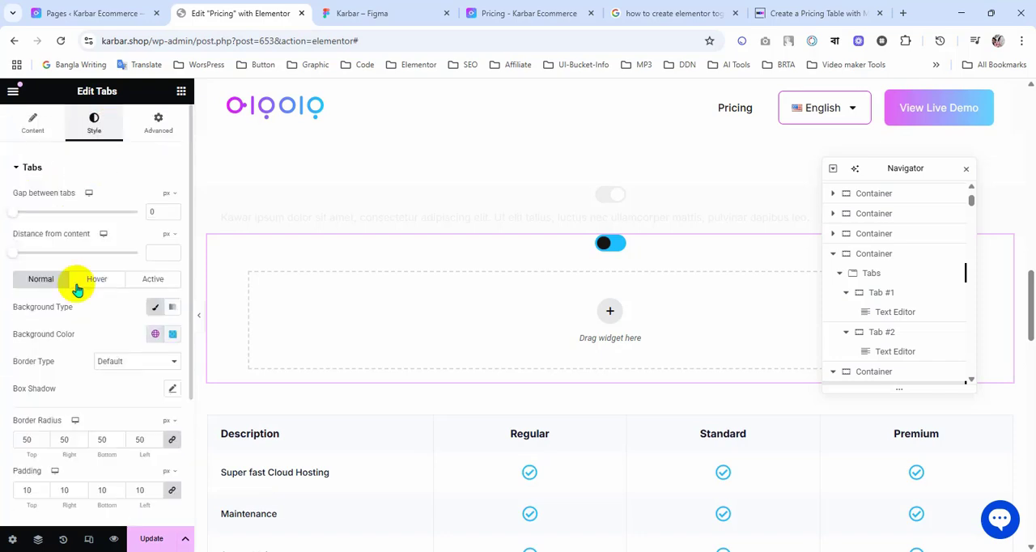
scroll(83, 332, "down", 1)
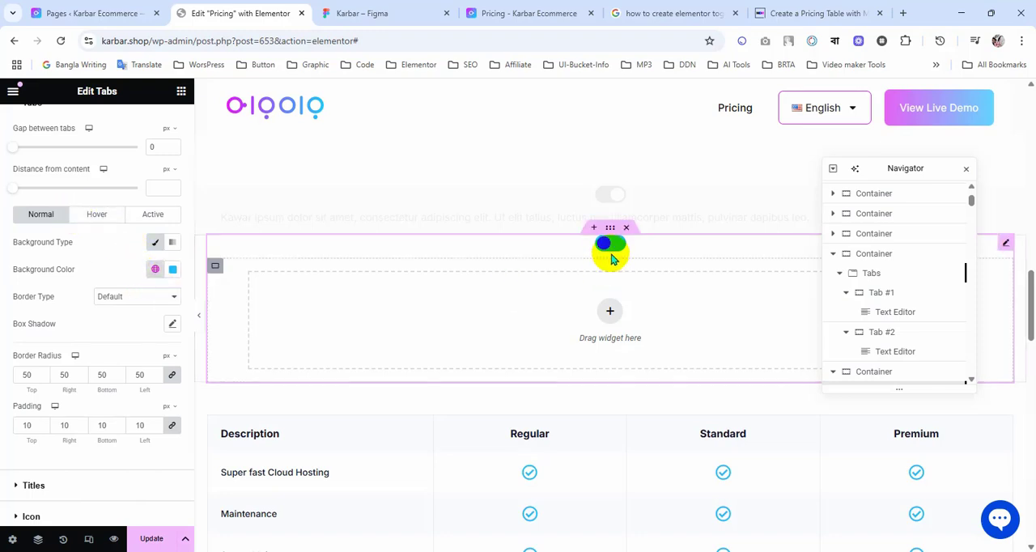
left_click(407, 12)
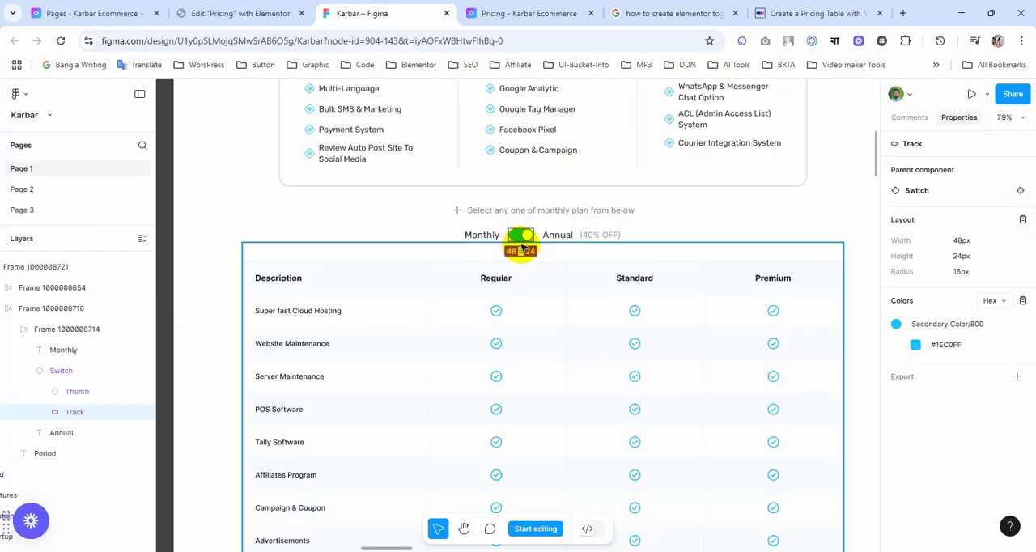
left_click(210, 12)
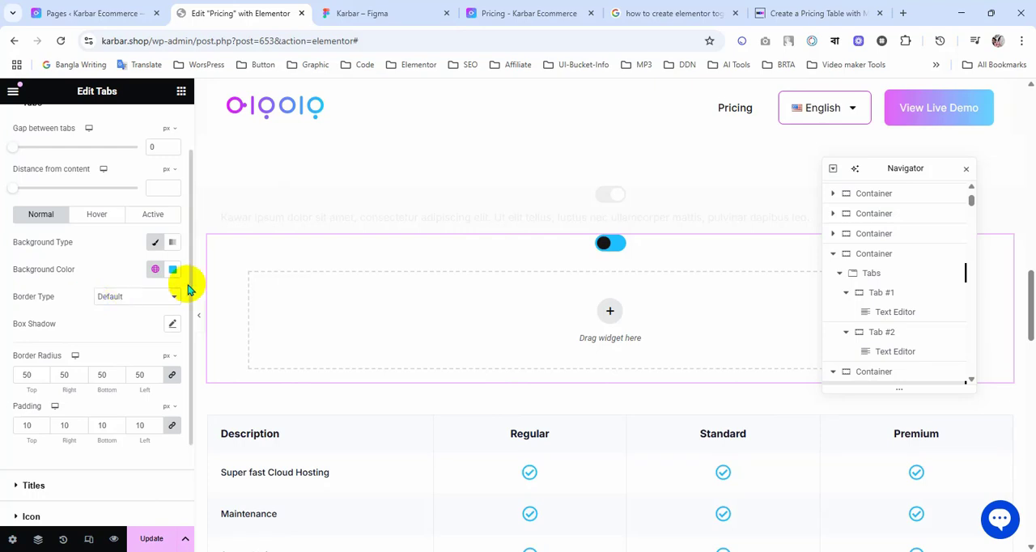
left_click(155, 269)
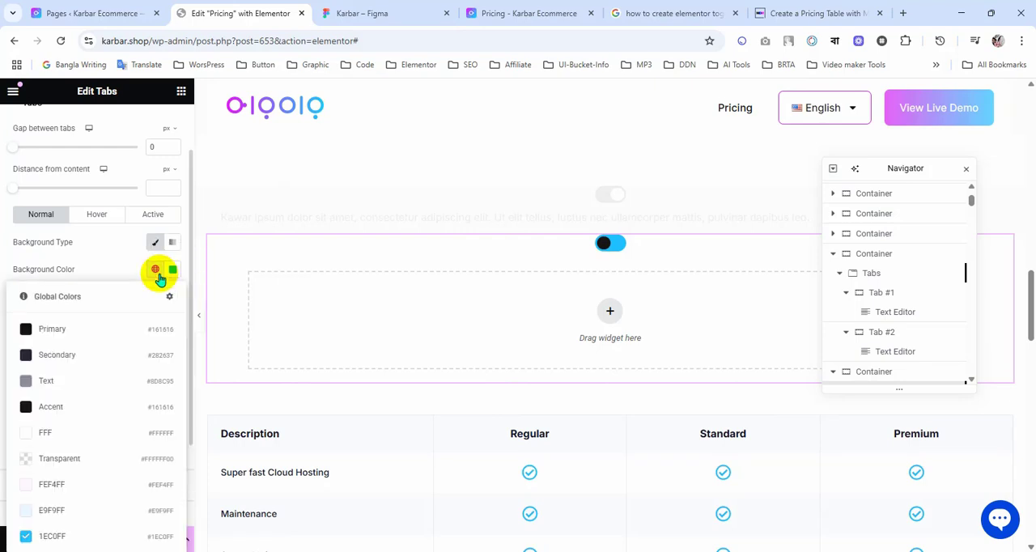
left_click(81, 465)
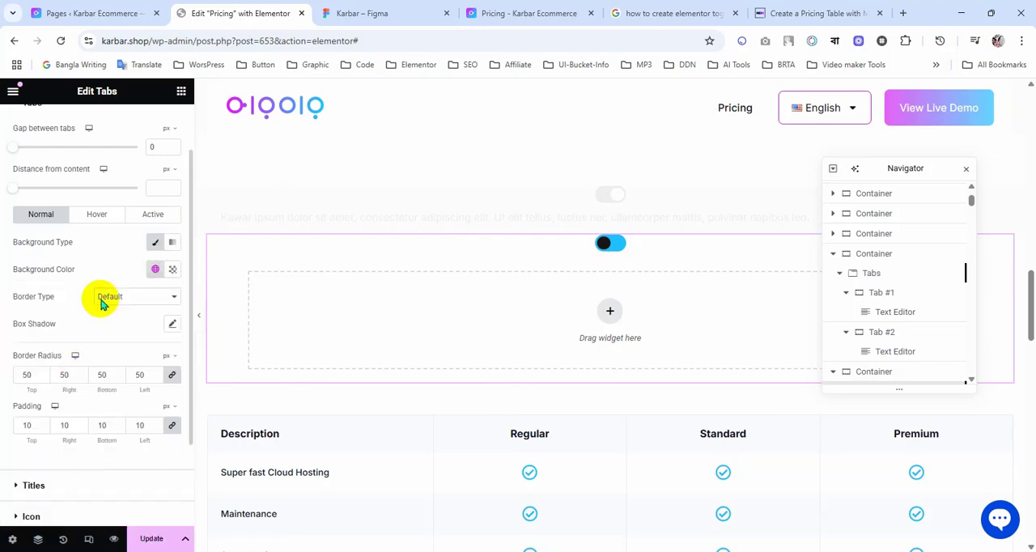
Step: Set the tabs' active-state background to the global color FFF and their hover-state background to Transparent
left_click(151, 214)
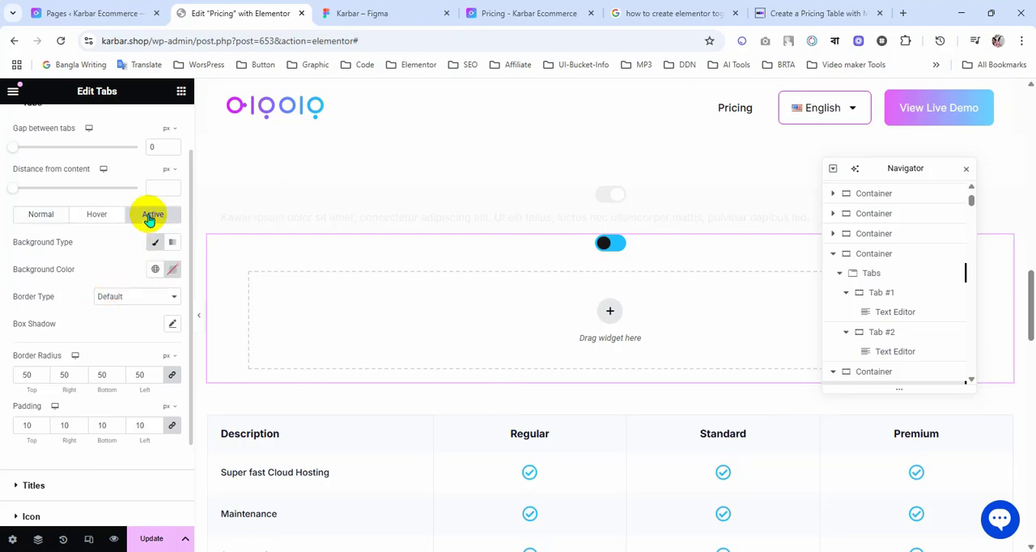
left_click(157, 269)
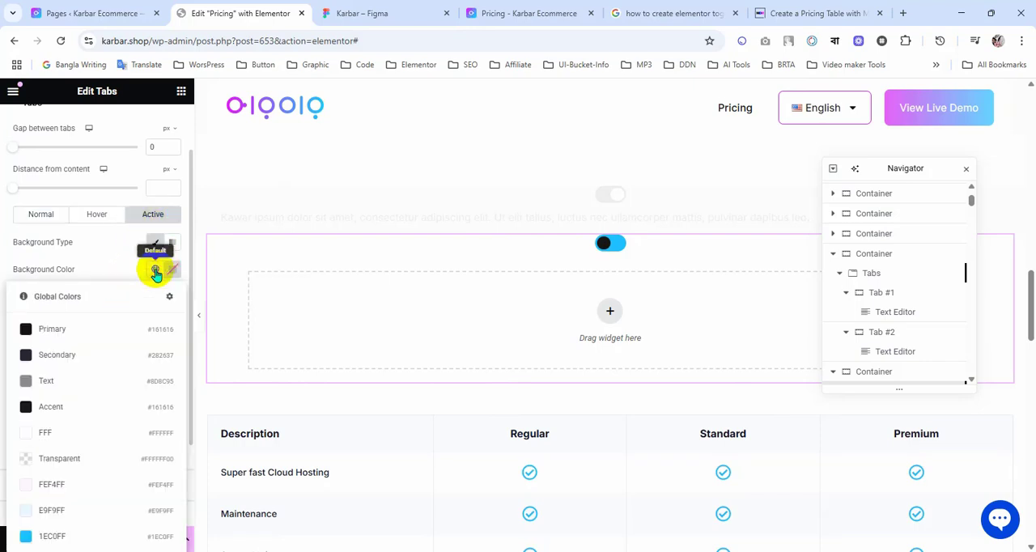
left_click(64, 430)
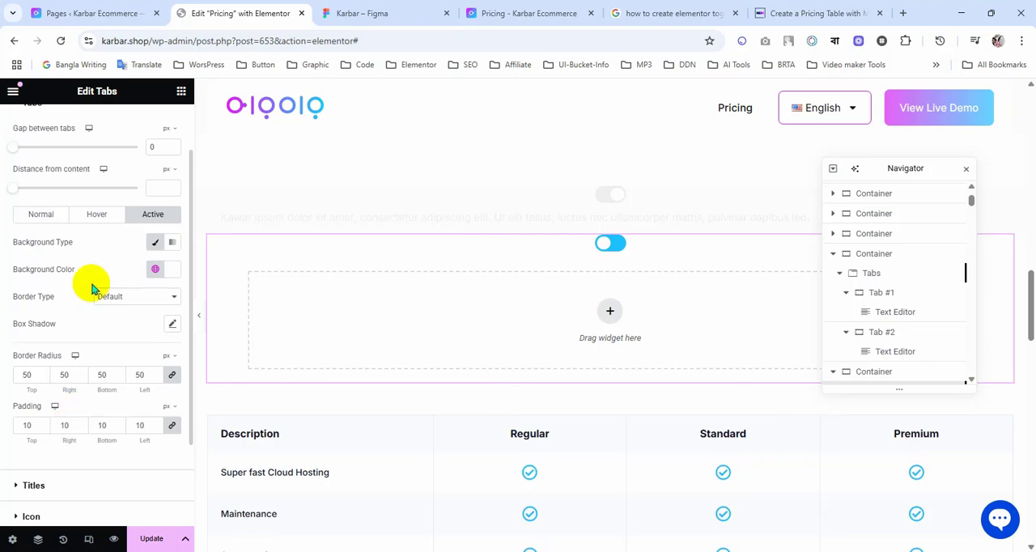
left_click(91, 215)
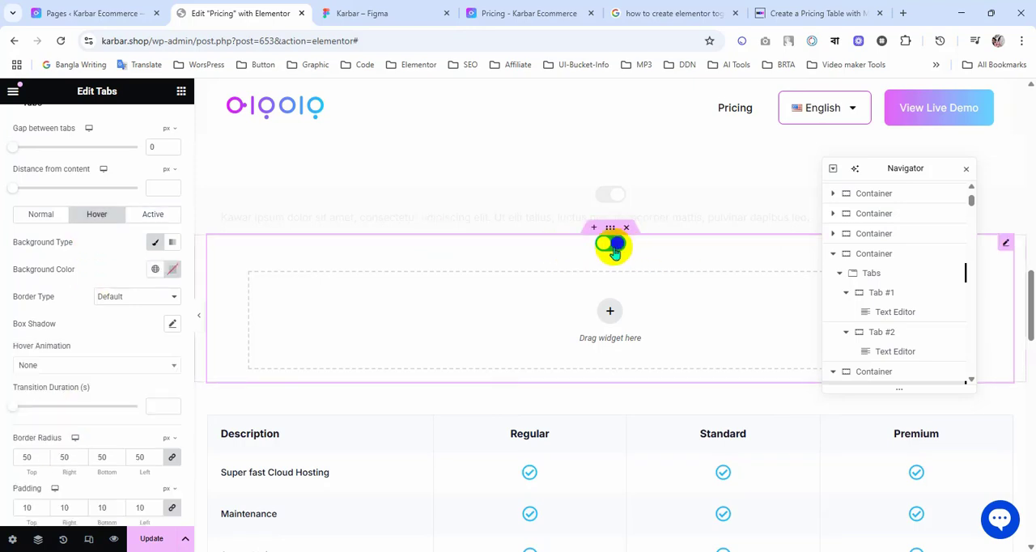
left_click(154, 270)
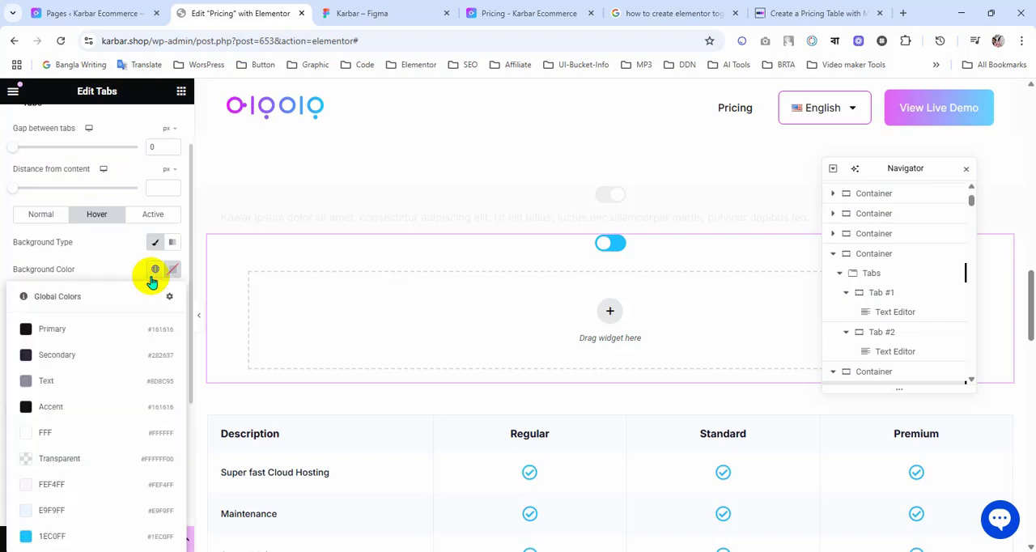
left_click(70, 459)
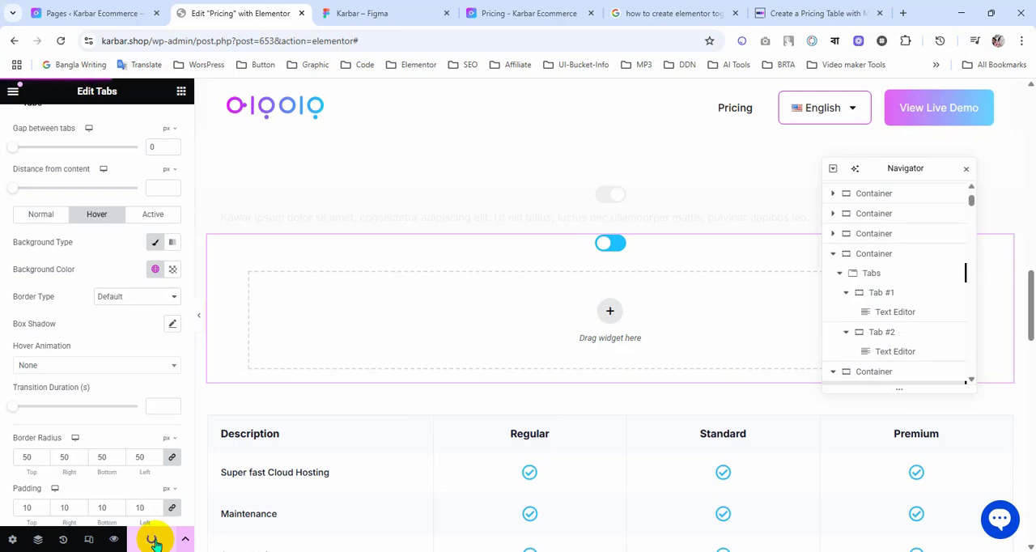
Step: Reload the live Pricing page preview and test the toggle by switching back and forth between its two tabs
left_click(520, 11)
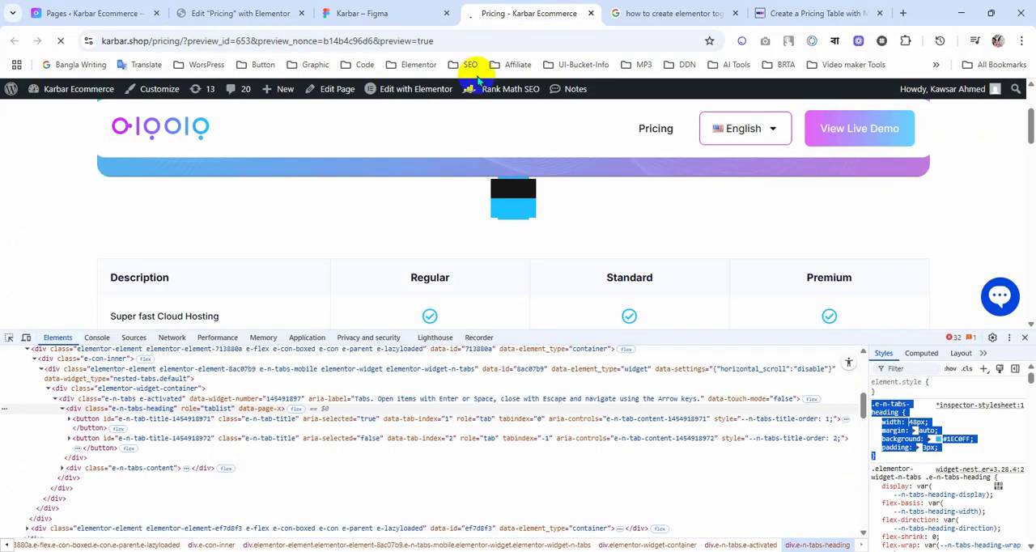
key("F5")
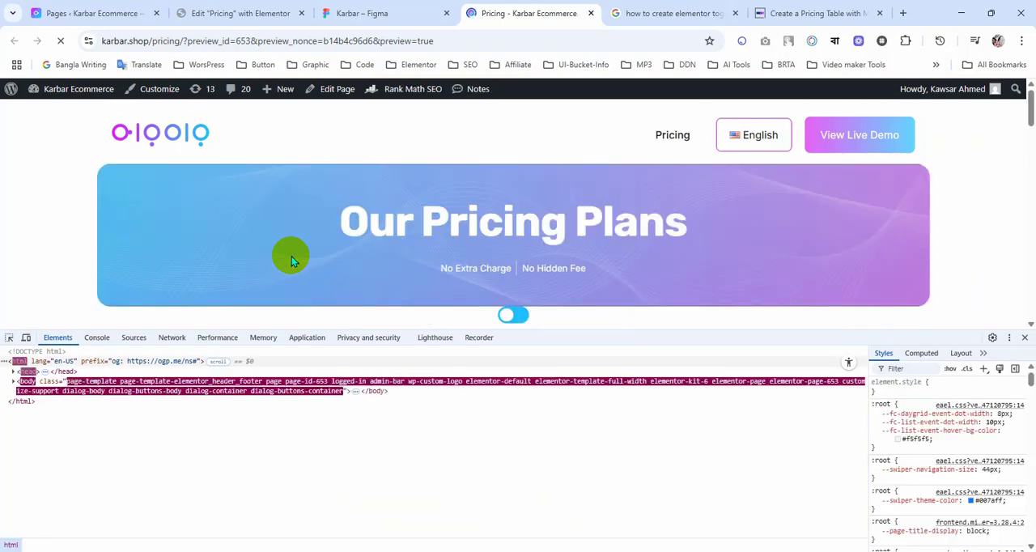
left_click(518, 189)
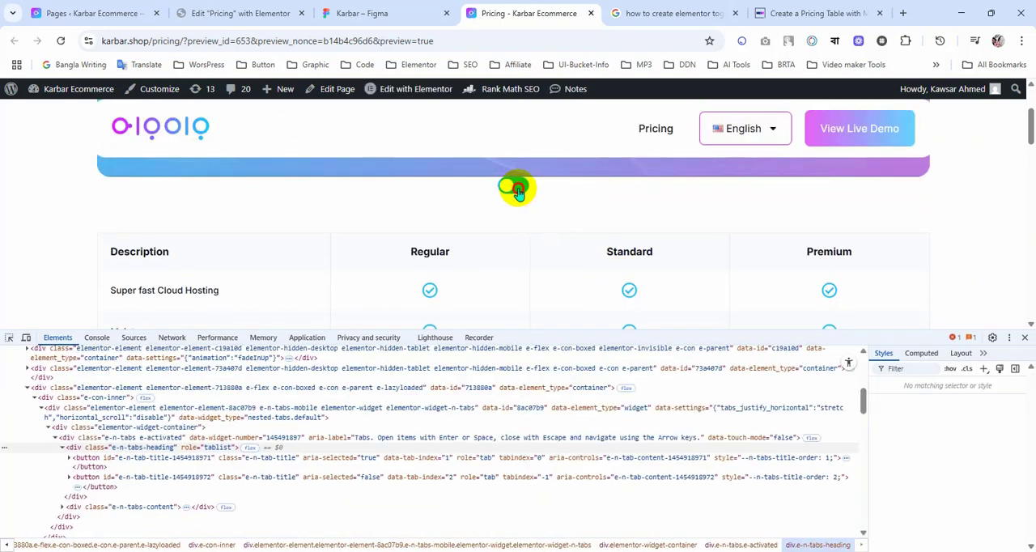
left_click(506, 189)
left_click(524, 190)
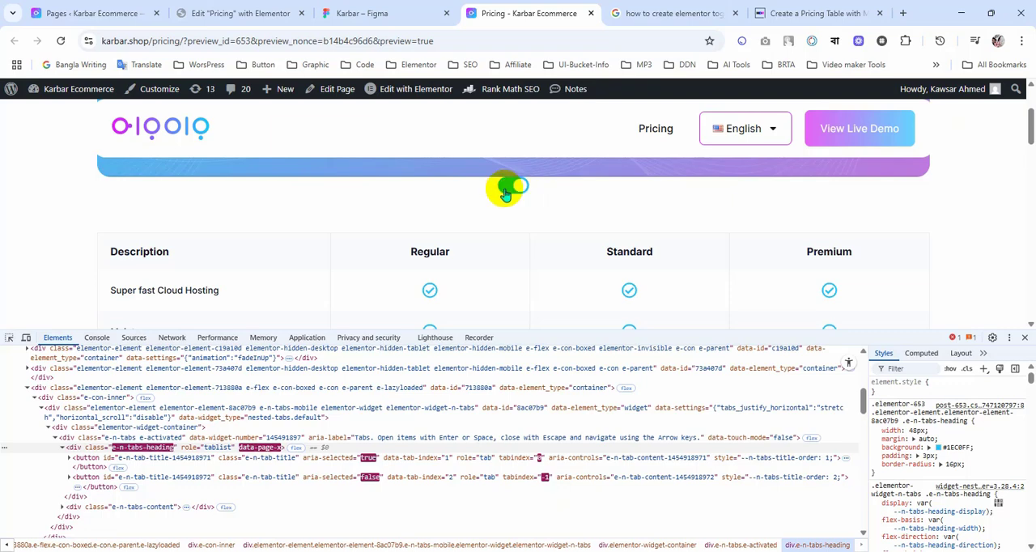
left_click(506, 191)
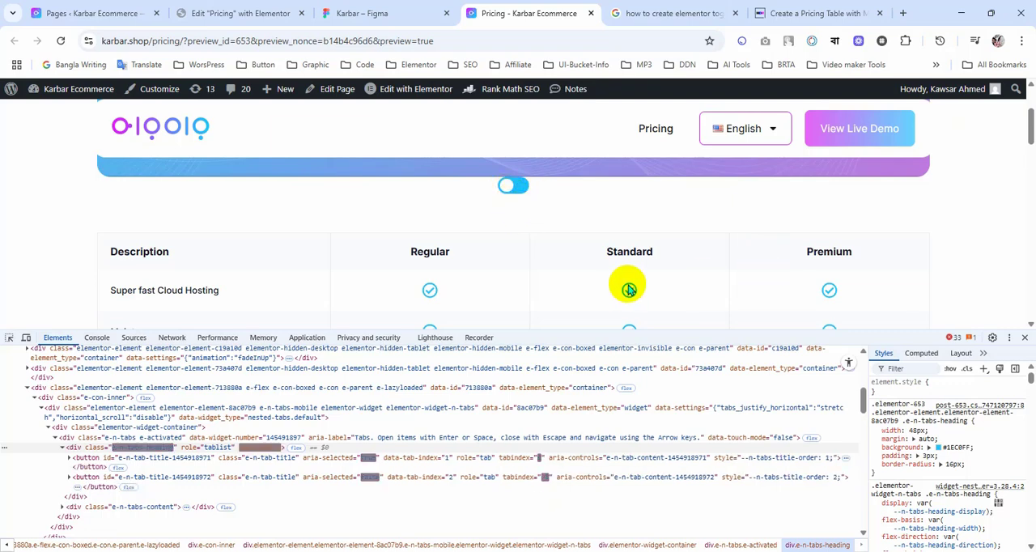
Step: Save the pricing table's outer container to the Elementor library as a template named "Pricing Table" and close the library
left_click(268, 14)
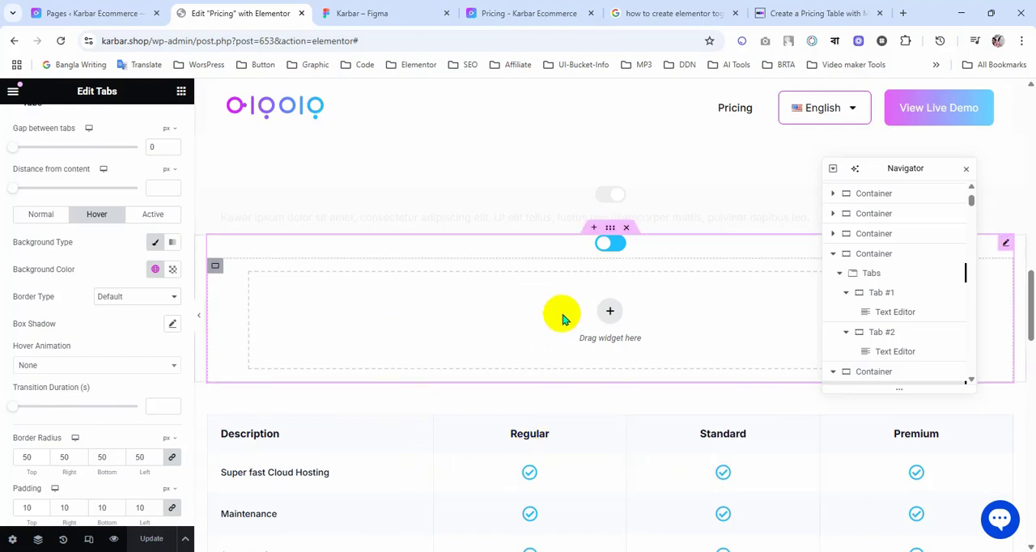
scroll(574, 348, "down", 2)
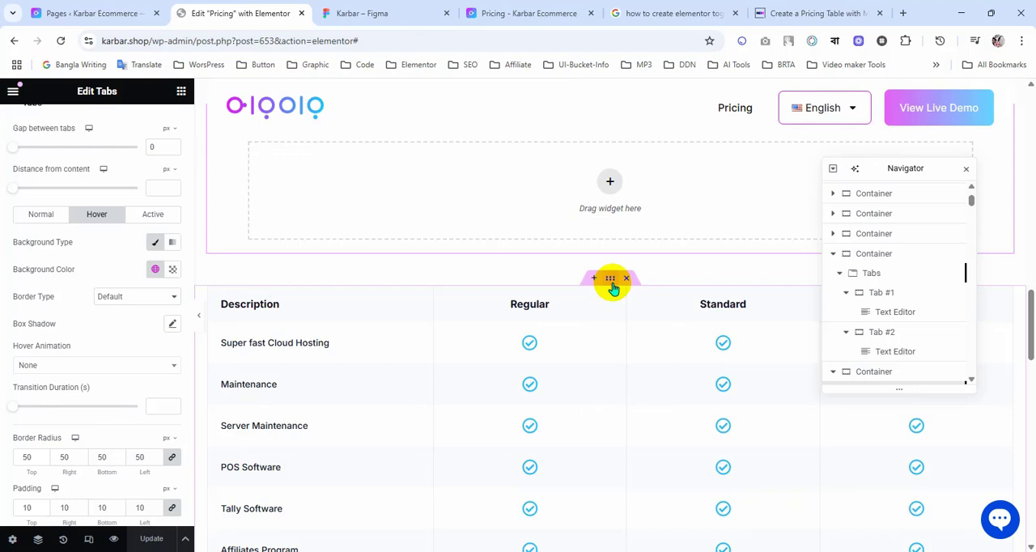
left_click(546, 311)
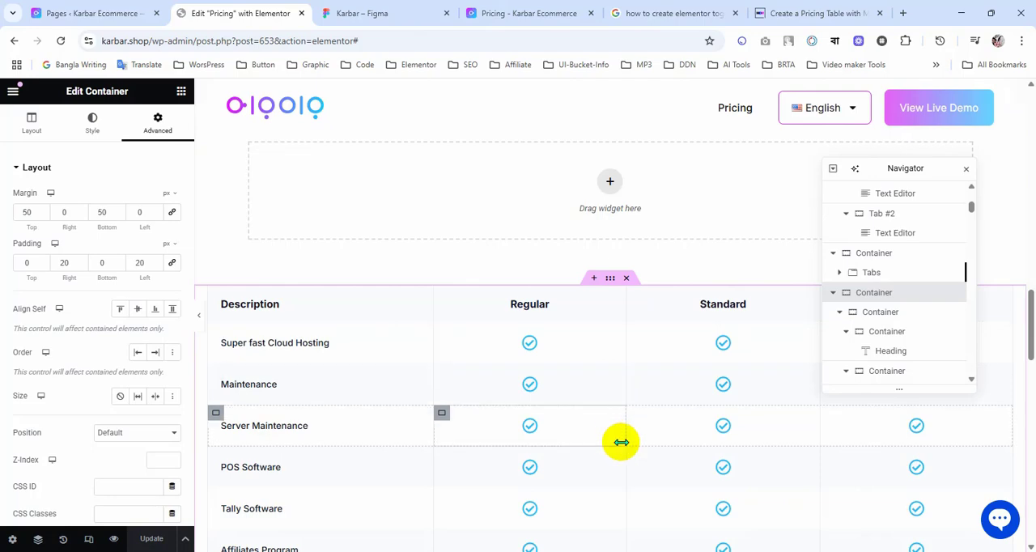
scroll(621, 442, "down", 7)
scroll(629, 447, "up", 9)
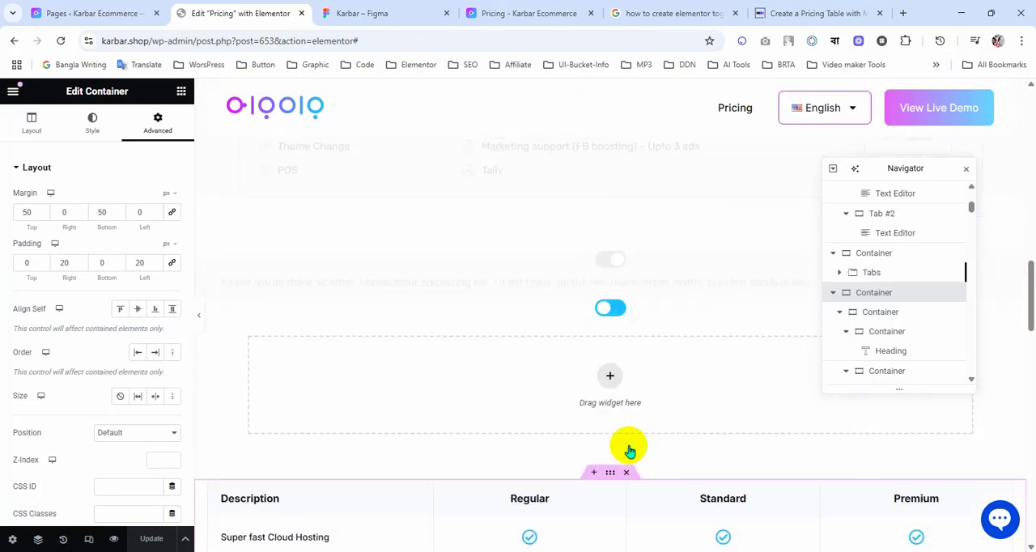
scroll(439, 389, "down", 3)
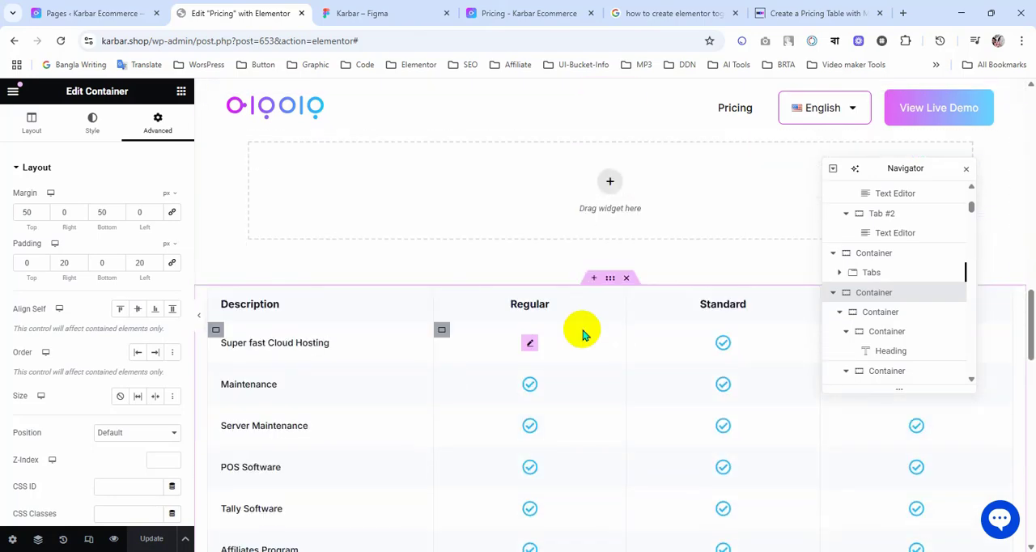
right_click(610, 288)
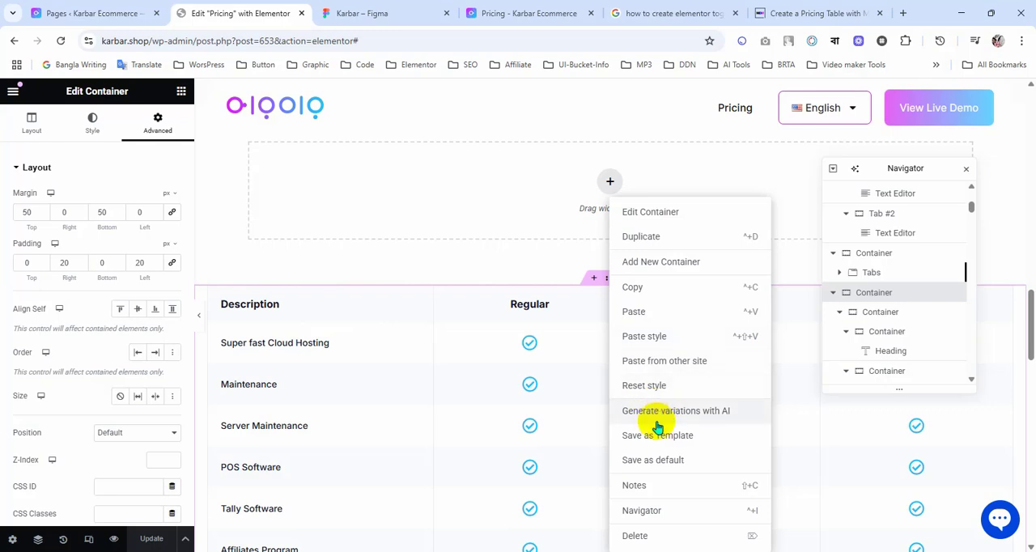
left_click(677, 441)
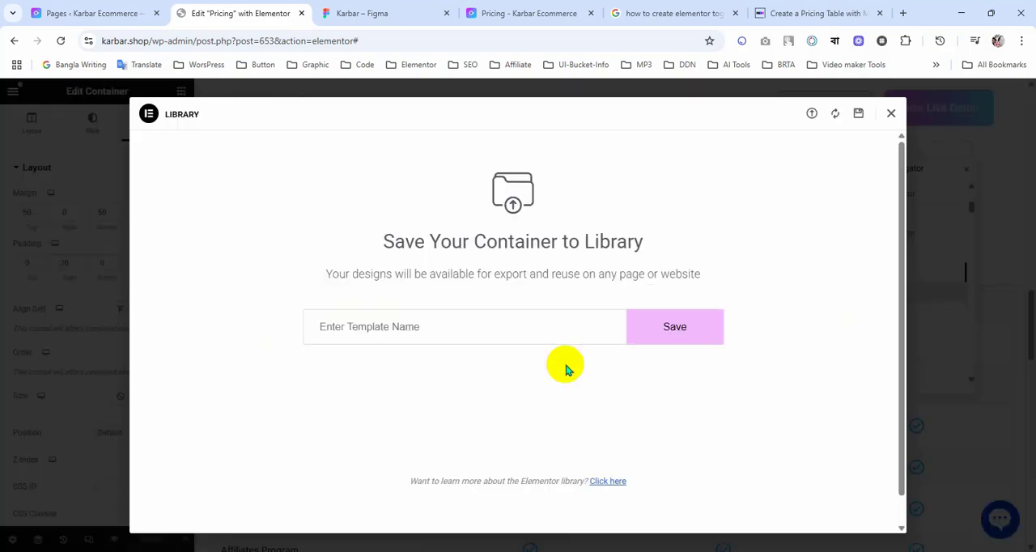
left_click(391, 328)
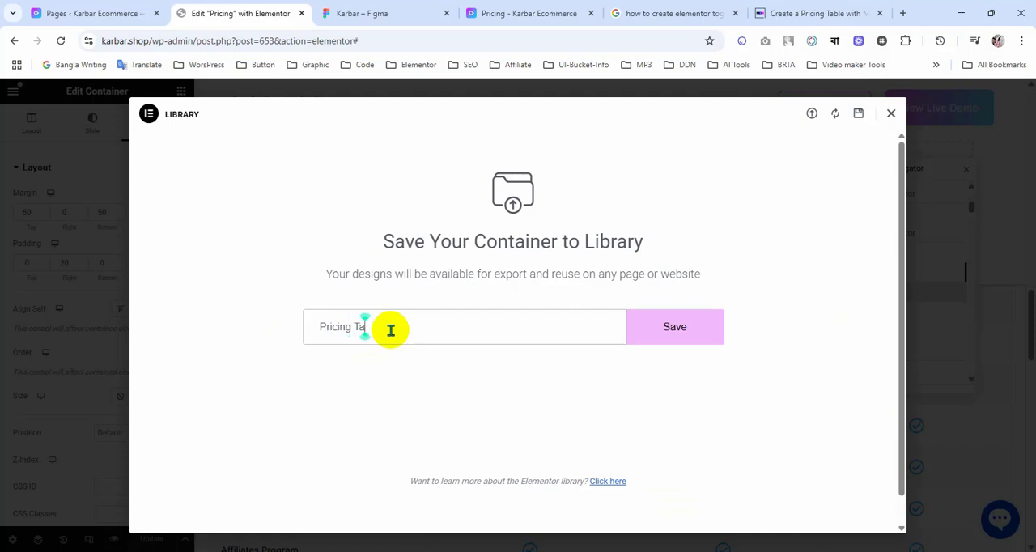
type("Pricing Table")
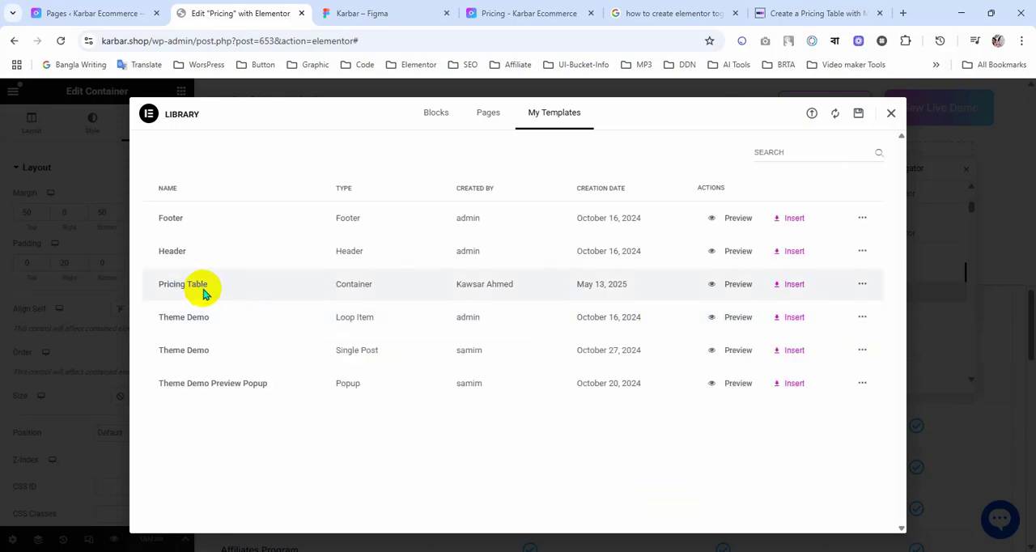
left_click(891, 114)
Step: Set the padding of the Tab #1 container to 0 px on all sides
scroll(613, 354, "up", 2)
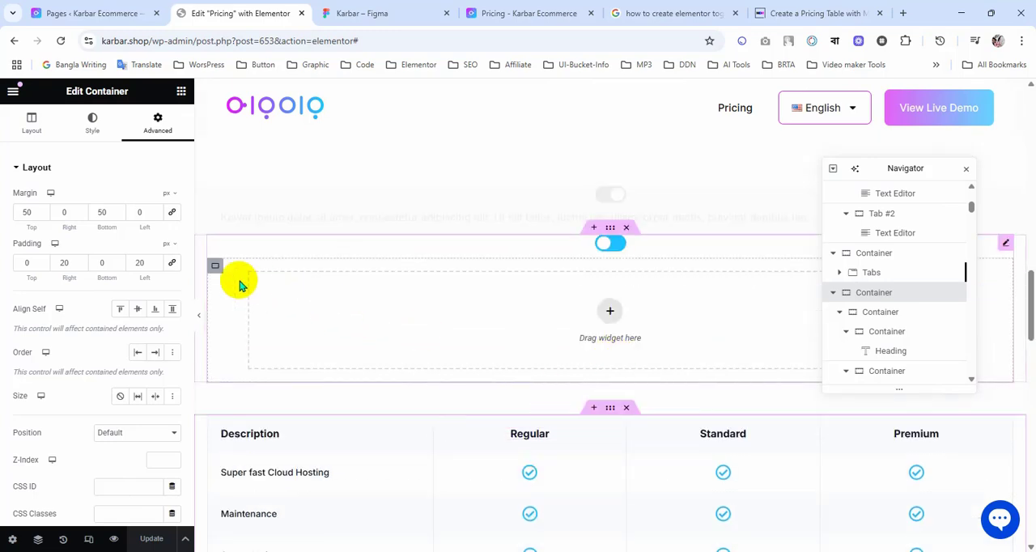
left_click(215, 265)
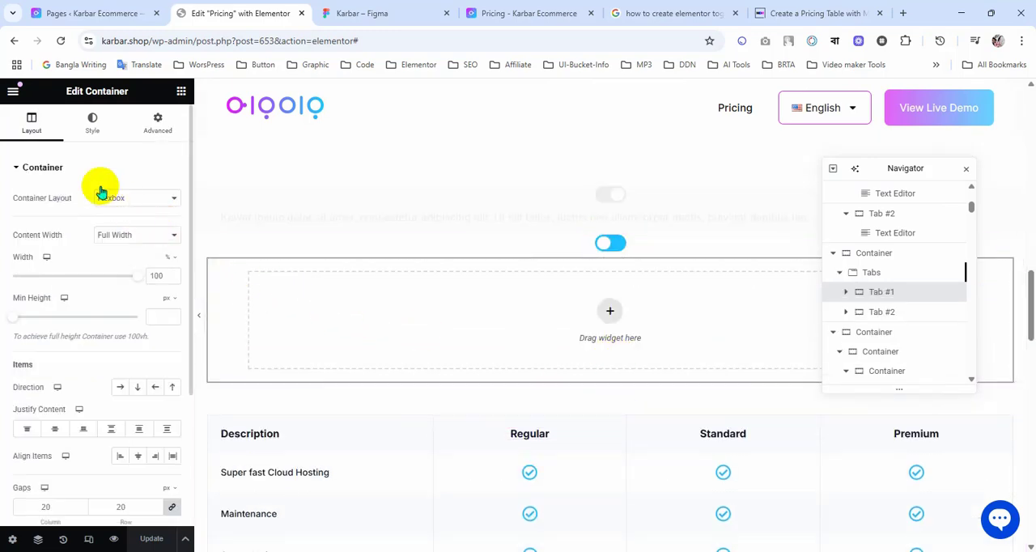
left_click(90, 136)
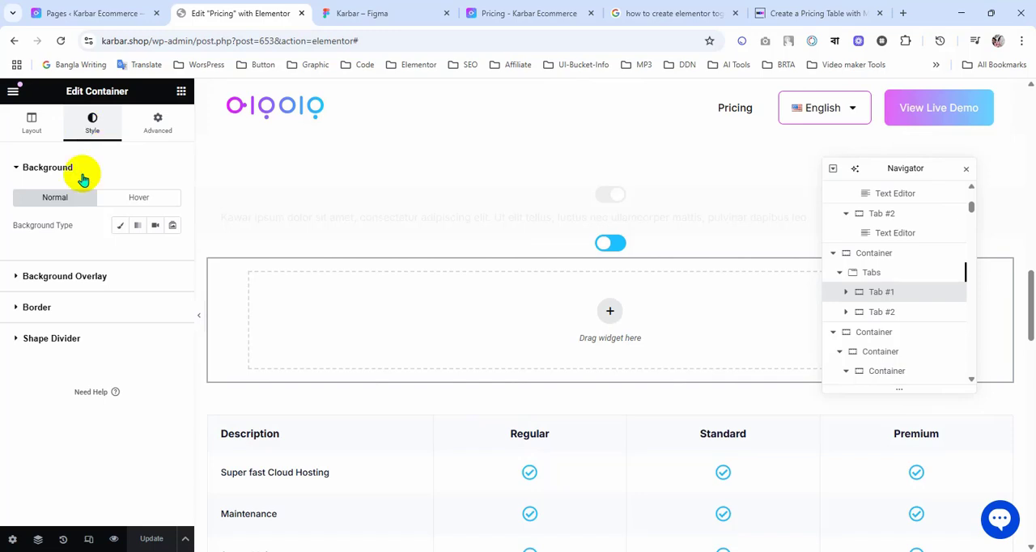
left_click(147, 135)
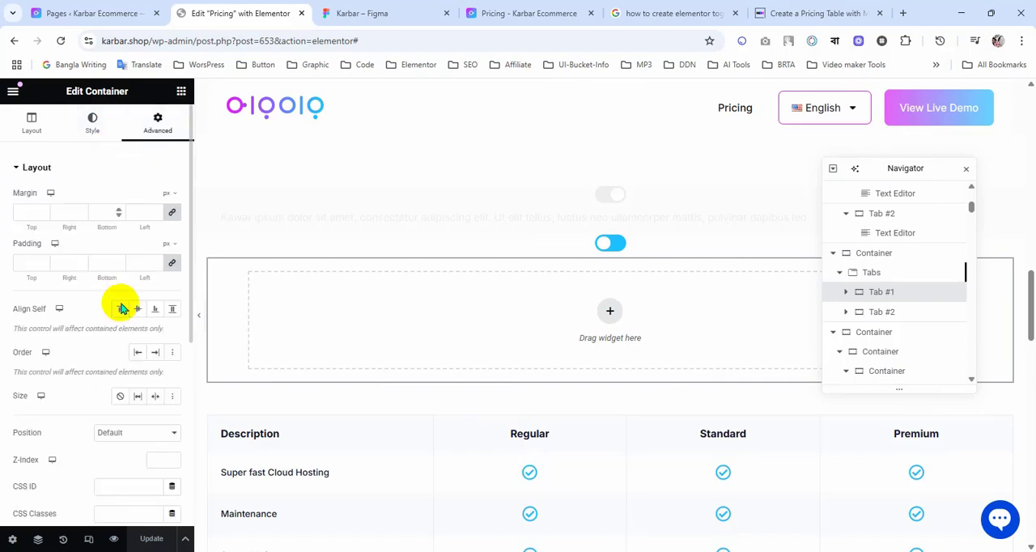
left_click(170, 267)
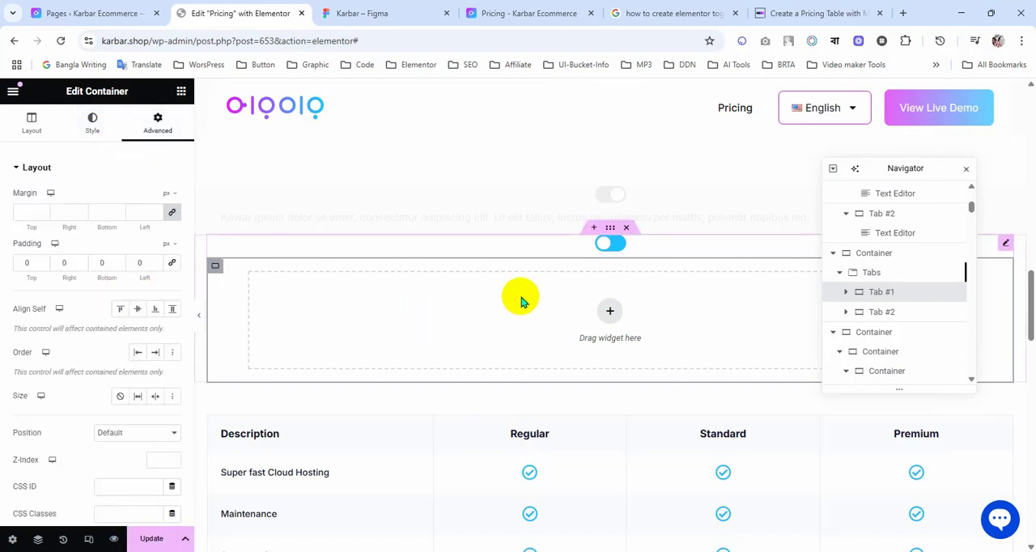
Step: Set the content padding of the Tabs widget to 0 px on all sides
left_click(1007, 246)
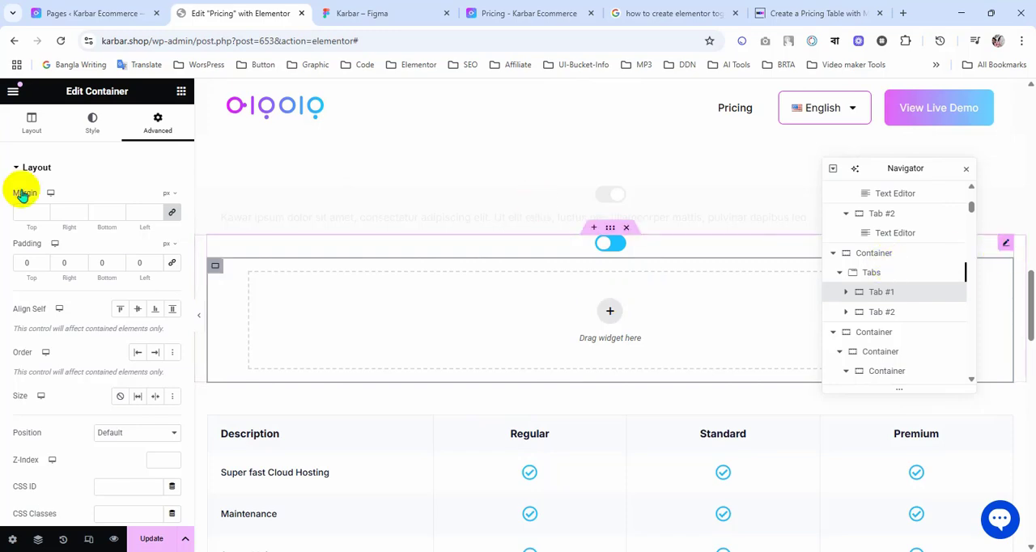
left_click(32, 134)
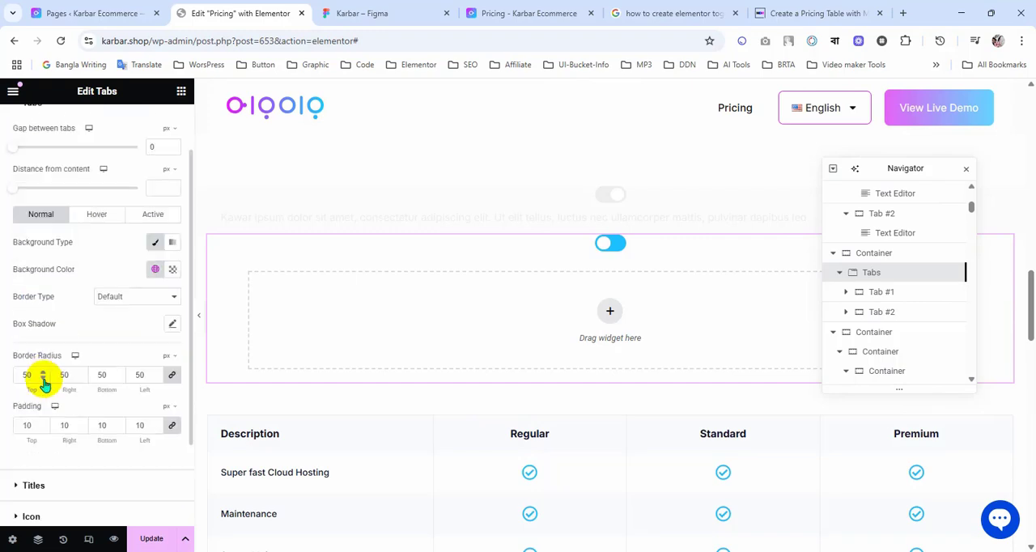
scroll(40, 400, "down", 2)
left_click(49, 432)
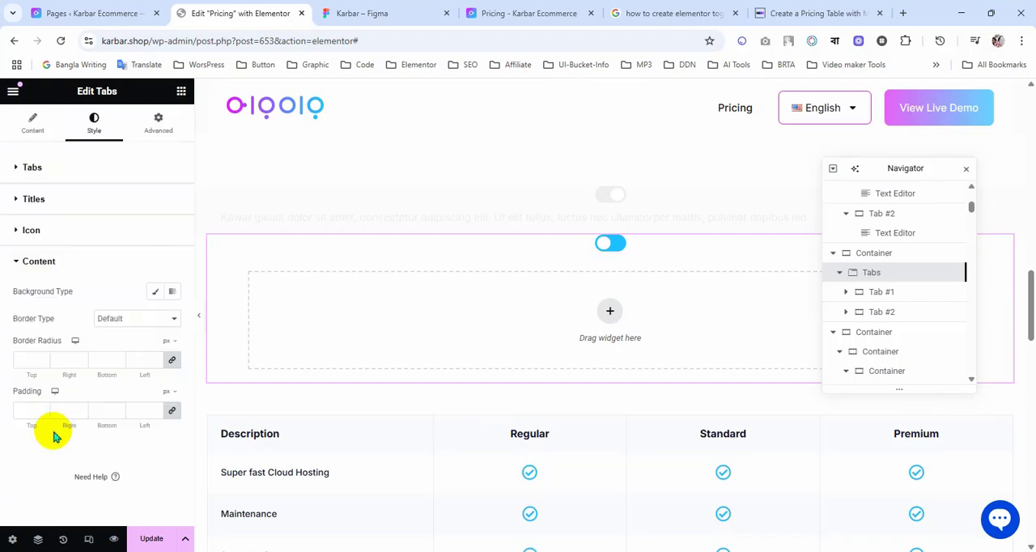
left_click(30, 413)
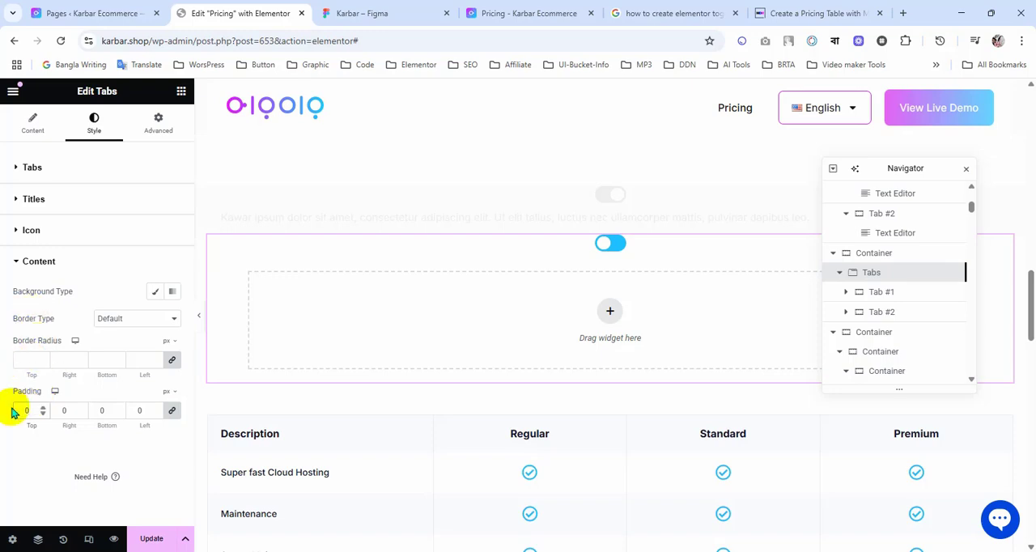
Step: Add a container with the single-column, downward-direction structure inside Tab #1
left_click(615, 318)
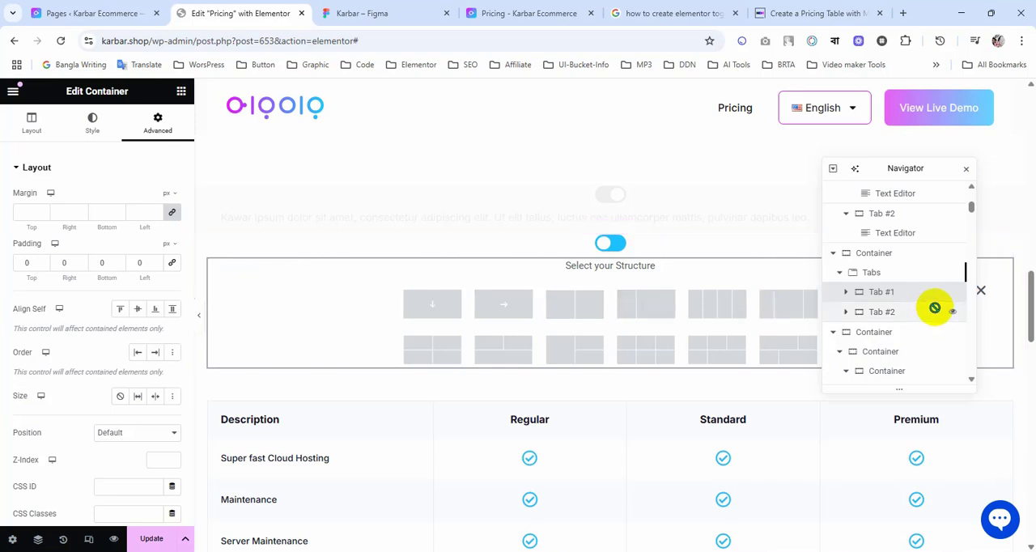
left_click(981, 291)
scroll(652, 417, "up", 2)
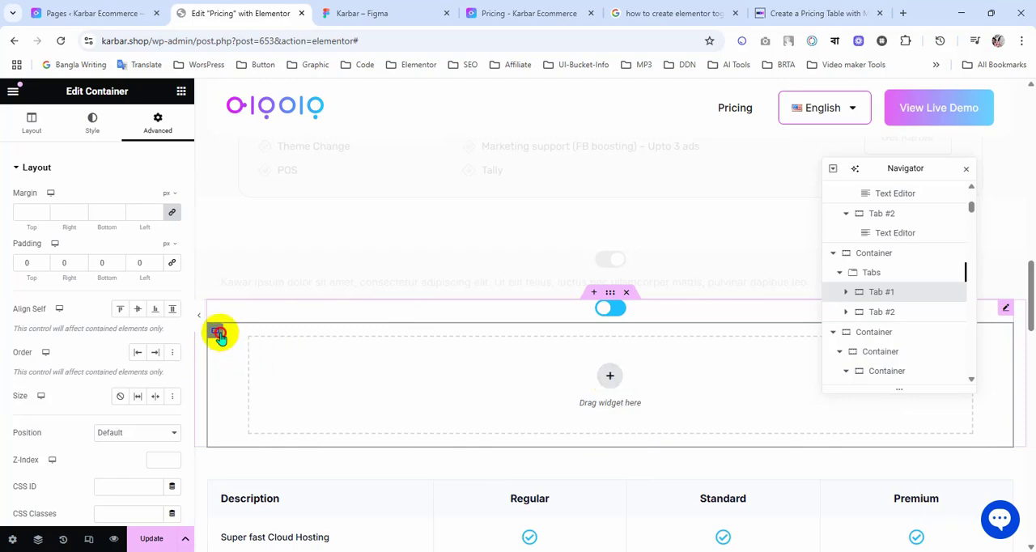
left_click(610, 378)
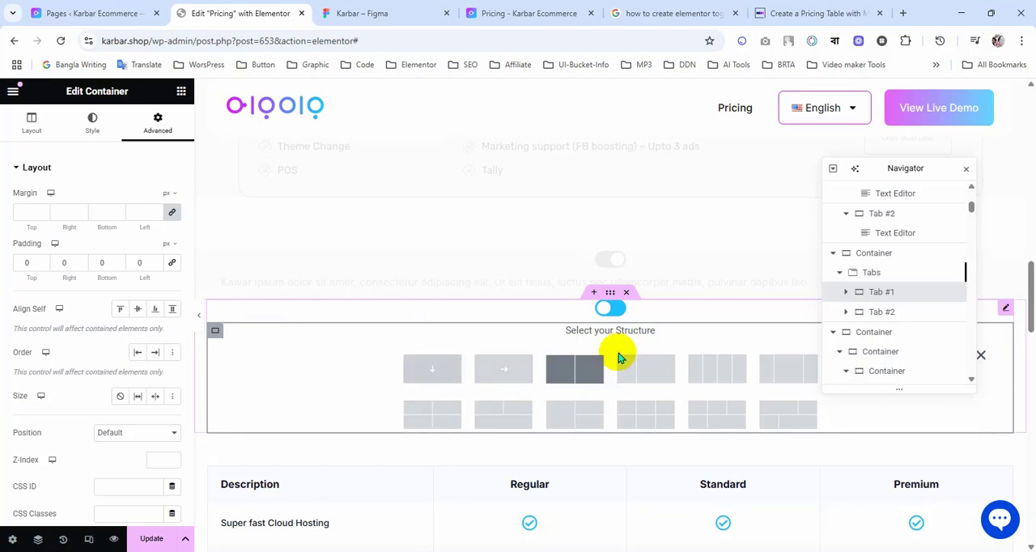
left_click(435, 377)
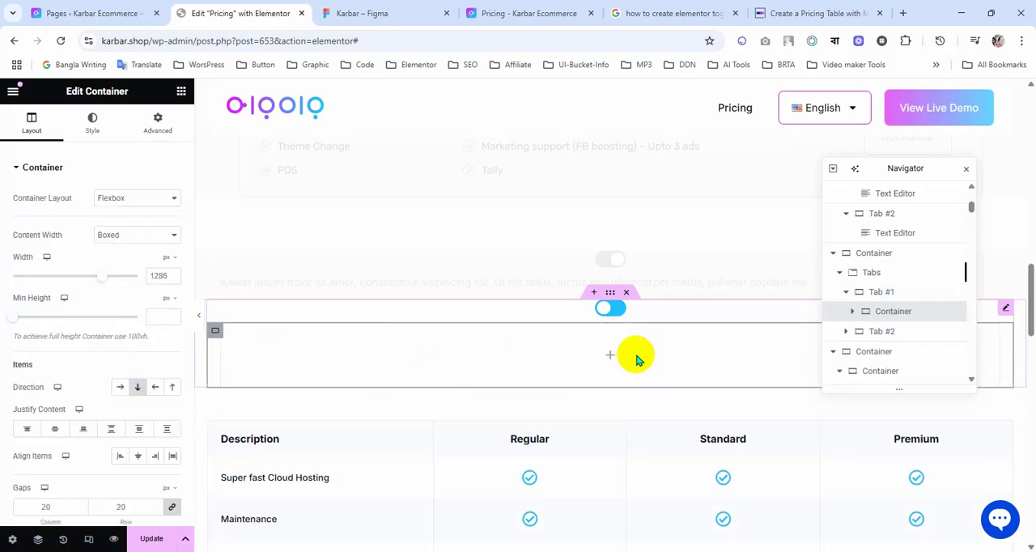
Step: Delete the empty container nested inside Tab #1
scroll(486, 451, "up", 2)
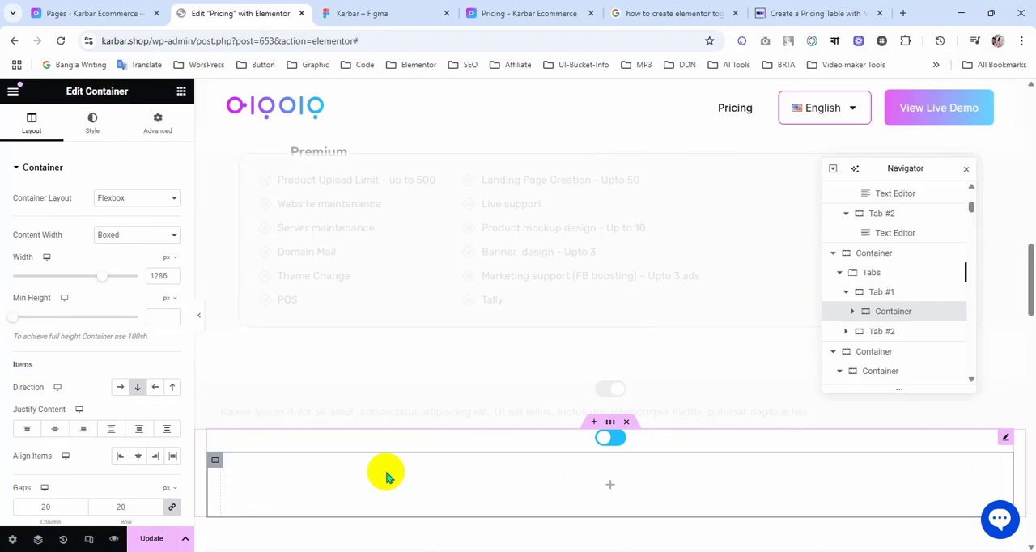
right_click(887, 316)
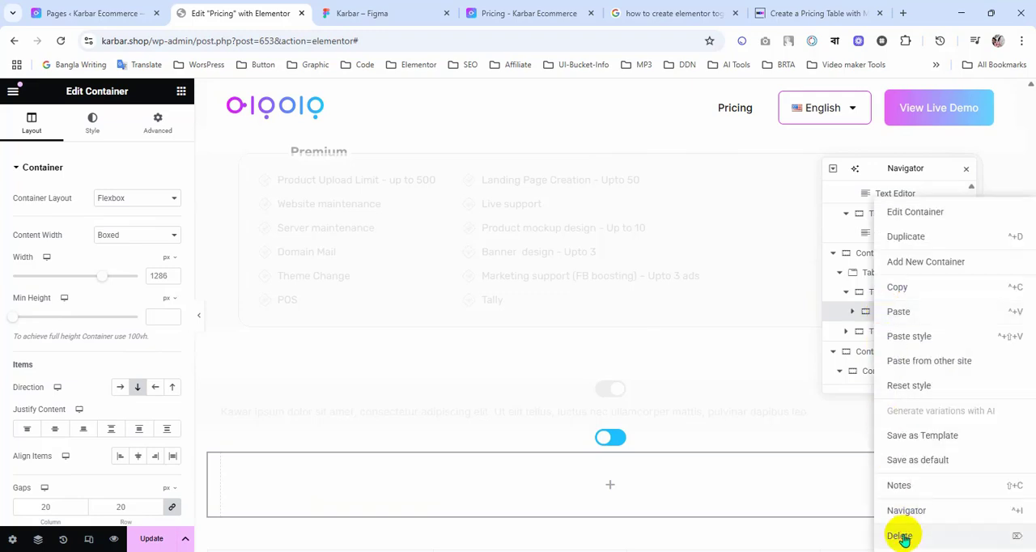
left_click(904, 534)
scroll(466, 437, "down", 2)
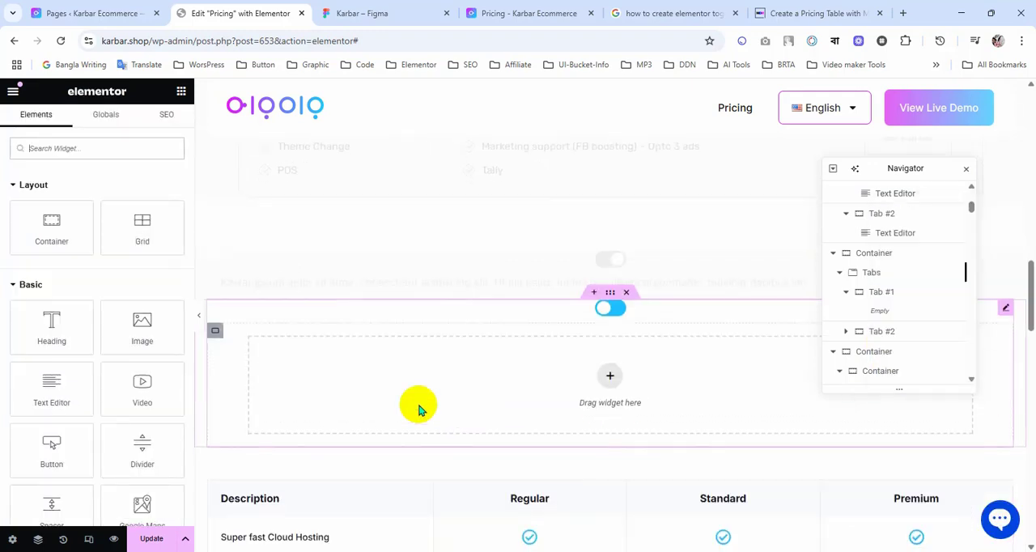
left_click(216, 332)
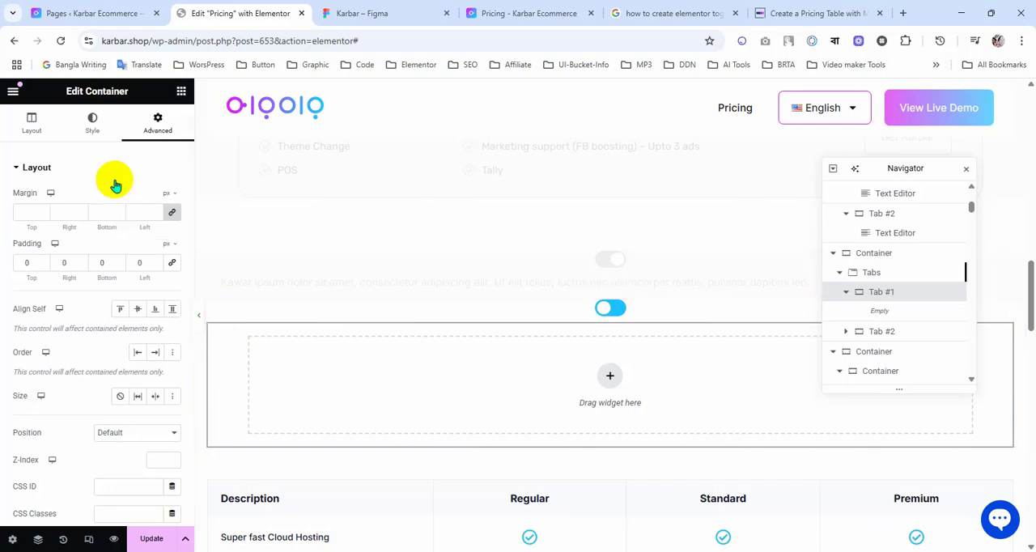
right_click(612, 382)
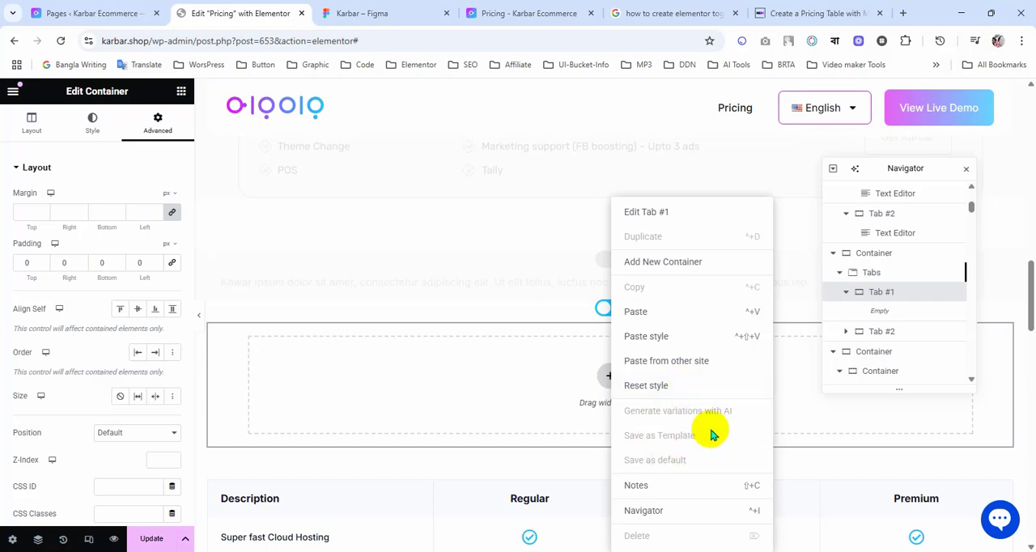
left_click(497, 488)
scroll(502, 487, "down", 5)
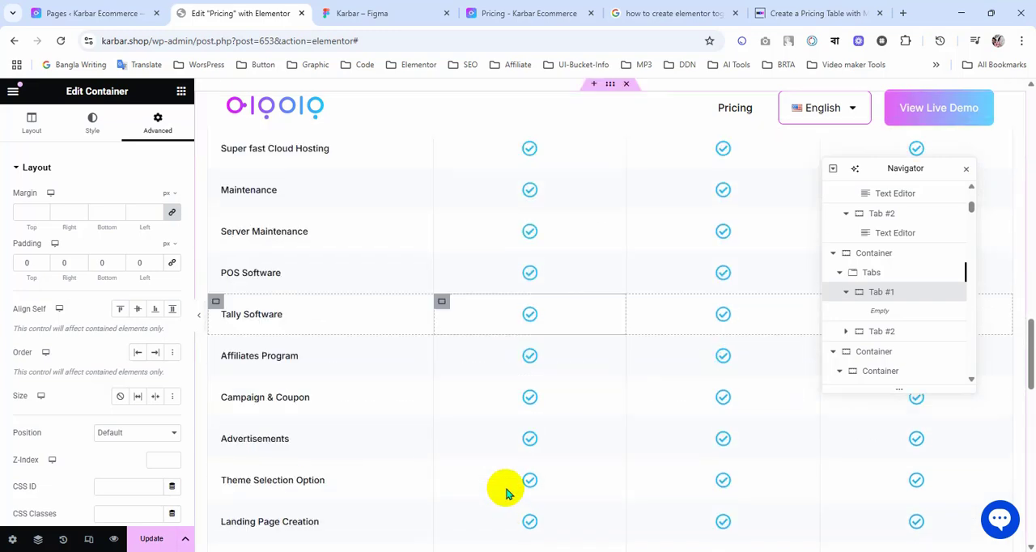
scroll(507, 490, "up", 3)
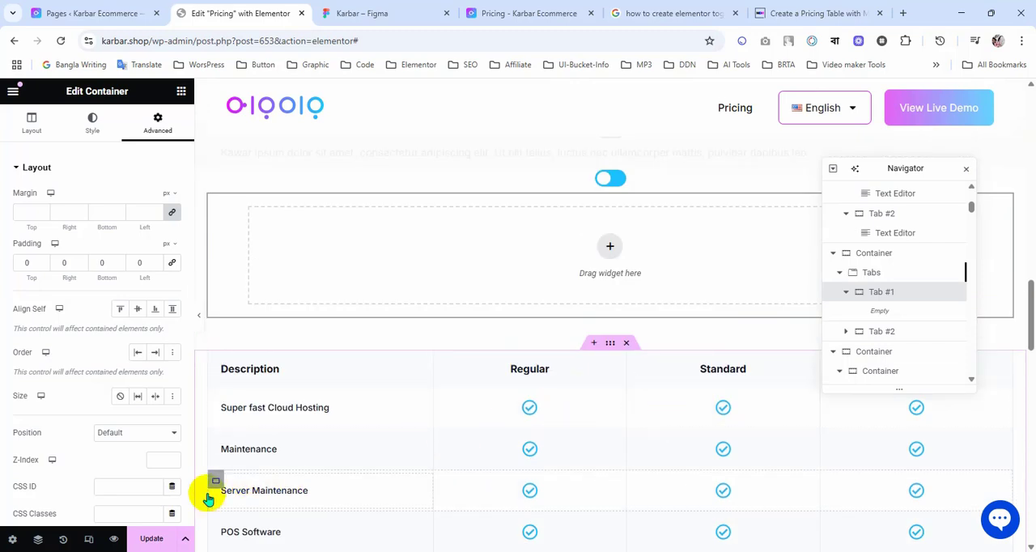
Step: Update the Pricing page and copy the Pricing Table template's shortcode from the saved templates list in the WordPress dashboard
left_click(151, 541)
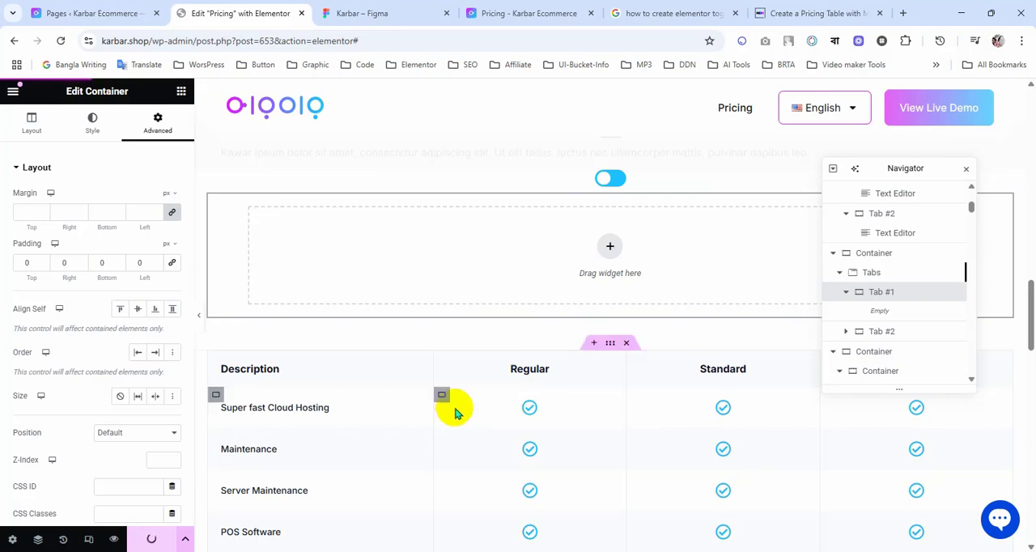
scroll(637, 440, "up", 1)
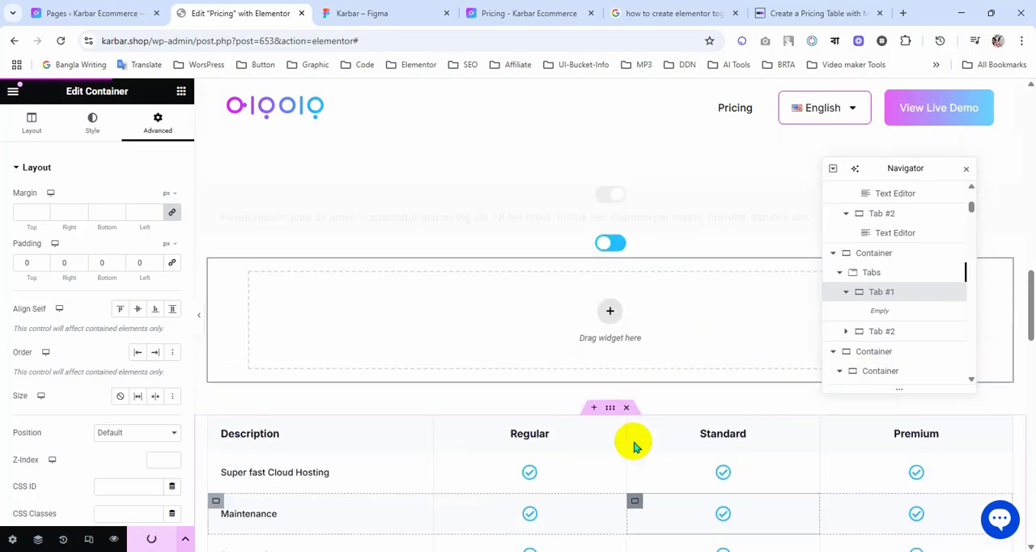
left_click(92, 13)
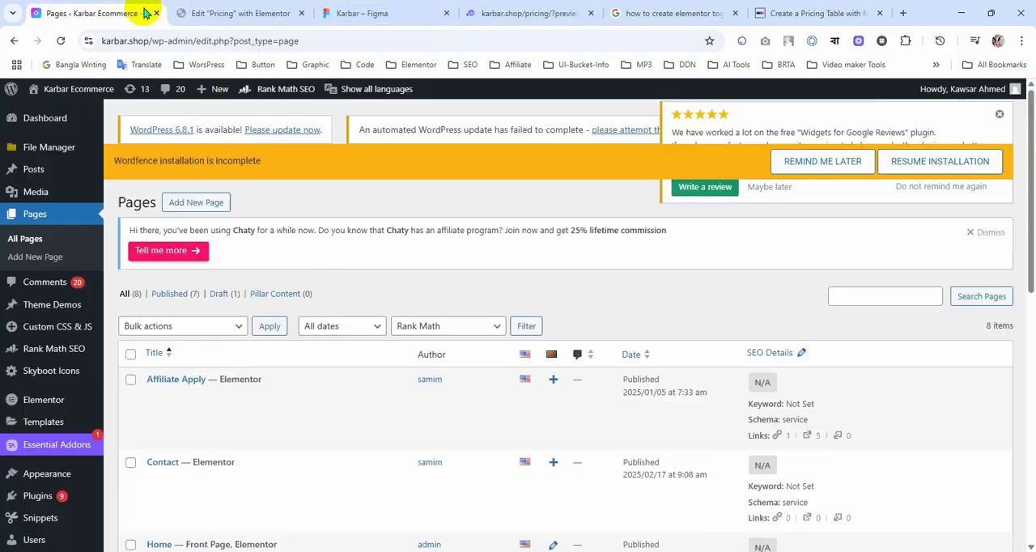
scroll(354, 387, "down", 3)
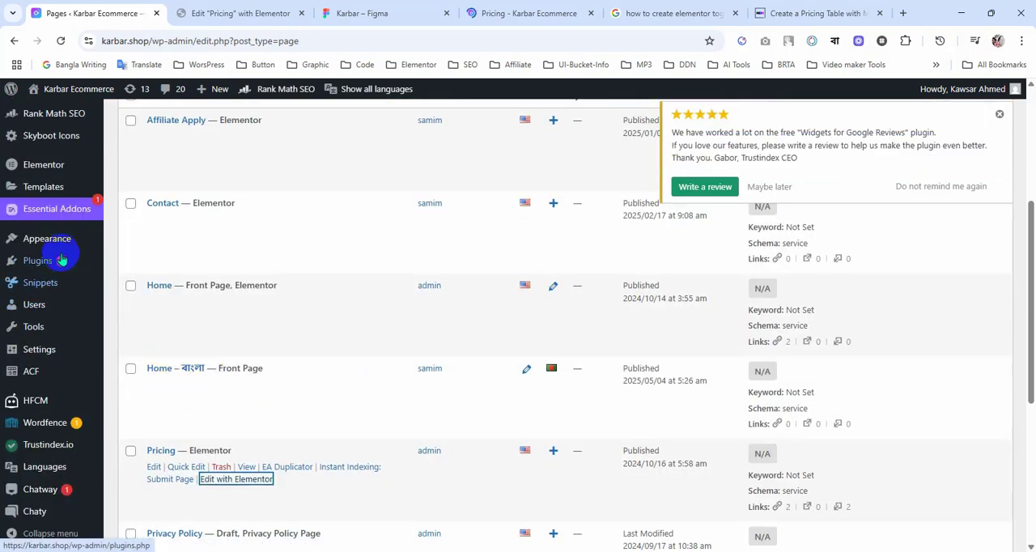
mouse_move(57, 238)
scroll(55, 267, "up", 1)
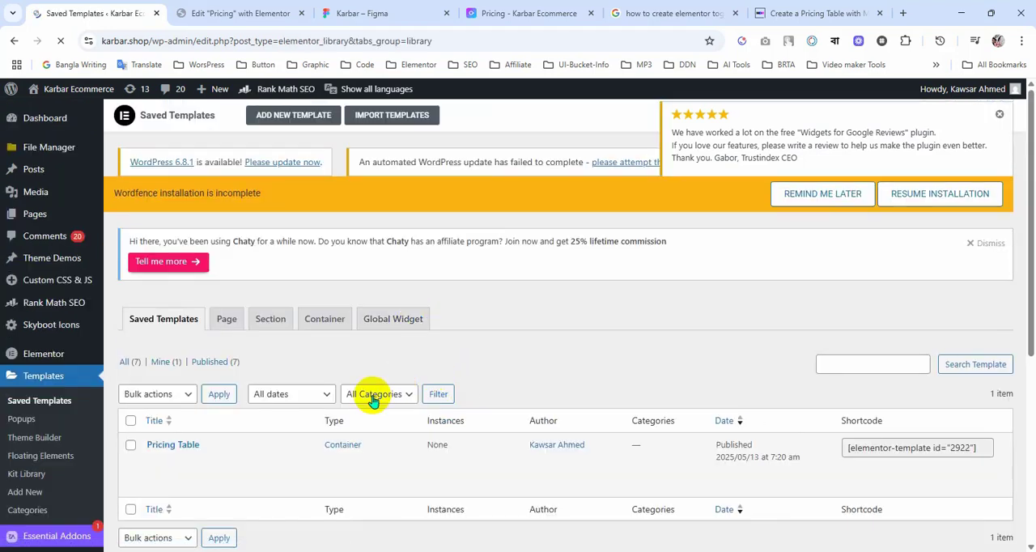
left_click(875, 454)
key("ctrl+c")
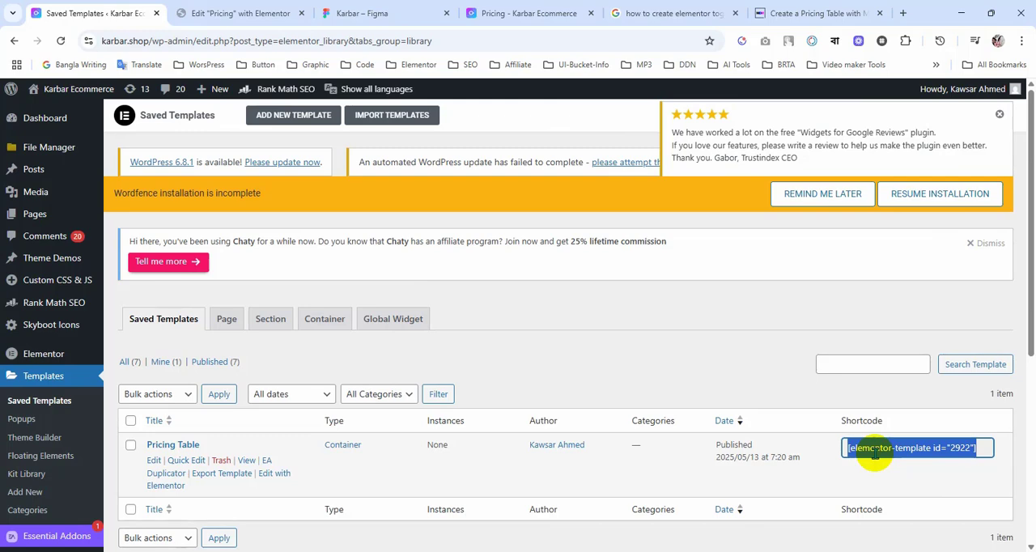
Step: Back in the Elementor editor, place a Shortcode widget in Tab #1 containing [elementor-template id="2922"]
left_click(243, 13)
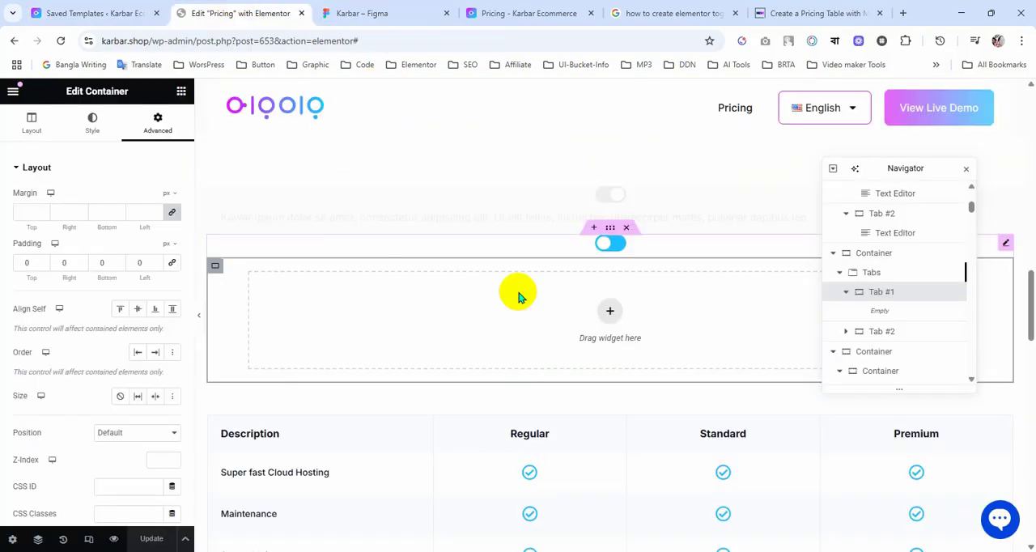
left_click(181, 90)
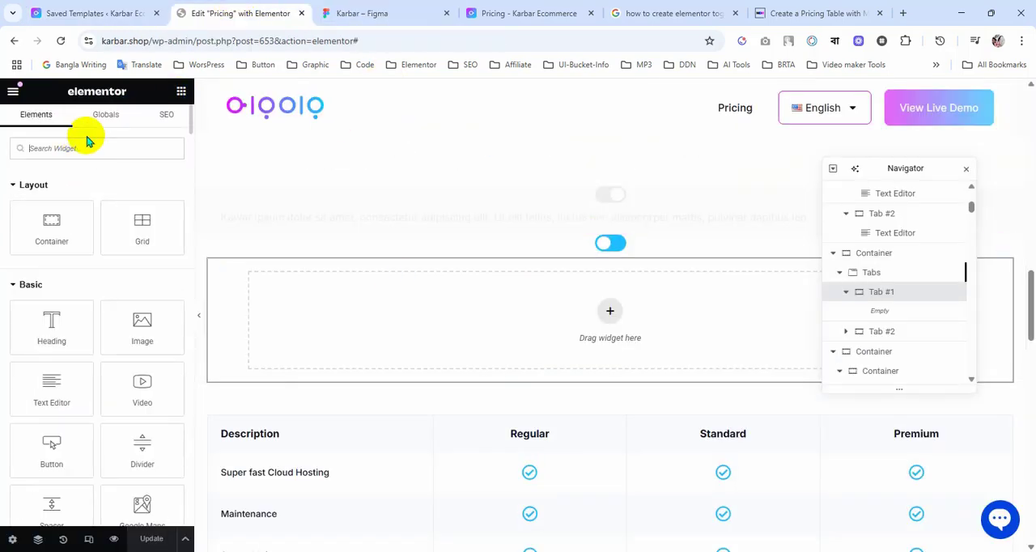
type("shor")
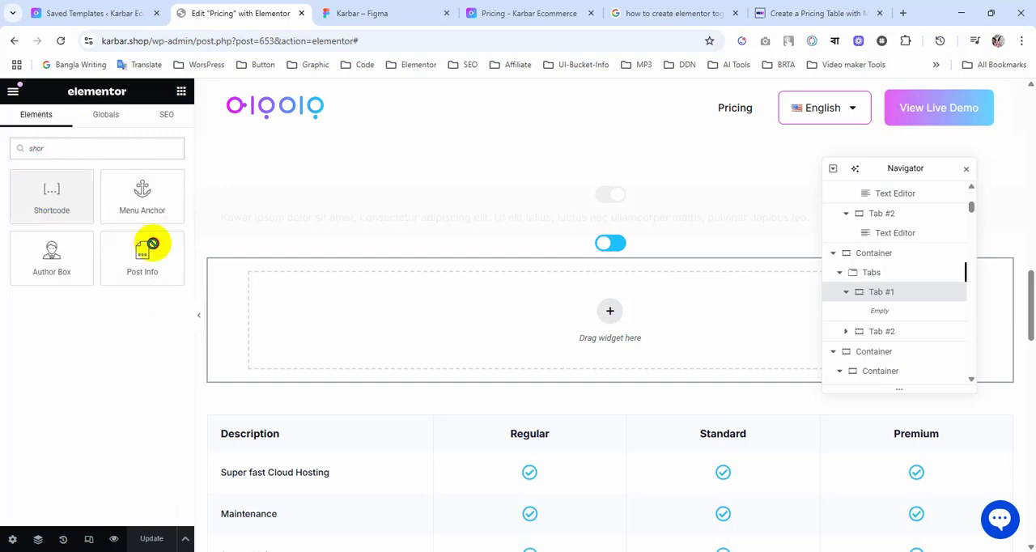
left_click_drag(51, 198, 597, 331)
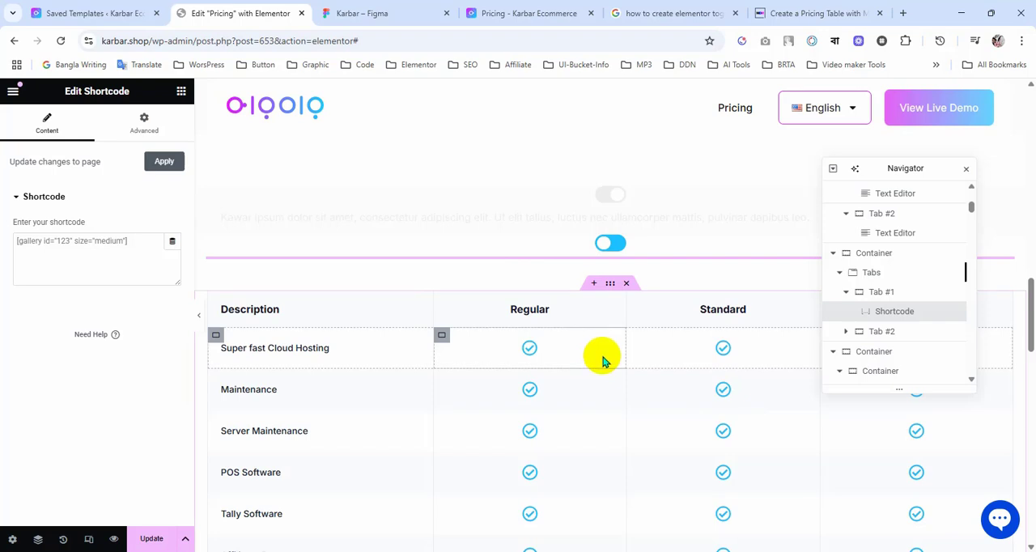
left_click(45, 252)
key("ctrl+v")
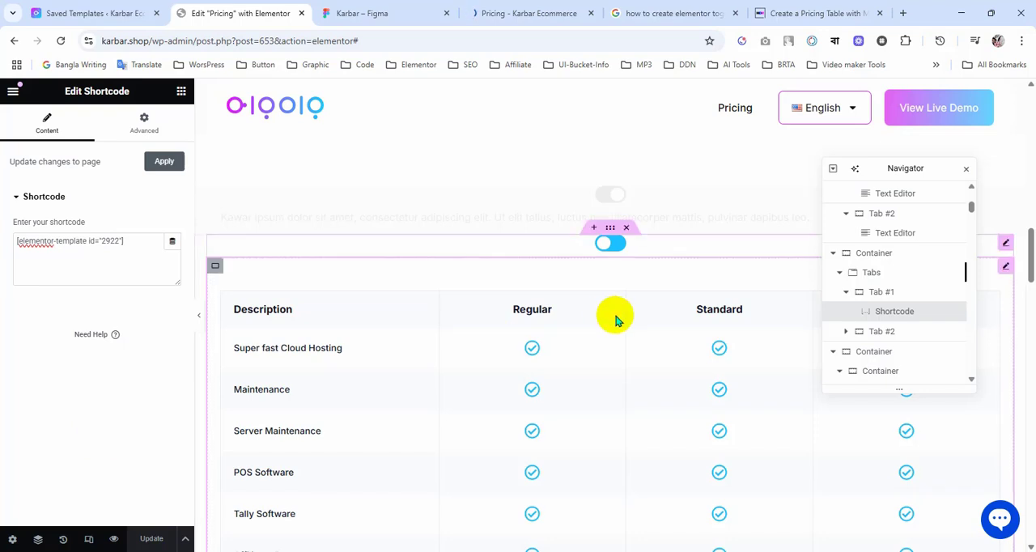
Step: Hide the standalone pricing table container below the tabs on desktop, tablet portrait and mobile portrait, and try to update the page
scroll(618, 347, "up", 1)
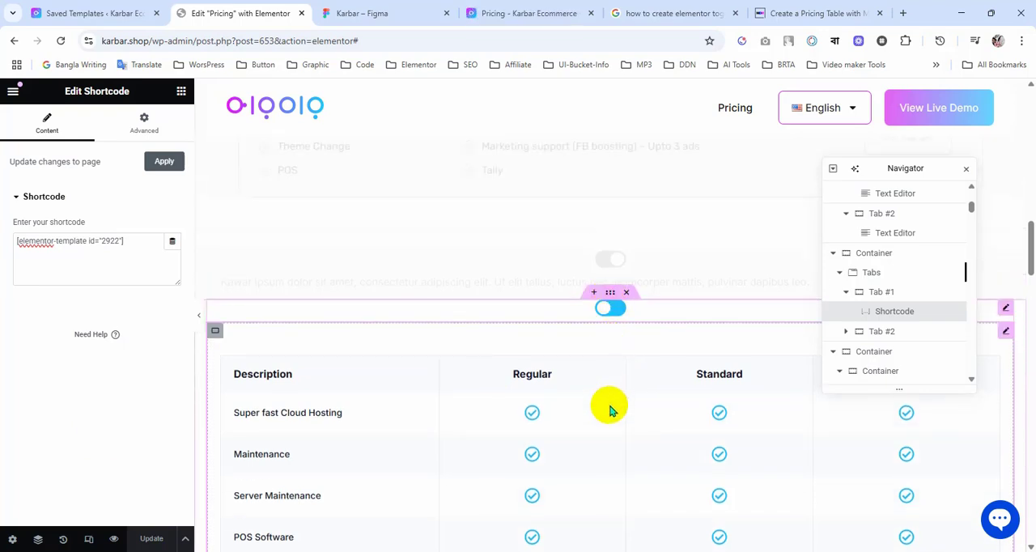
scroll(613, 407, "down", 7)
scroll(618, 410, "down", 5)
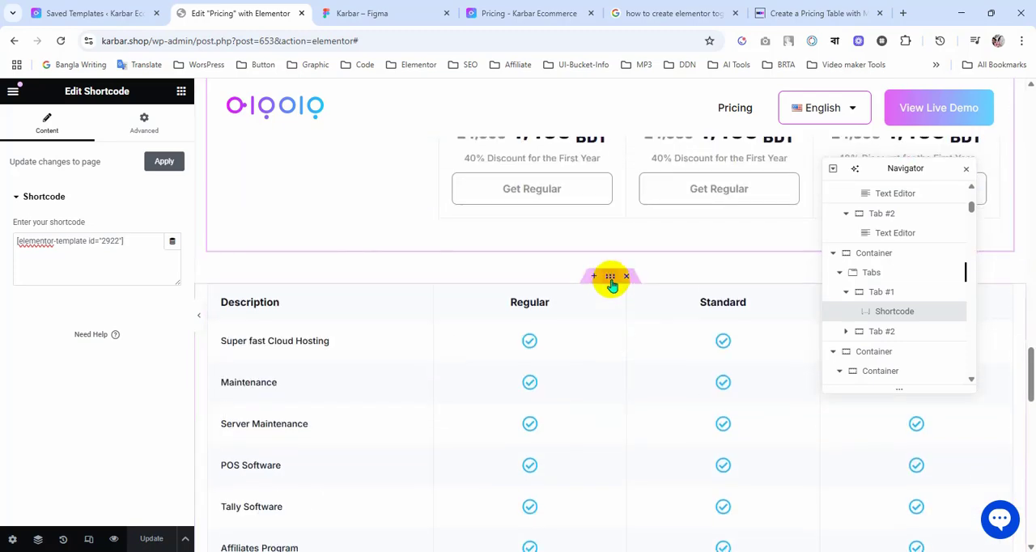
left_click(141, 143)
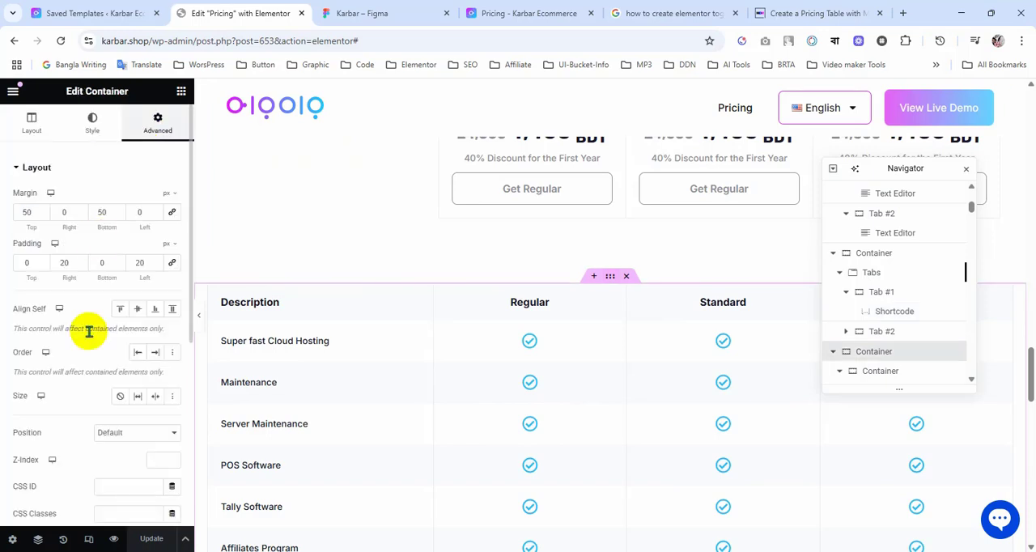
scroll(86, 330, "down", 5)
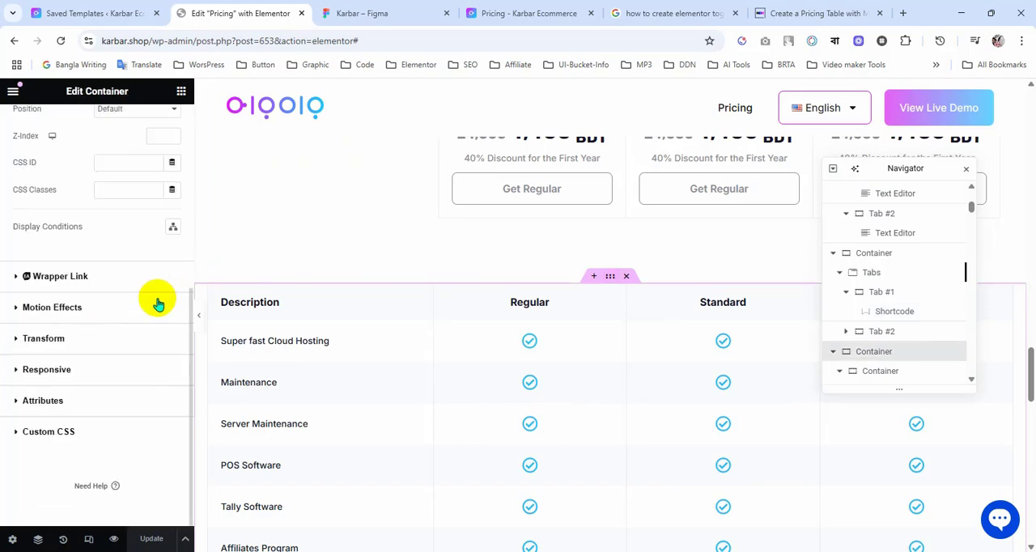
left_click(99, 367)
scroll(158, 356, "down", 1)
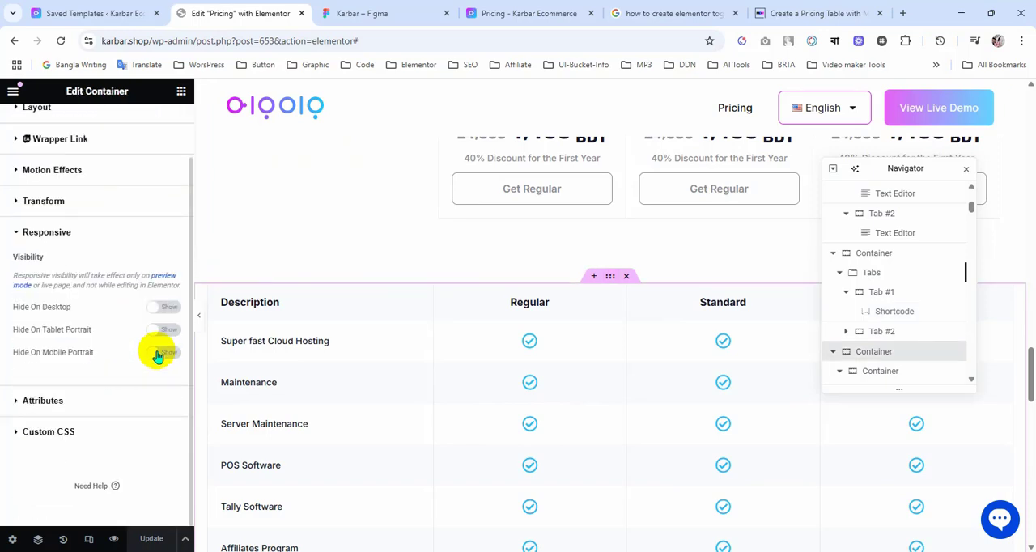
left_click(161, 353)
left_click(162, 330)
left_click(162, 307)
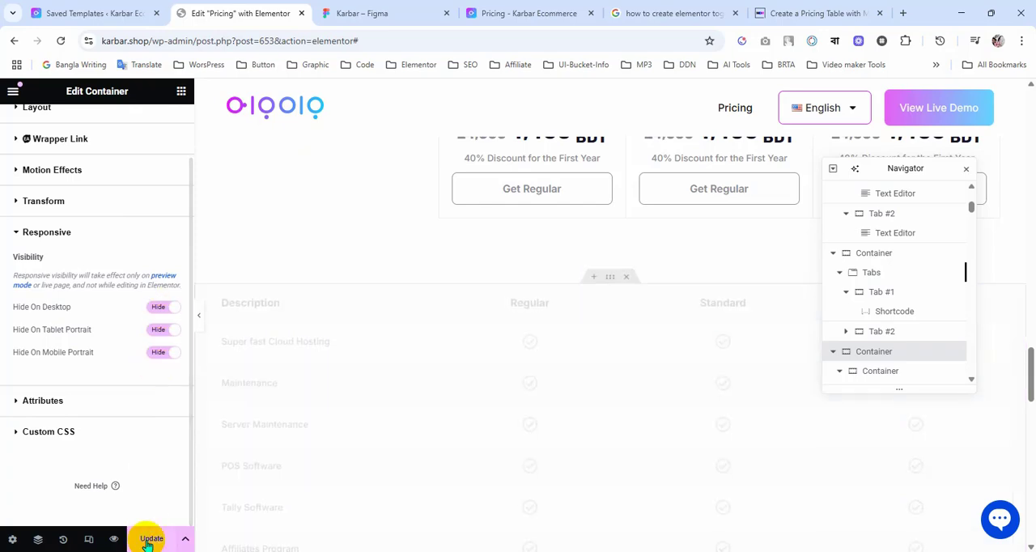
left_click(170, 522)
Step: Examine the Tab #1 container's layout settings, the Shortcode widget's advanced settings and the embedded table
scroll(451, 390, "up", 15)
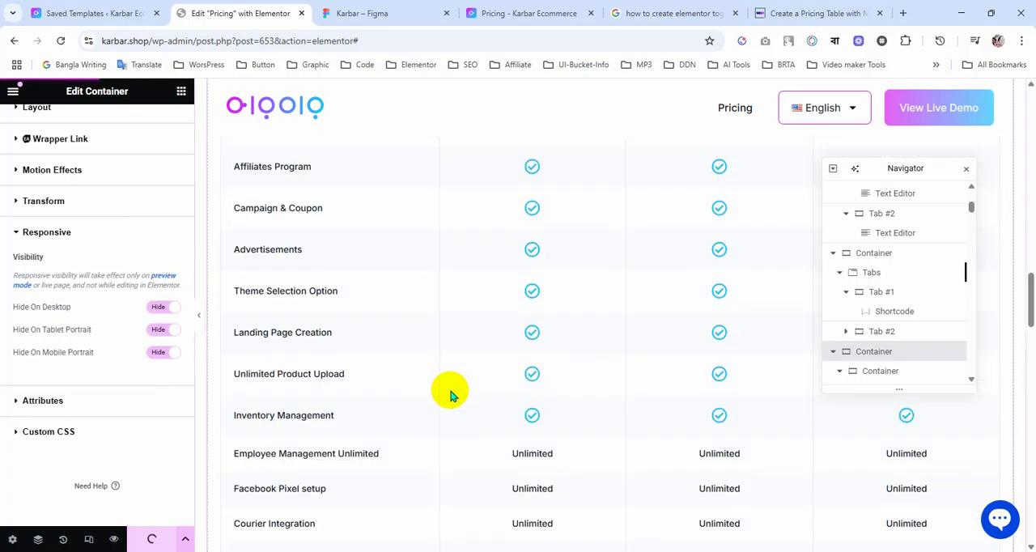
scroll(451, 390, "up", 2)
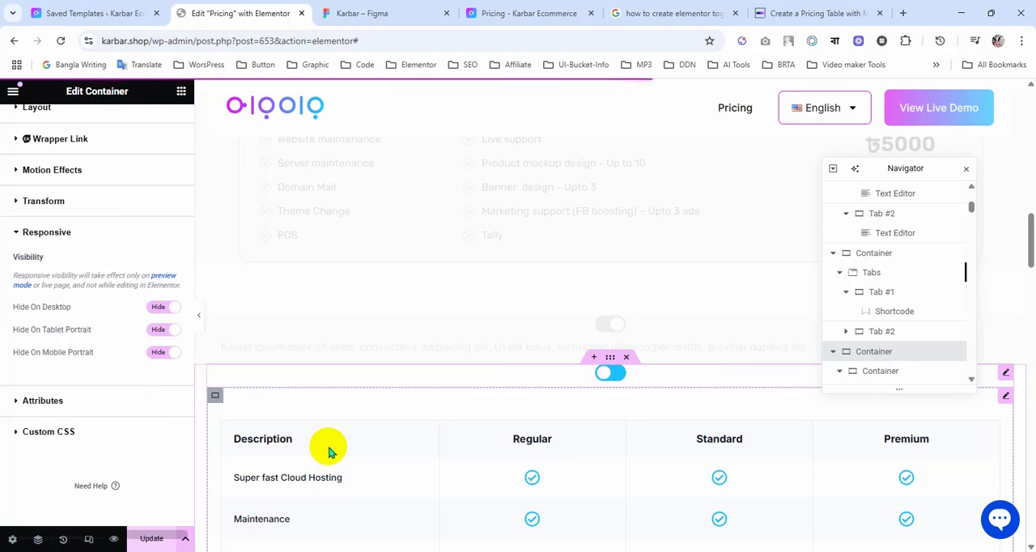
left_click(216, 399)
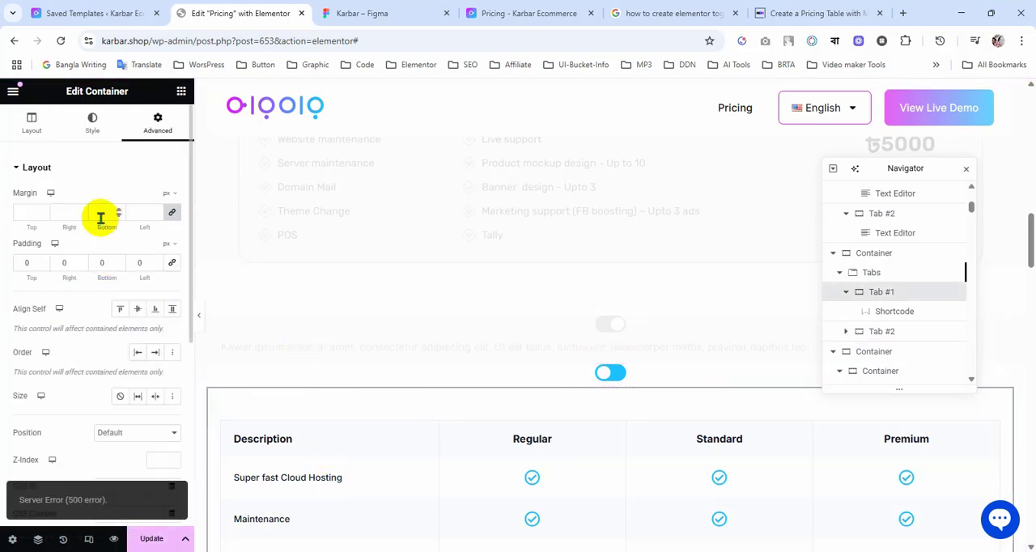
left_click(31, 130)
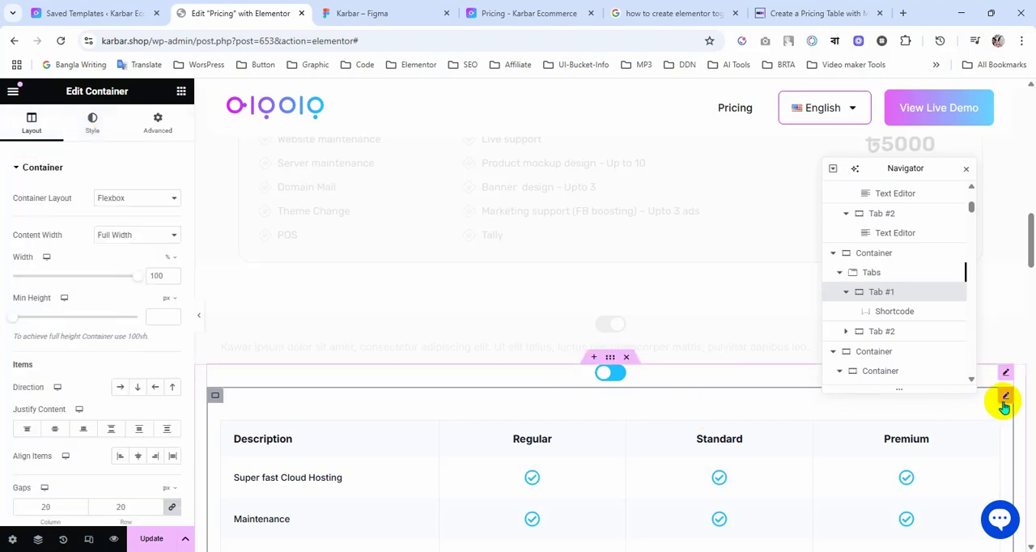
left_click(1004, 401)
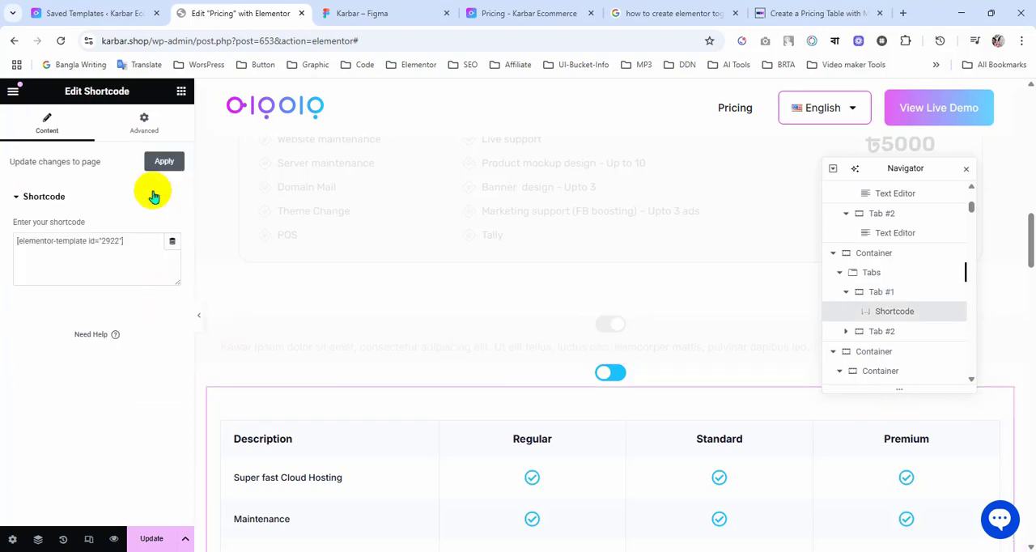
left_click(146, 131)
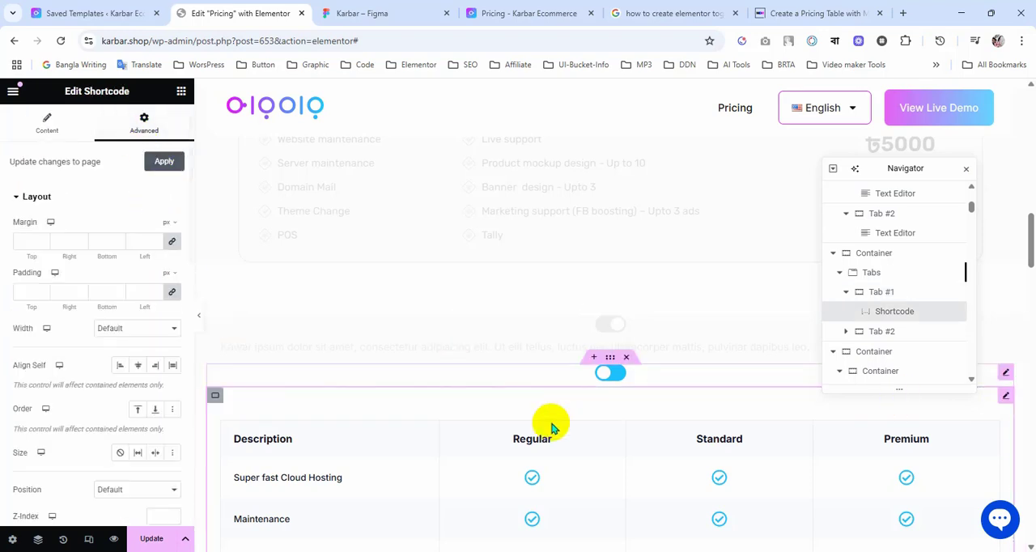
scroll(559, 433, "down", 12)
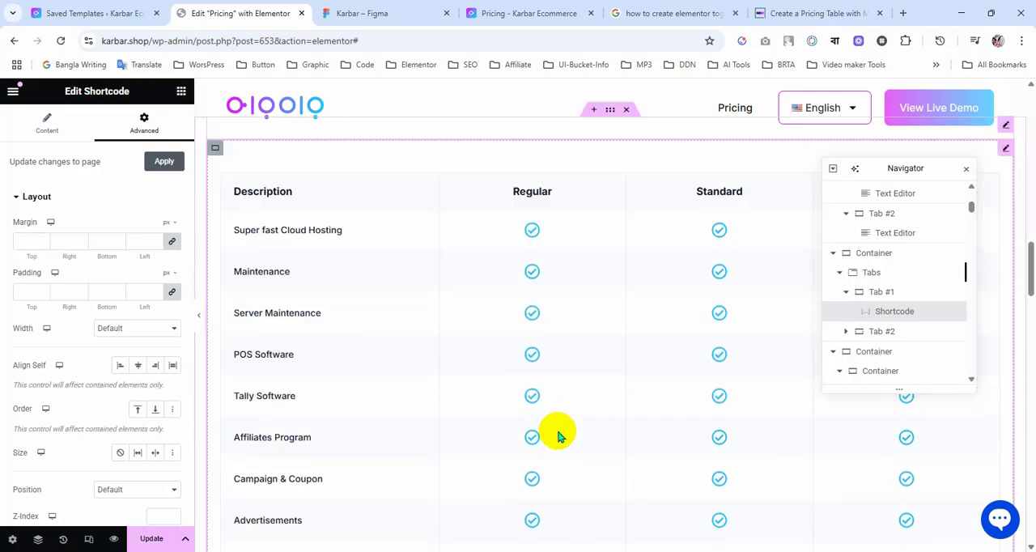
scroll(559, 435, "up", 12)
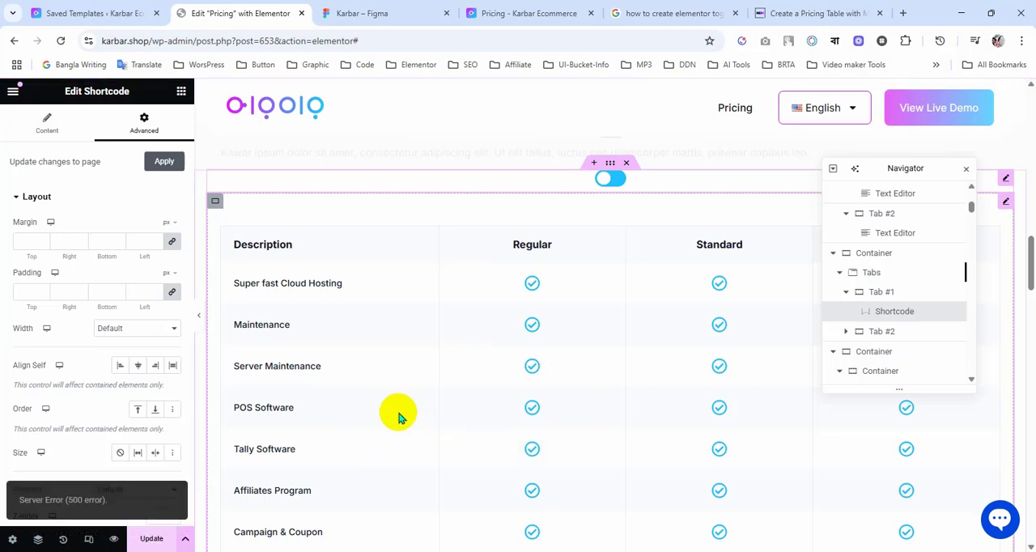
Step: Try again to update the Pricing page
left_click(153, 540)
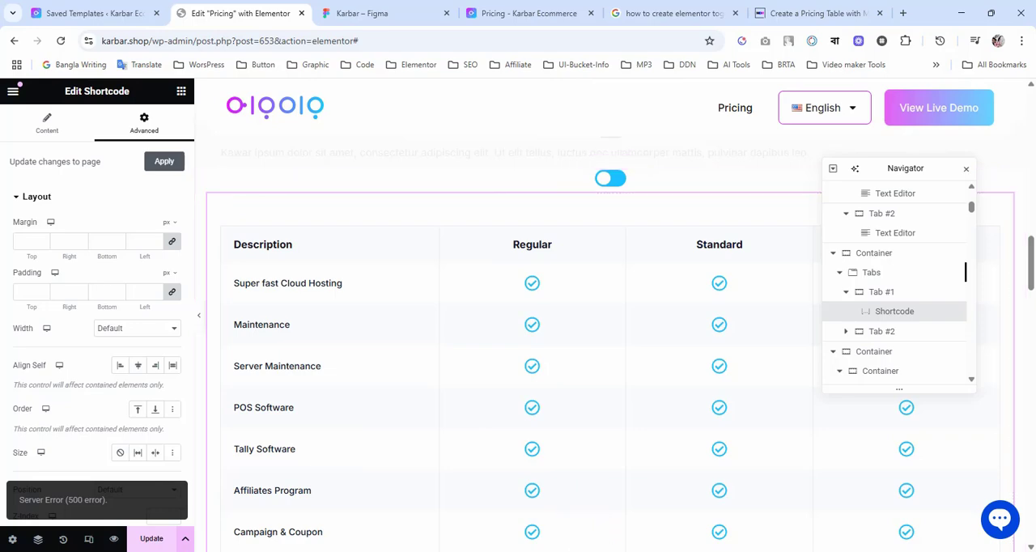
scroll(476, 393, "up", 13)
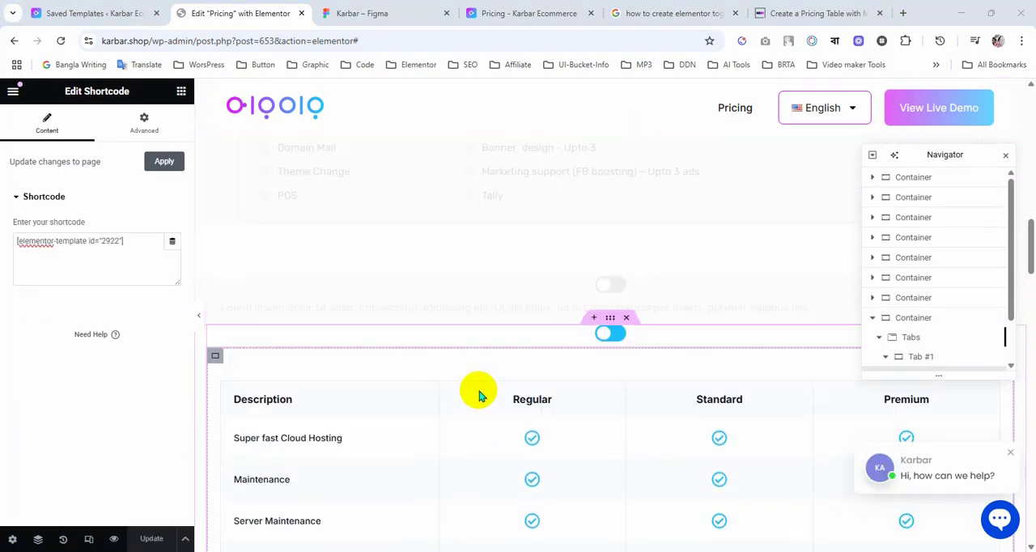
scroll(478, 395, "down", 4)
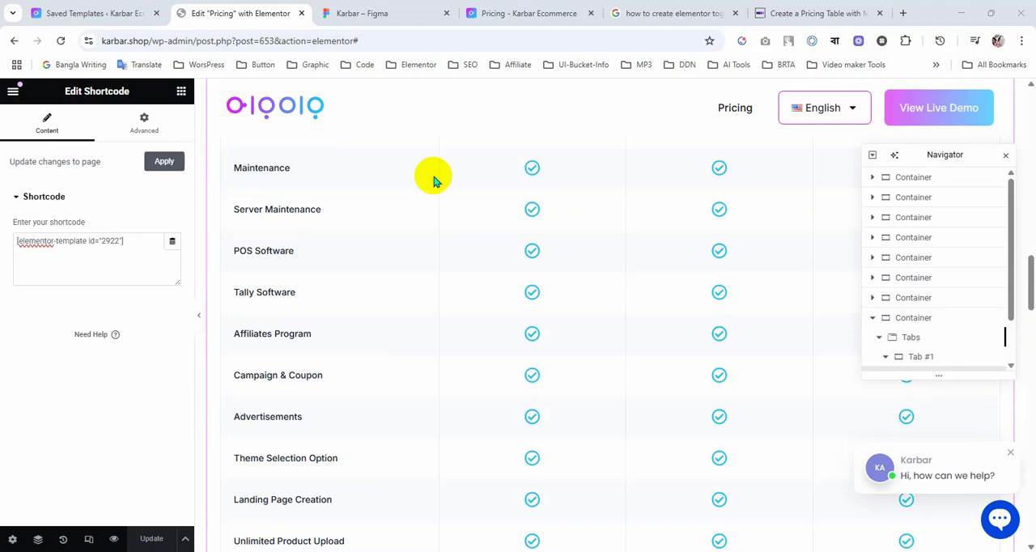
Step: From the WordPress dashboard, open the Sweep tool in a new tab and look through its post, user, term, option and database sections
left_click(118, 12)
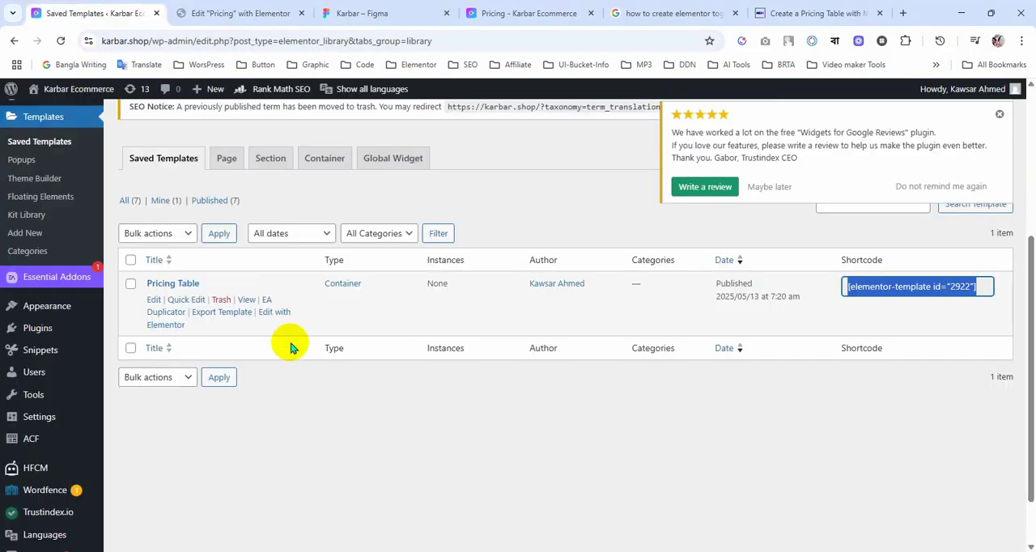
scroll(289, 381, "down", 2)
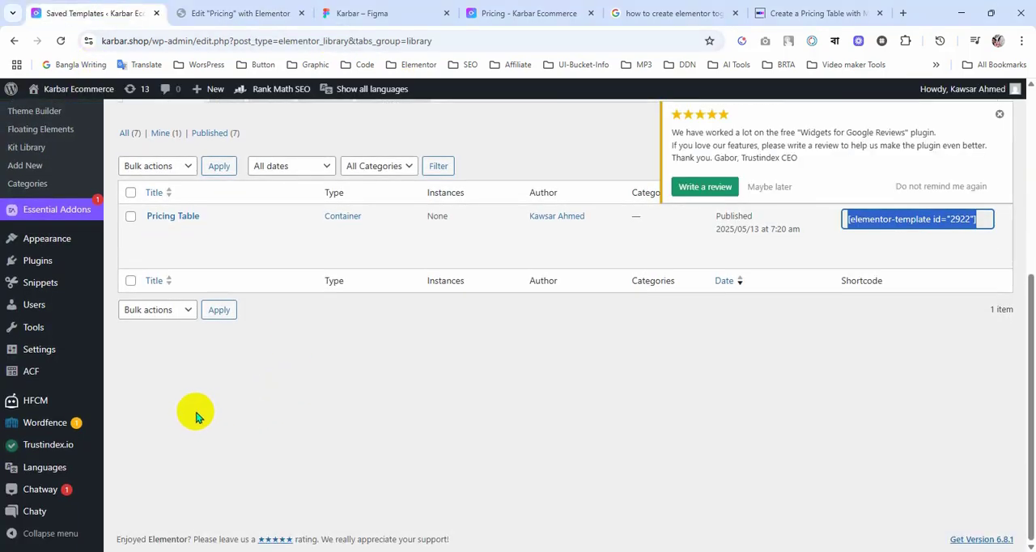
mouse_move(27, 331)
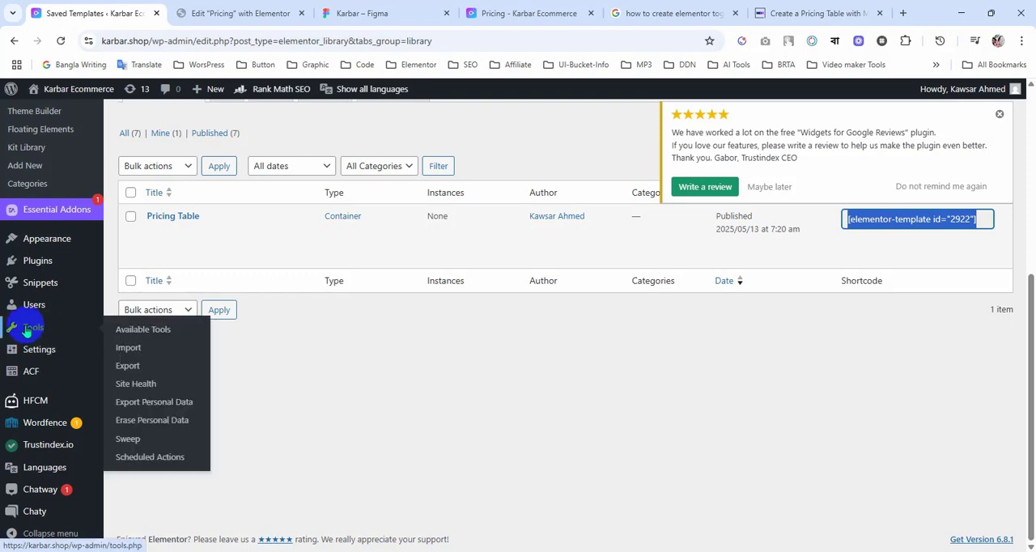
left_click(130, 440, "ctrl")
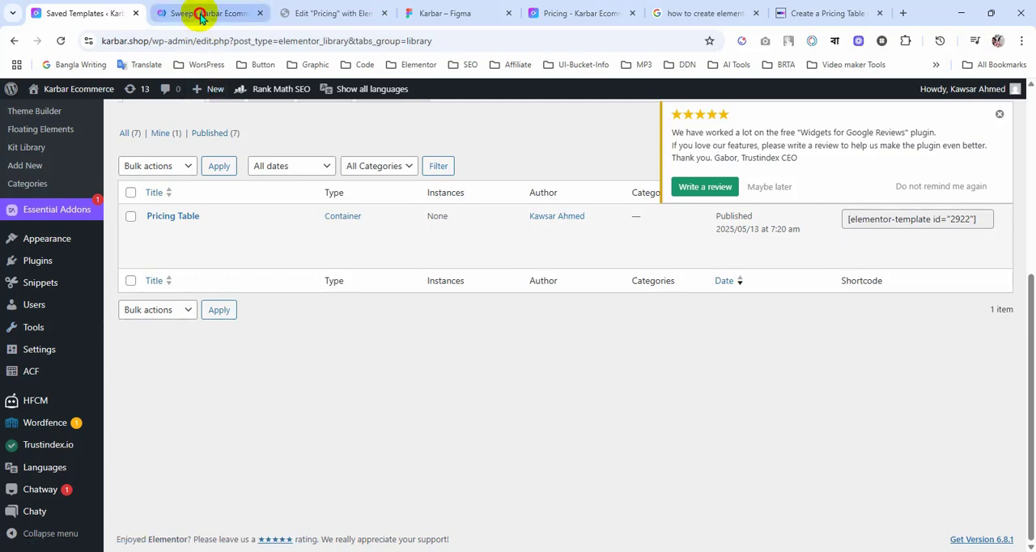
left_click(203, 15)
scroll(492, 368, "down", 15)
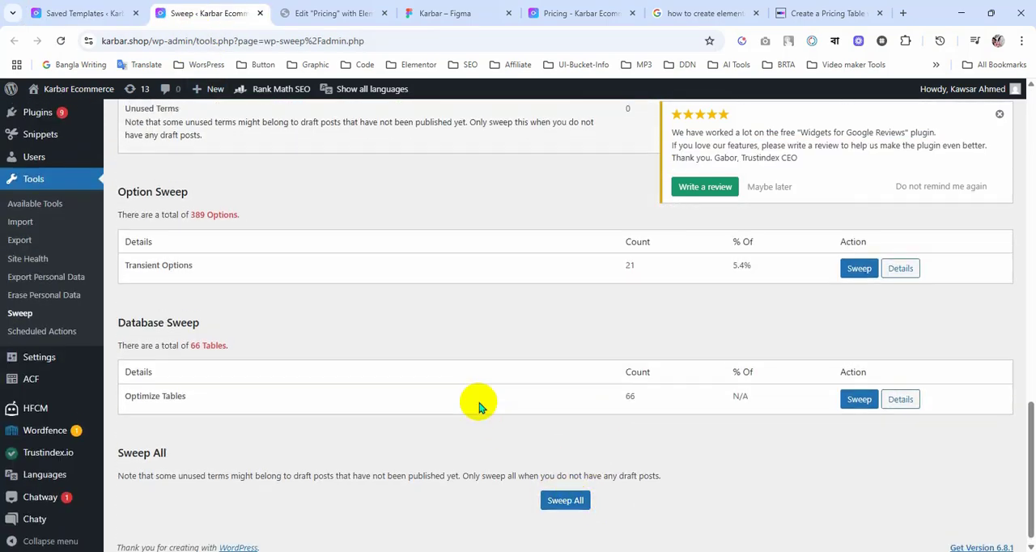
scroll(478, 404, "up", 10)
scroll(478, 403, "up", 3)
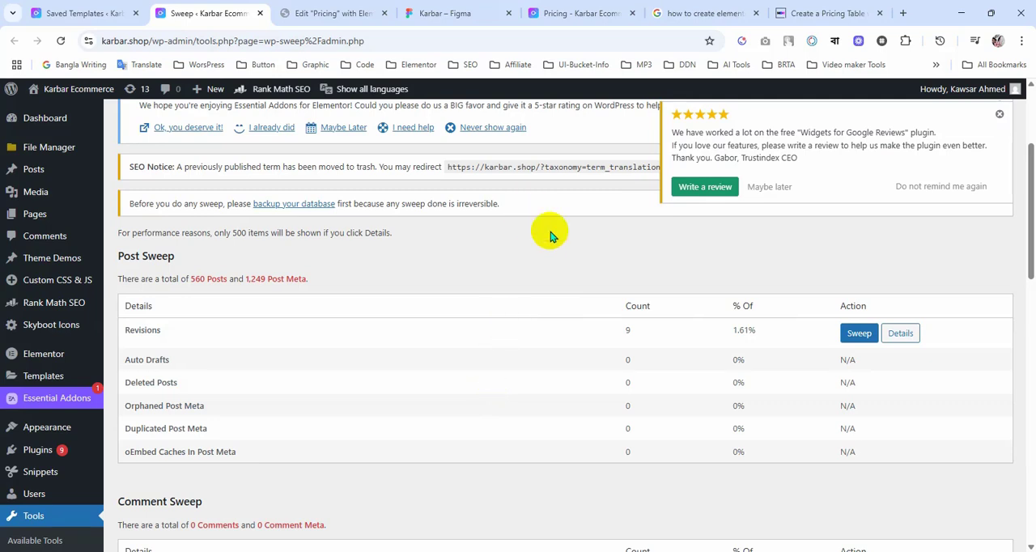
scroll(556, 332, "down", 10)
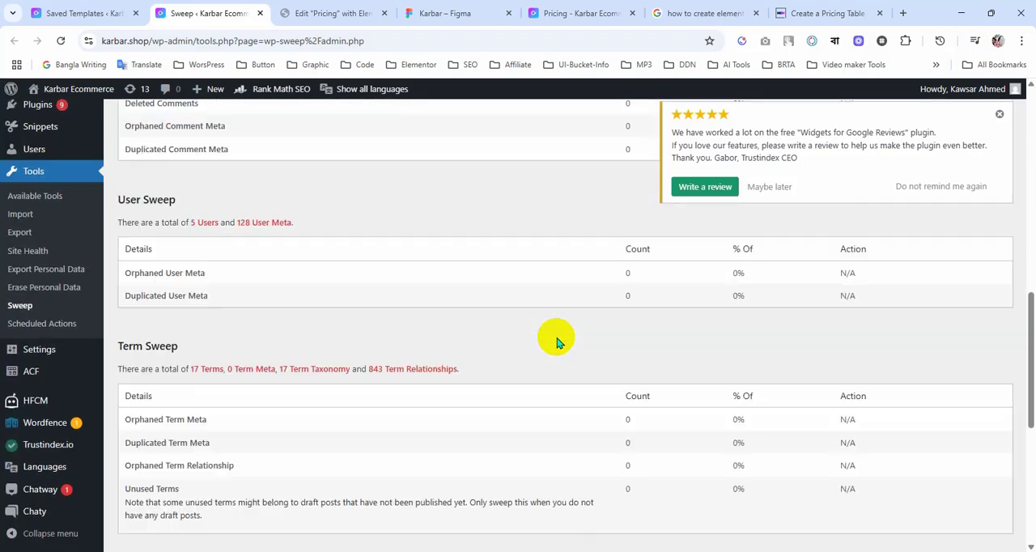
scroll(557, 341, "down", 1)
scroll(458, 377, "up", 10)
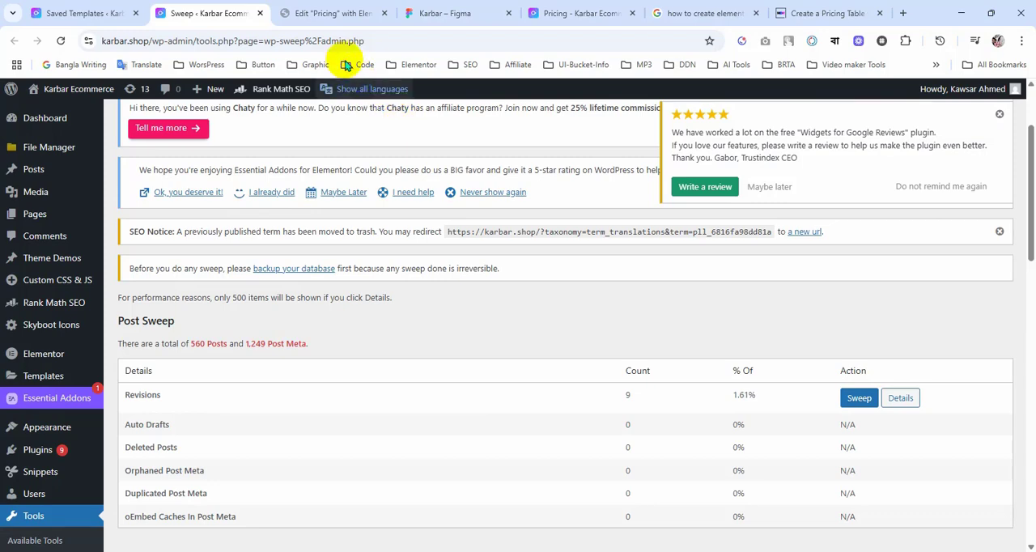
Step: Return to the Elementor editor and compare the table embedded in the tab with the standalone table below it
left_click(332, 15)
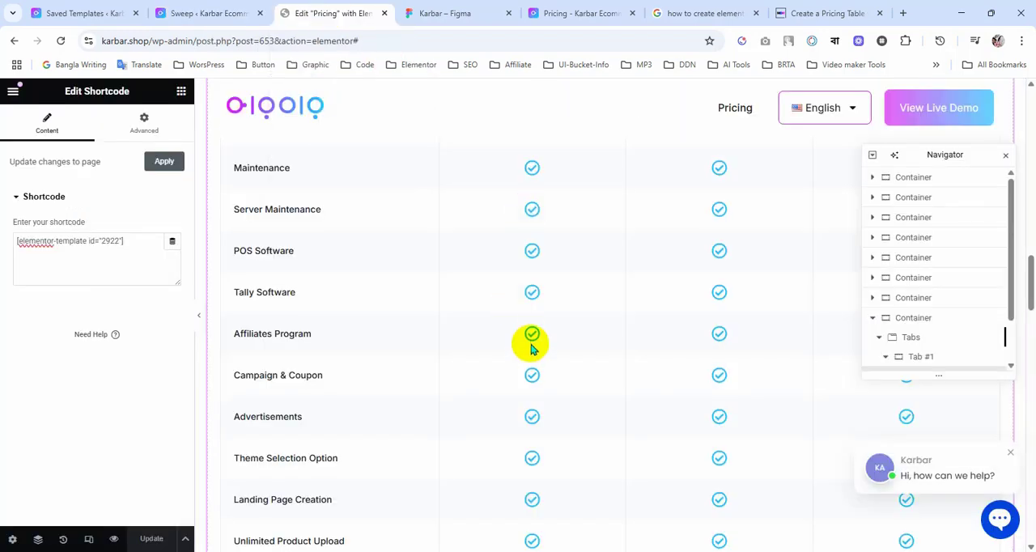
scroll(530, 340, "up", 4)
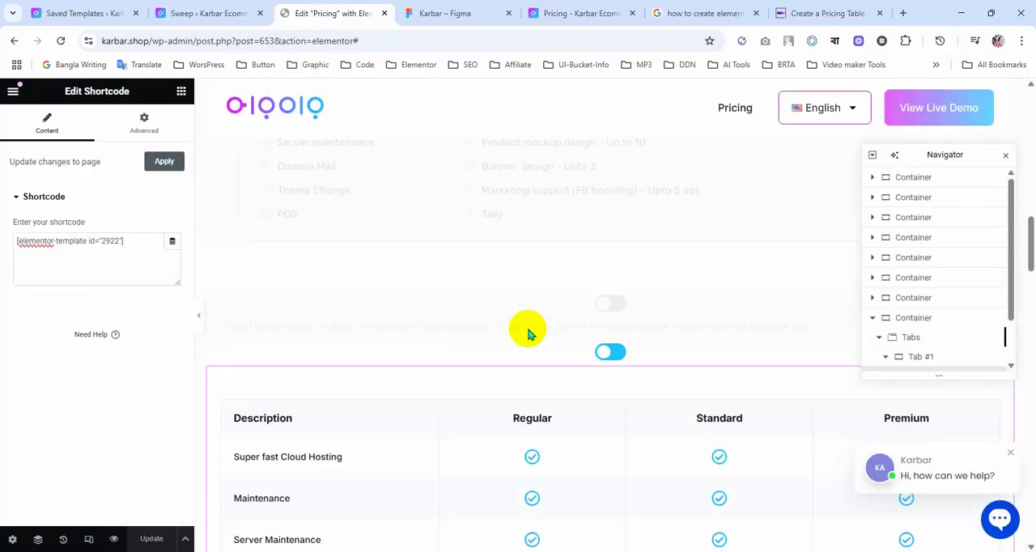
scroll(531, 339, "down", 6)
scroll(530, 336, "down", 7)
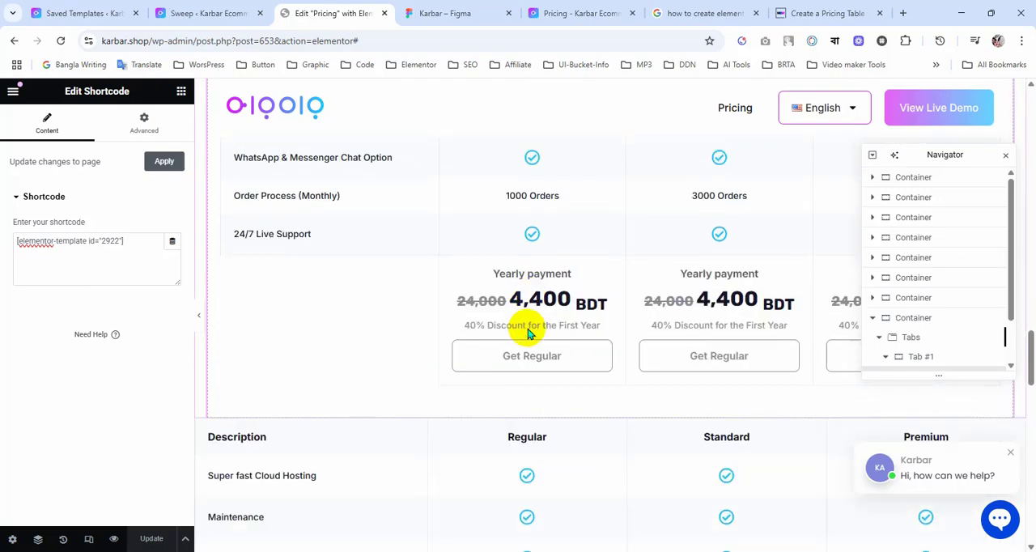
scroll(521, 298, "up", 10)
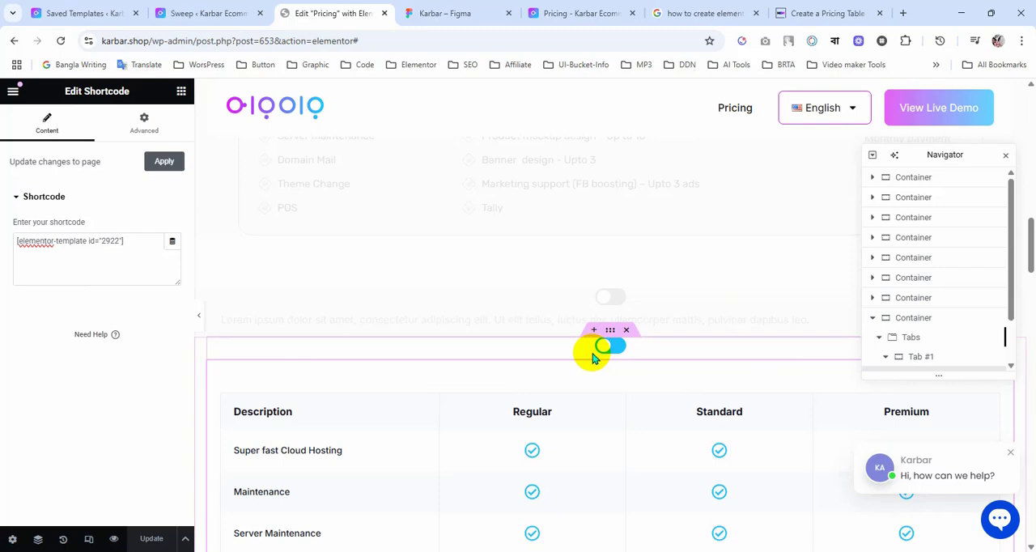
scroll(598, 356, "down", 3)
scroll(594, 340, "up", 2)
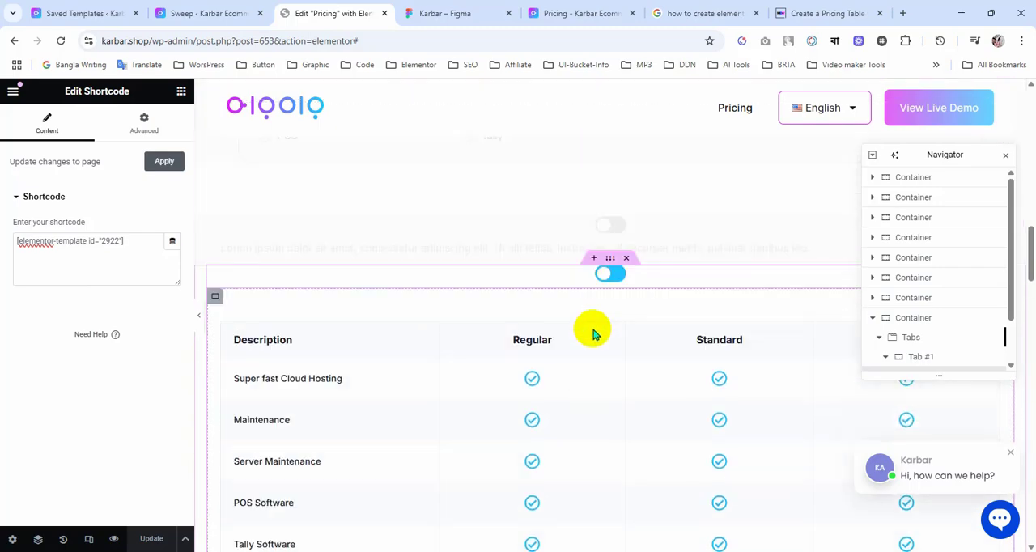
Step: Change the payment headings in the Regular and Standard columns of the standalone table to "Monthly payment"
scroll(614, 325, "down", 14)
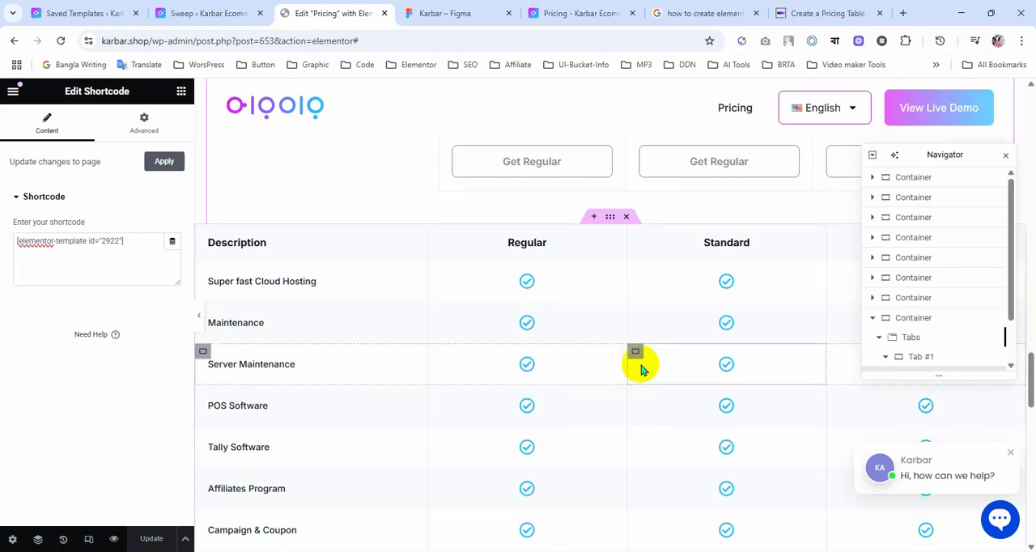
scroll(642, 366, "down", 5)
scroll(641, 366, "down", 3)
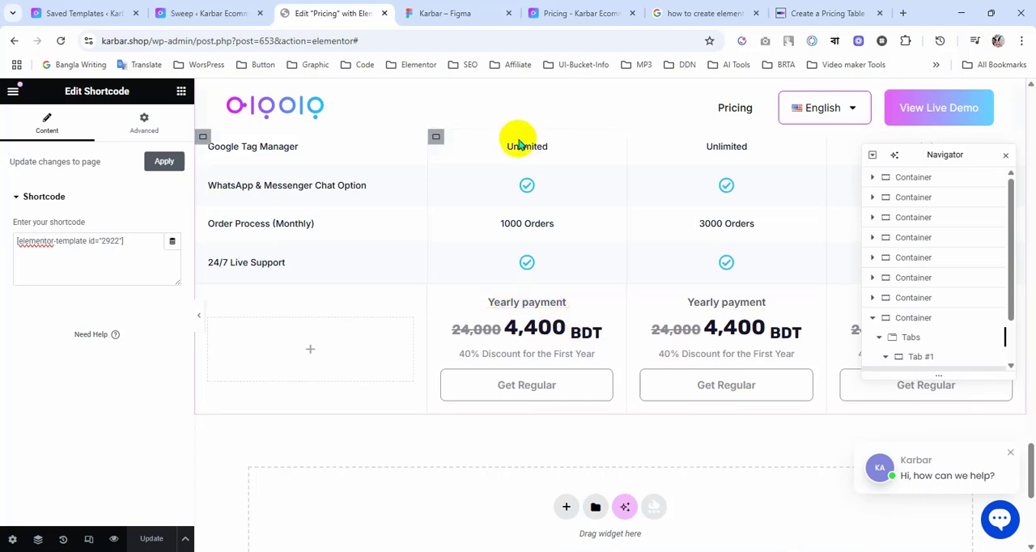
left_click(605, 301)
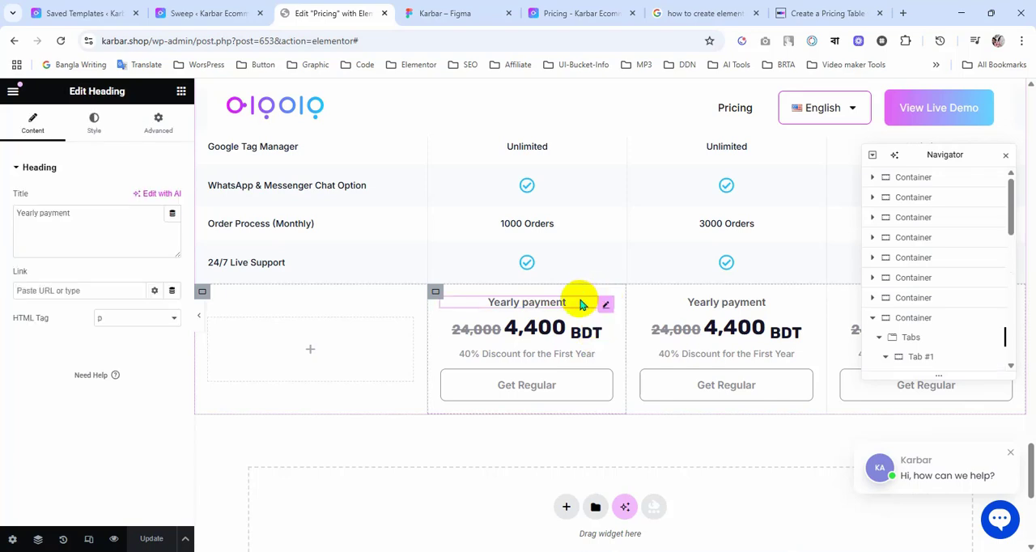
left_click_drag(38, 214, 5, 214)
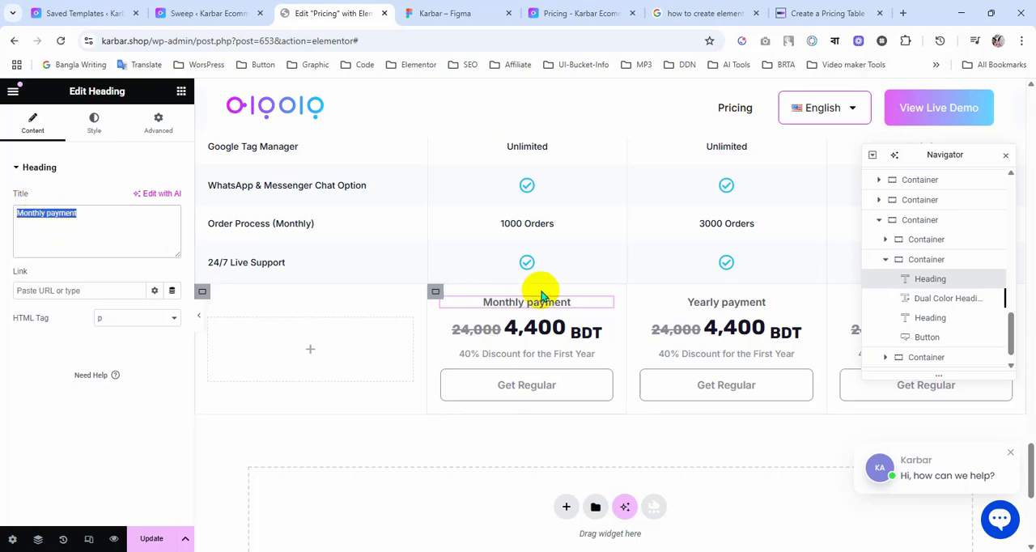
left_click(733, 305)
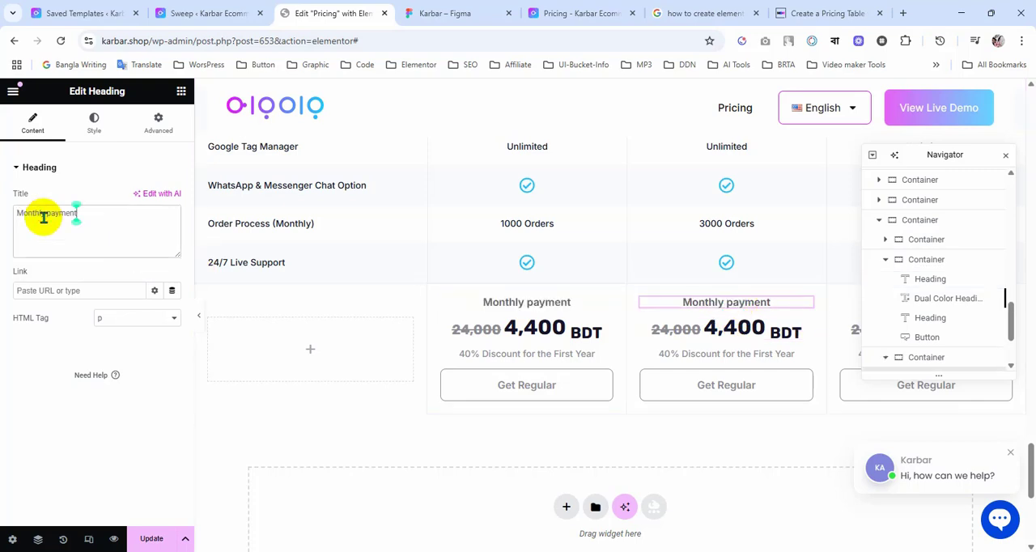
Step: Change the payment heading in the standalone table's Premium column to "Monthly payment" and update the Pricing page
scroll(855, 440, "up", 2)
left_click(923, 432)
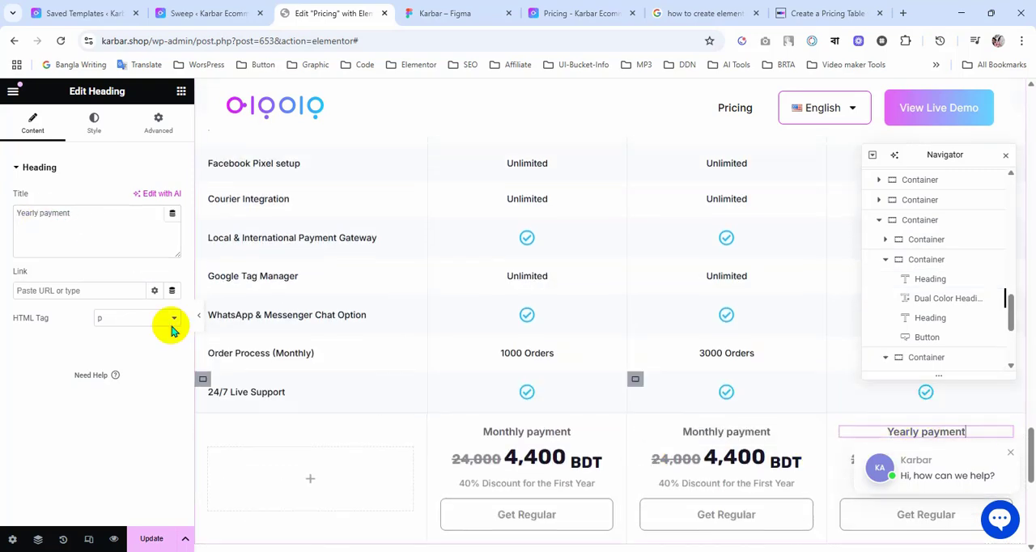
triple_click(44, 220)
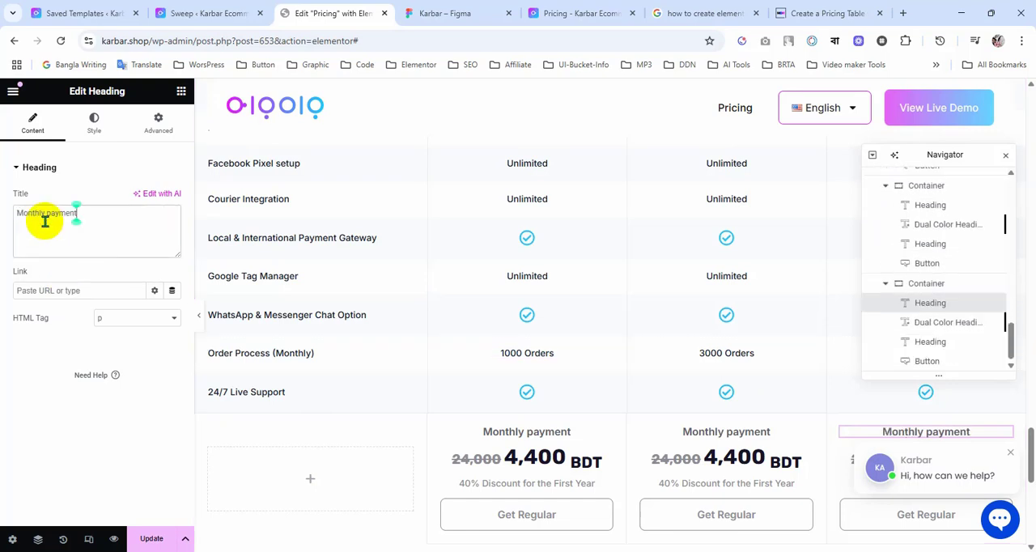
scroll(655, 301, "down", 2)
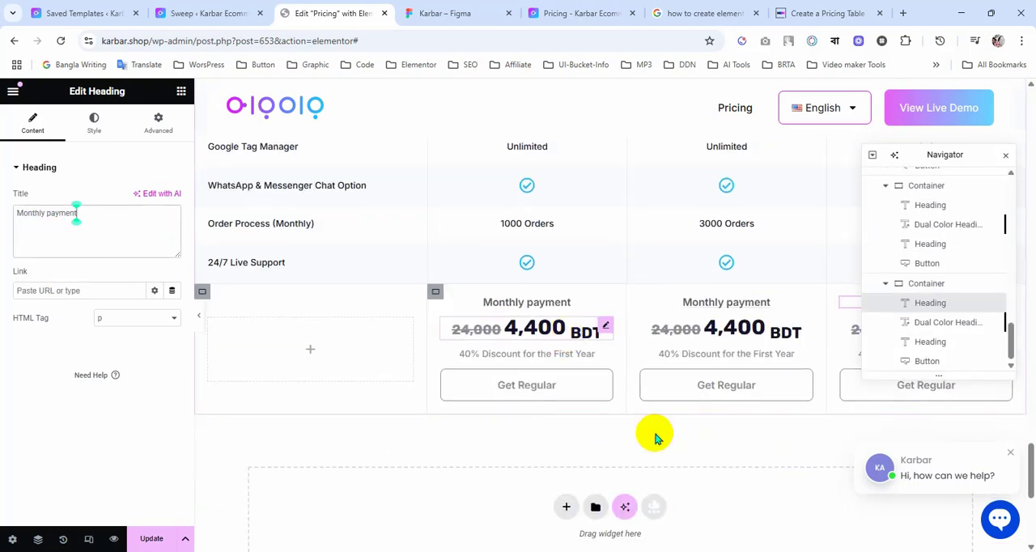
left_click(154, 543)
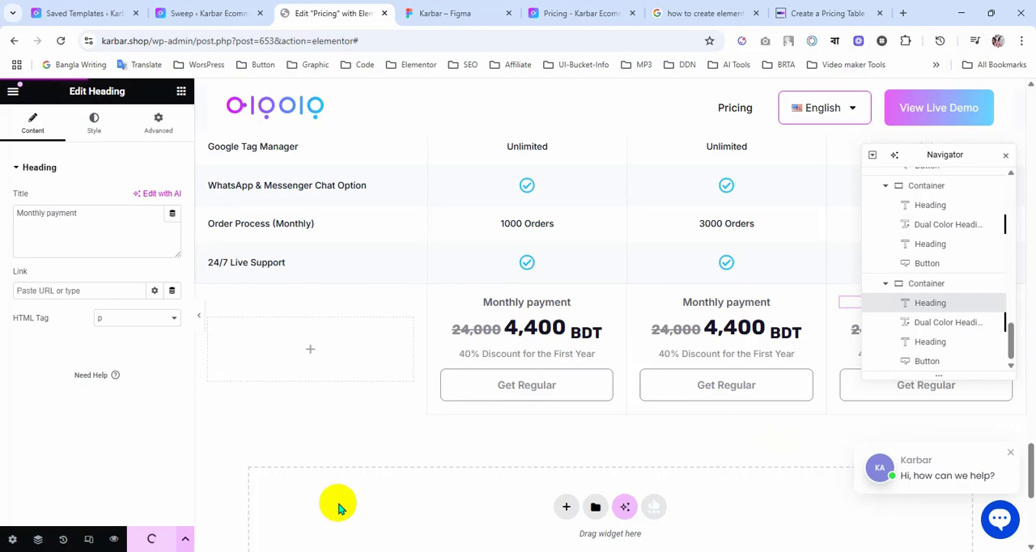
Step: Review the tab's yearly table against the monthly table below it, from the toggle down to the payment rows, and inspect the monthly container's spacing
scroll(340, 506, "up", 15)
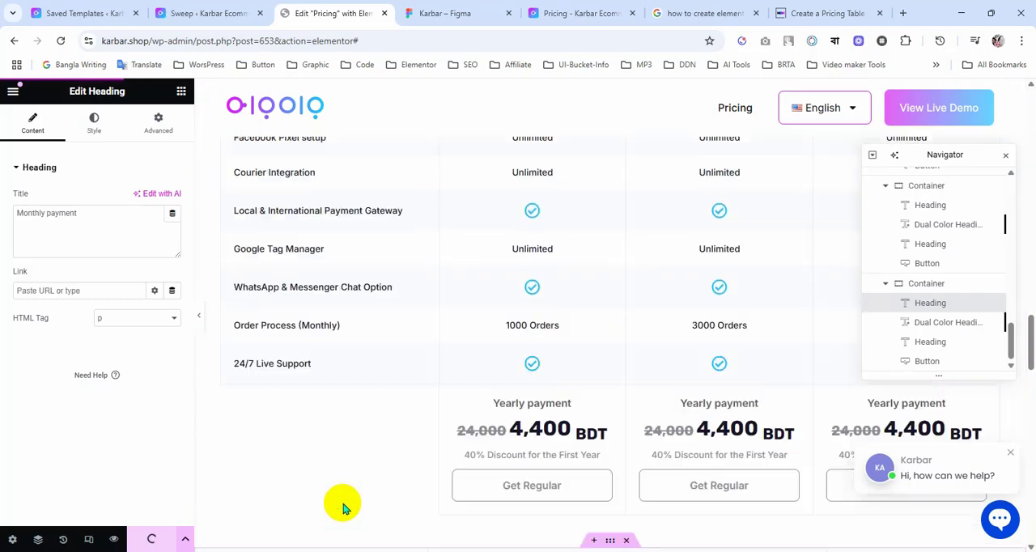
scroll(516, 527, "down", 2)
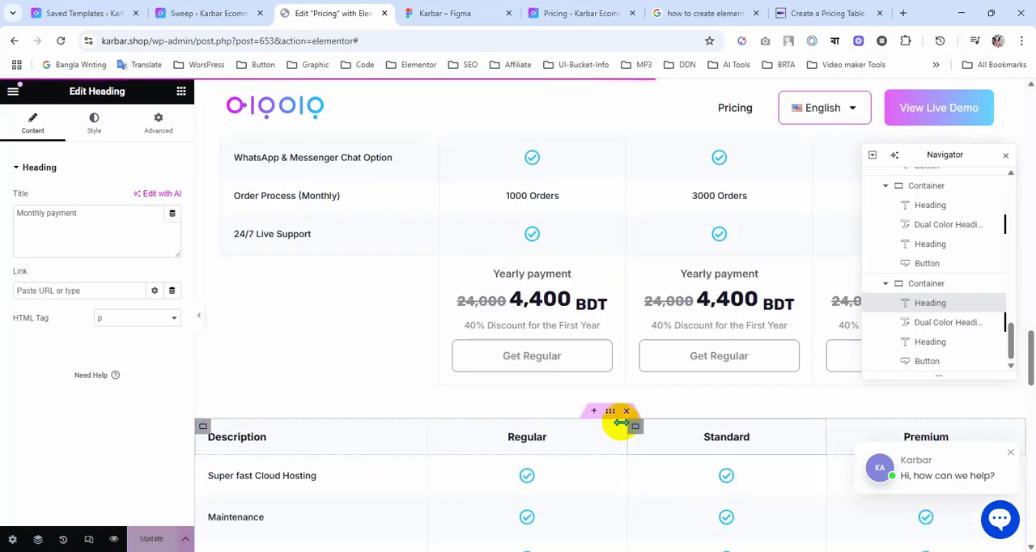
left_click(611, 412)
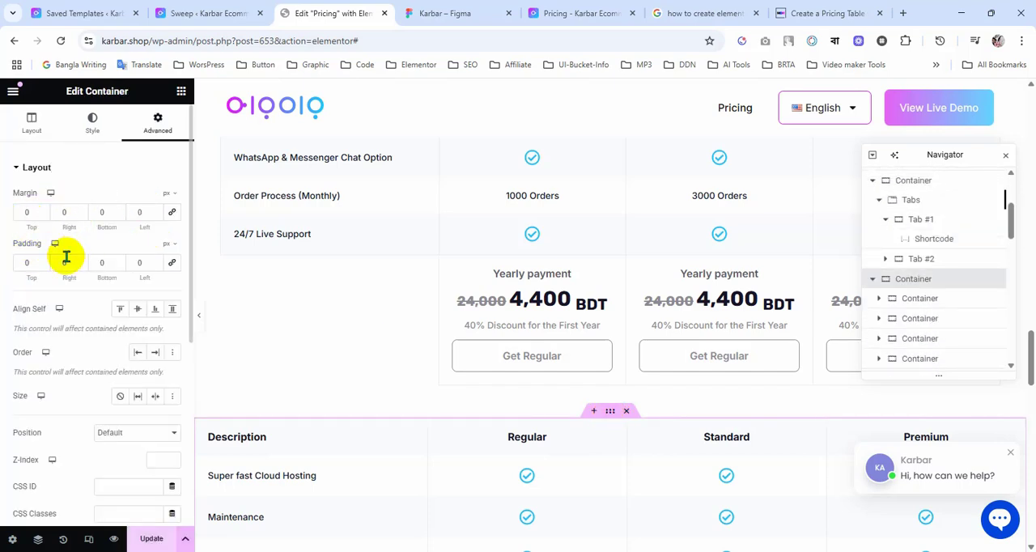
scroll(451, 365, "down", 1)
scroll(451, 364, "up", 4)
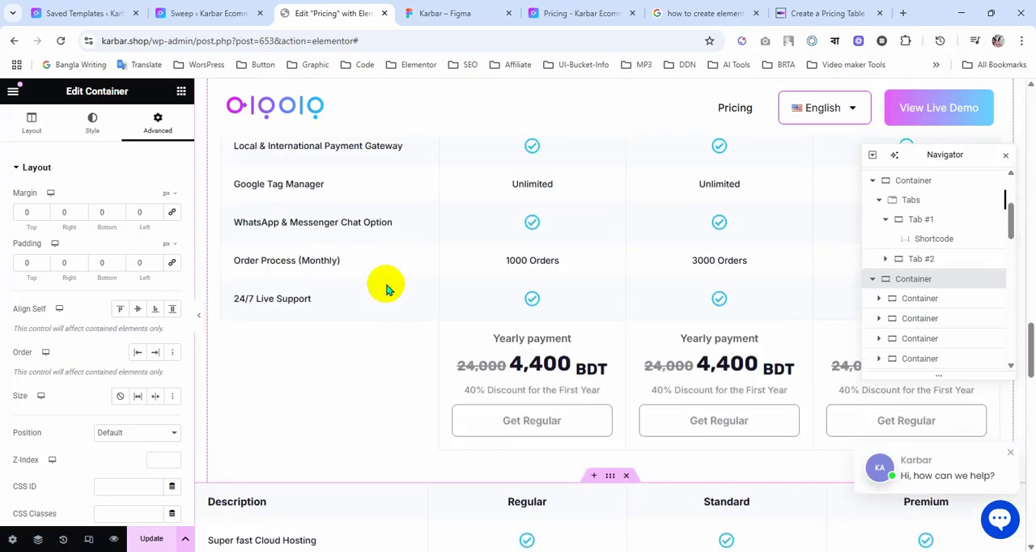
scroll(384, 285, "up", 2)
scroll(382, 283, "down", 3)
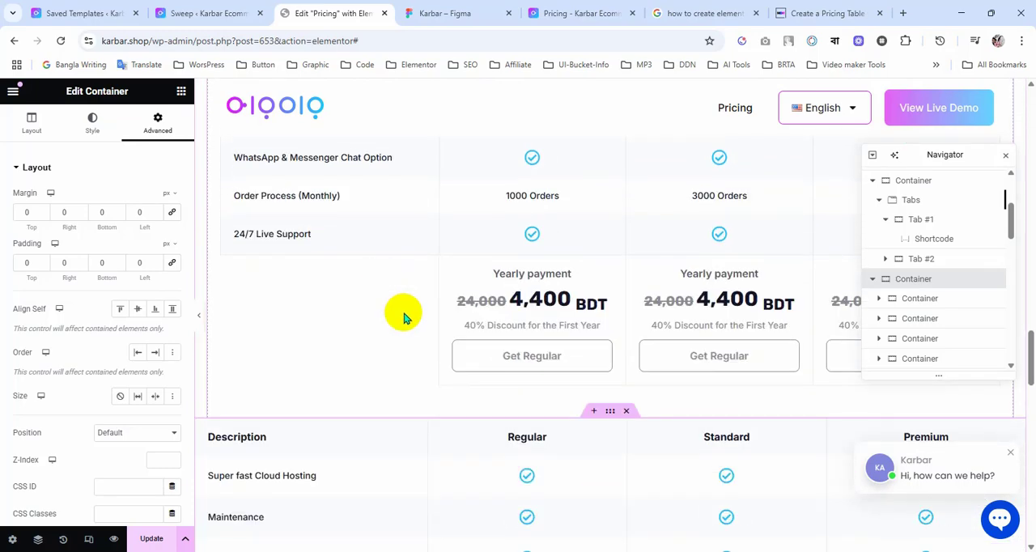
scroll(405, 314, "up", 2)
scroll(405, 313, "down", 7)
scroll(392, 287, "up", 4)
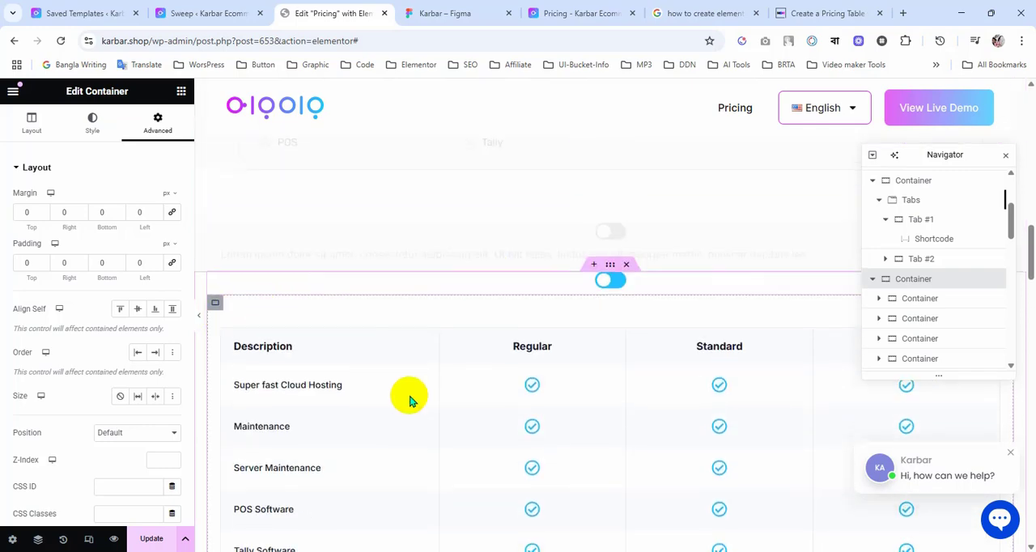
scroll(409, 397, "down", 10)
scroll(408, 397, "down", 10)
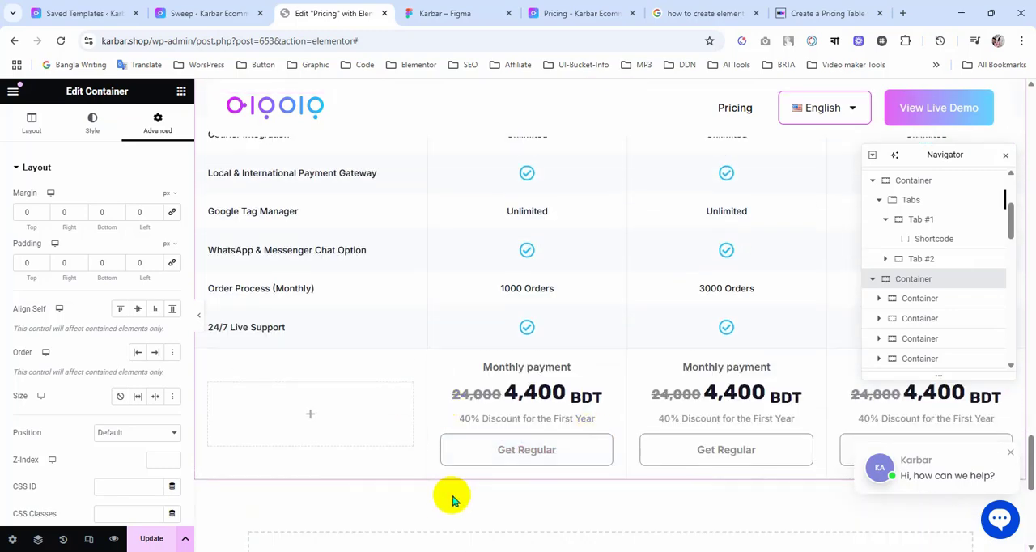
scroll(449, 493, "down", 2)
scroll(448, 492, "up", 6)
scroll(458, 490, "up", 3)
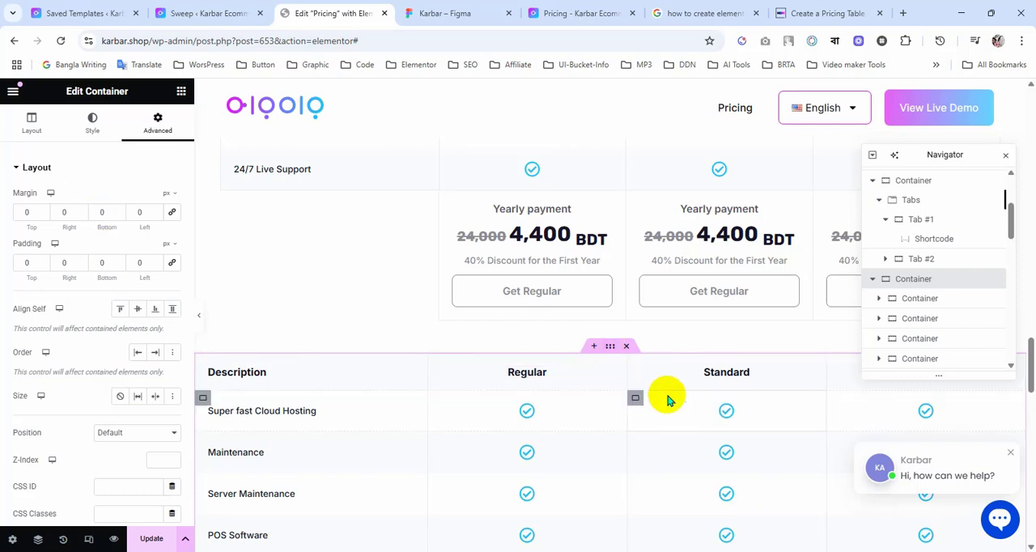
Step: Save the standalone monthly table container to the library as the template "Monthly Pricing Table" and close the library
right_click(609, 349)
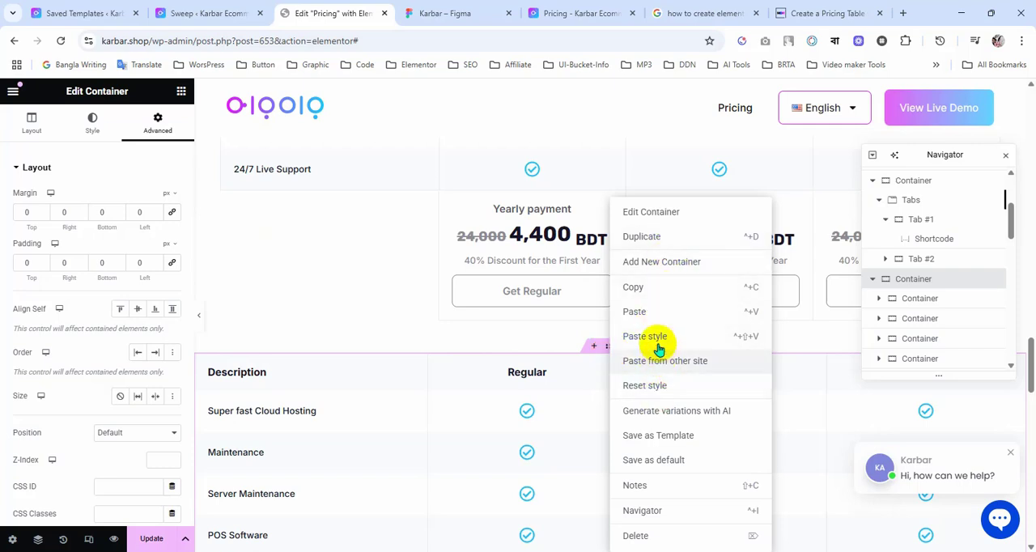
left_click(656, 438)
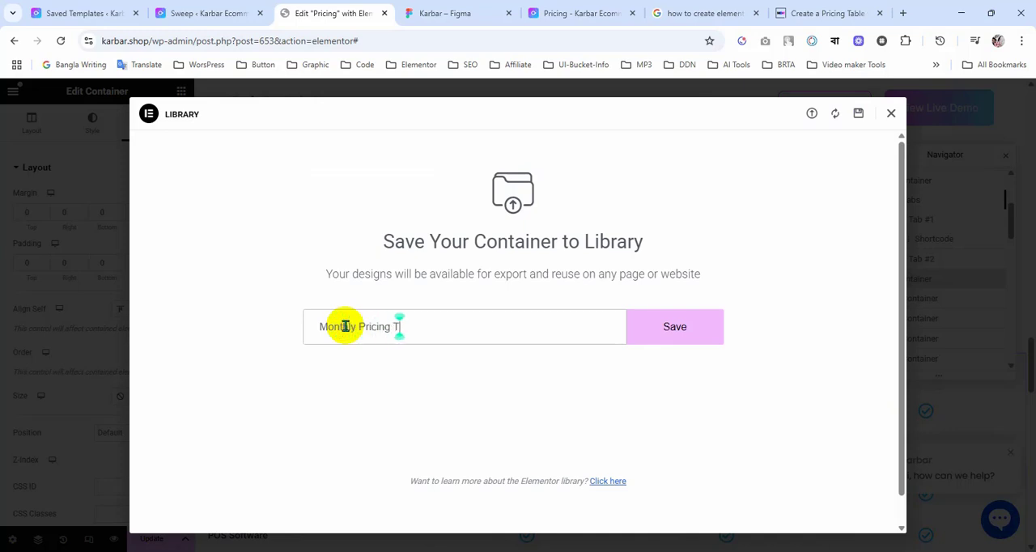
left_click(674, 334)
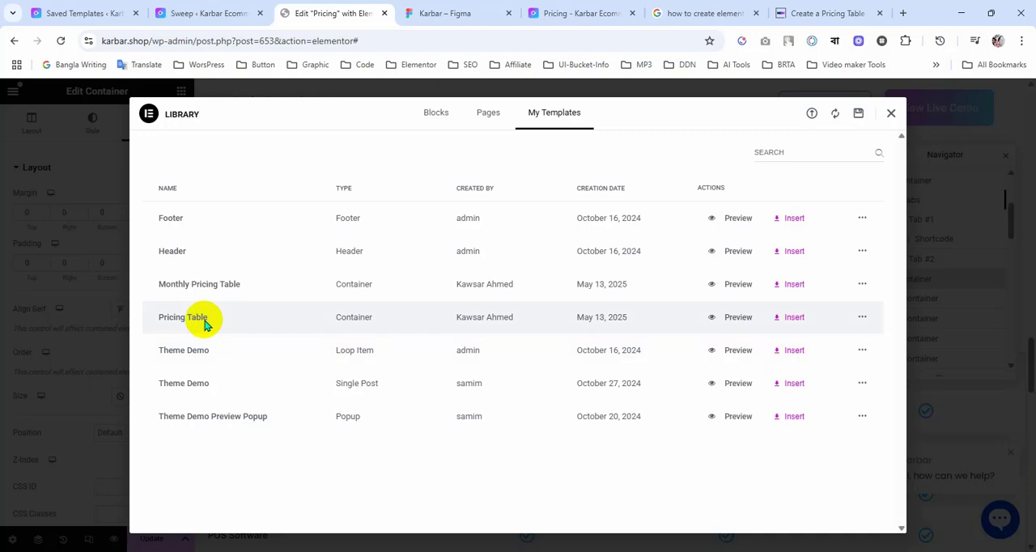
left_click(893, 116)
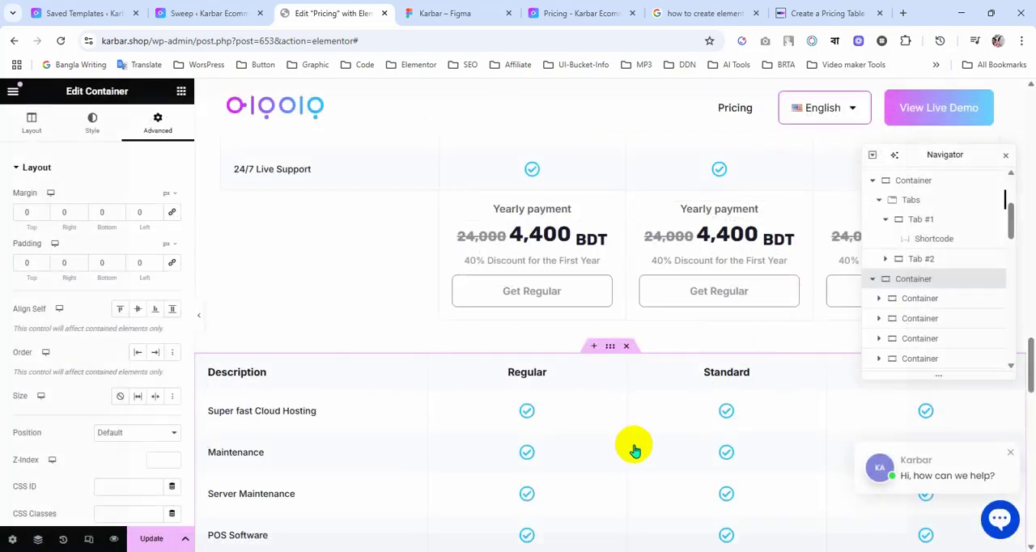
Step: Copy the Shortcode widget from the first tab and paste it into the empty second tab of the toggle
scroll(635, 443, "up", 3)
scroll(636, 443, "up", 8)
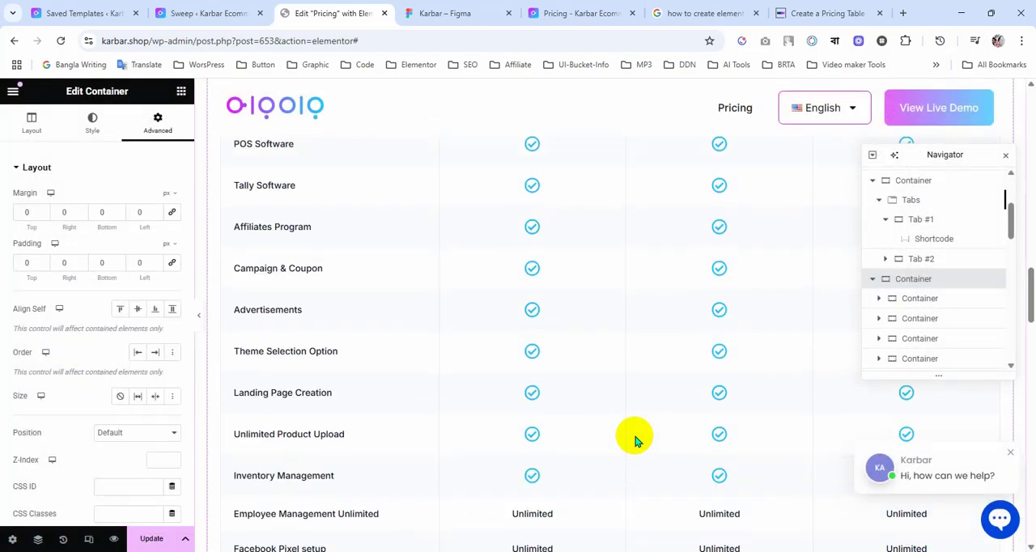
scroll(641, 368, "up", 1)
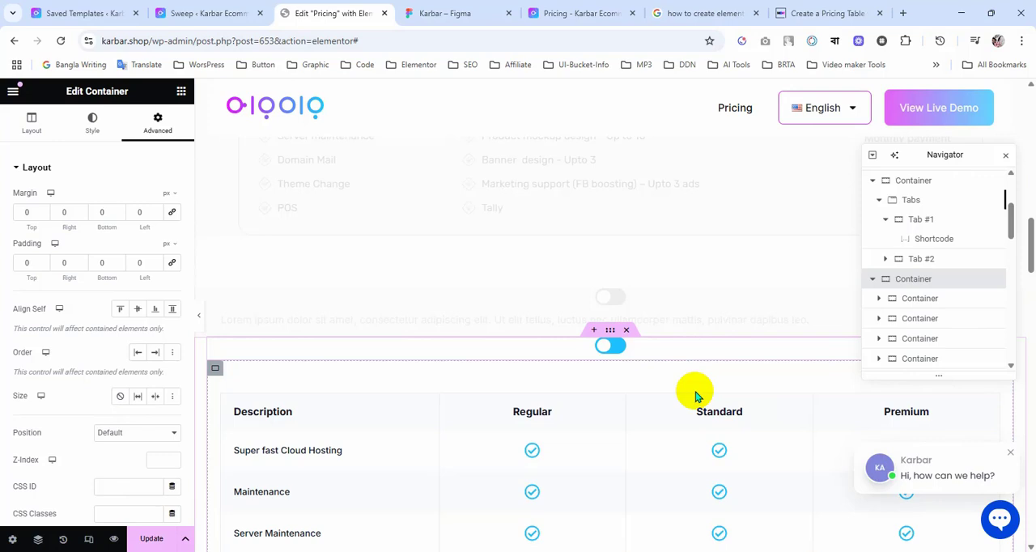
left_click(695, 397)
right_click(693, 394)
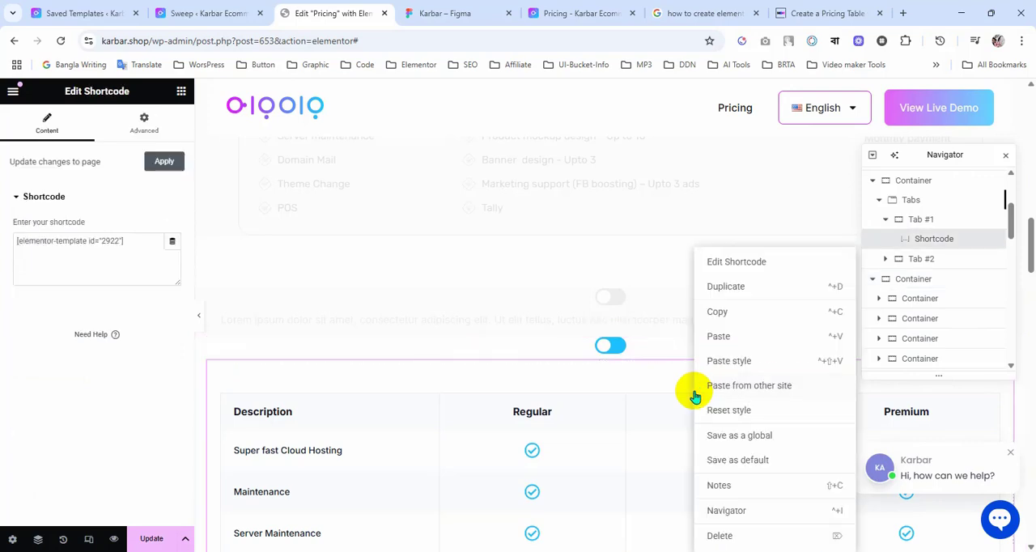
left_click(719, 314)
left_click(621, 350)
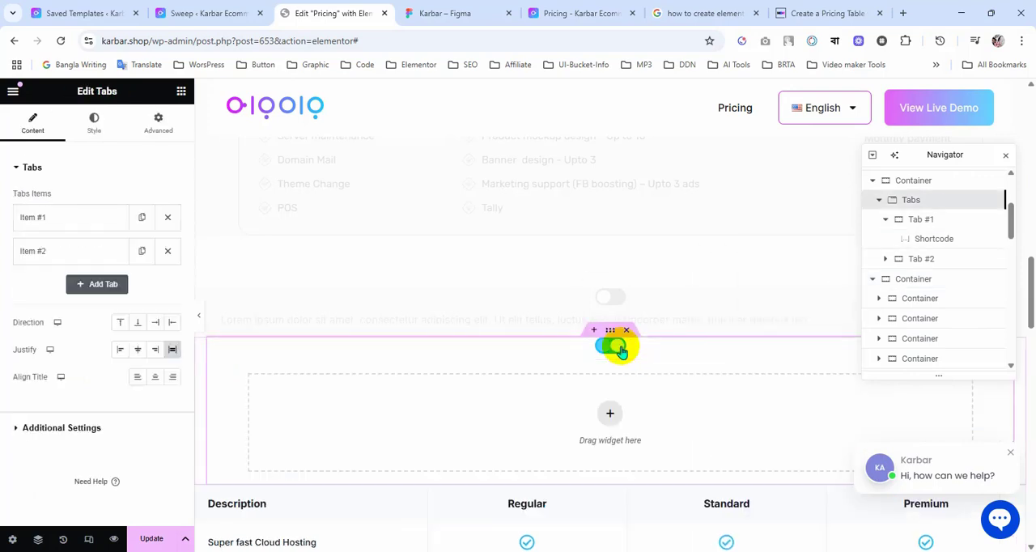
right_click(598, 417)
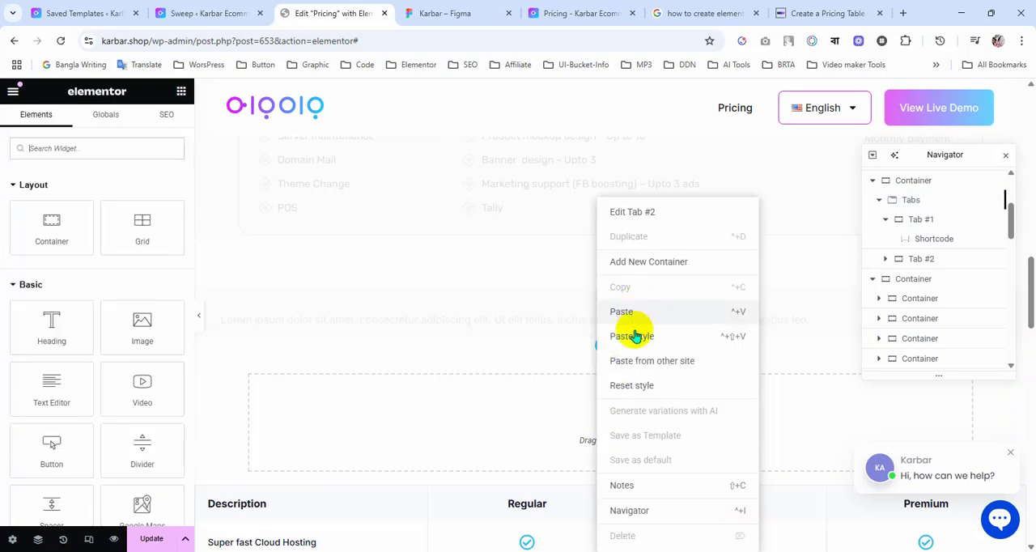
left_click(630, 315)
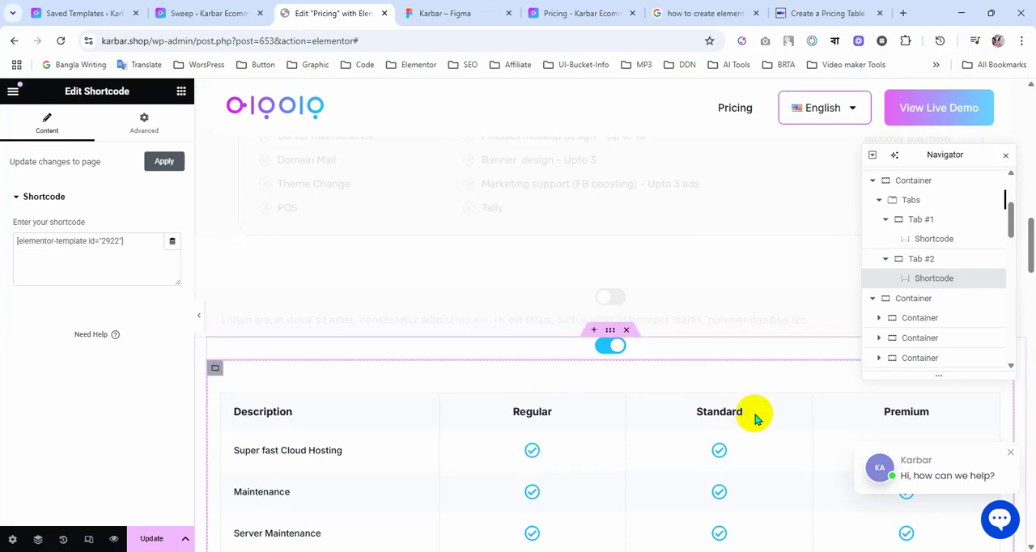
Step: Check the Tab #2 container's margin and padding settings, look through its embedded table, and switch the toggle back to the first tab
left_click(611, 346)
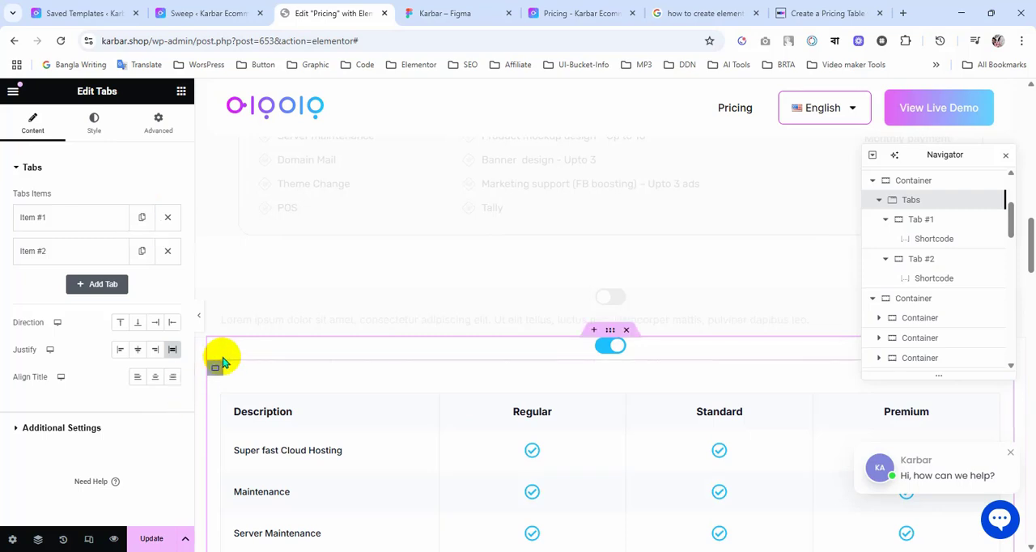
left_click(216, 371)
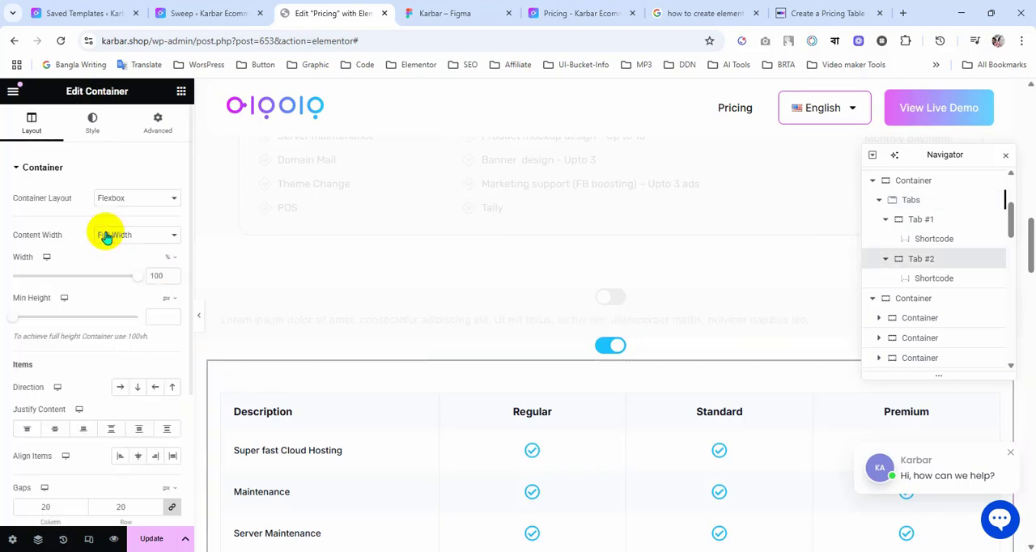
left_click(149, 131)
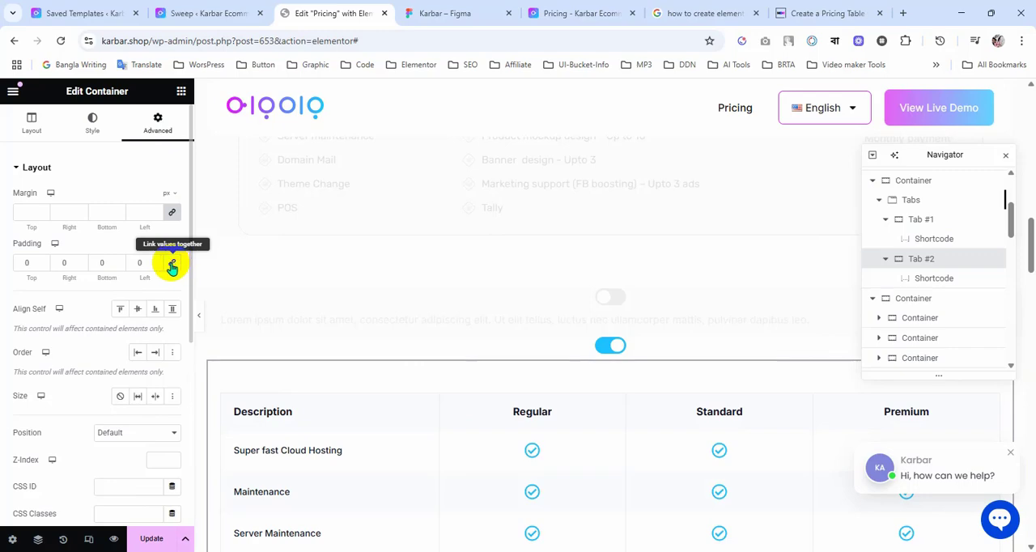
scroll(46, 340, "down", 5)
scroll(72, 344, "up", 5)
scroll(481, 366, "down", 2)
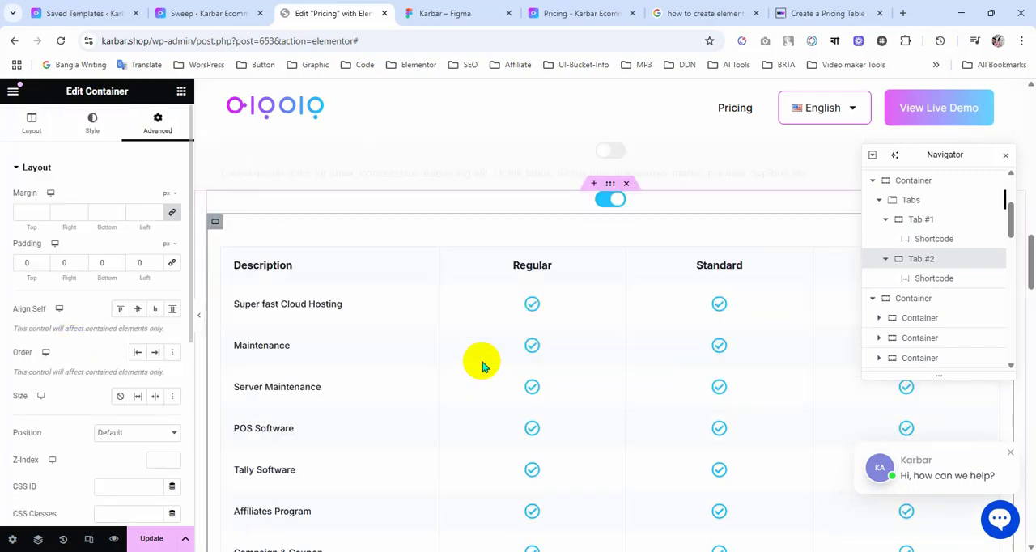
scroll(482, 366, "down", 8)
scroll(481, 366, "up", 4)
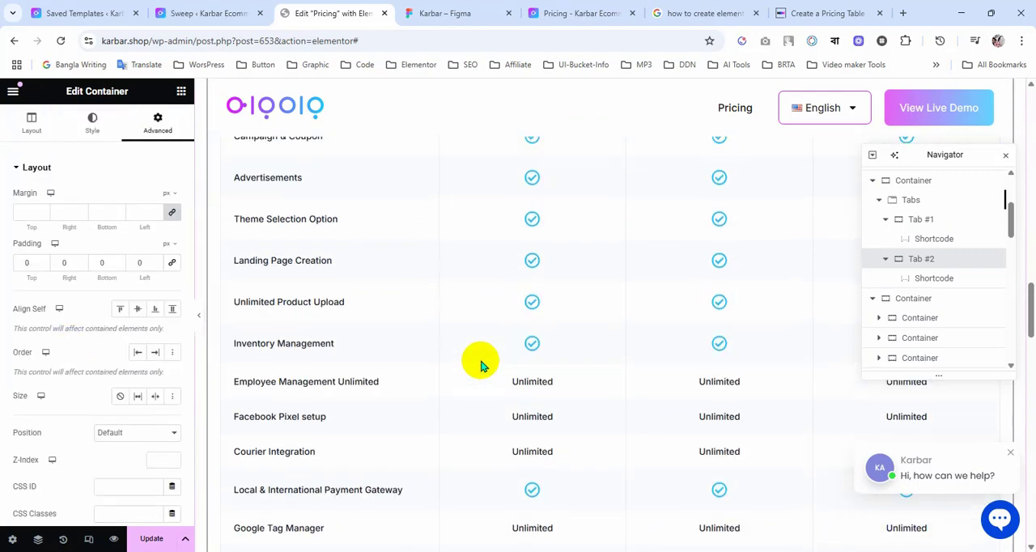
scroll(480, 366, "up", 5)
left_click(602, 220)
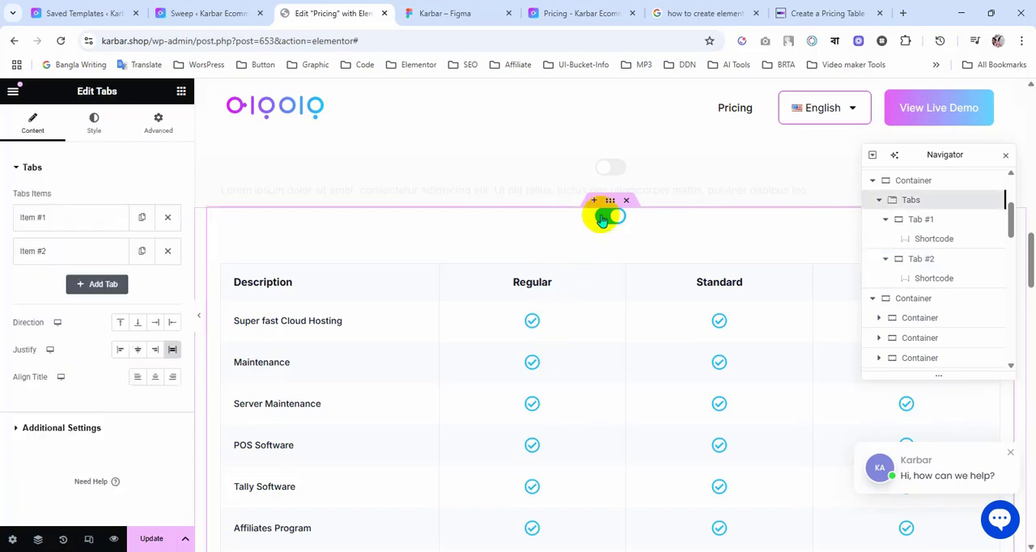
Step: Reload the Saved Templates list in the WordPress dashboard and copy the Monthly Pricing Table shortcode, [elementor-template id="2944"]
left_click(81, 12)
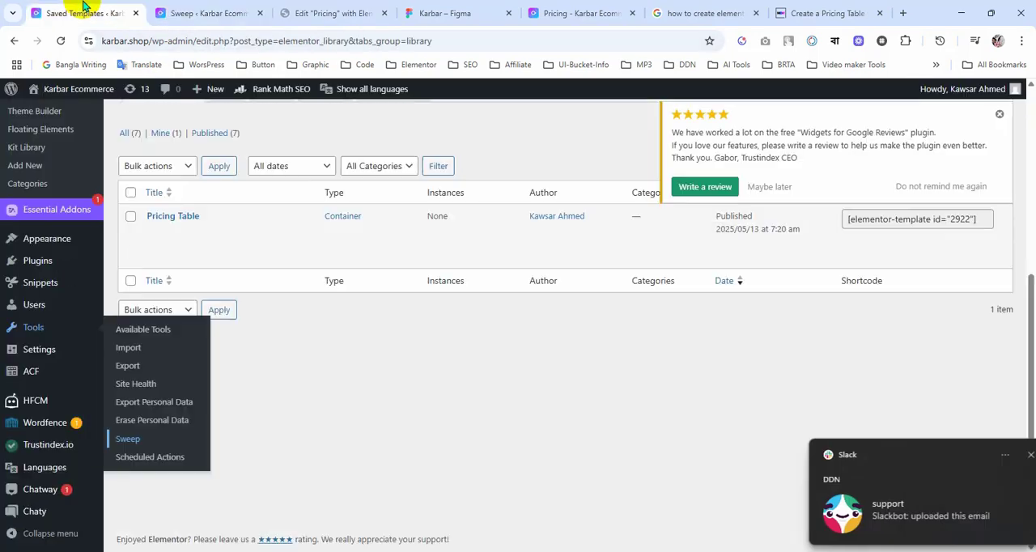
left_click(1009, 456)
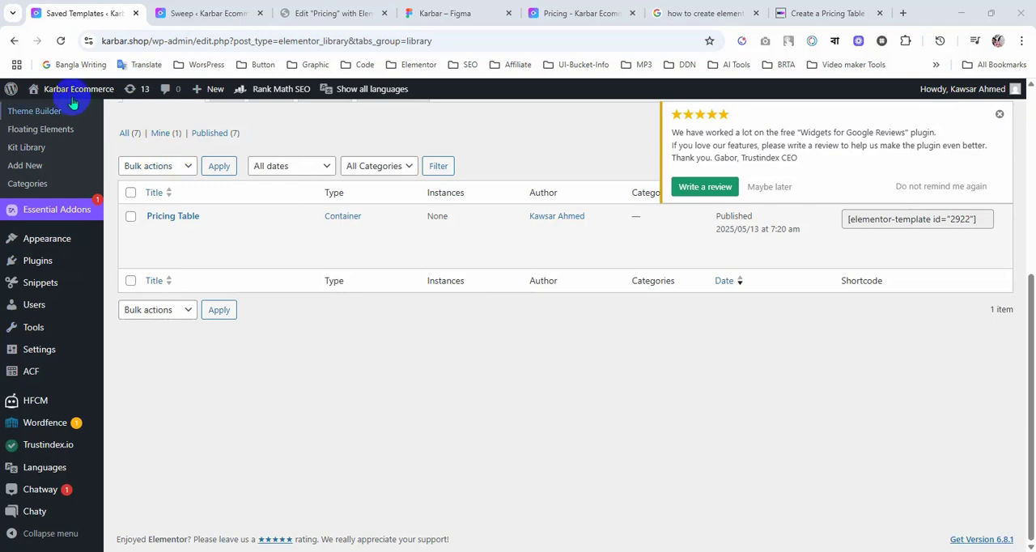
left_click(61, 40)
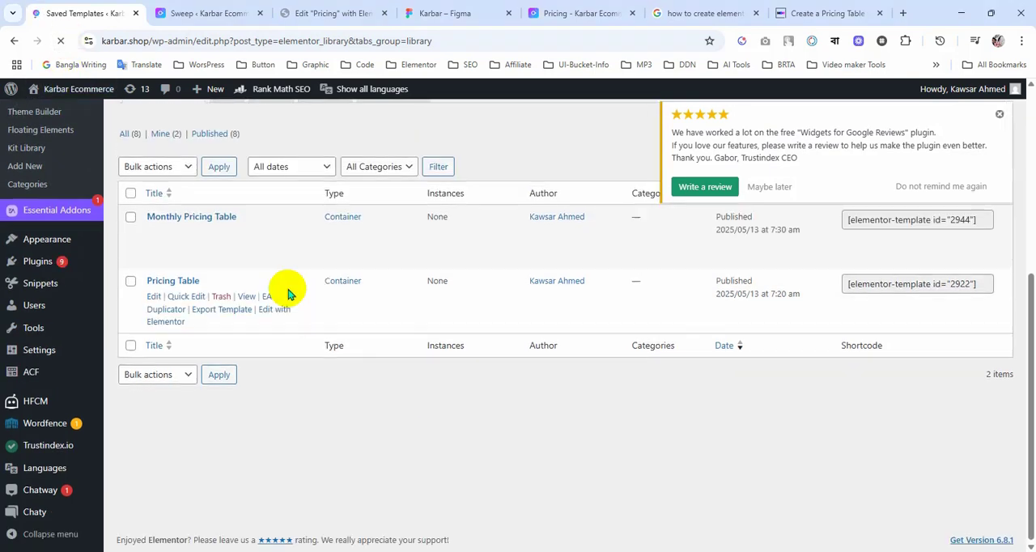
left_click(910, 219)
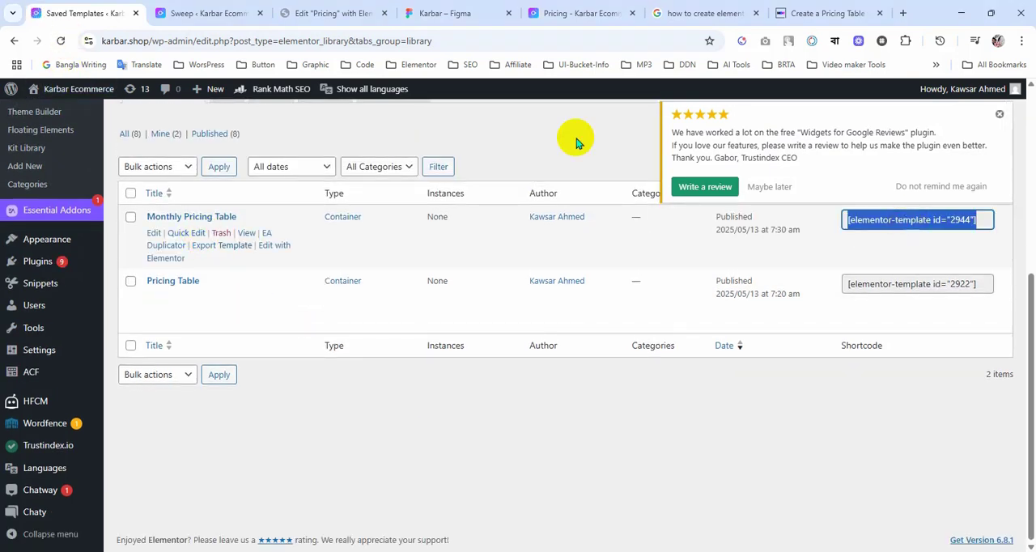
Step: Back in the Elementor editor, replace the first tab's shortcode with [elementor-template id="2944"]
left_click(325, 13)
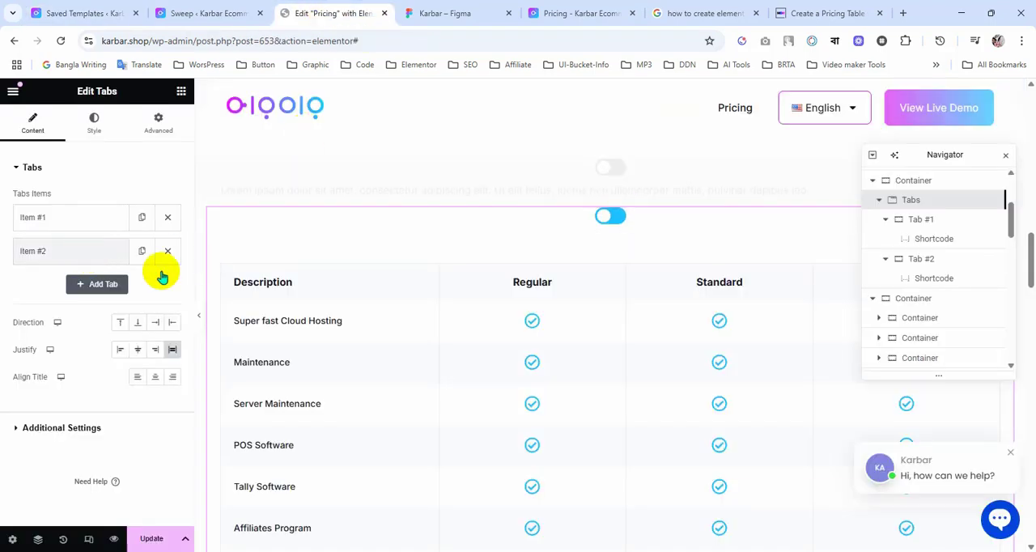
left_click(463, 295)
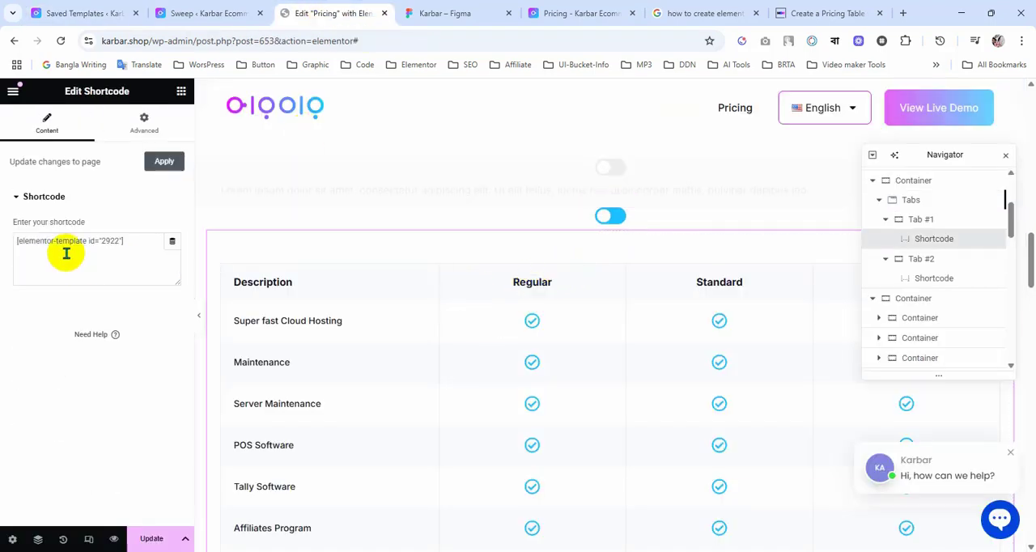
key("ctrl+v")
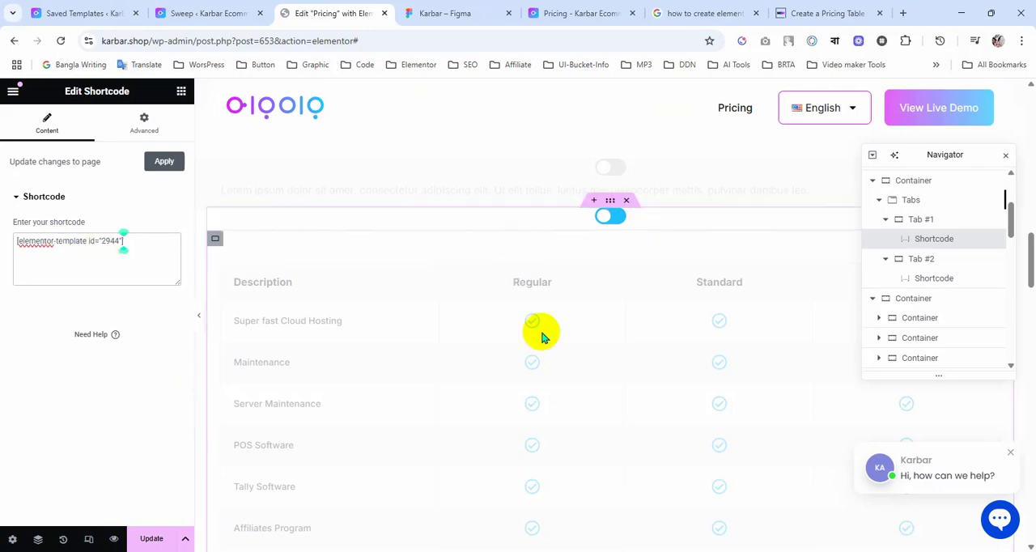
Step: Check the embedded pricing tables in both tabs of the toggle and save the Pricing page
scroll(539, 335, "down", 5)
scroll(539, 328, "down", 1)
scroll(539, 331, "up", 1)
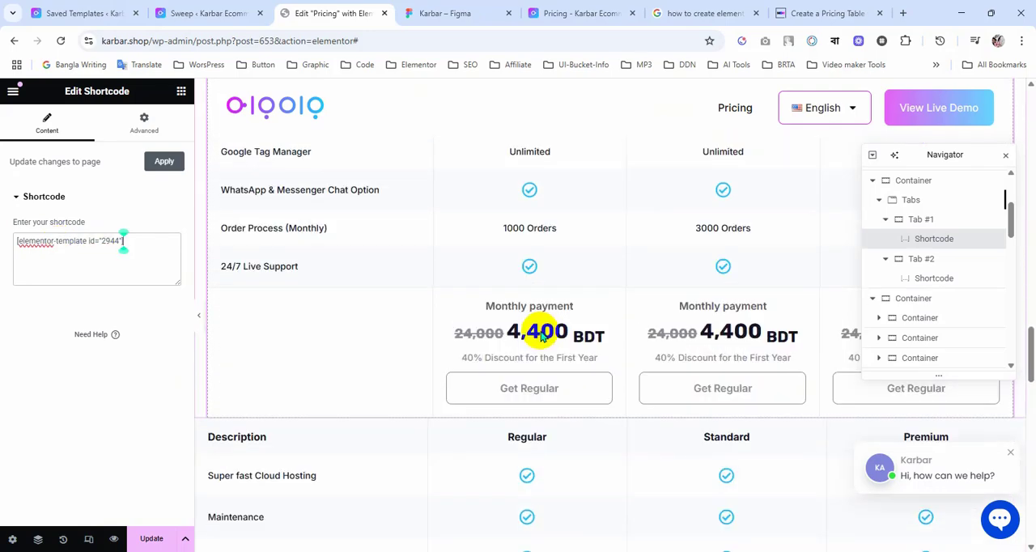
scroll(743, 364, "up", 10)
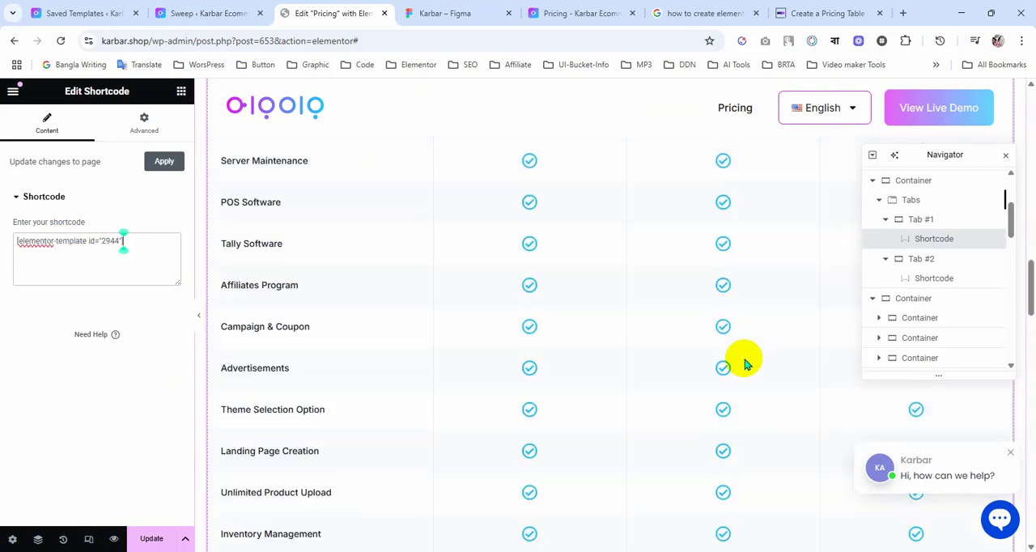
left_click(619, 217)
scroll(621, 352, "down", 15)
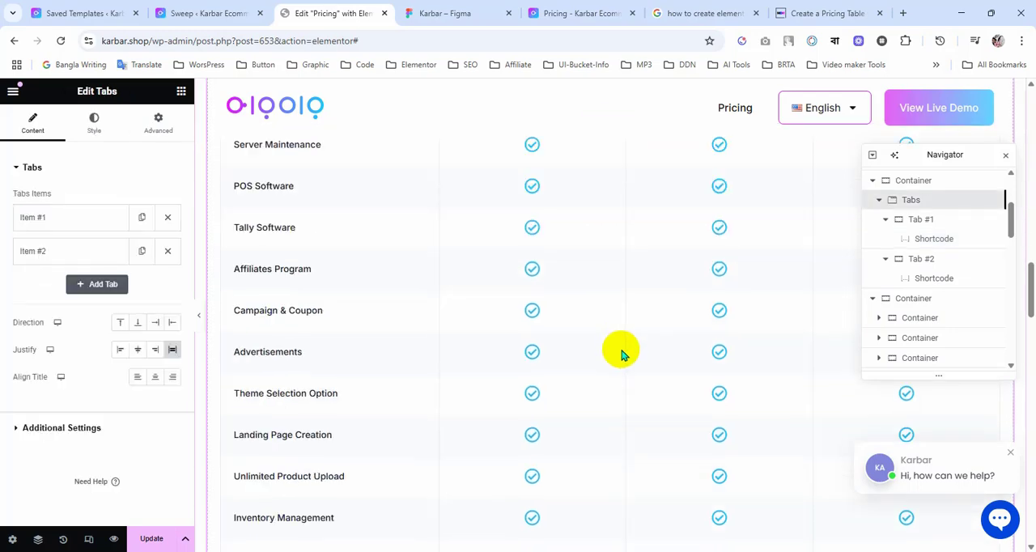
left_click(151, 540)
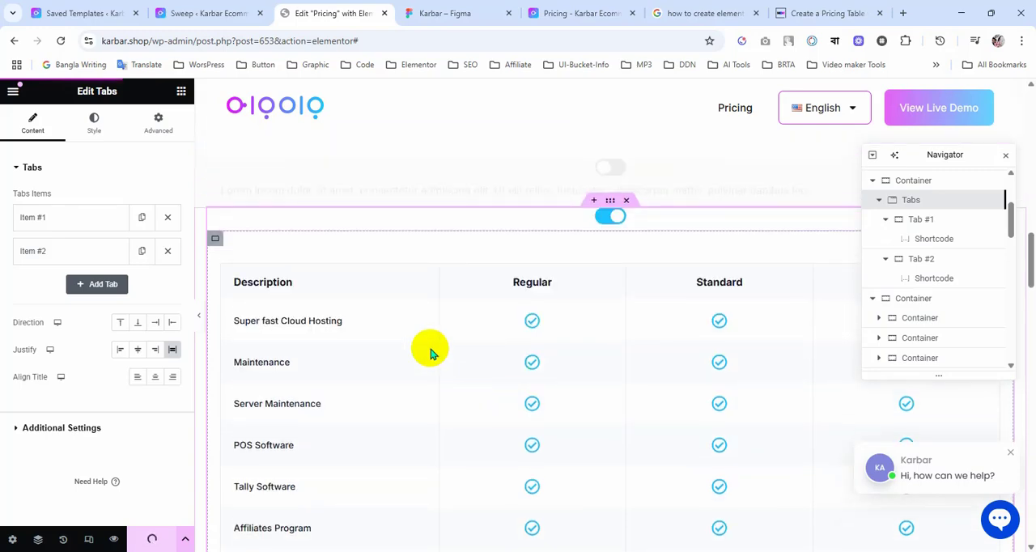
Step: In the Saved Templates list, change the Pricing Table template's title and slug to "Yearly Pricing Table" and save them
left_click(81, 11)
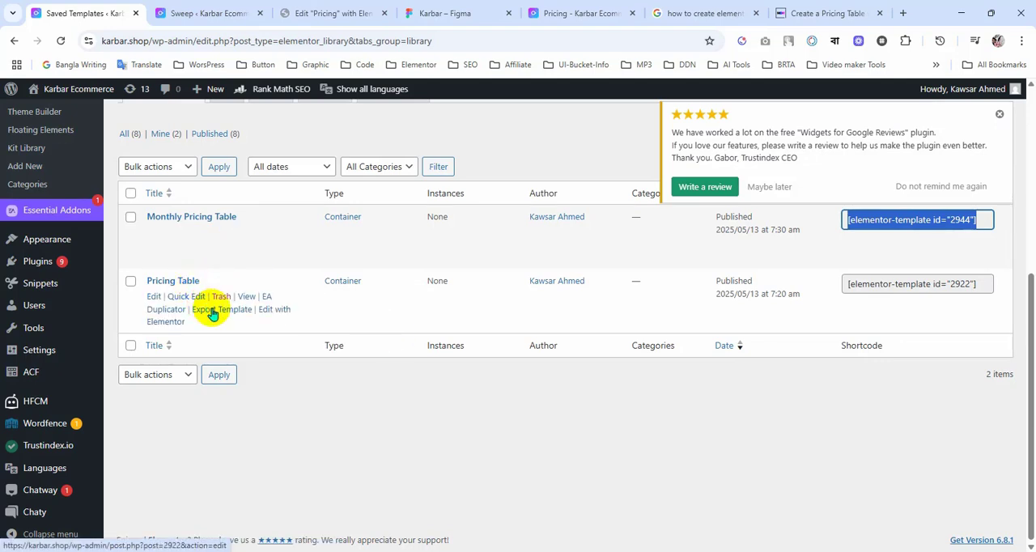
left_click(180, 298)
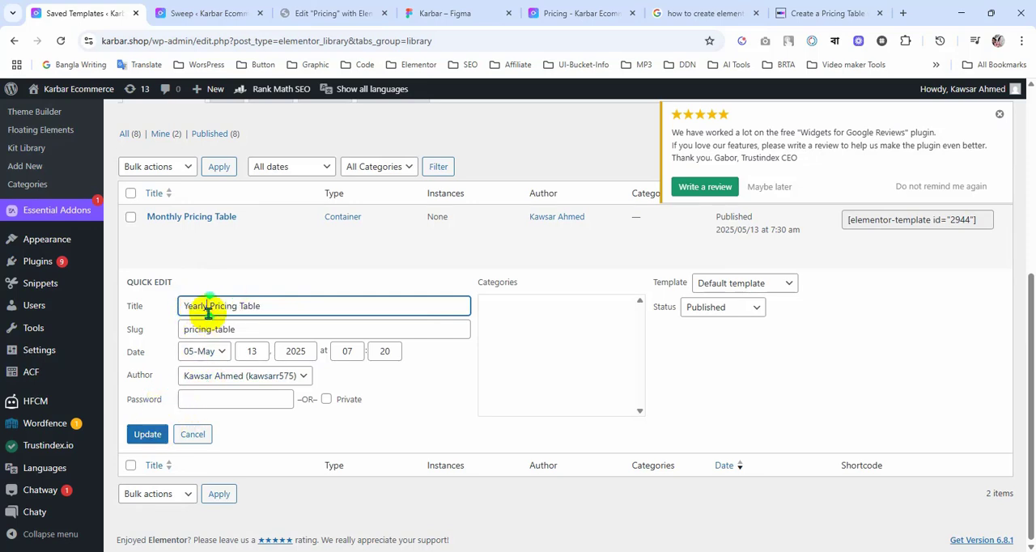
left_click(214, 333)
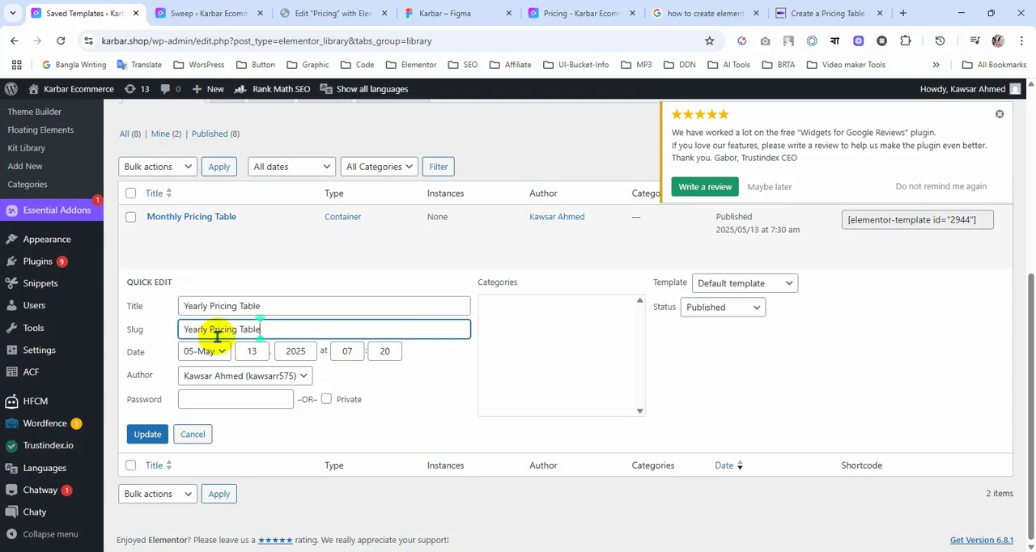
left_click(158, 436)
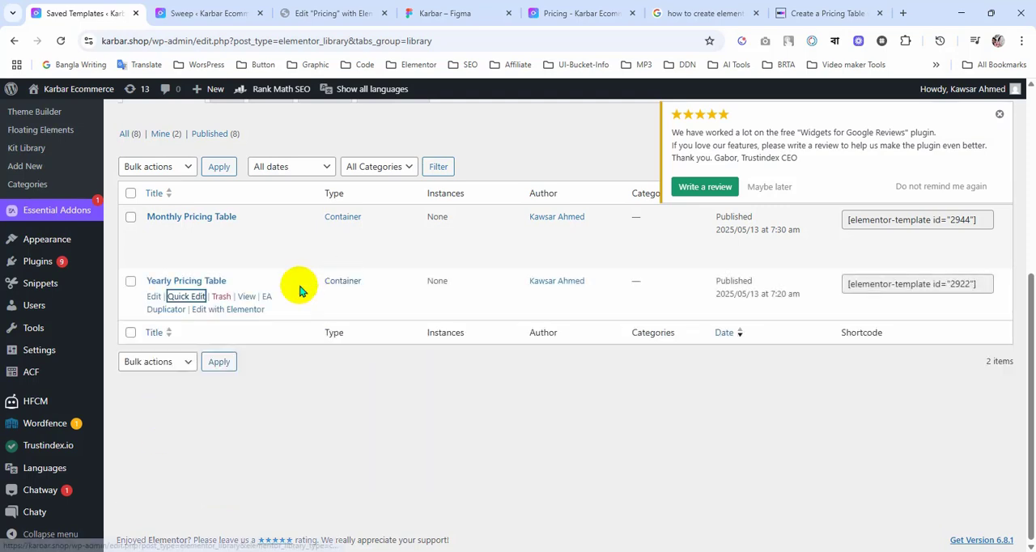
Step: Open the Yearly Pricing Table template in Elementor and look at the Monthly/Annual toggle in the Figma design while it loads
middle_click(245, 310)
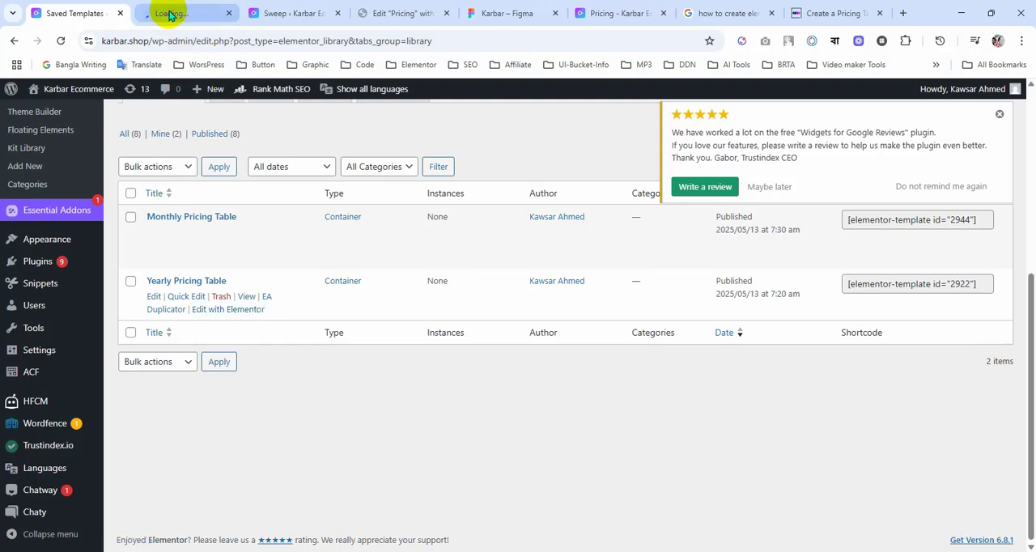
left_click(174, 14)
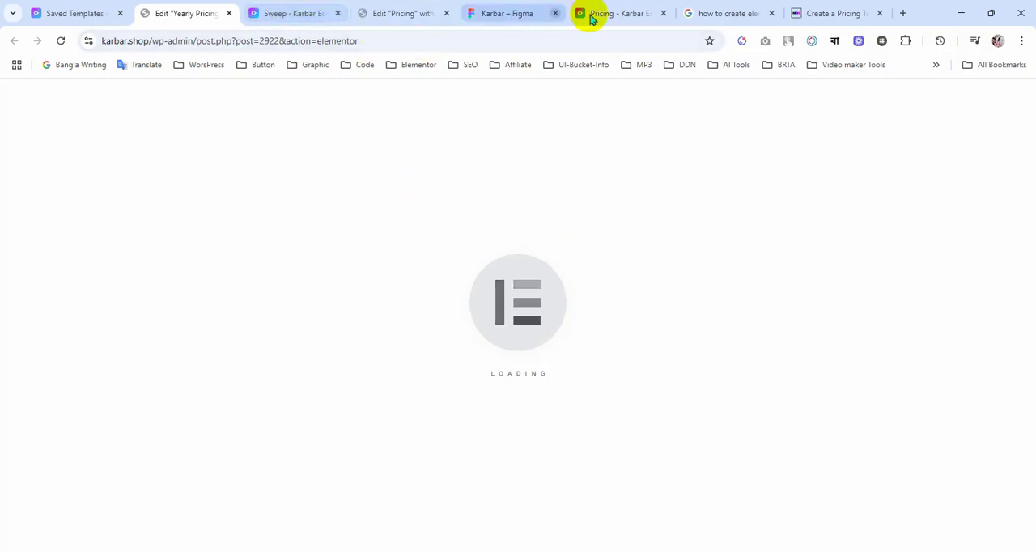
left_click(496, 15)
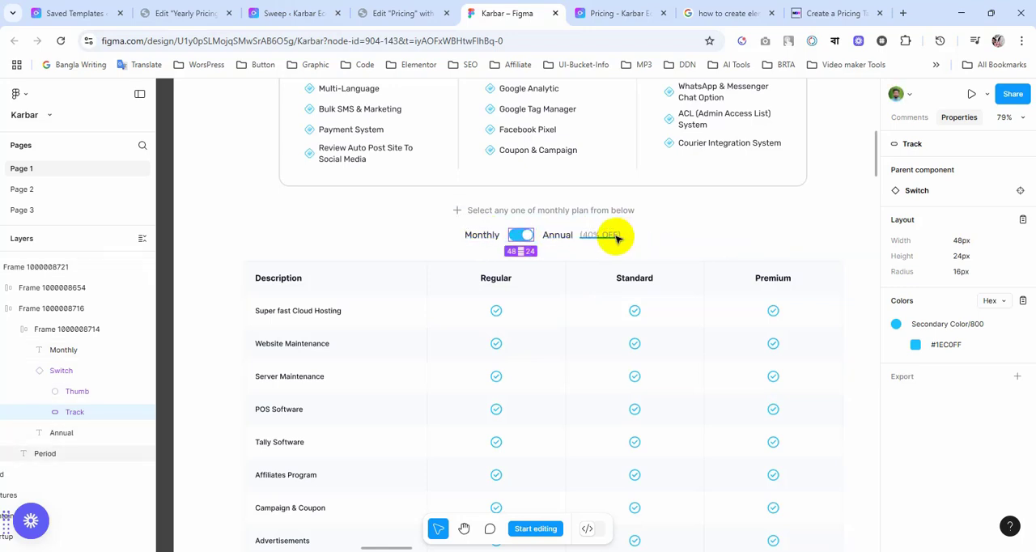
left_click(183, 13)
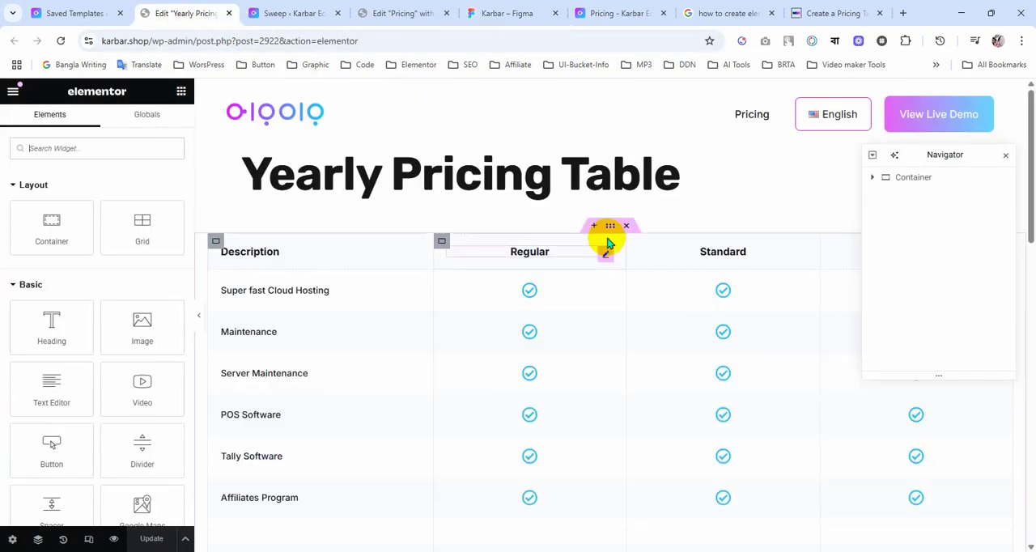
Step: Set the table container's top and bottom margins and its right and left padding to 0, and save the template
left_click(610, 229)
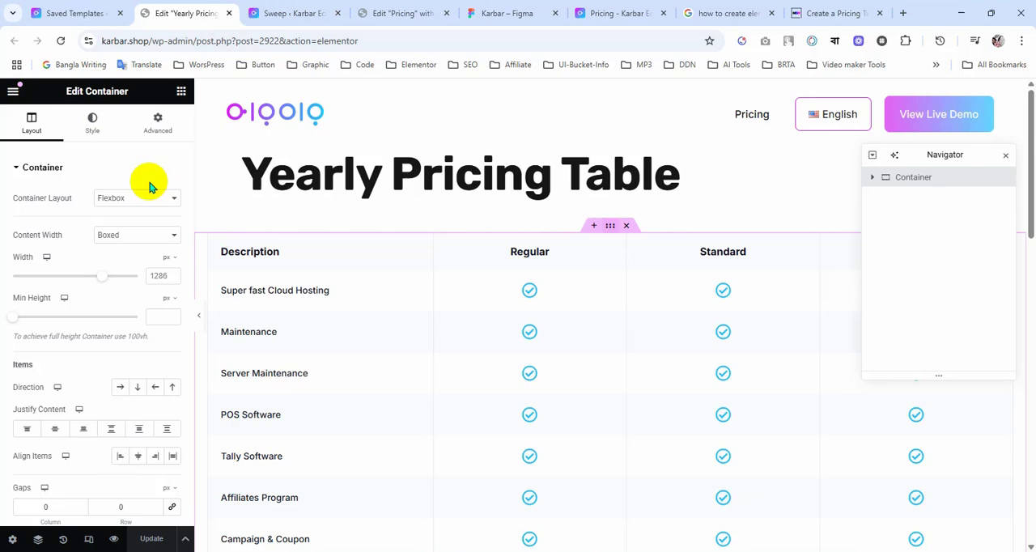
left_click(154, 130)
left_click(25, 213)
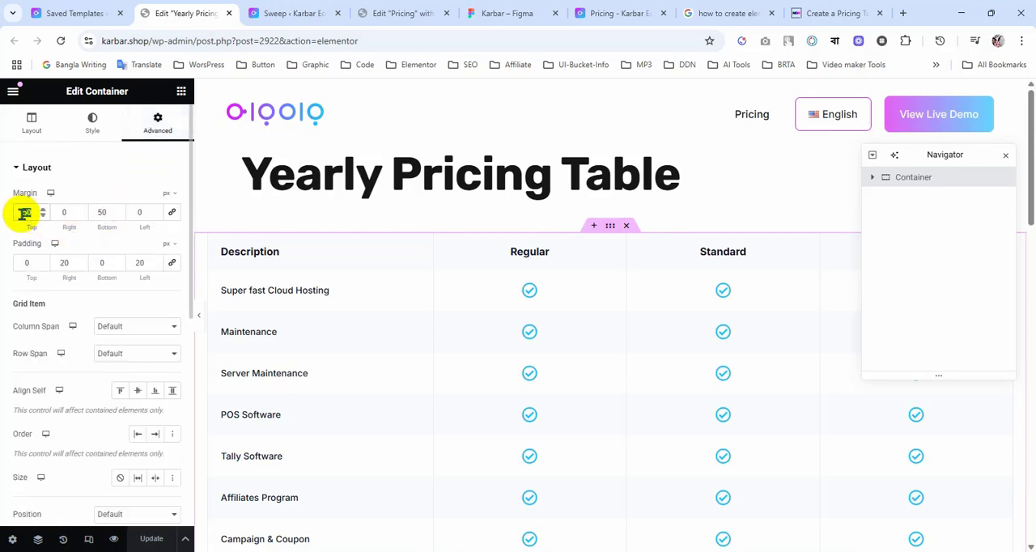
type("00")
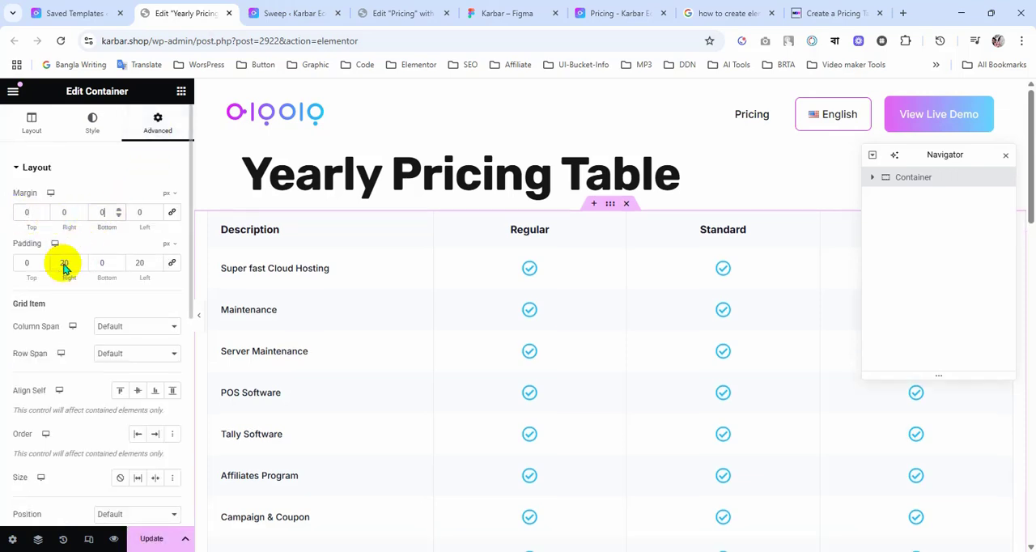
double_click(63, 263)
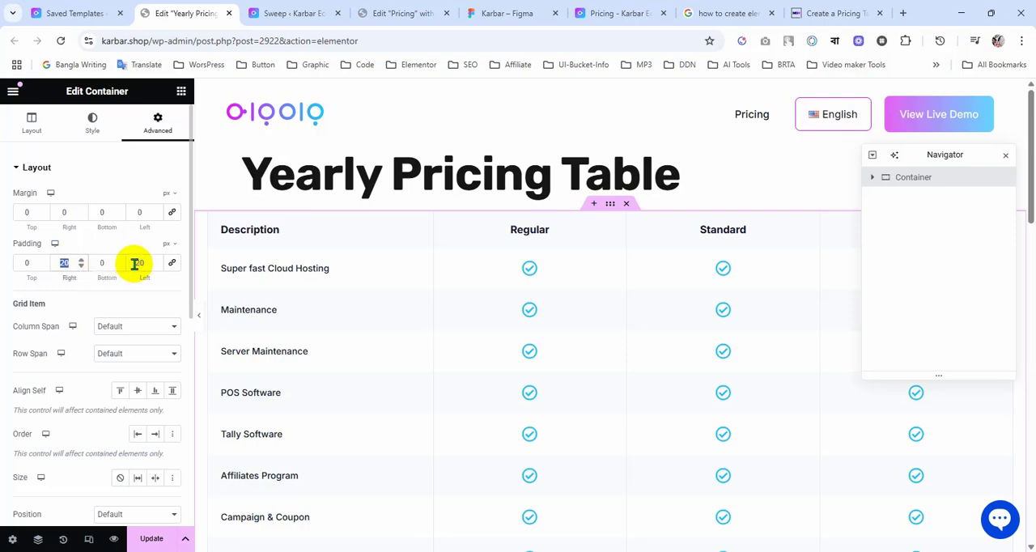
type("0")
double_click(136, 264)
type("0")
left_click(152, 541)
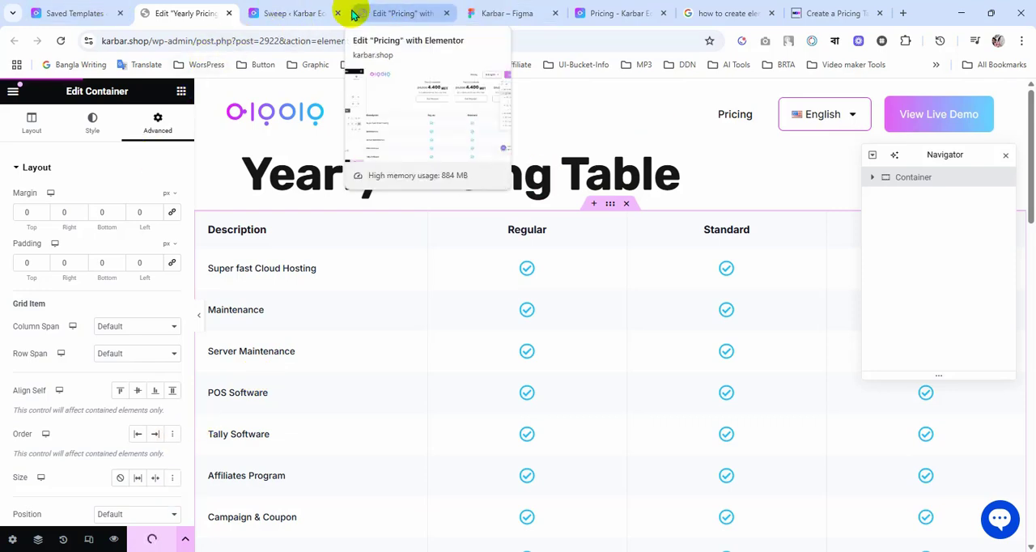
Step: Back in the Pricing page editor, delete the standalone pricing table container below the tabs and save the page
left_click(389, 15)
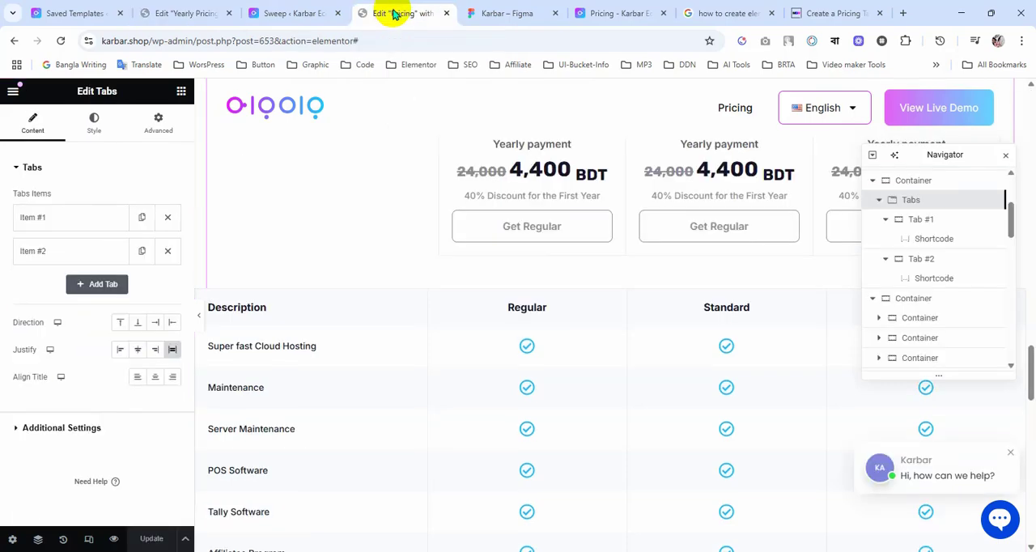
scroll(557, 314, "up", 3)
scroll(557, 314, "down", 4)
scroll(558, 305, "up", 4)
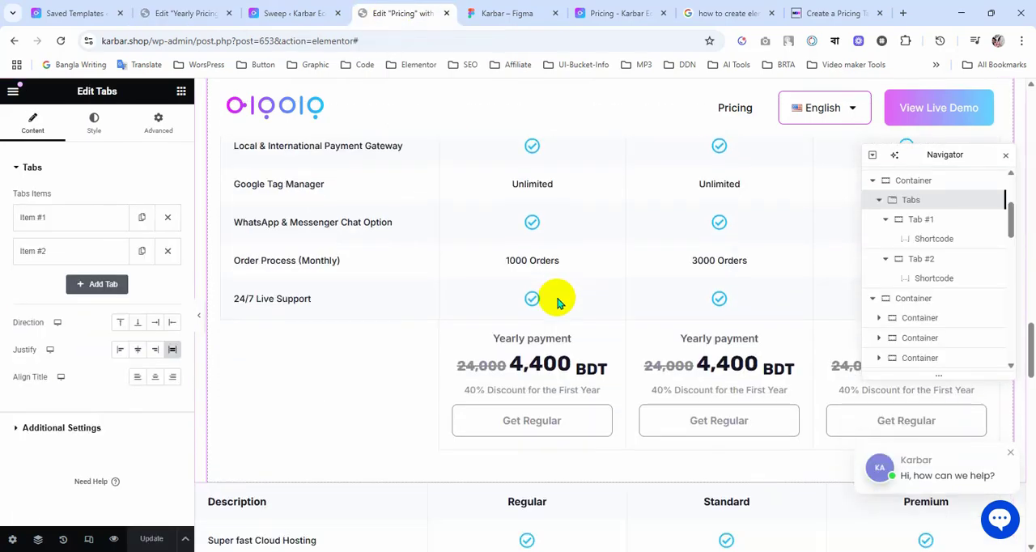
scroll(557, 296, "down", 2)
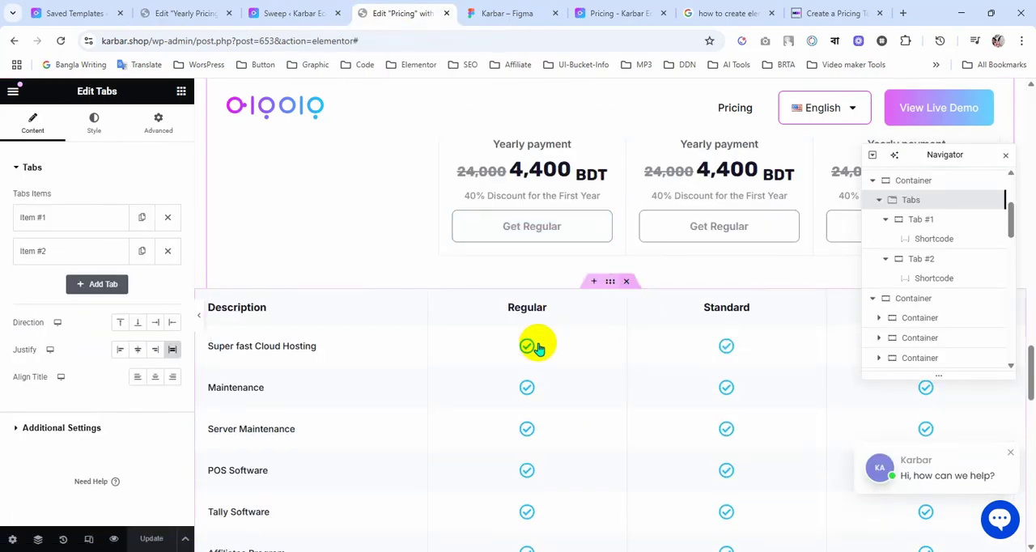
scroll(543, 344, "up", 9)
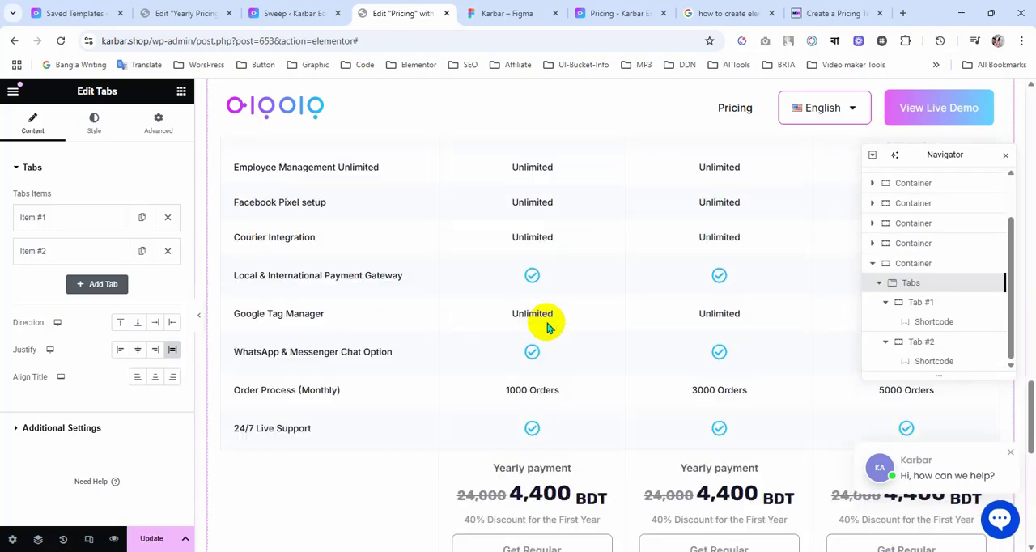
scroll(547, 324, "up", 3)
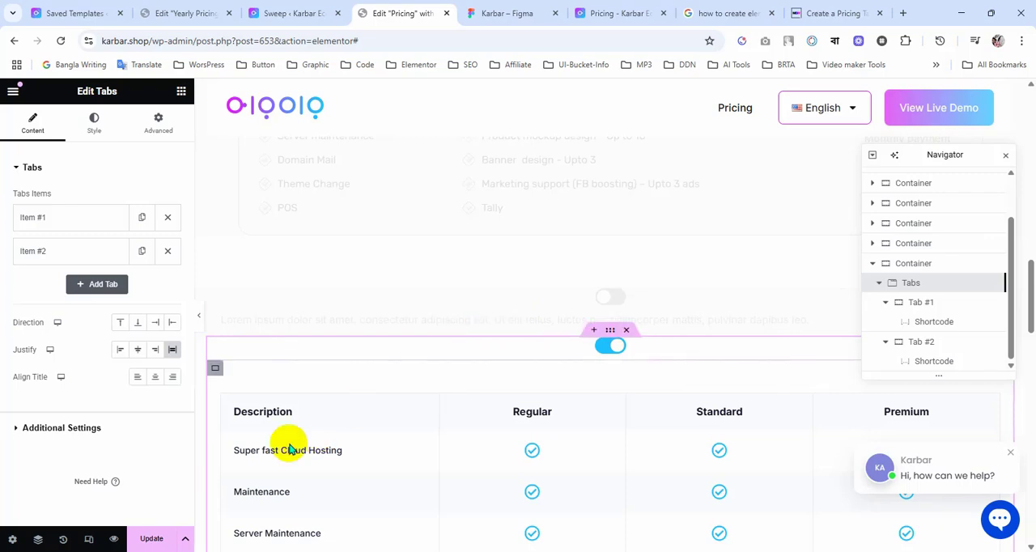
left_click(153, 541)
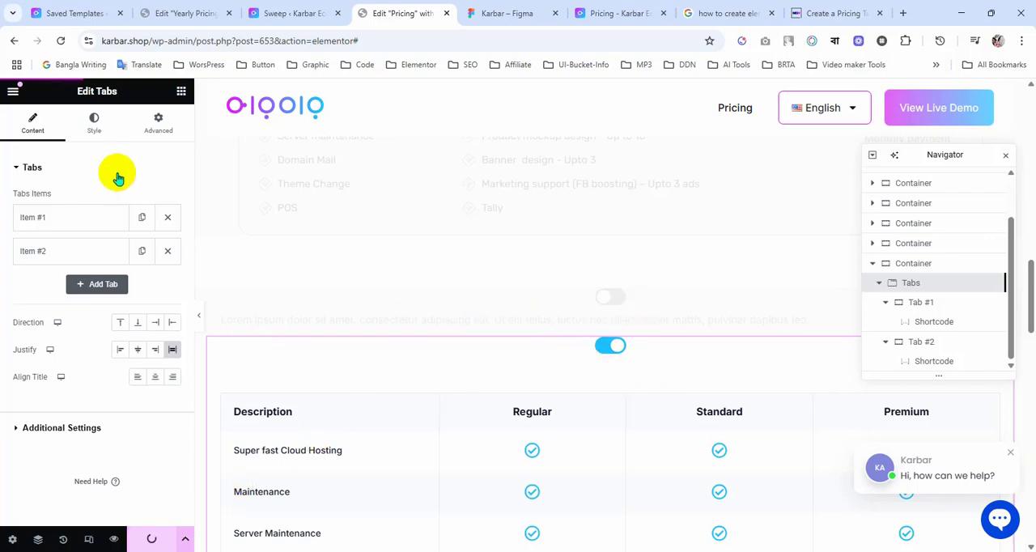
Step: Try to add a Heading widget to the container that holds the tabs while the page is saving
left_click(182, 95)
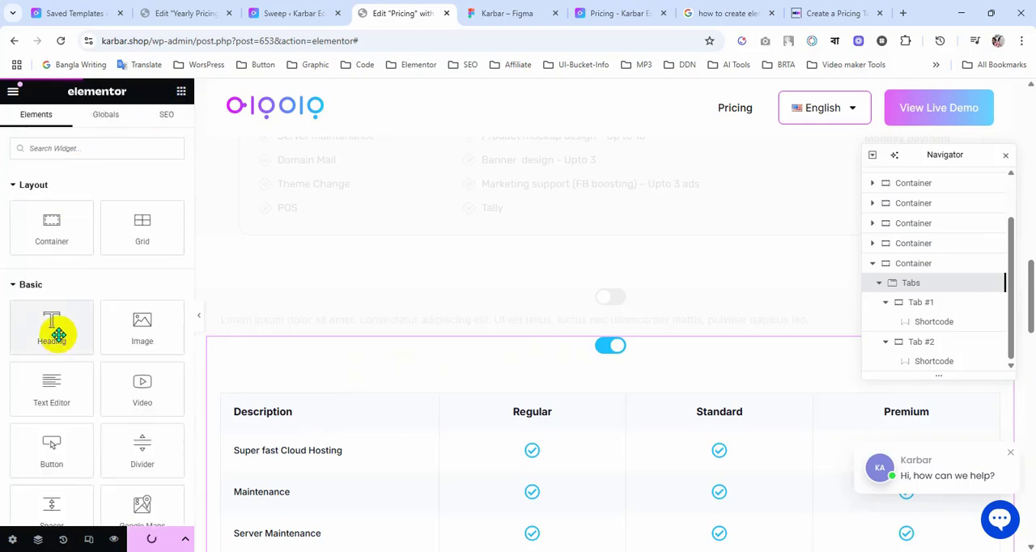
left_click_drag(53, 331, 81, 322)
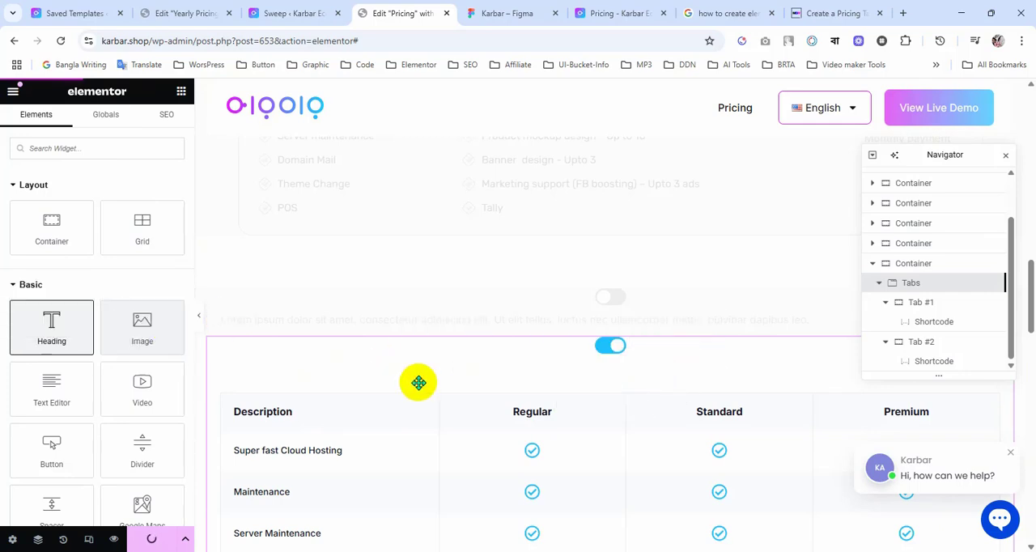
scroll(419, 382, "up", 1)
scroll(640, 360, "up", 7)
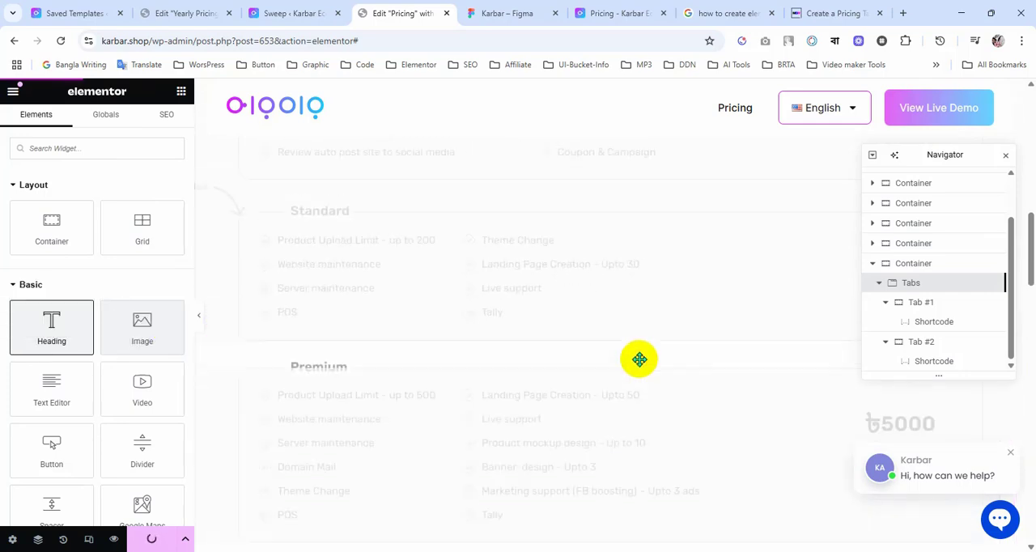
scroll(640, 361, "down", 6)
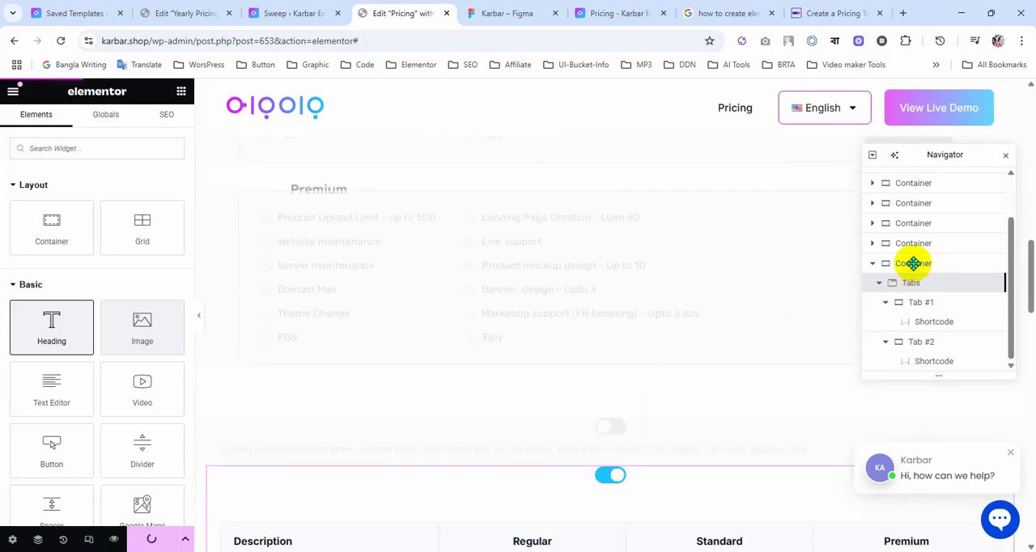
left_click(172, 17)
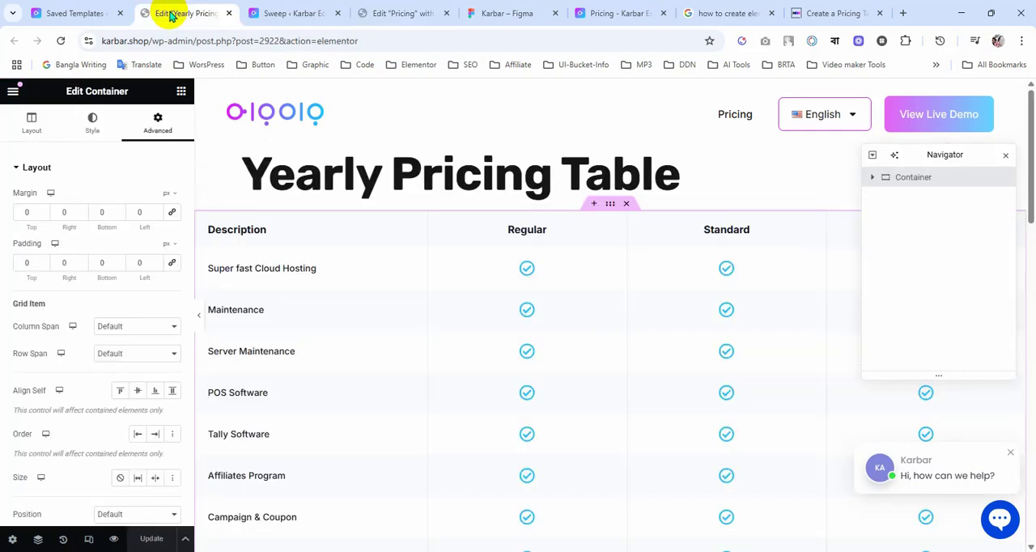
left_click(296, 12)
left_click(391, 12)
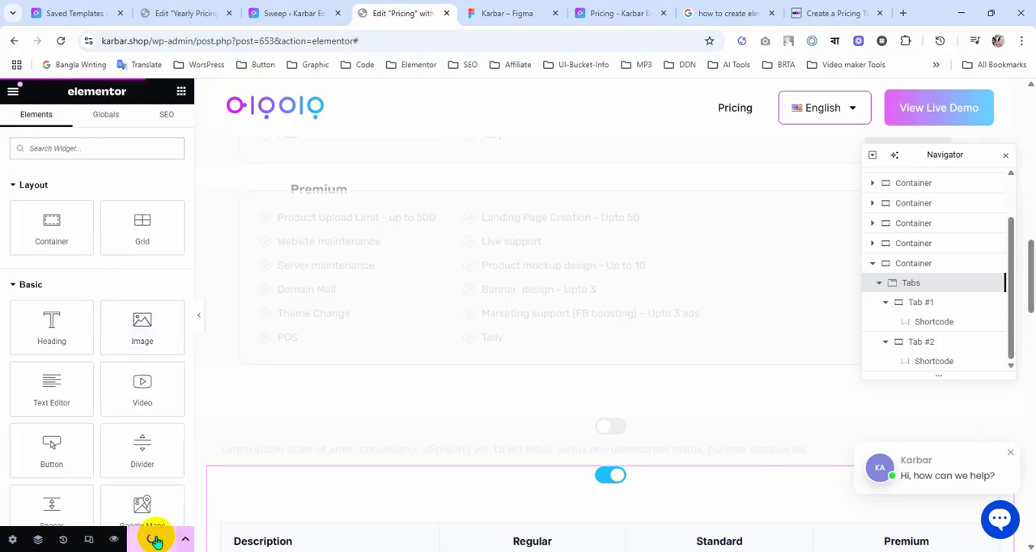
scroll(587, 364, "down", 6)
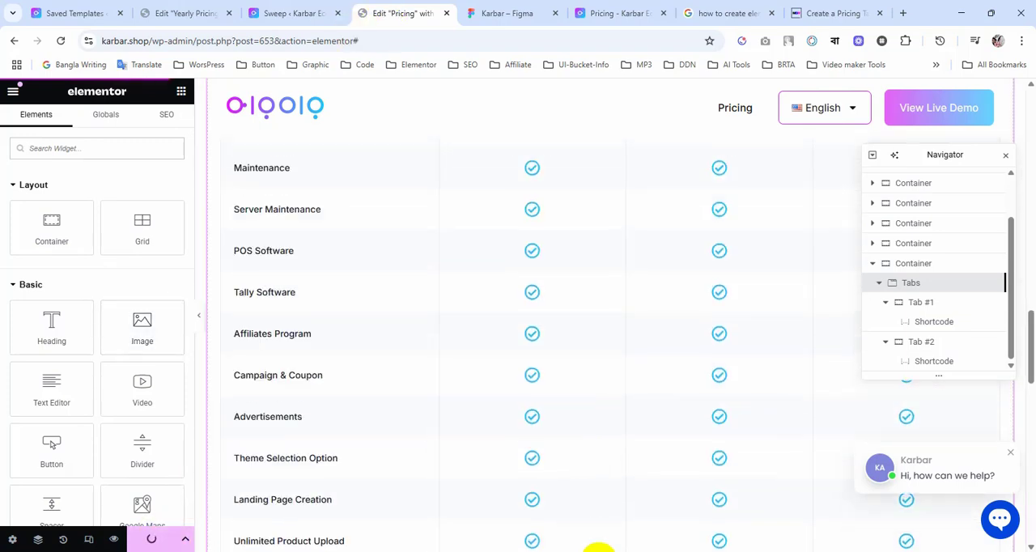
scroll(358, 432, "up", 3)
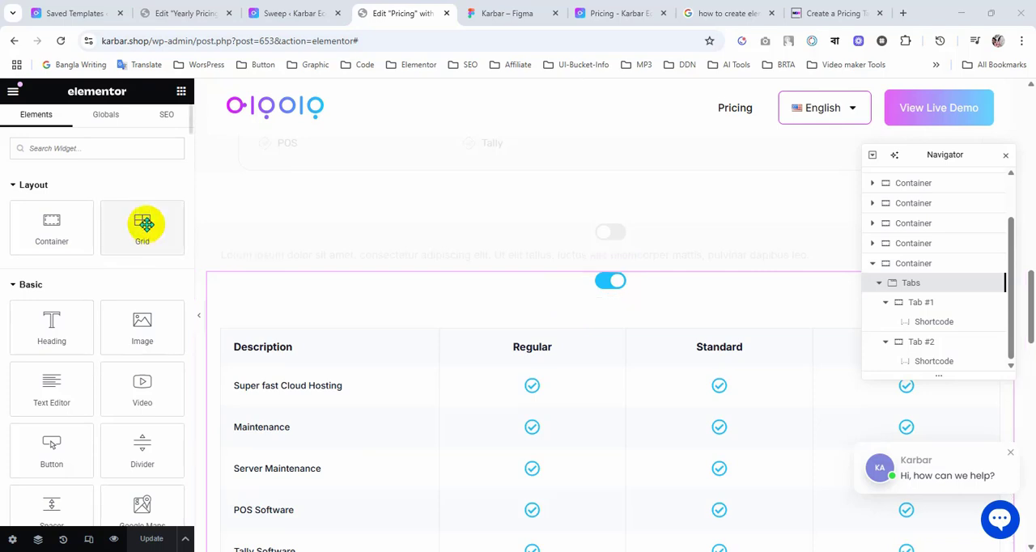
Step: Add a Heading widget directly above the Tabs widget and set its title to "Monthly", copied from the Figma design
left_click_drag(57, 321, 541, 290)
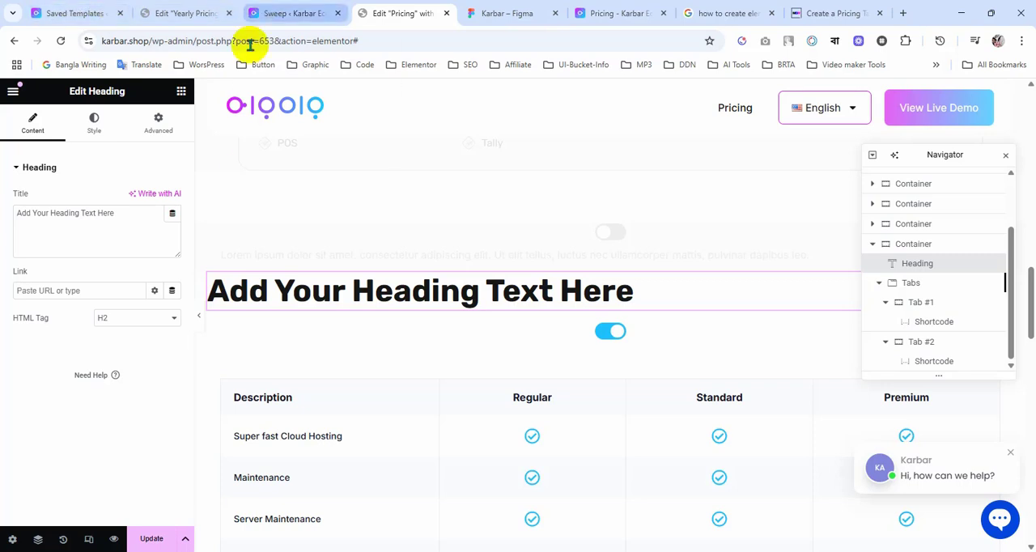
left_click(492, 13)
left_click(480, 236)
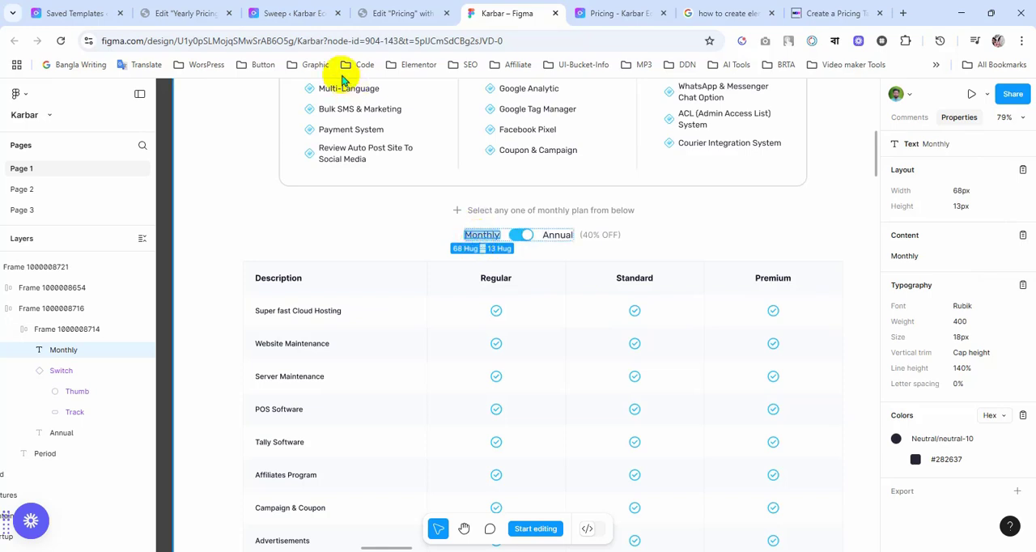
left_click(395, 12)
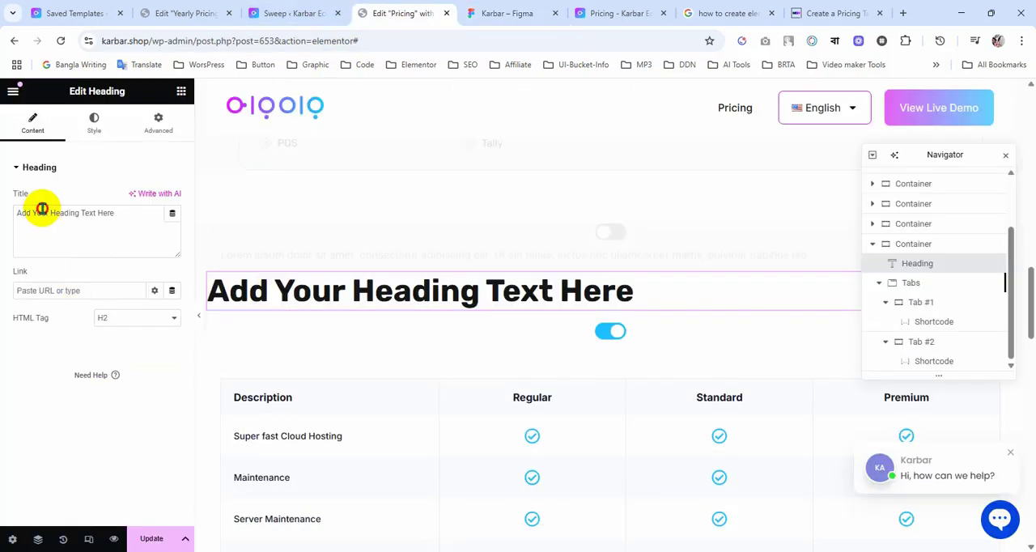
type("Monthly")
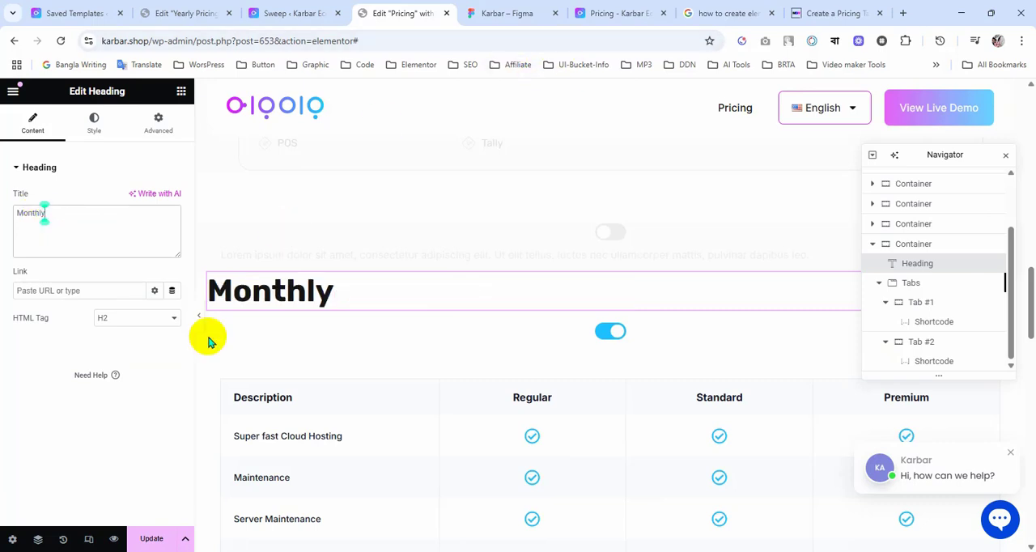
Step: Set the Monthly heading's HTML tag to p
left_click(144, 319)
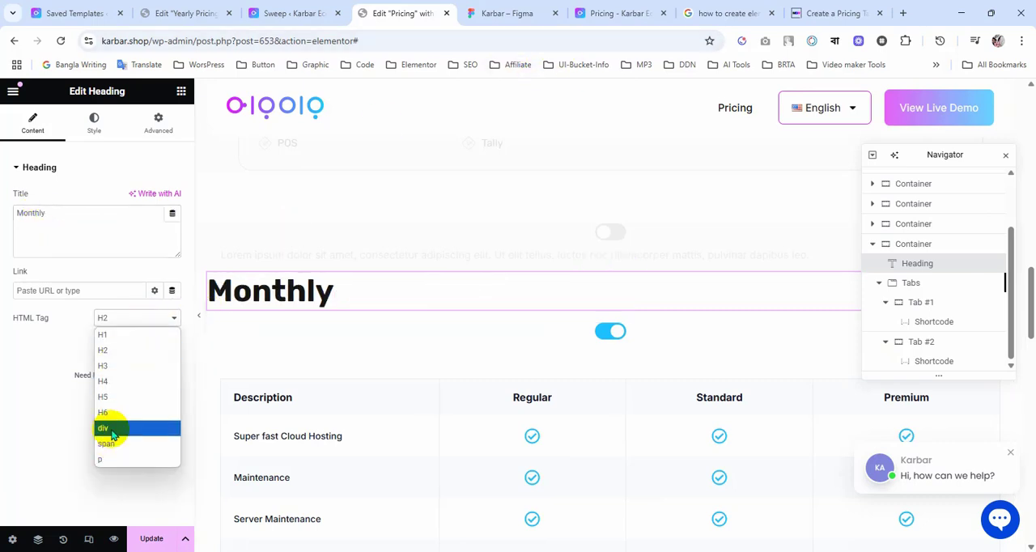
left_click(113, 462)
Step: Try to apply the hex color of Figma's Monthly label as the Monthly heading's text color
left_click(497, 13)
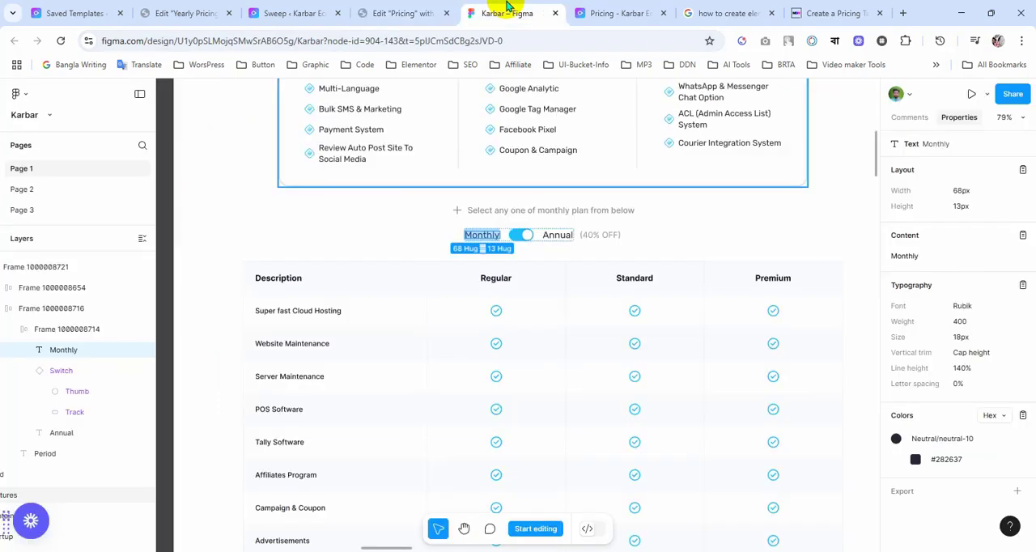
left_click(946, 460)
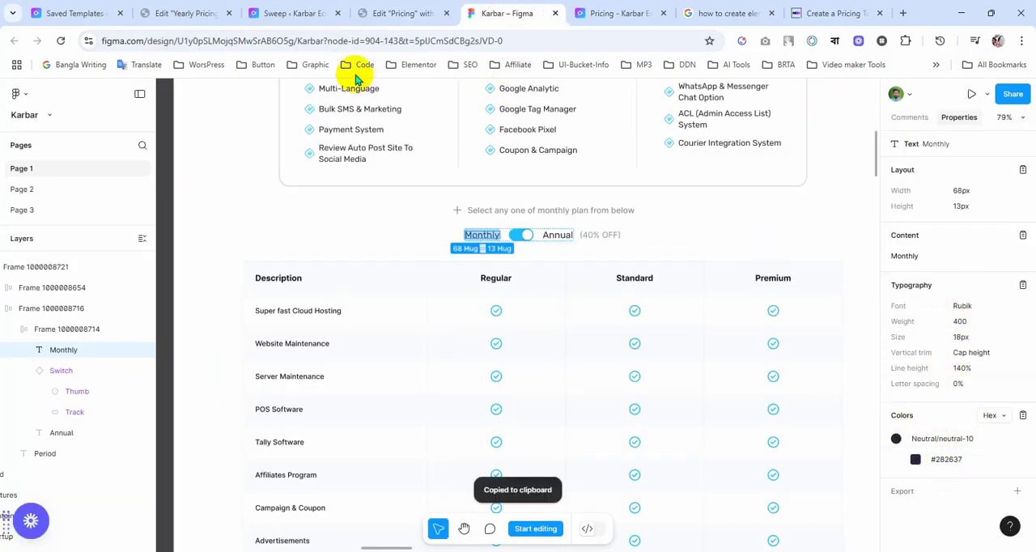
left_click(402, 13)
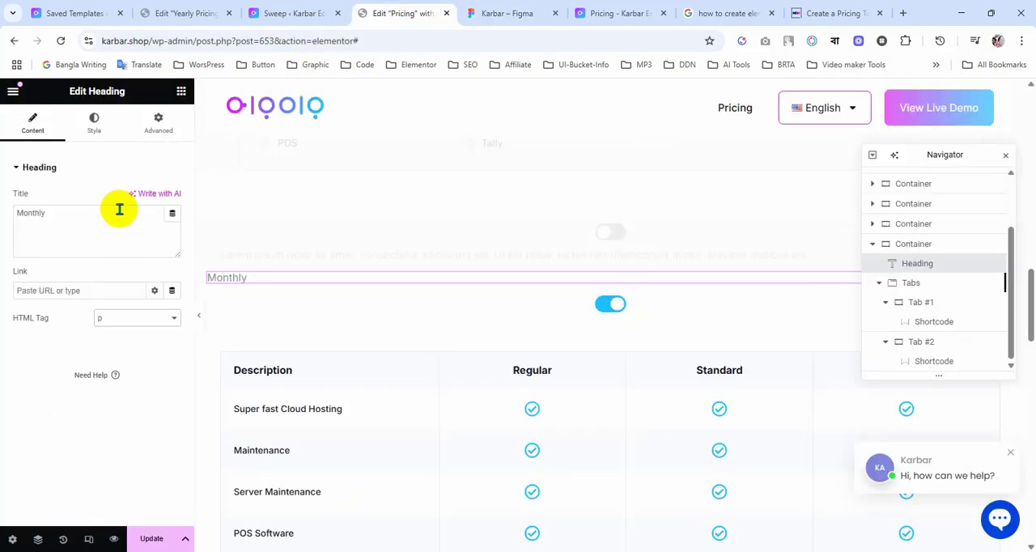
left_click(92, 128)
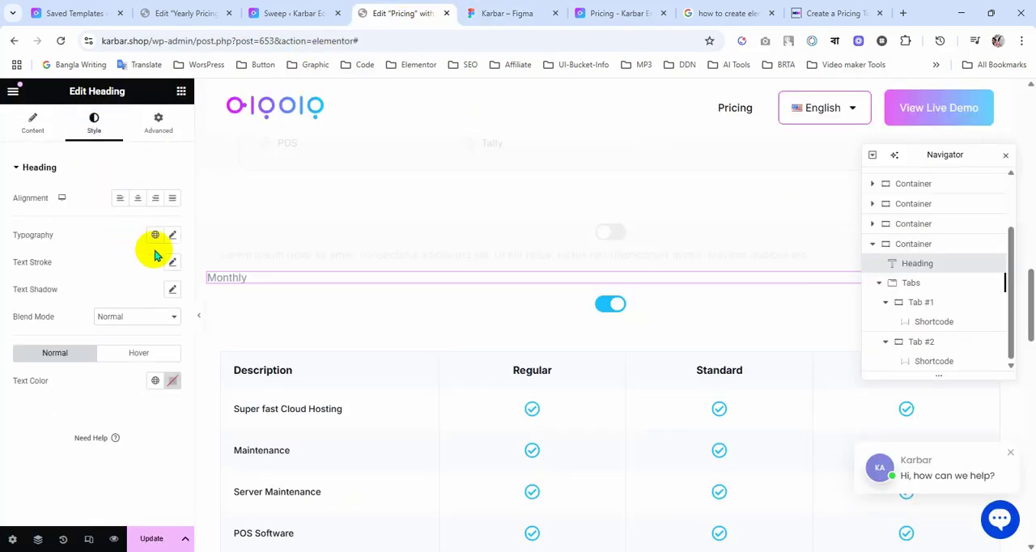
left_click(176, 386)
key("ctrl+v")
left_click(103, 394)
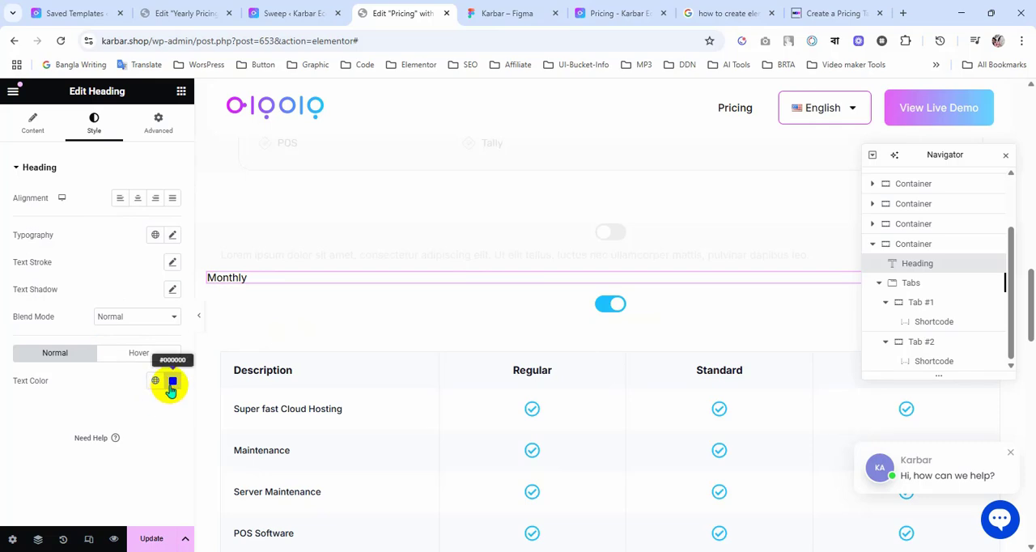
left_click(173, 381)
left_click(108, 397)
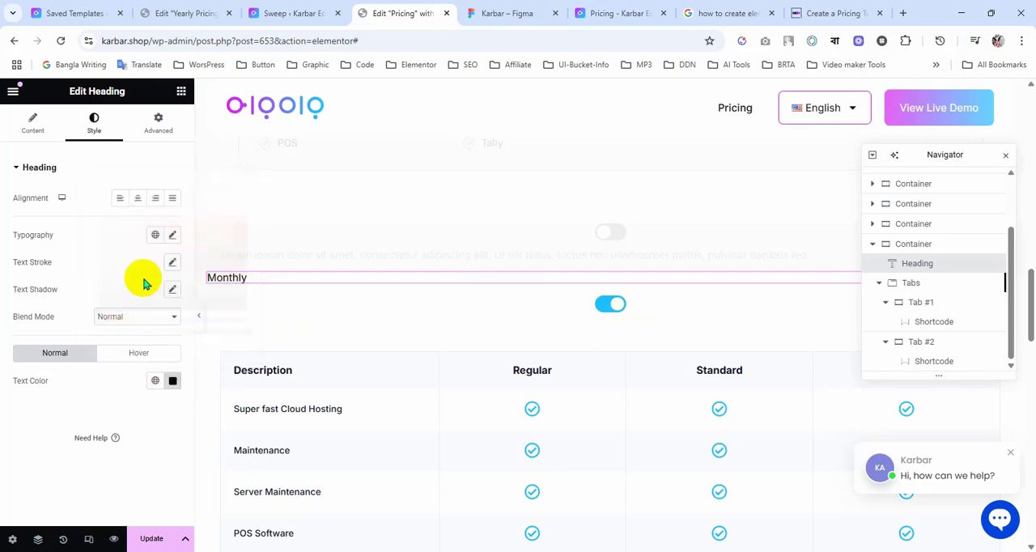
Step: Copy the Monthly label's color again from Figma and set the heading's text color to #282637
left_click(477, 11)
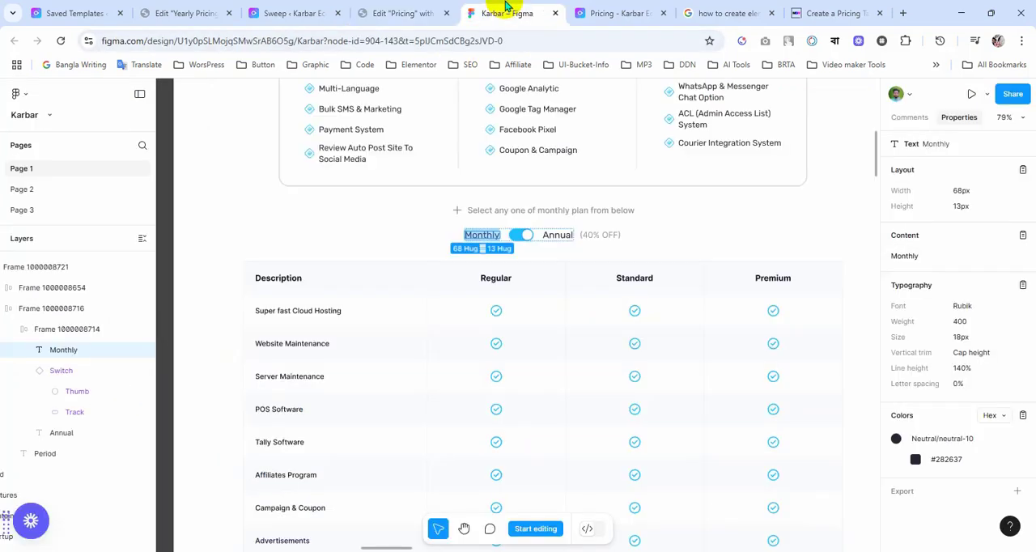
left_click(944, 464)
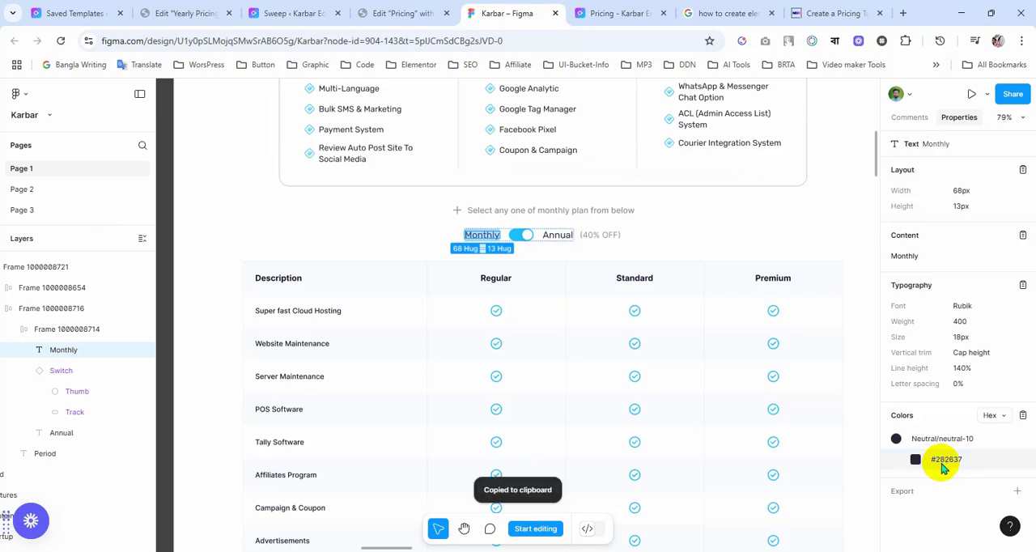
left_click(677, 235)
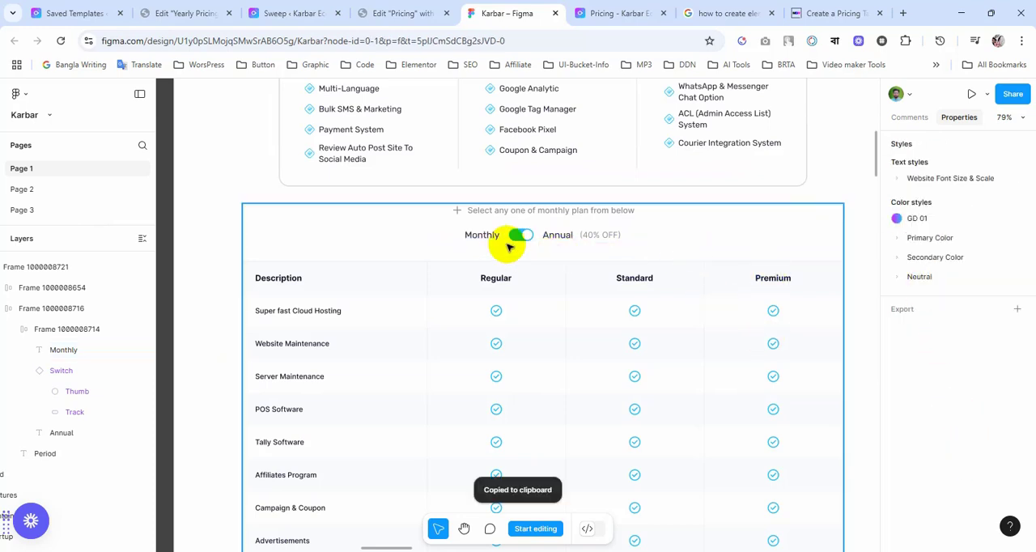
left_click(482, 237)
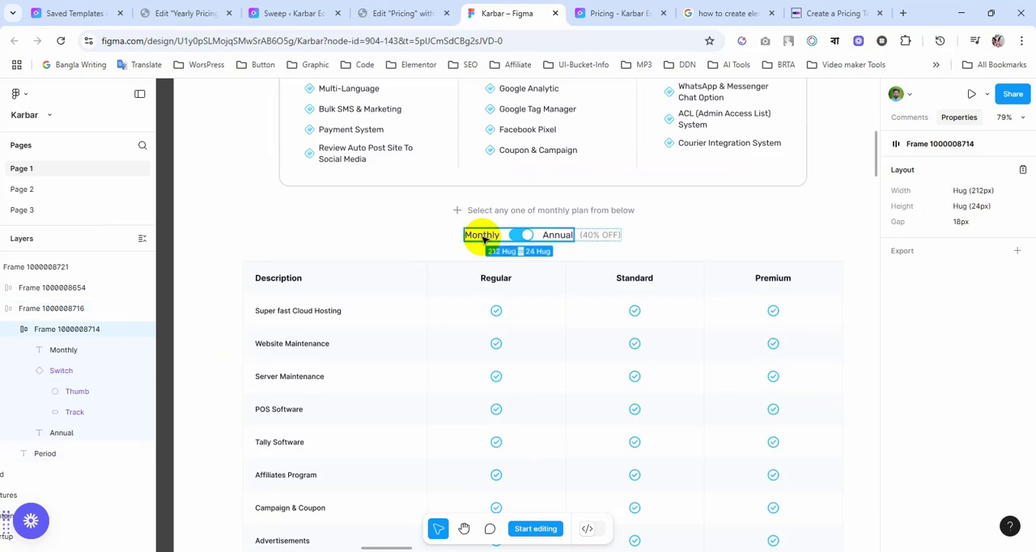
left_click(481, 236)
left_click(945, 464)
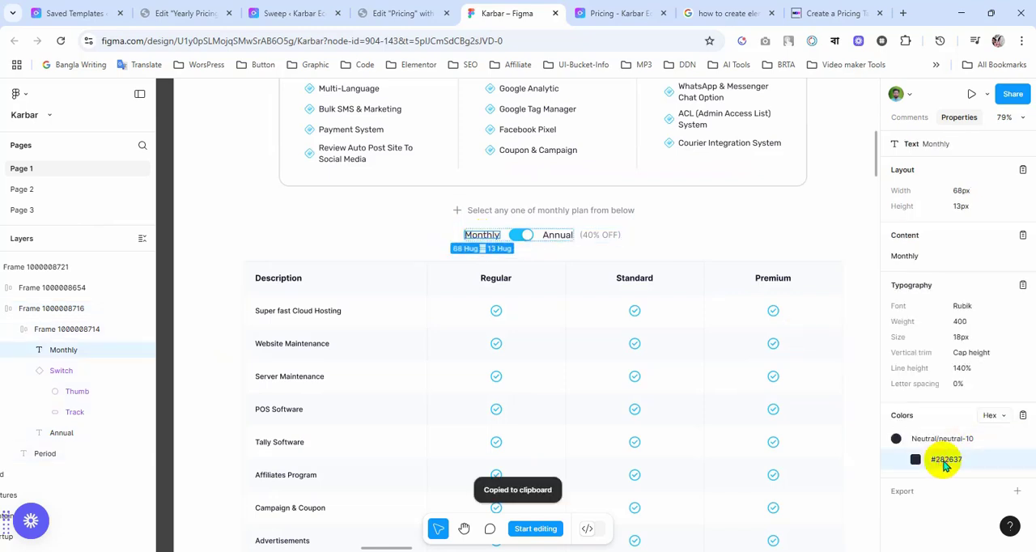
left_click(369, 13)
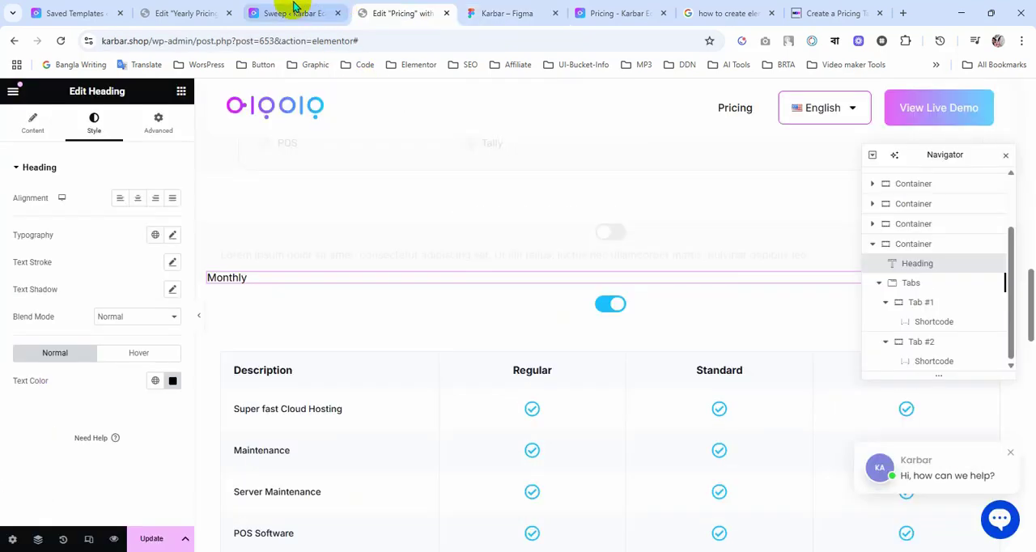
left_click(170, 380)
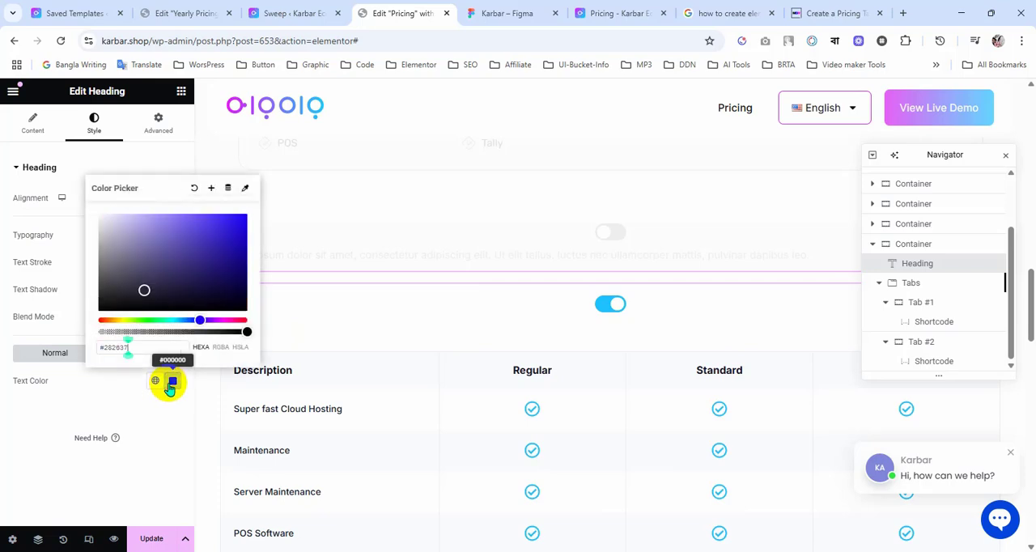
left_click(127, 405)
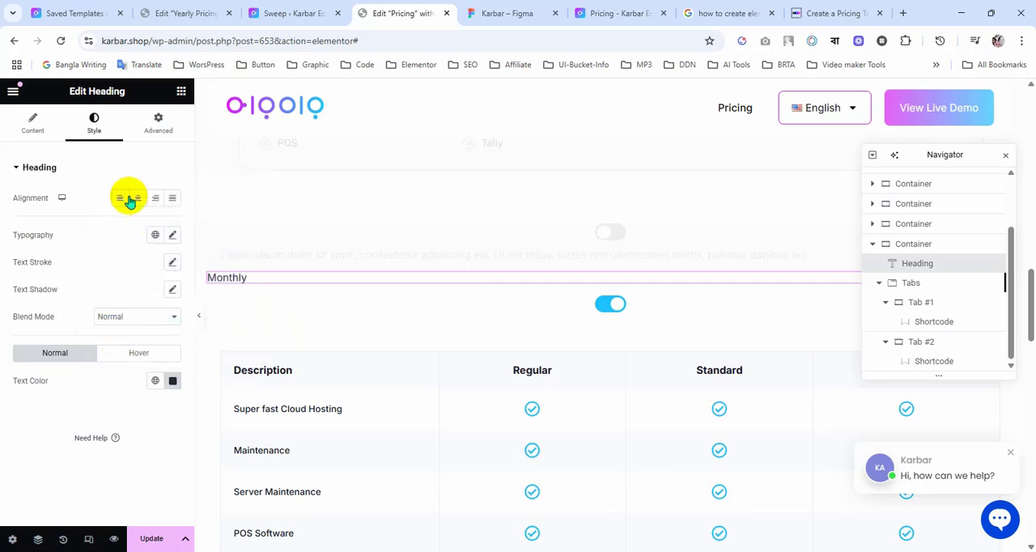
Step: Set the Monthly heading's typography to the Rubik family at 18 px and save the page
left_click(172, 237)
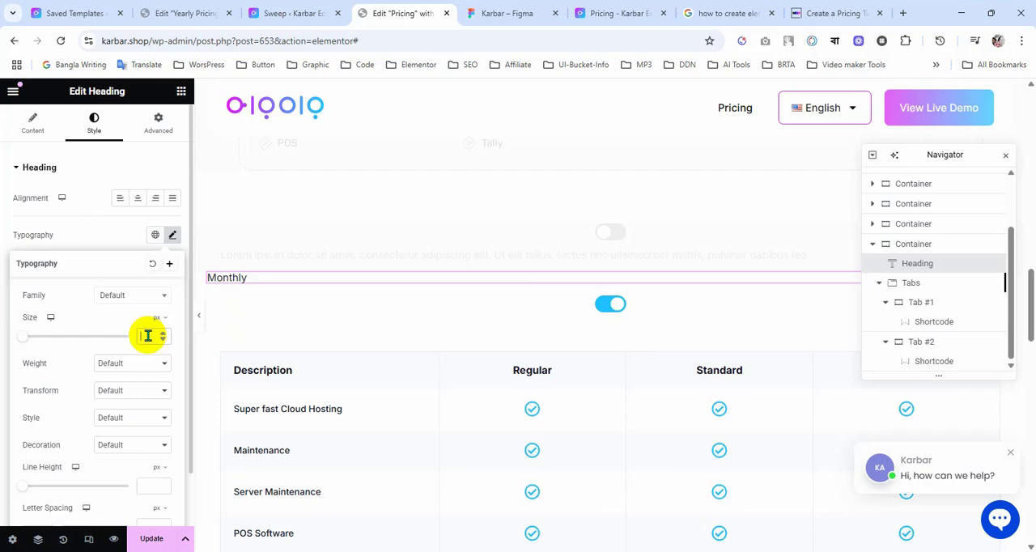
left_click(138, 297)
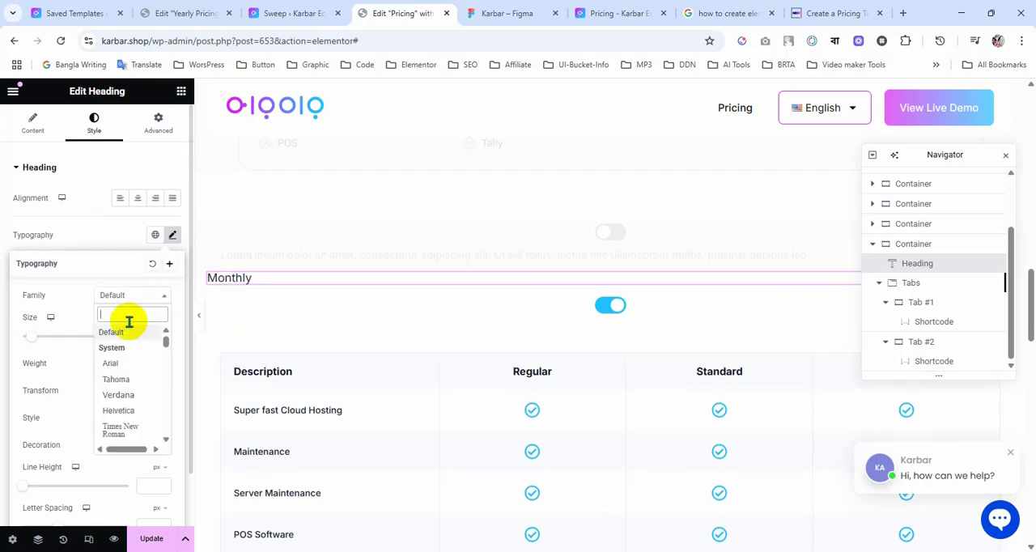
type("rubik")
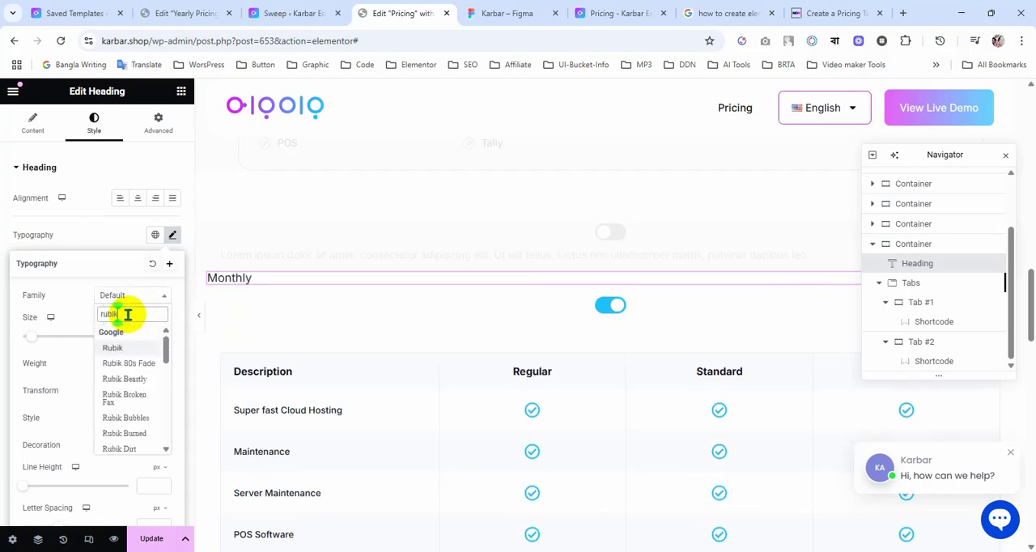
key("Return")
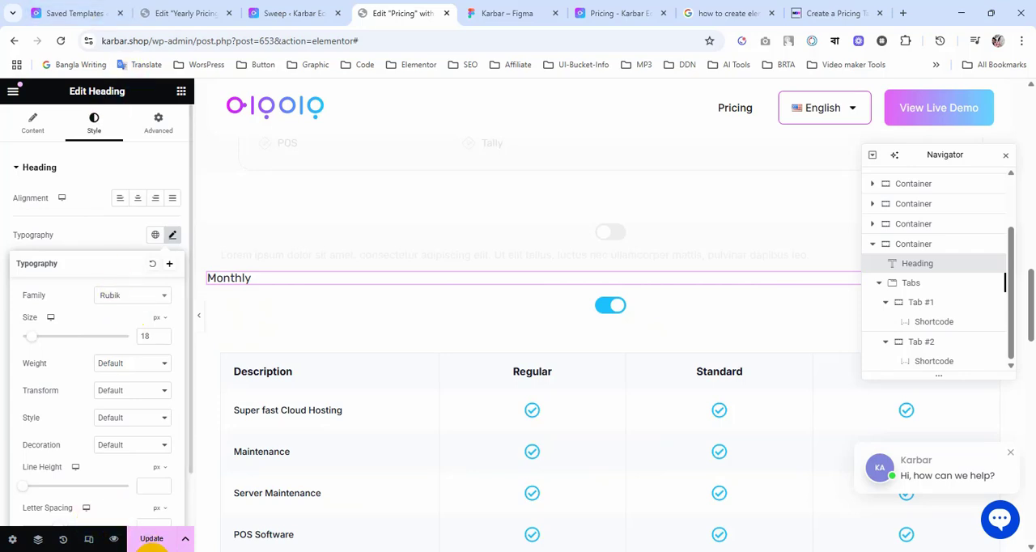
left_click(142, 546)
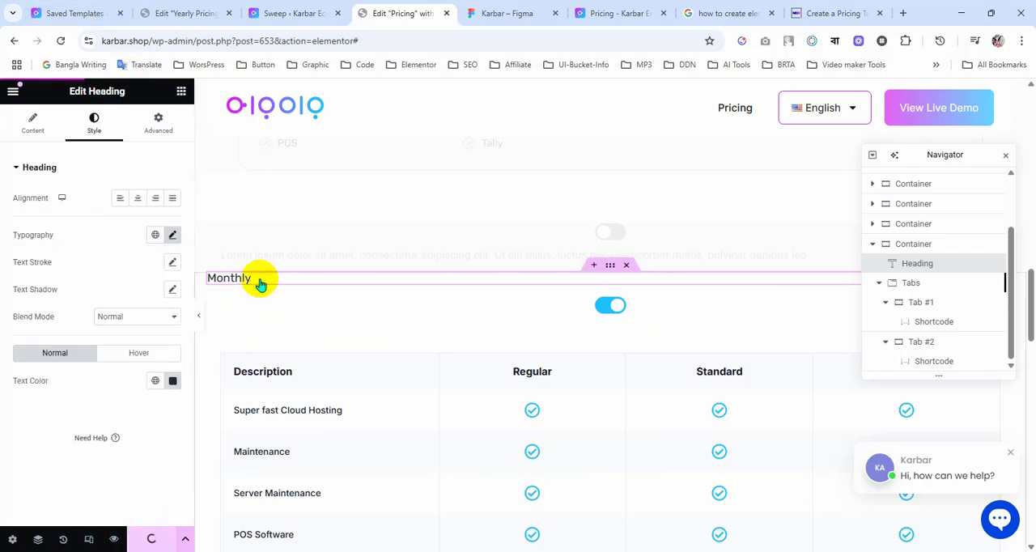
Step: Duplicate the Monthly heading and change the copy's title to "Annual", copied from the Figma design
right_click(260, 282)
left_click(294, 281)
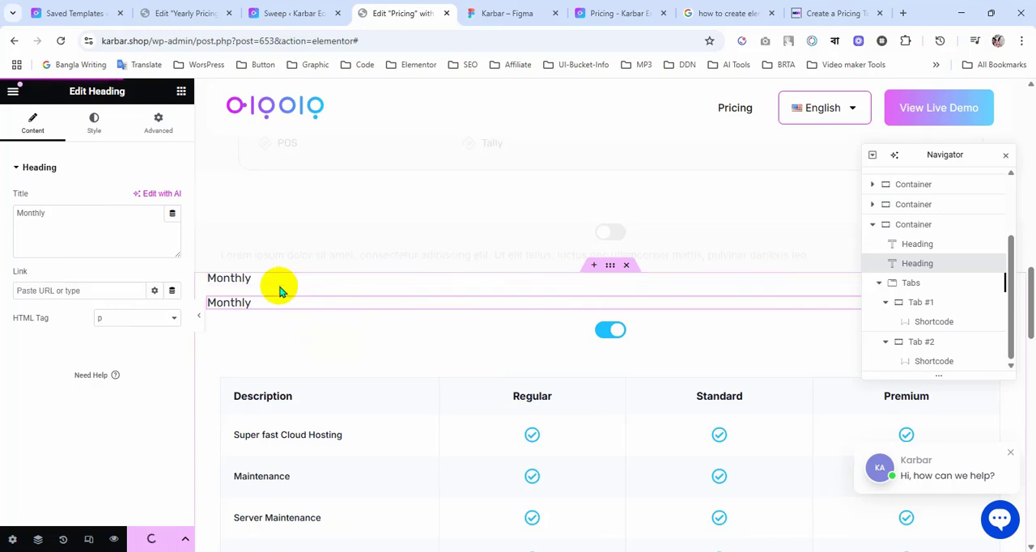
left_click(229, 280)
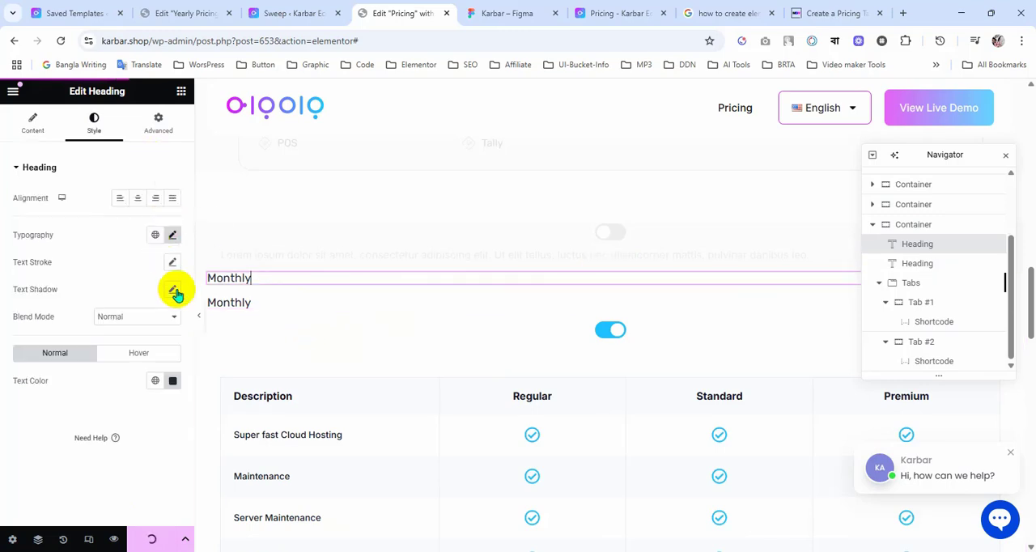
left_click(229, 302)
double_click(35, 214)
left_click(543, 6)
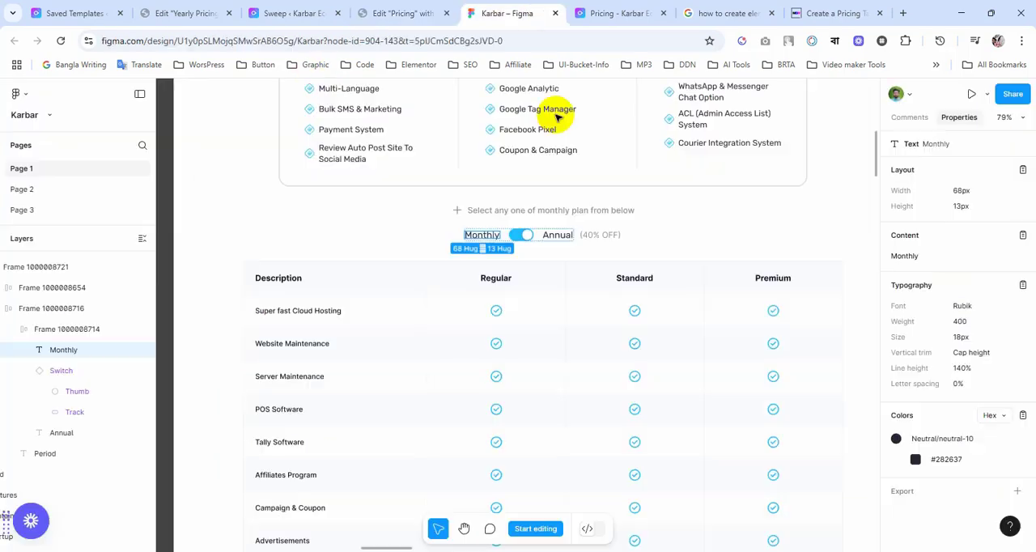
left_click(558, 236)
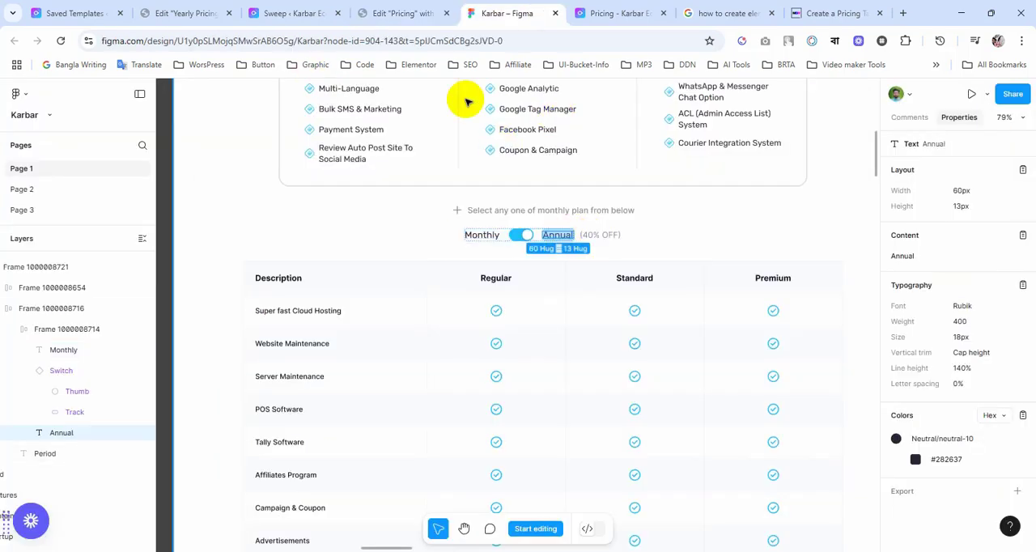
left_click(413, 13)
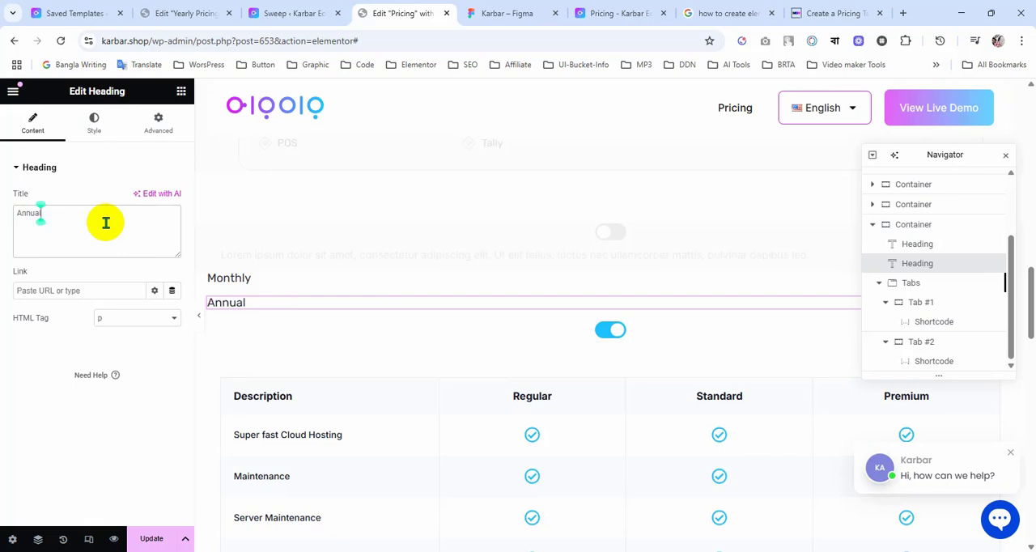
Step: Set the Annual heading's width to Inline (auto) and its self-alignment to Center
left_click(153, 122)
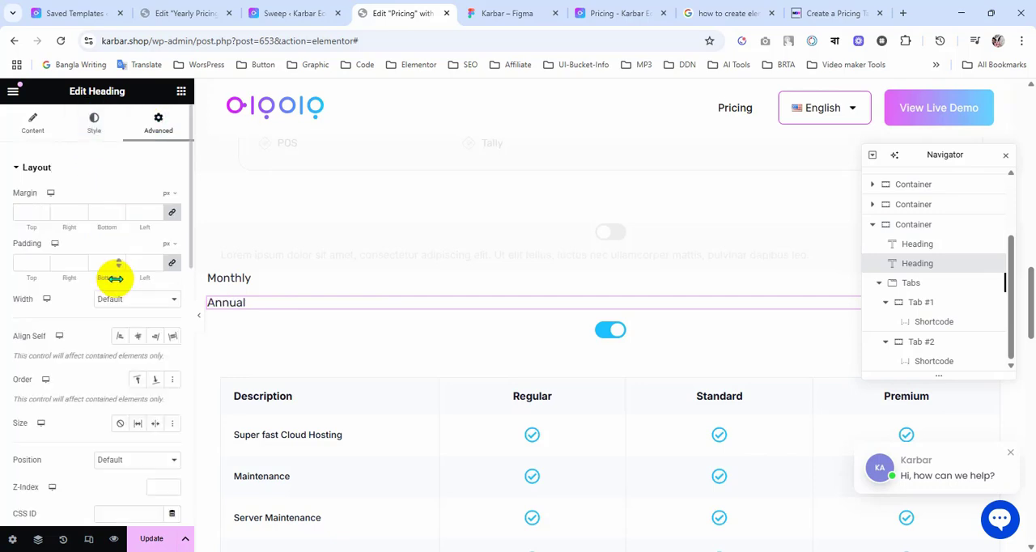
left_click(139, 301)
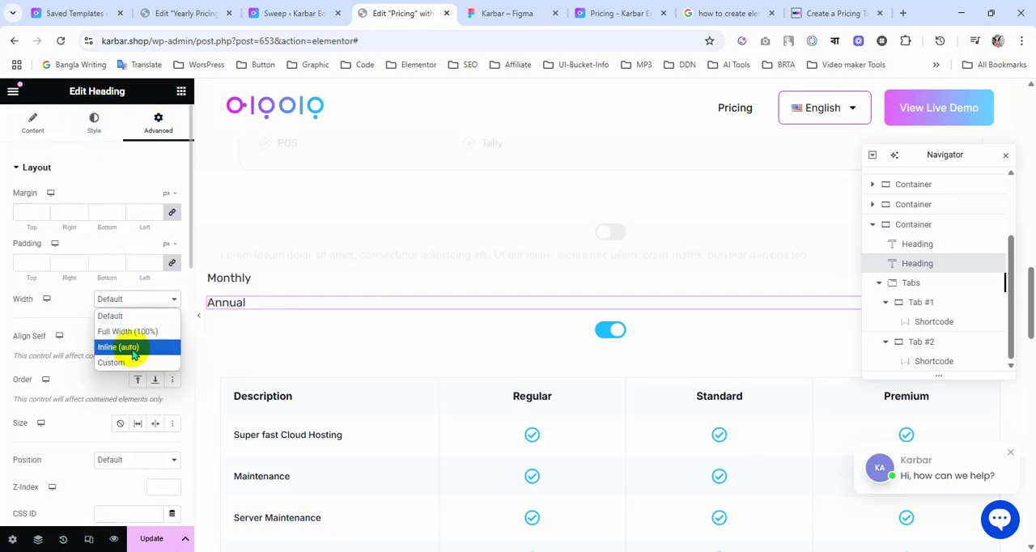
left_click(133, 348)
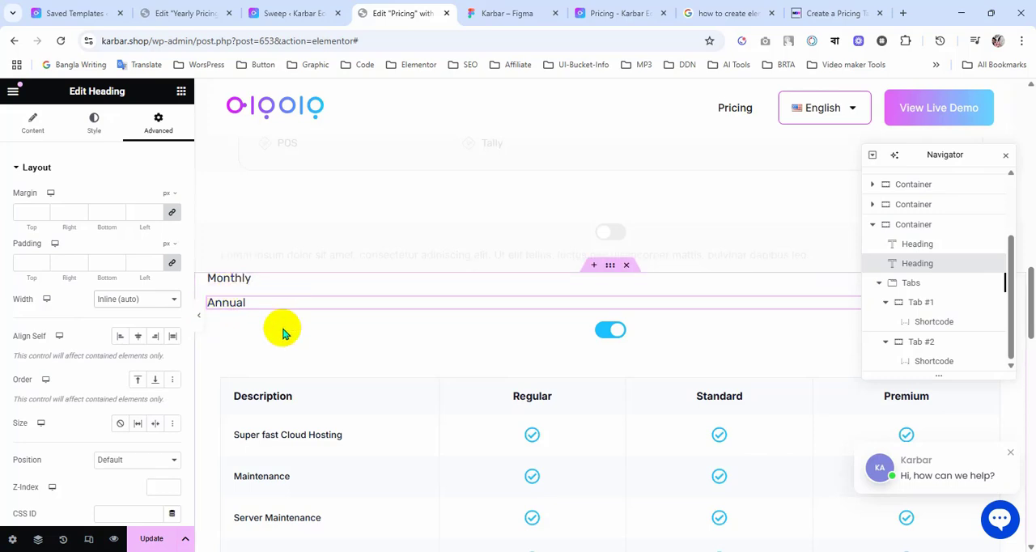
left_click(131, 341)
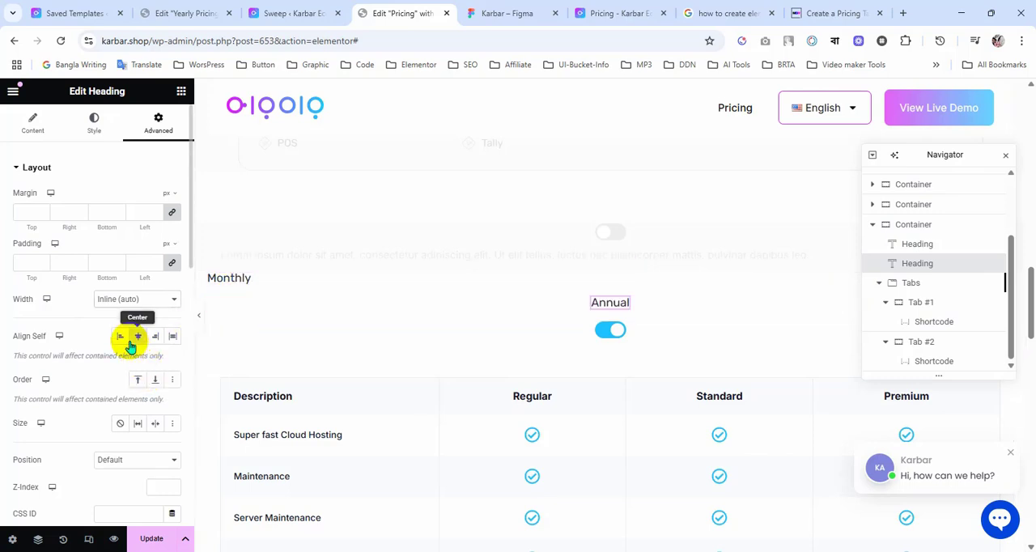
Step: Set the Monthly heading's self-alignment to Center
left_click(309, 278)
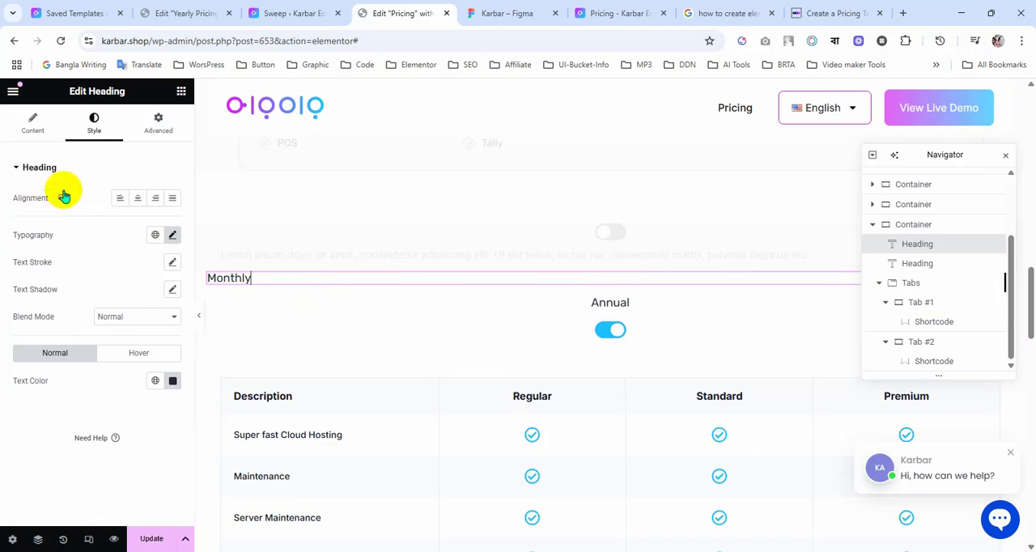
left_click(154, 128)
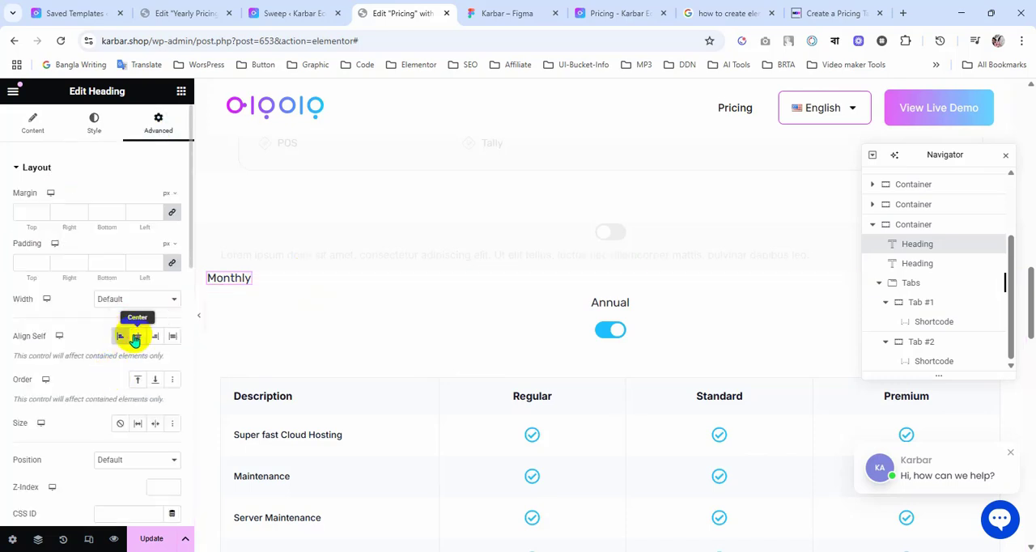
left_click(134, 339)
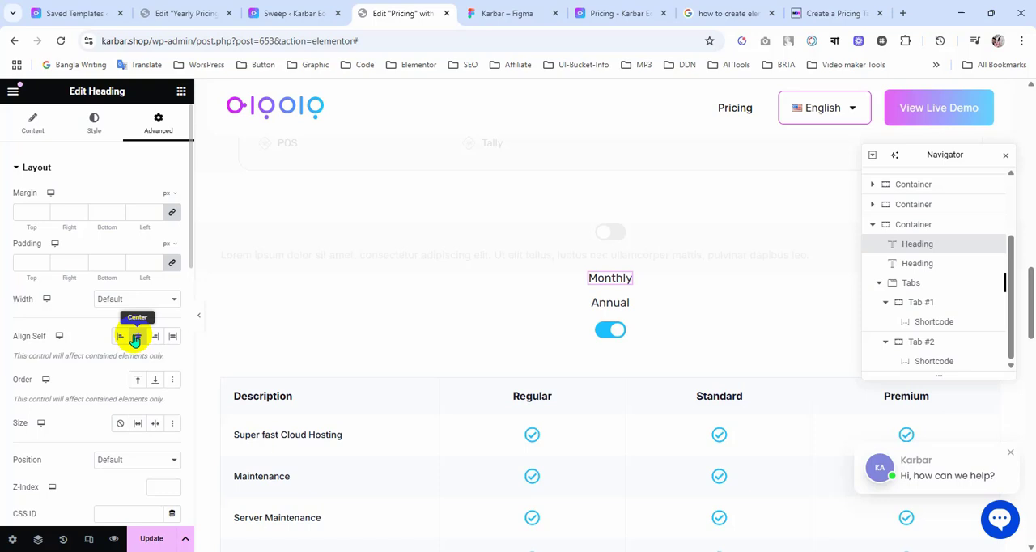
Step: Give the Monthly heading an absolute position with a horizontal offset of 532 px and a vertical offset of 43 px
left_click(601, 308)
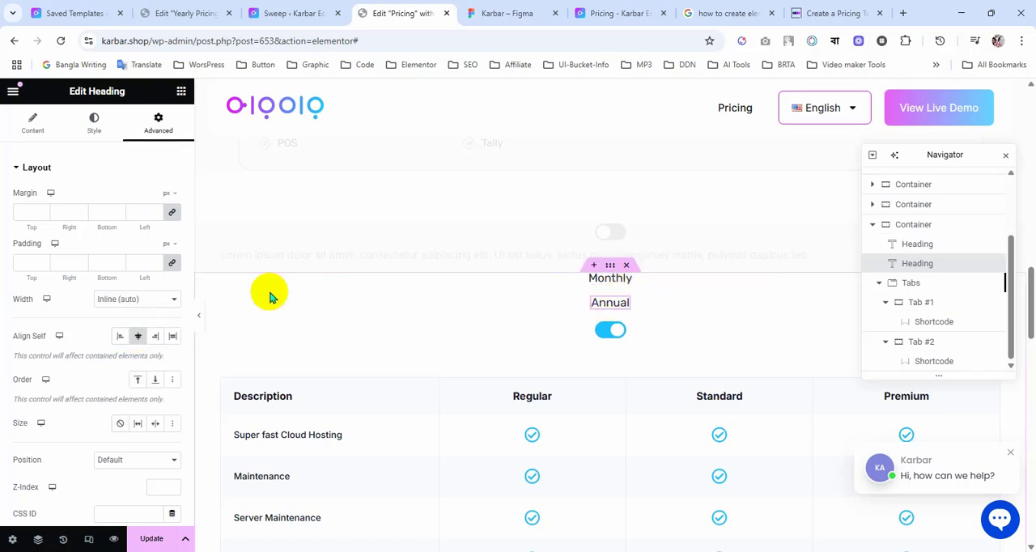
left_click(602, 300)
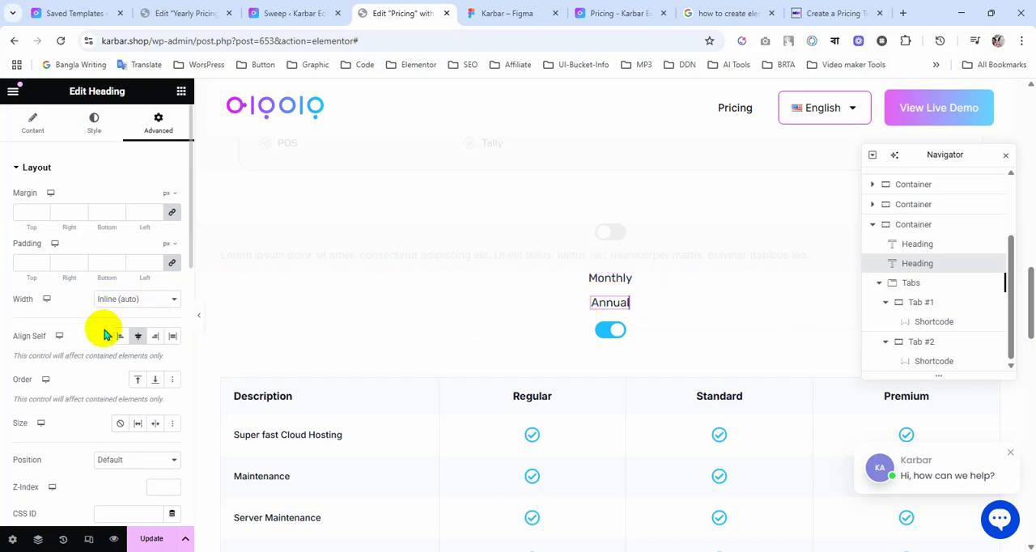
scroll(104, 335, "down", 1)
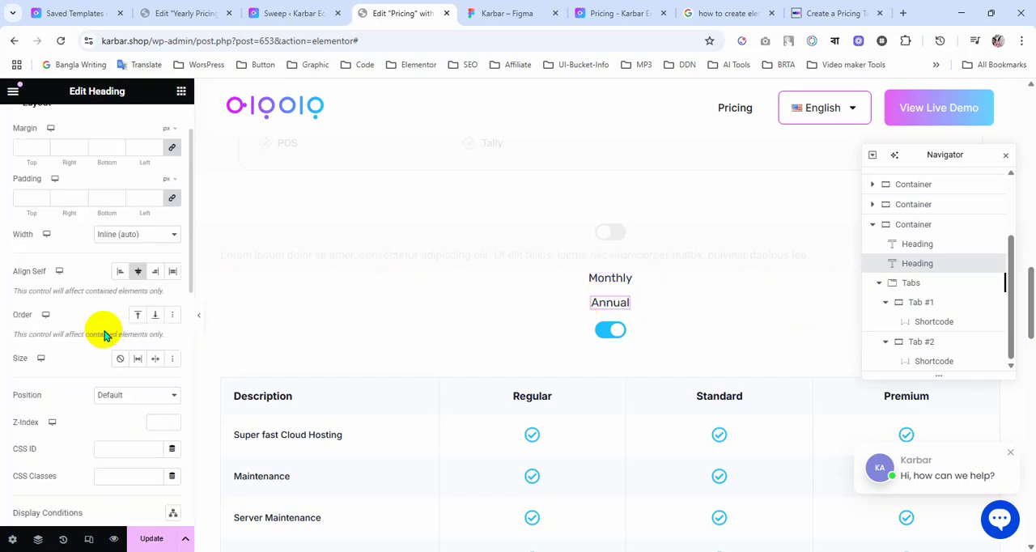
left_click(613, 280)
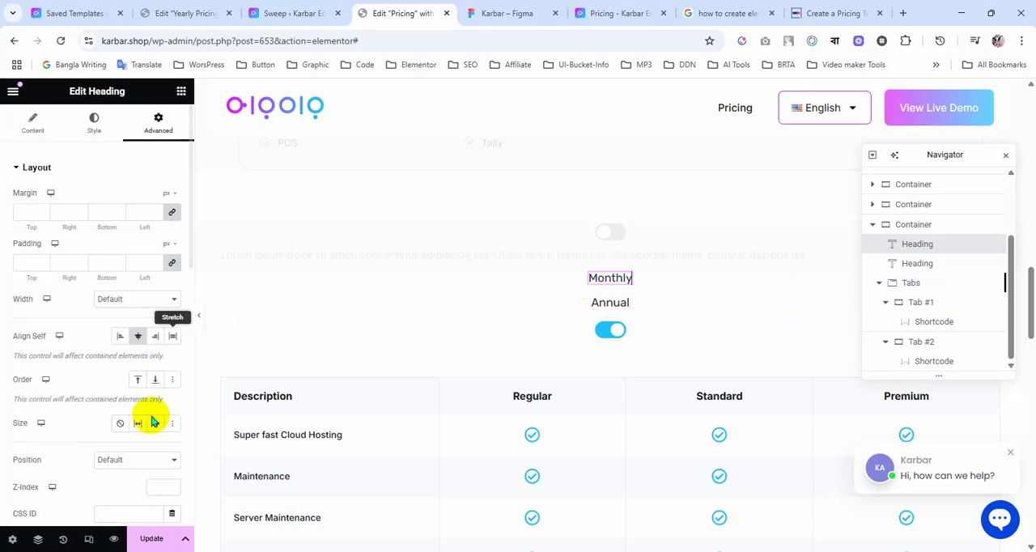
left_click(139, 461)
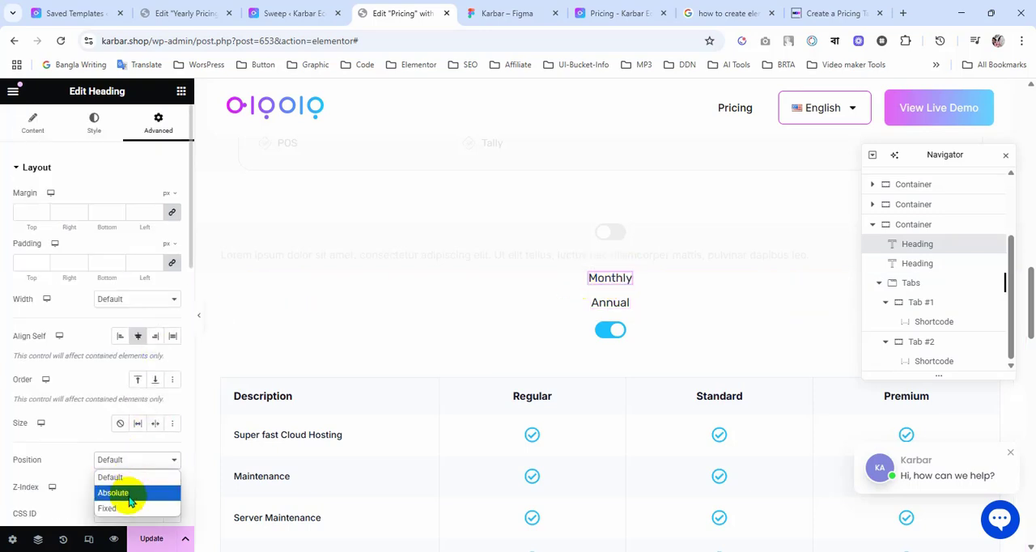
left_click(128, 494)
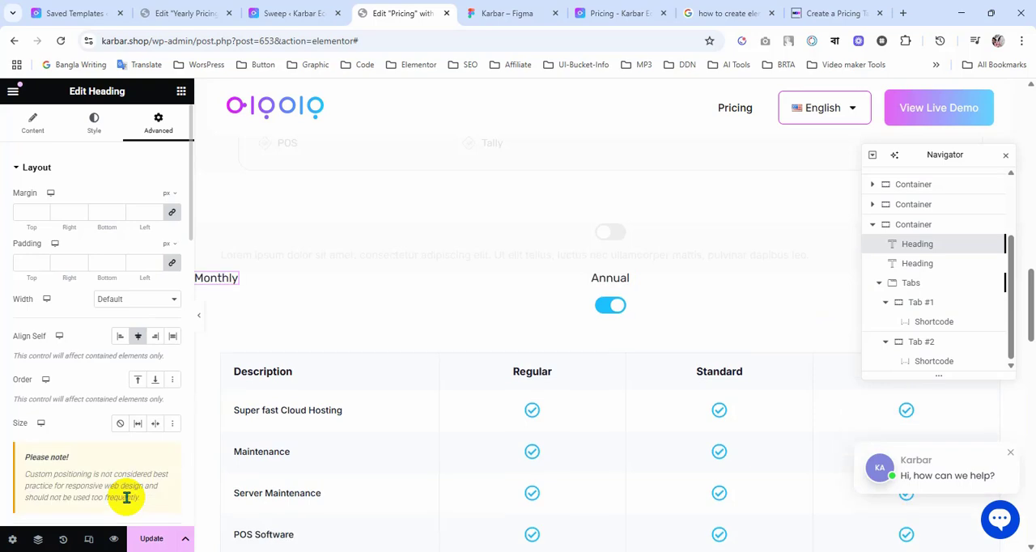
scroll(81, 364, "down", 3)
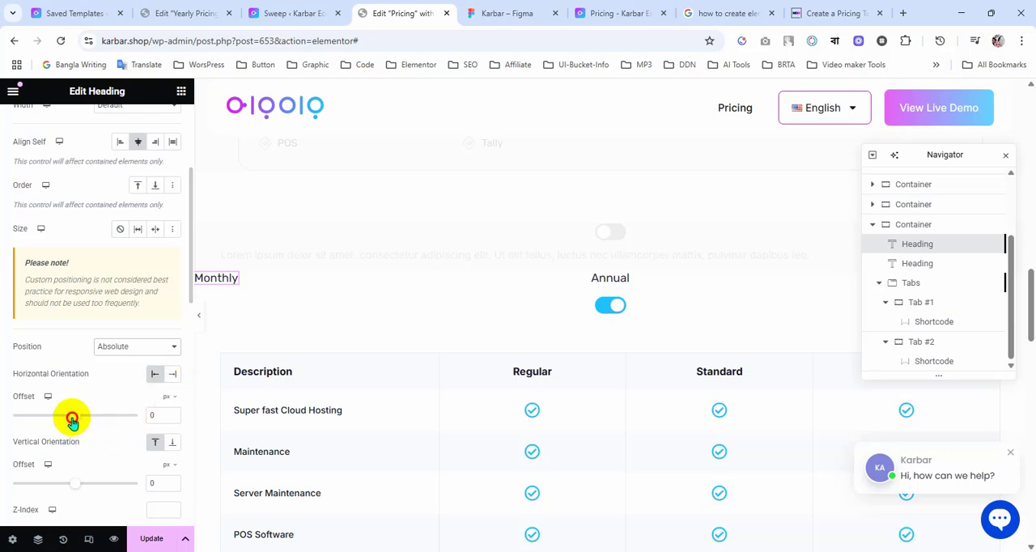
left_click_drag(72, 419, 104, 419)
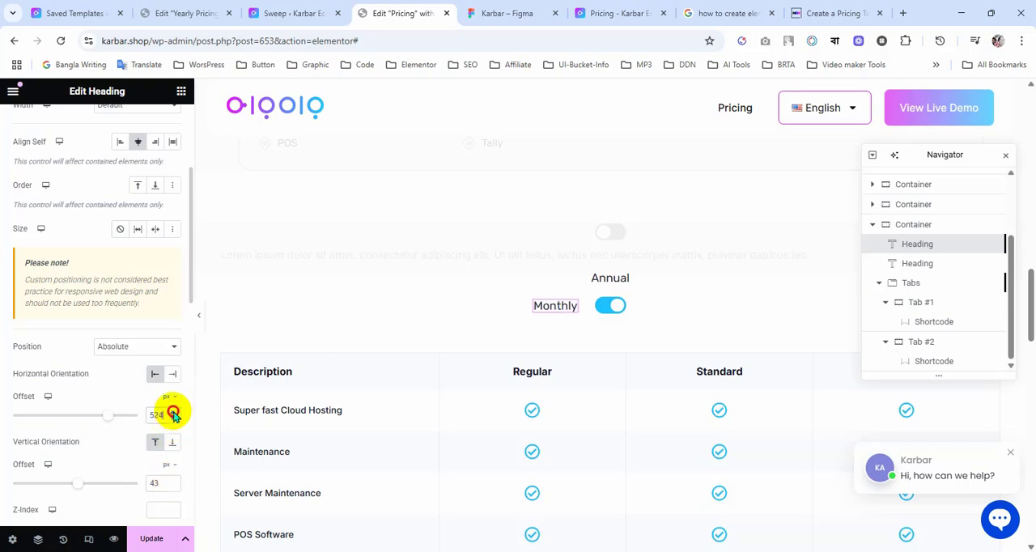
Step: Give the Annual heading an absolute position oriented from the right, offset 548 px horizontally and 3 px vertically
left_click(613, 283)
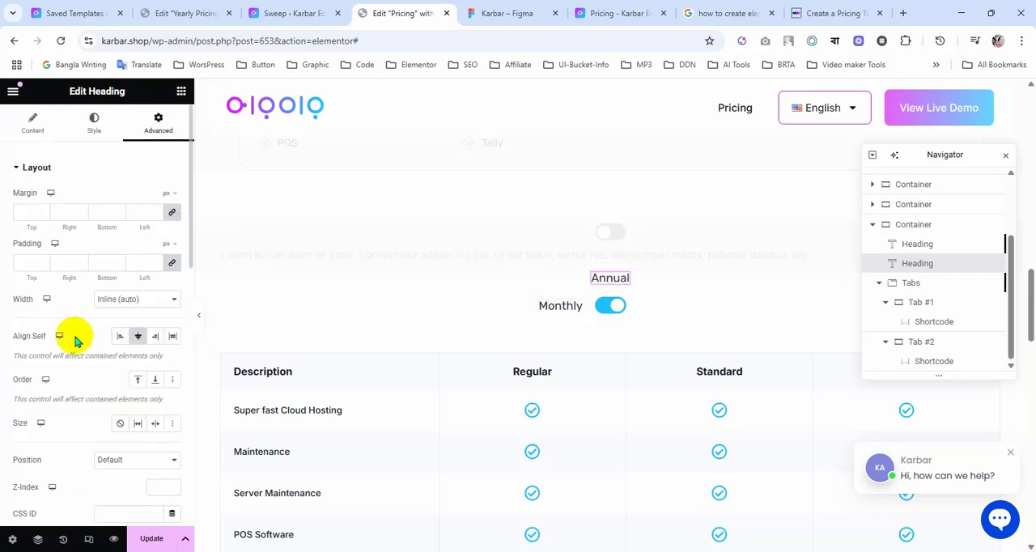
scroll(97, 340, "down", 3)
scroll(122, 308, "up", 3)
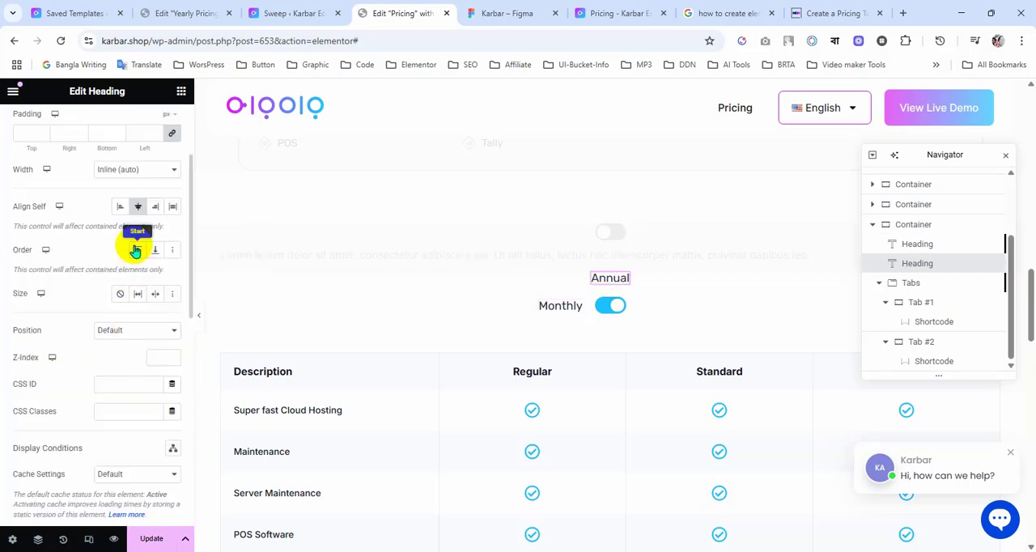
left_click(132, 331)
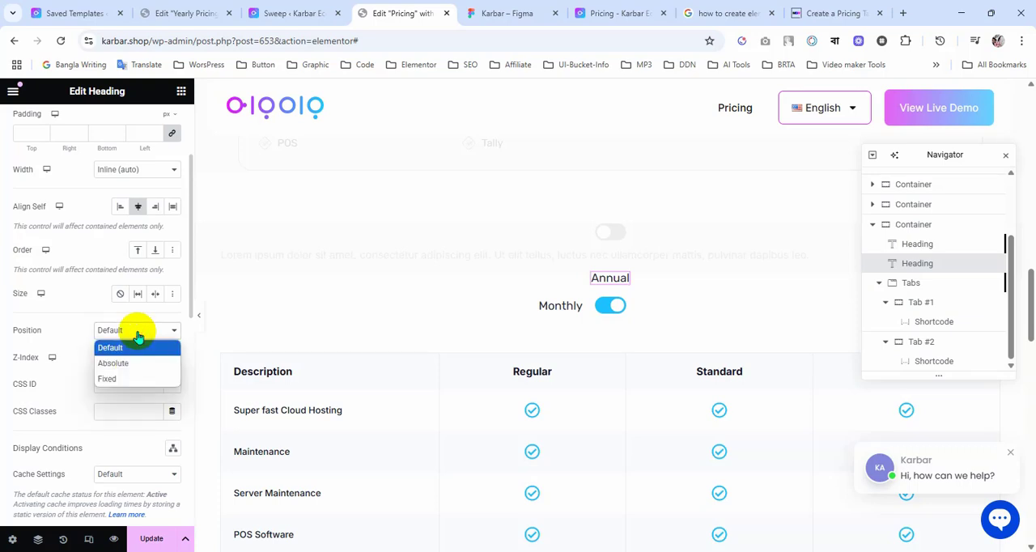
left_click(122, 371)
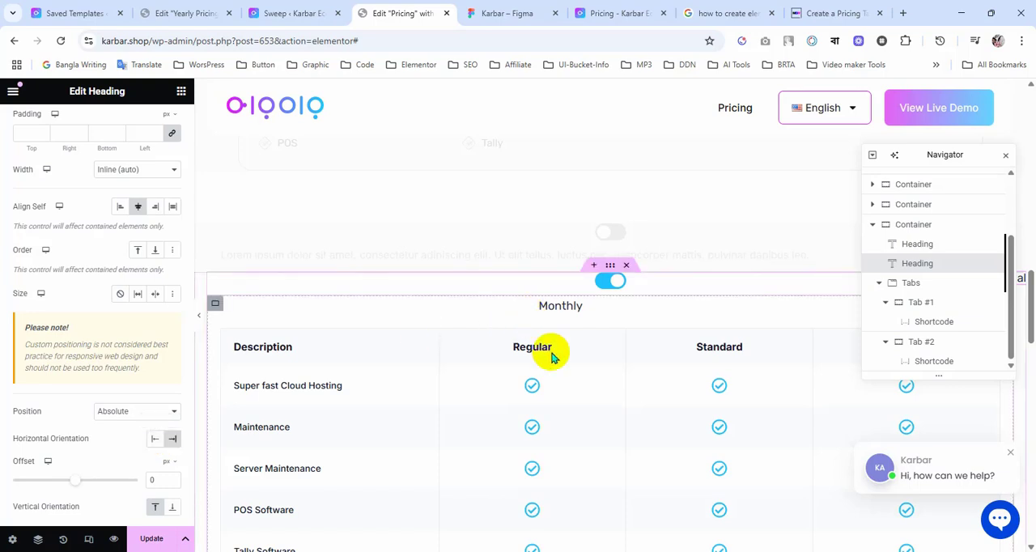
scroll(553, 363, "up", 1)
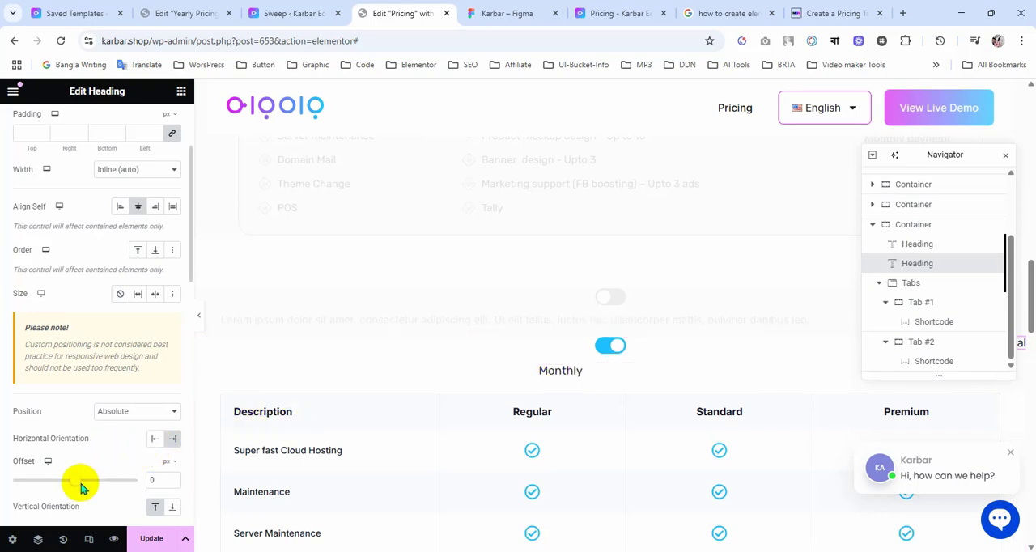
left_click_drag(77, 487, 99, 484)
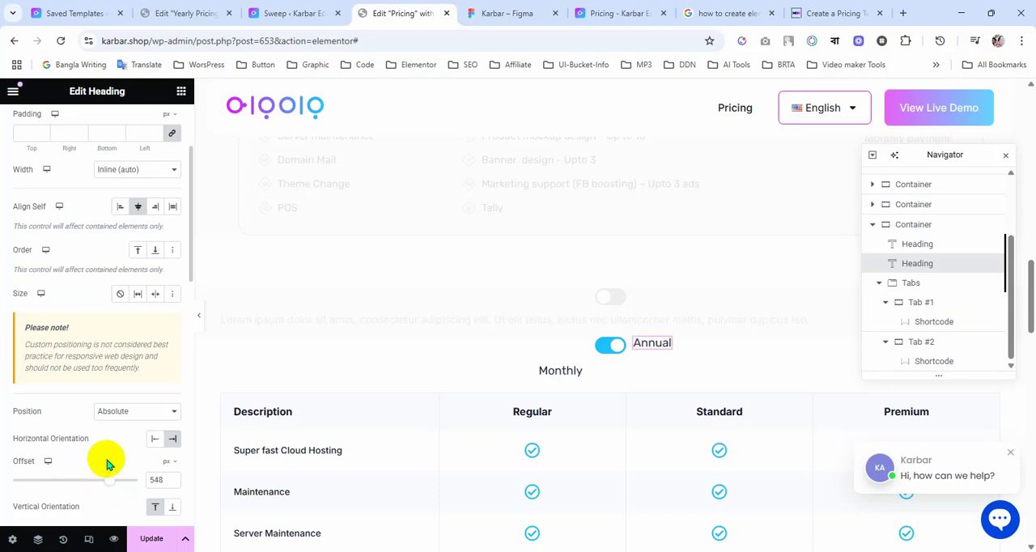
scroll(146, 437, "down", 1)
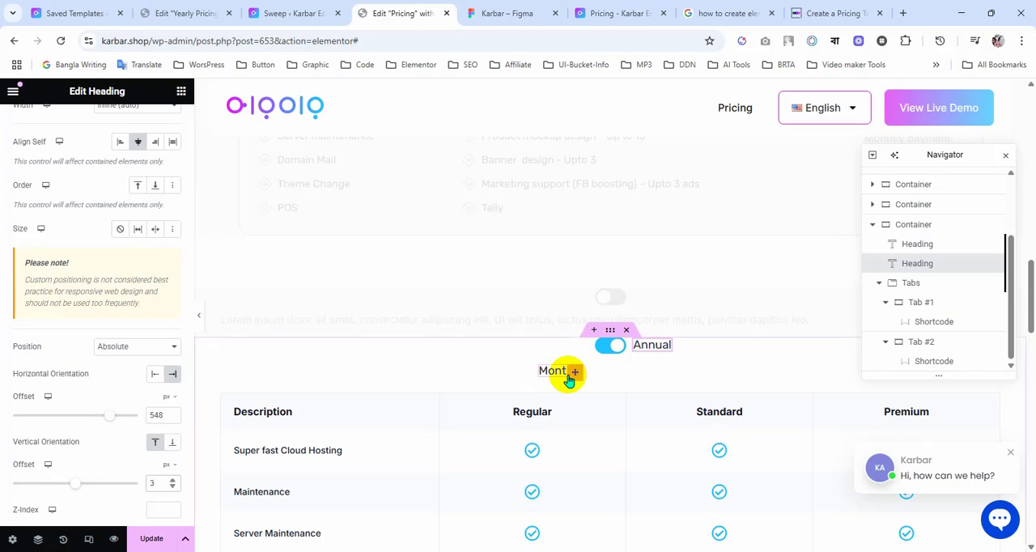
Step: Set the Monthly heading's horizontal offset to 537 px and its vertical offset to 5 px
left_click(568, 375)
scroll(162, 412, "down", 4)
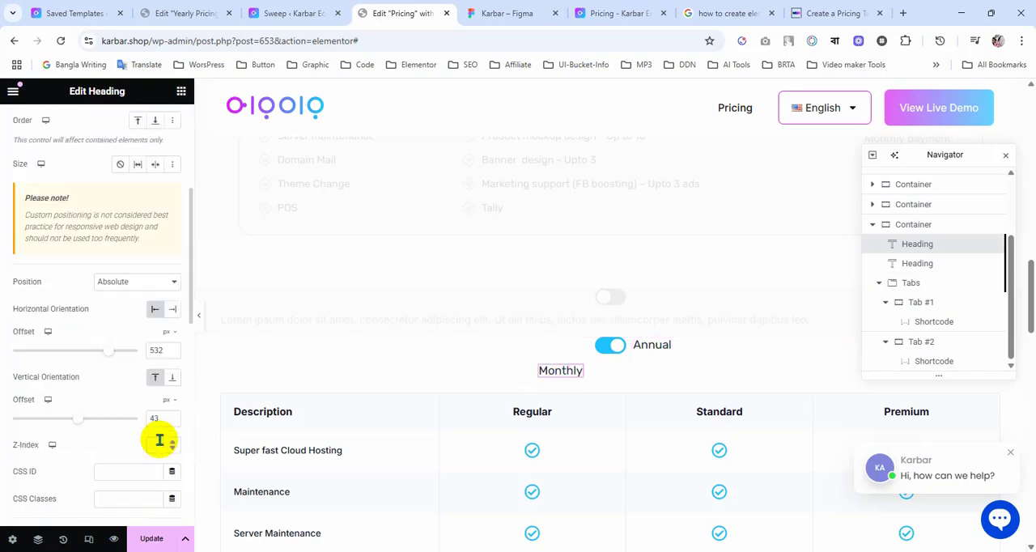
scroll(159, 440, "down", 1)
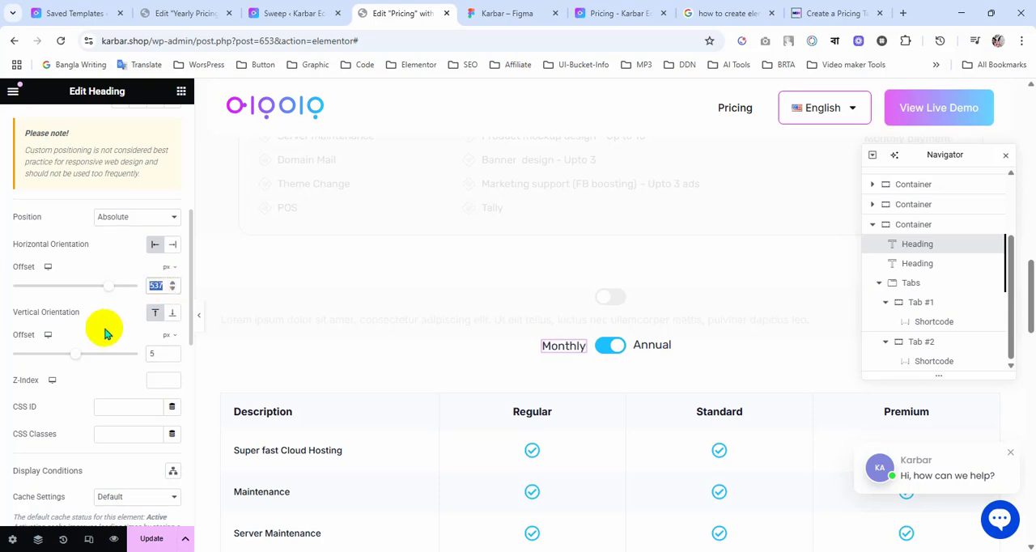
scroll(103, 332, "up", 4)
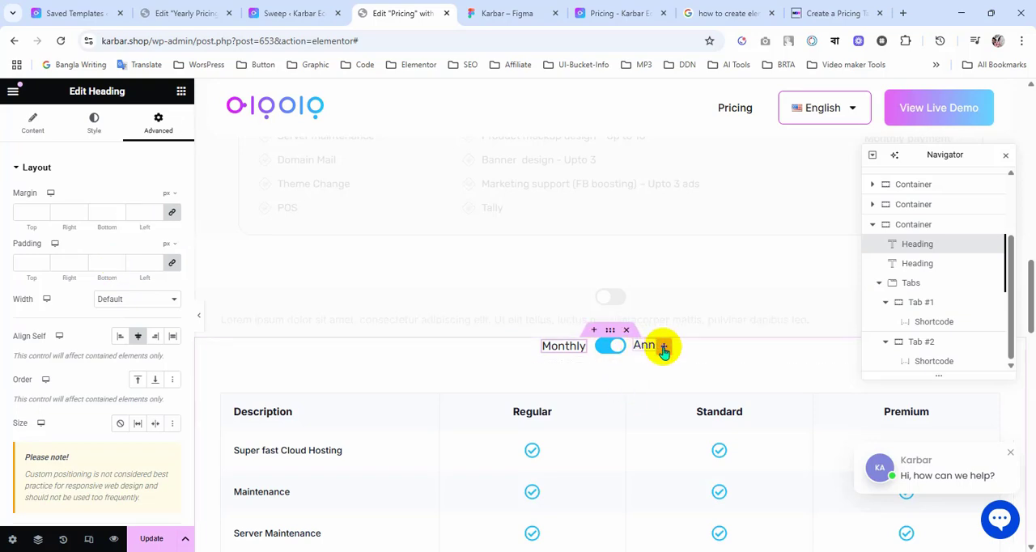
Step: Set the Annual heading's horizontal offset to 537 px and vertical offset to 5 px, and save the page
left_click(663, 348)
scroll(93, 396, "down", 5)
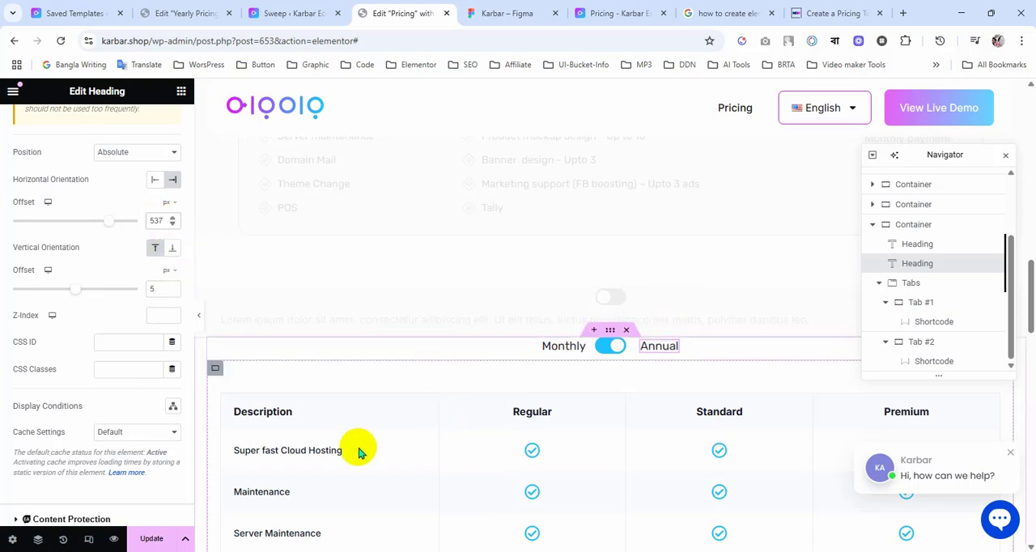
left_click(152, 541)
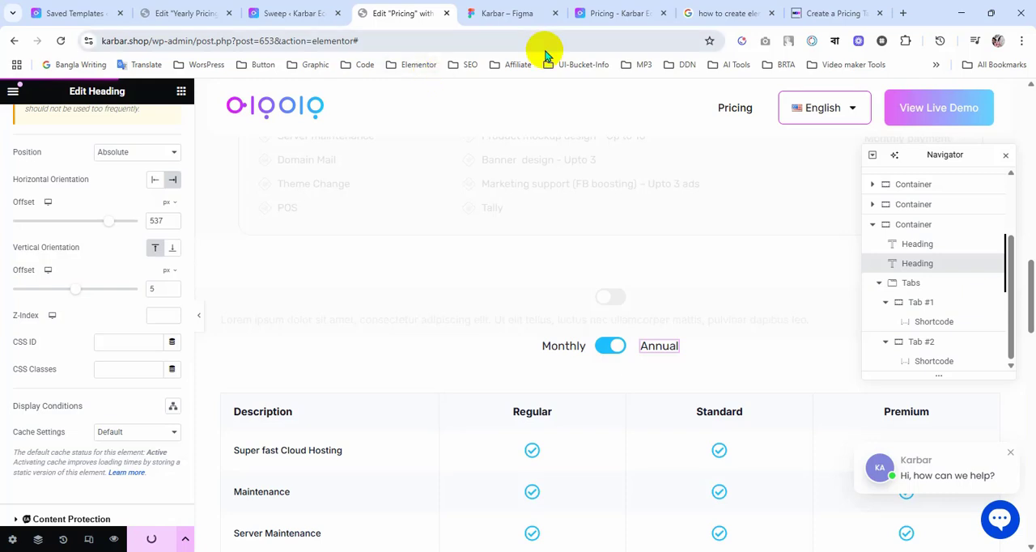
Step: Duplicate the Annual heading and set the copy's horizontal offset to 454 px, beside the original
right_click(673, 351)
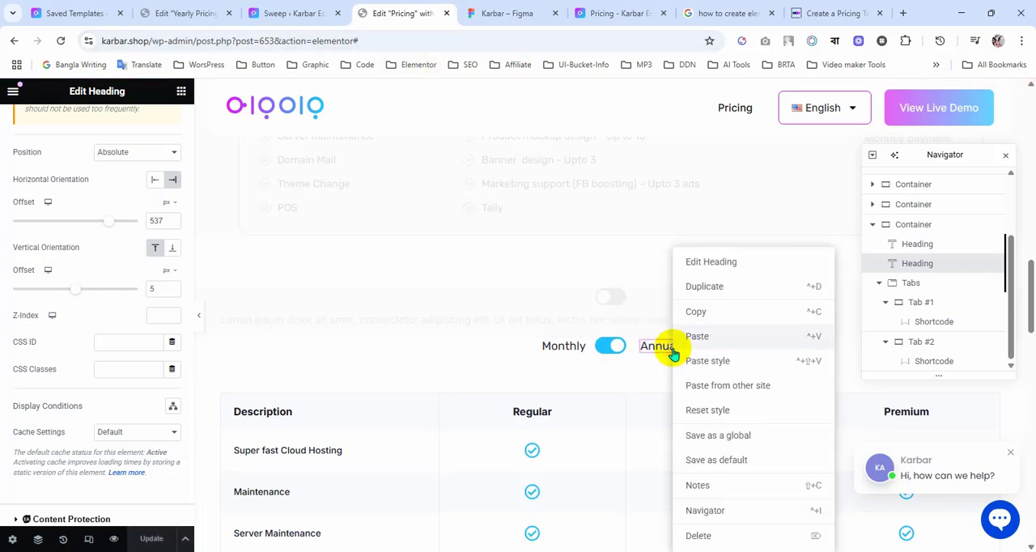
left_click(705, 287)
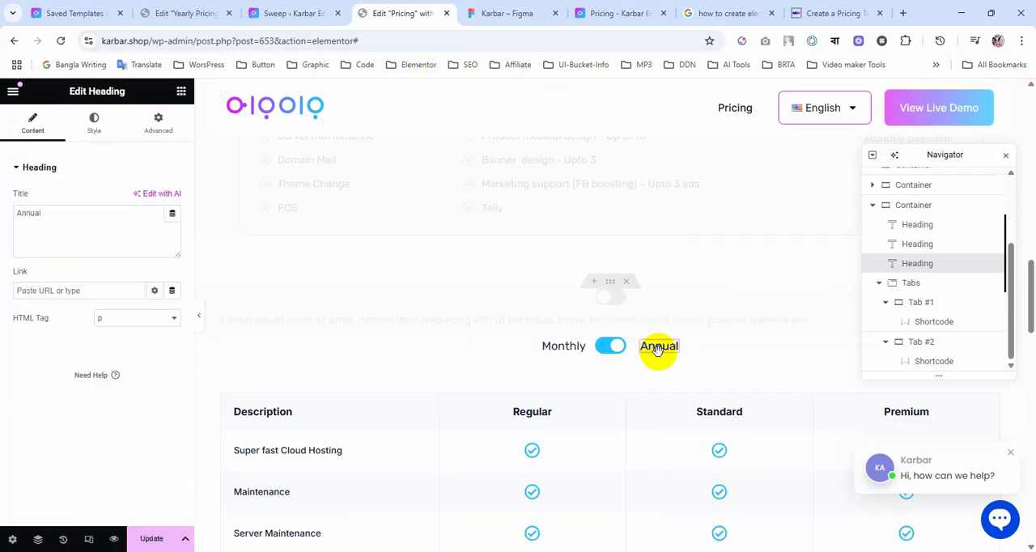
left_click(154, 139)
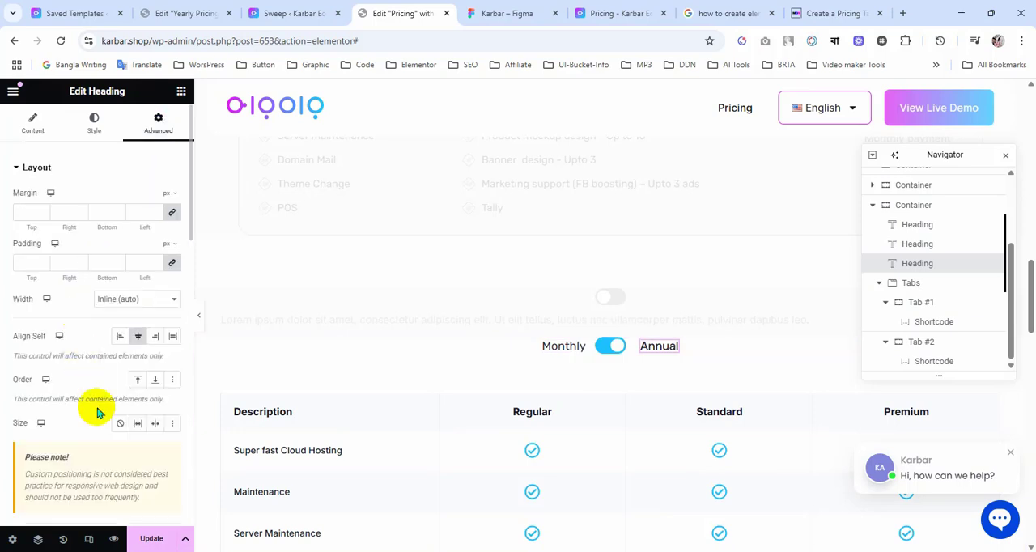
scroll(93, 409, "down", 5)
scroll(96, 405, "up", 2)
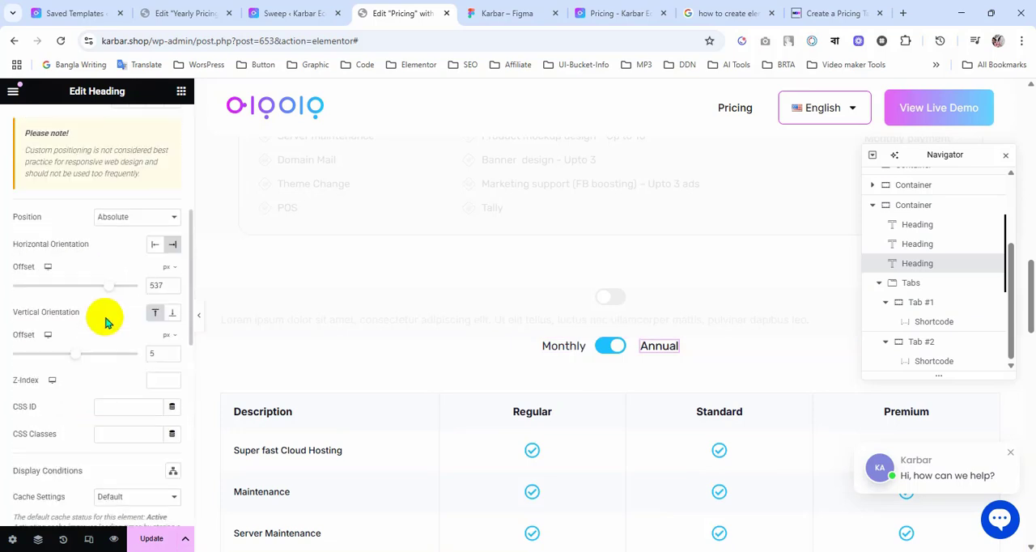
left_click_drag(105, 286, 102, 292)
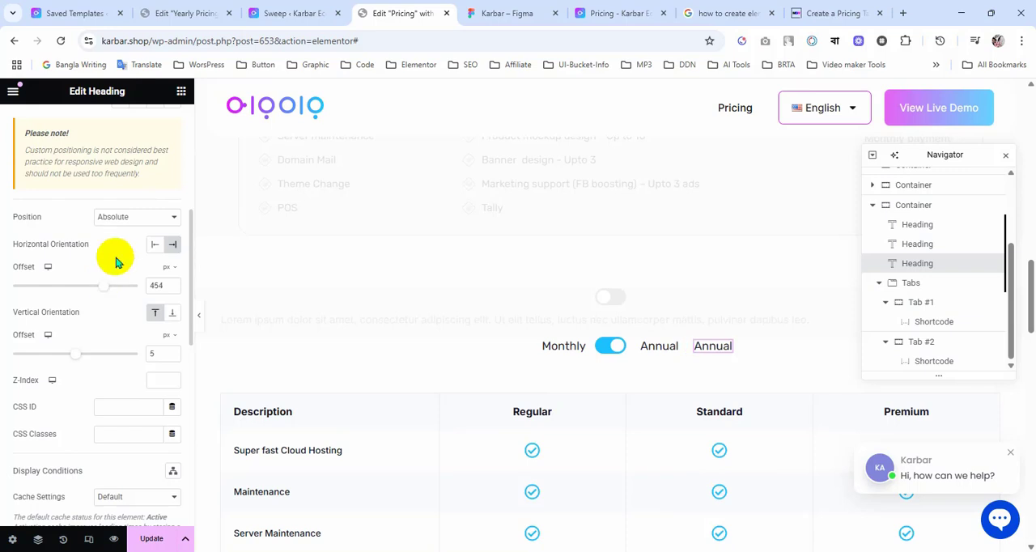
Step: Check the discount label in the Figma design and change the original Annual heading's title to "Annual (40% OFF)"
left_click(476, 14)
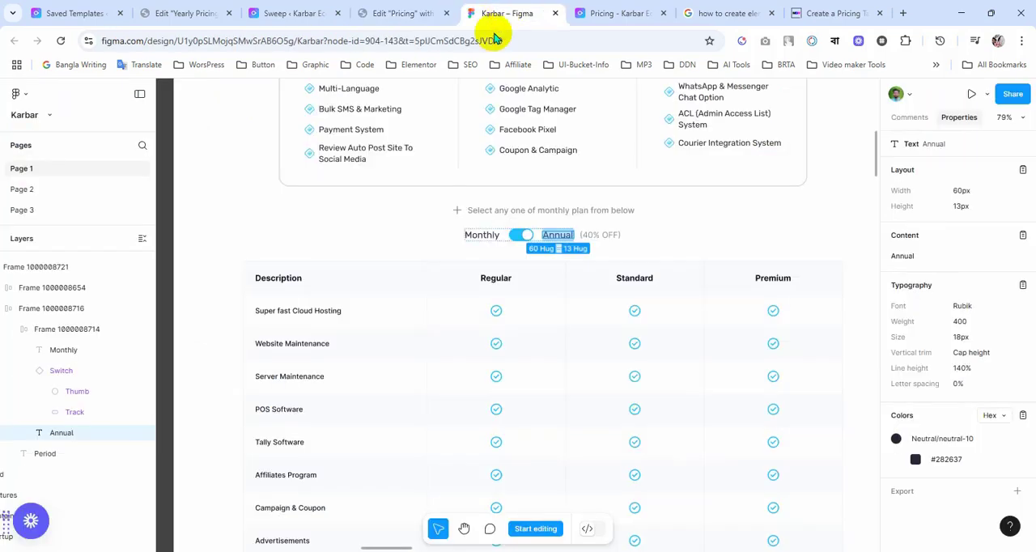
left_click(592, 234)
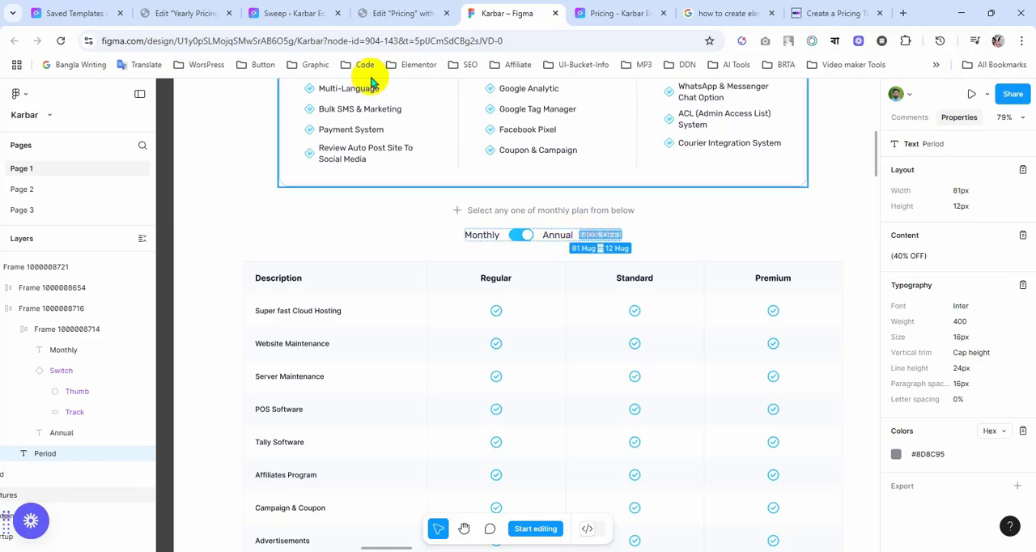
left_click(399, 12)
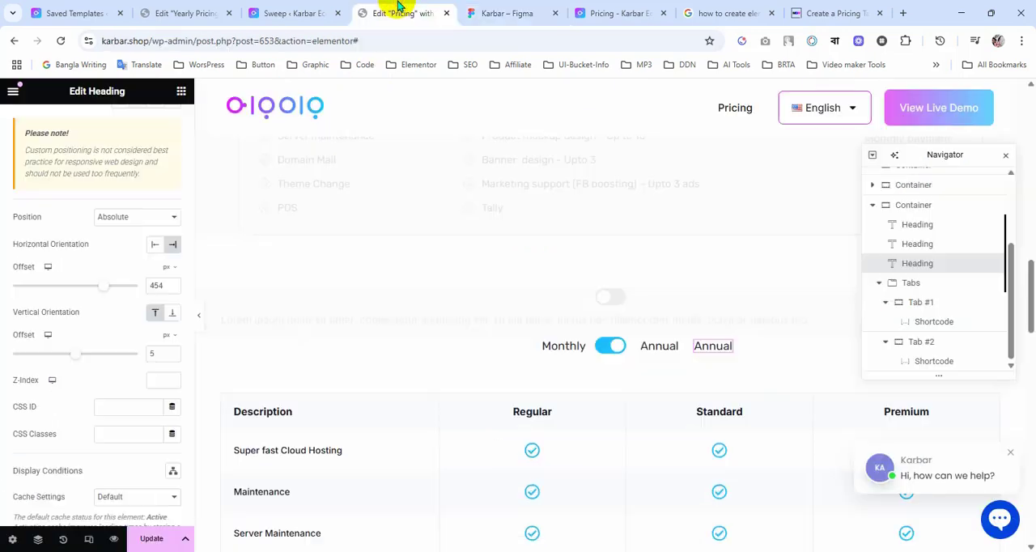
left_click(671, 349)
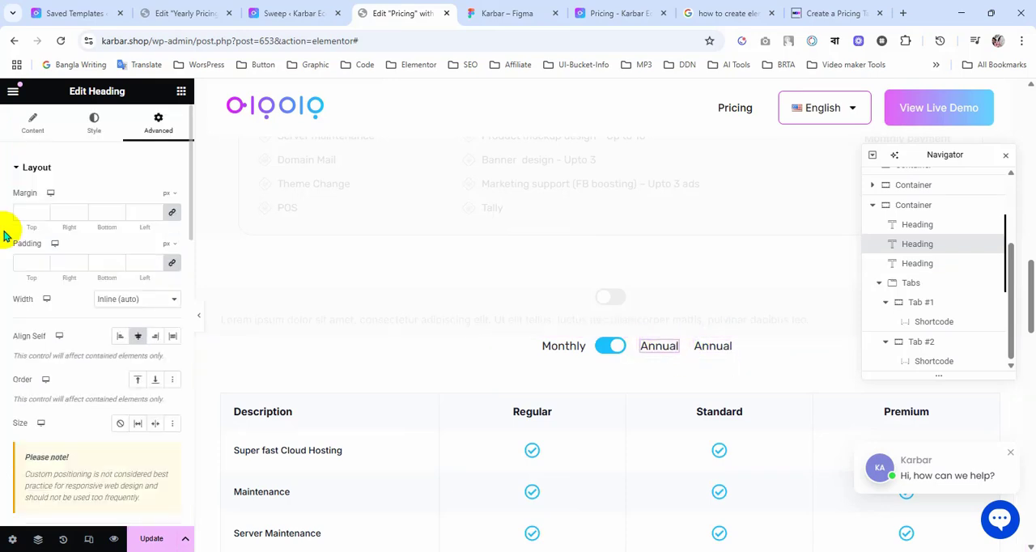
left_click(31, 128)
left_click(40, 212)
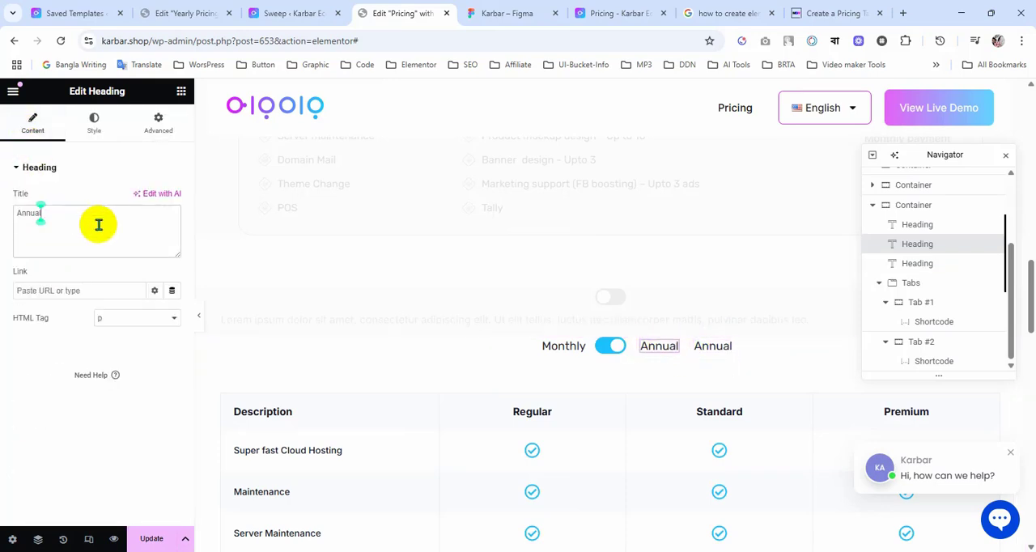
type("<")
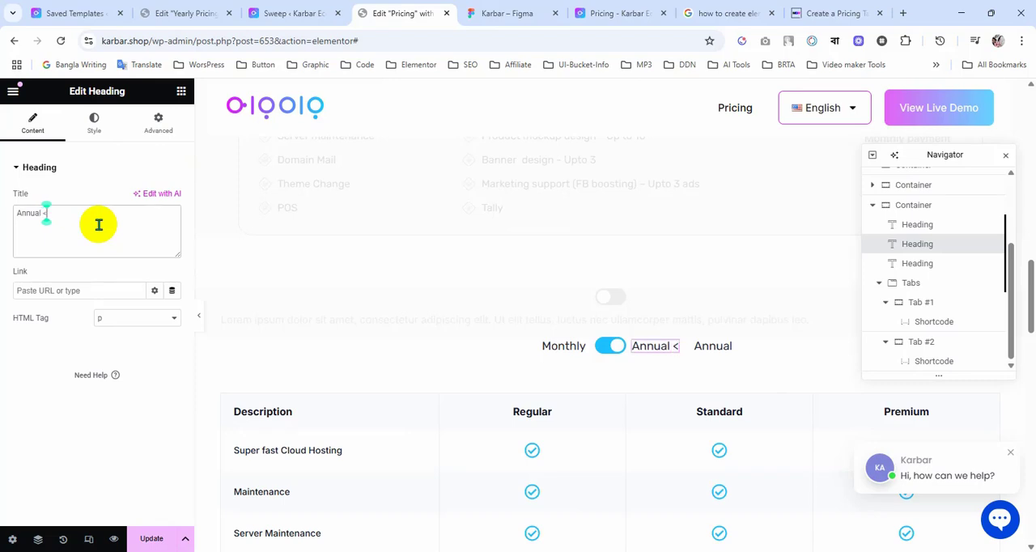
key("BackSpace")
type("(40% OFF)")
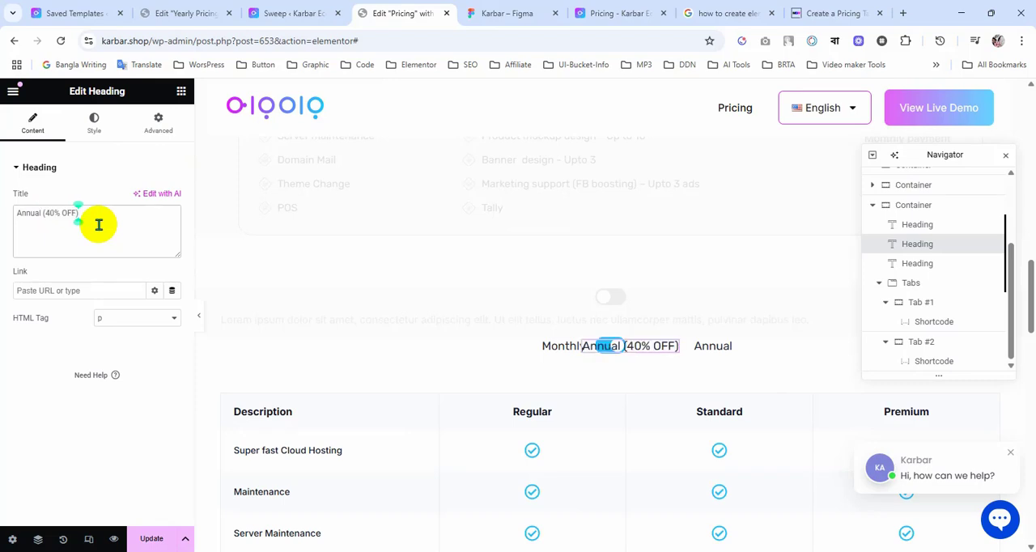
Step: Delete the duplicated Annual heading
right_click(711, 347)
left_click(745, 534)
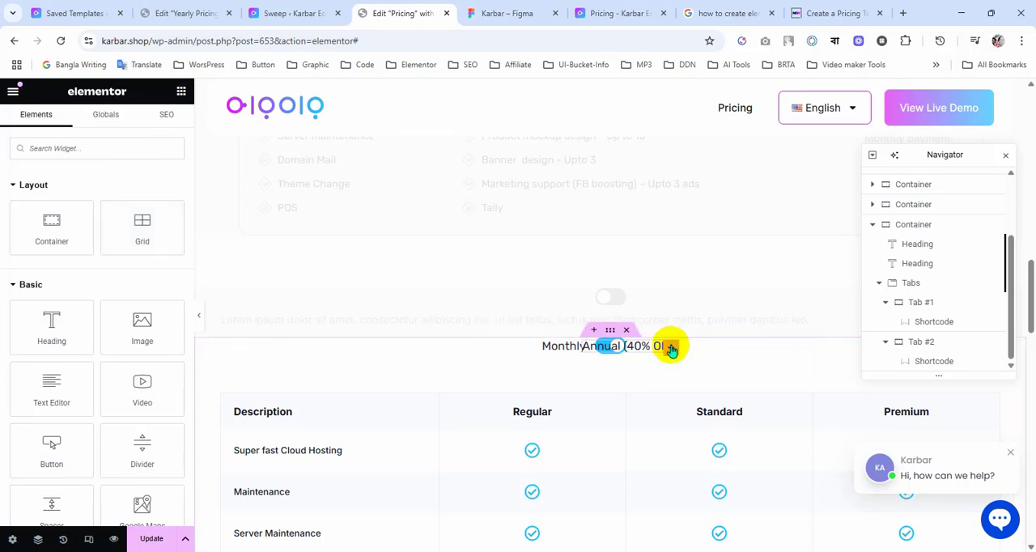
Step: Set the "Annual (40% OFF)" heading's horizontal offset to 444 px so it clears the toggle switch
left_click(671, 348)
left_click(158, 121)
scroll(127, 335, "down", 6)
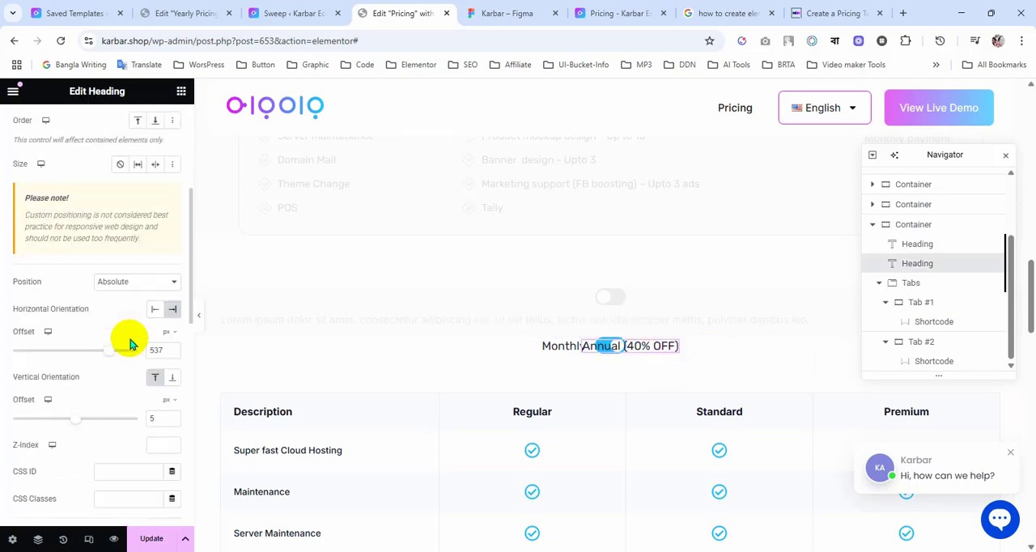
scroll(114, 320, "up", 3)
left_click_drag(108, 286, 104, 288)
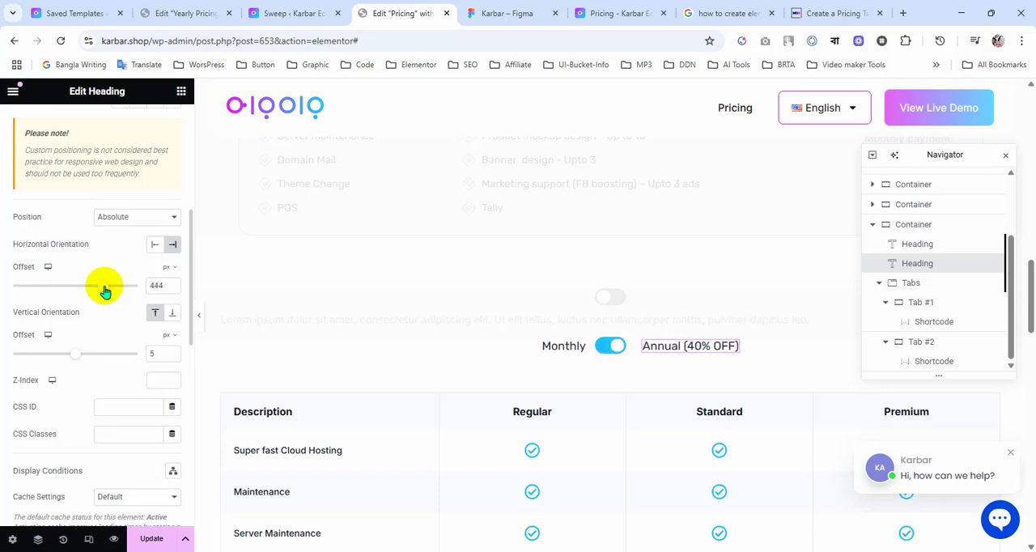
Step: Fine-tune the "Annual (40% OFF)" heading's horizontal offset to 452 px
left_click(173, 290)
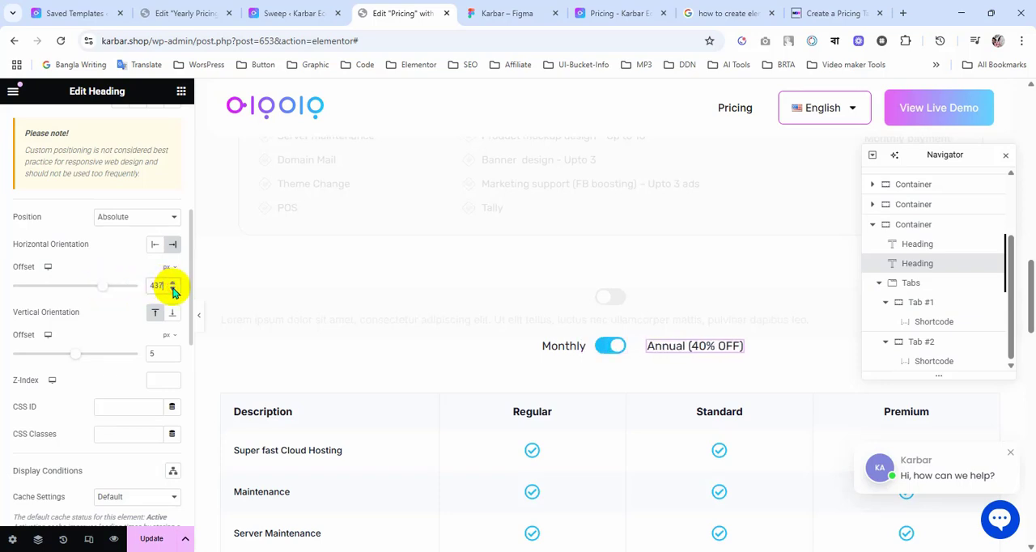
left_click(173, 284)
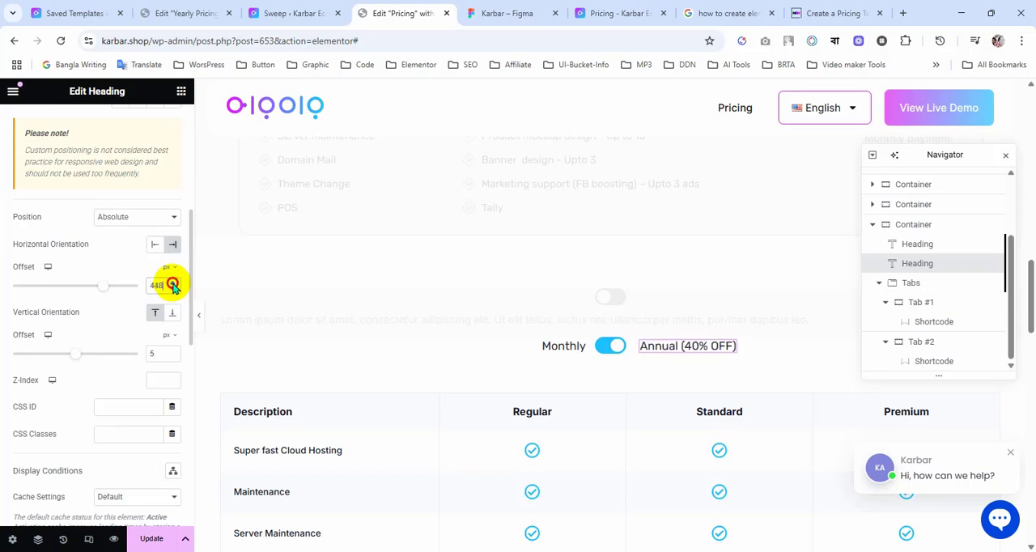
left_click(173, 284)
left_click(172, 284)
left_click(172, 284)
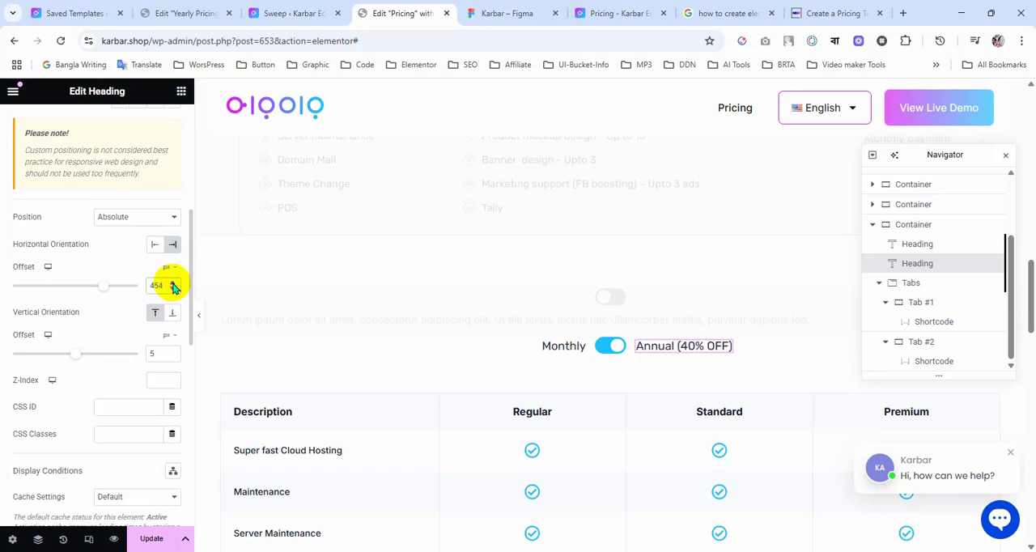
left_click(173, 290)
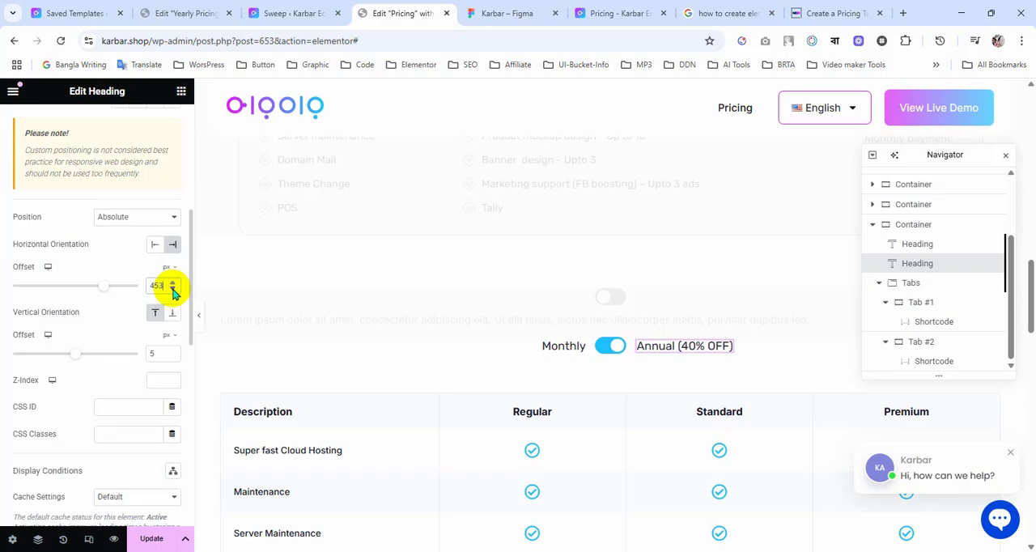
left_click(172, 290)
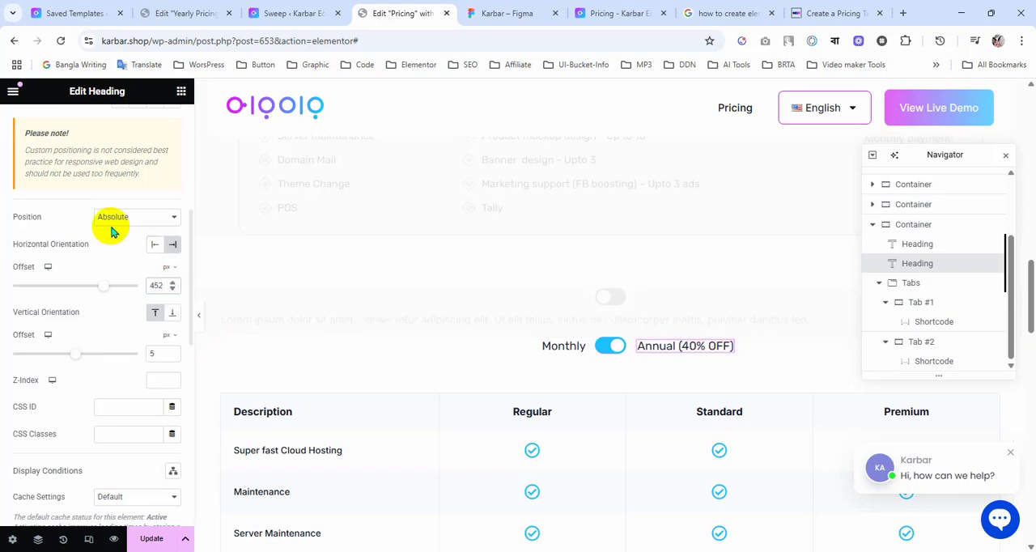
Step: Wrap "(40% OFF)" in a span tag within the heading's title, making it "Annual <span>(40% OFF)</span>"
scroll(89, 243, "up", 6)
left_click(36, 130)
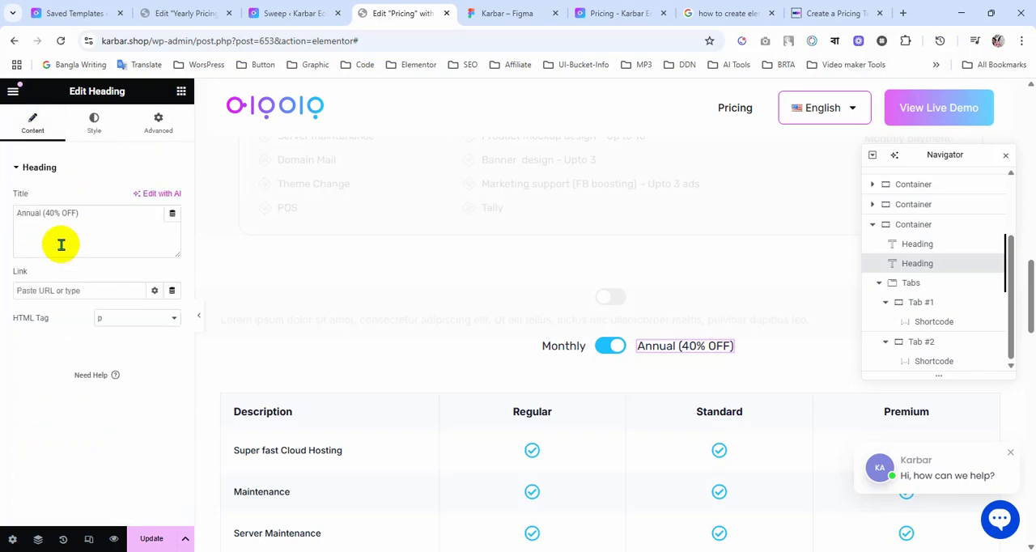
left_click(42, 213)
type("<")
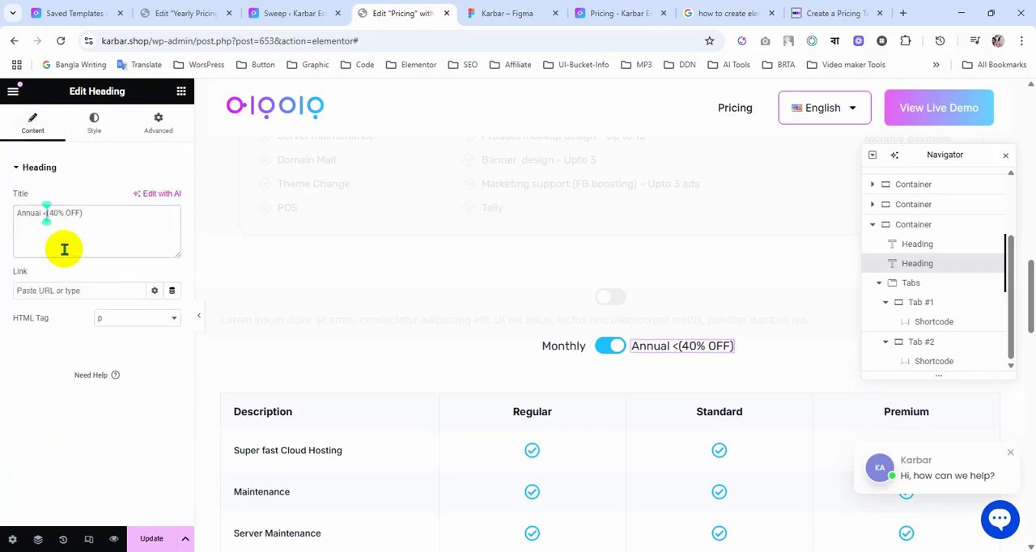
type("span")
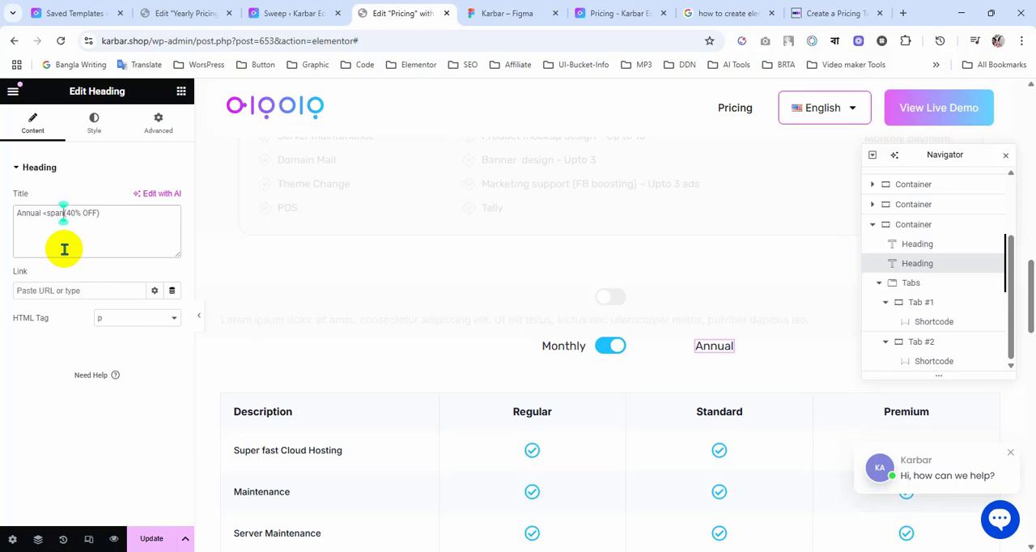
type(">")
left_click(132, 215)
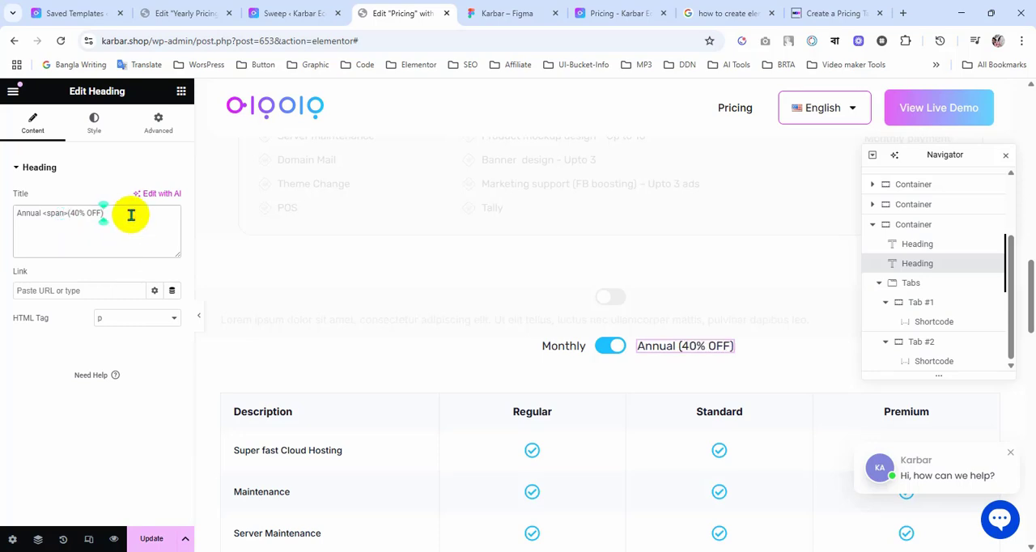
type("<")
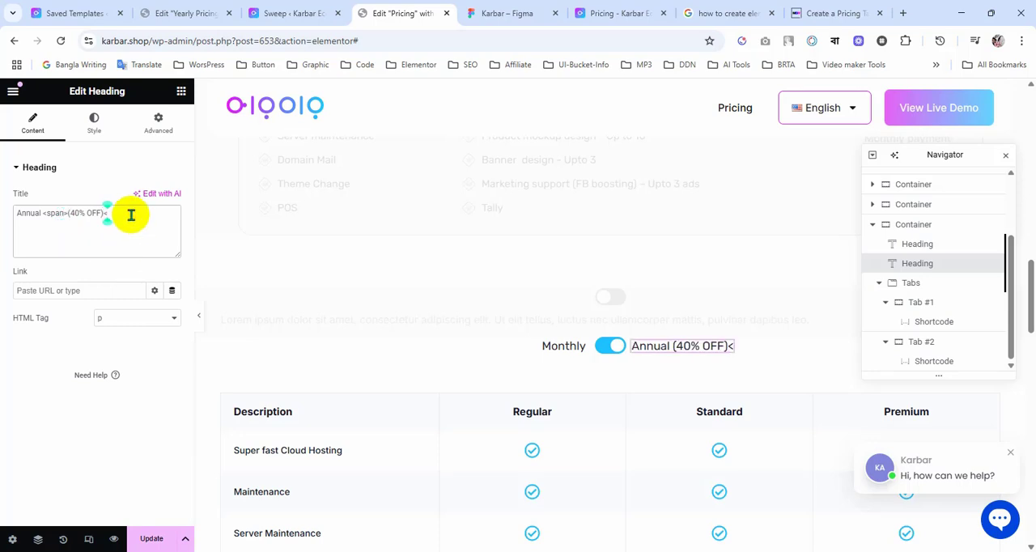
type("/")
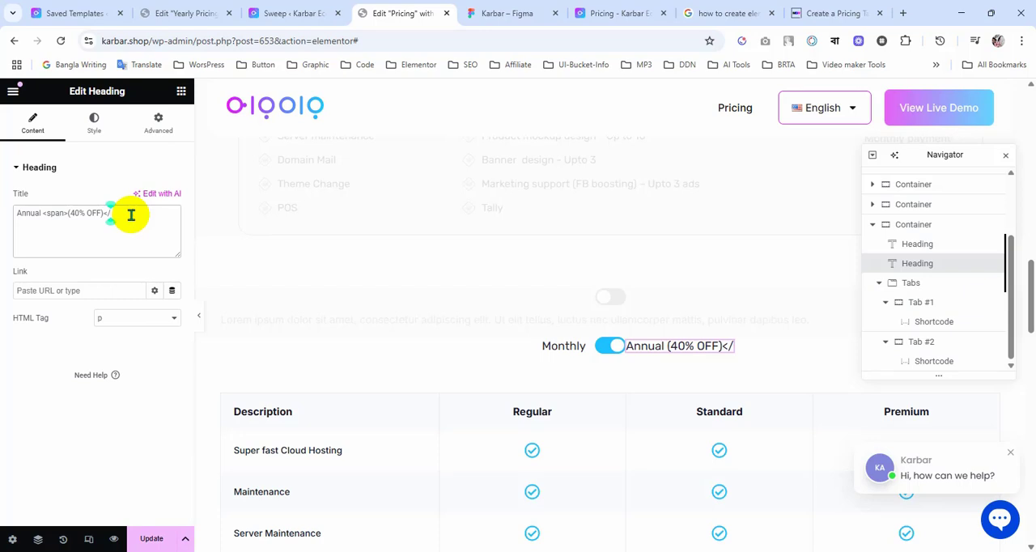
type("span>")
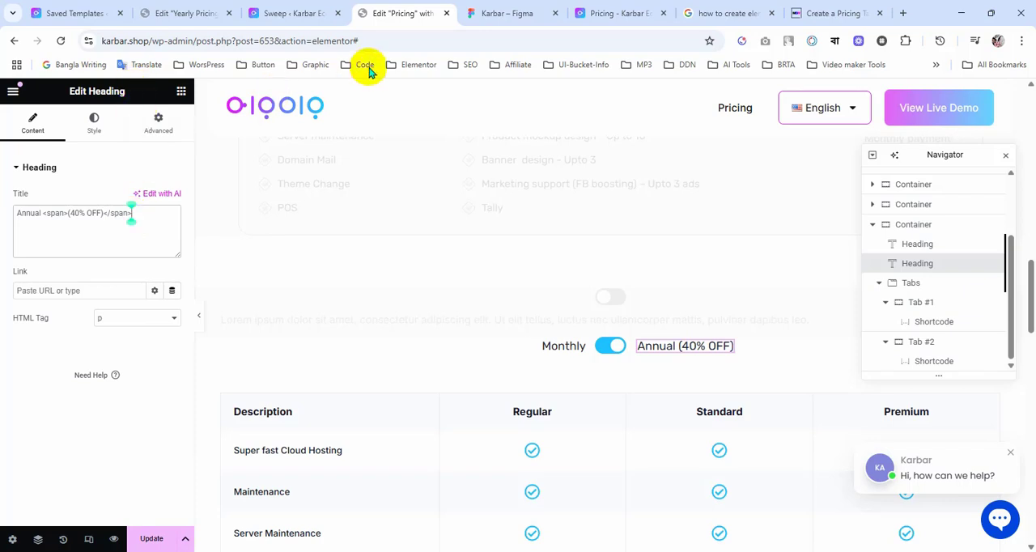
Step: Copy the "(40% OFF)" text's hex colour #8D8C95 from the Figma design and return to the Elementor page editor
left_click(518, 13)
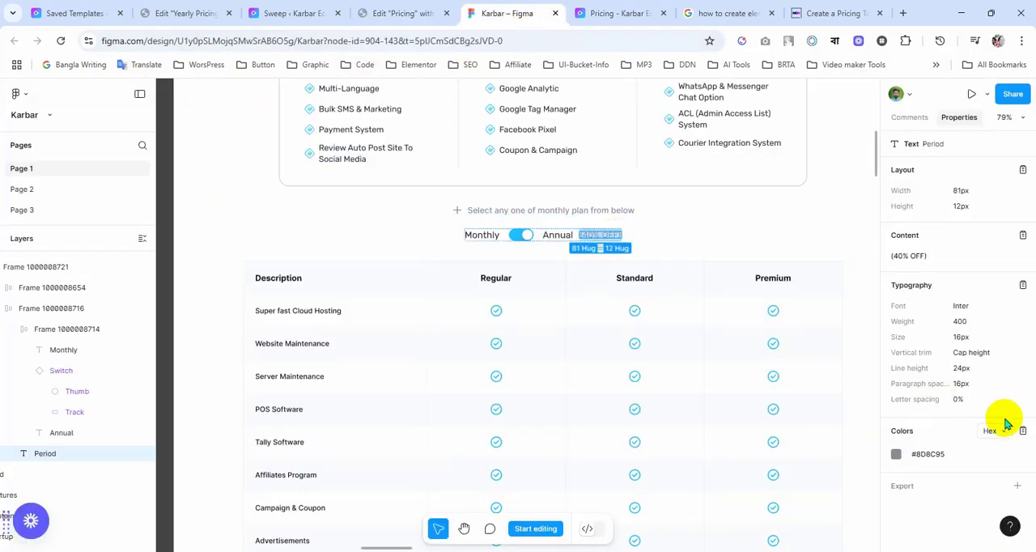
left_click(928, 456)
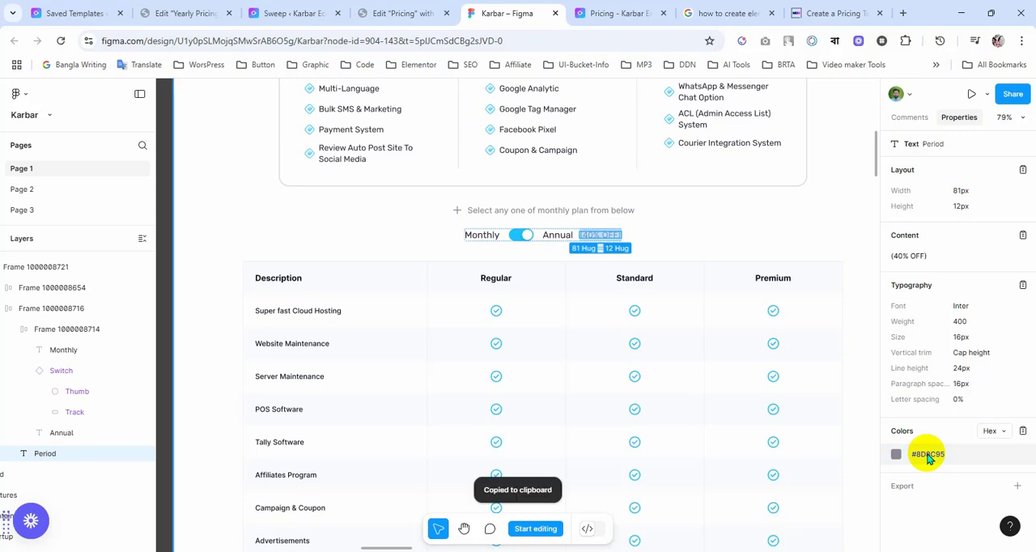
left_click(387, 13)
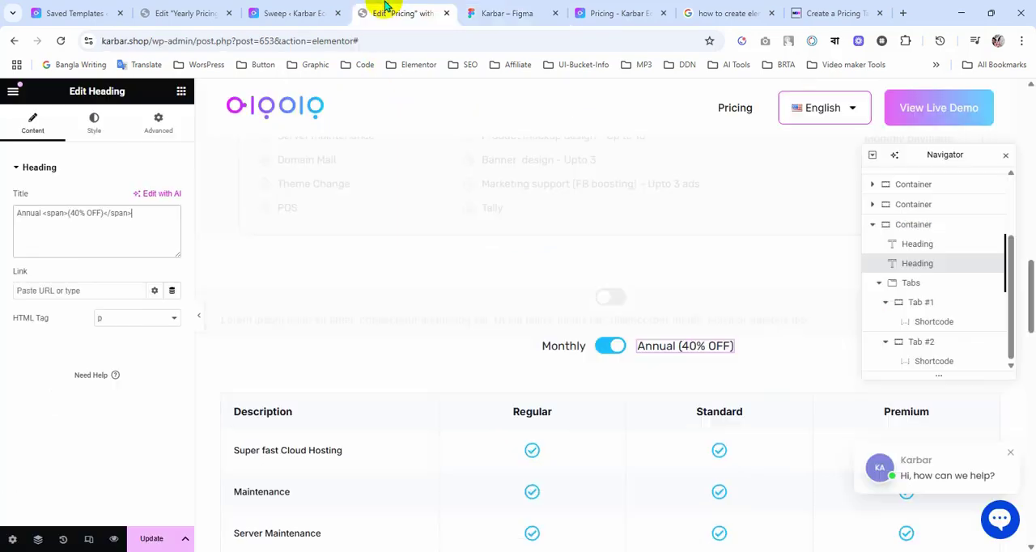
Step: Add a custom CSS rule to the Annual heading for "selector span" with a font-size of 16px
left_click(159, 122)
scroll(136, 397, "down", 10)
scroll(135, 403, "down", 5)
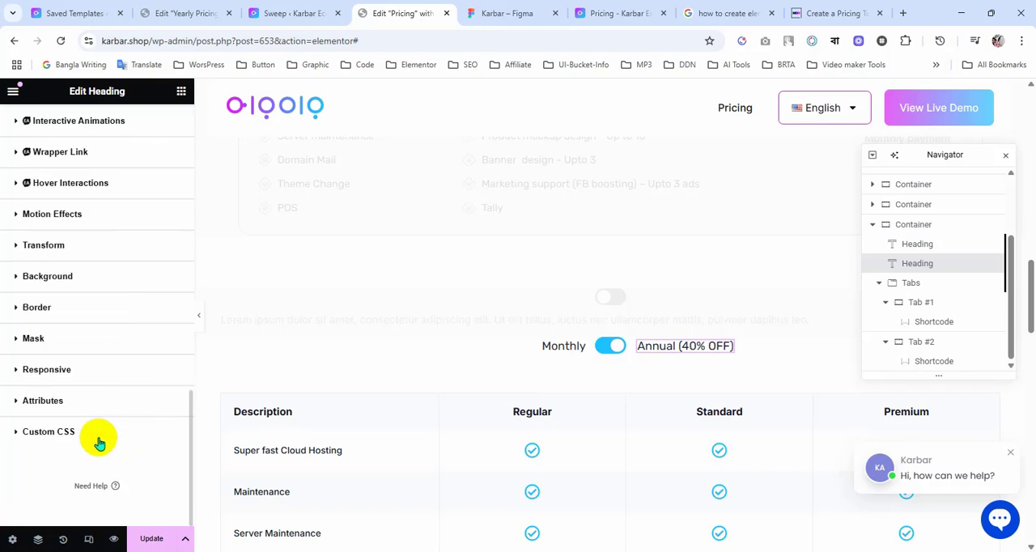
left_click(97, 433)
scroll(109, 416, "down", 2)
type("selector span")
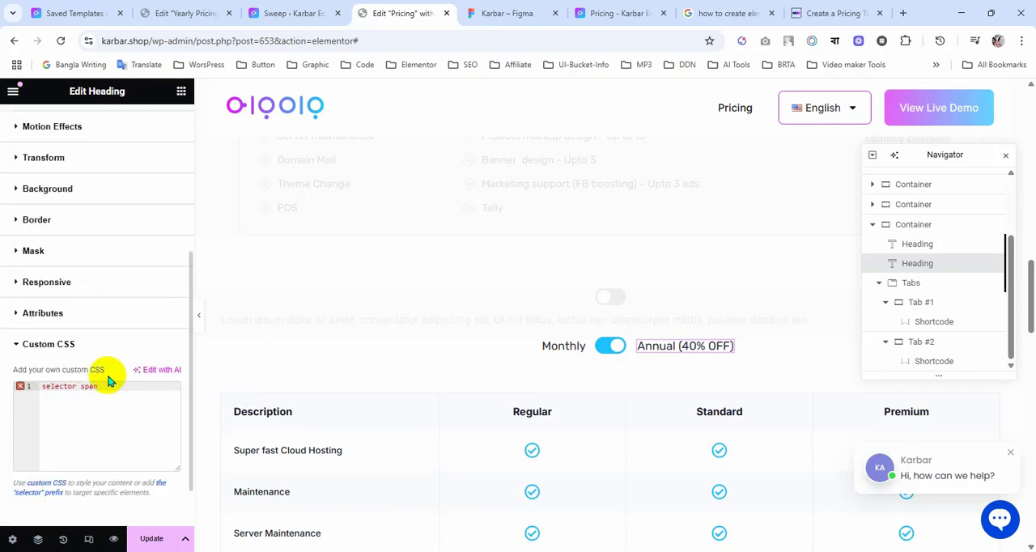
type("{")
key("Return")
type("fon")
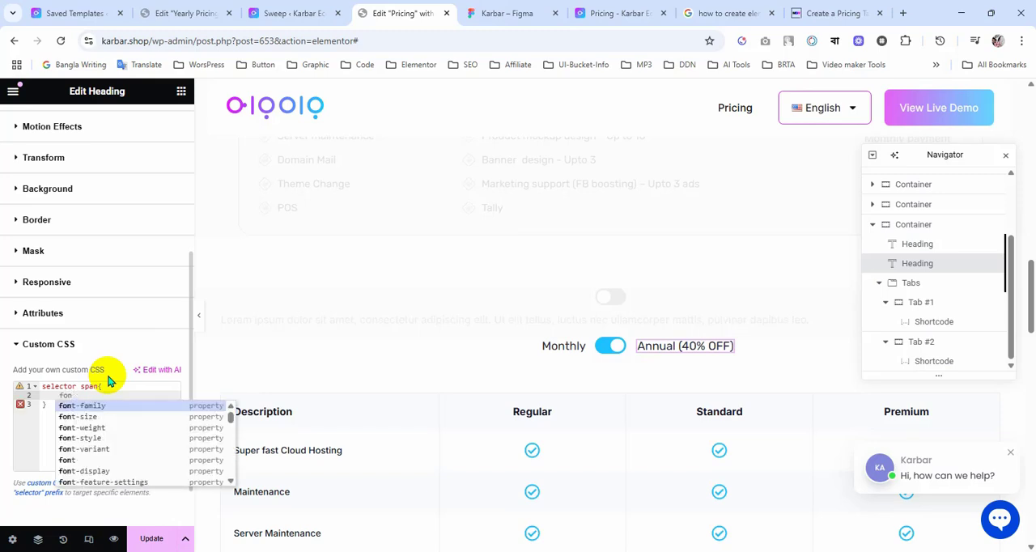
key("Down")
key("Return")
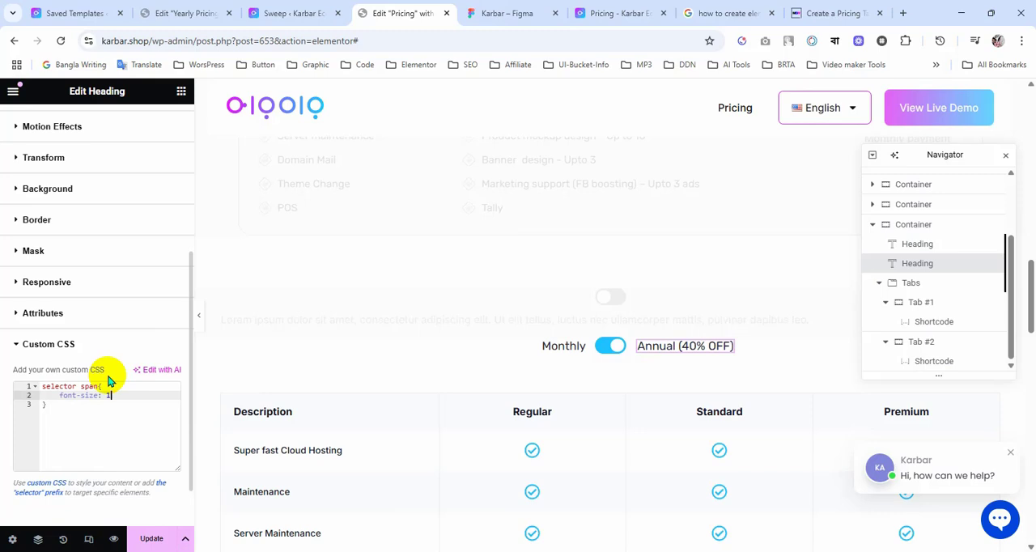
type("16px;")
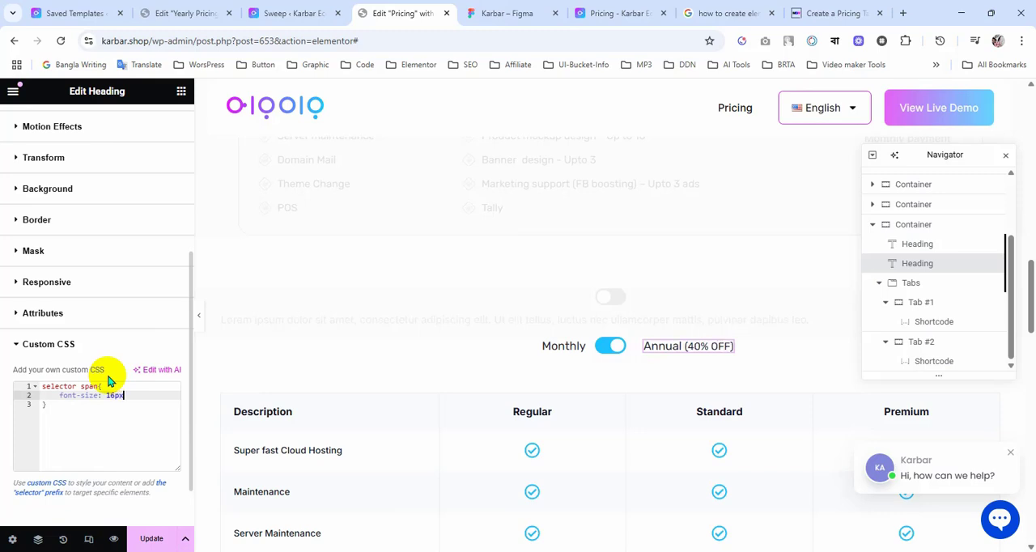
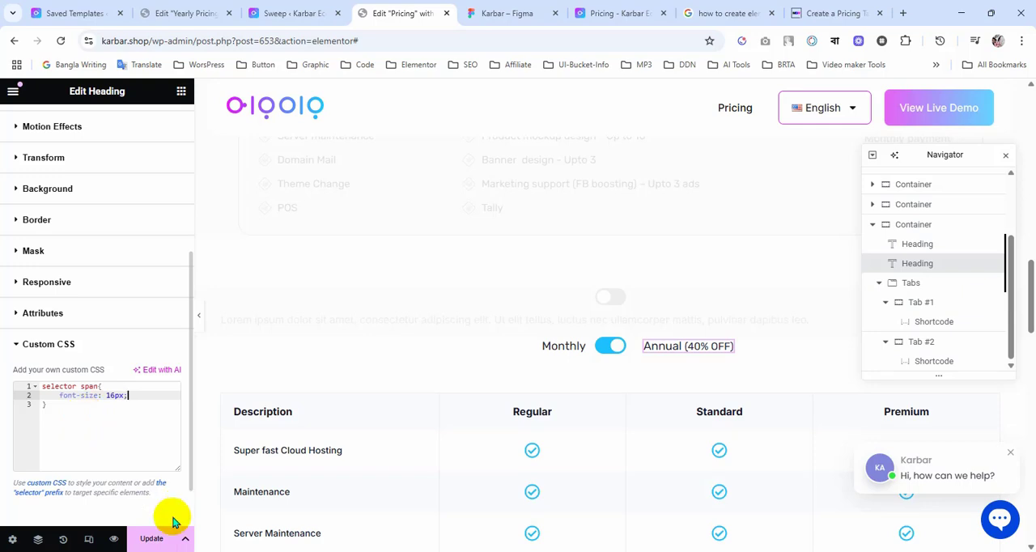
Step: Update the page and add the color #8D8C95, copied from the (40% OFF) text in Figma, to the Annual heading's span CSS rule
left_click(156, 536)
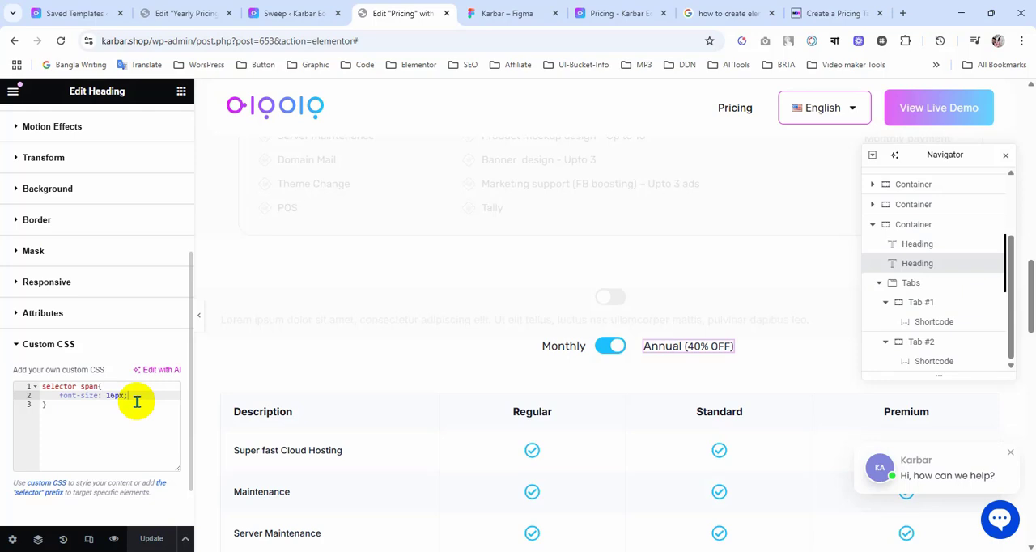
key("Down")
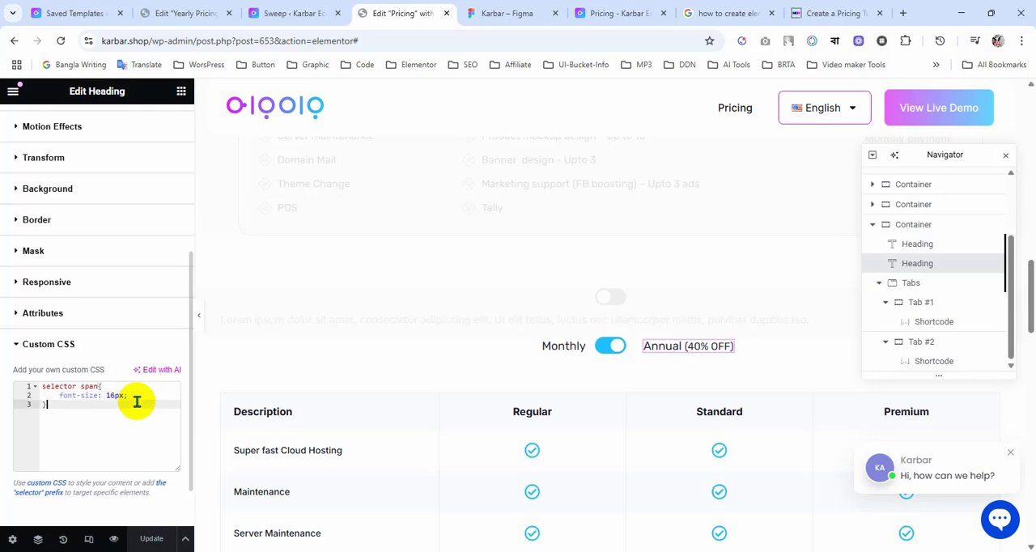
key("Up")
key("Return")
type("c")
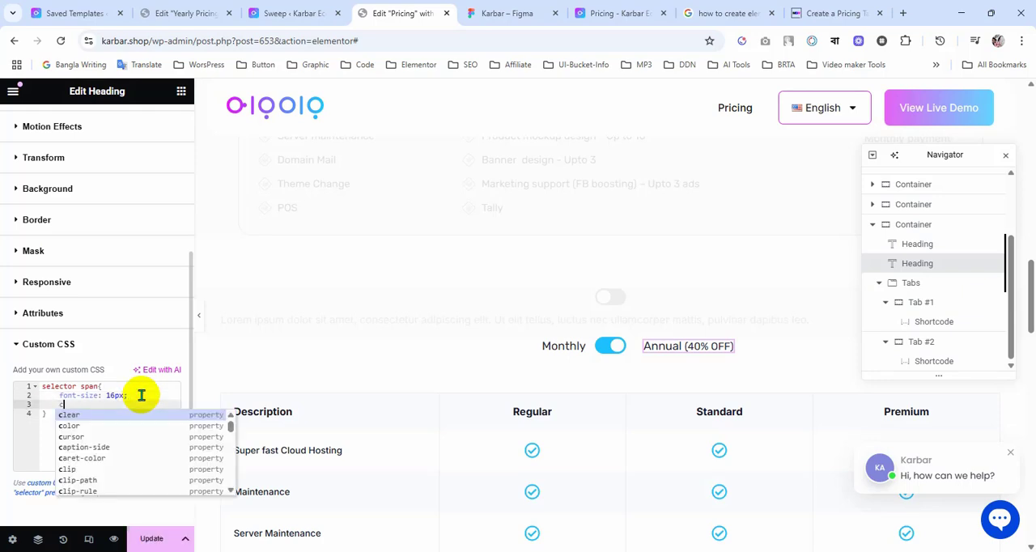
type("olor: (40% OFF")
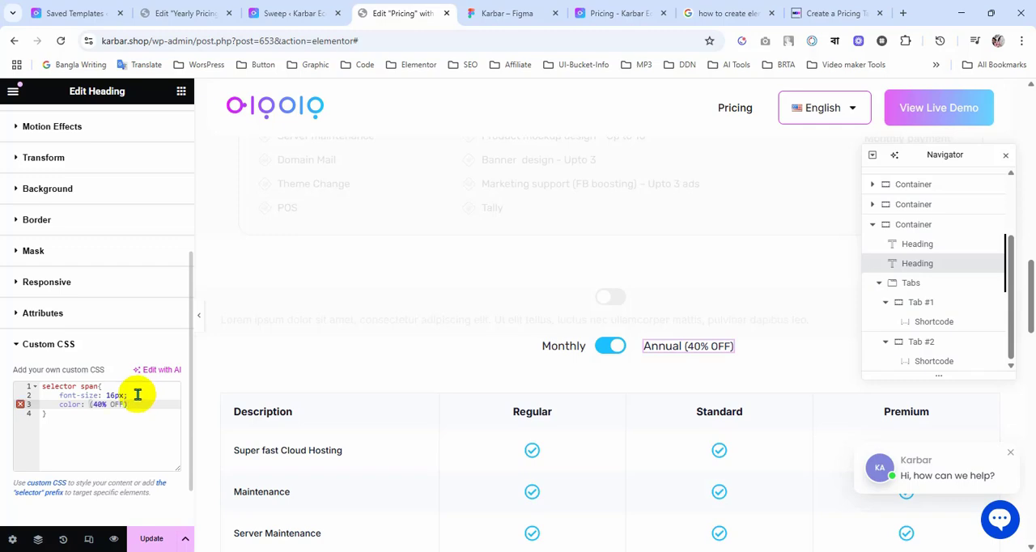
left_click(485, 15)
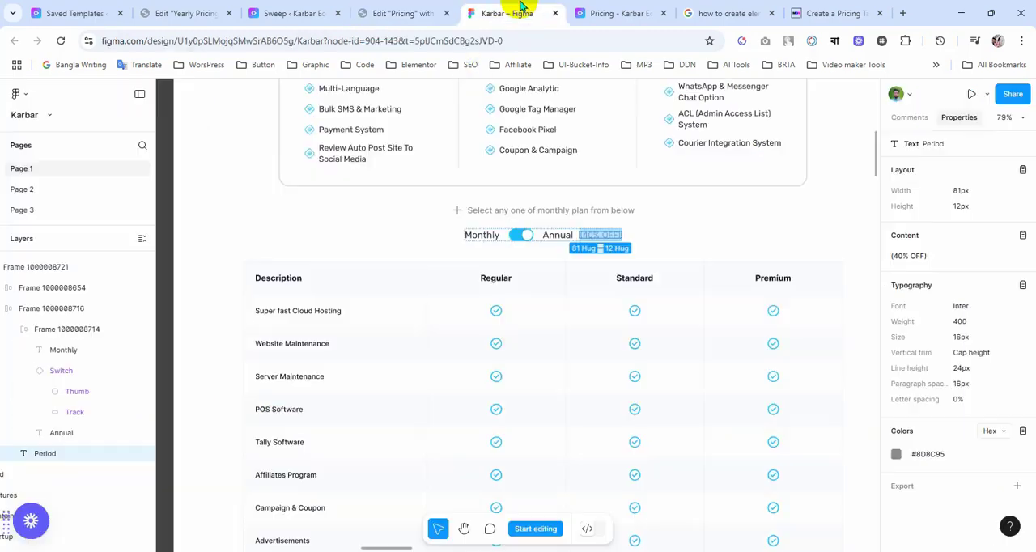
left_click(924, 455)
left_click(419, 14)
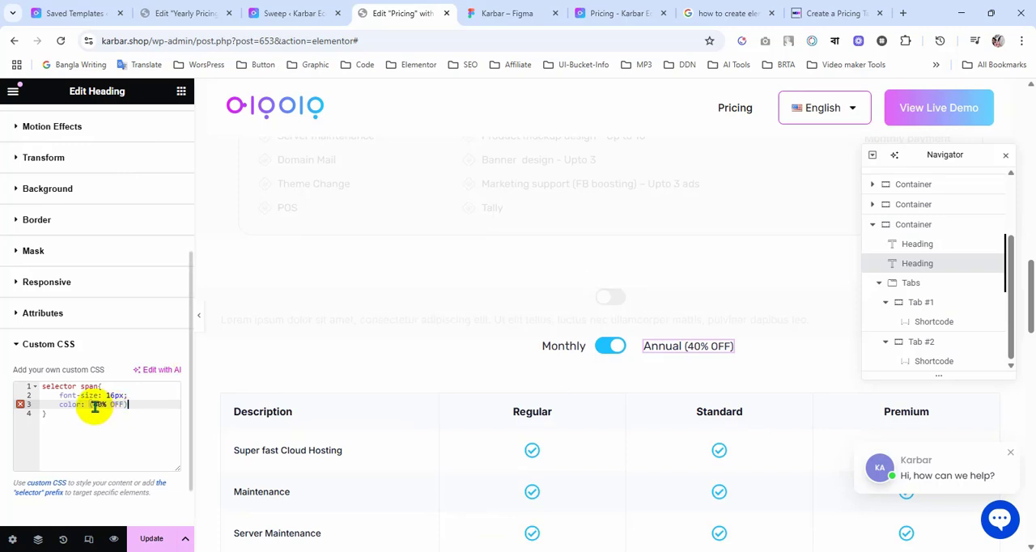
left_click_drag(90, 405, 140, 405)
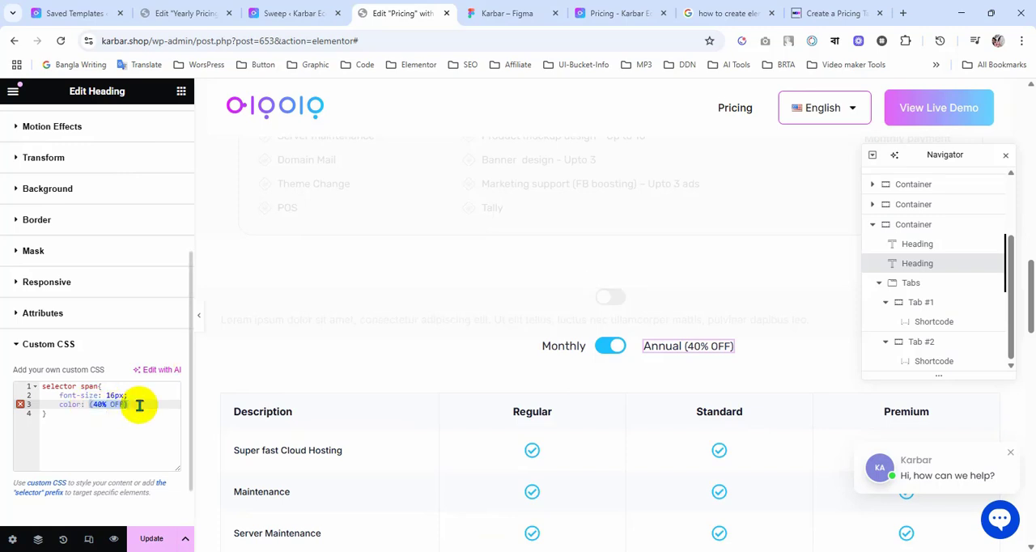
key("ctrl+v")
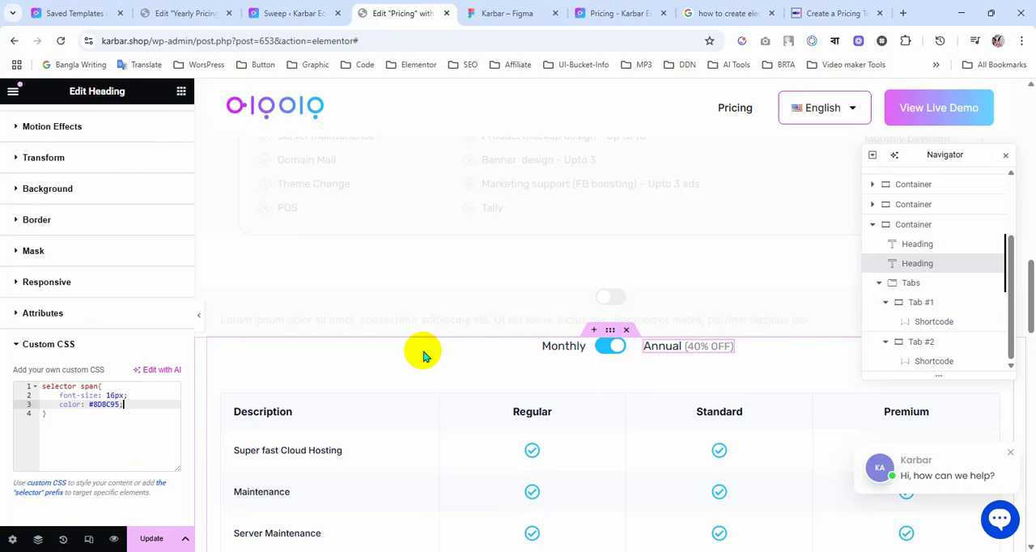
Step: Check the (40% OFF) text style in Figma and remove the font-size declaration from the heading's span CSS rule
left_click(504, 24)
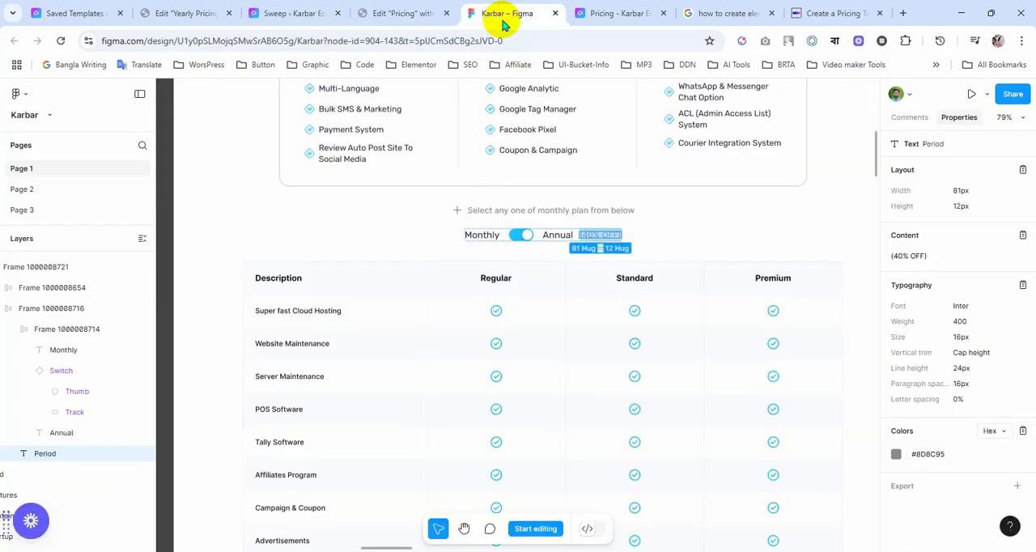
left_click(419, 17)
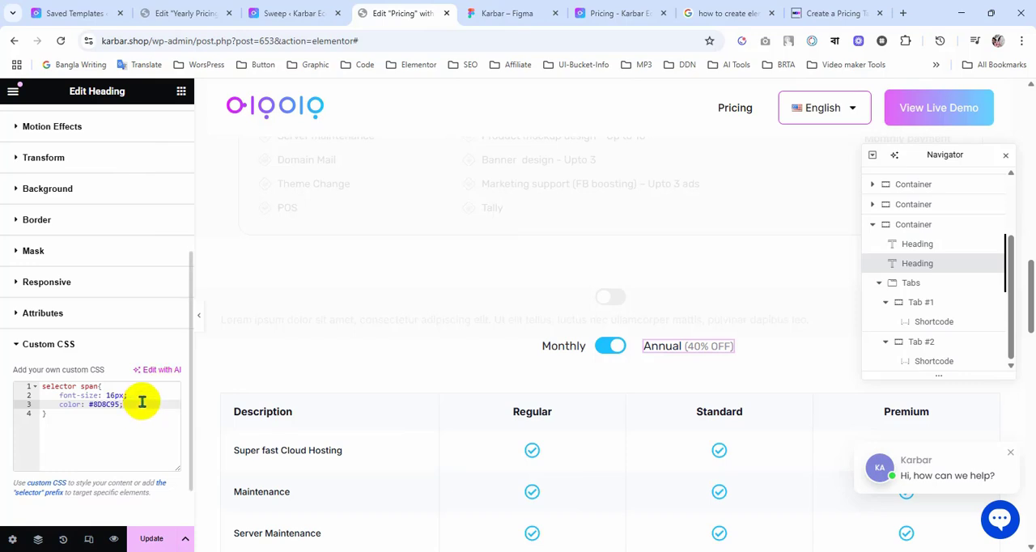
key("Return")
left_click_drag(142, 400, 139, 390)
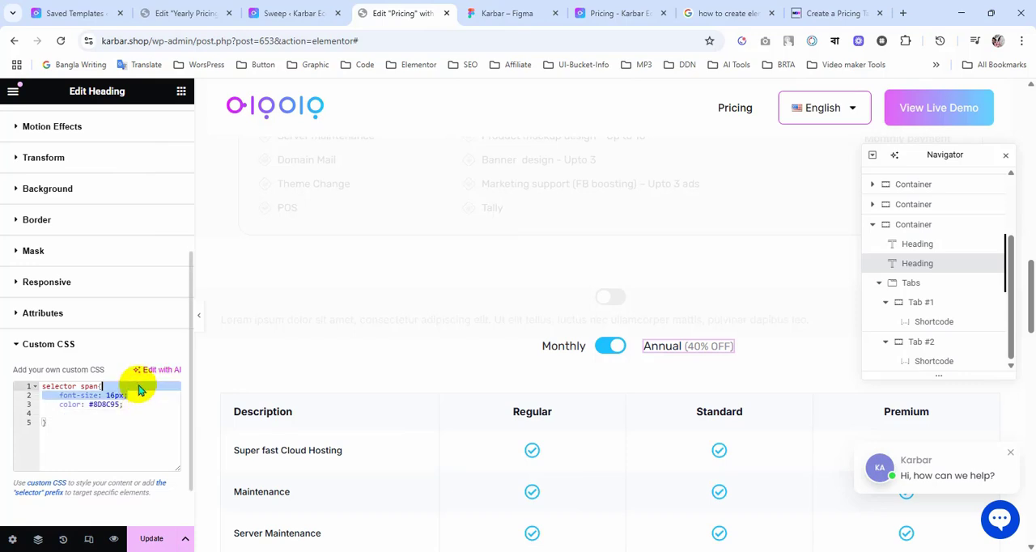
key("BackSpace")
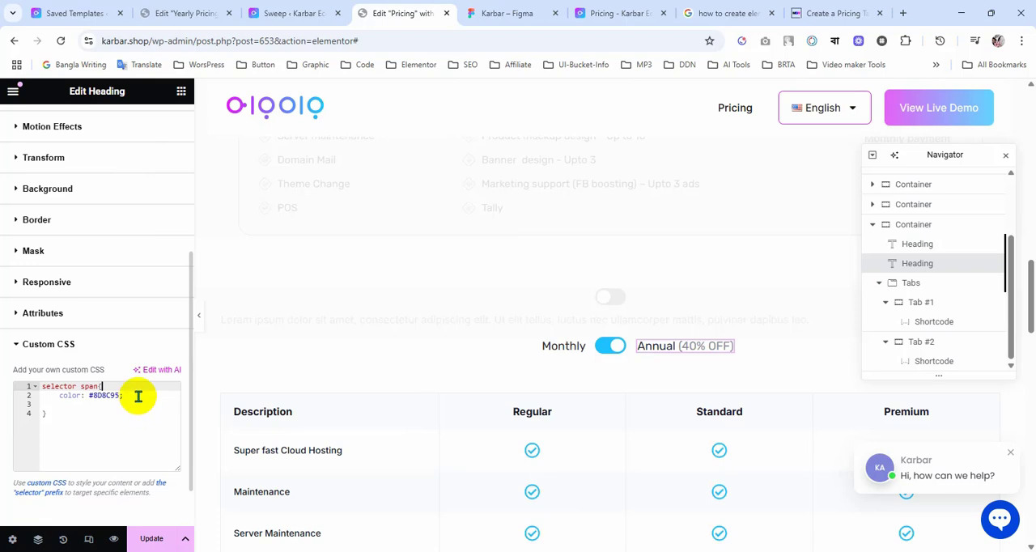
Step: Add font-weight: 400 to the heading's span CSS rule and update the page
left_click(139, 393)
key("Return")
type("wi")
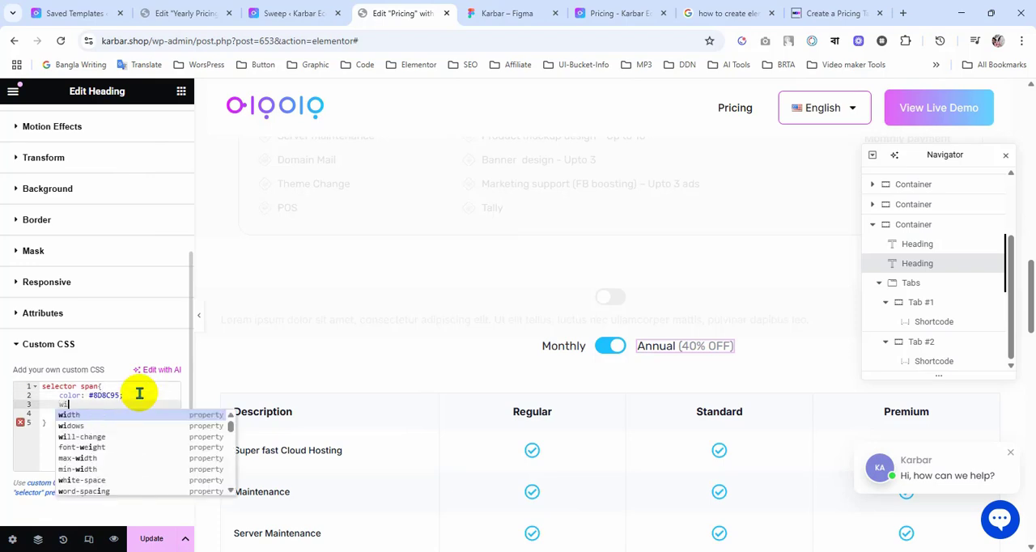
key("BackSpace")
key("BackSpace")
type("font")
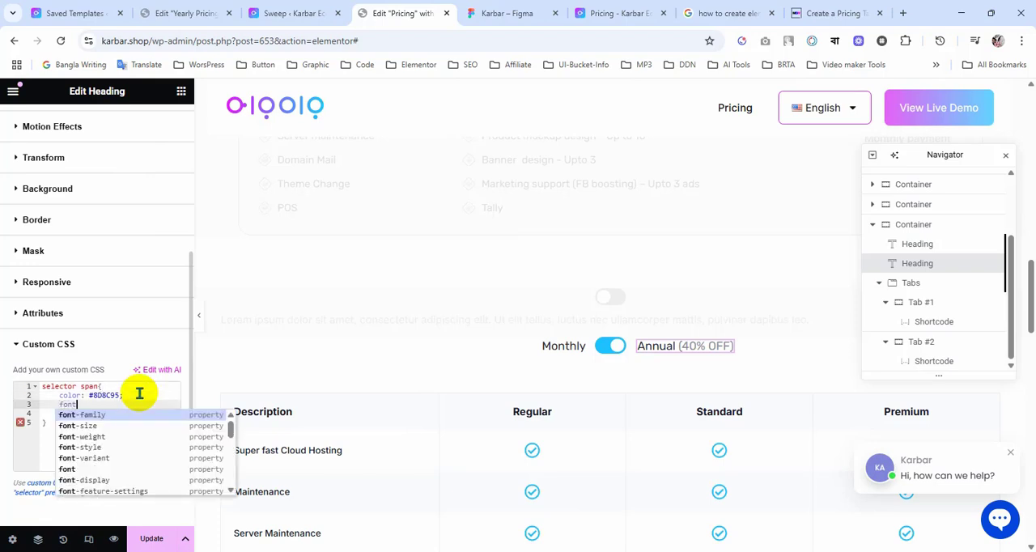
key("Down")
key("Down")
key("Return")
type("4")
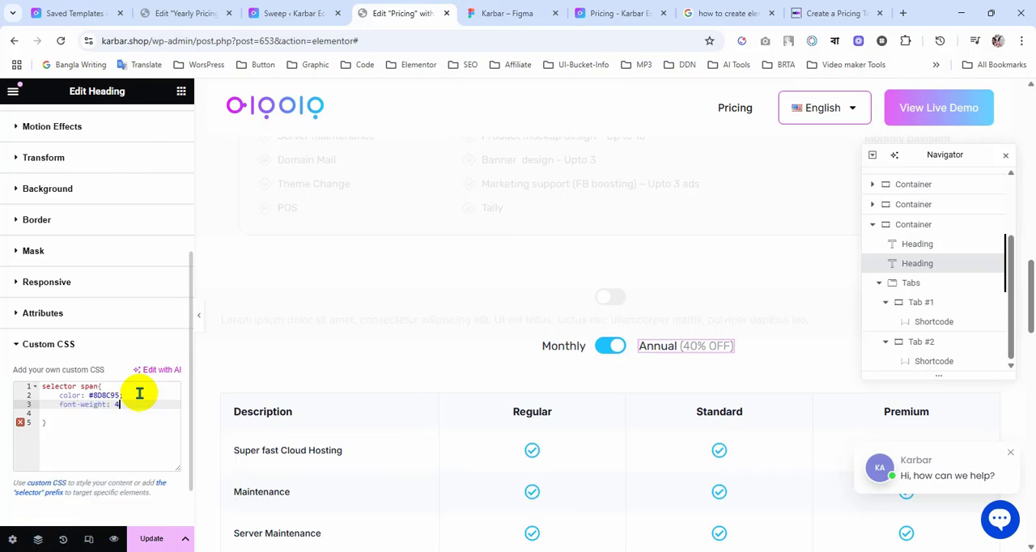
type("00;")
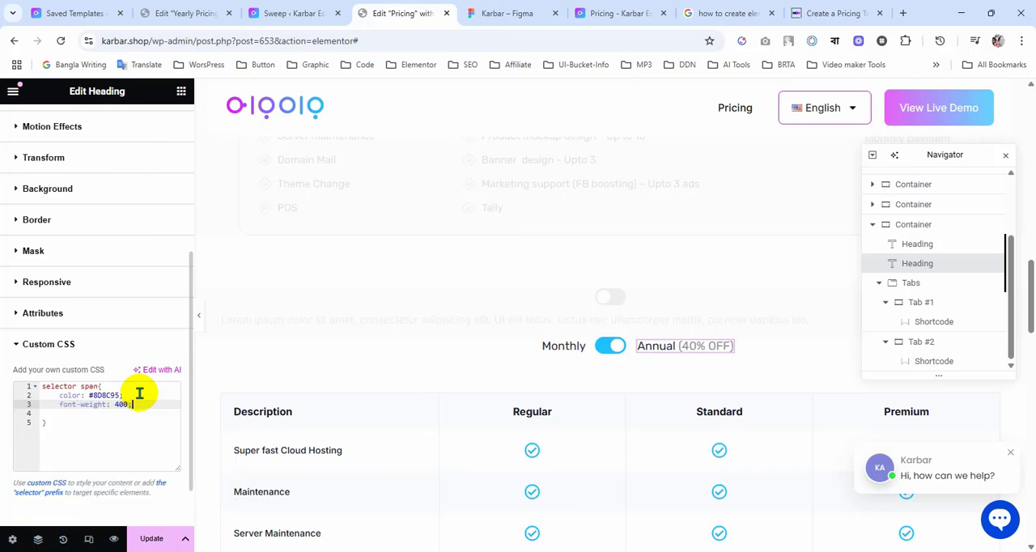
left_click(152, 539)
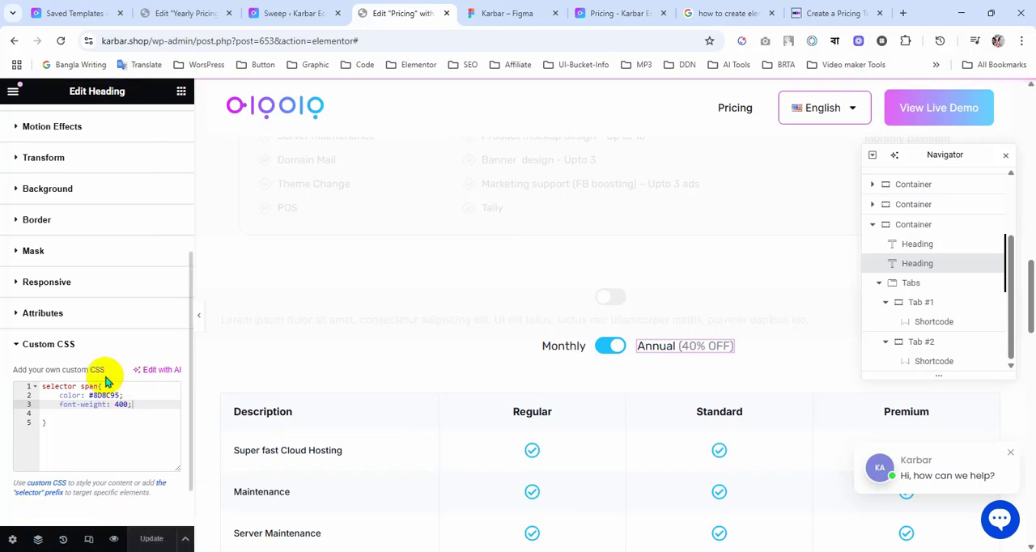
Step: Reload the Pricing page preview and try the Monthly/Annual toggle
left_click(616, 14)
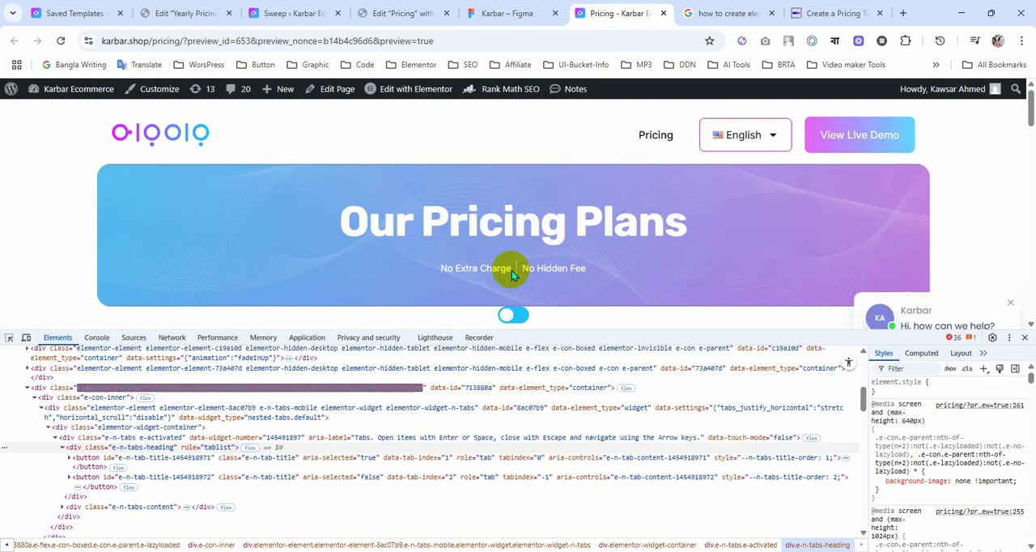
scroll(512, 273, "down", 5)
scroll(511, 274, "up", 5)
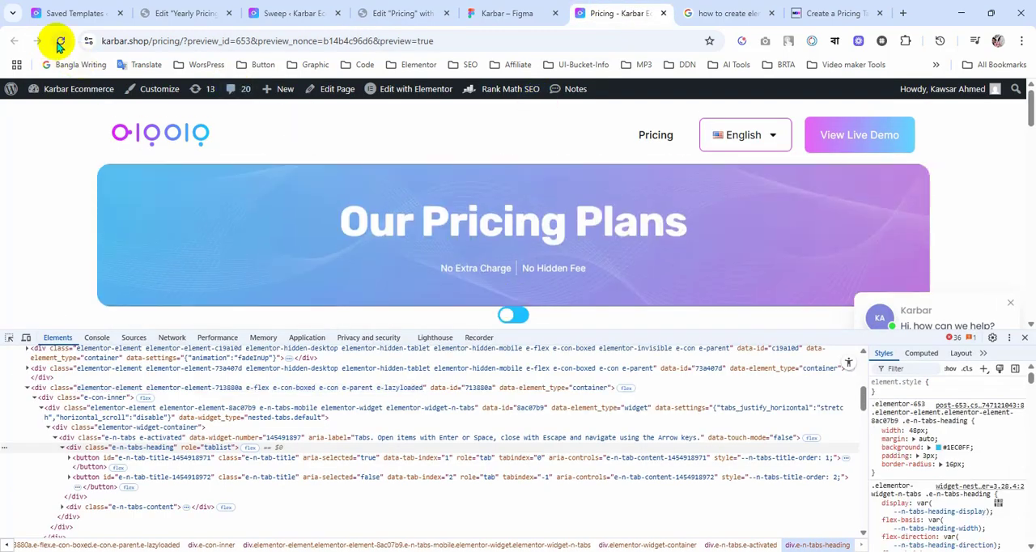
left_click(58, 41)
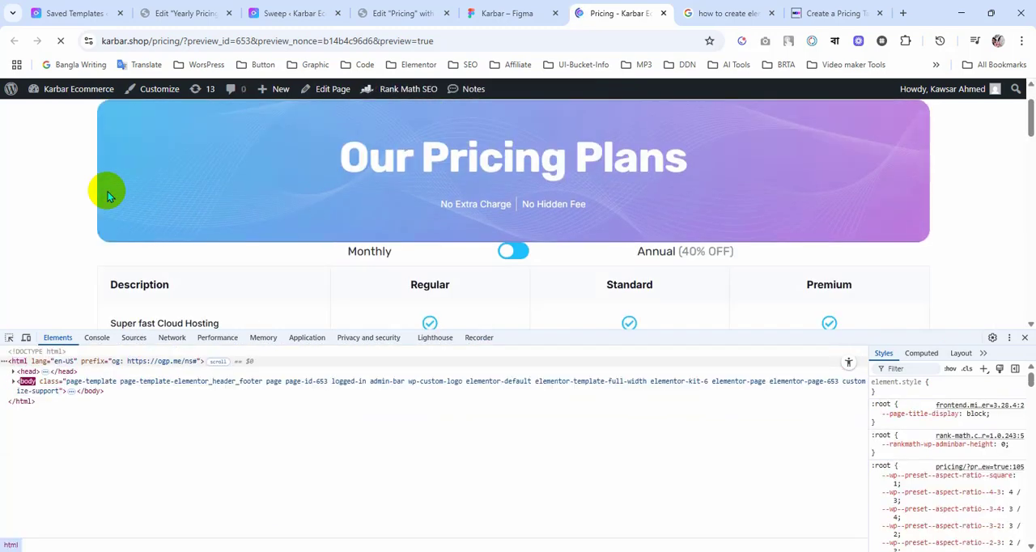
left_click(522, 253)
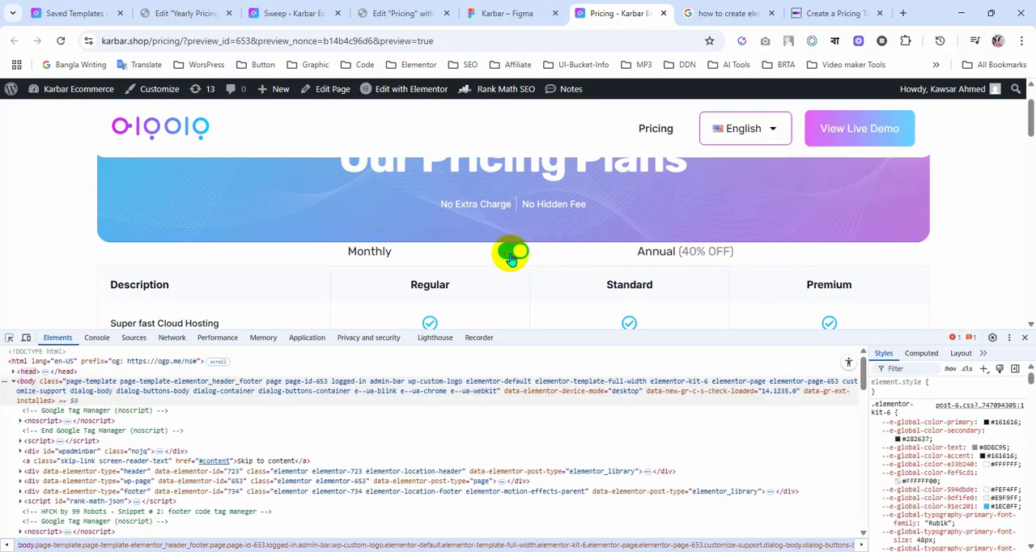
Step: Inspect the (40% OFF) text beside the toggle in the browser's developer tools to examine its markup and styles
right_click(673, 253)
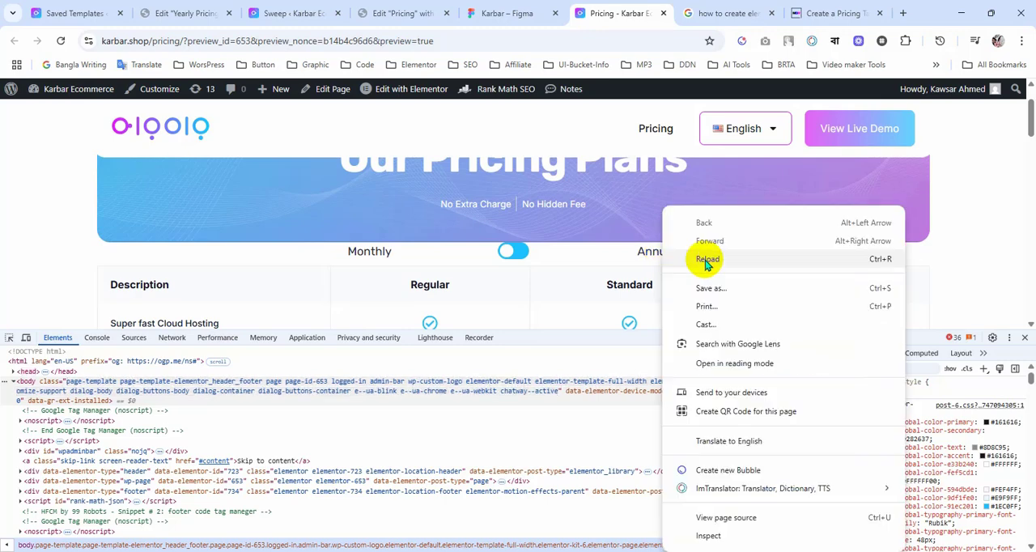
left_click(624, 261)
right_click(695, 252)
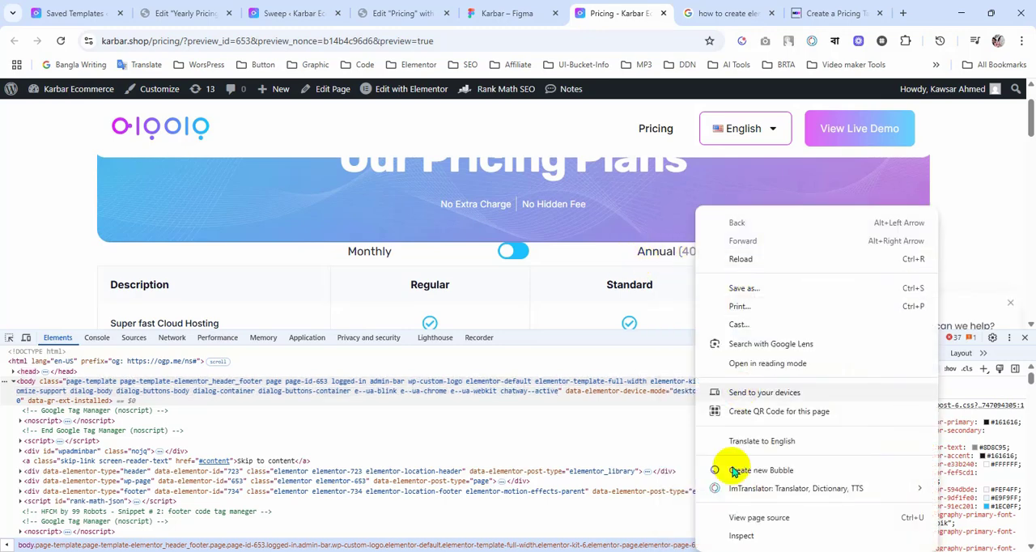
left_click(736, 528)
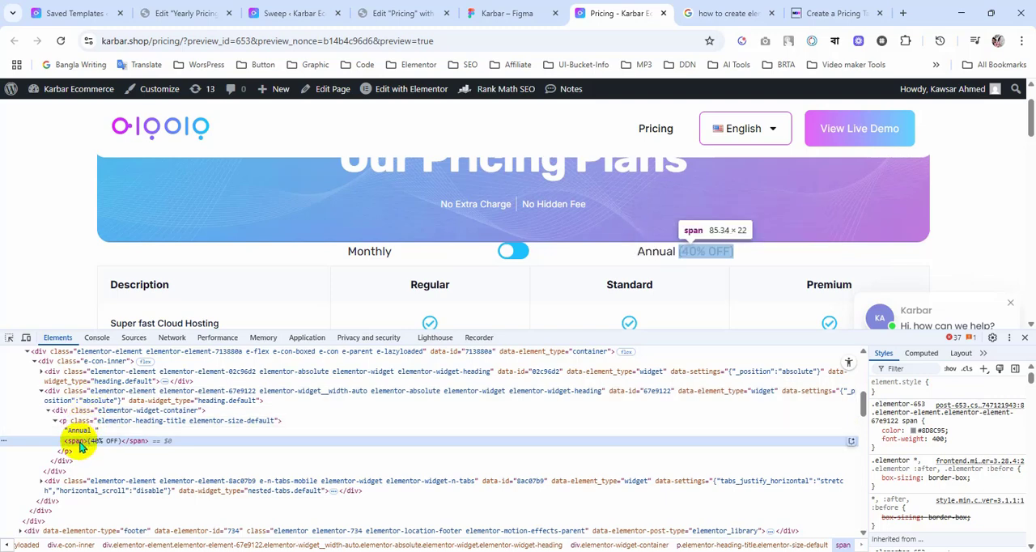
Step: In the Elementor editor, wrap (40% OFF) in the Annual heading's title in small tags instead of span tags and update the page
left_click(399, 13)
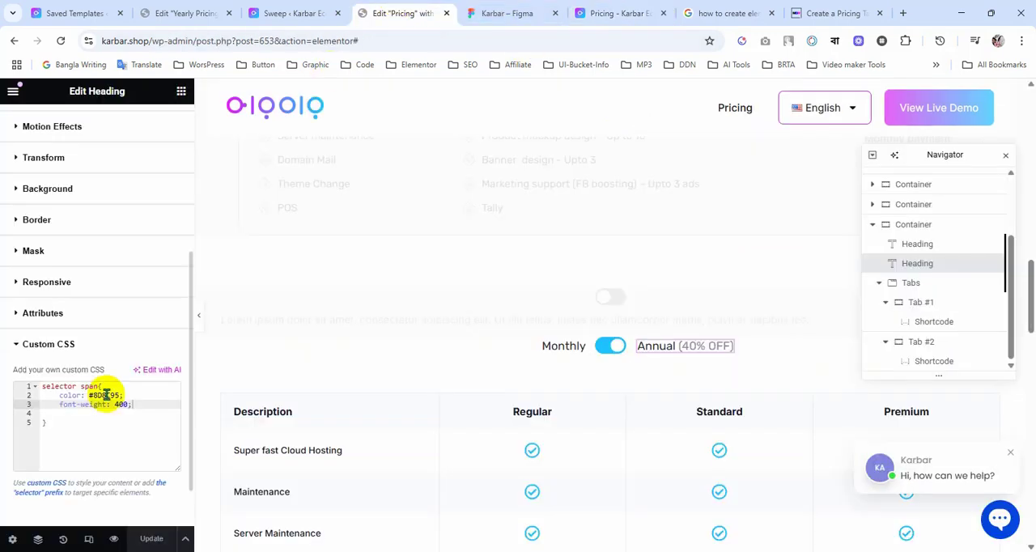
left_click(77, 348)
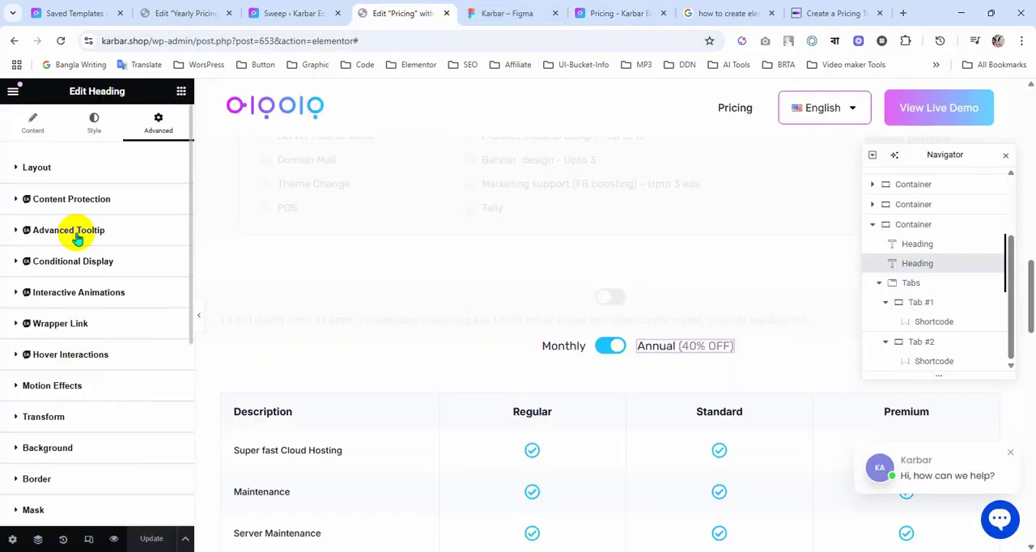
left_click(39, 133)
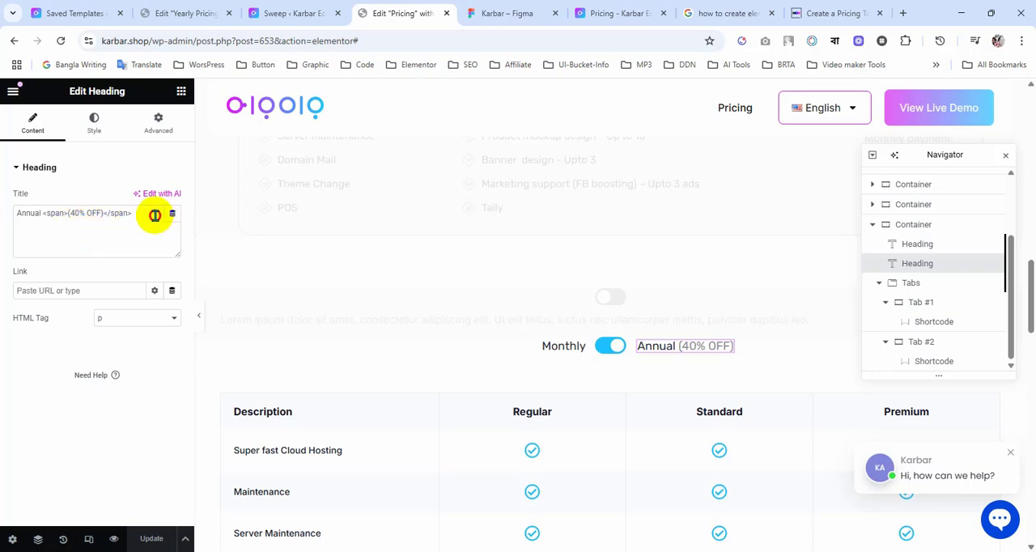
left_click(154, 215)
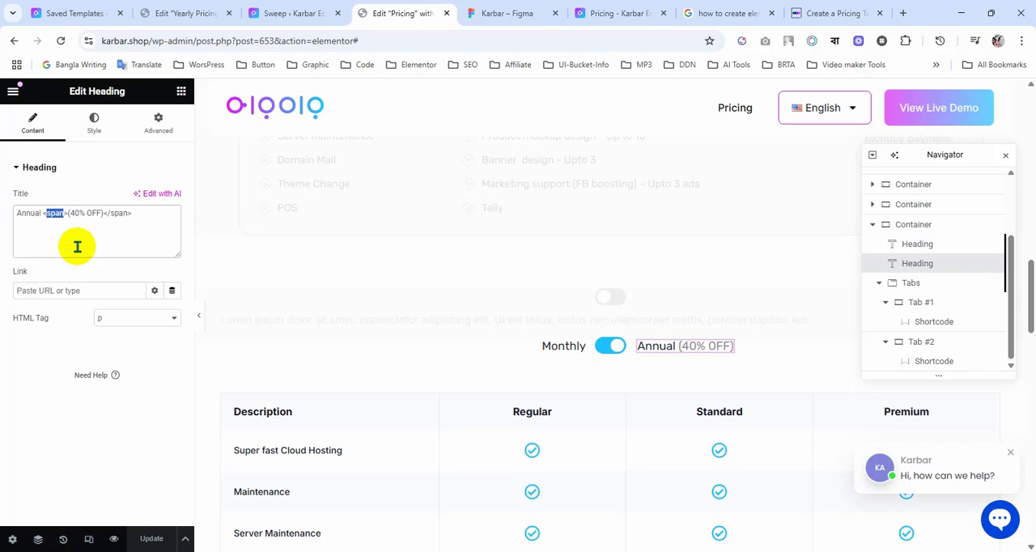
type("s")
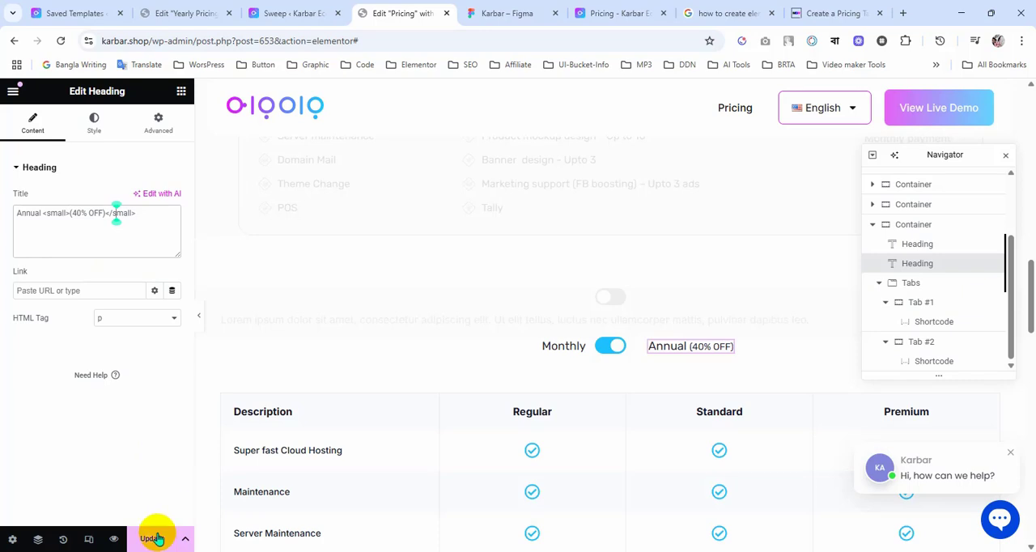
Step: Change the Annual heading's custom CSS selector to "selector small", keeping its color and font-weight declarations
left_click(162, 130)
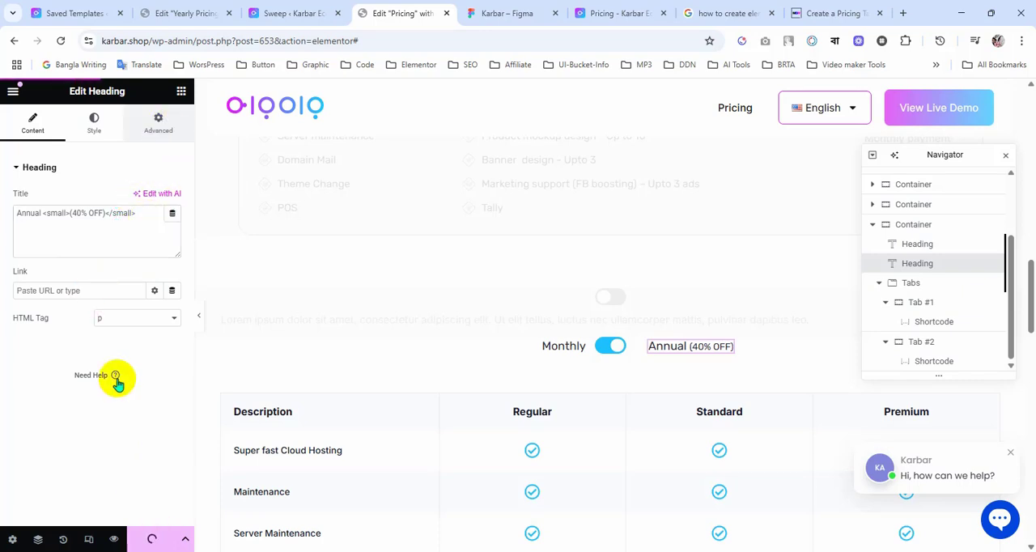
scroll(118, 387, "down", 5)
scroll(104, 469, "down", 2)
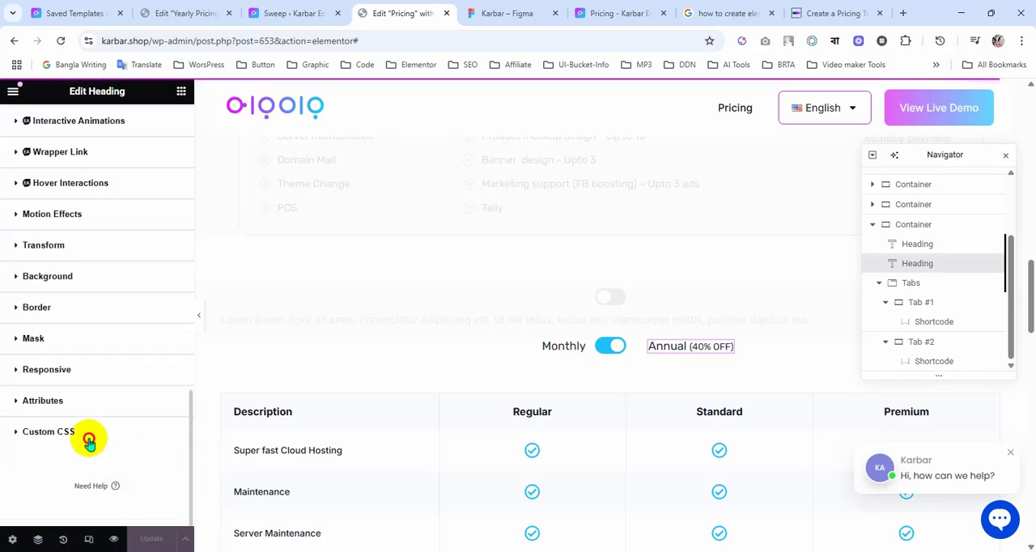
left_click(89, 433)
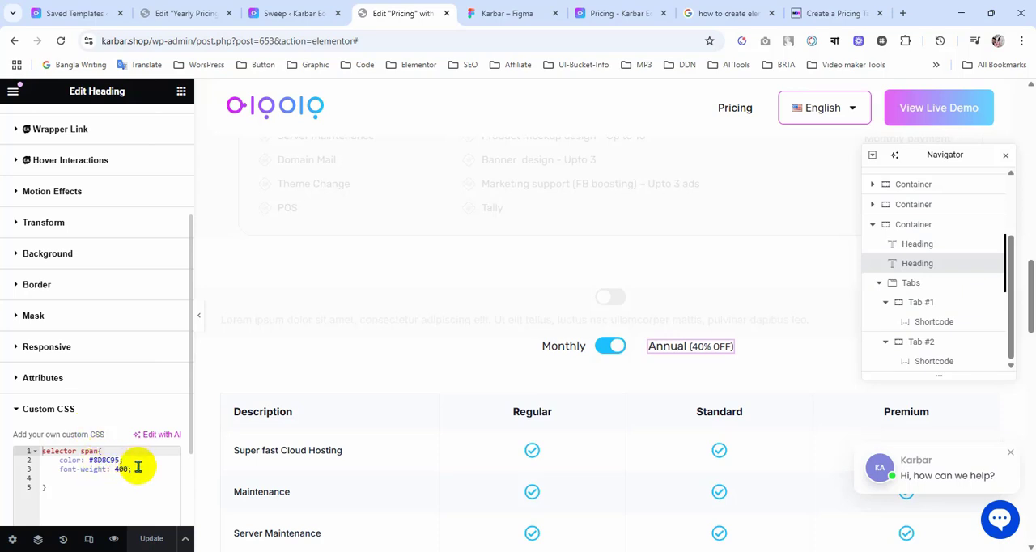
double_click(87, 452)
type("small")
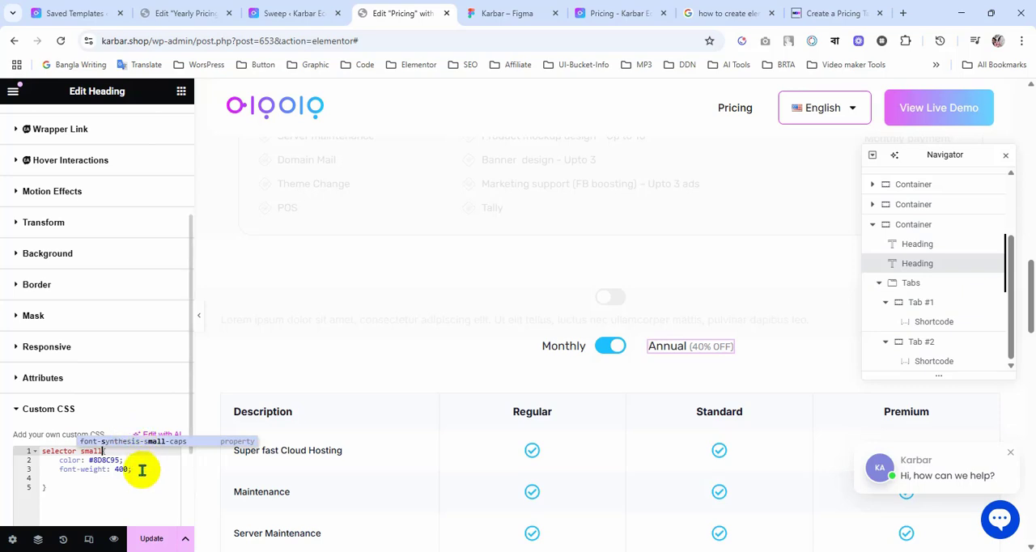
left_click_drag(143, 469, 143, 459)
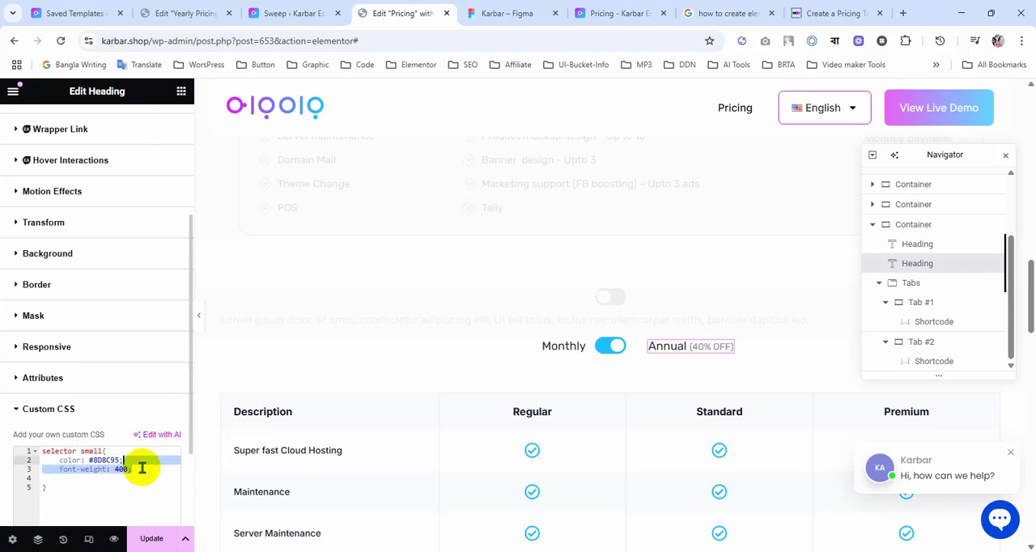
left_click(142, 468)
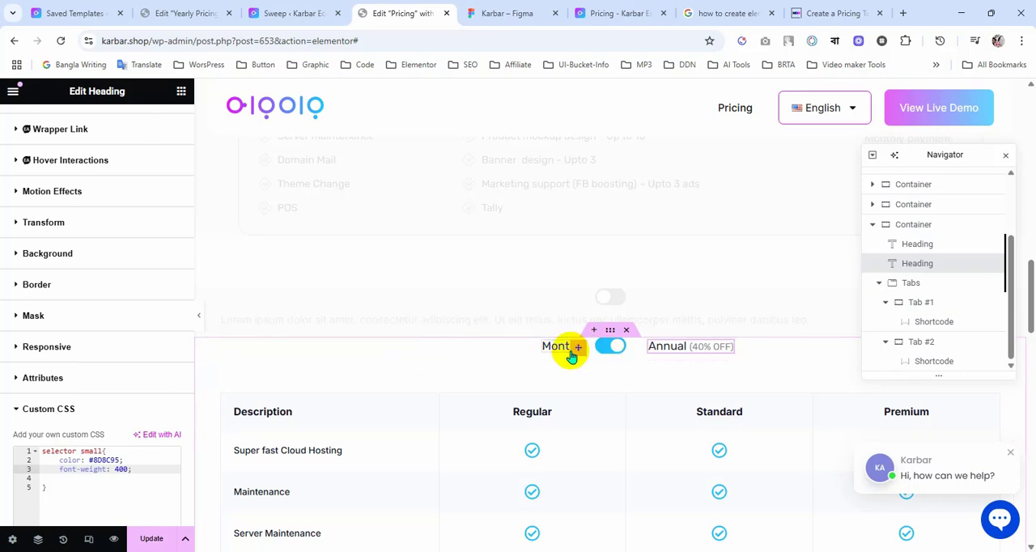
Step: Set the top and bottom margins of the container holding the Monthly/Annual toggle to 50 px
left_click(203, 318)
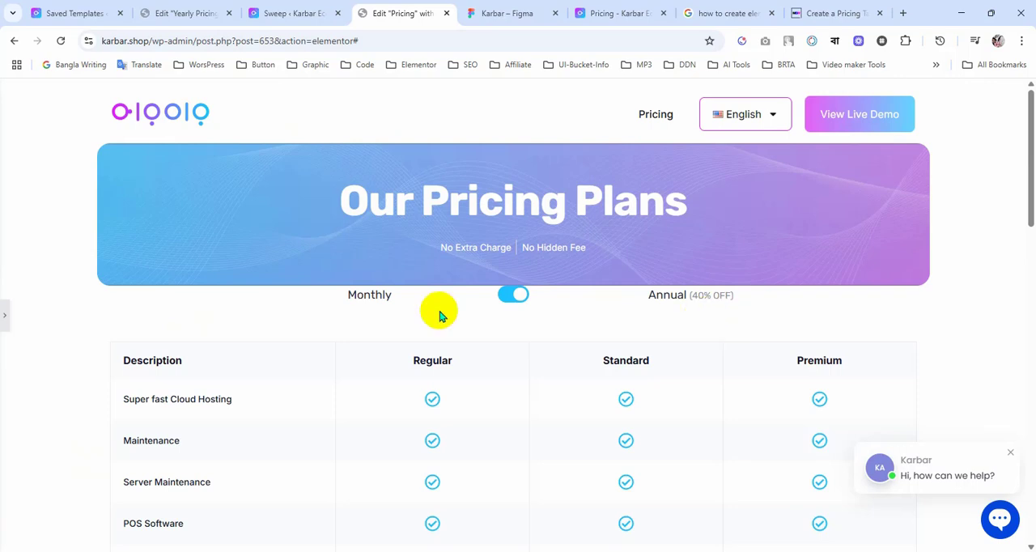
left_click(5, 320)
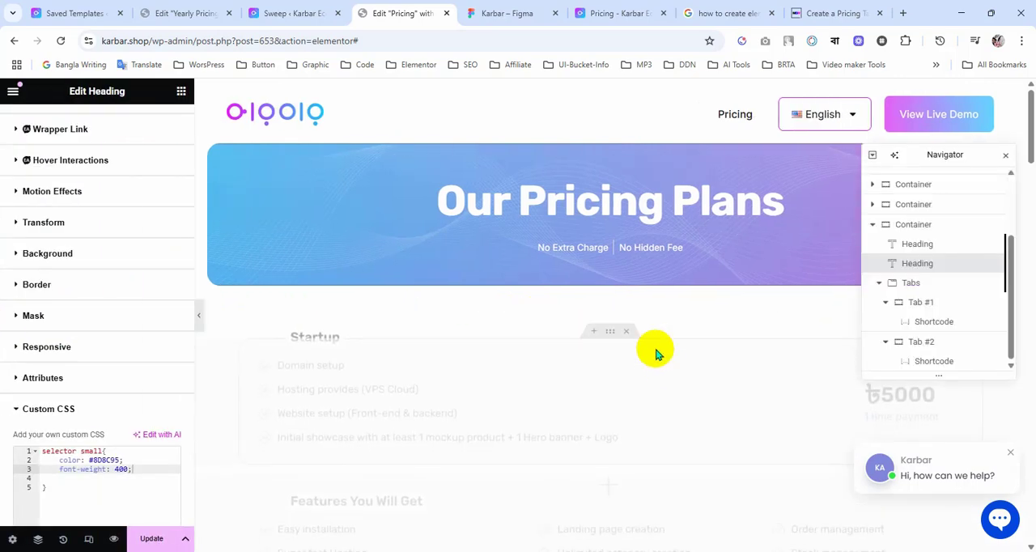
scroll(640, 364, "down", 7)
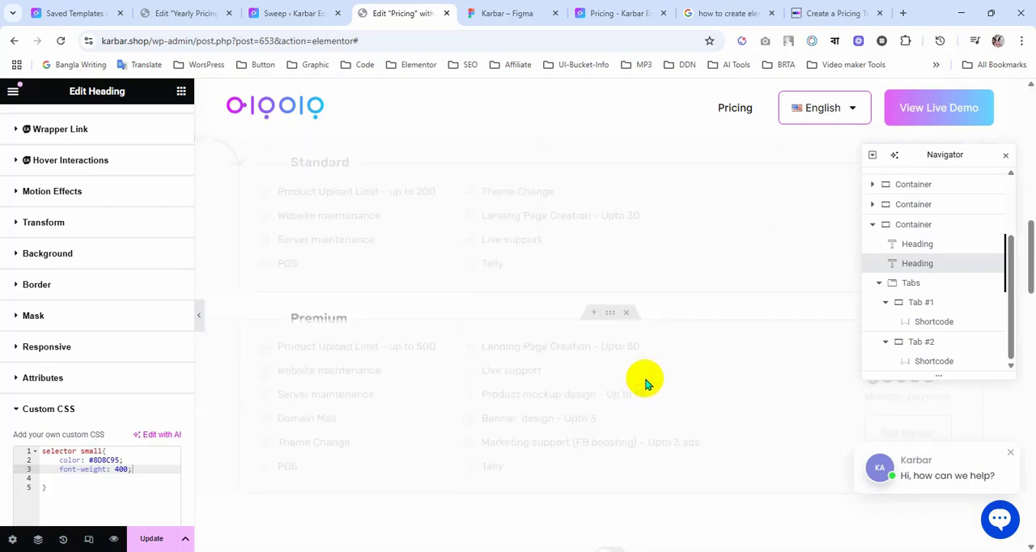
scroll(646, 384, "down", 7)
scroll(646, 382, "up", 3)
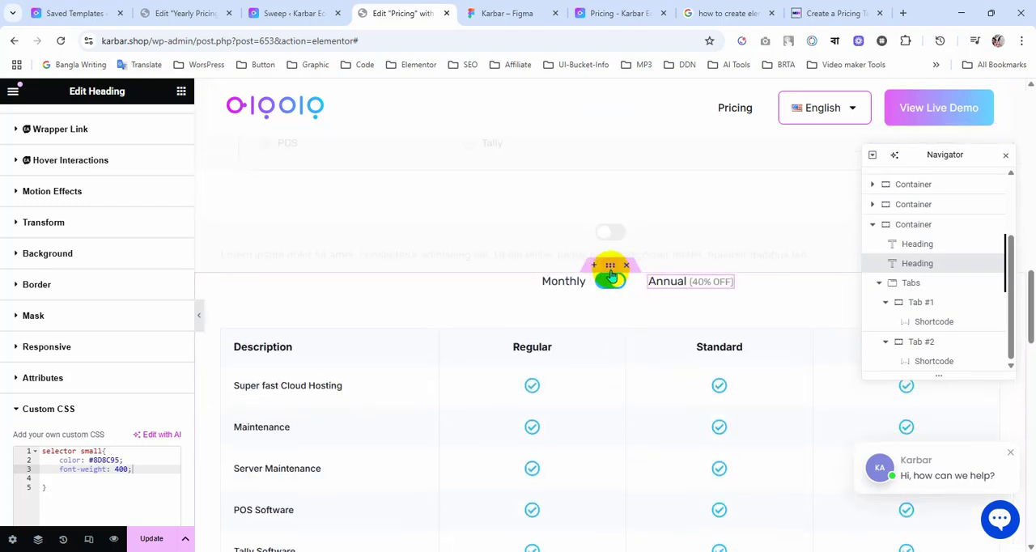
left_click(613, 277)
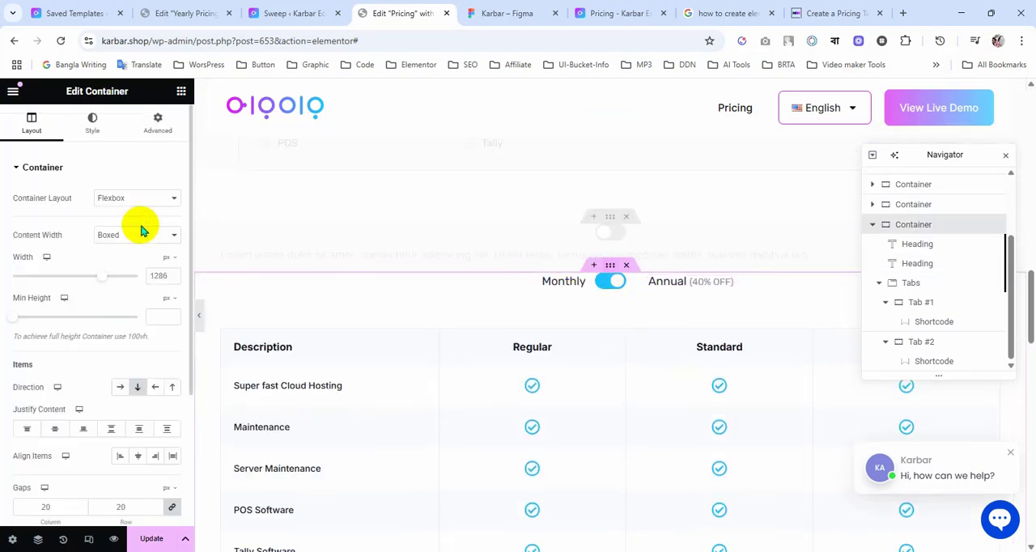
left_click(154, 130)
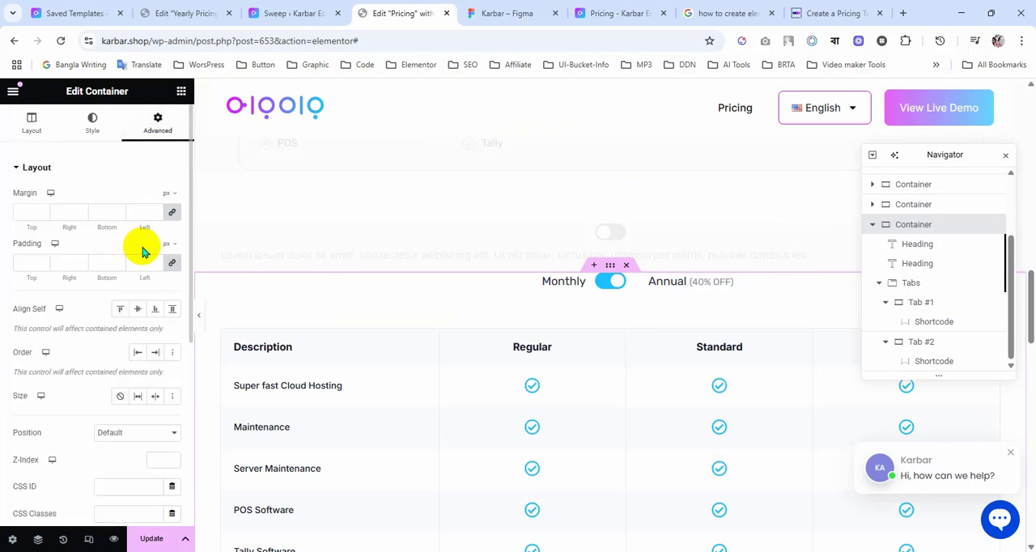
left_click(25, 212)
type("50")
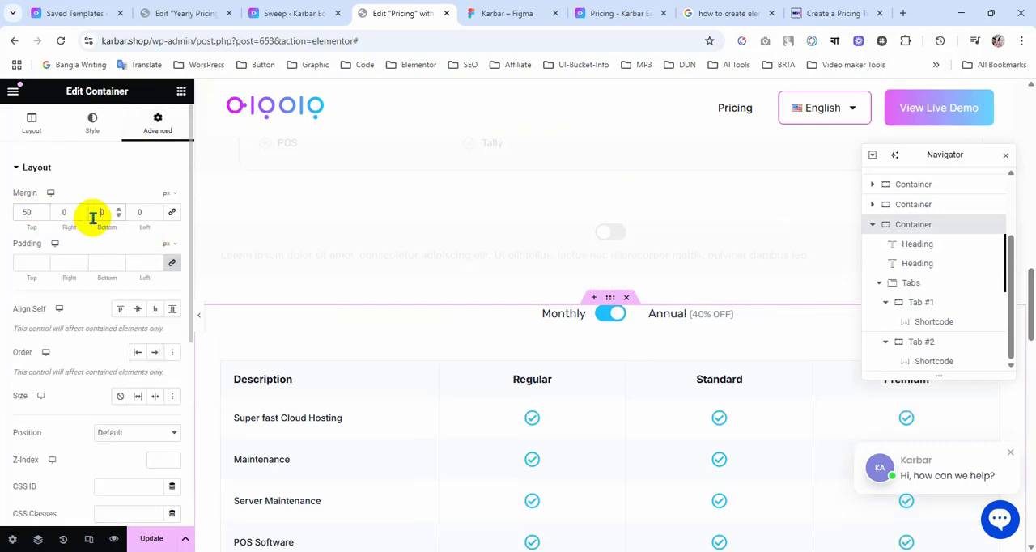
Step: Set the toggle container's padding to 20 px on all four sides, with the values linked
left_click(172, 263)
left_click(172, 263)
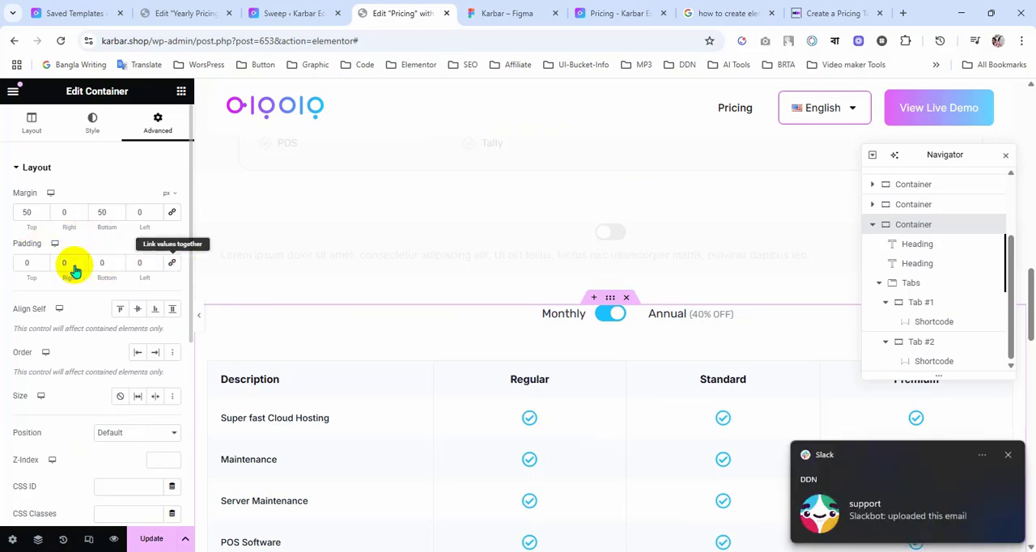
double_click(59, 263)
type("20")
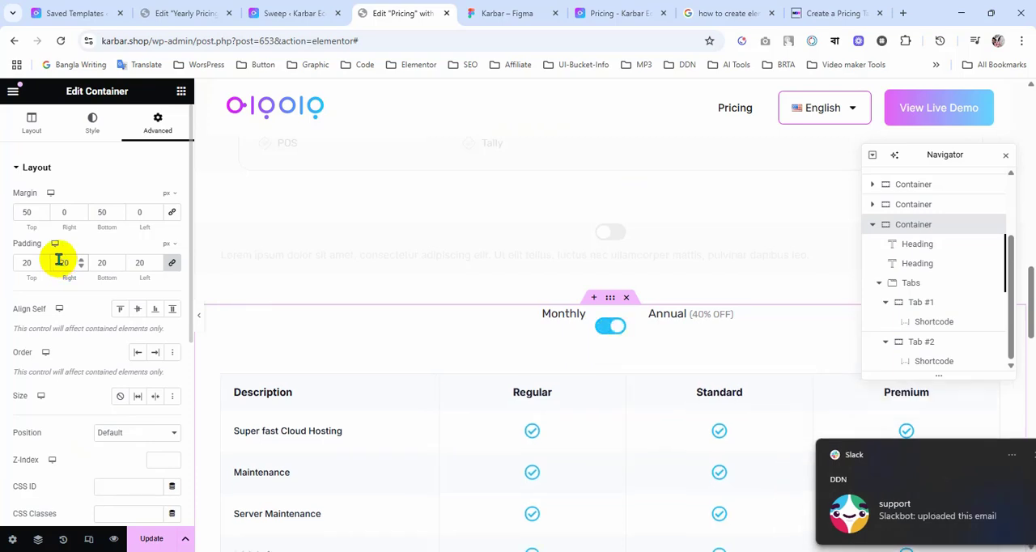
Step: Set the Monthly heading's vertical offset to 24 px so it lines up with the toggle switch
left_click(576, 316)
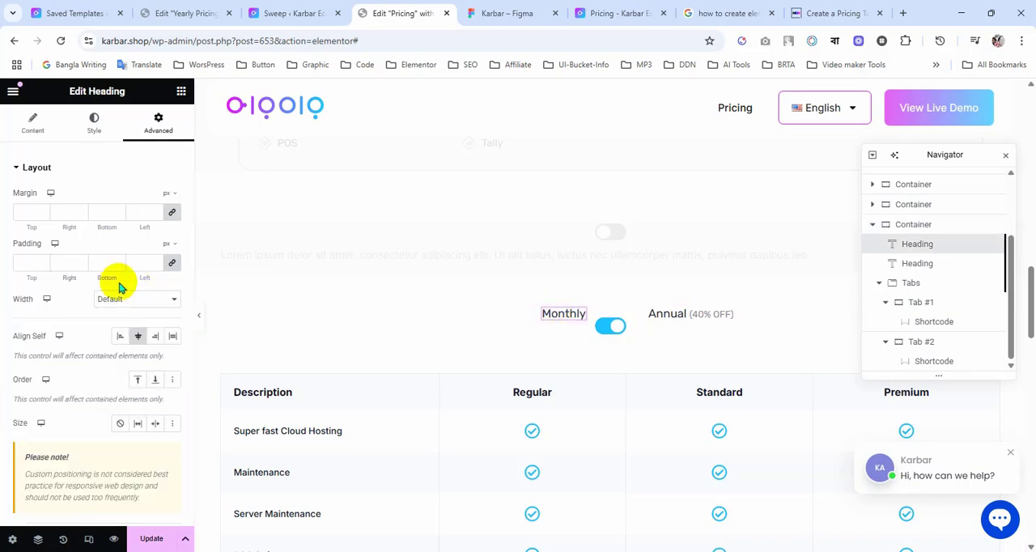
left_click(92, 134)
left_click(154, 128)
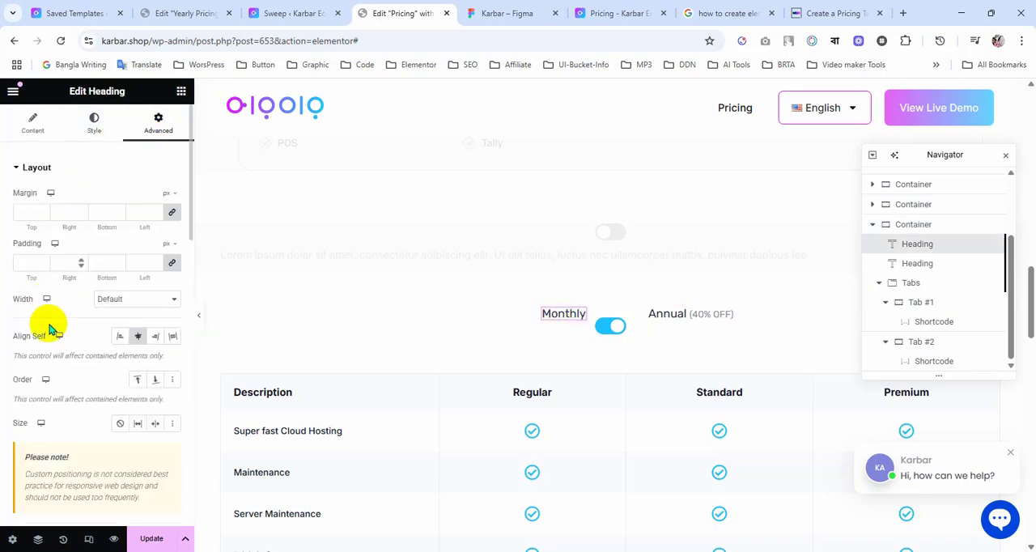
scroll(51, 330, "down", 3)
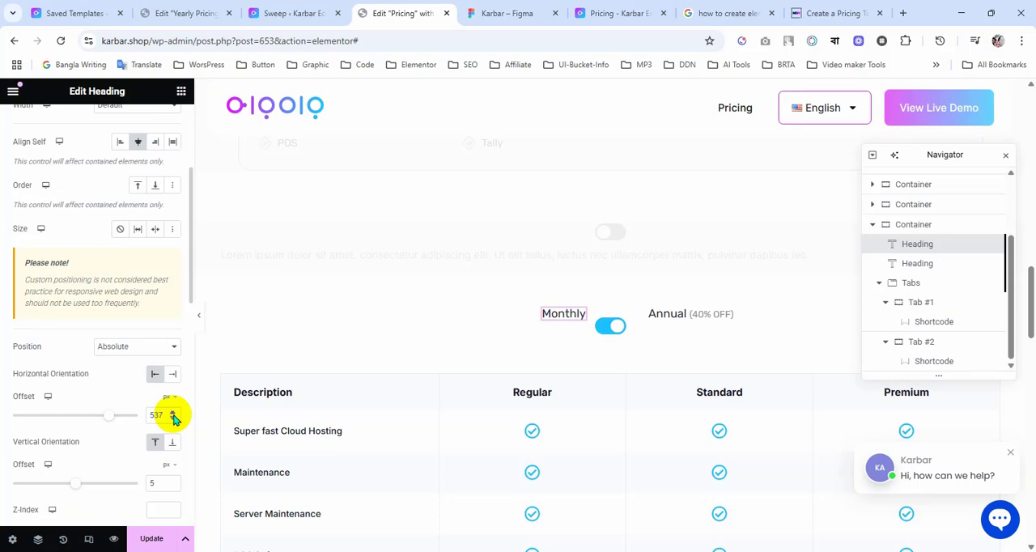
scroll(80, 443, "down", 2)
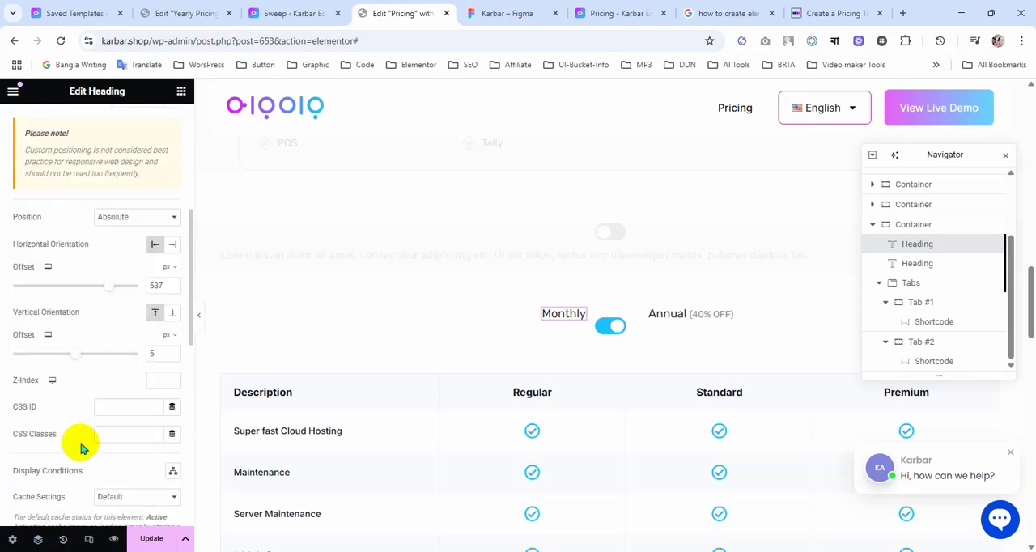
scroll(79, 444, "down", 4)
scroll(80, 444, "up", 5)
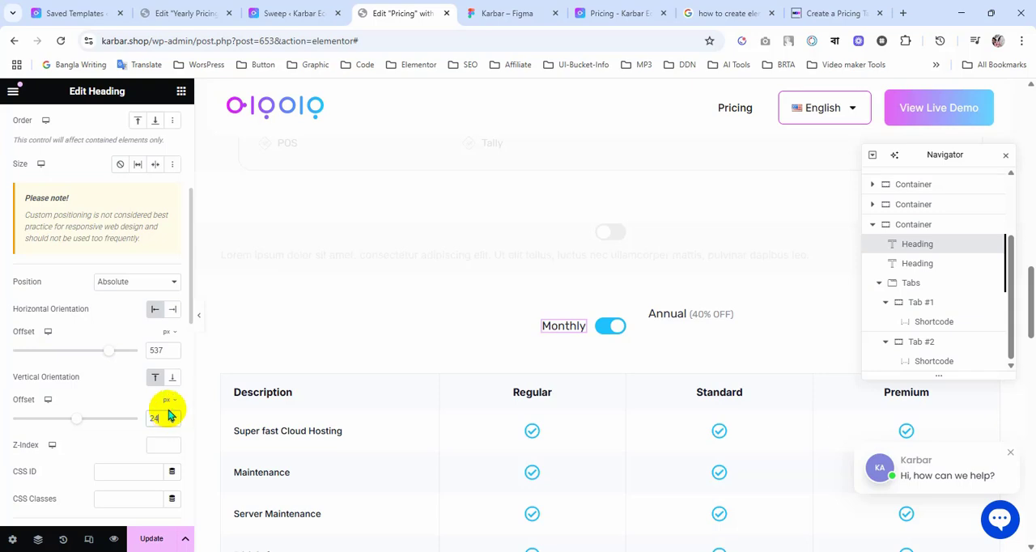
left_click(156, 414)
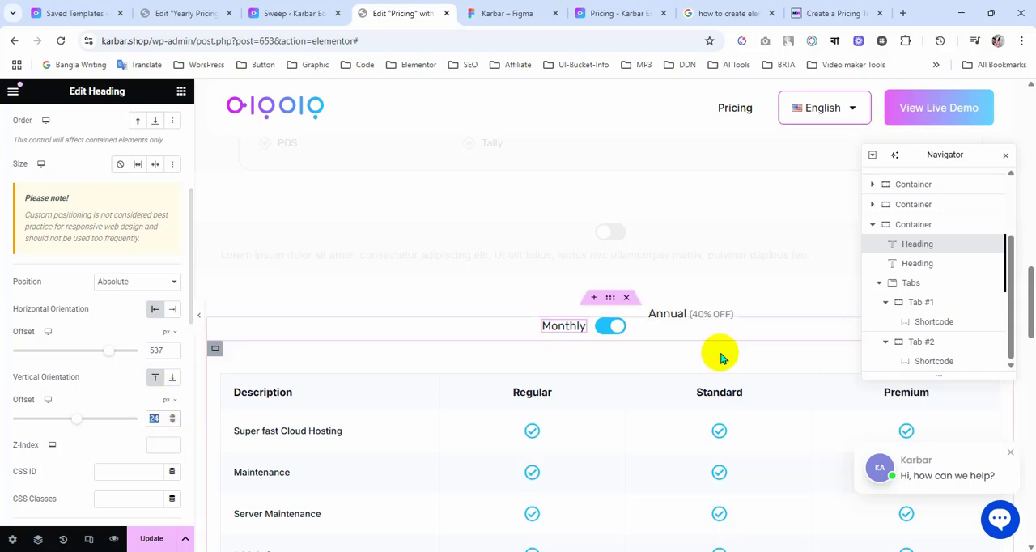
Step: Set the Annual heading's vertical offset to 24 px to match the Monthly heading
left_click(723, 317)
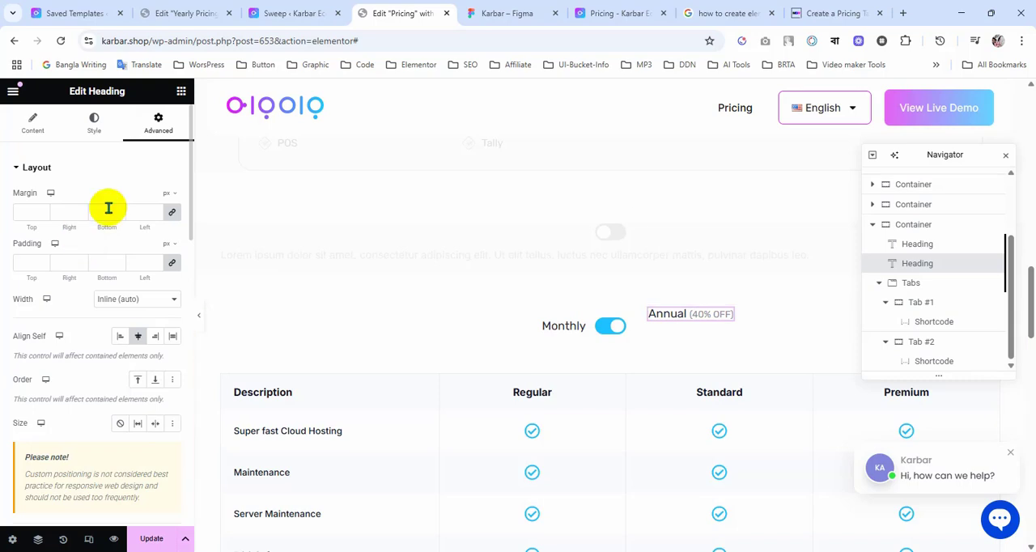
scroll(94, 299, "down", 8)
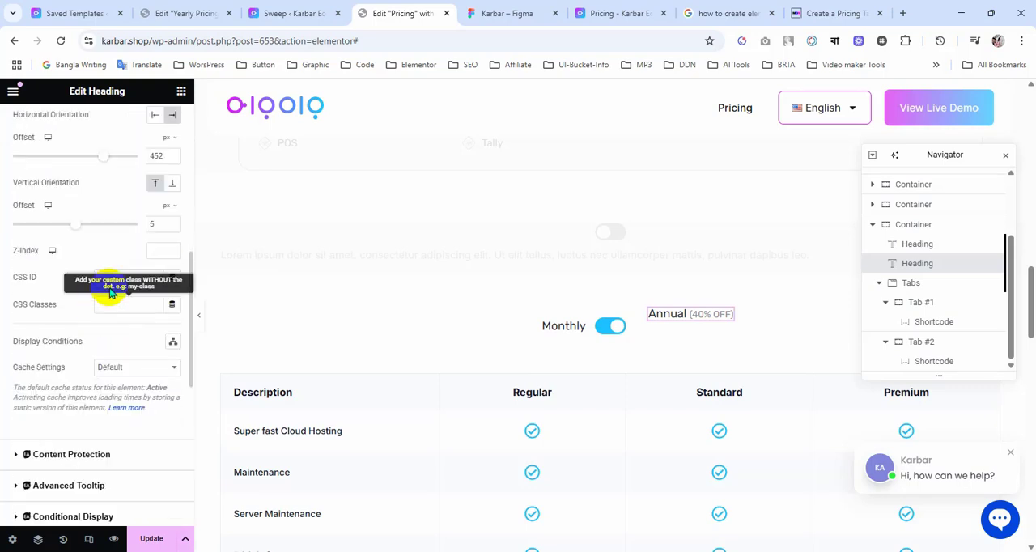
type("24")
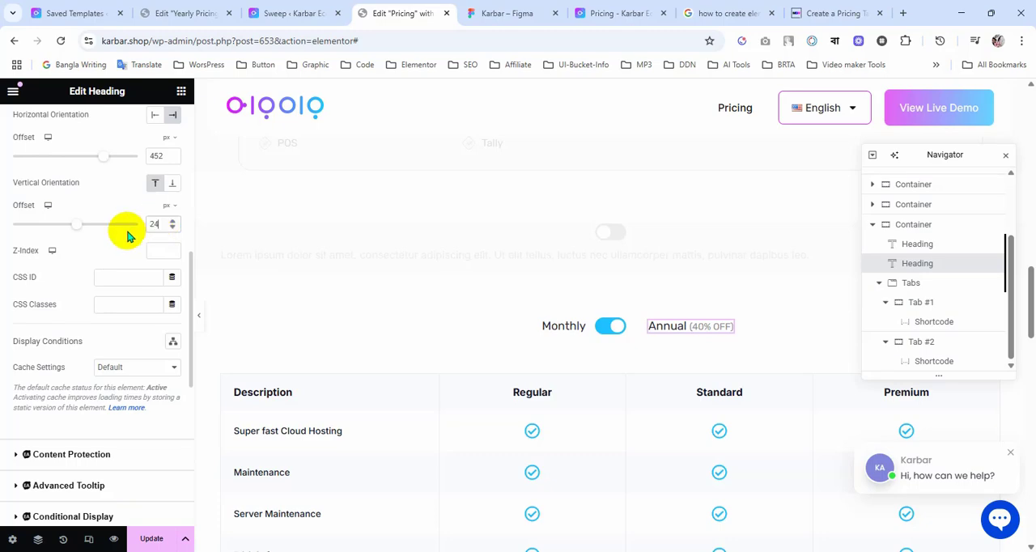
Step: Check the spacing of the Monthly and Annual labels around the toggle with the page shown at full width
left_click(200, 318)
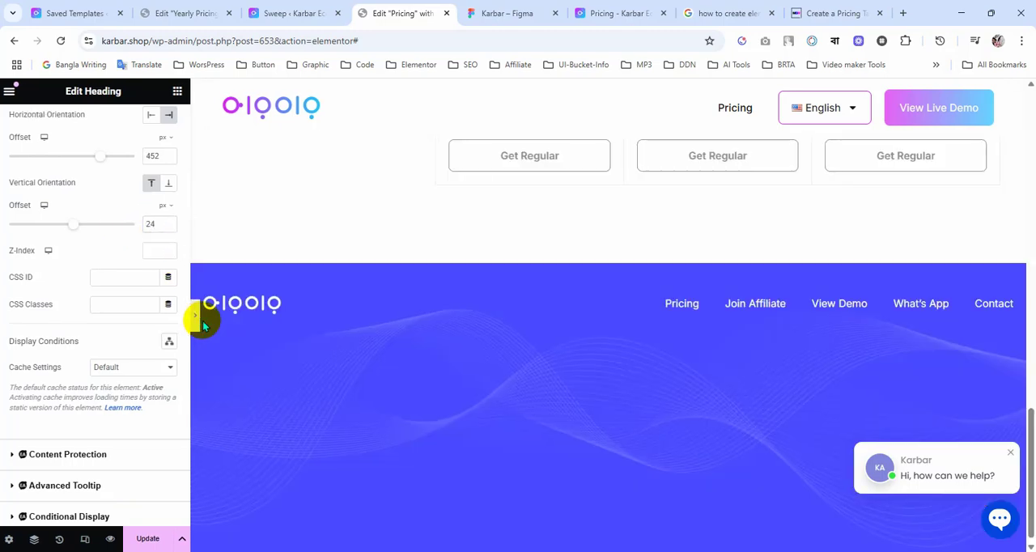
scroll(296, 365, "up", 10)
scroll(303, 368, "up", 5)
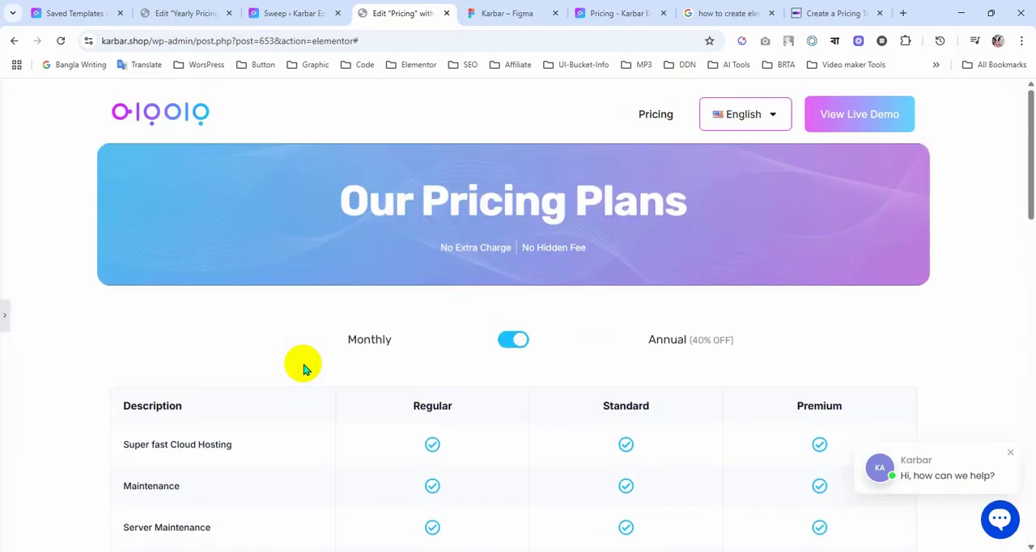
left_click(6, 321)
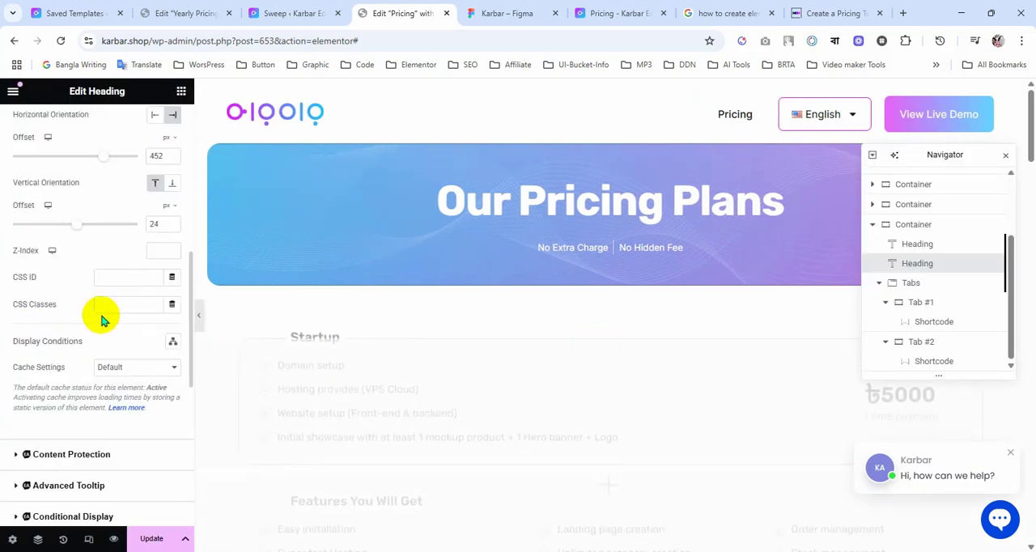
Step: Try a horizontal offset of 566 px for the Annual heading and check its distance from the toggle at full width
scroll(441, 334, "down", 6)
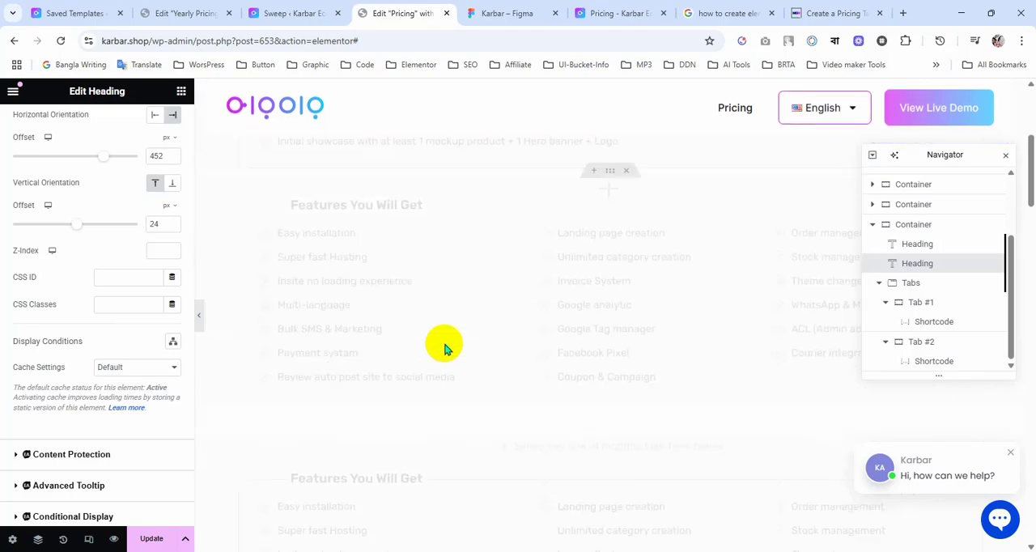
scroll(446, 344, "down", 5)
scroll(405, 333, "up", 2)
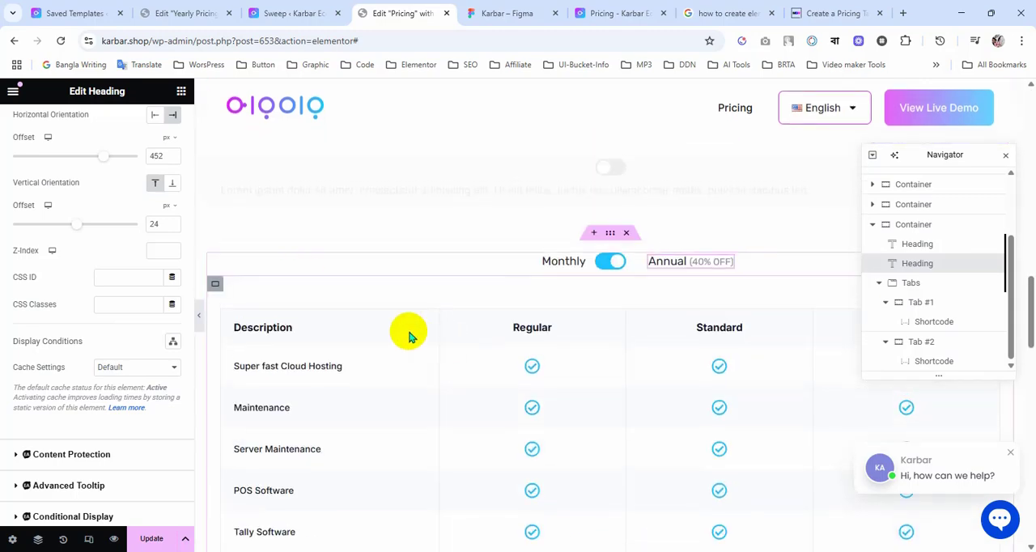
scroll(132, 240, "up", 1)
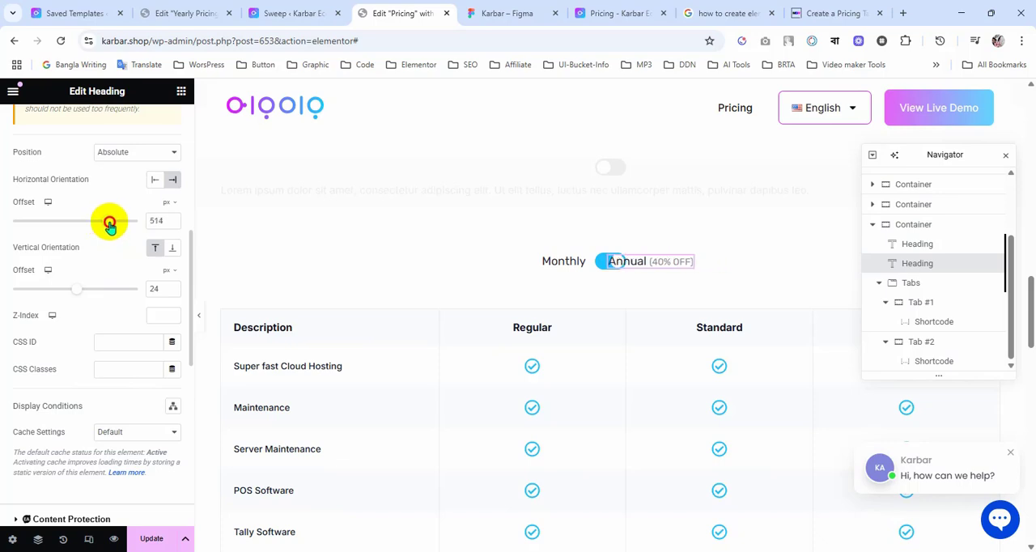
left_click_drag(109, 224, 111, 226)
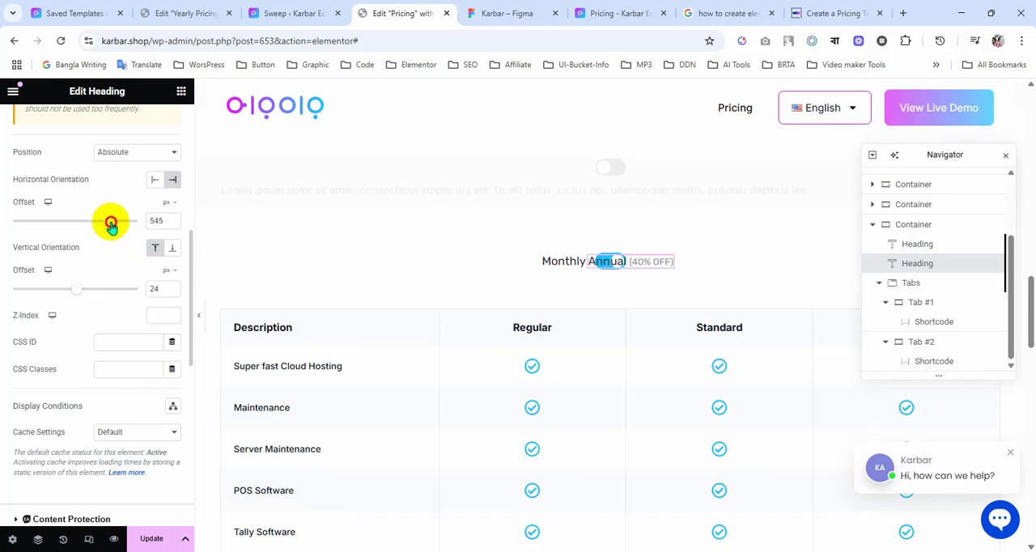
left_click(201, 315)
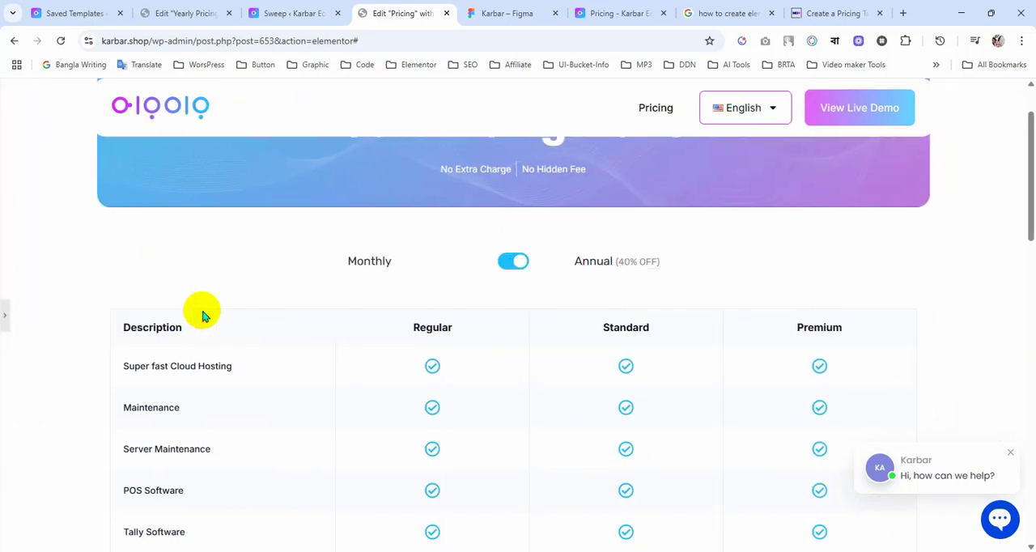
left_click(8, 316)
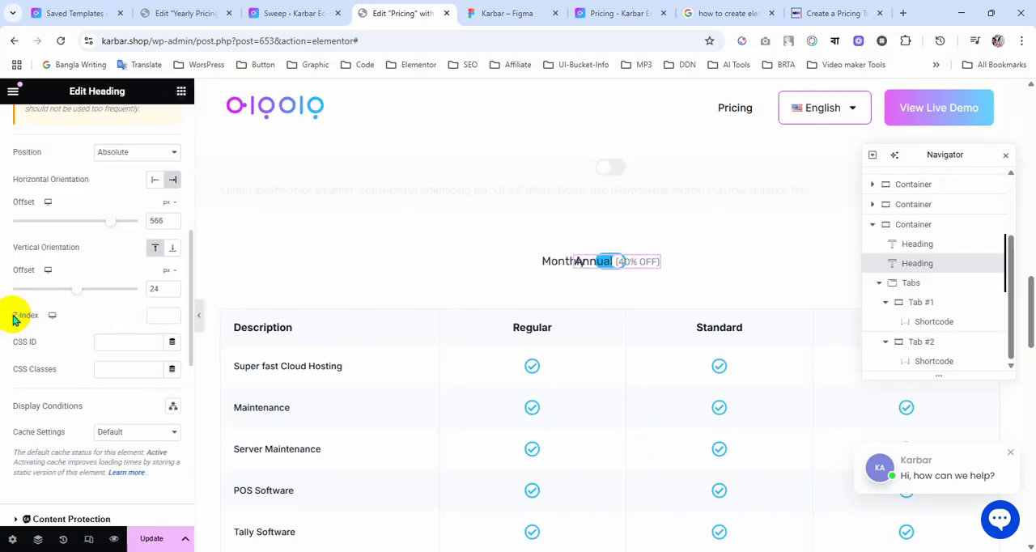
Step: Adjust the Annual heading's horizontal offset to 628 px, checking at full width that it sits just beside the toggle
left_click_drag(111, 227, 117, 223)
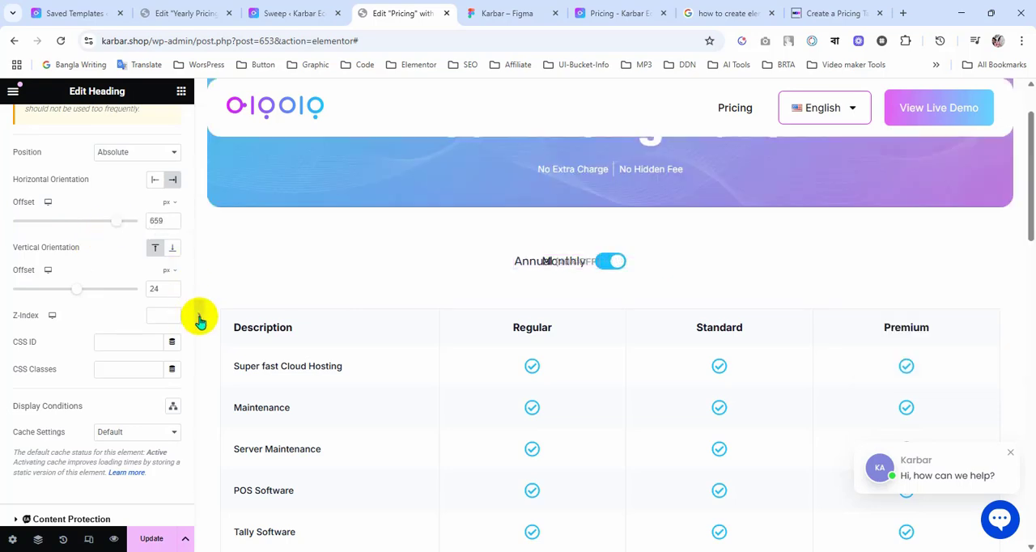
left_click(200, 321)
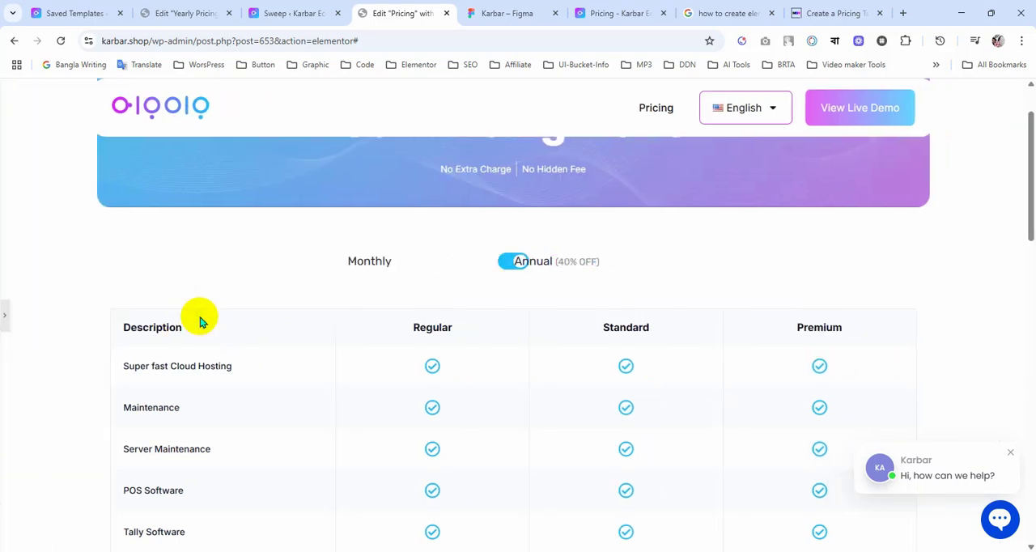
left_click(7, 316)
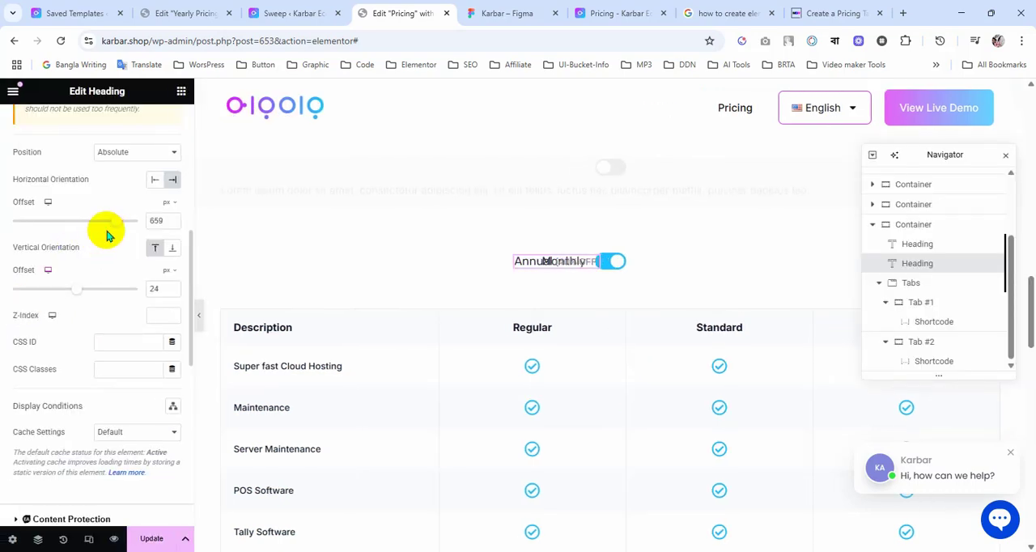
left_click_drag(116, 225, 111, 225)
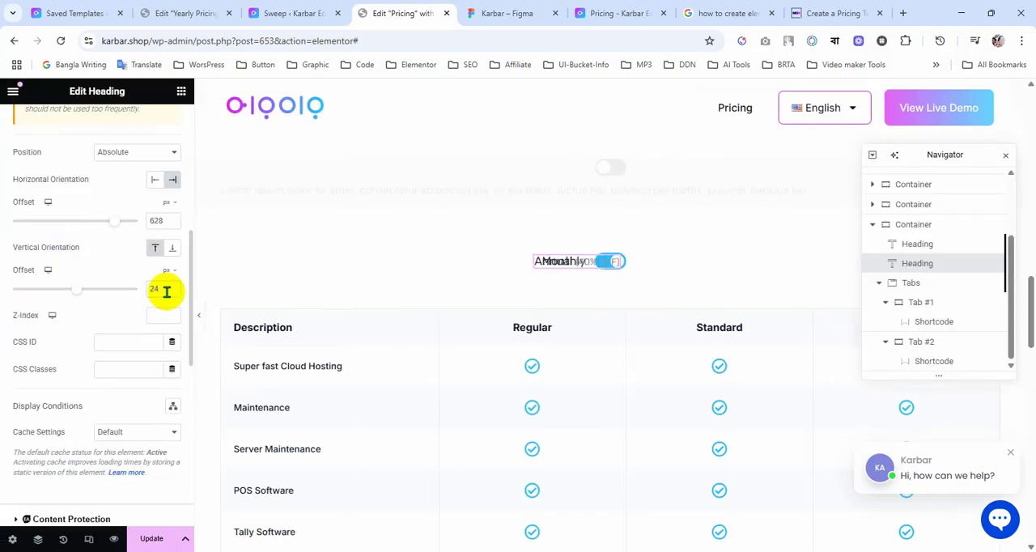
left_click(199, 320)
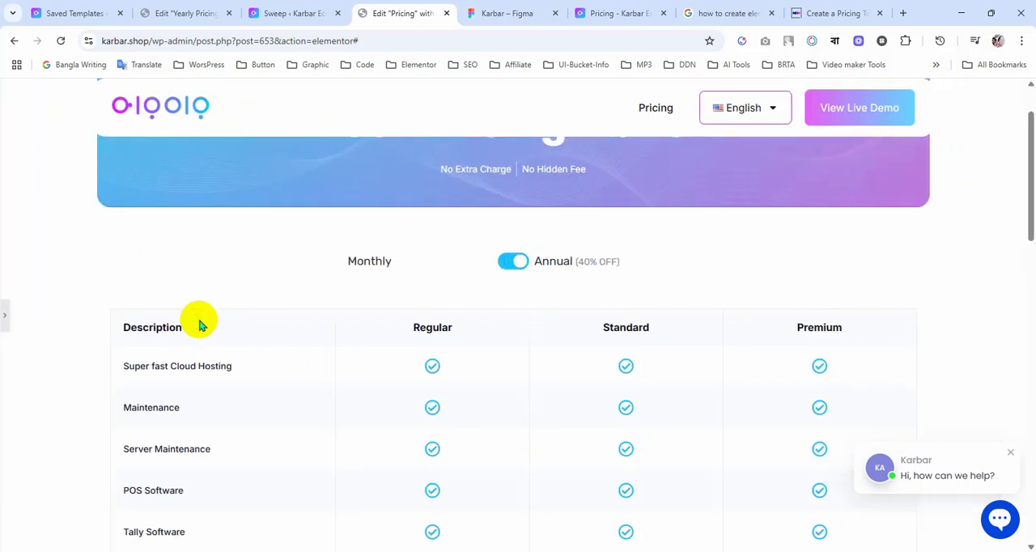
left_click(4, 320)
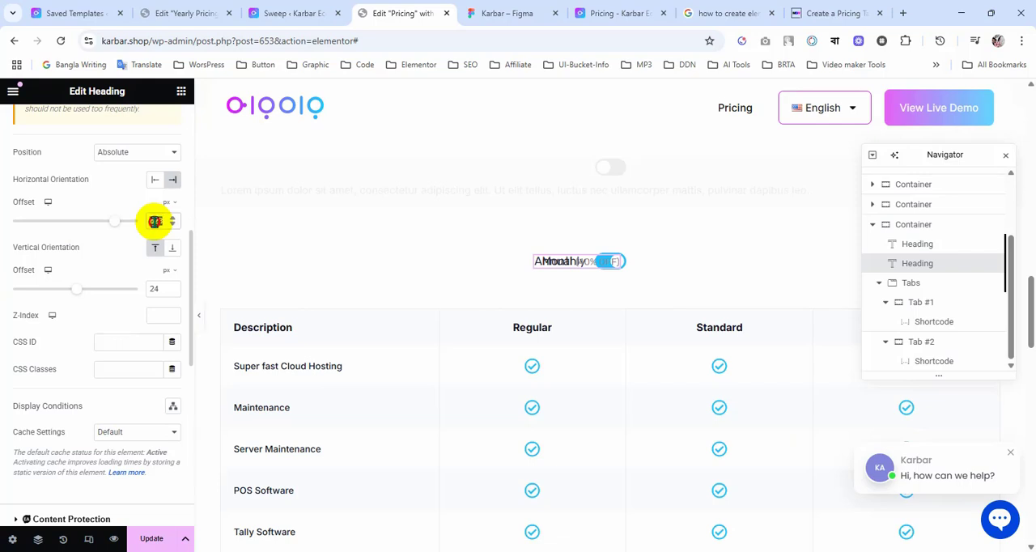
Step: Give the Monthly heading the Annual heading's 628 px horizontal offset and check the toggle row at full width
double_click(155, 221)
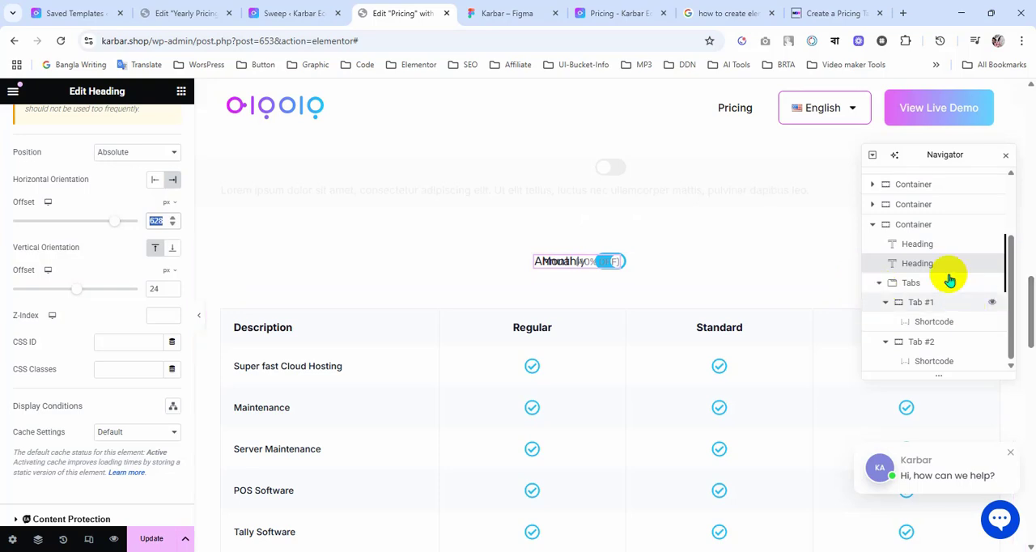
left_click(929, 251)
scroll(114, 291, "down", 3)
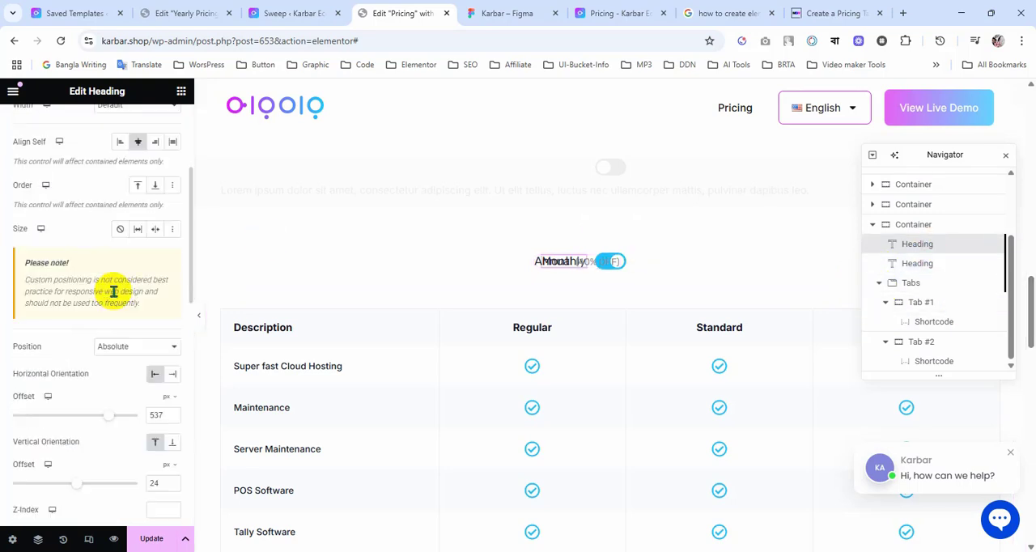
scroll(113, 295, "down", 3)
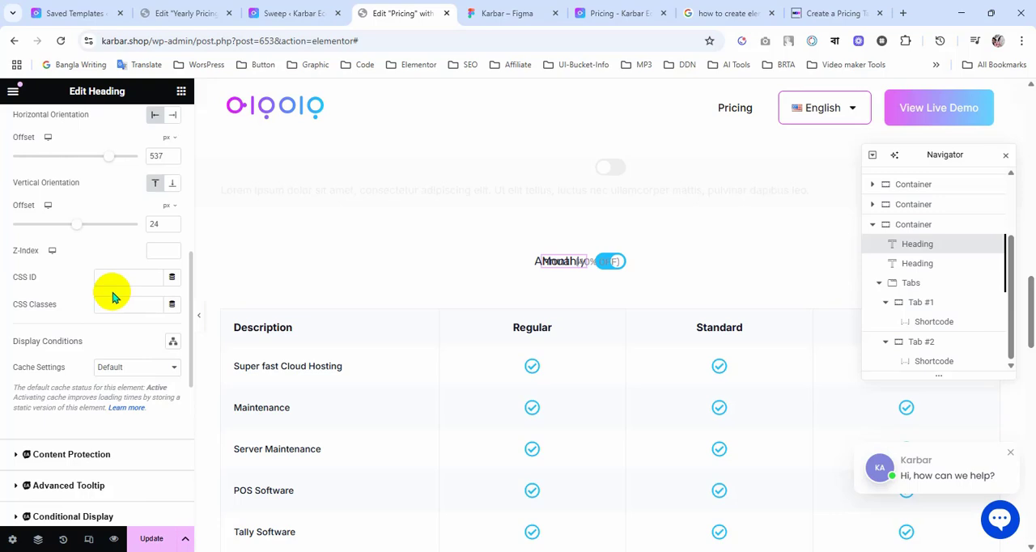
scroll(113, 297, "up", 1)
double_click(157, 222)
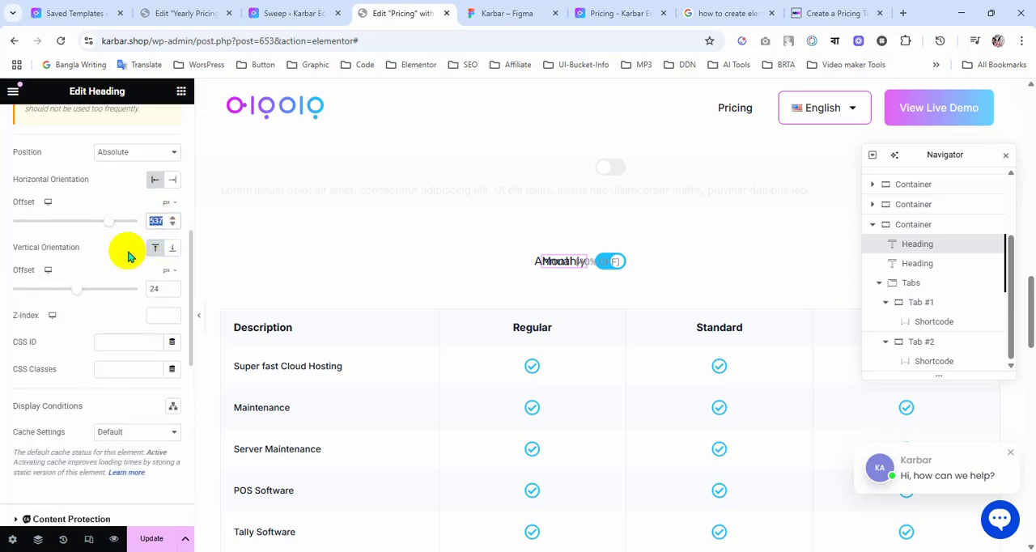
scroll(204, 319, "down", 10)
left_click(194, 318)
scroll(365, 366, "up", 10)
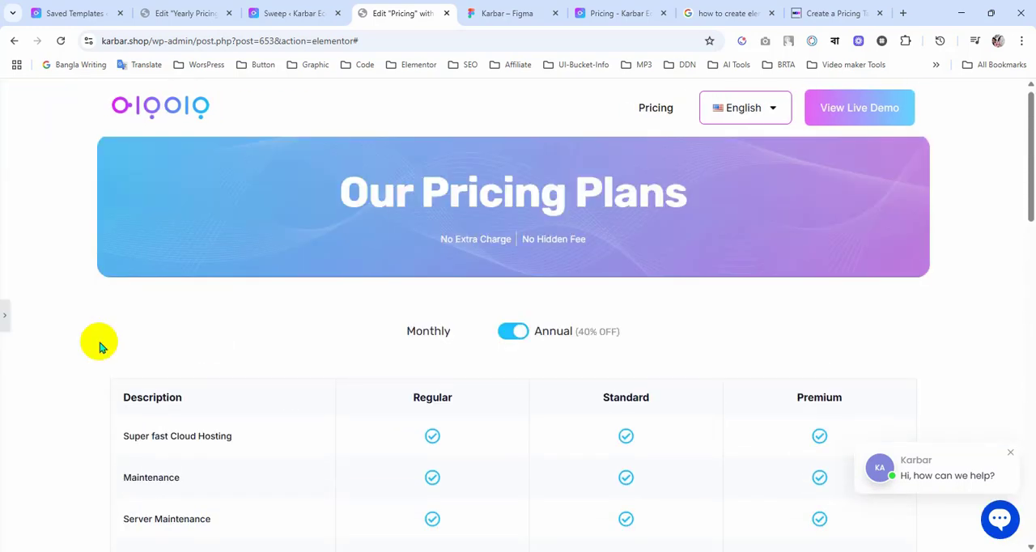
Step: Try horizontal offsets of about 804 px and 670 px for the Monthly heading, checking its gap to the toggle at full width
left_click(7, 322)
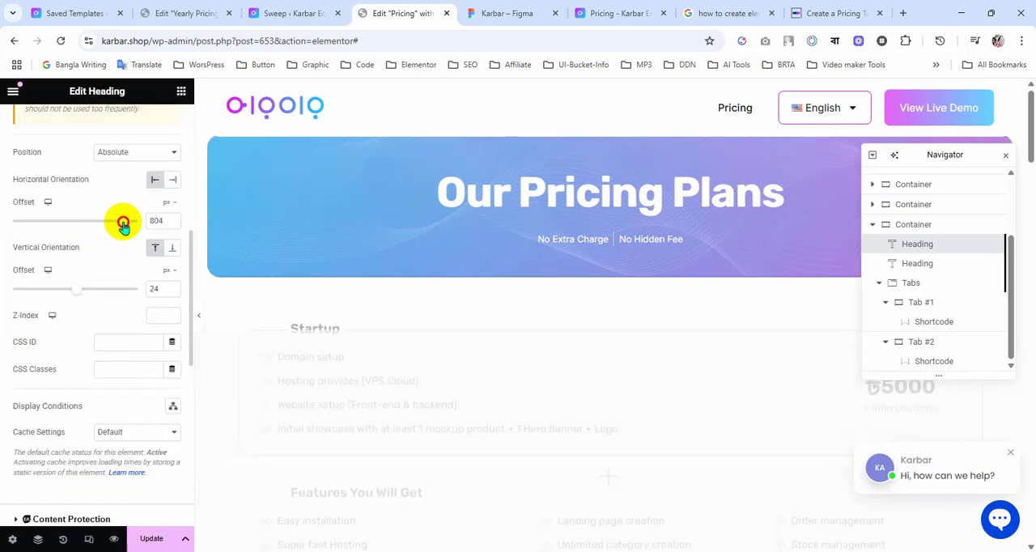
left_click(200, 314)
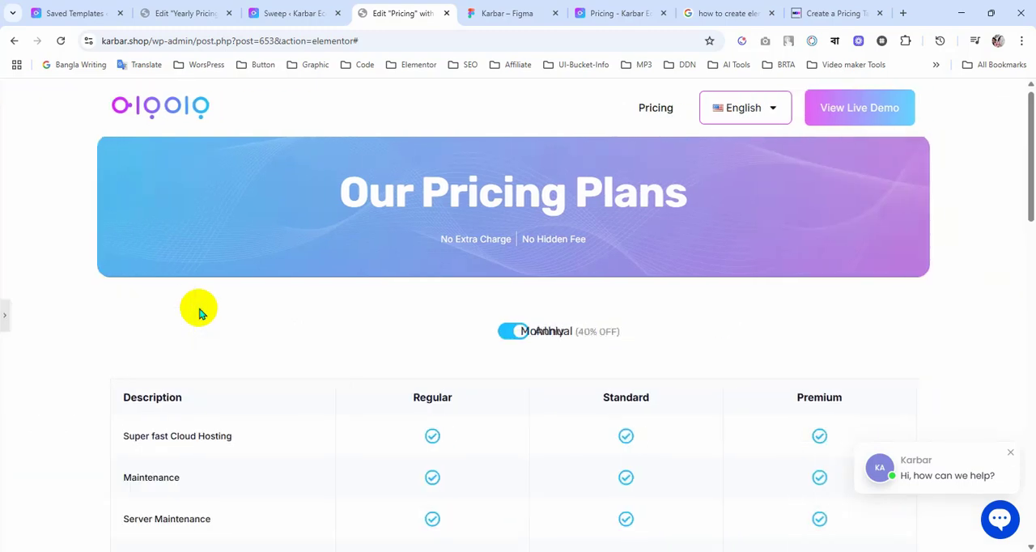
left_click(3, 320)
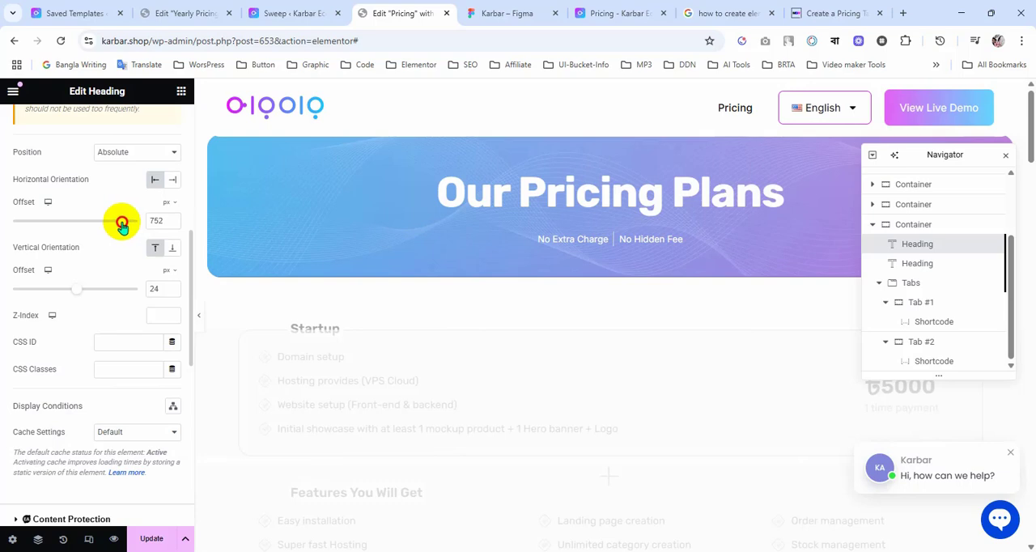
left_click_drag(117, 224, 115, 224)
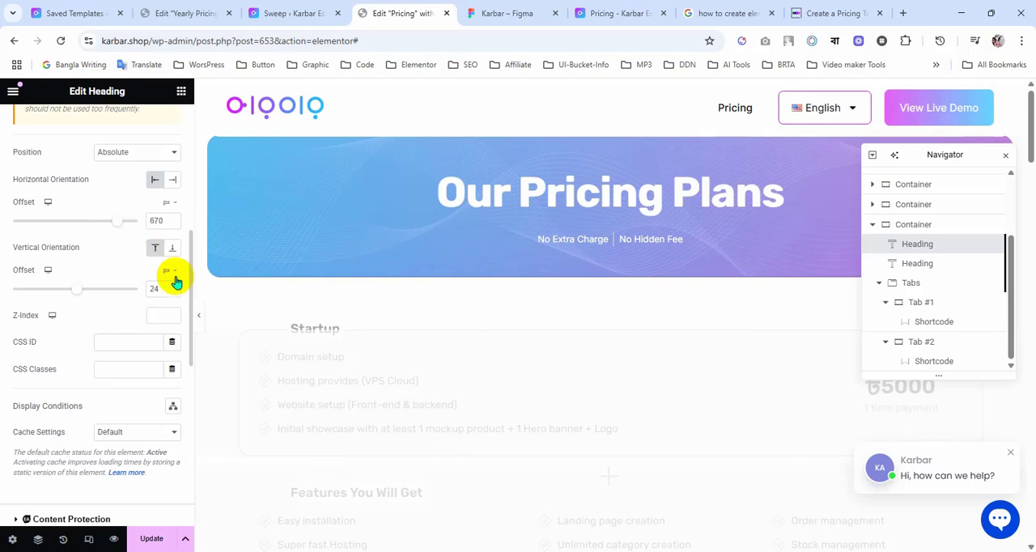
left_click(201, 322)
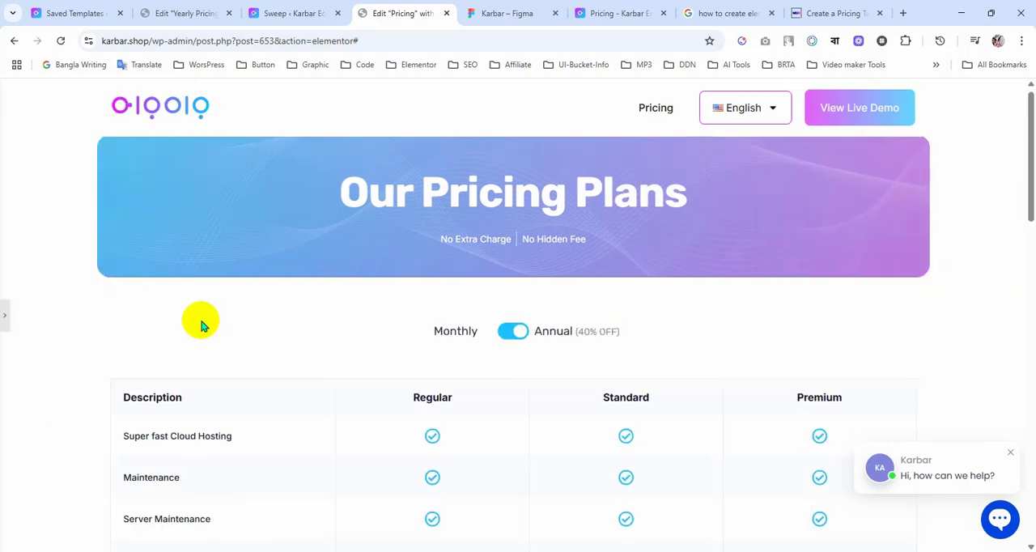
Step: Set the Monthly heading's horizontal offset to 690 px, checking its spacing at full width, and update the page
left_click(4, 321)
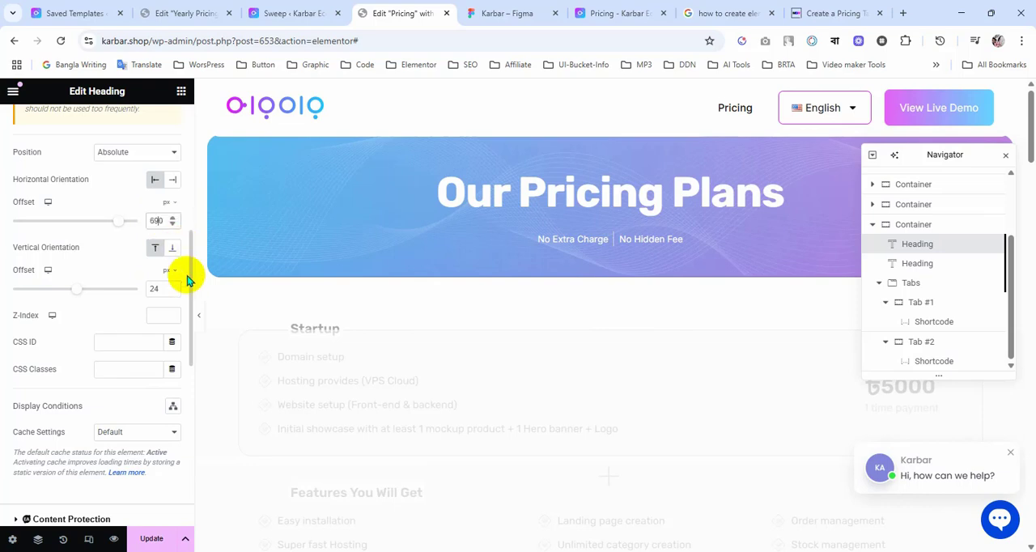
left_click(199, 319)
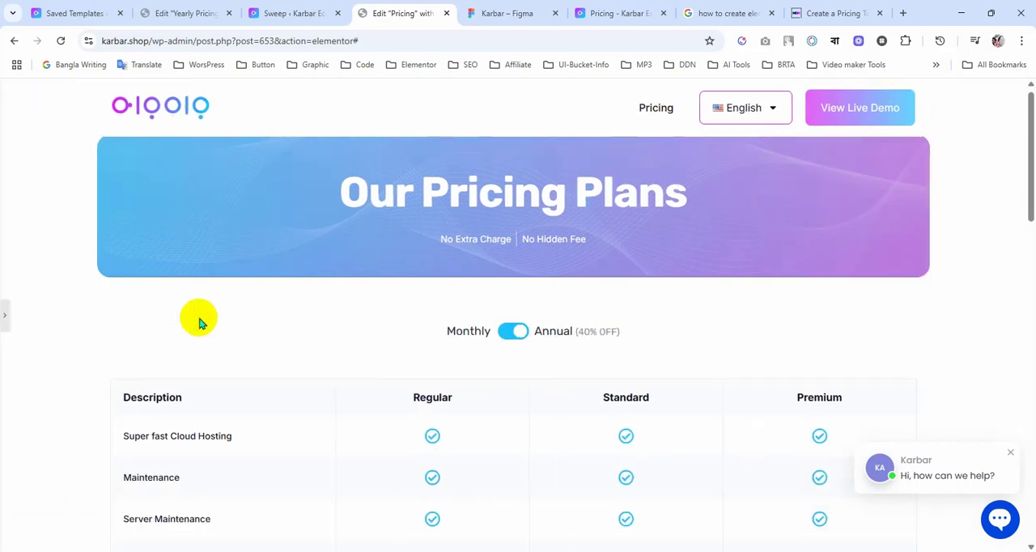
left_click(7, 320)
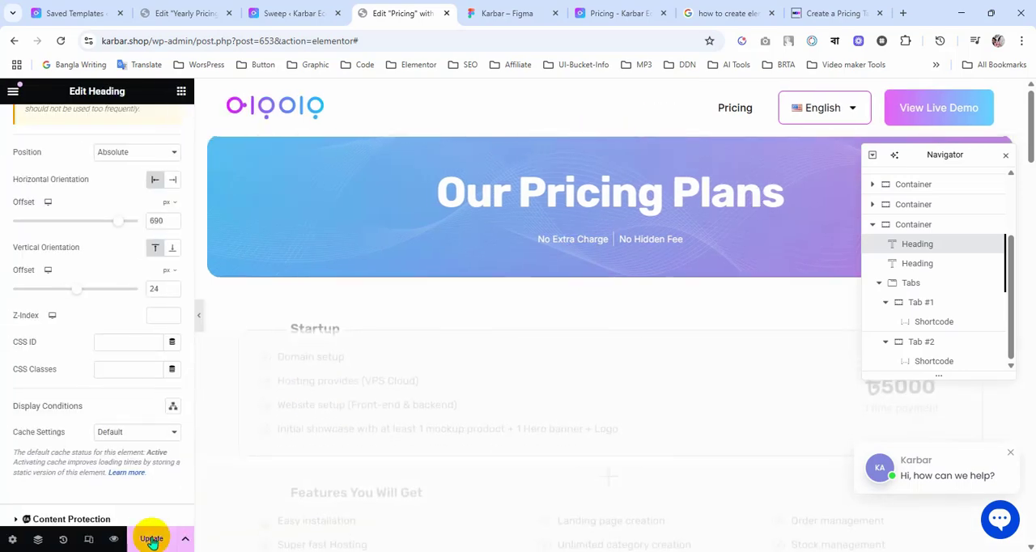
left_click(153, 540)
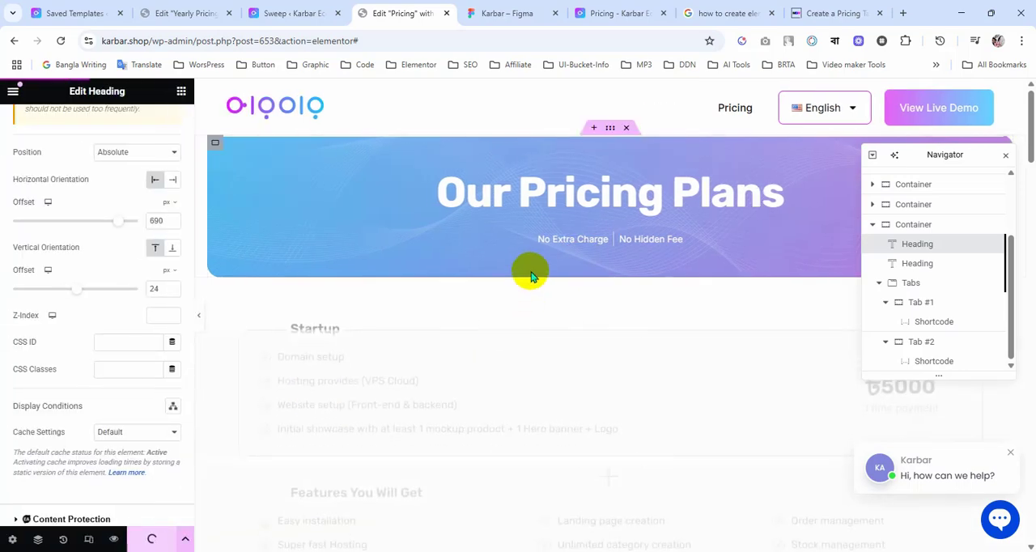
Step: Reload the Pricing page preview in its browser tab and close the developer tools
left_click(518, 13)
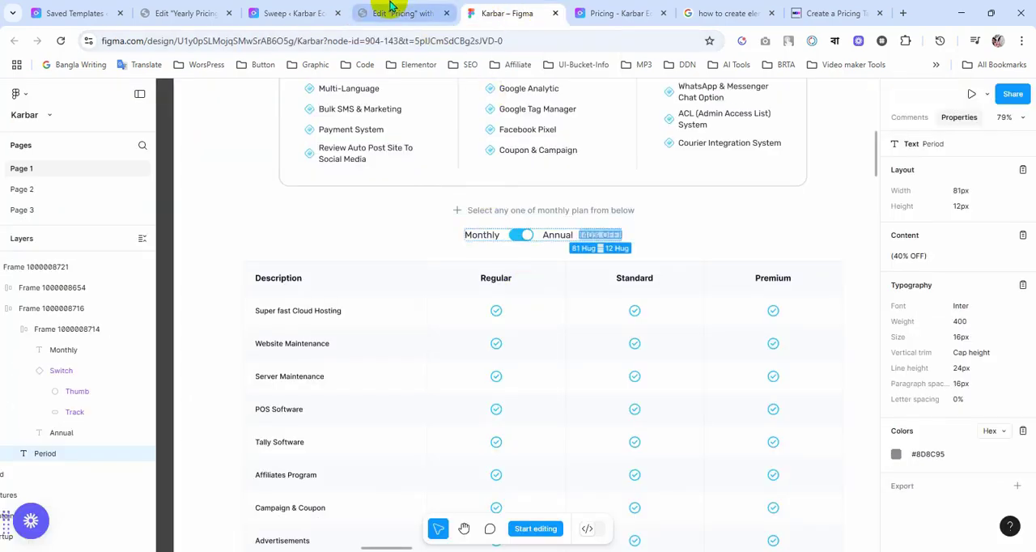
left_click(587, 8)
left_click(61, 41)
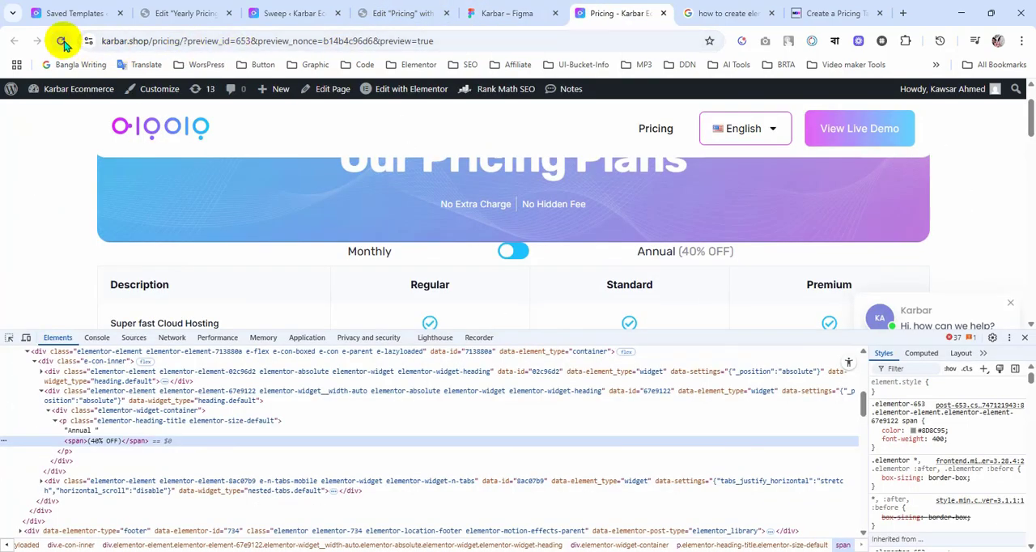
left_click(1025, 337)
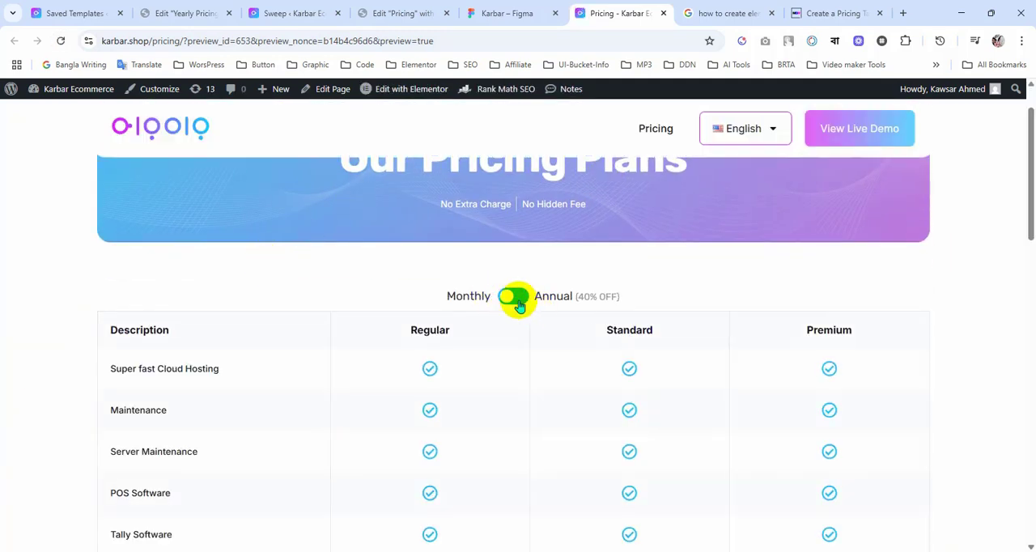
Step: Switch the previewed pricing toggle to Annual and check the payment details at the end of the table
left_click(516, 300)
scroll(497, 347, "down", 10)
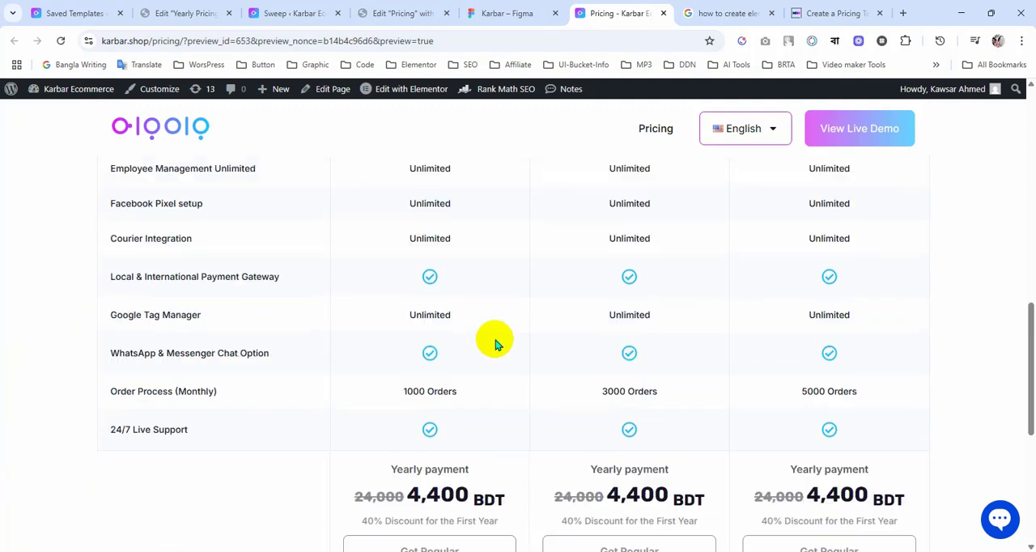
scroll(382, 392, "down", 2)
scroll(504, 330, "up", 10)
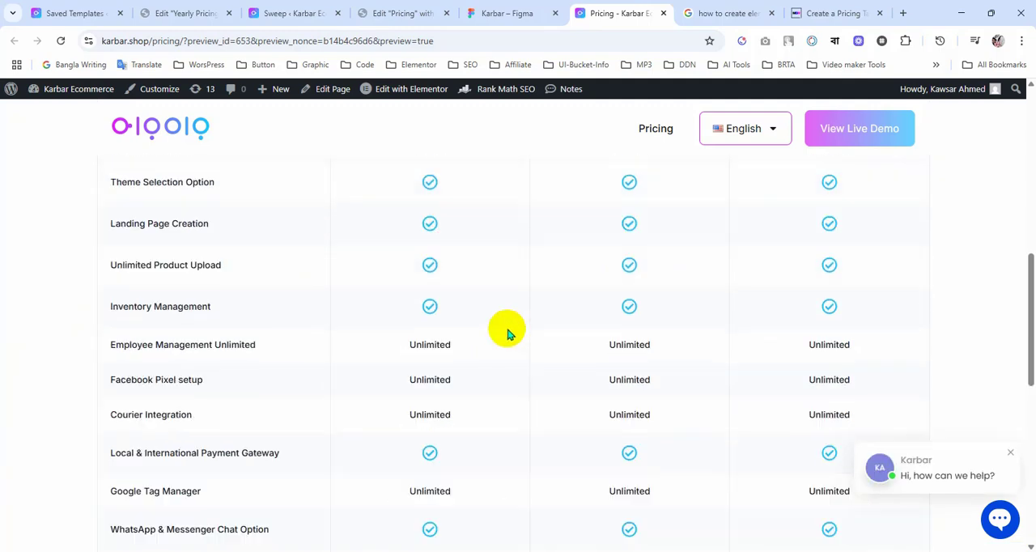
Step: Switch the pricing toggle back to Monthly and review the payment cells and the whole comparison table
left_click(500, 361)
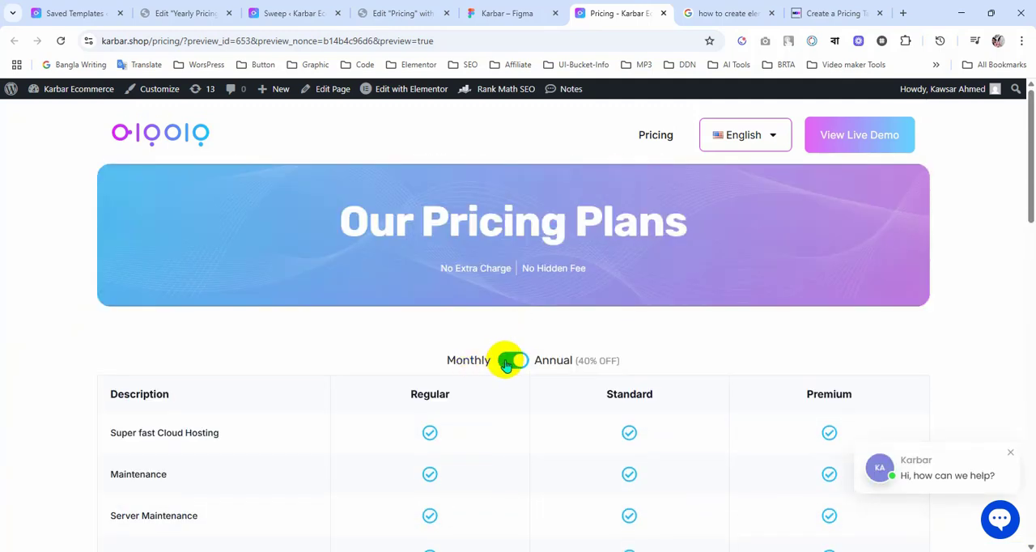
scroll(428, 339, "down", 9)
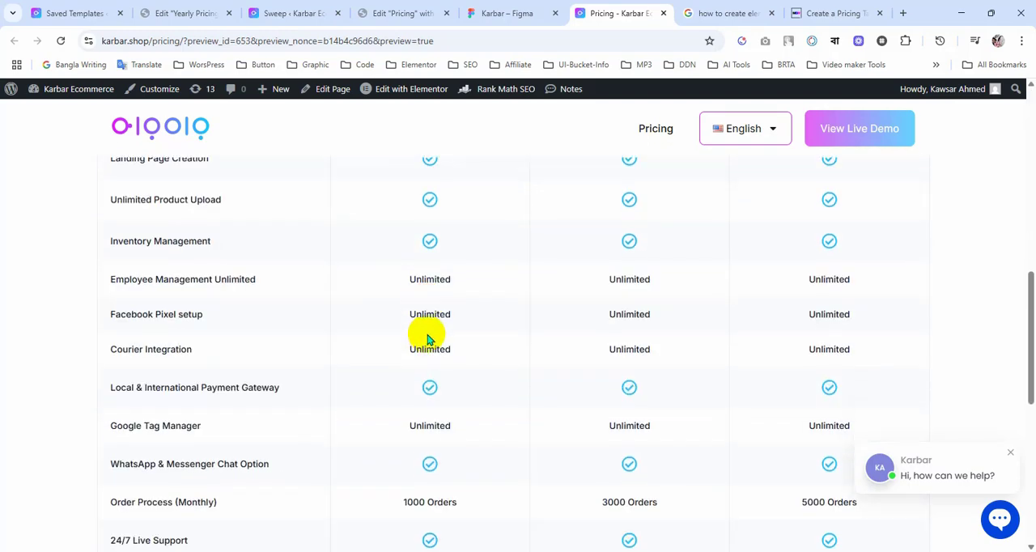
scroll(427, 339, "down", 2)
left_click_drag(382, 327, 543, 328)
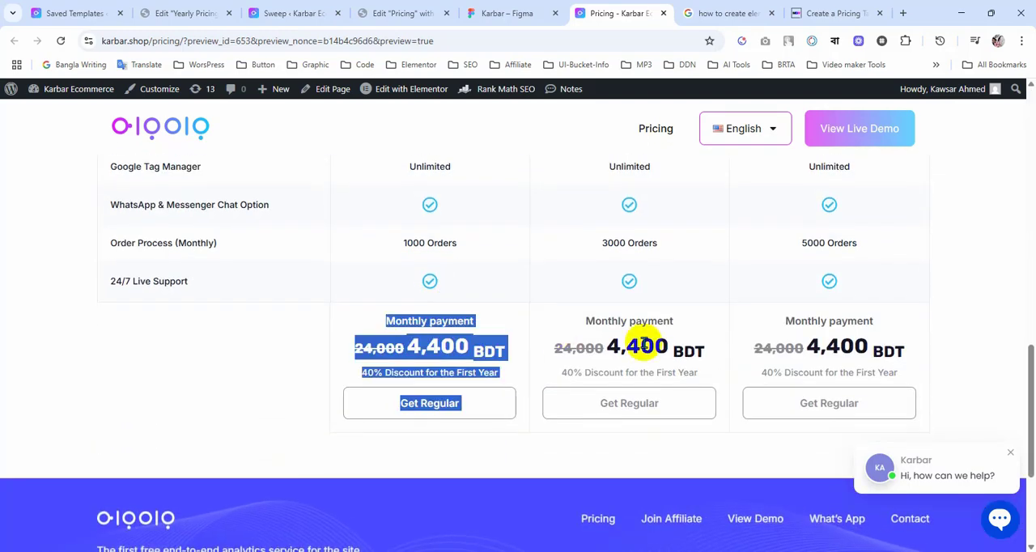
left_click(642, 345)
scroll(605, 354, "up", 2)
scroll(600, 348, "up", 1)
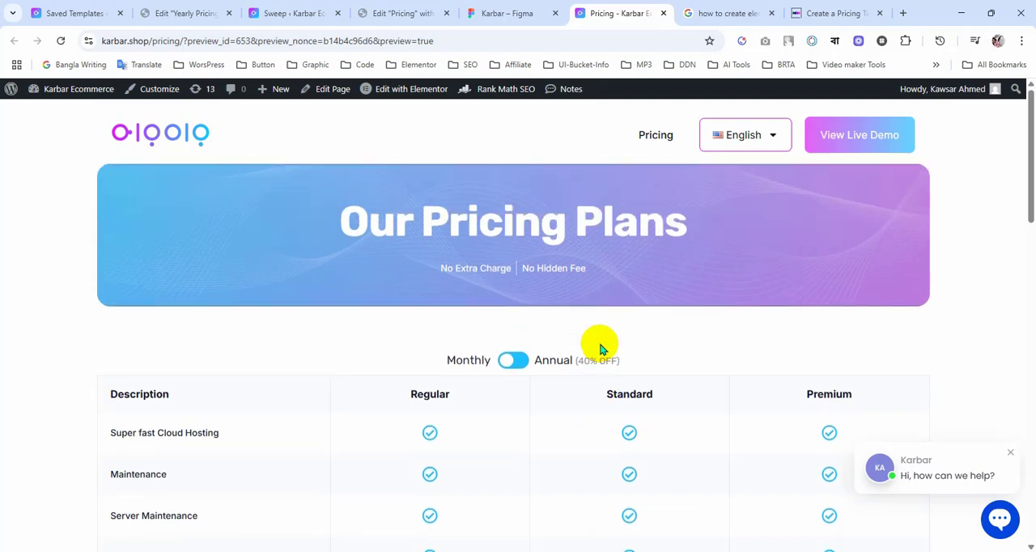
scroll(582, 334, "down", 10)
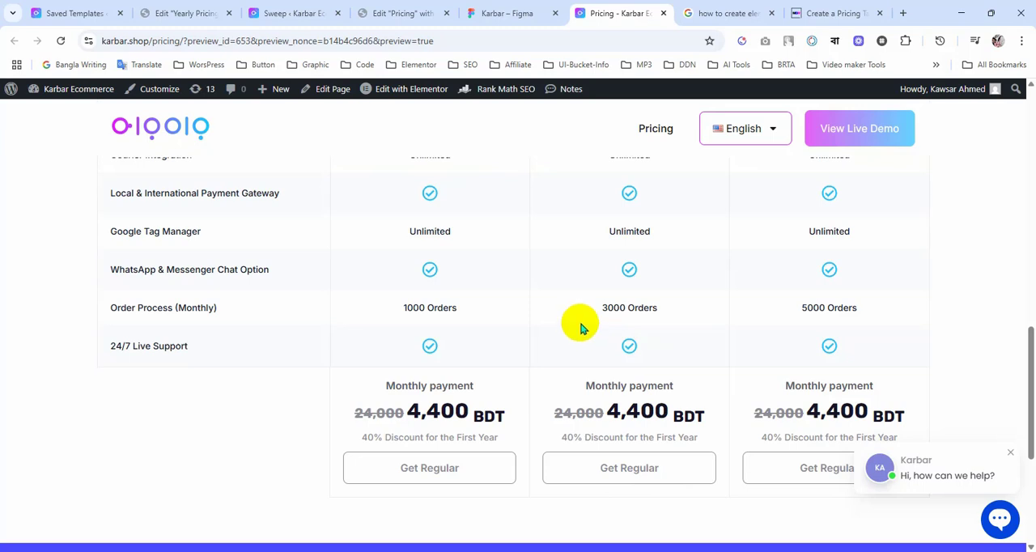
scroll(580, 328, "up", 10)
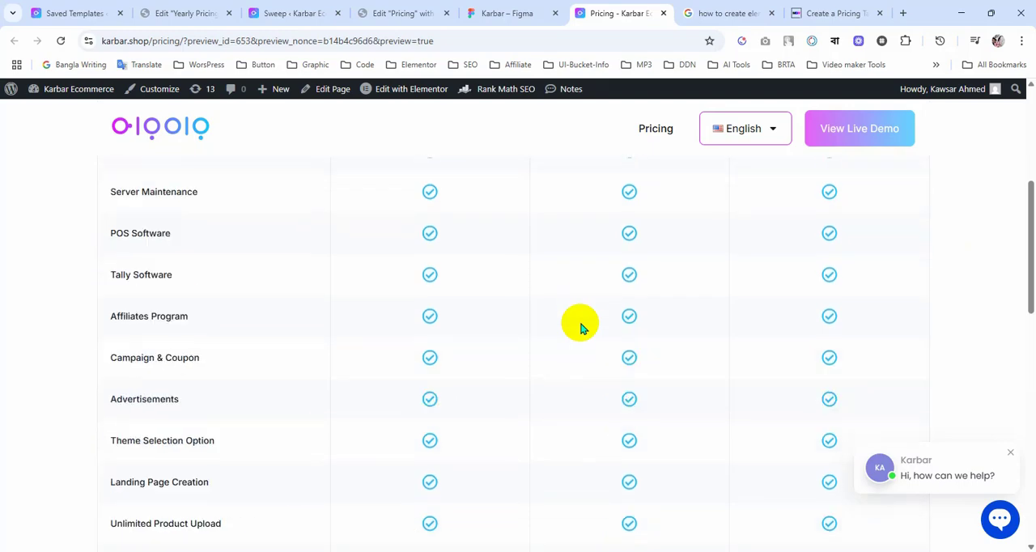
scroll(581, 327, "down", 10)
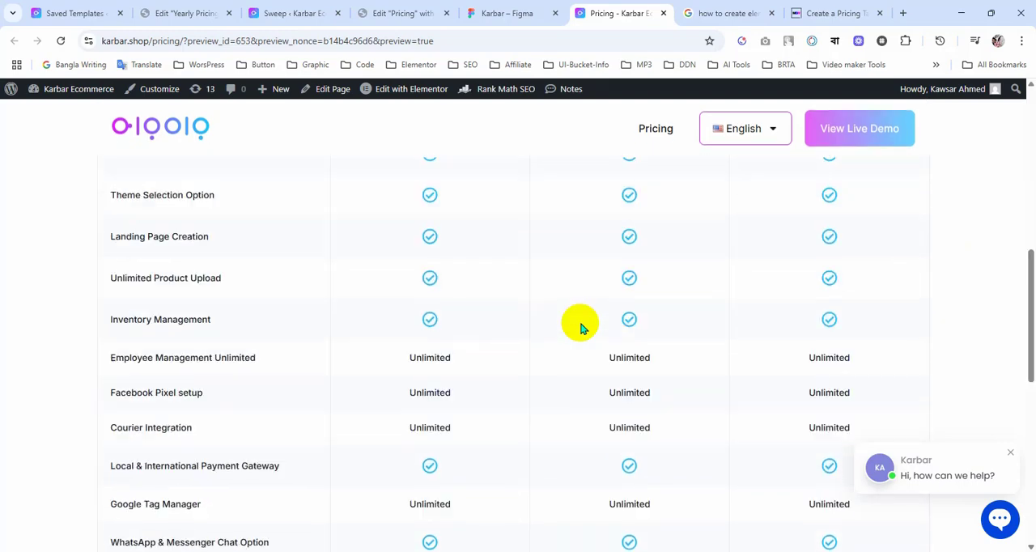